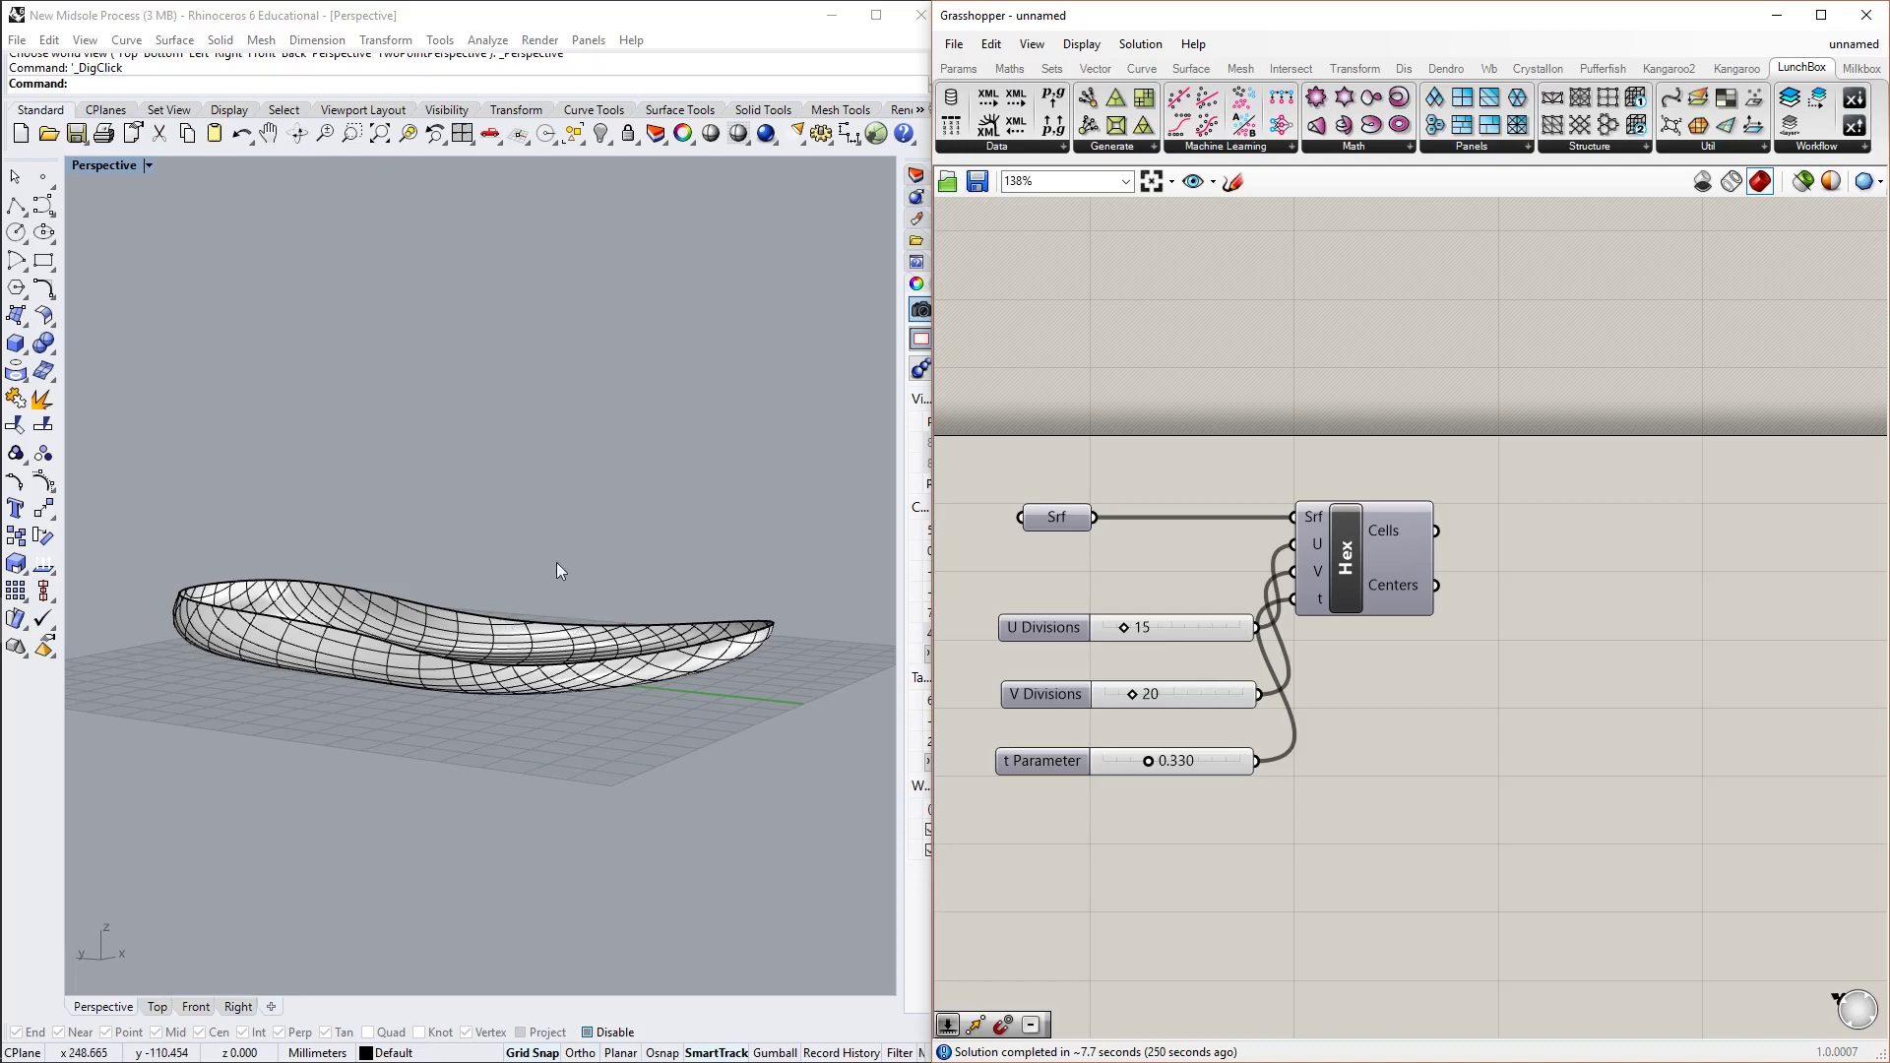
Examine the midsole surface in perspective and in the left side view
{"action": "mouse_move", "coordinate": [519, 645]}
{"action": "right_mouse_down"}
{"action": "mouse_move", "coordinate": [343, 657]}
{"action": "mouse_move", "coordinate": [529, 622]}
{"action": "mouse_move", "coordinate": [635, 642]}
{"action": "mouse_move", "coordinate": [551, 686]}
{"action": "mouse_move", "coordinate": [393, 648]}
{"action": "mouse_move", "coordinate": [654, 633]}
{"action": "mouse_move", "coordinate": [730, 658]}
{"action": "mouse_move", "coordinate": [595, 647]}
{"action": "mouse_move", "coordinate": [518, 699]}
{"action": "mouse_move", "coordinate": [628, 547]}
{"action": "mouse_move", "coordinate": [616, 740]}
{"action": "mouse_move", "coordinate": [559, 738]}
{"action": "mouse_move", "coordinate": [492, 635]}
{"action": "mouse_move", "coordinate": [397, 590]}
{"action": "mouse_move", "coordinate": [468, 666]}
{"action": "mouse_move", "coordinate": [431, 638]}
{"action": "mouse_move", "coordinate": [572, 659]}
{"action": "mouse_move", "coordinate": [536, 649]}
{"action": "right_mouse_up"}
{"action": "middle_click", "coordinate": [501, 647]}
{"action": "left_click", "coordinate": [512, 665]}
{"action": "scroll", "coordinate": [505, 641], "scroll_direction": "up", "scroll_amount": 2}
{"action": "middle_click", "coordinate": [503, 694]}
{"action": "left_click", "coordinate": [571, 712]}
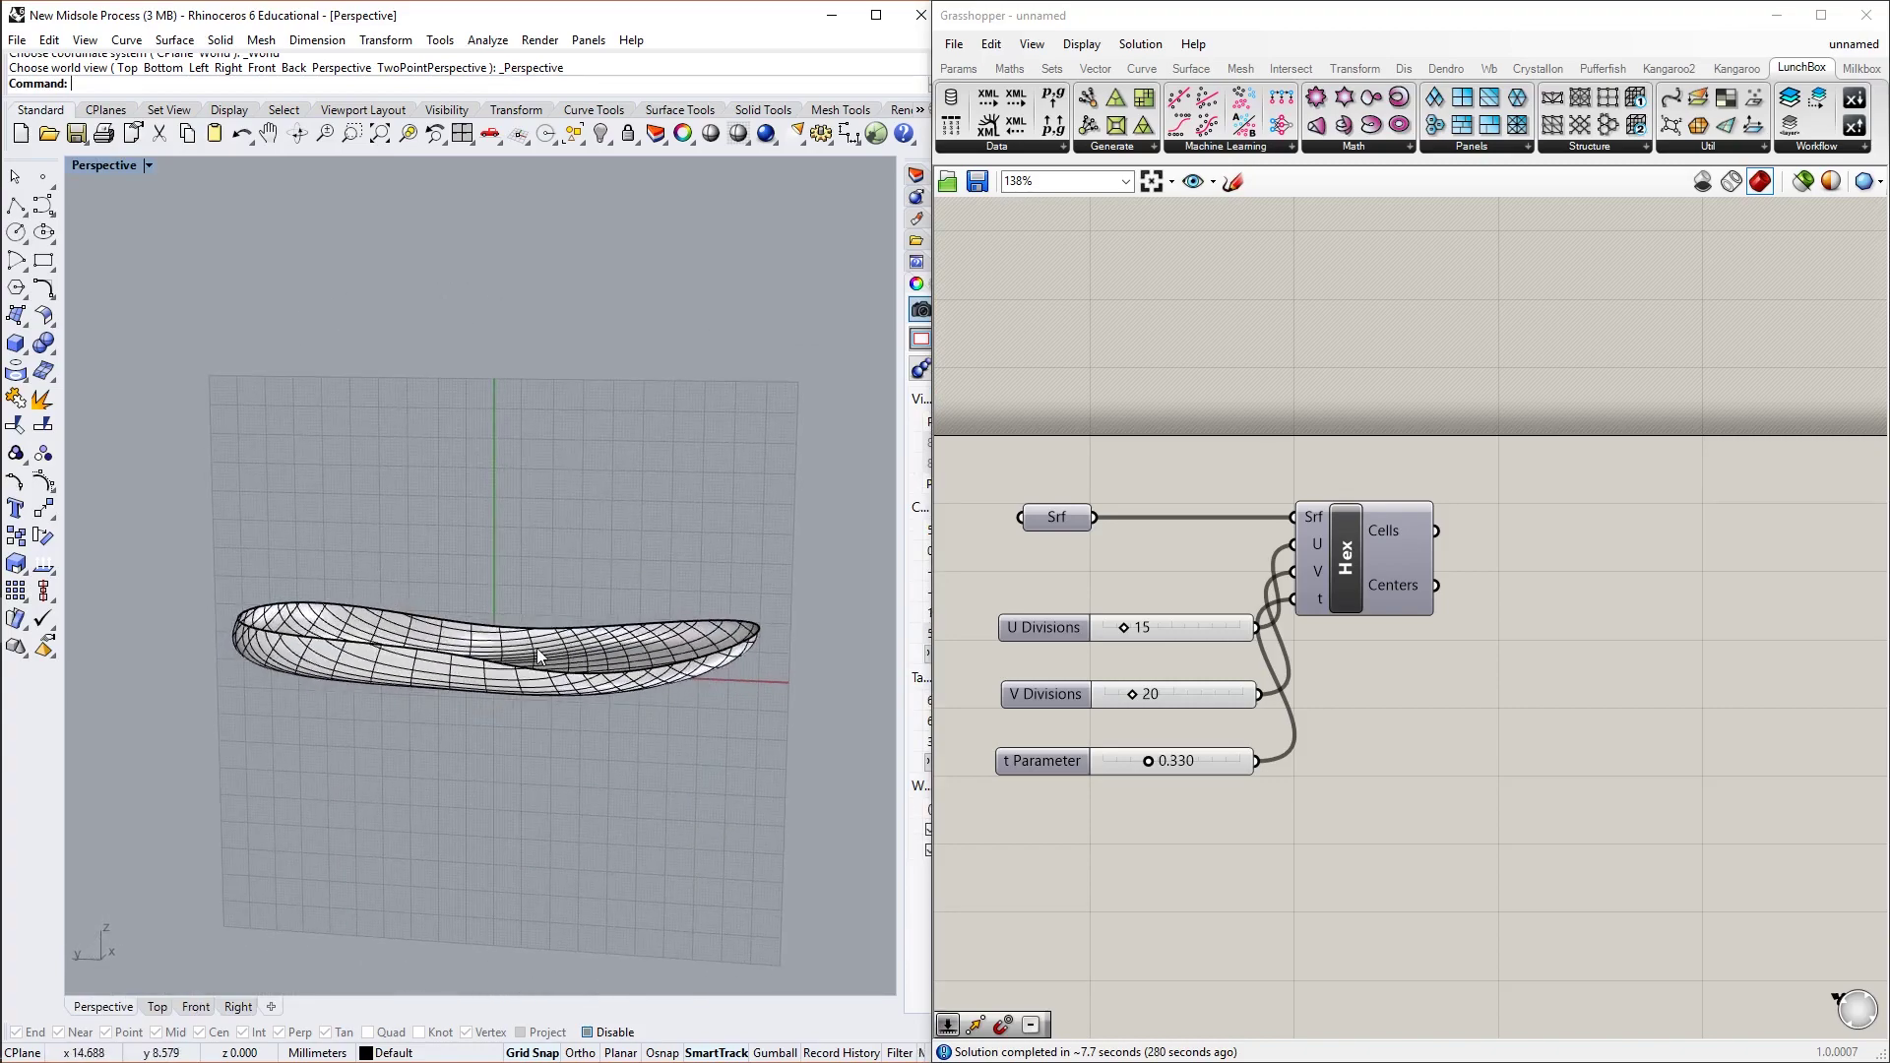
{"action": "middle_click", "coordinate": [535, 647]}
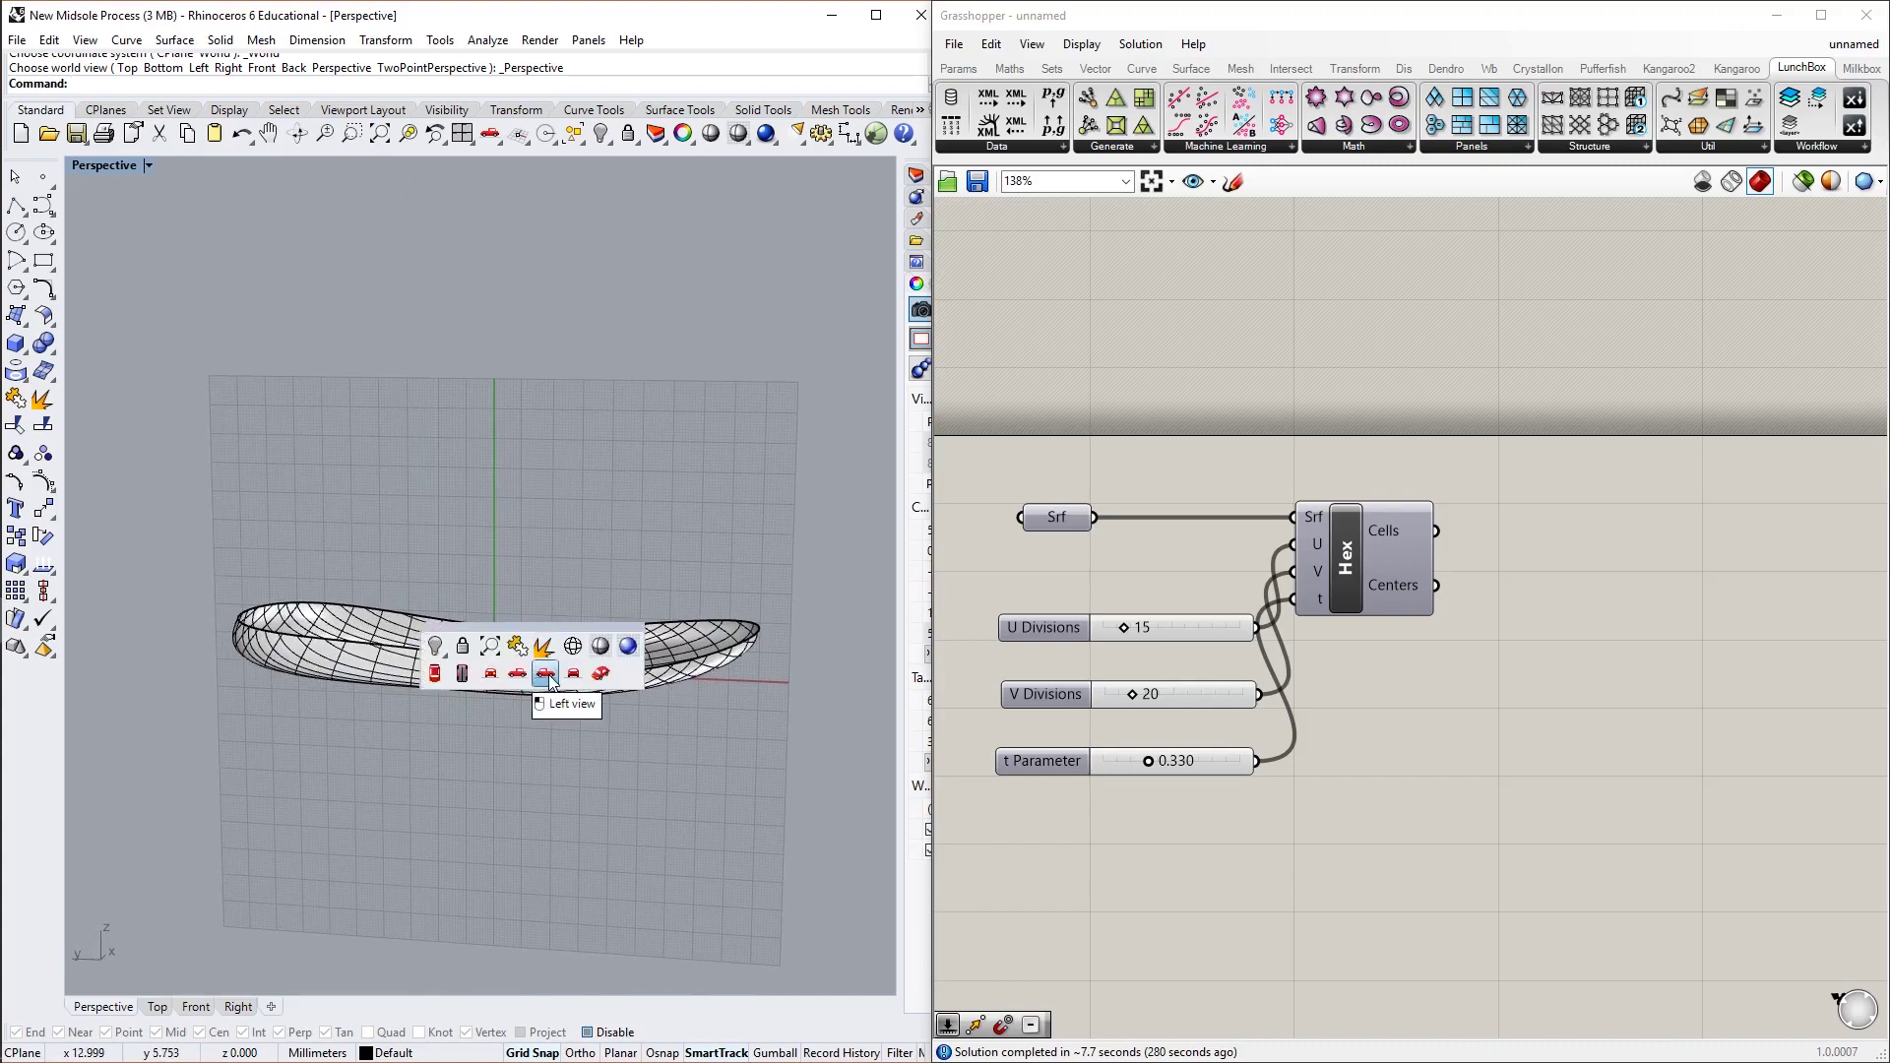
{"action": "left_click", "coordinate": [547, 675]}
{"action": "scroll", "coordinate": [515, 661], "scroll_direction": "up", "scroll_amount": 4}
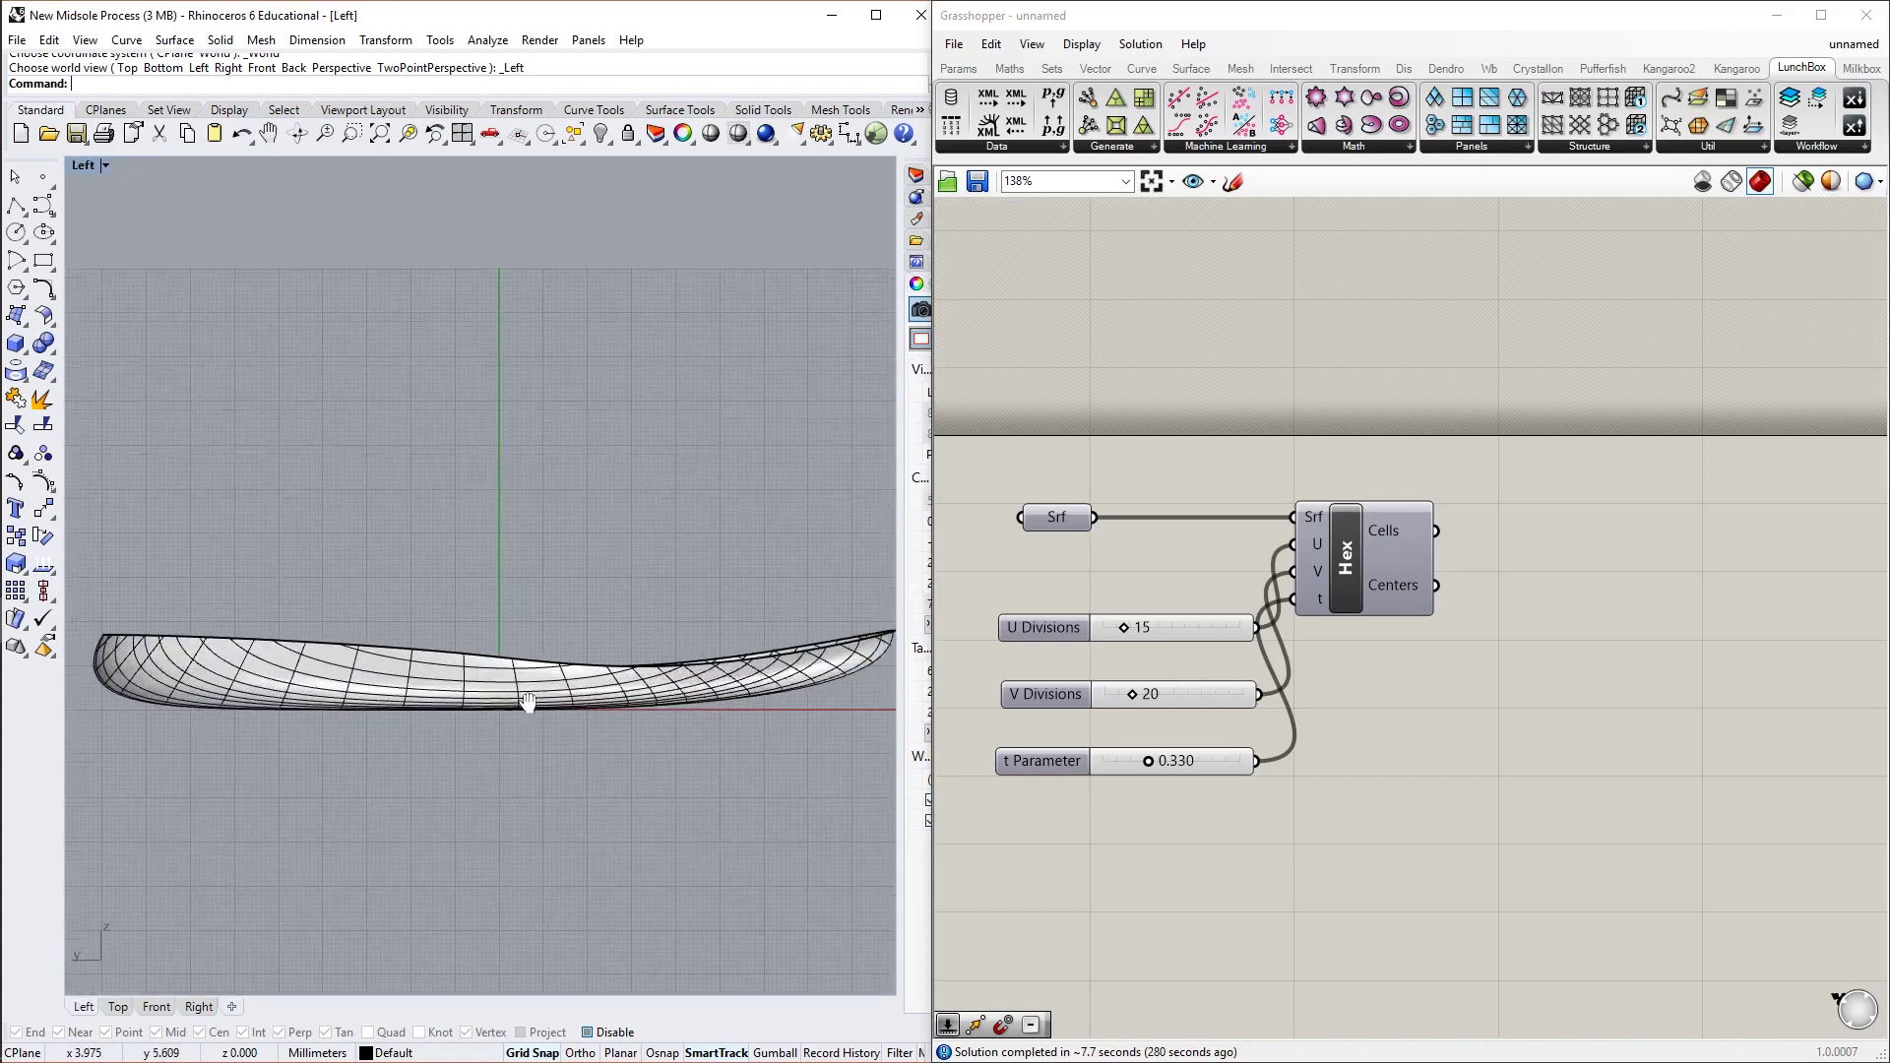
Set the viewport back to perspective and examine the midsole surface's rim and underside curvature
{"action": "middle_click", "coordinate": [323, 666]}
{"action": "left_click", "coordinate": [391, 688]}
{"action": "right_click_drag", "start_coordinate": [392, 679], "coordinate": [659, 710]}
{"action": "scroll", "coordinate": [413, 581], "scroll_direction": "up", "scroll_amount": 5}
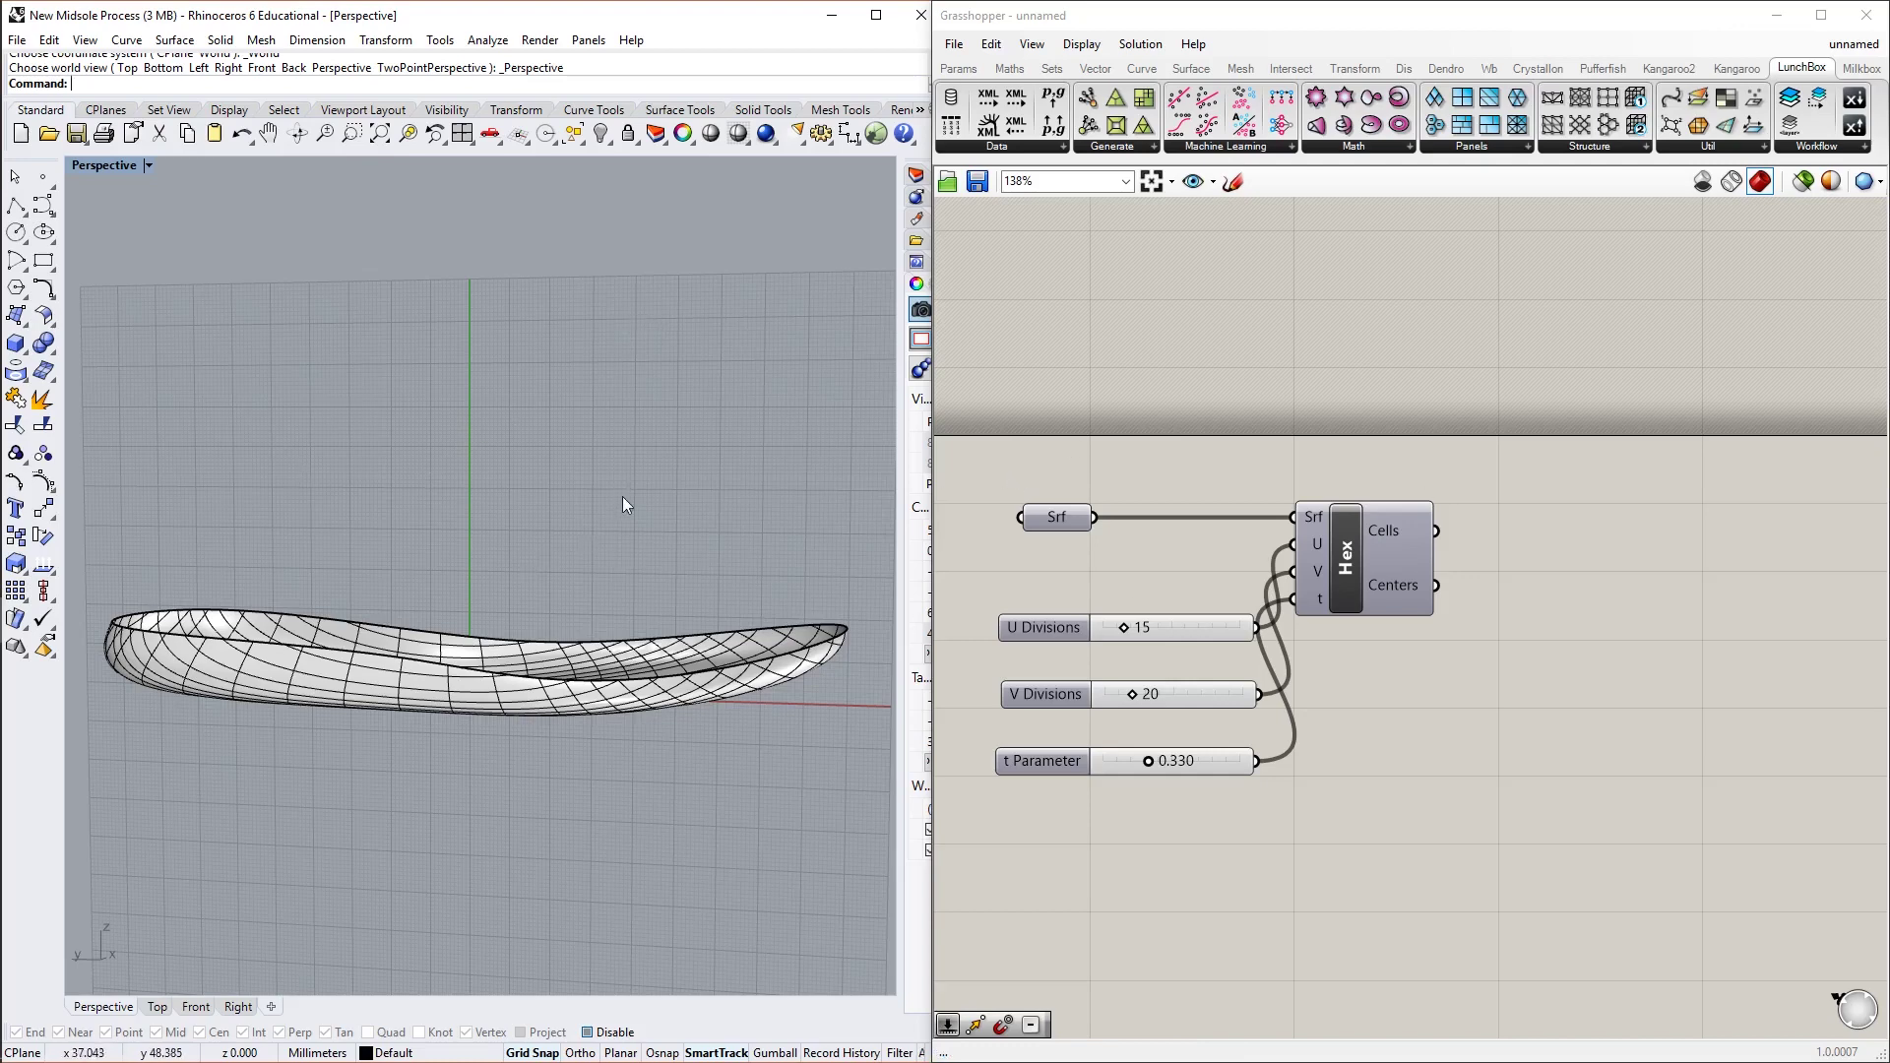
{"action": "right_click_drag", "start_coordinate": [564, 517], "coordinate": [493, 644]}
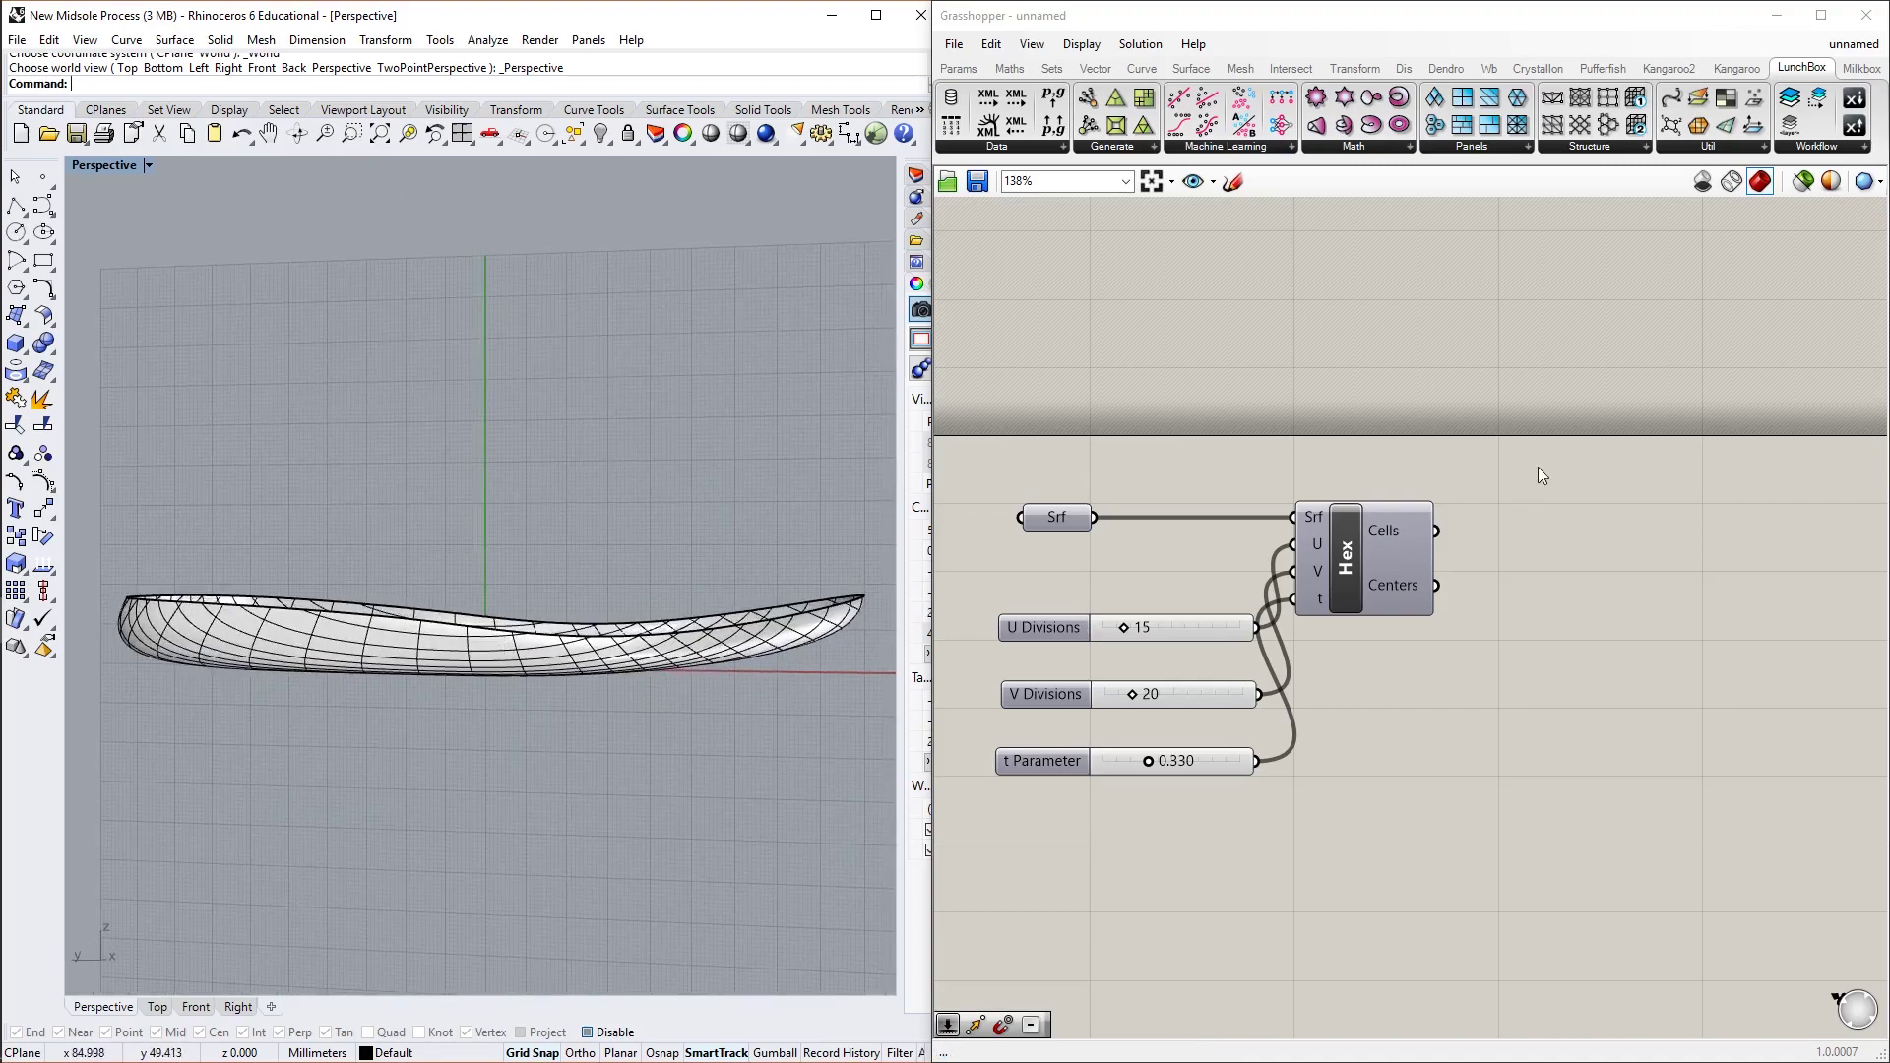
{"action": "left_click", "coordinate": [1523, 443]}
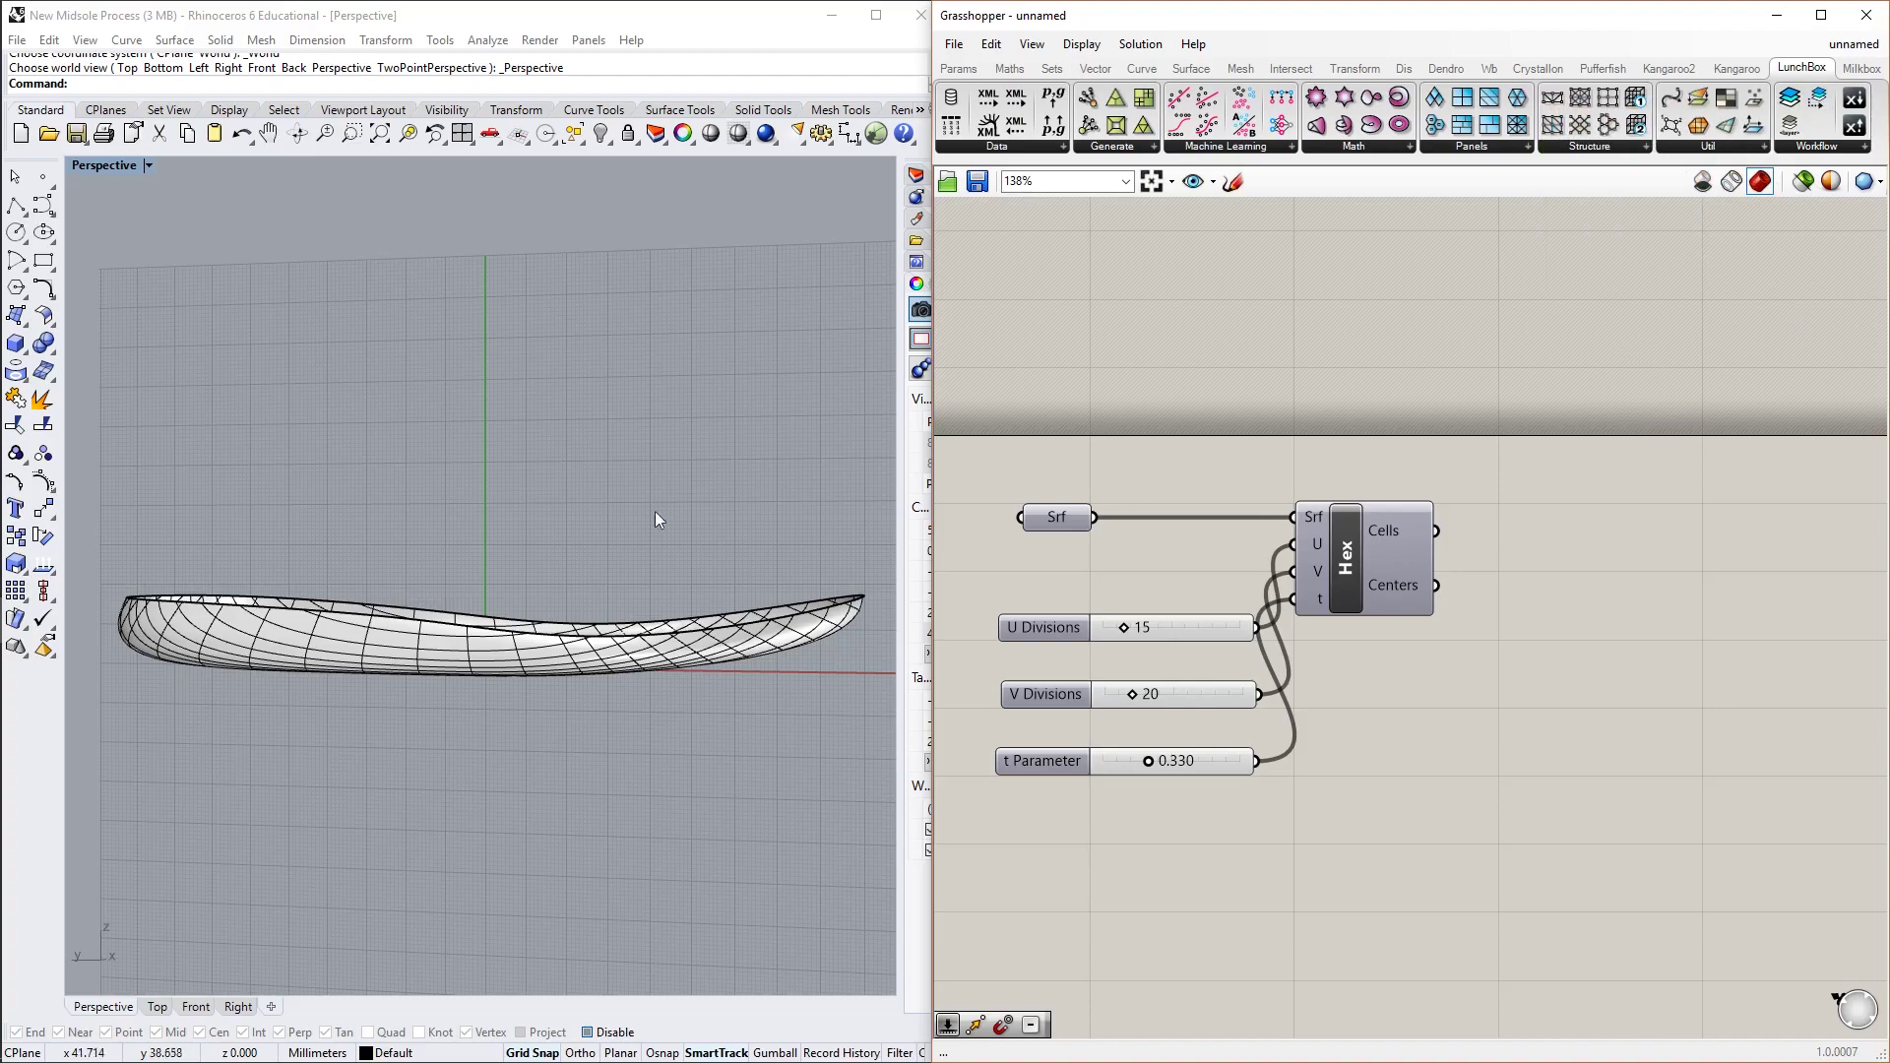
{"action": "right_click_drag", "start_coordinate": [654, 511], "coordinate": [706, 580]}
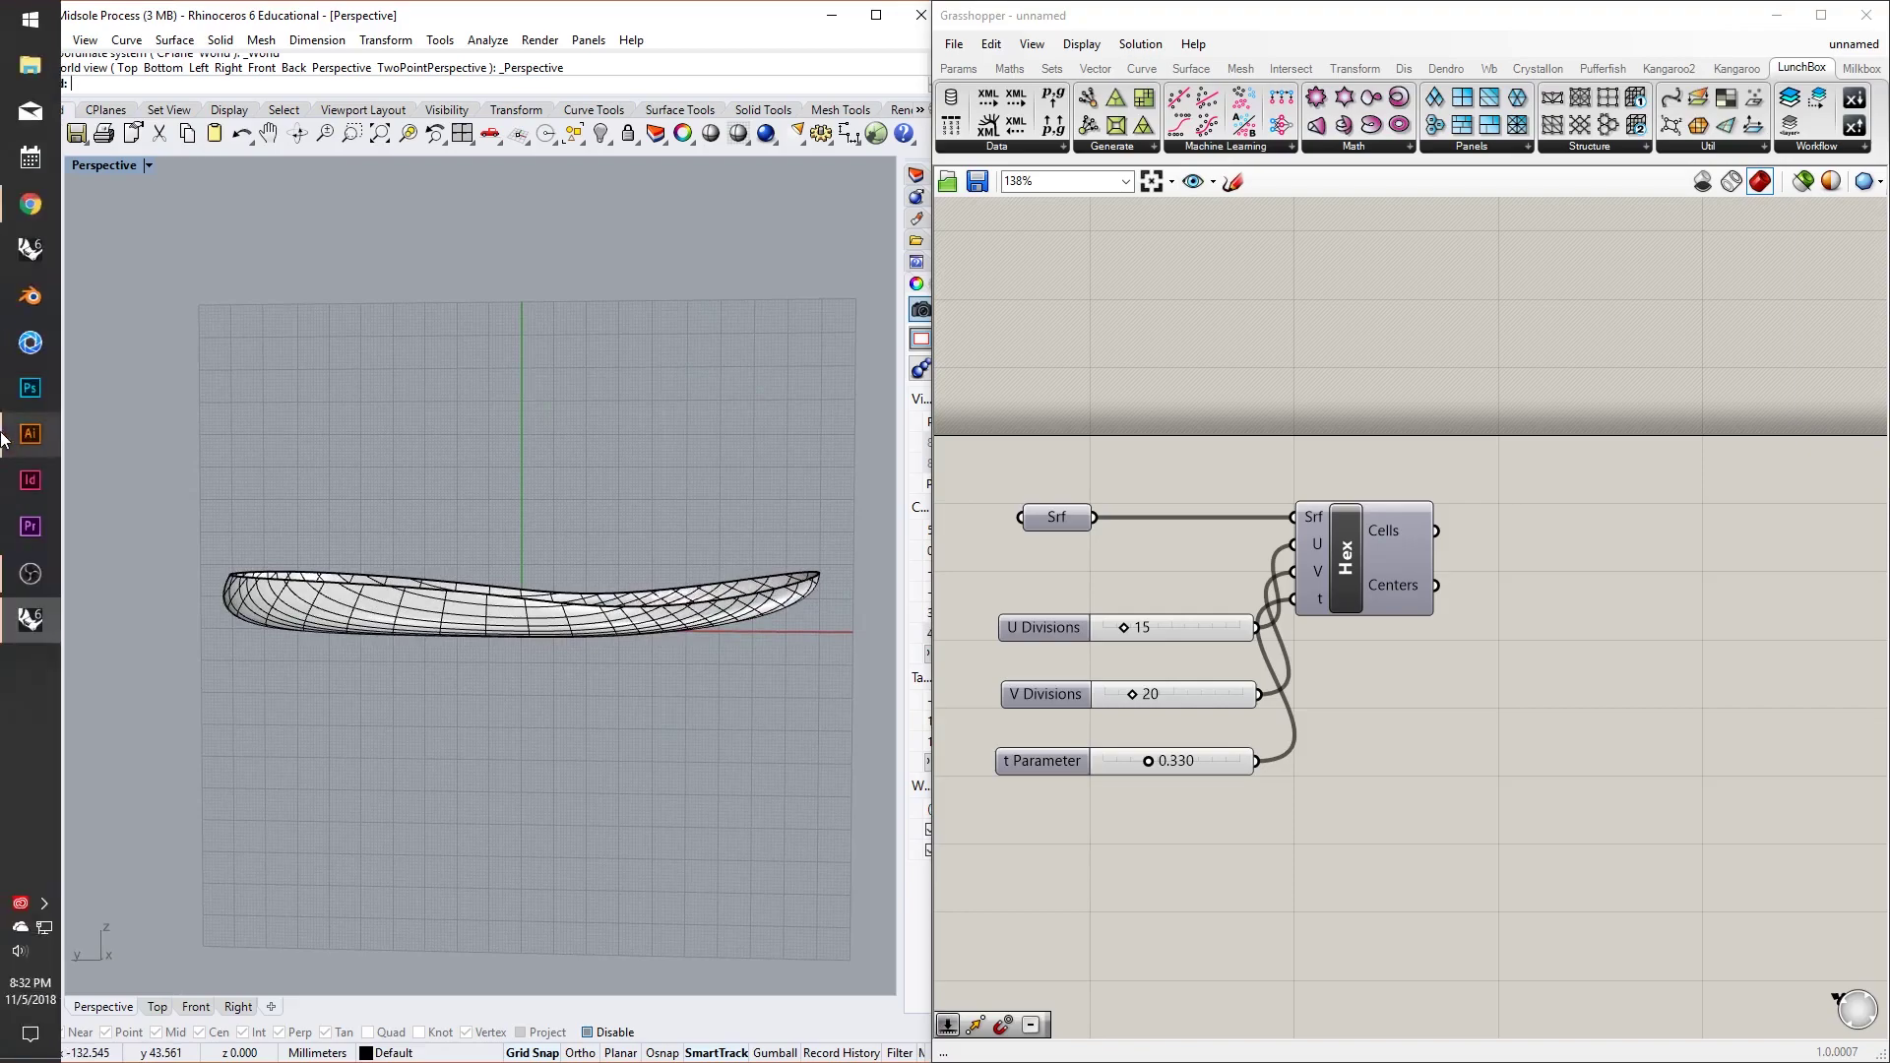
Switch to Chrome, view the Archinect profile page of Grasshopper's developer, and return to Rhino
{"action": "left_click", "coordinate": [30, 211]}
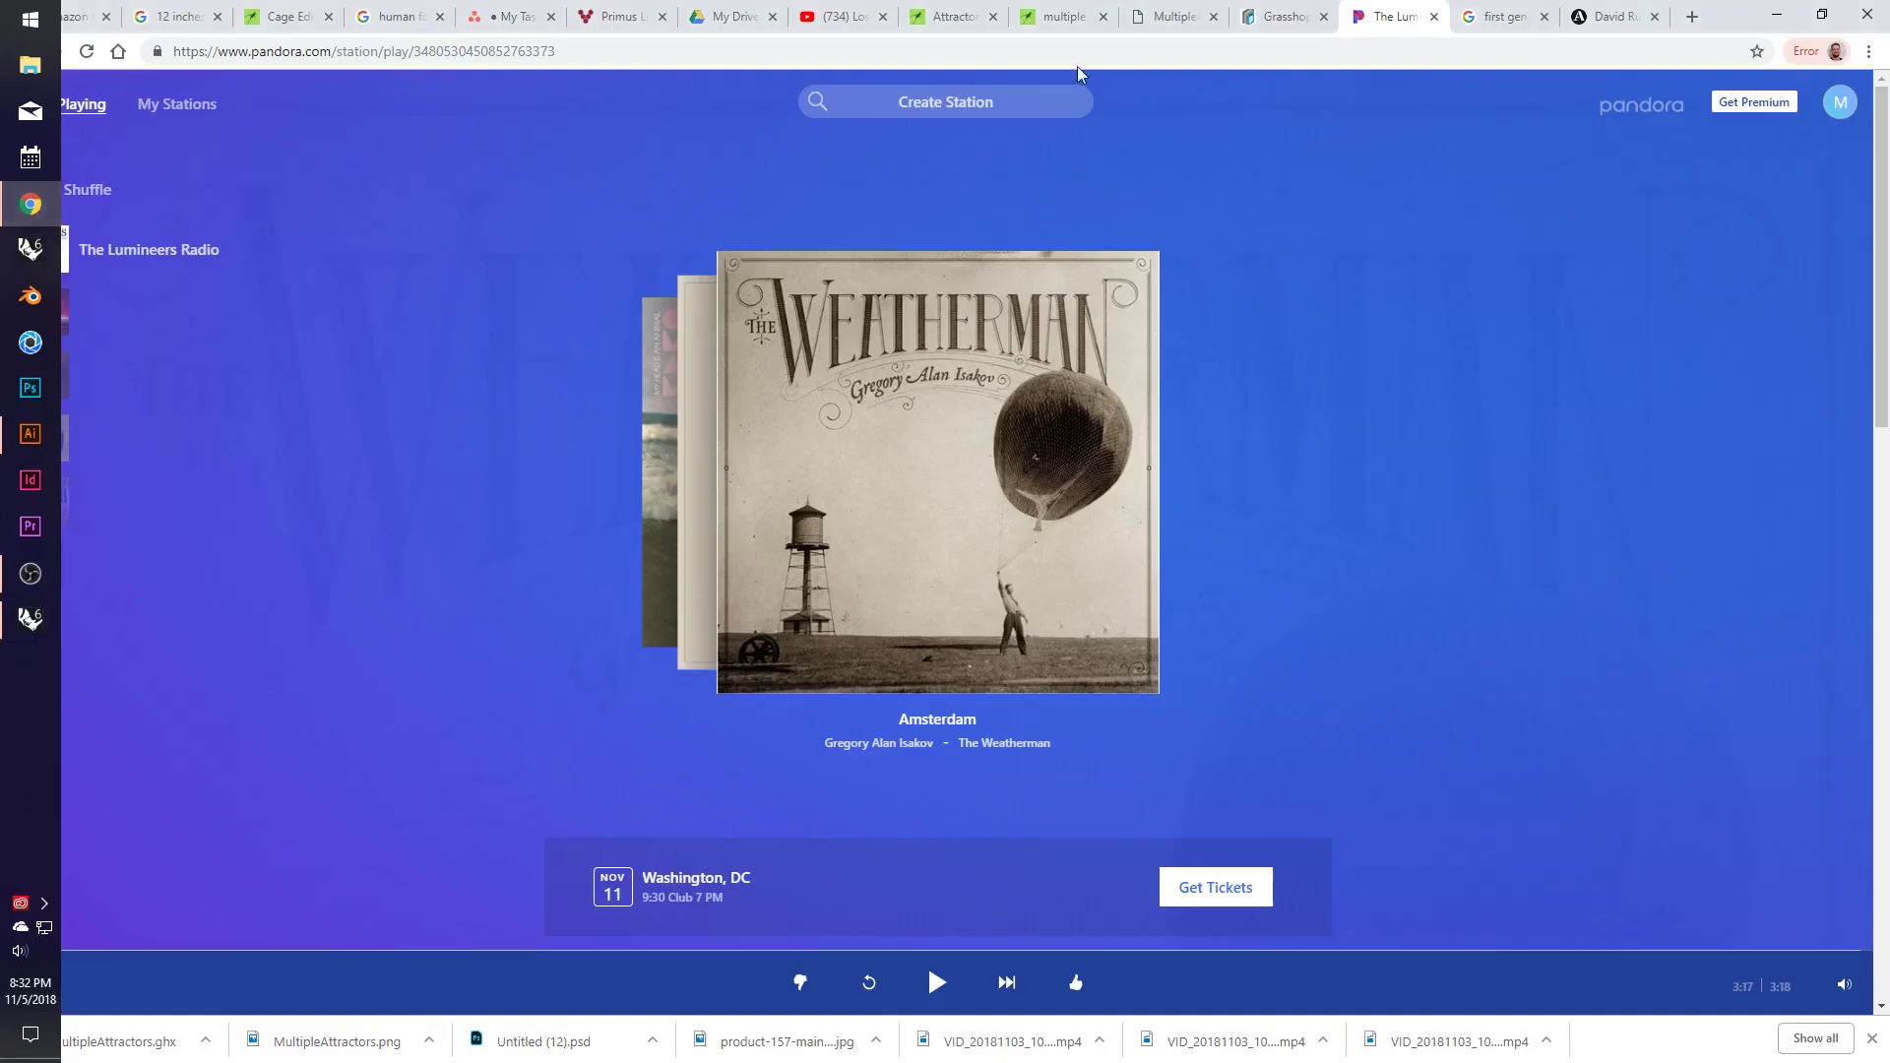
{"action": "left_click", "coordinate": [1615, 16]}
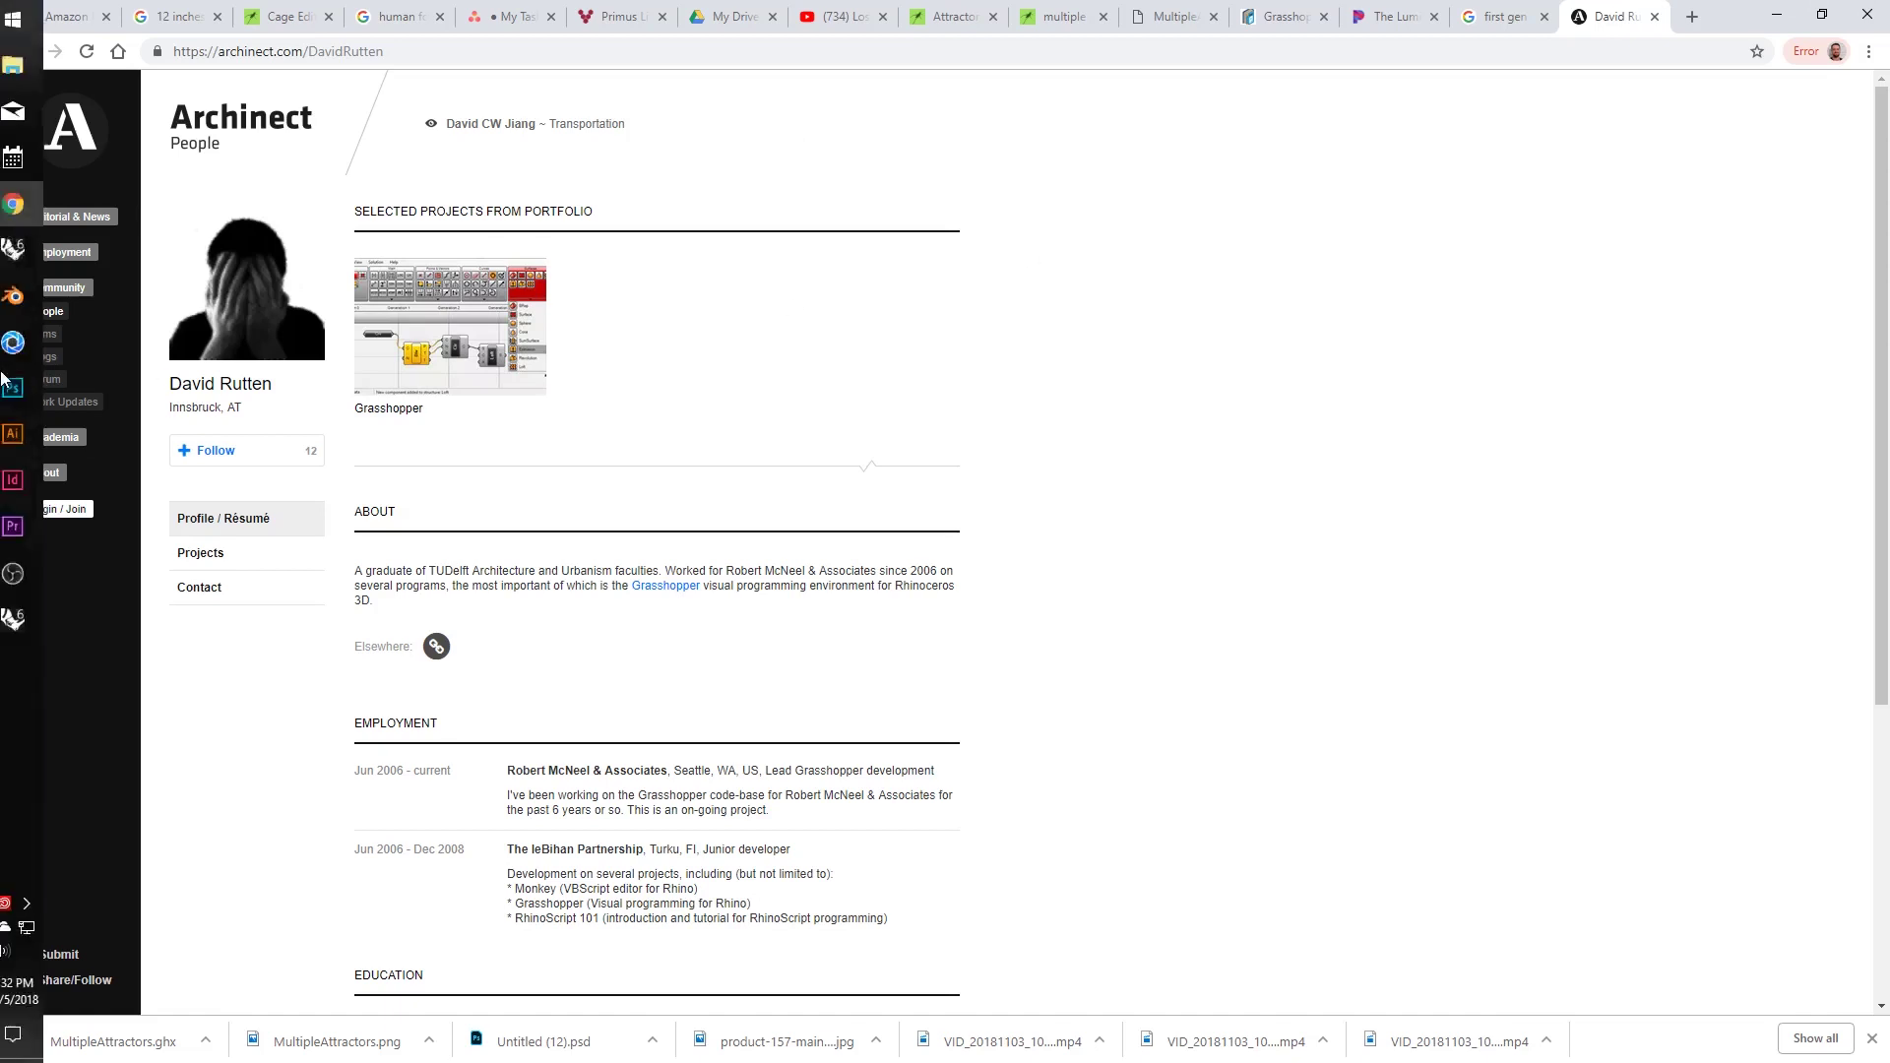
{"action": "left_click", "coordinate": [21, 627]}
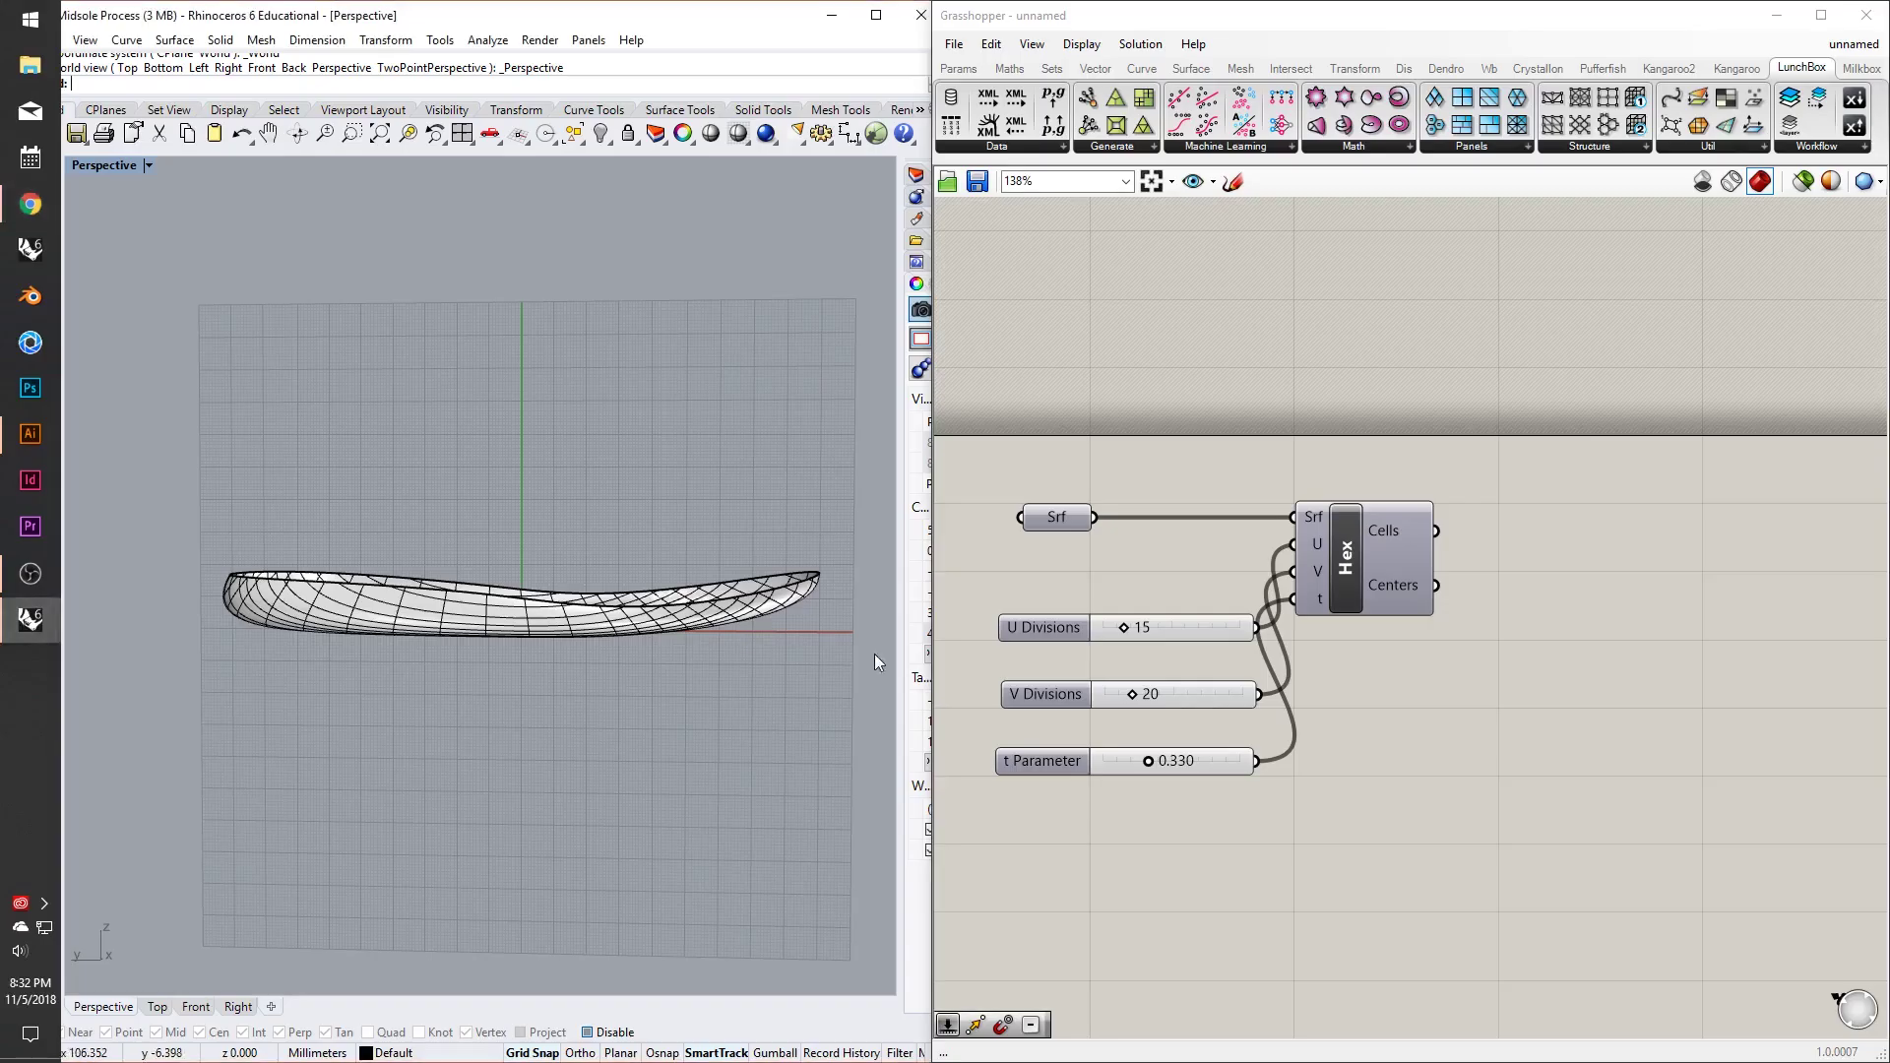
Turn on the preview of the Hex component so its cells display over the midsole surface
{"action": "right_click_drag", "start_coordinate": [694, 611], "coordinate": [649, 658]}
{"action": "scroll", "coordinate": [679, 635], "scroll_direction": "up", "scroll_amount": 2}
{"action": "left_click", "coordinate": [1543, 652]}
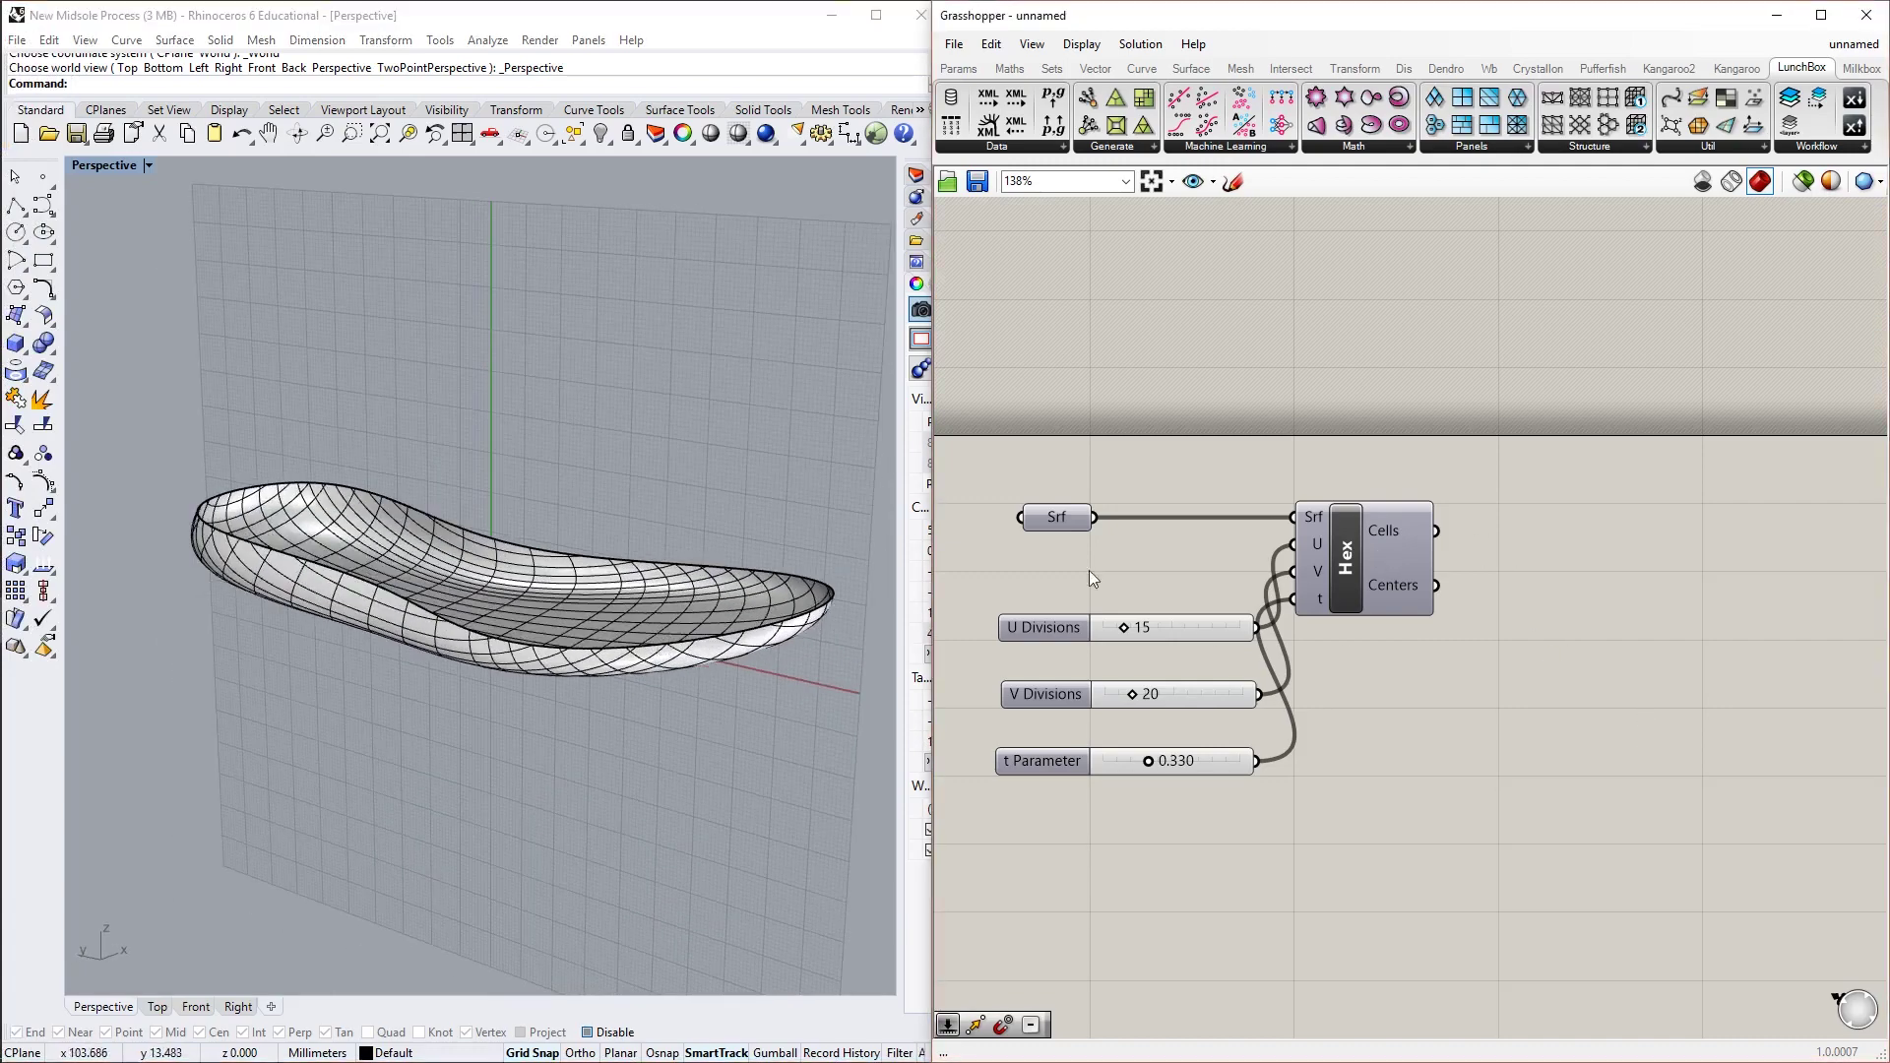
{"action": "left_click", "coordinate": [1398, 570]}
{"action": "middle_click", "coordinate": [1398, 570]}
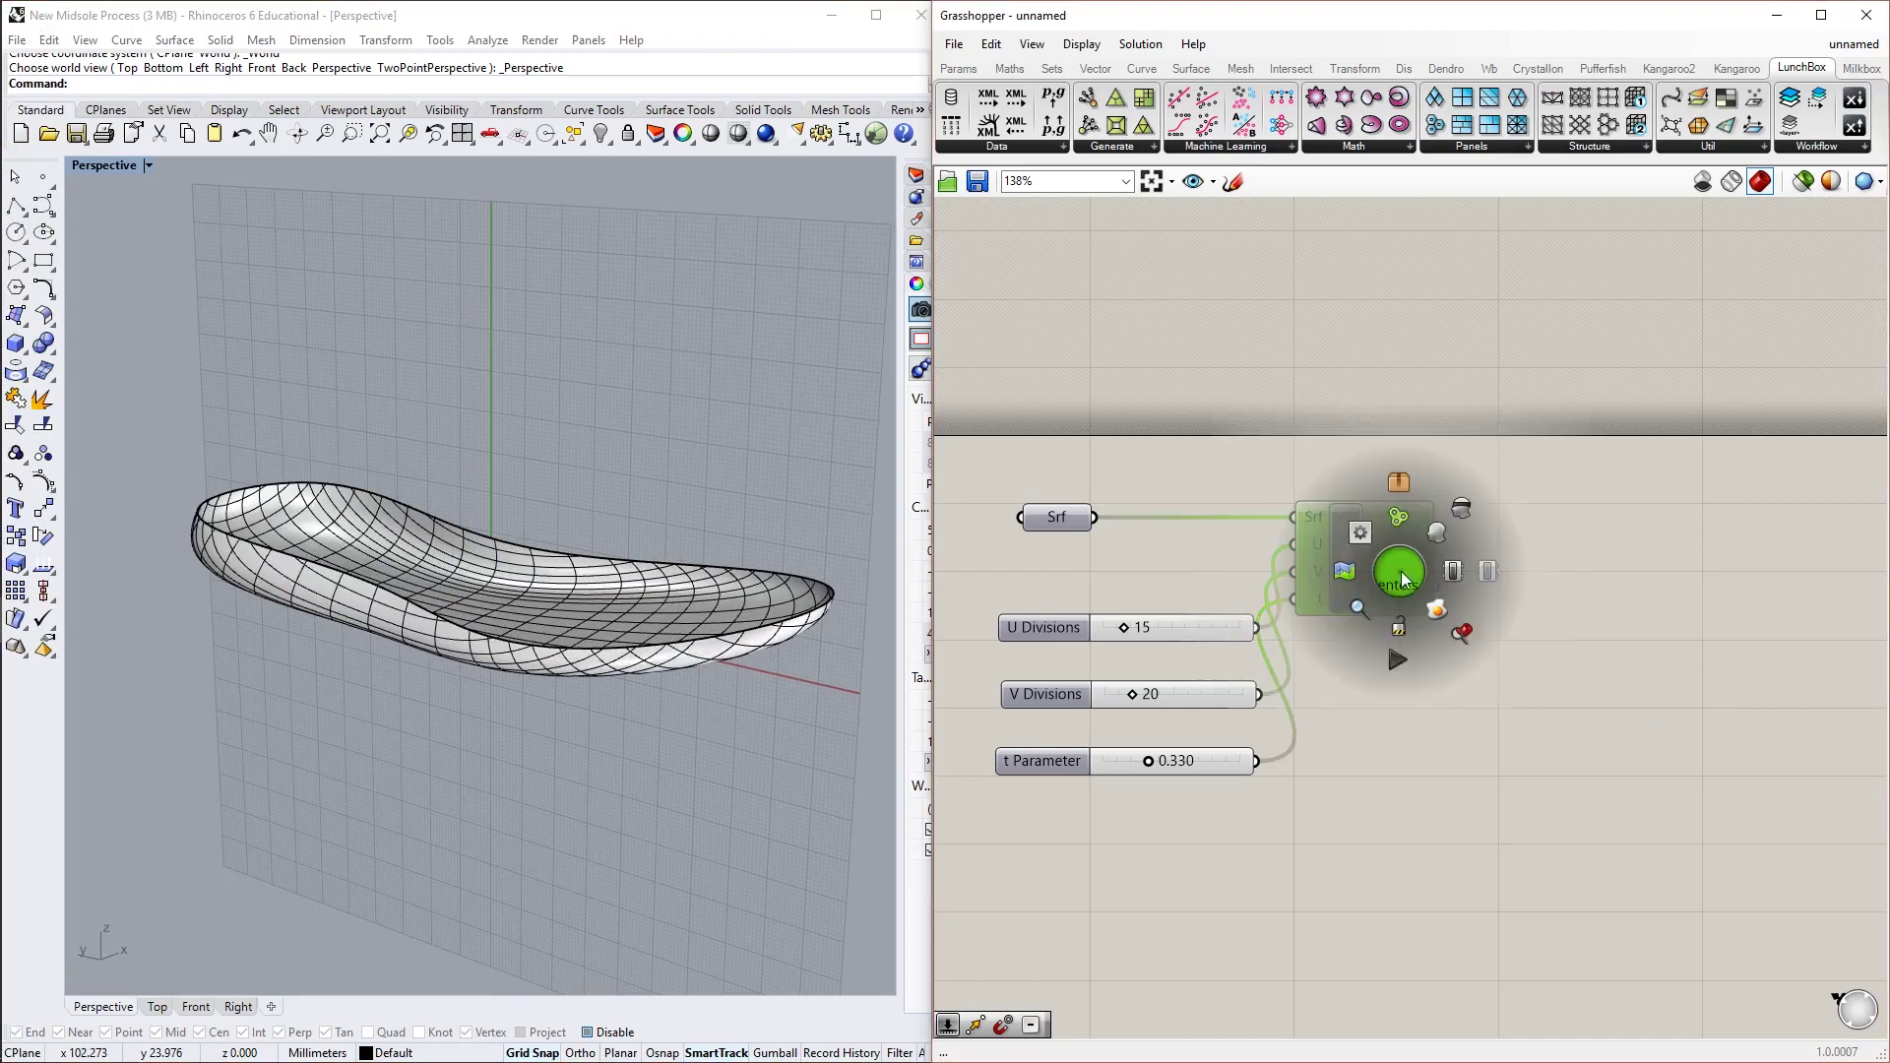
{"action": "left_click", "coordinate": [1444, 534]}
Select the original midsole surface in Rhino and hide it
{"action": "right_click_drag", "start_coordinate": [748, 708], "coordinate": [669, 414]}
{"action": "left_click", "coordinate": [703, 575]}
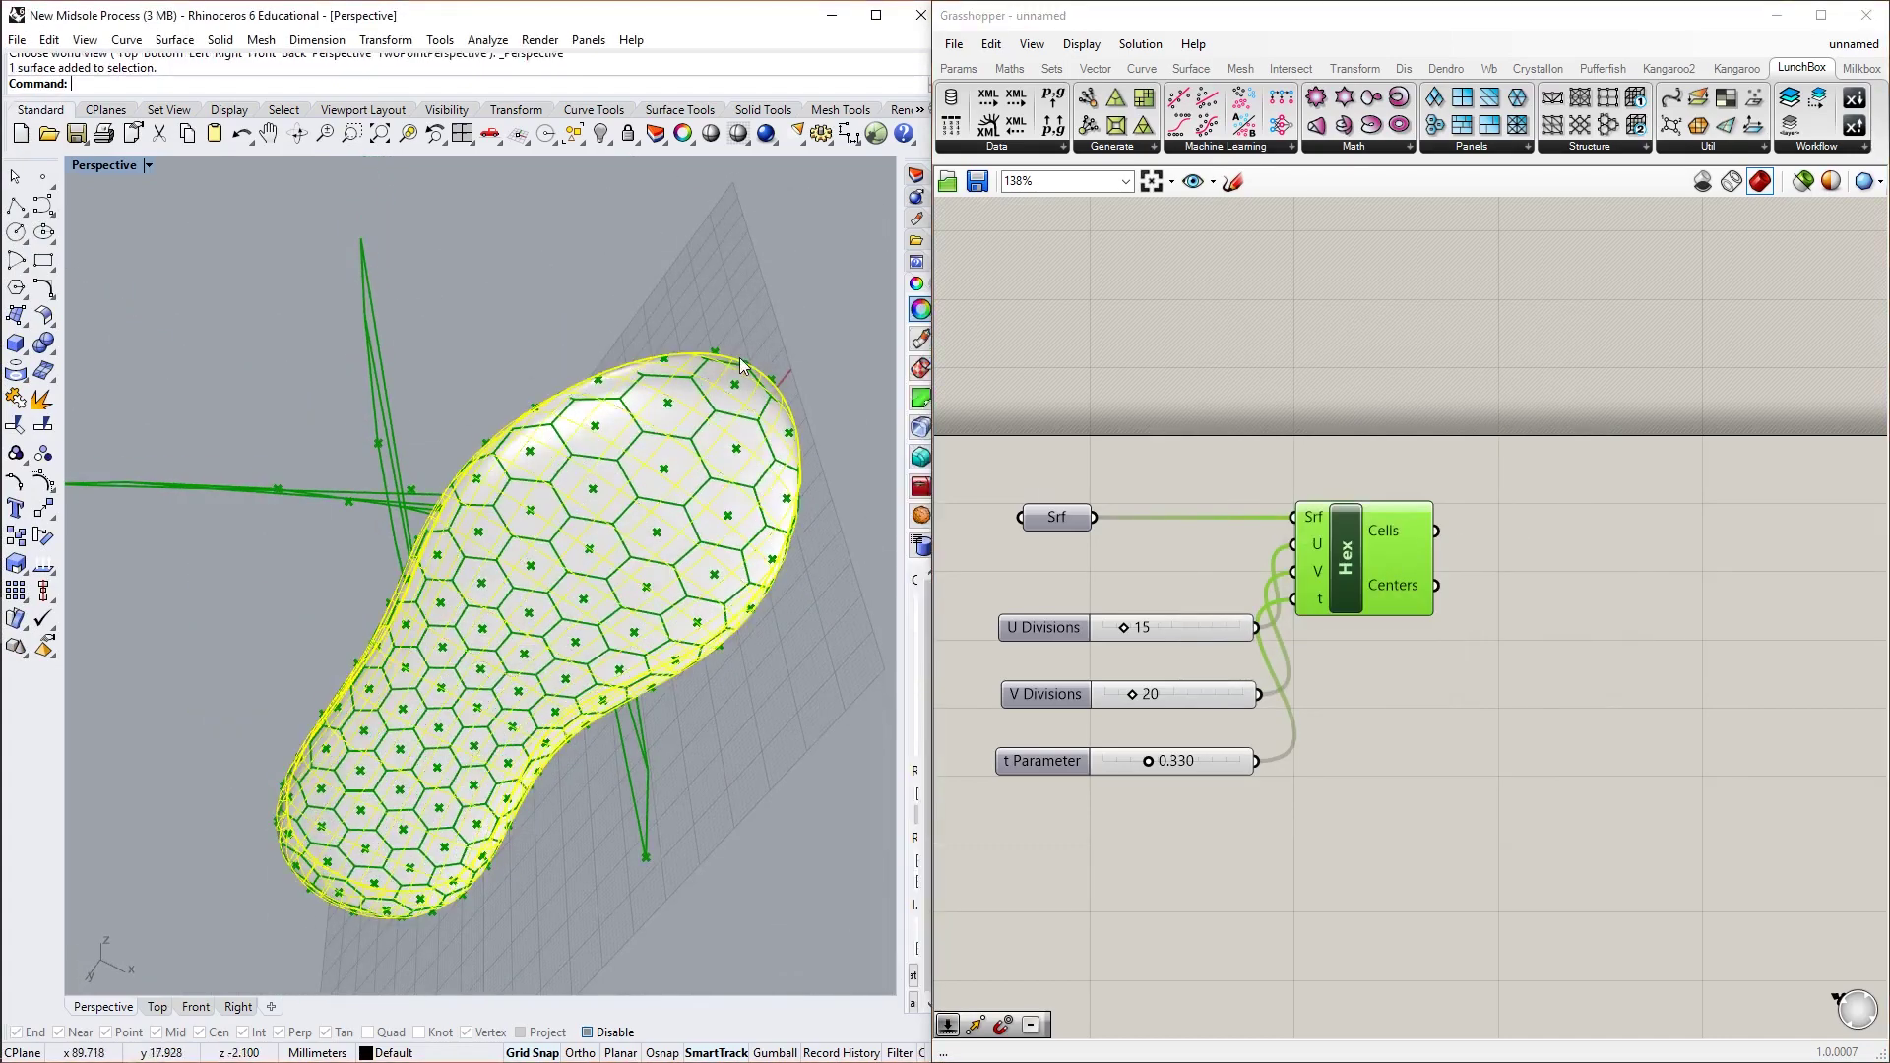
{"action": "left_click", "coordinate": [789, 653]}
{"action": "left_click", "coordinate": [590, 599]}
{"action": "middle_click", "coordinate": [591, 600]}
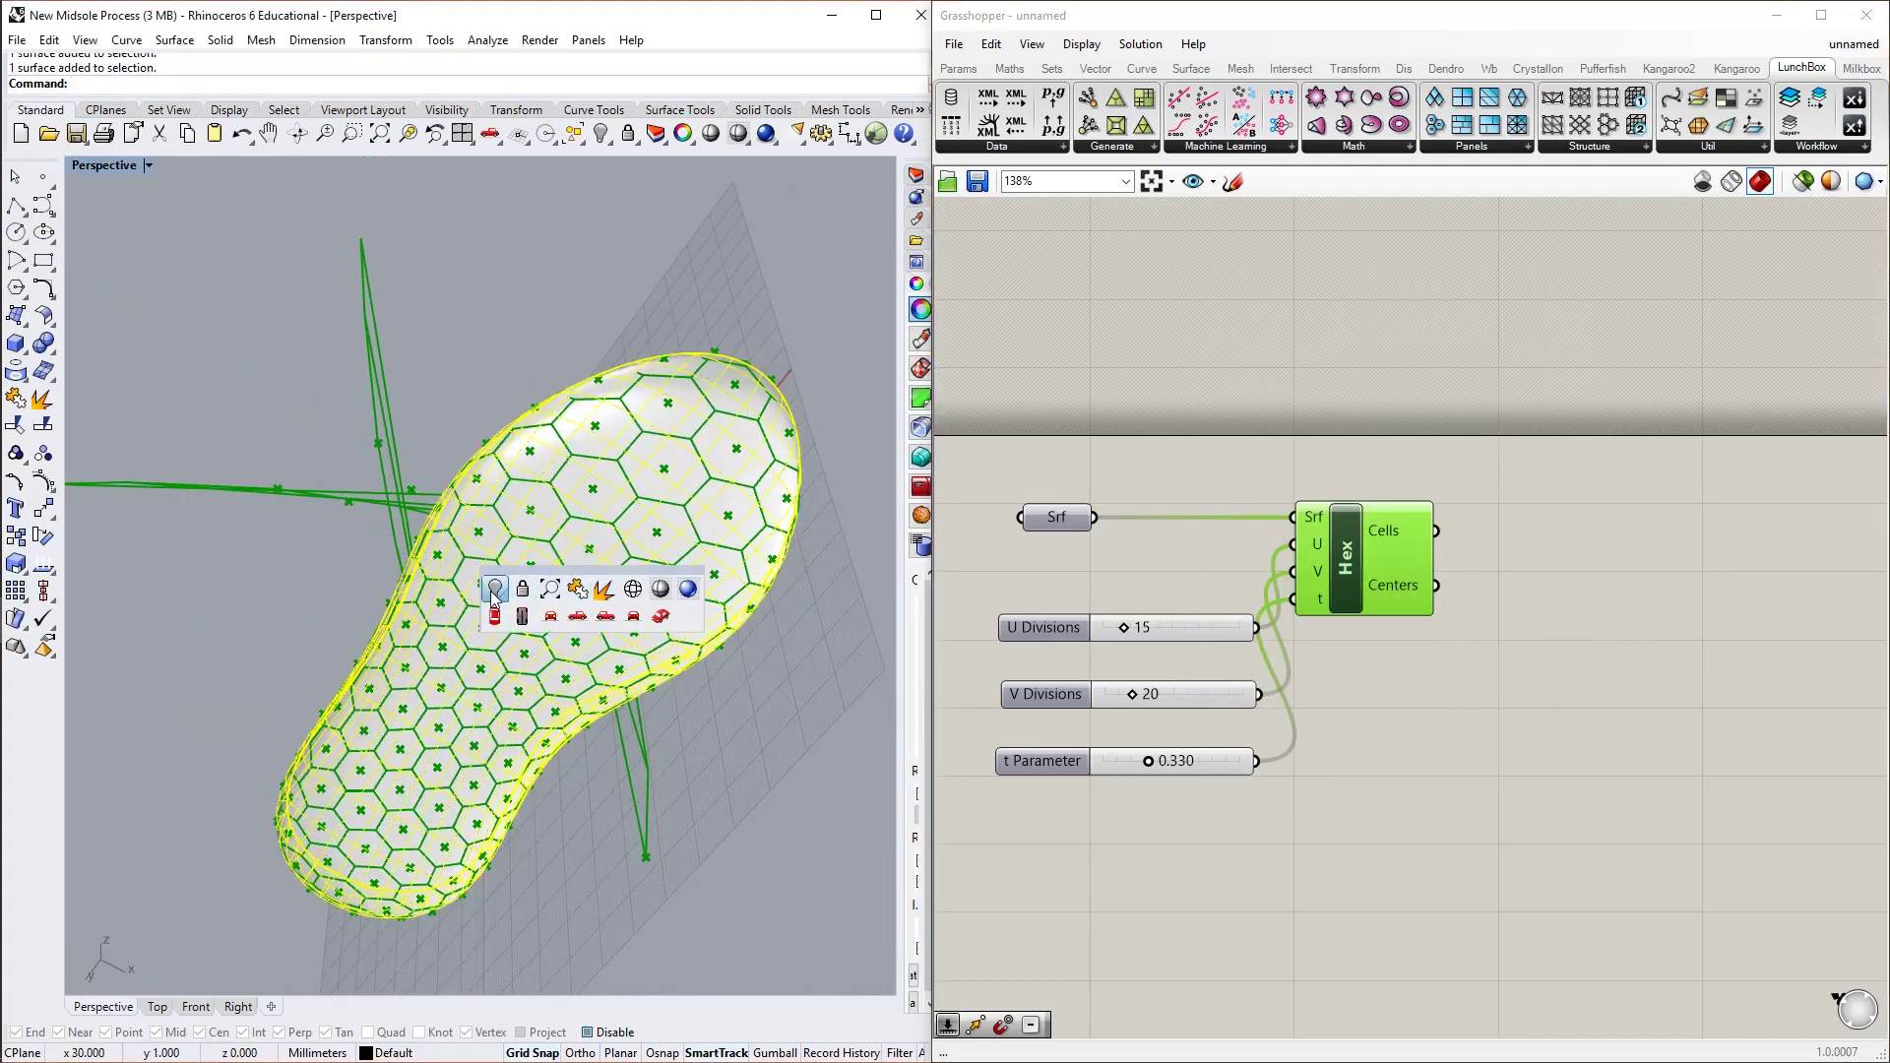
{"action": "left_click", "coordinate": [495, 590]}
Set the Rhino viewport to the bottom view and turn on the preview of the Srf parameter
{"action": "right_click_drag", "start_coordinate": [508, 589], "coordinate": [346, 429]}
{"action": "right_click_drag", "start_coordinate": [387, 297], "coordinate": [405, 520]}
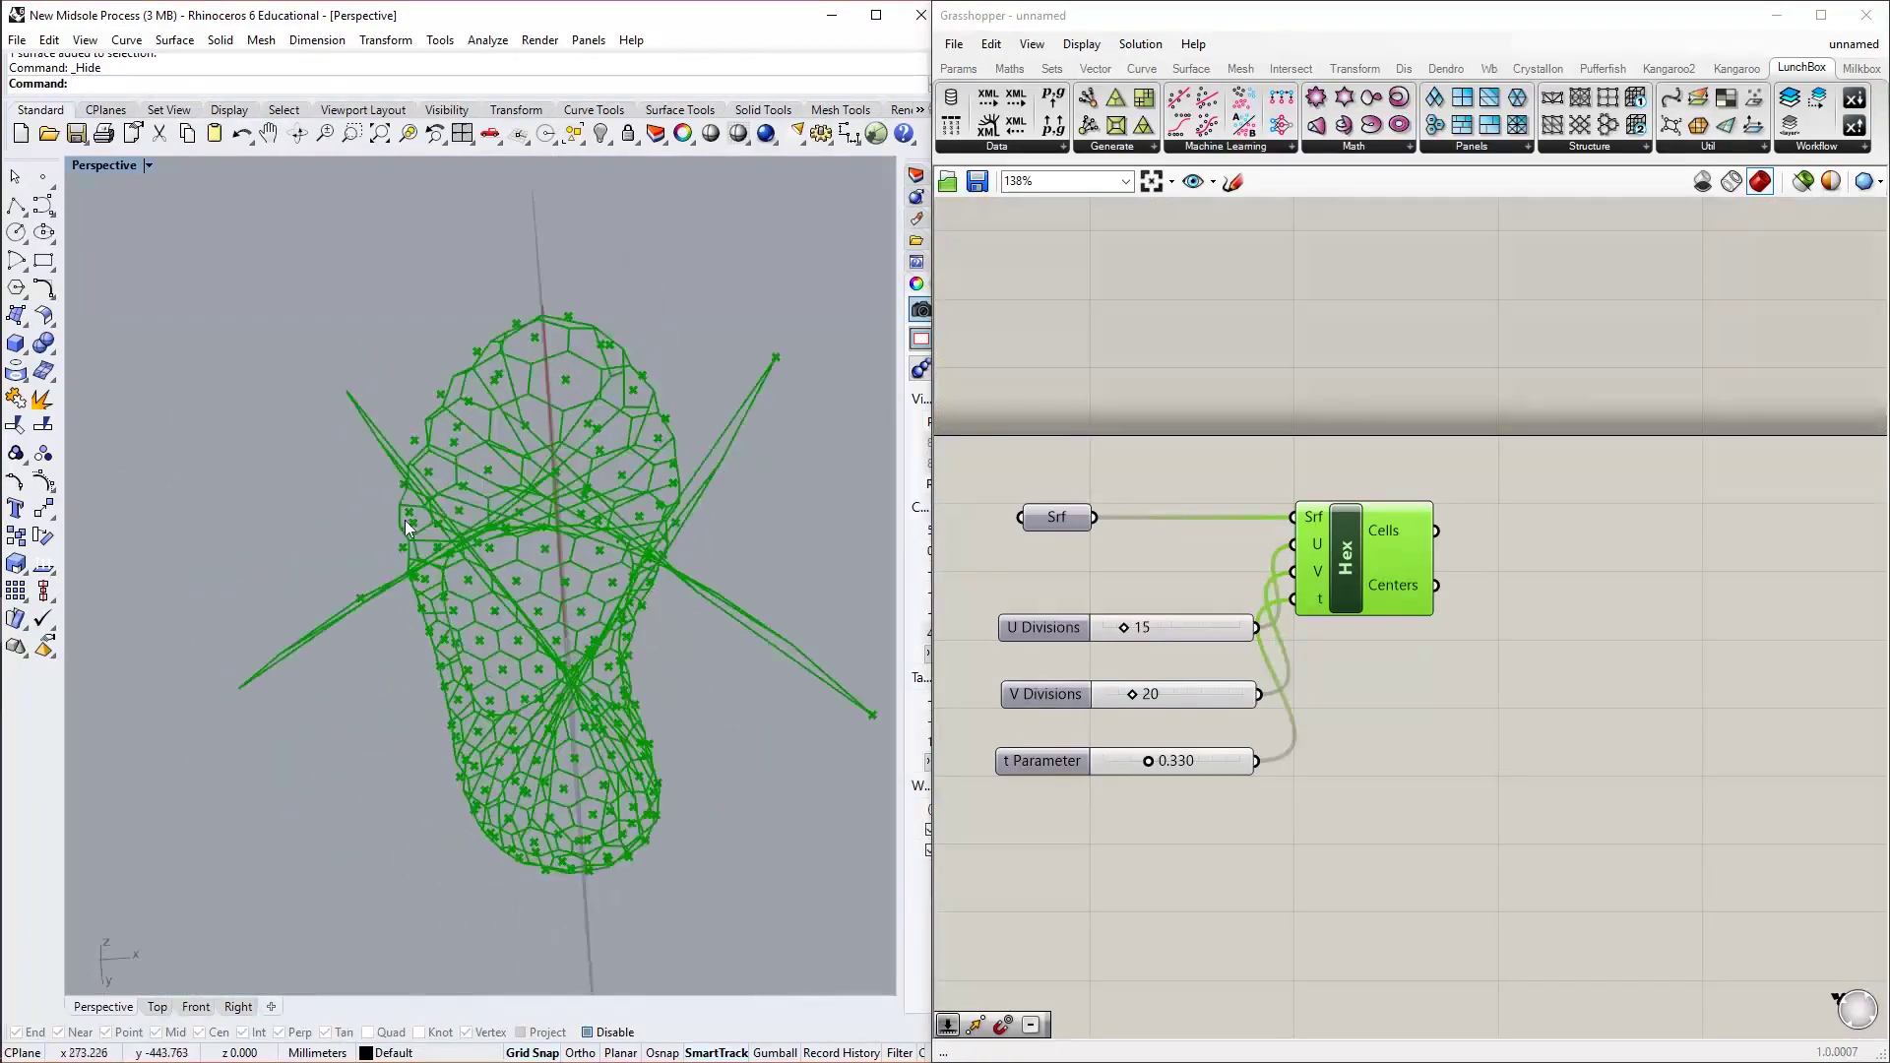
{"action": "middle_click", "coordinate": [404, 519]}
{"action": "left_click", "coordinate": [449, 590]}
{"action": "right_click_drag", "start_coordinate": [1167, 577], "coordinate": [1134, 633]}
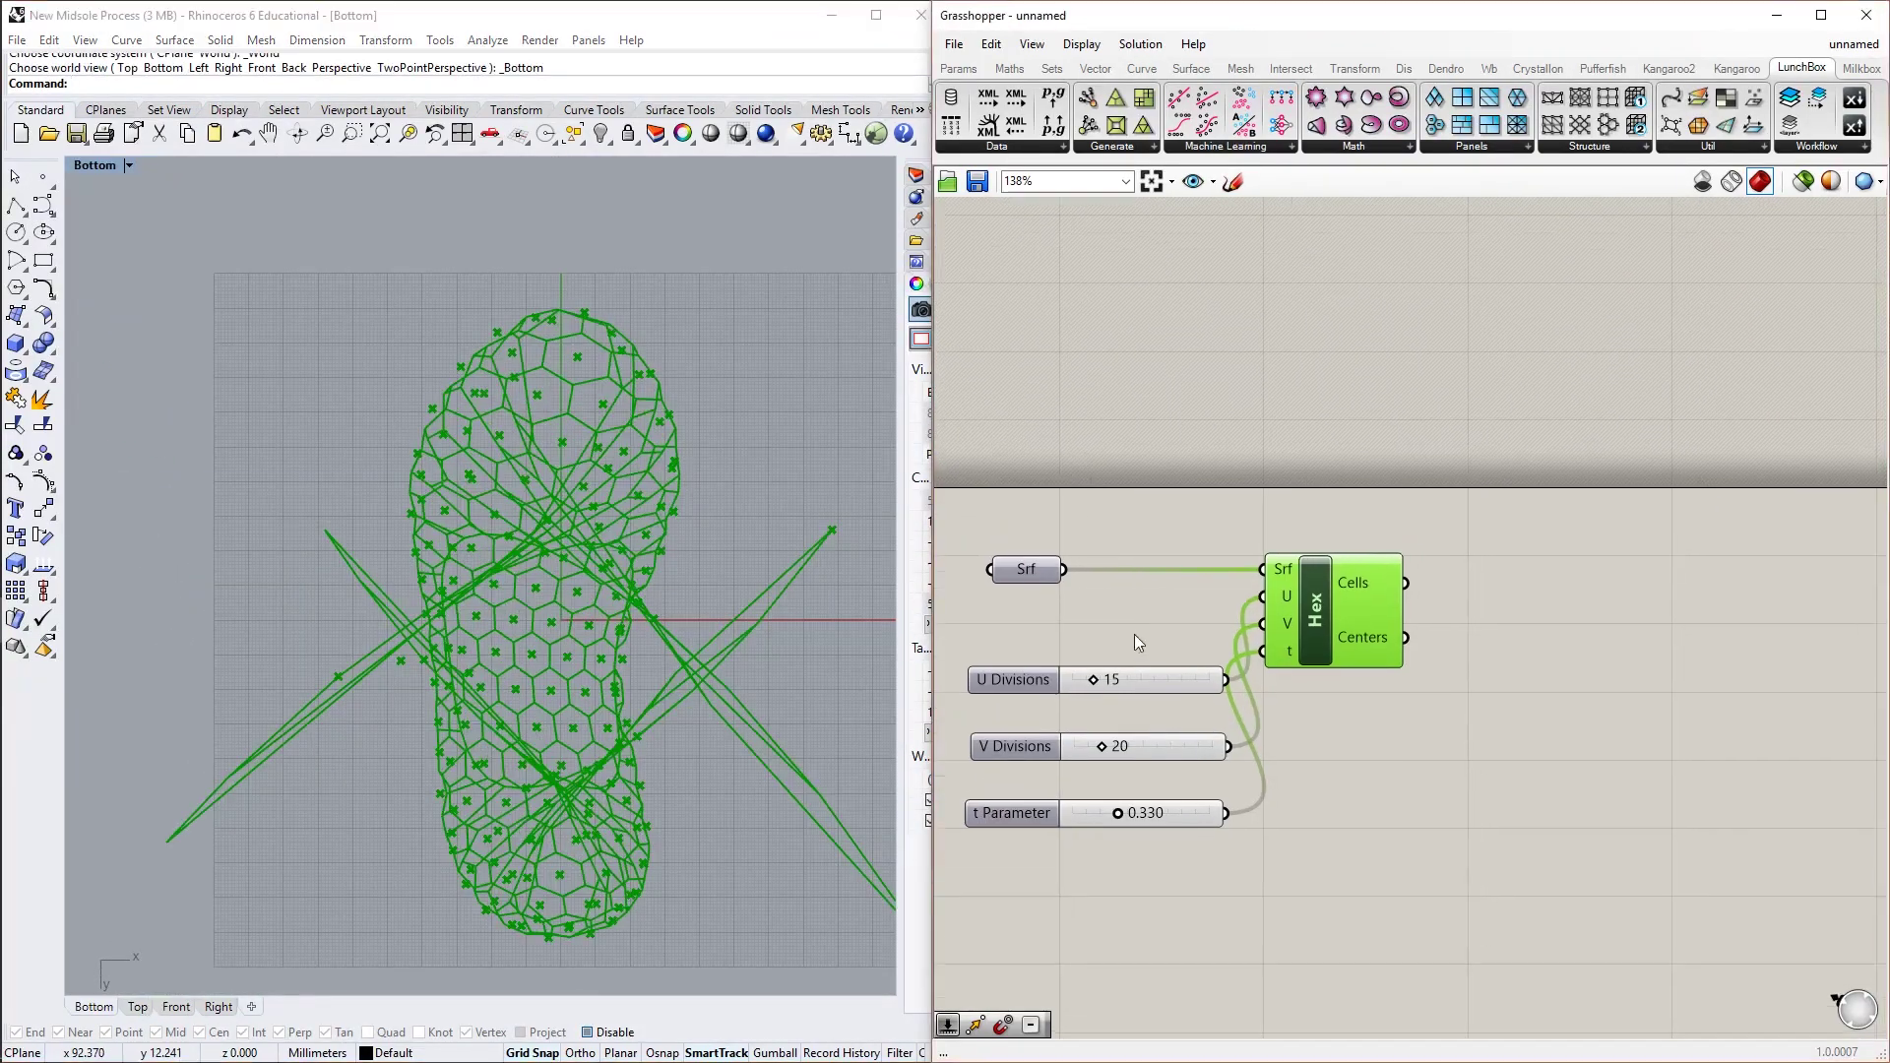
{"action": "left_click", "coordinate": [1028, 572]}
{"action": "middle_click", "coordinate": [1028, 571]}
{"action": "left_click", "coordinate": [1066, 534]}
{"action": "left_click", "coordinate": [1093, 547]}
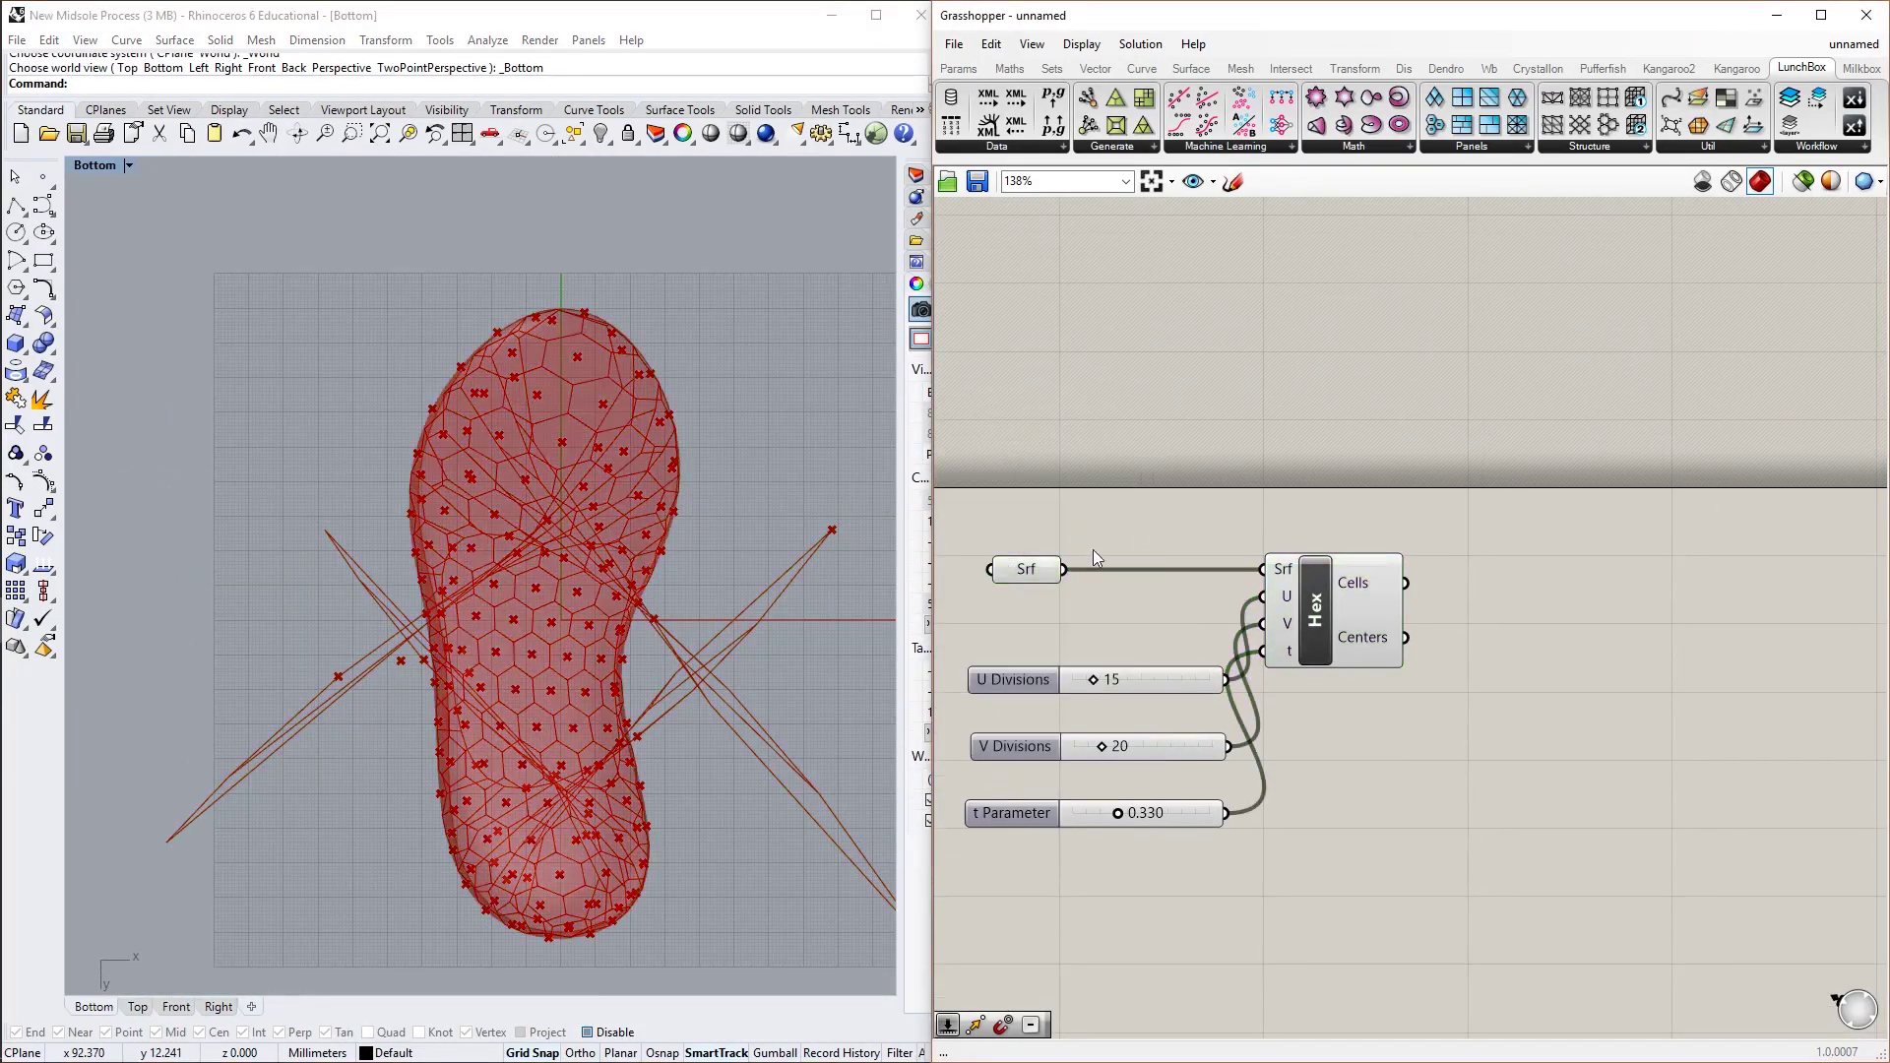
{"action": "scroll", "coordinate": [1059, 572], "scroll_direction": "up", "scroll_amount": 1}
{"action": "right_click_drag", "start_coordinate": [1059, 572], "coordinate": [1192, 580]}
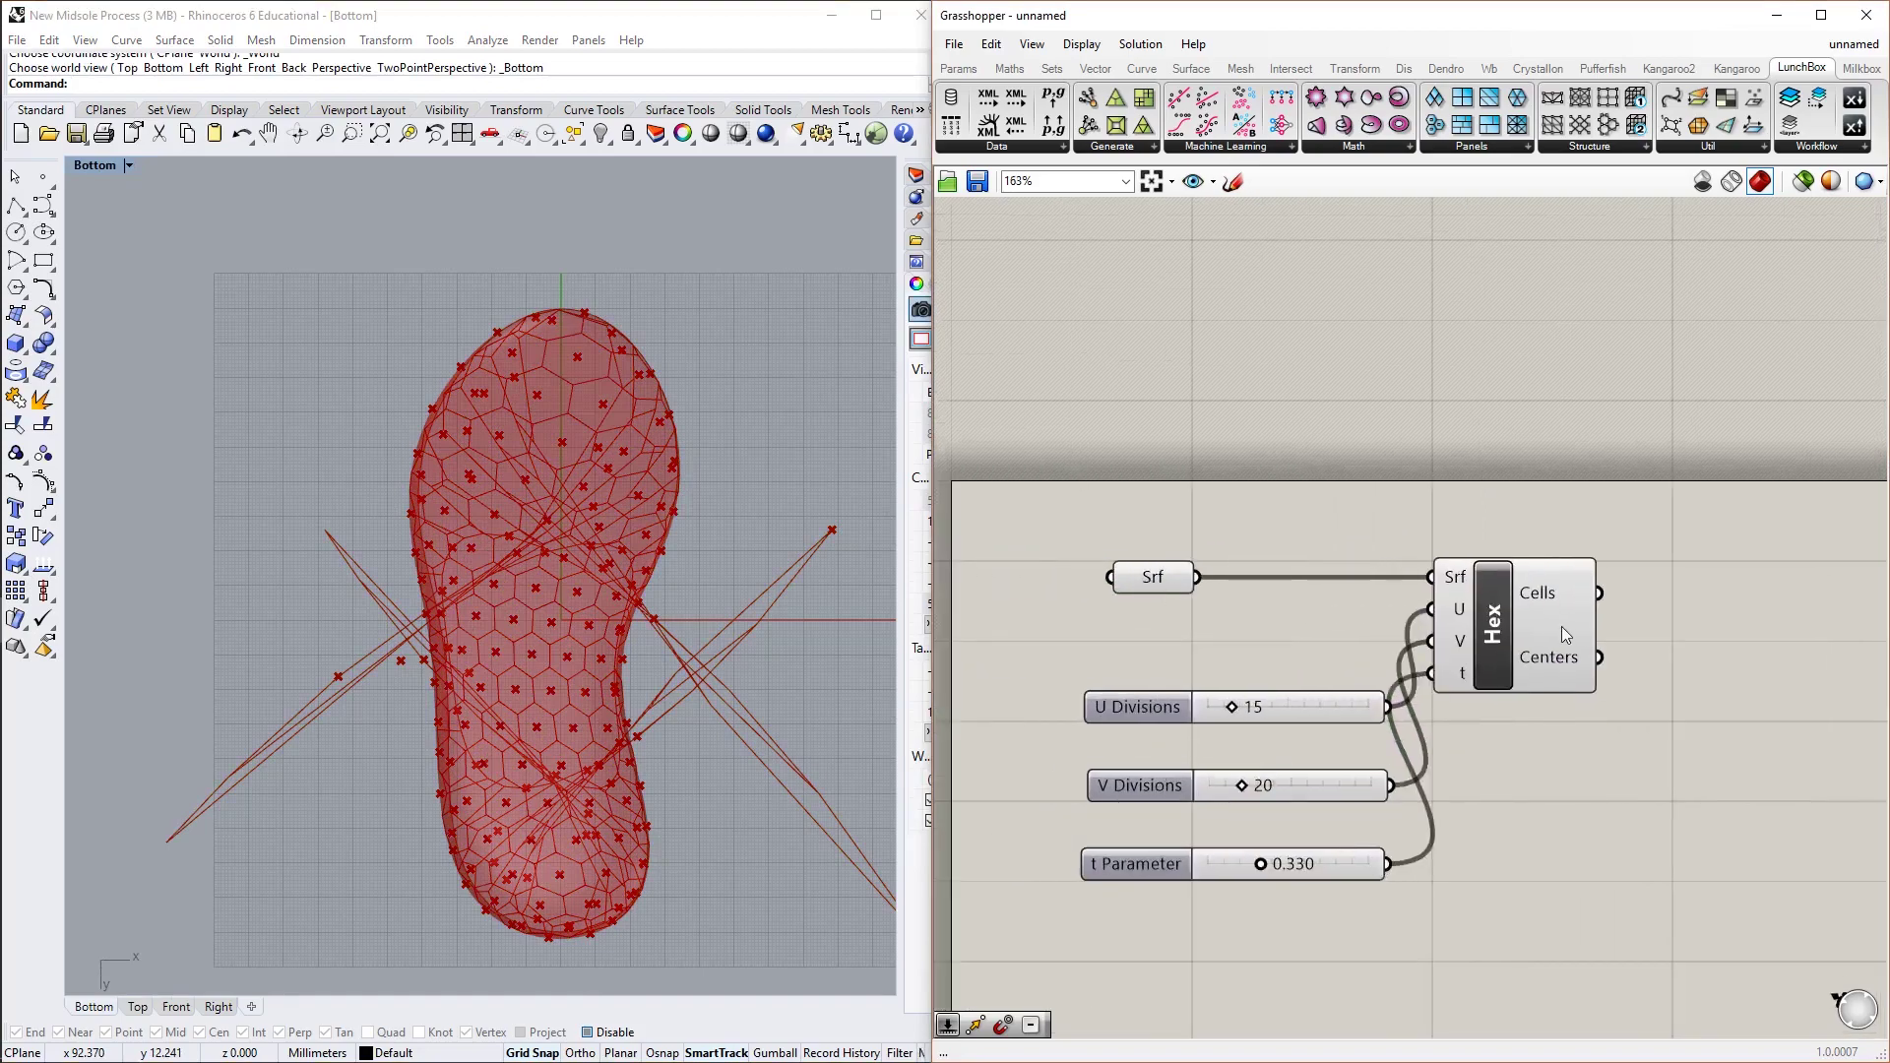
Highlight the Hex component and examine its cells and stray lines in bottom and perspective views
{"action": "left_click", "coordinate": [1516, 640]}
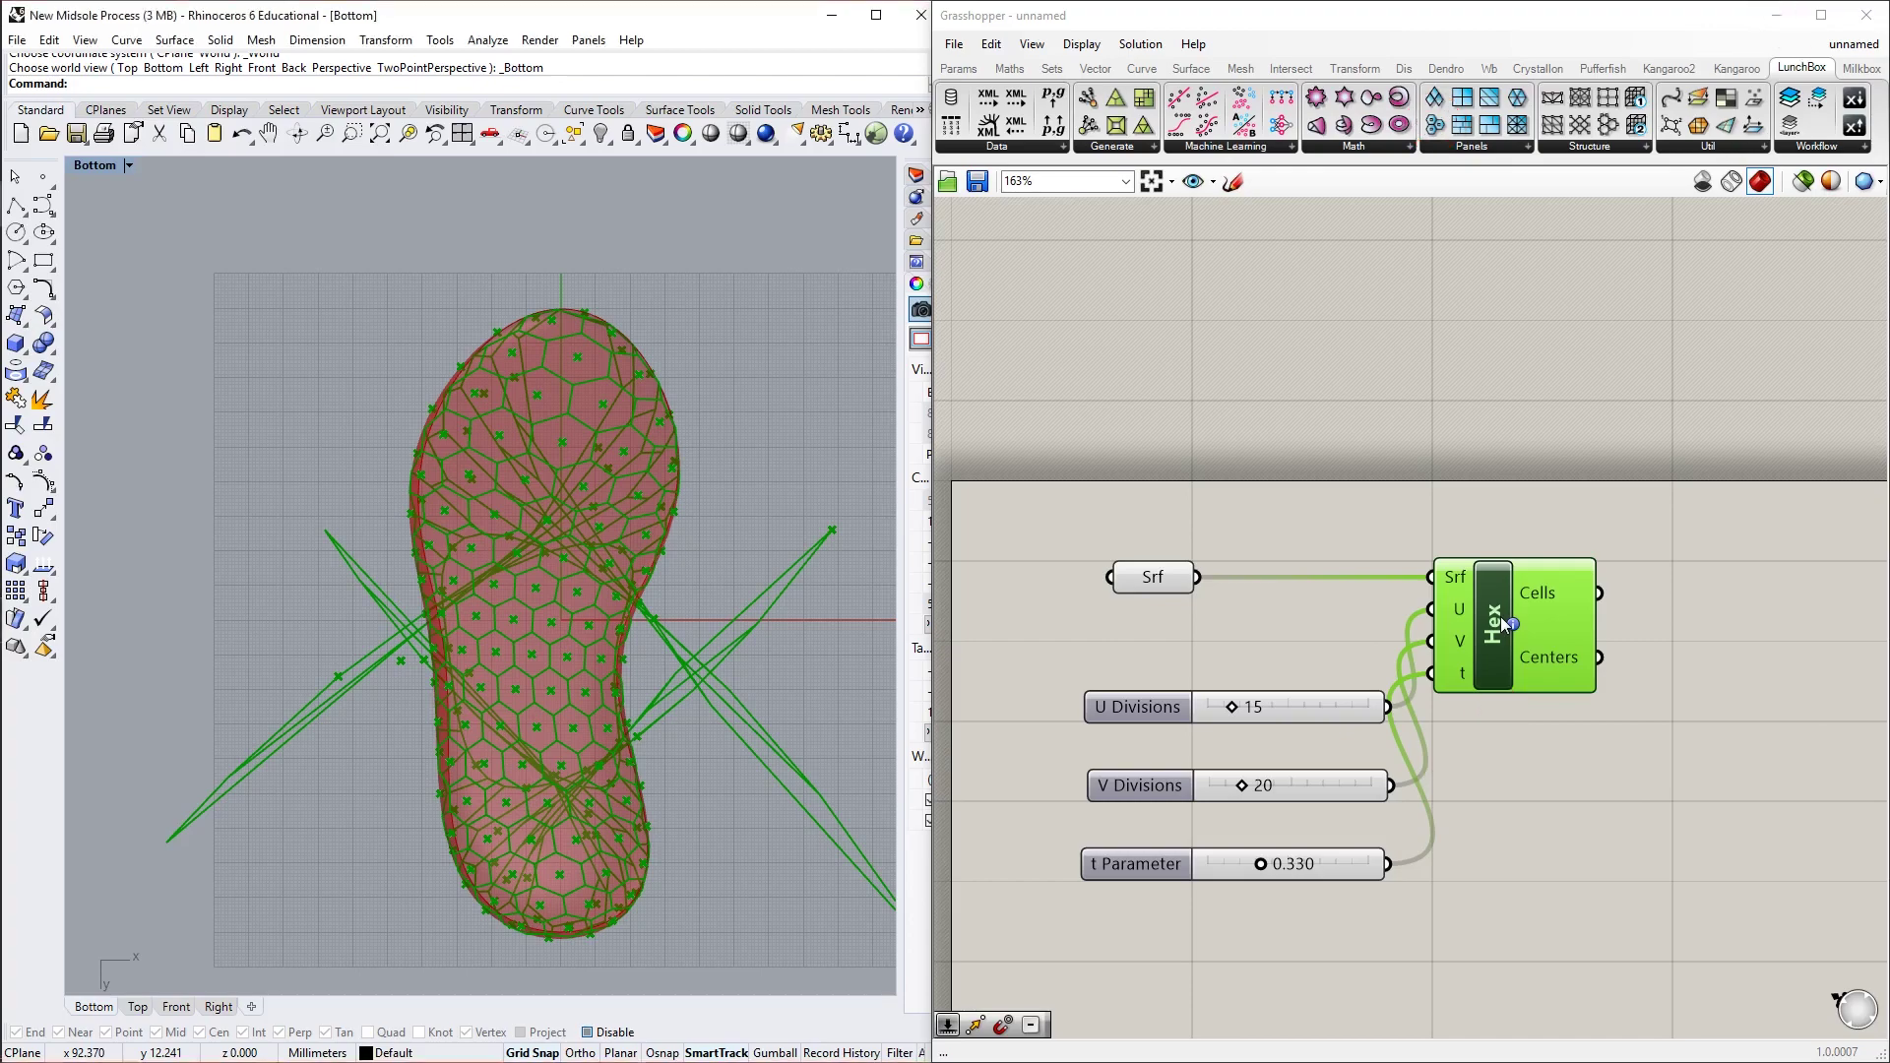
{"action": "scroll", "coordinate": [481, 641], "scroll_direction": "up", "scroll_amount": 2}
{"action": "right_click_drag", "start_coordinate": [481, 642], "coordinate": [425, 575]}
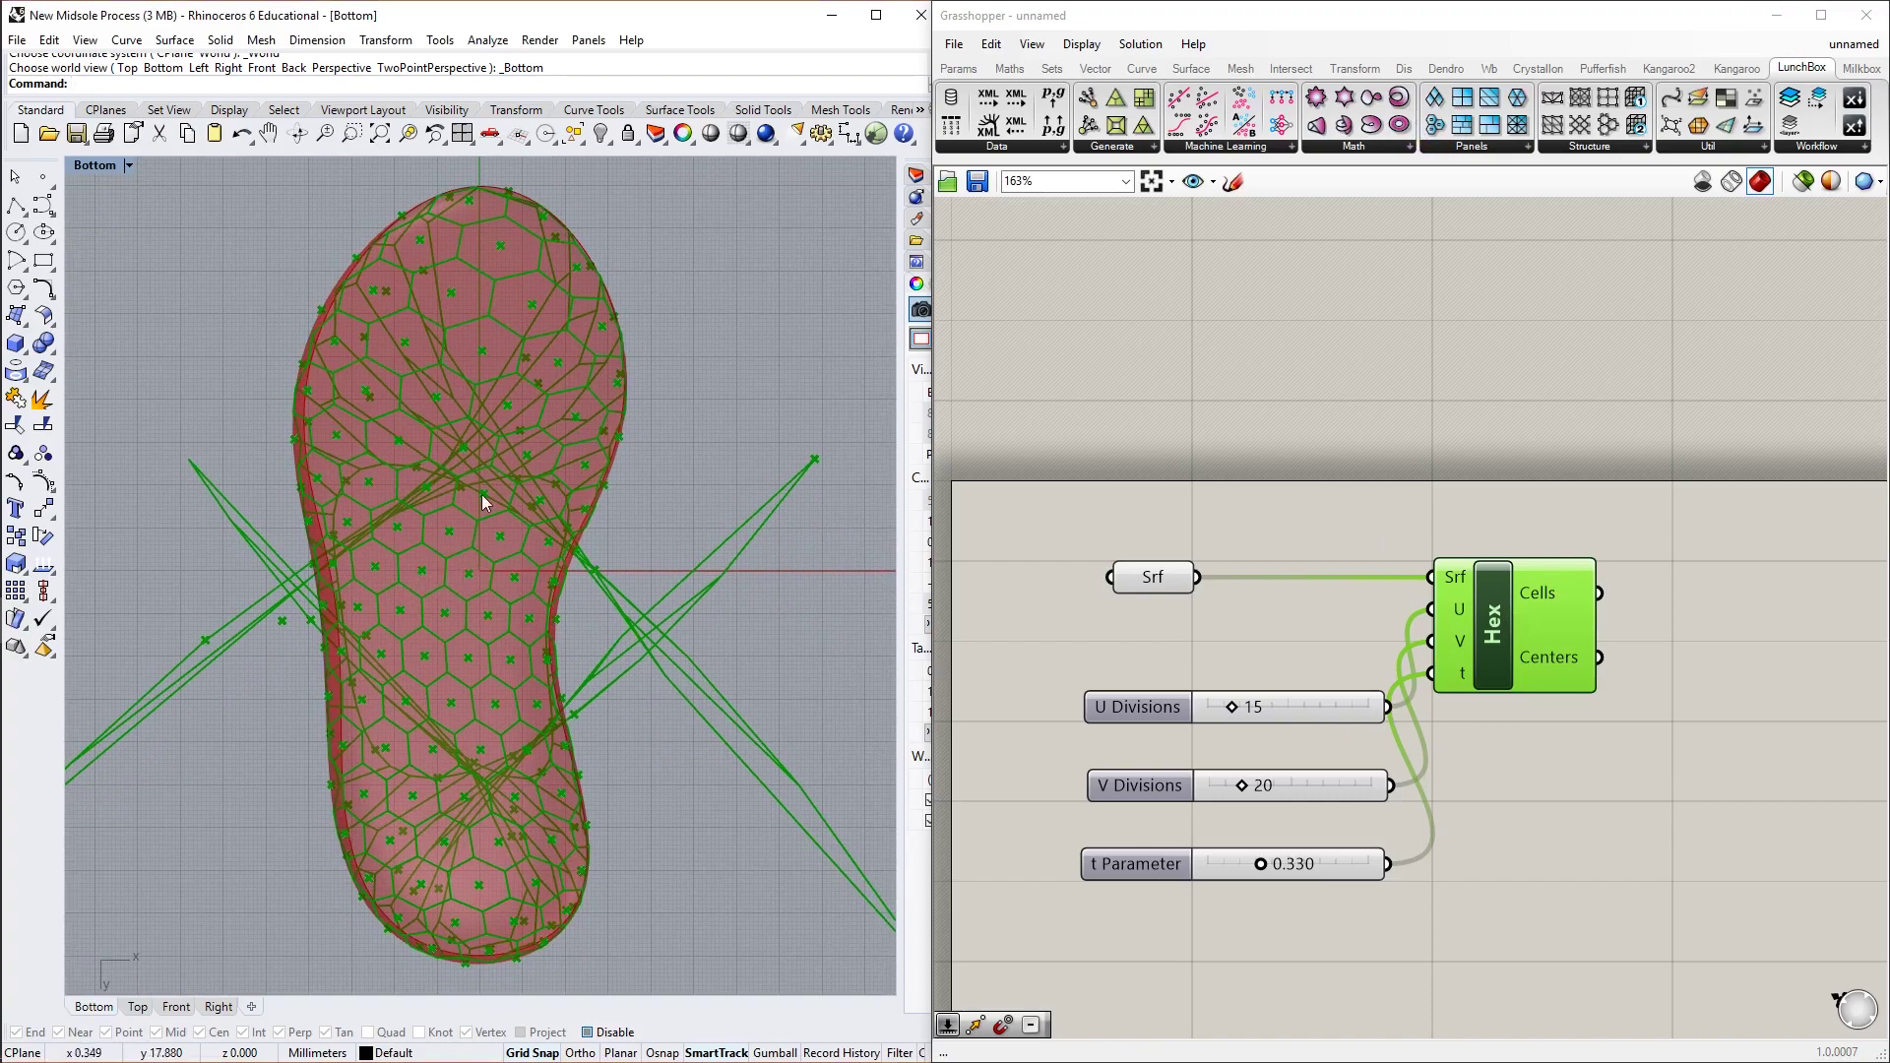
{"action": "middle_click", "coordinate": [506, 475]}
{"action": "left_click", "coordinate": [540, 527]}
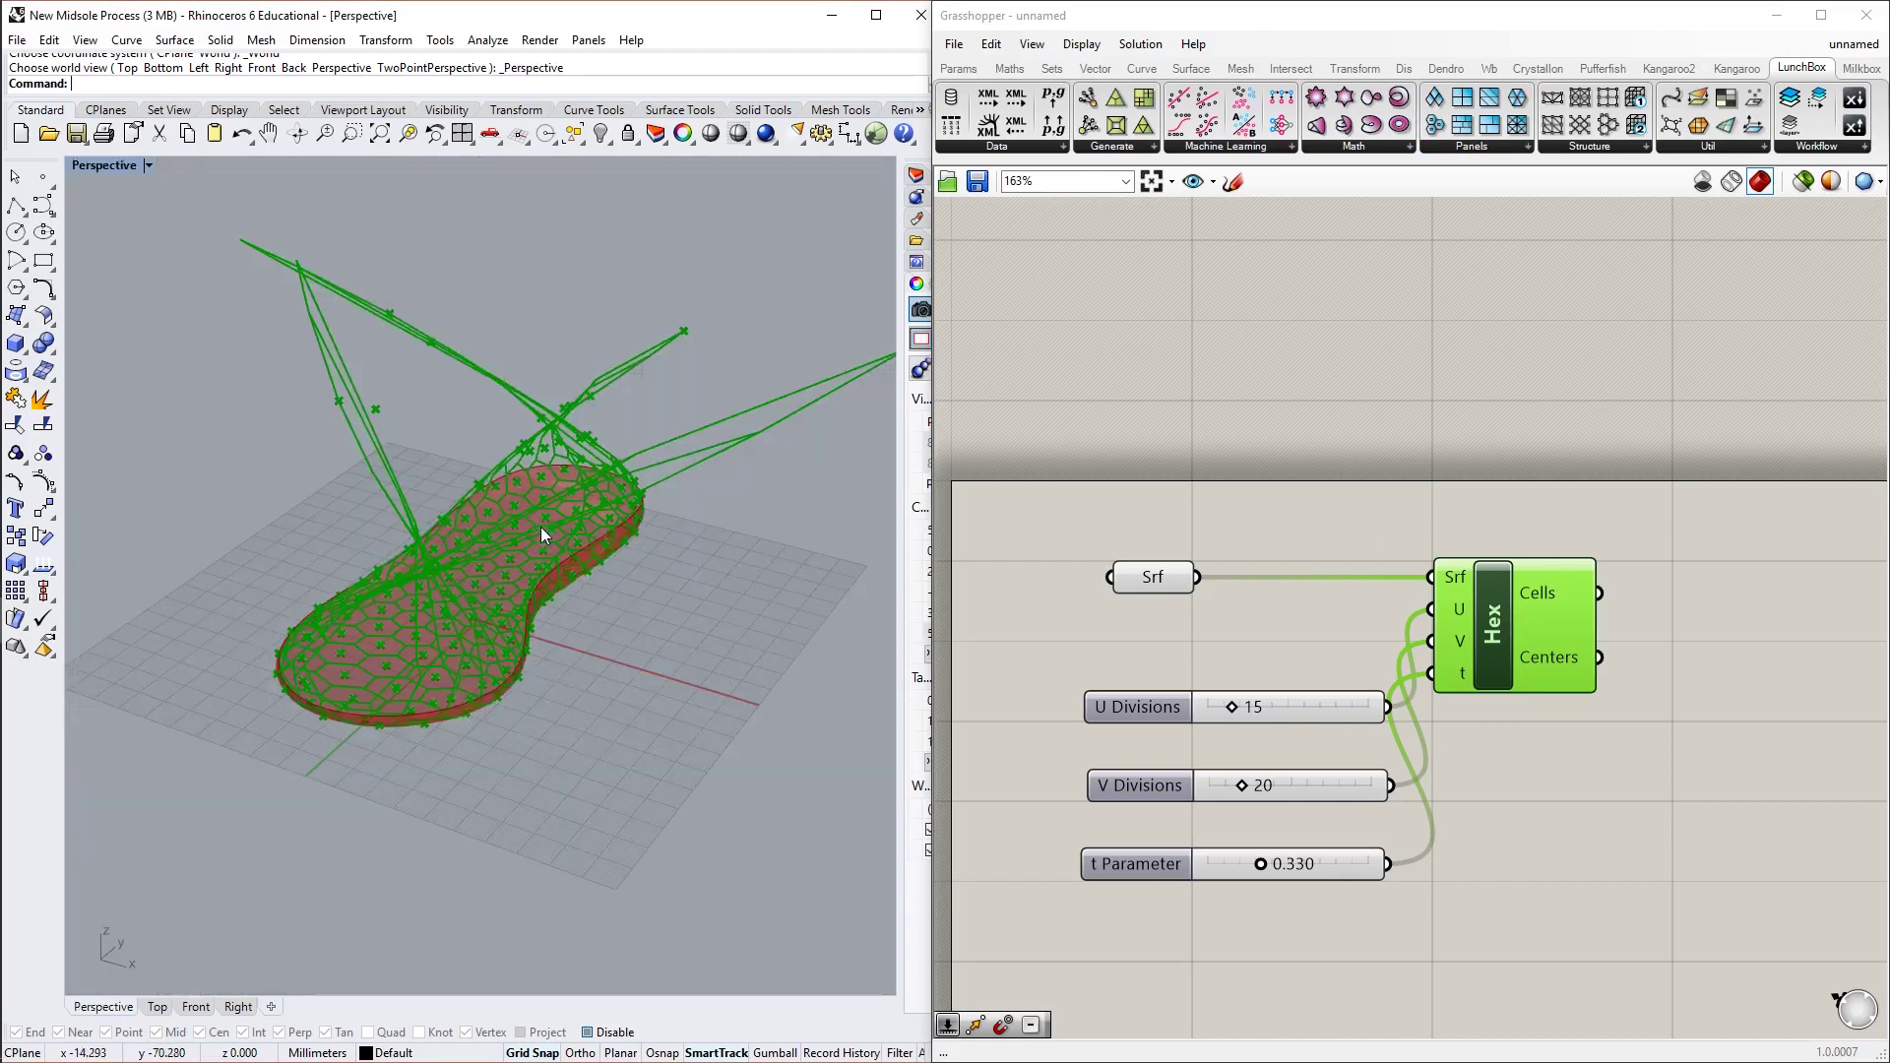
{"action": "right_click_drag", "start_coordinate": [540, 528], "coordinate": [516, 386]}
Set the viewport to the bottom view and examine the cell sizes across the forefoot, midfoot and heel
{"action": "middle_click", "coordinate": [541, 403]}
{"action": "left_click", "coordinate": [491, 430]}
{"action": "scroll", "coordinate": [486, 440], "scroll_direction": "up", "scroll_amount": 4}
{"action": "scroll", "coordinate": [516, 386], "scroll_direction": "down", "scroll_amount": 3}
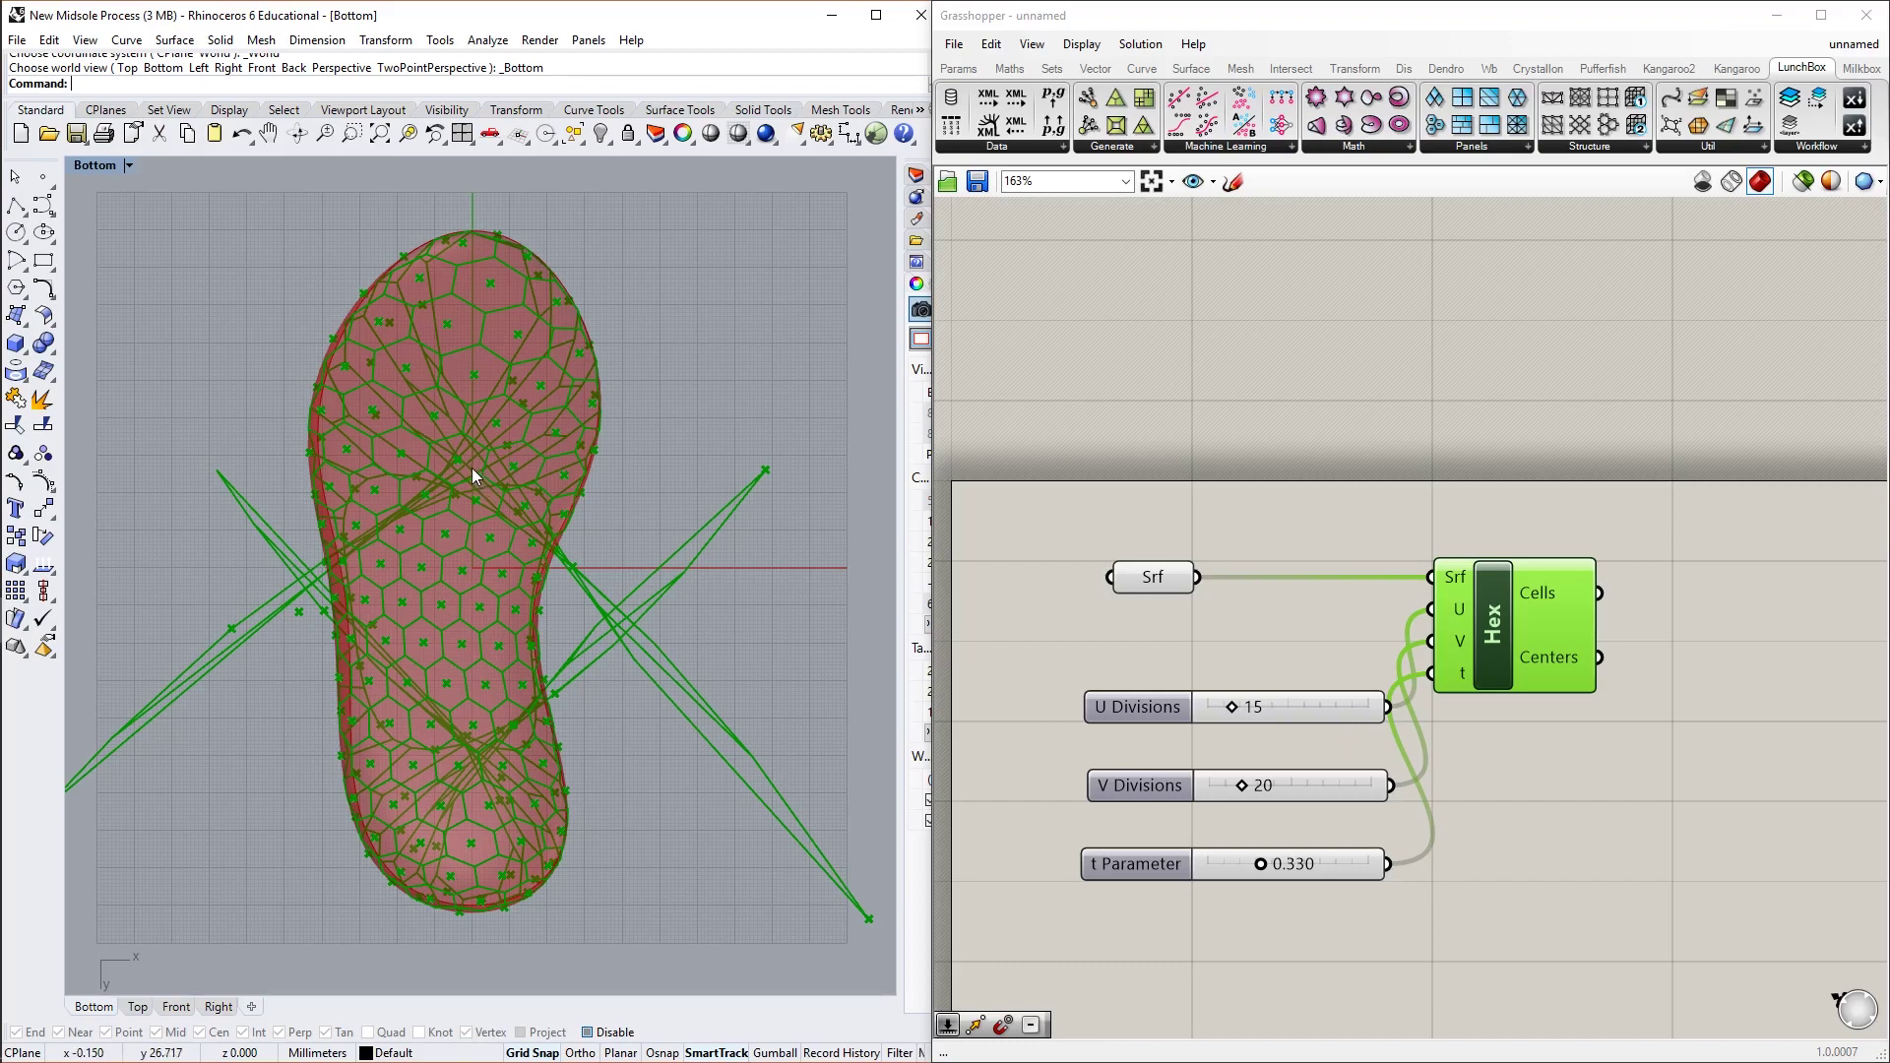
{"action": "scroll", "coordinate": [486, 519], "scroll_direction": "up", "scroll_amount": 3}
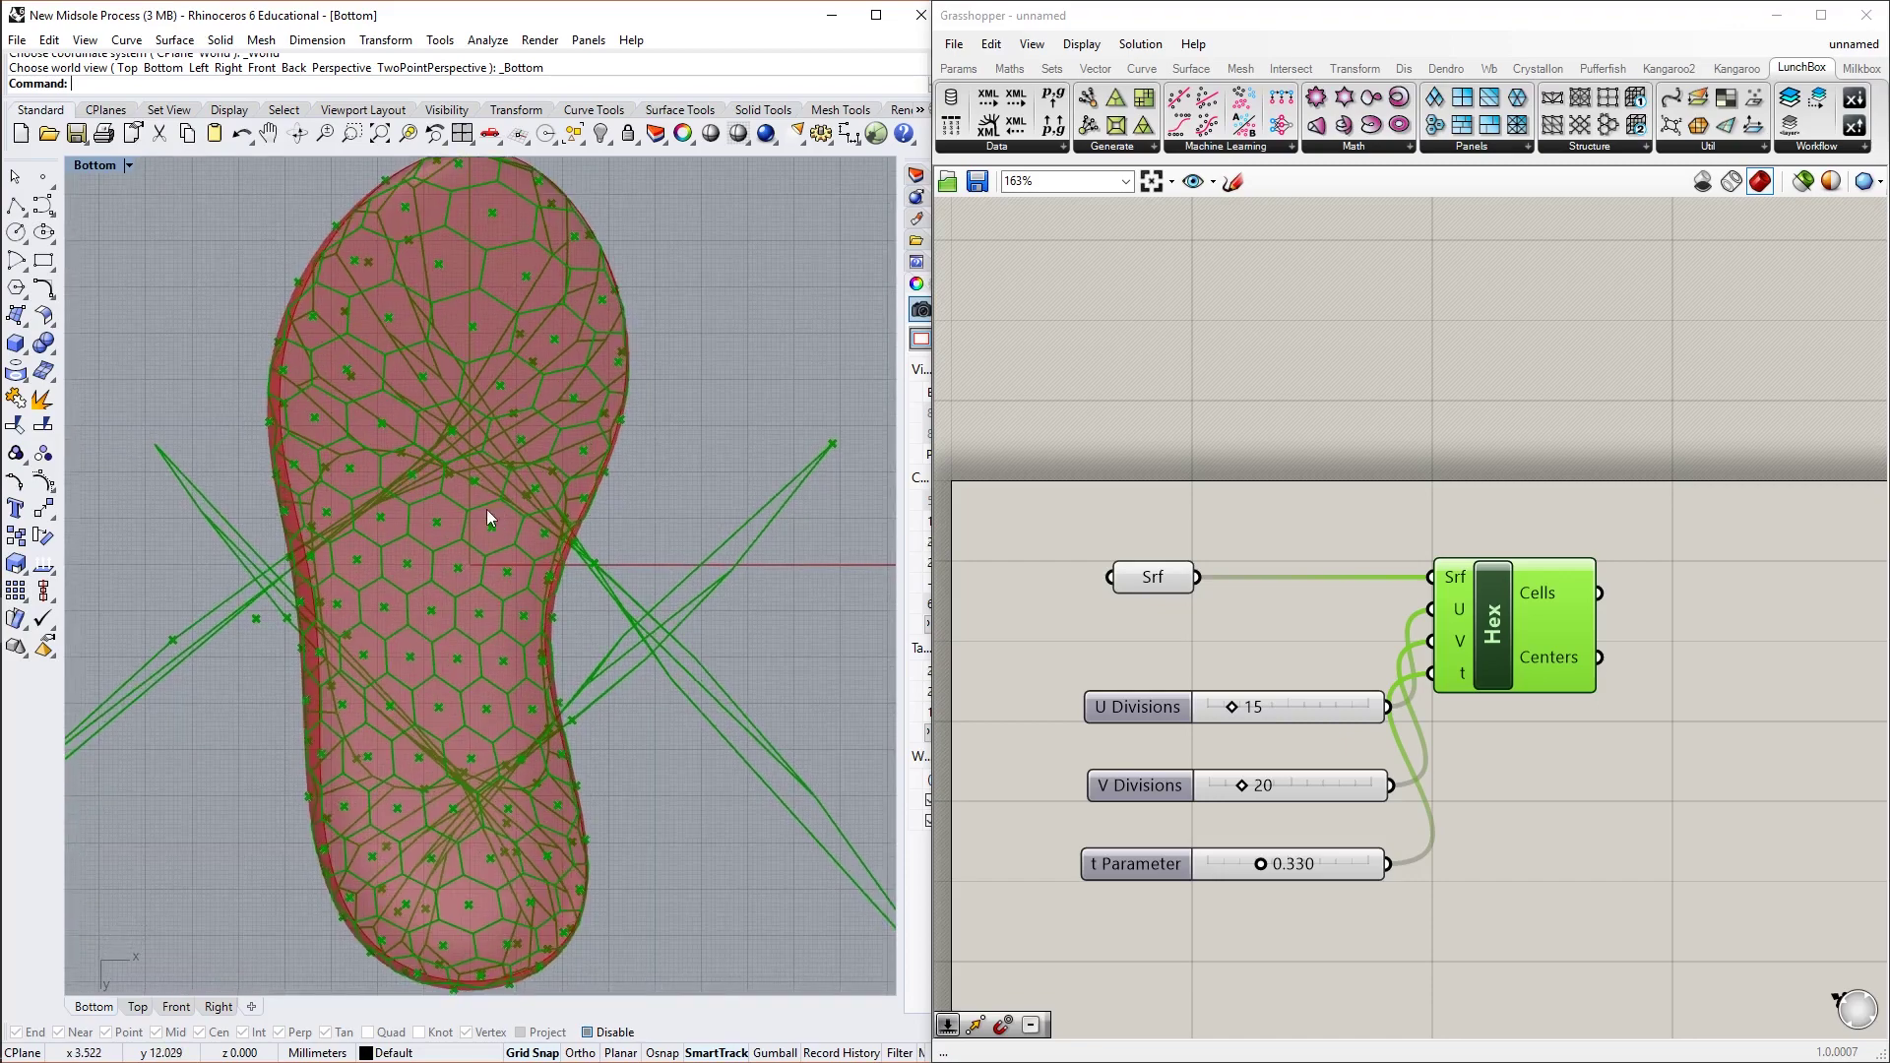
{"action": "scroll", "coordinate": [487, 507], "scroll_direction": "down", "scroll_amount": 2}
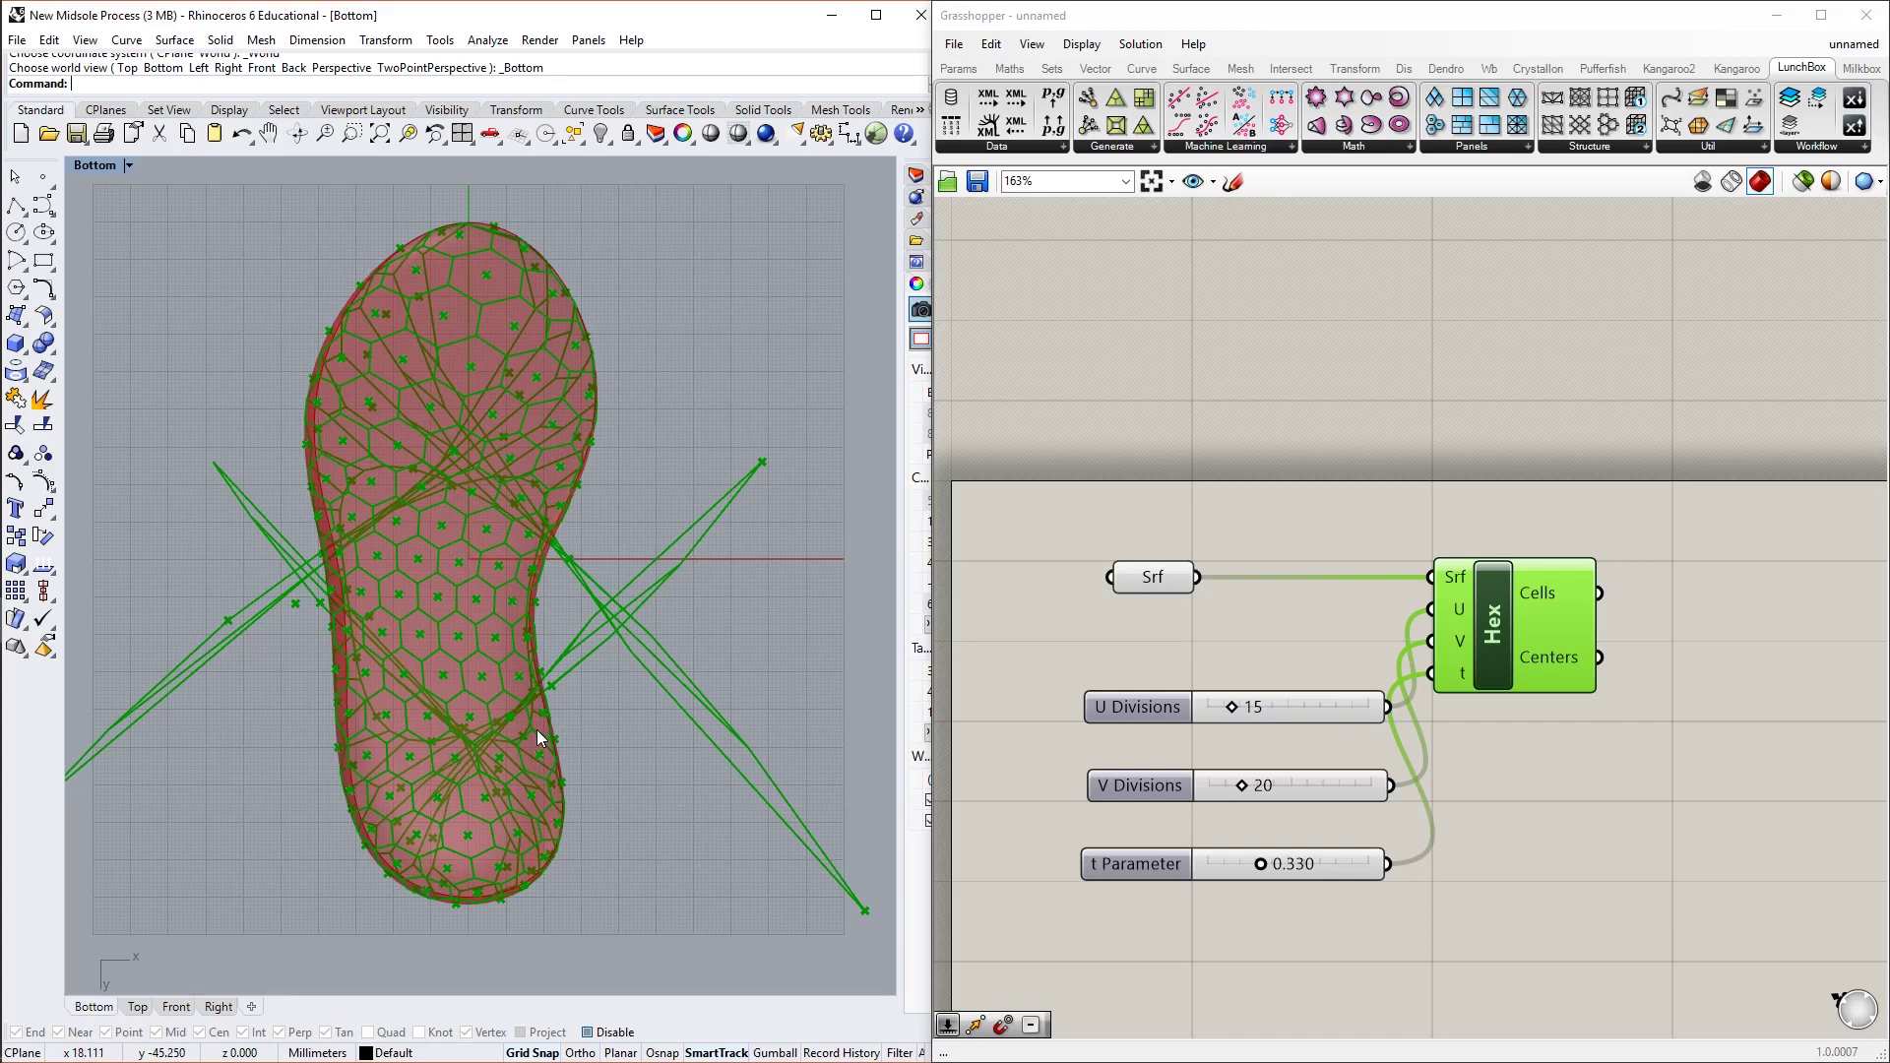
Deselect the Hex component and add a Point parameter to the Grasshopper canvas beside it
{"action": "left_click", "coordinate": [1624, 768]}
{"action": "scroll", "coordinate": [1648, 785], "scroll_direction": "down", "scroll_amount": 2}
{"action": "right_click_drag", "start_coordinate": [1648, 785], "coordinate": [1587, 765]}
{"action": "right_click_drag", "start_coordinate": [728, 659], "coordinate": [699, 661]}
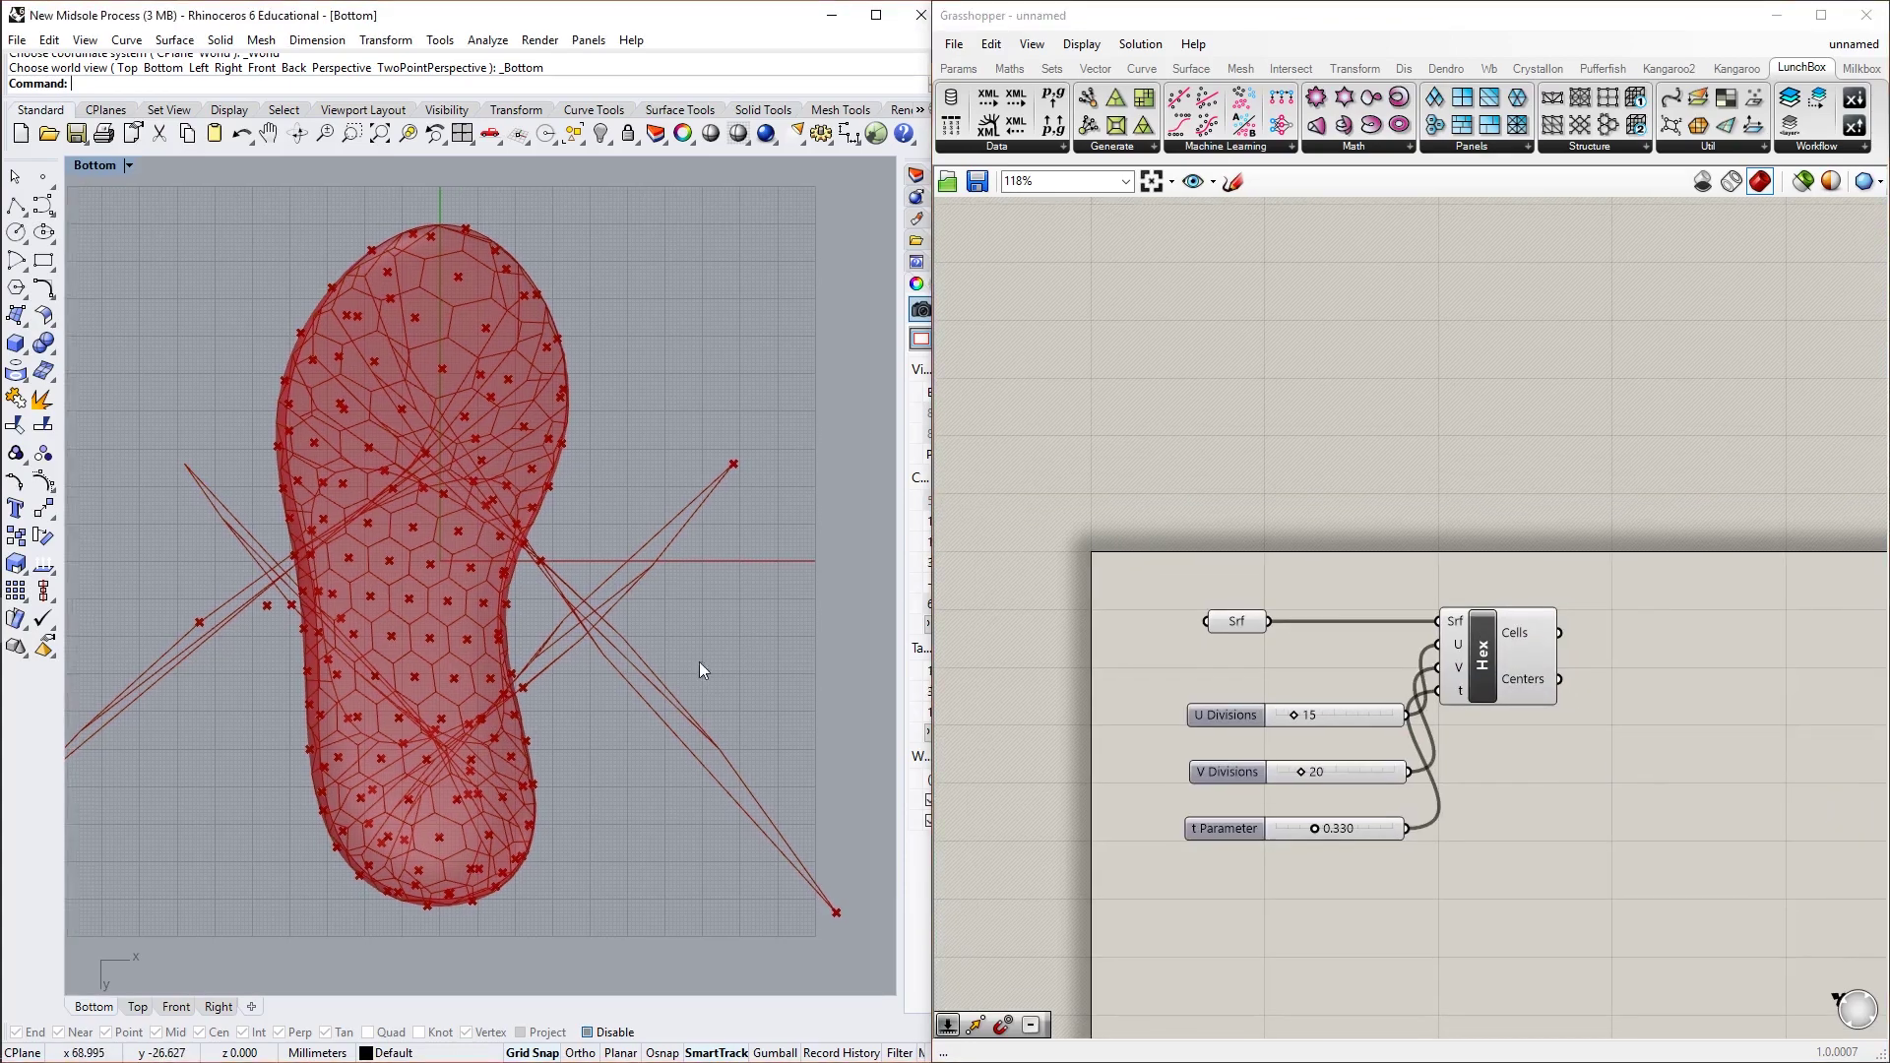
{"action": "scroll", "coordinate": [539, 669], "scroll_direction": "up", "scroll_amount": 2}
{"action": "right_click_drag", "start_coordinate": [539, 670], "coordinate": [558, 701]}
{"action": "scroll", "coordinate": [558, 699], "scroll_direction": "down", "scroll_amount": 2}
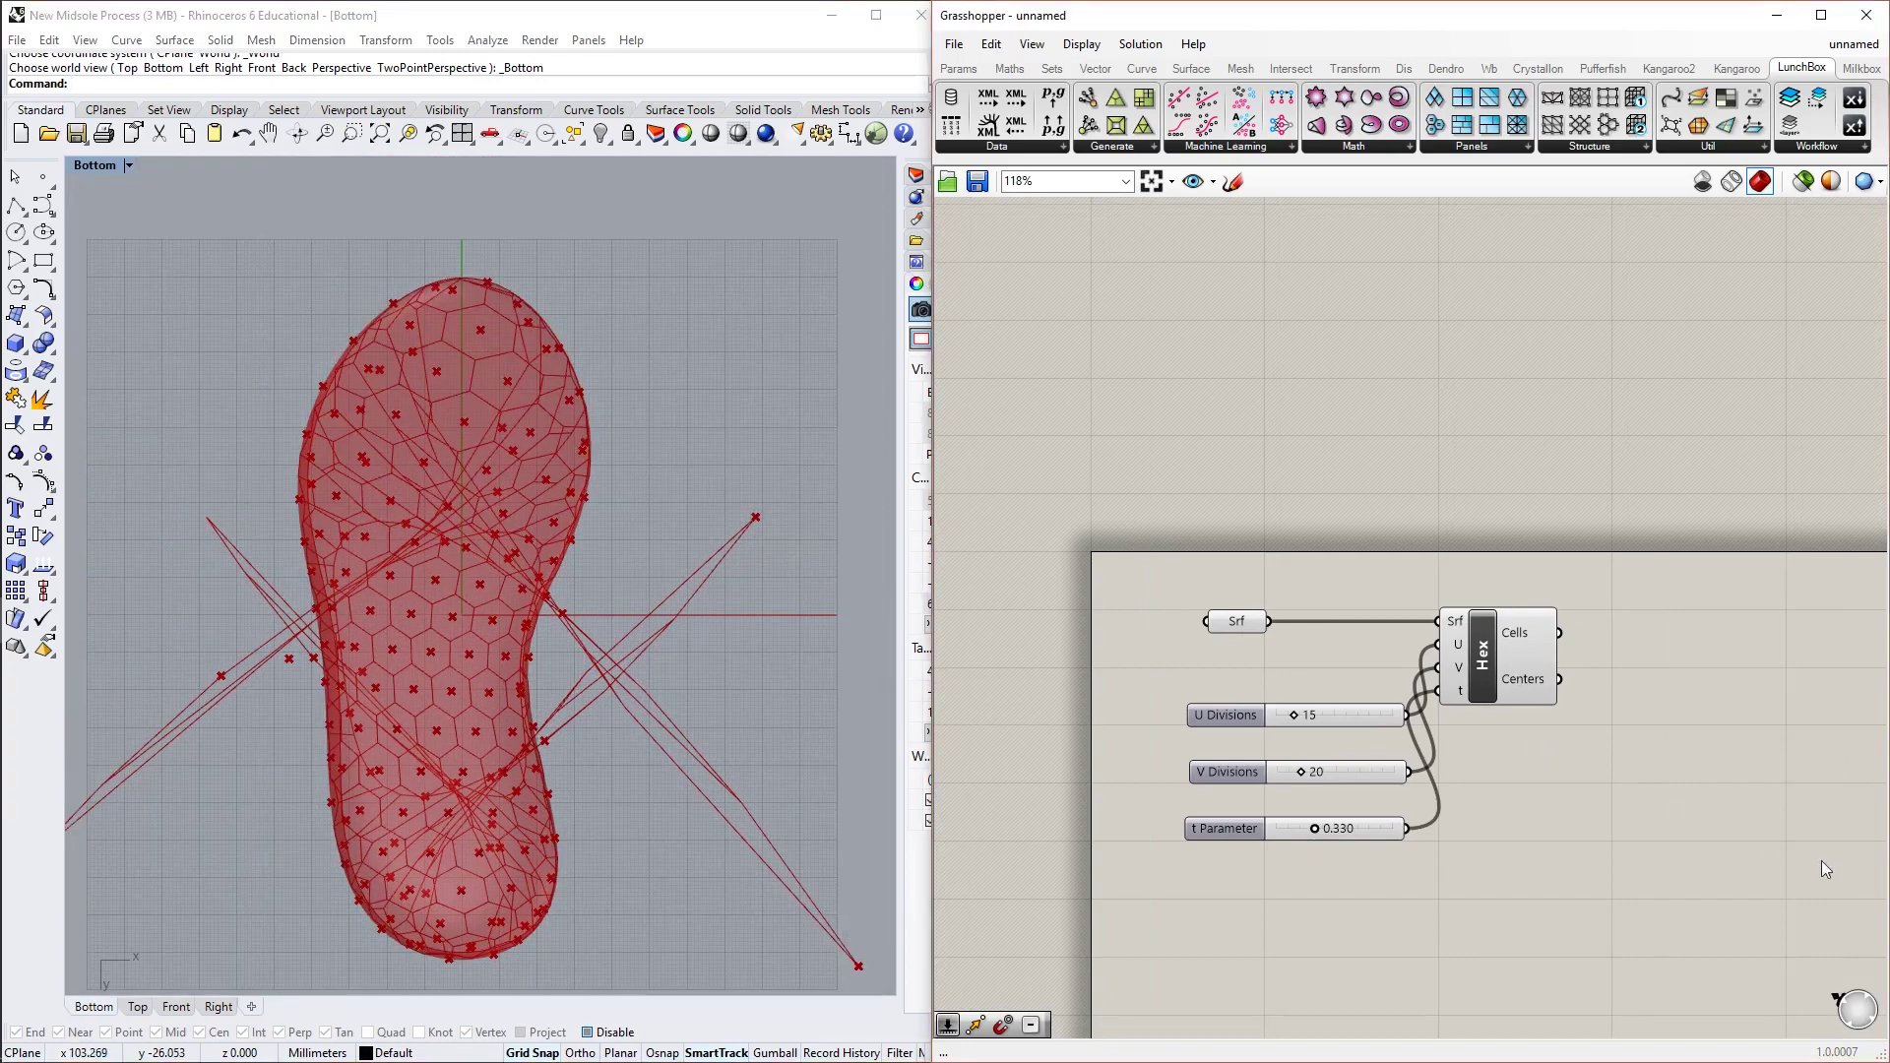
{"action": "right_click_drag", "start_coordinate": [1670, 764], "coordinate": [1539, 738]}
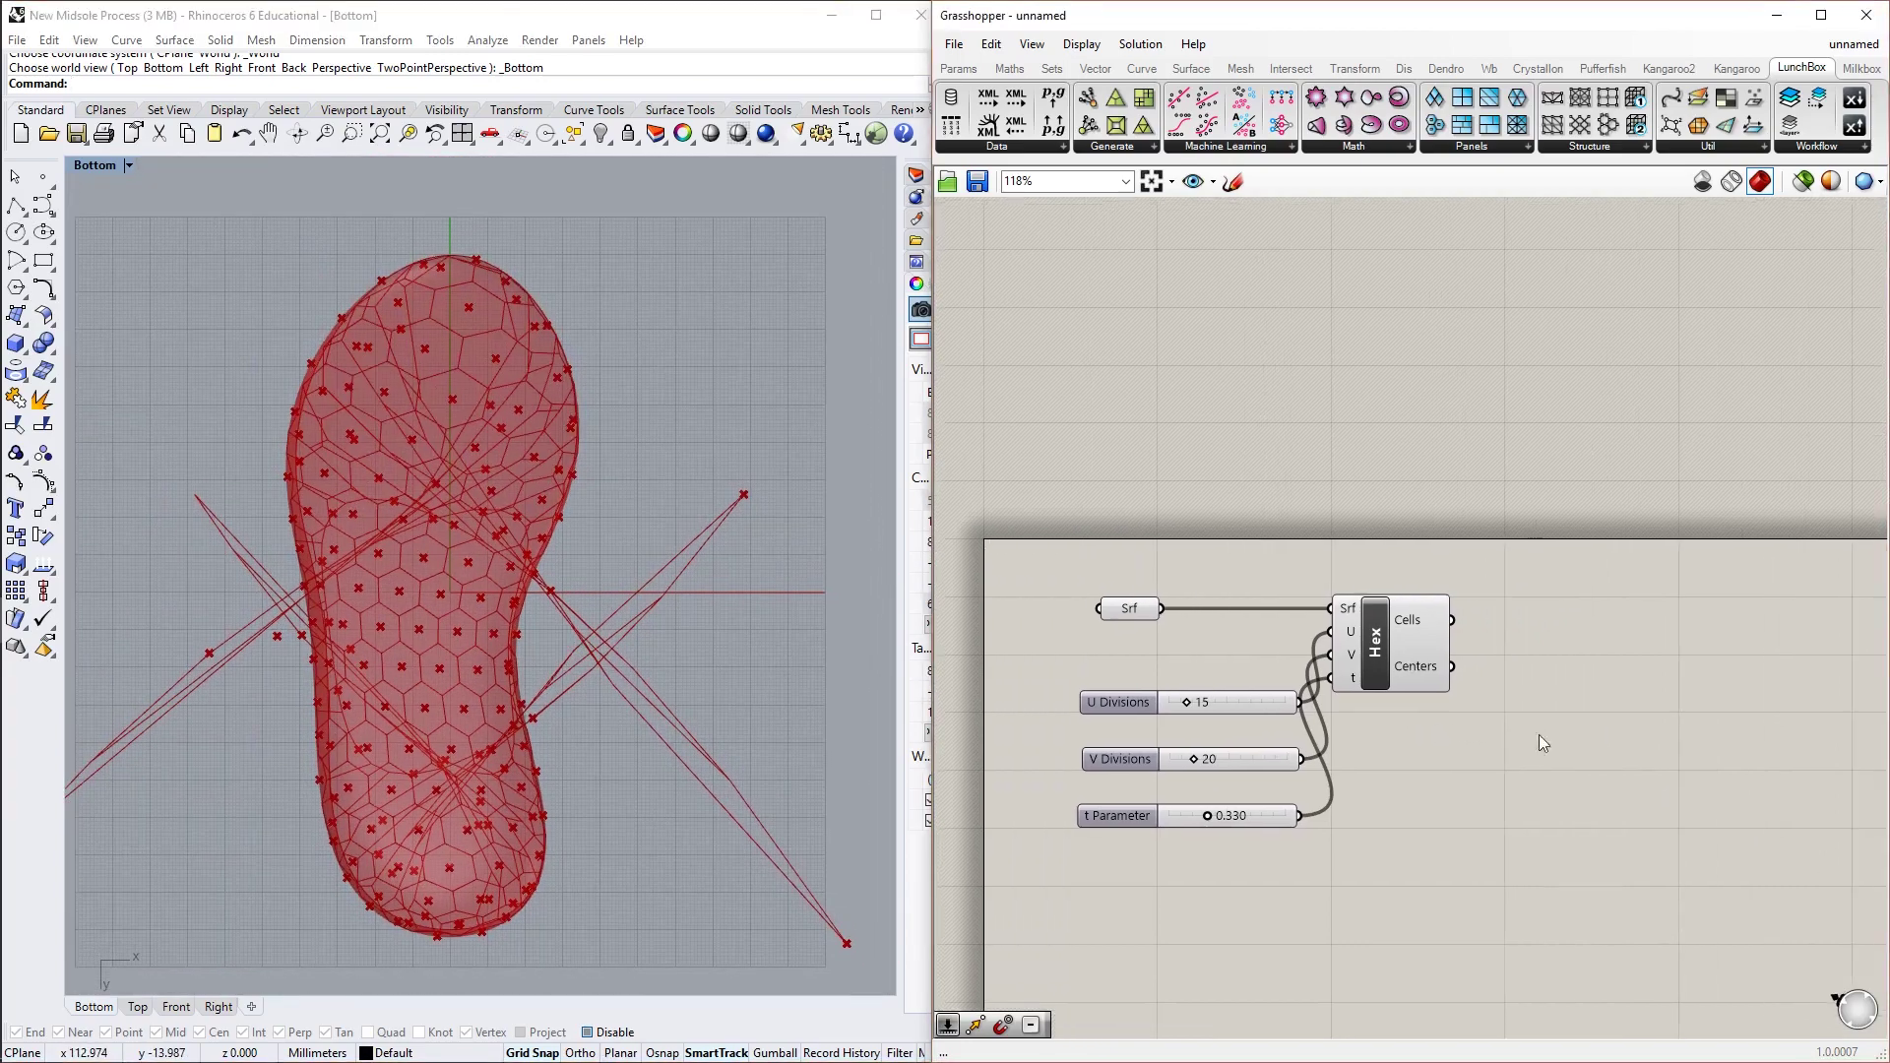
{"action": "scroll", "coordinate": [1439, 735], "scroll_direction": "up", "scroll_amount": 2}
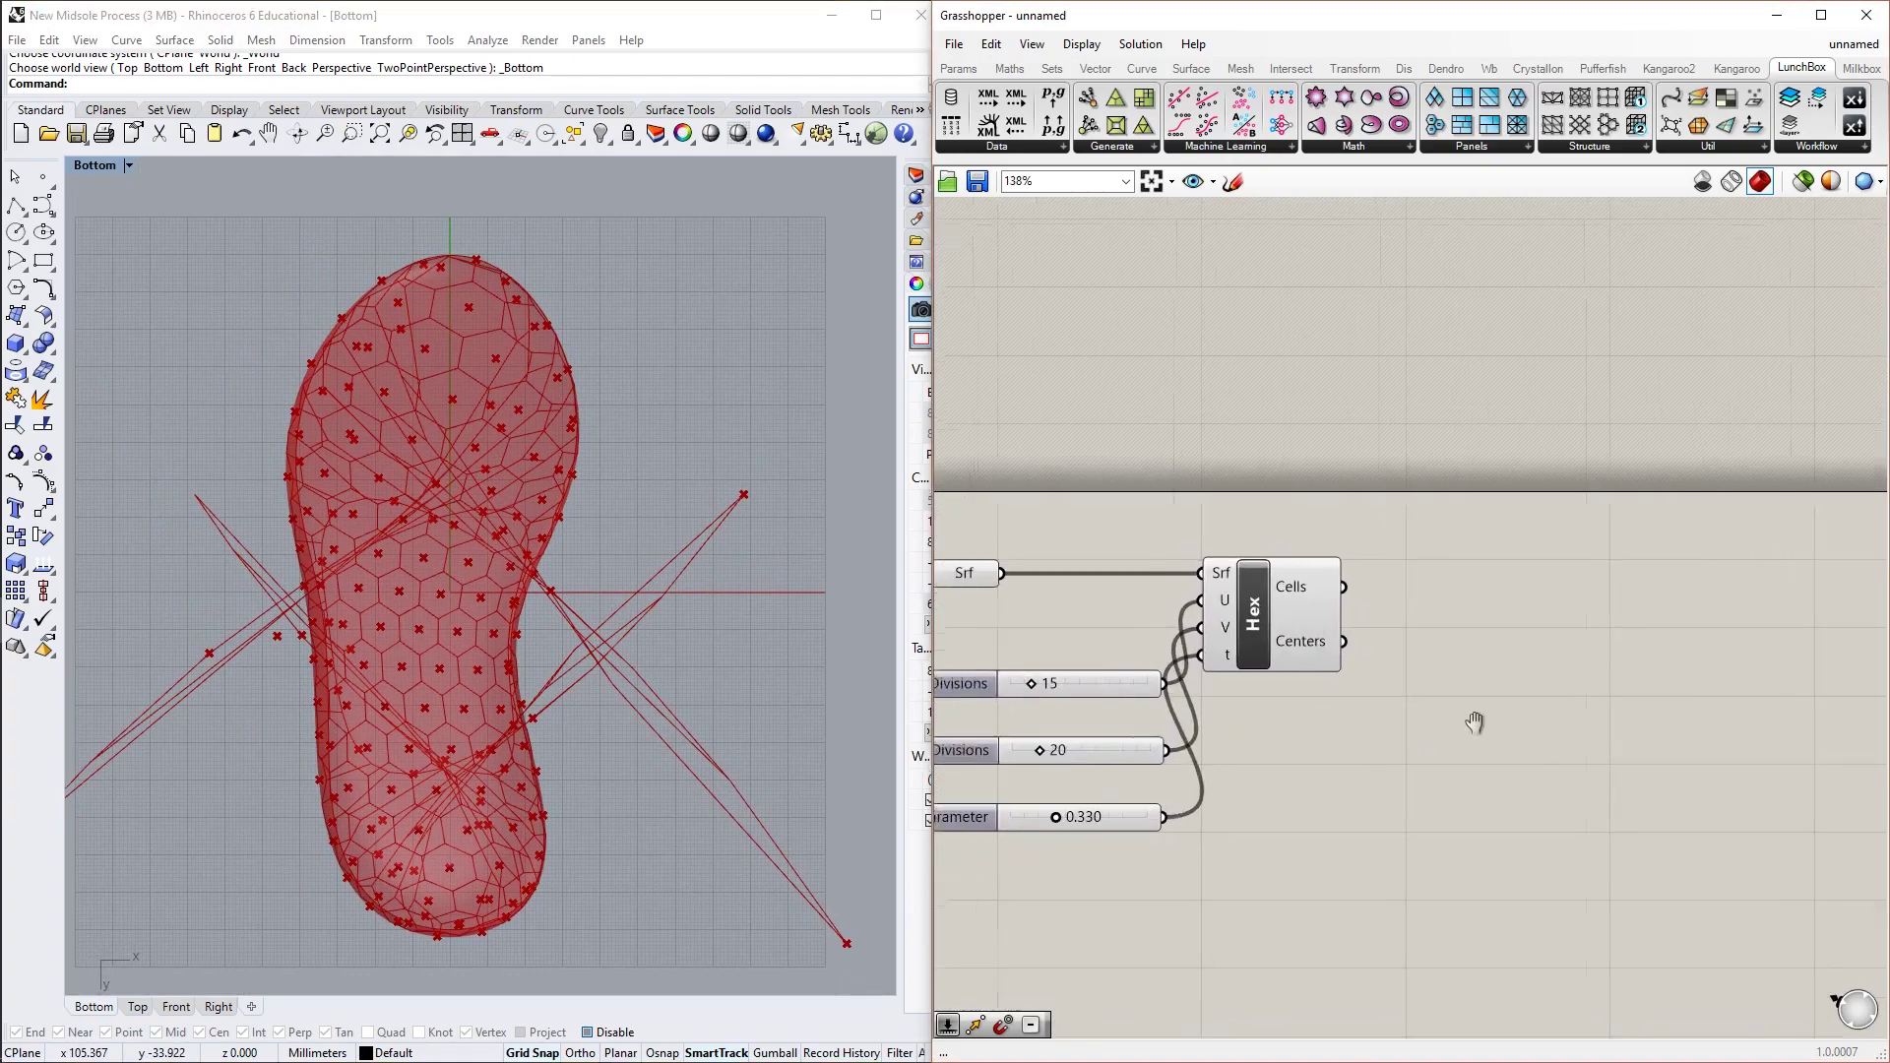
{"action": "double_click", "coordinate": [1486, 722]}
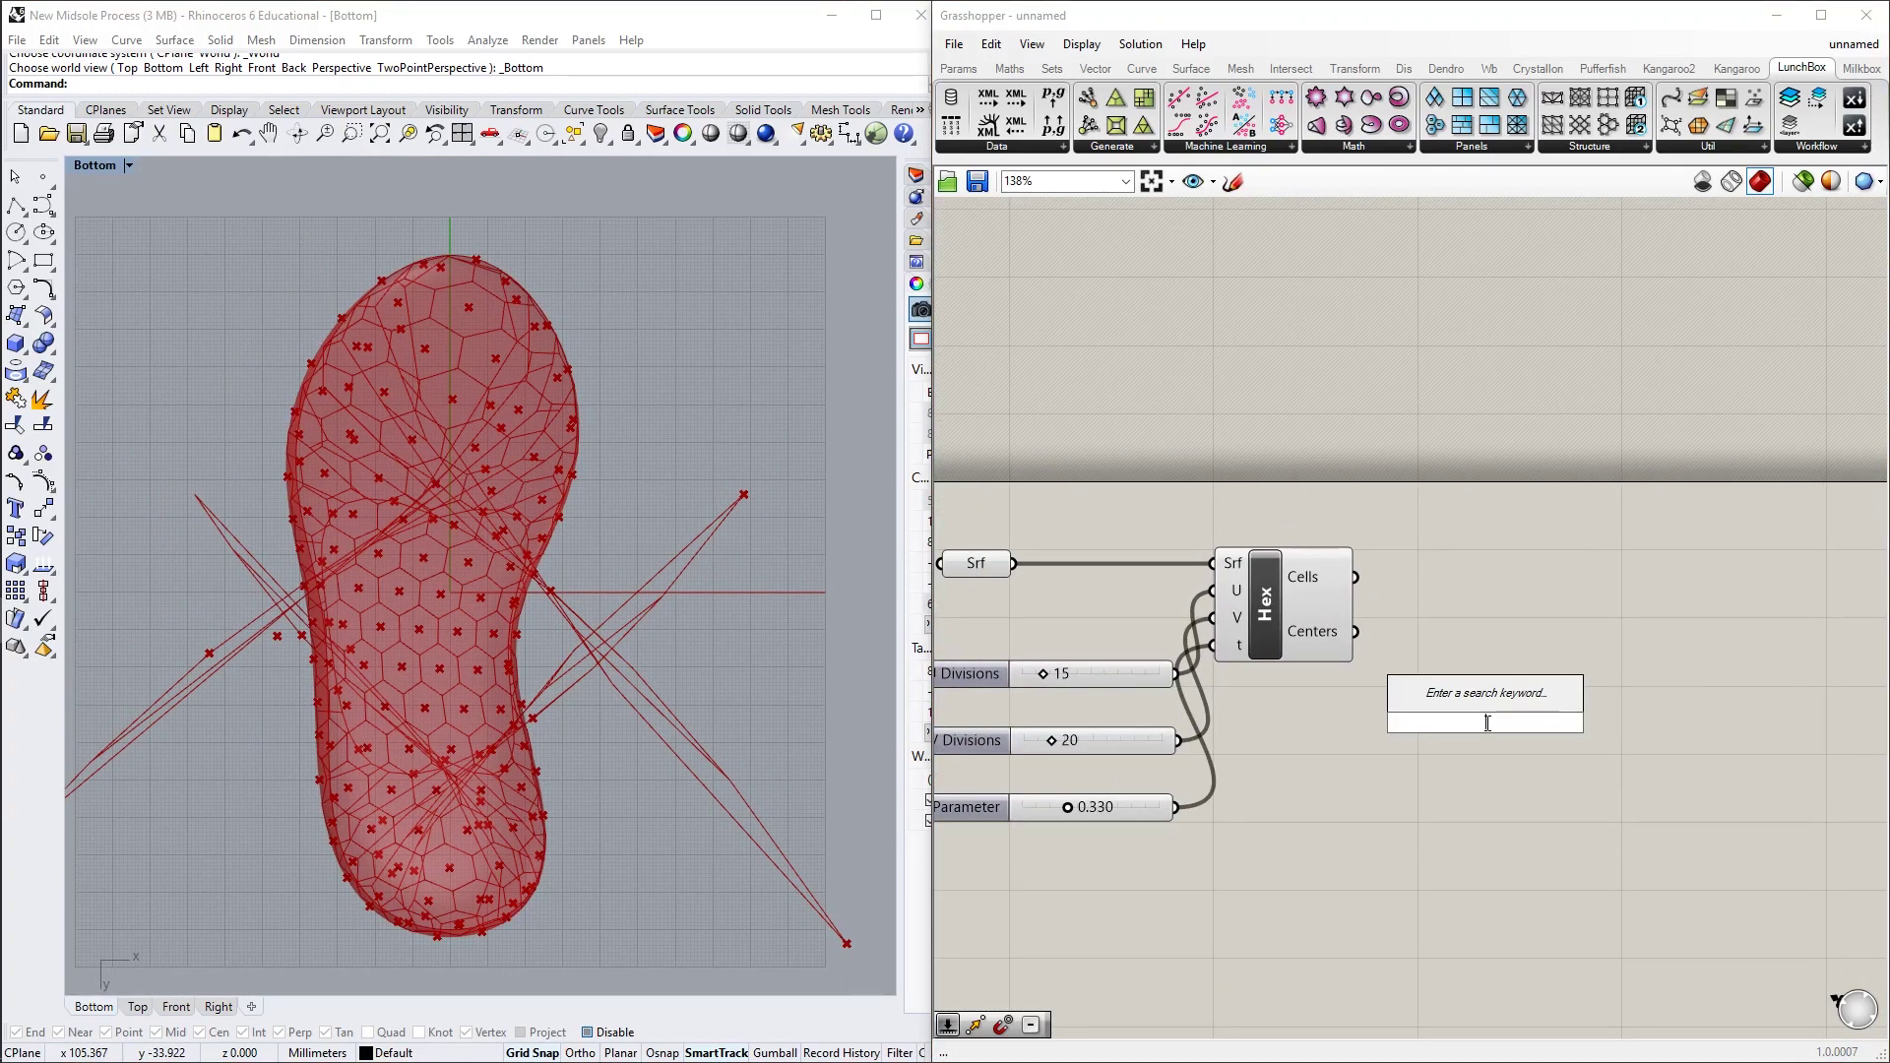
{"action": "type", "text": "point"}
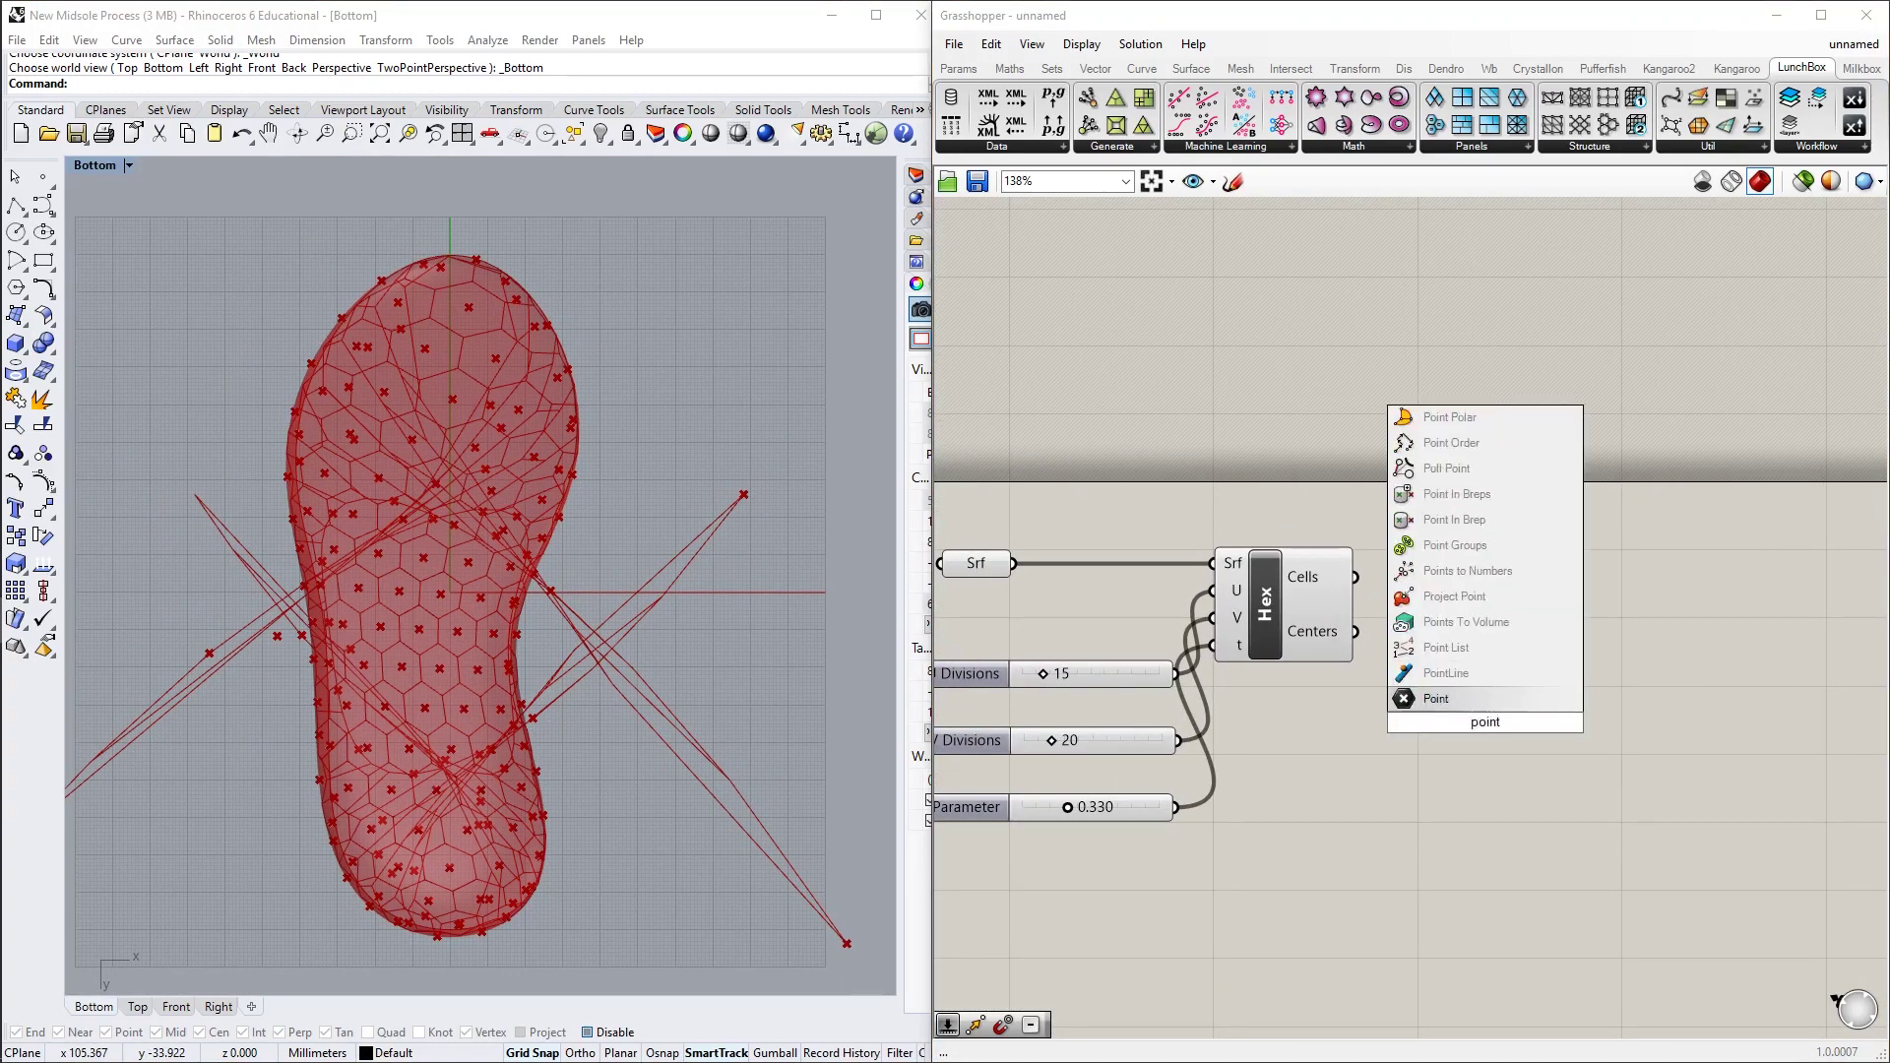
{"action": "left_click", "coordinate": [1447, 698]}
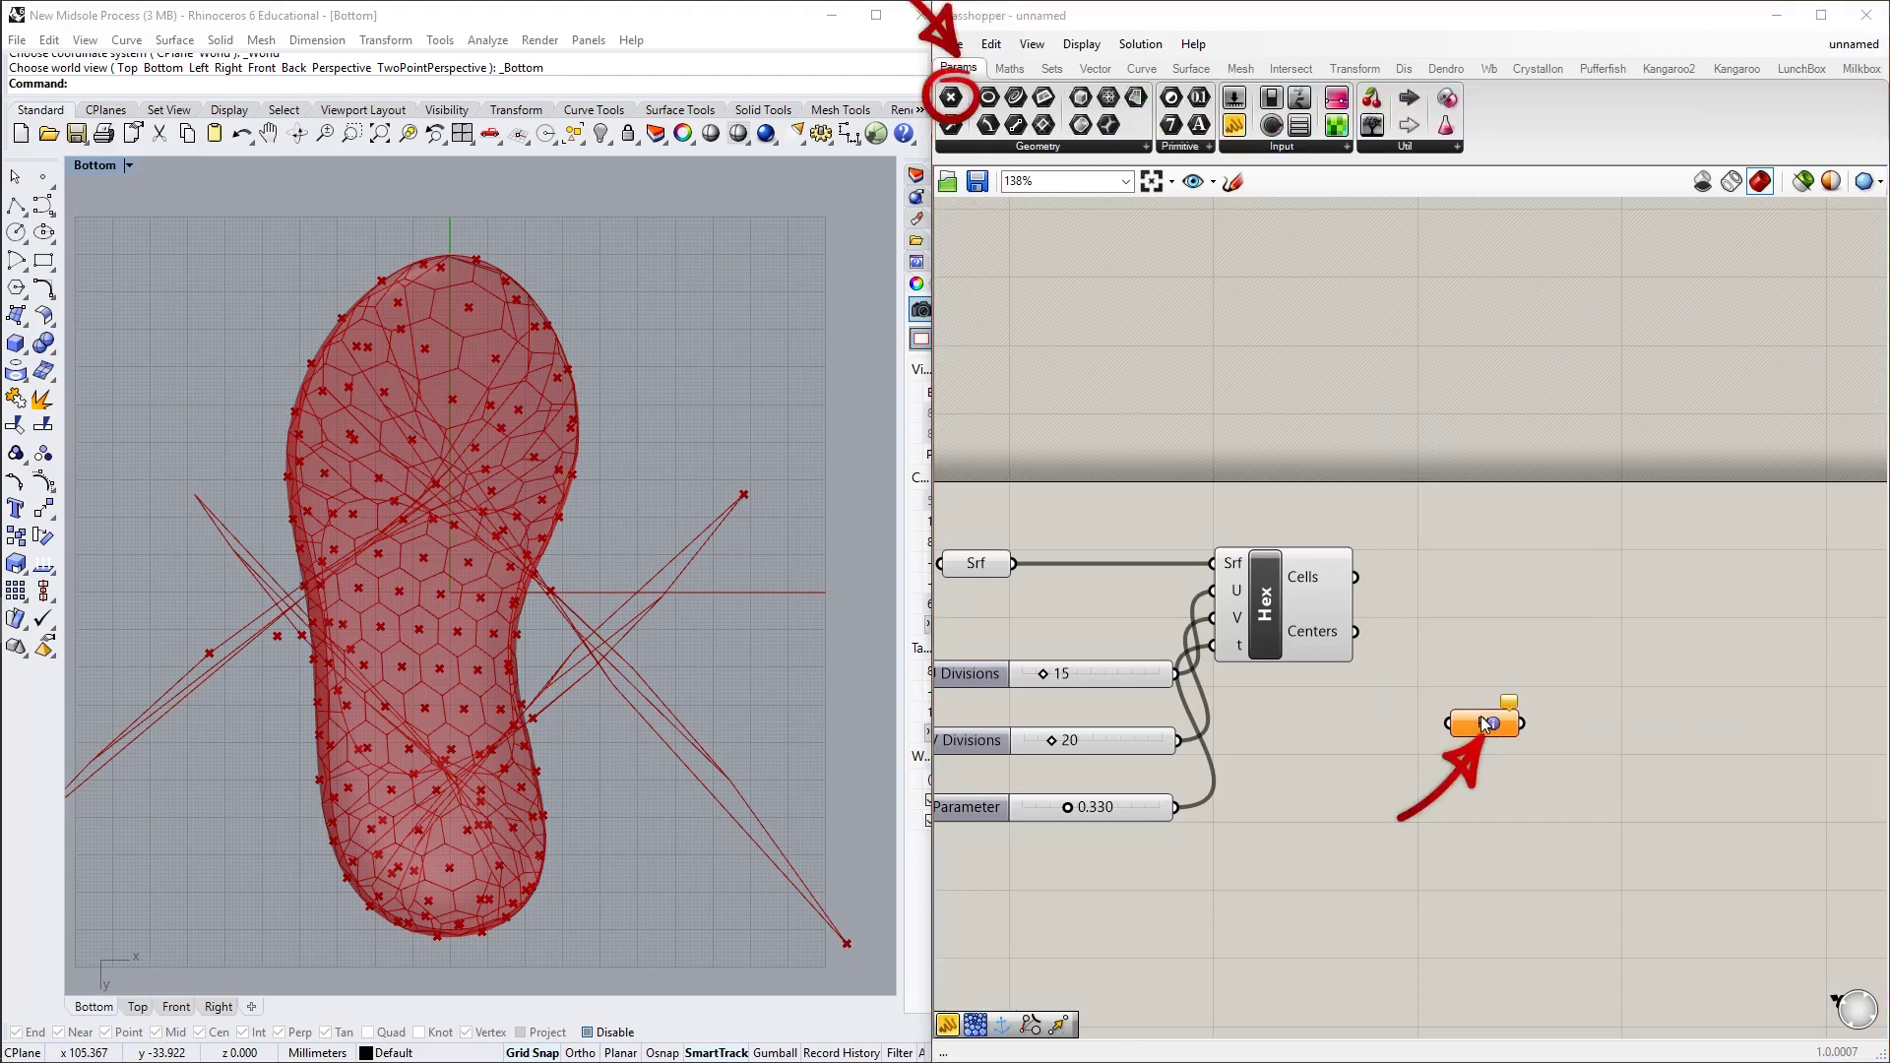
Set multiple points in the Pt parameter: one at the centre of the forefoot and one at the centre of the heel
{"action": "right_click", "coordinate": [1486, 731]}
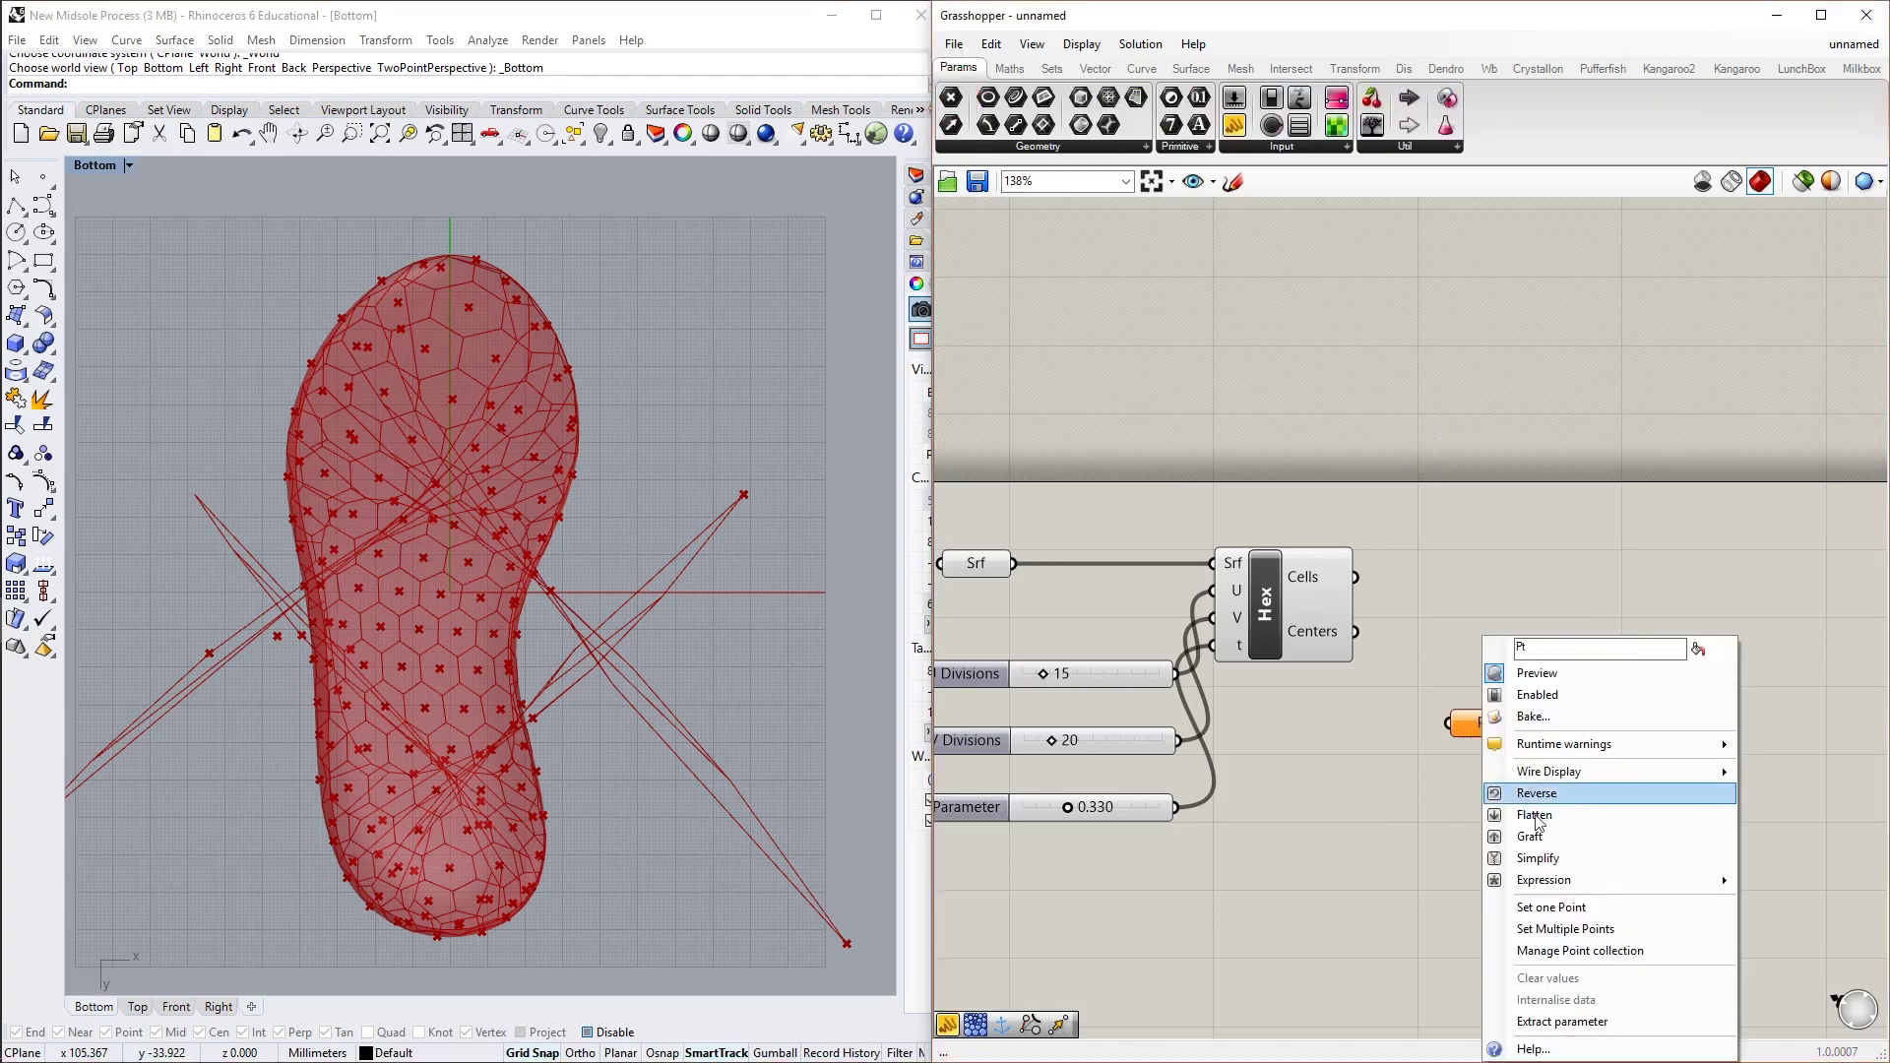
{"action": "left_click", "coordinate": [1550, 928]}
{"action": "scroll", "coordinate": [551, 519], "scroll_direction": "up", "scroll_amount": 2}
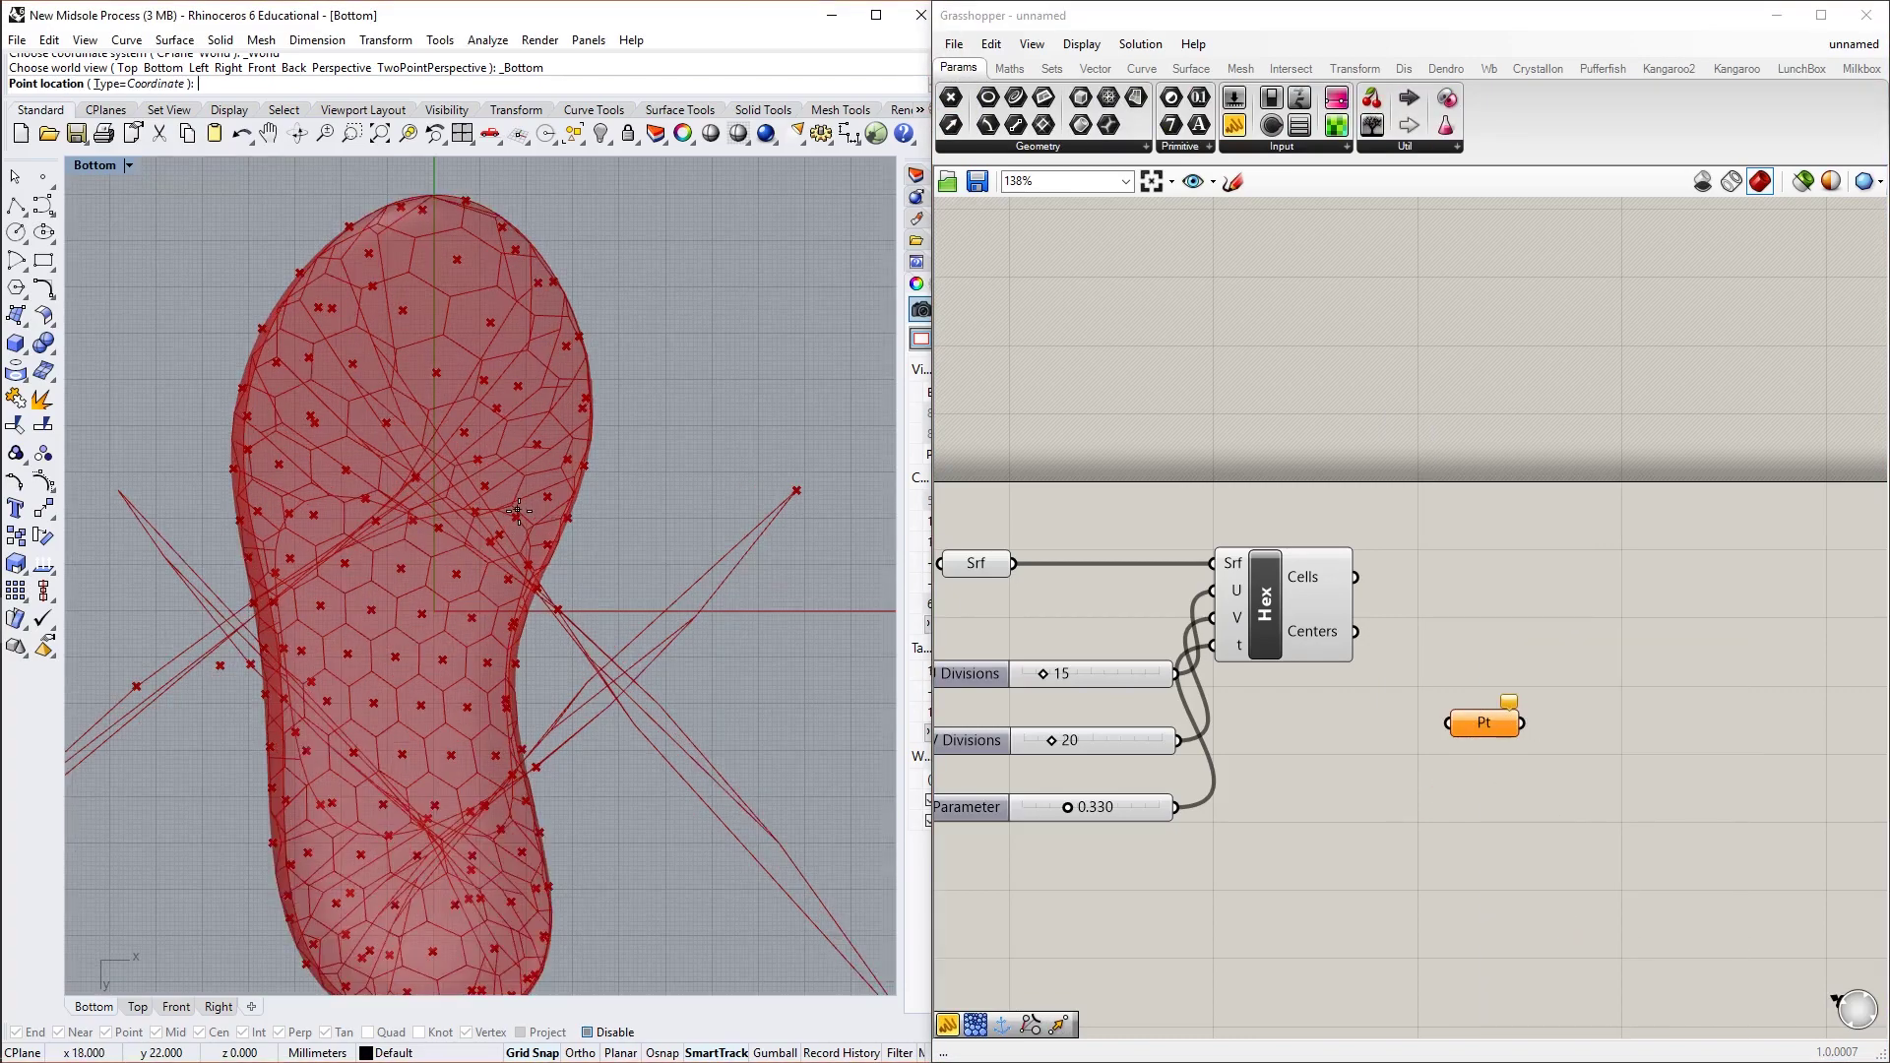
{"action": "scroll", "coordinate": [578, 526], "scroll_direction": "down", "scroll_amount": 6}
{"action": "mouse_move", "coordinate": [522, 514]}
{"action": "right_mouse_down"}
{"action": "mouse_move", "coordinate": [578, 527]}
{"action": "mouse_move", "coordinate": [541, 484]}
{"action": "right_mouse_up"}
{"action": "scroll", "coordinate": [537, 480], "scroll_direction": "up", "scroll_amount": 2}
{"action": "scroll", "coordinate": [543, 485], "scroll_direction": "up", "scroll_amount": 2}
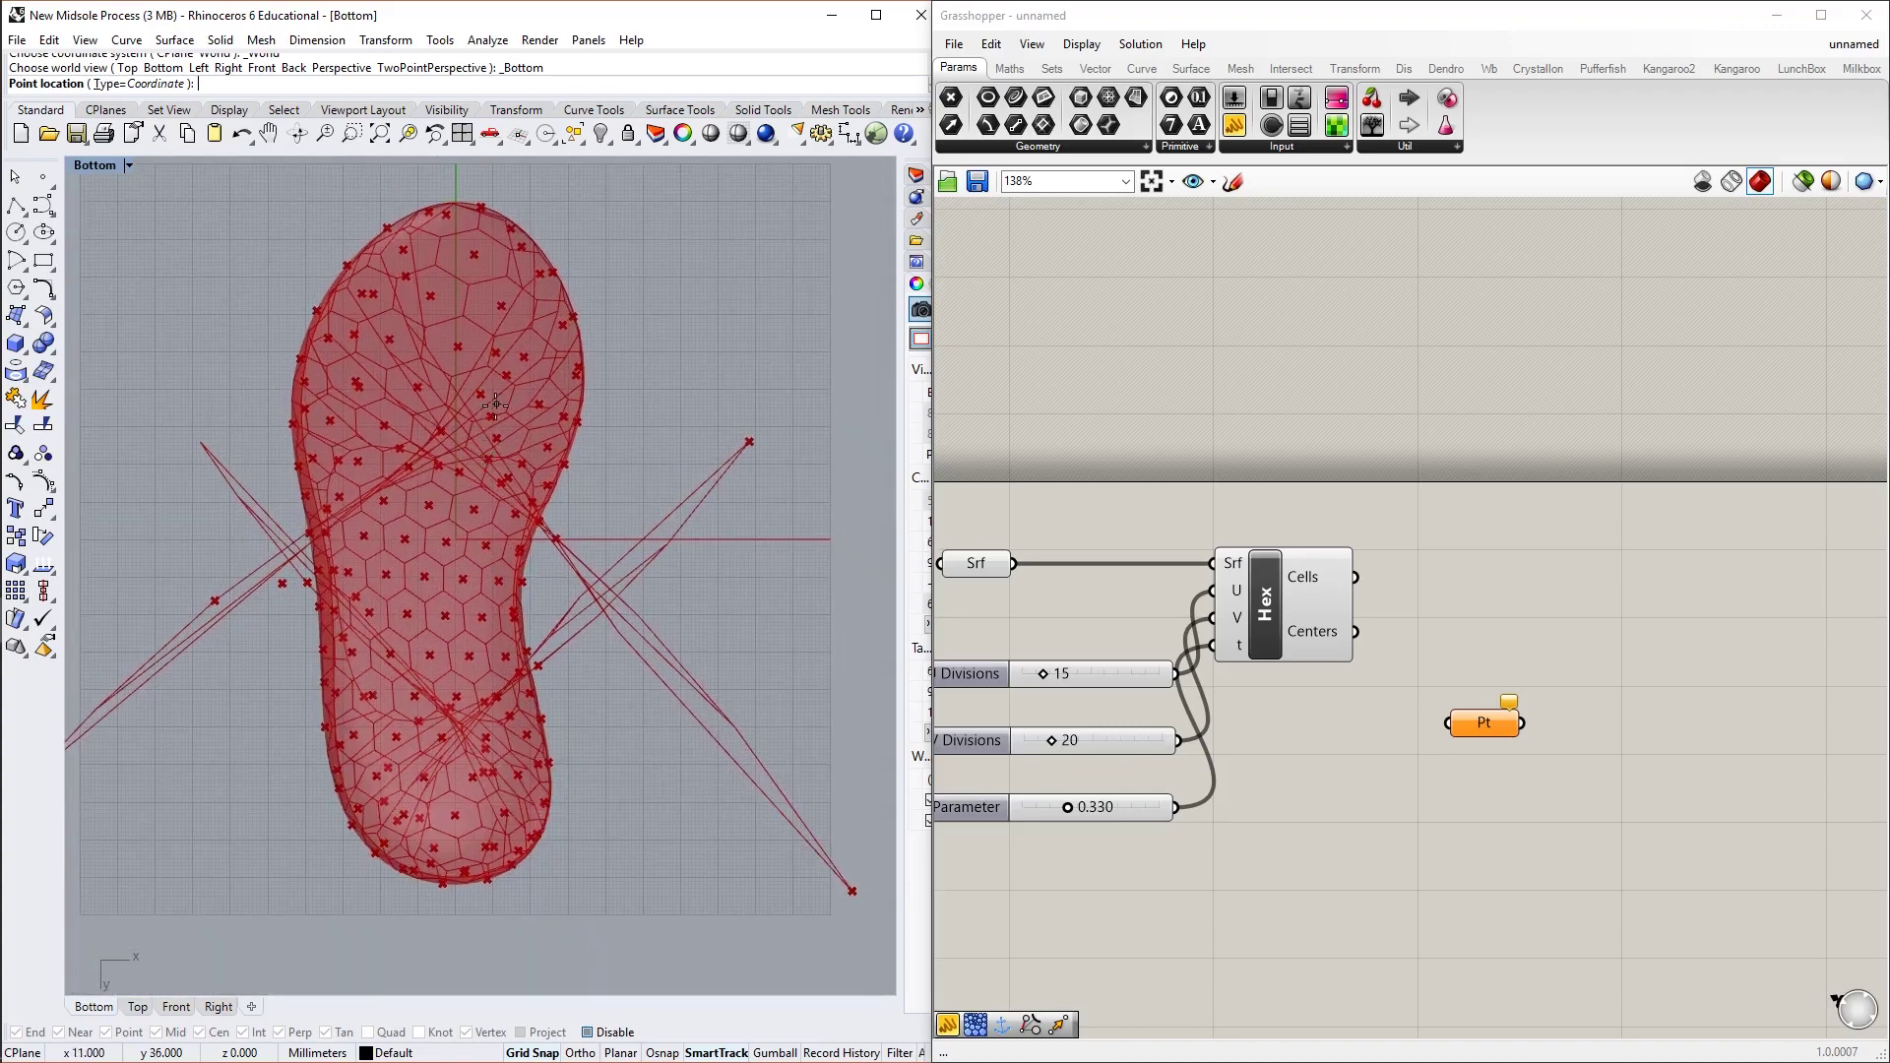
{"action": "left_click", "coordinate": [448, 356]}
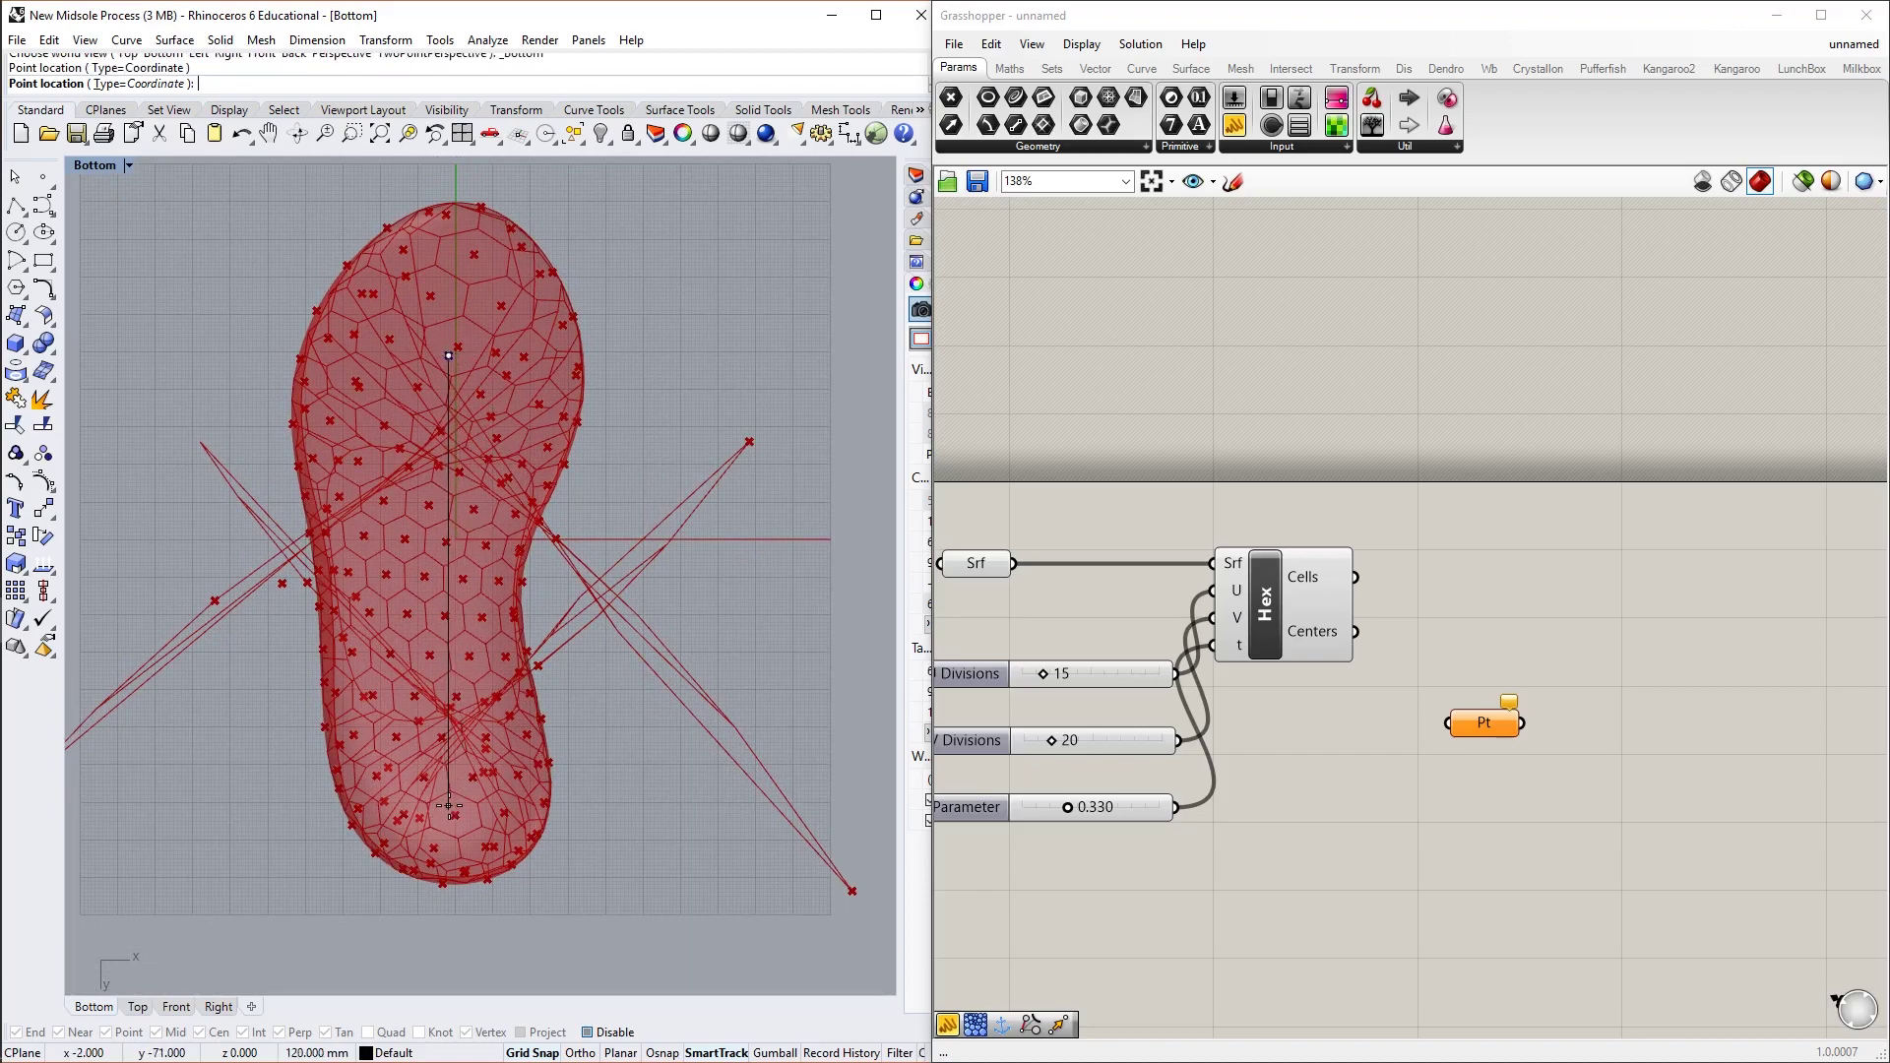
{"action": "left_click", "coordinate": [449, 800]}
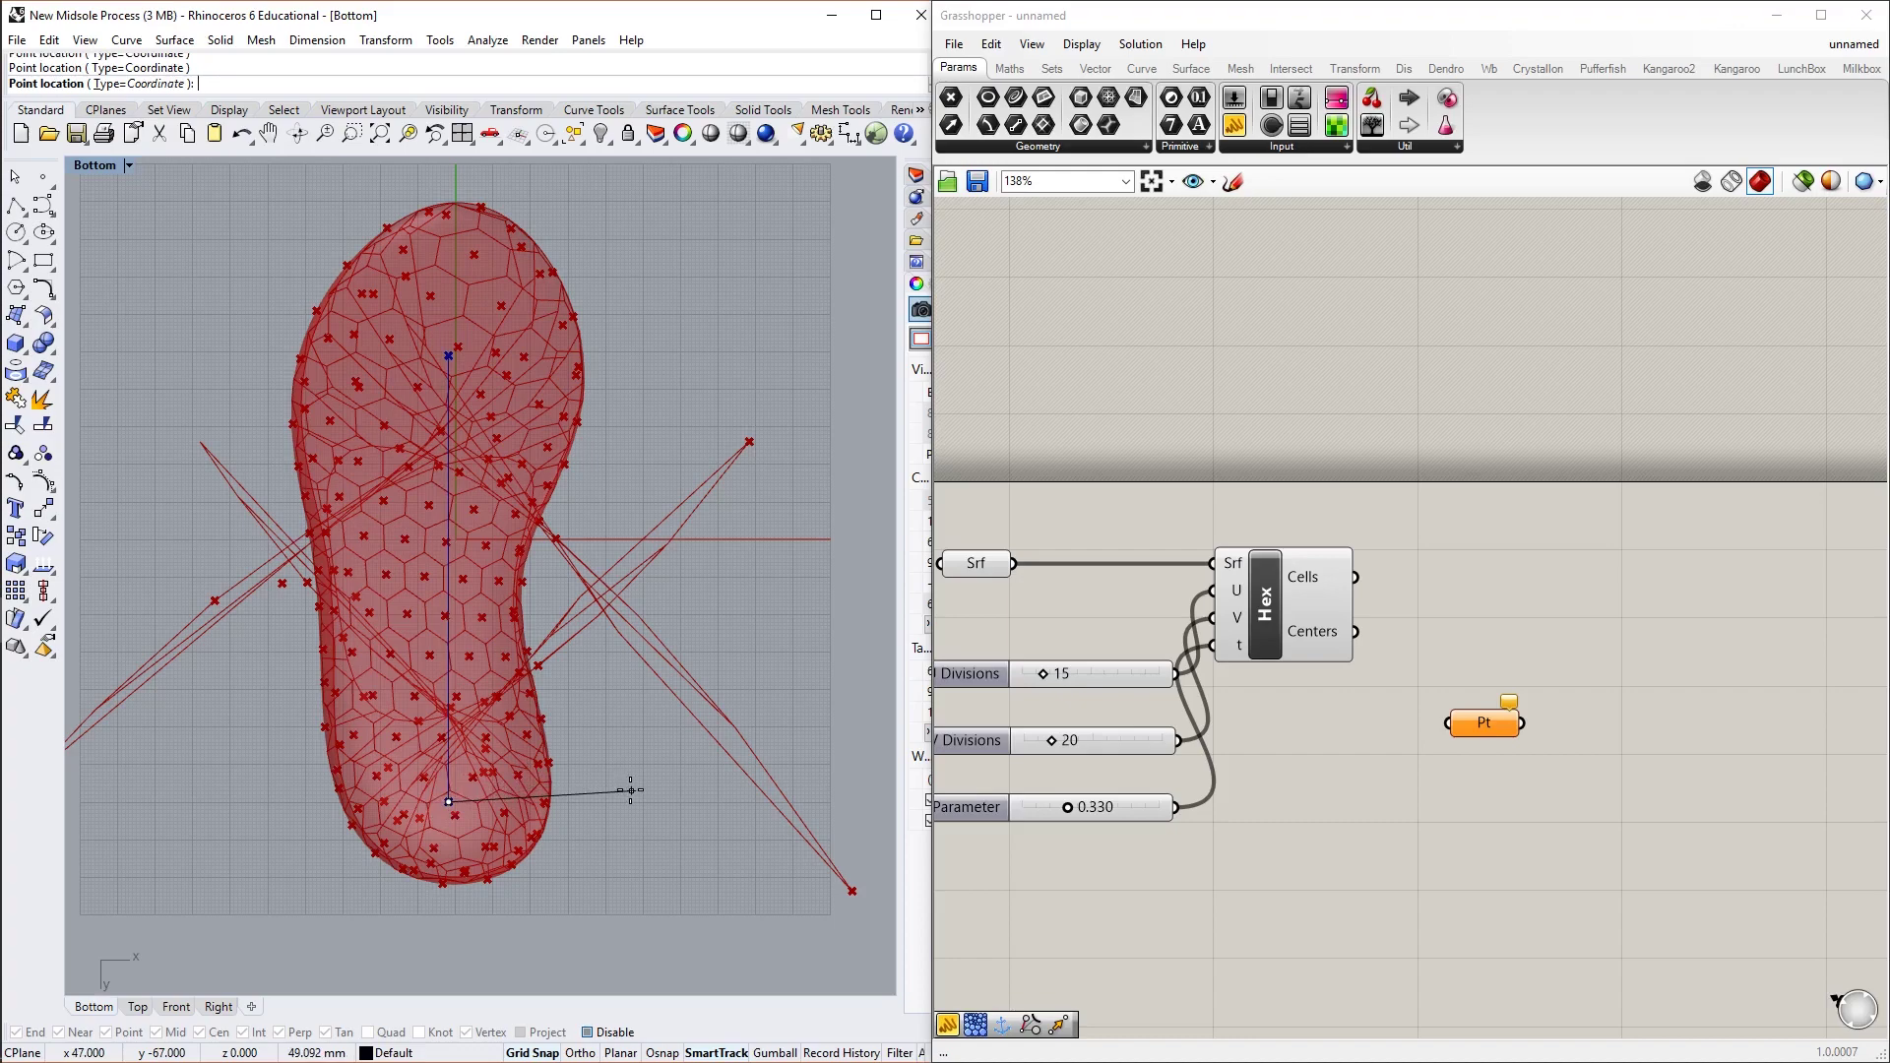
{"action": "key", "text": "Return"}
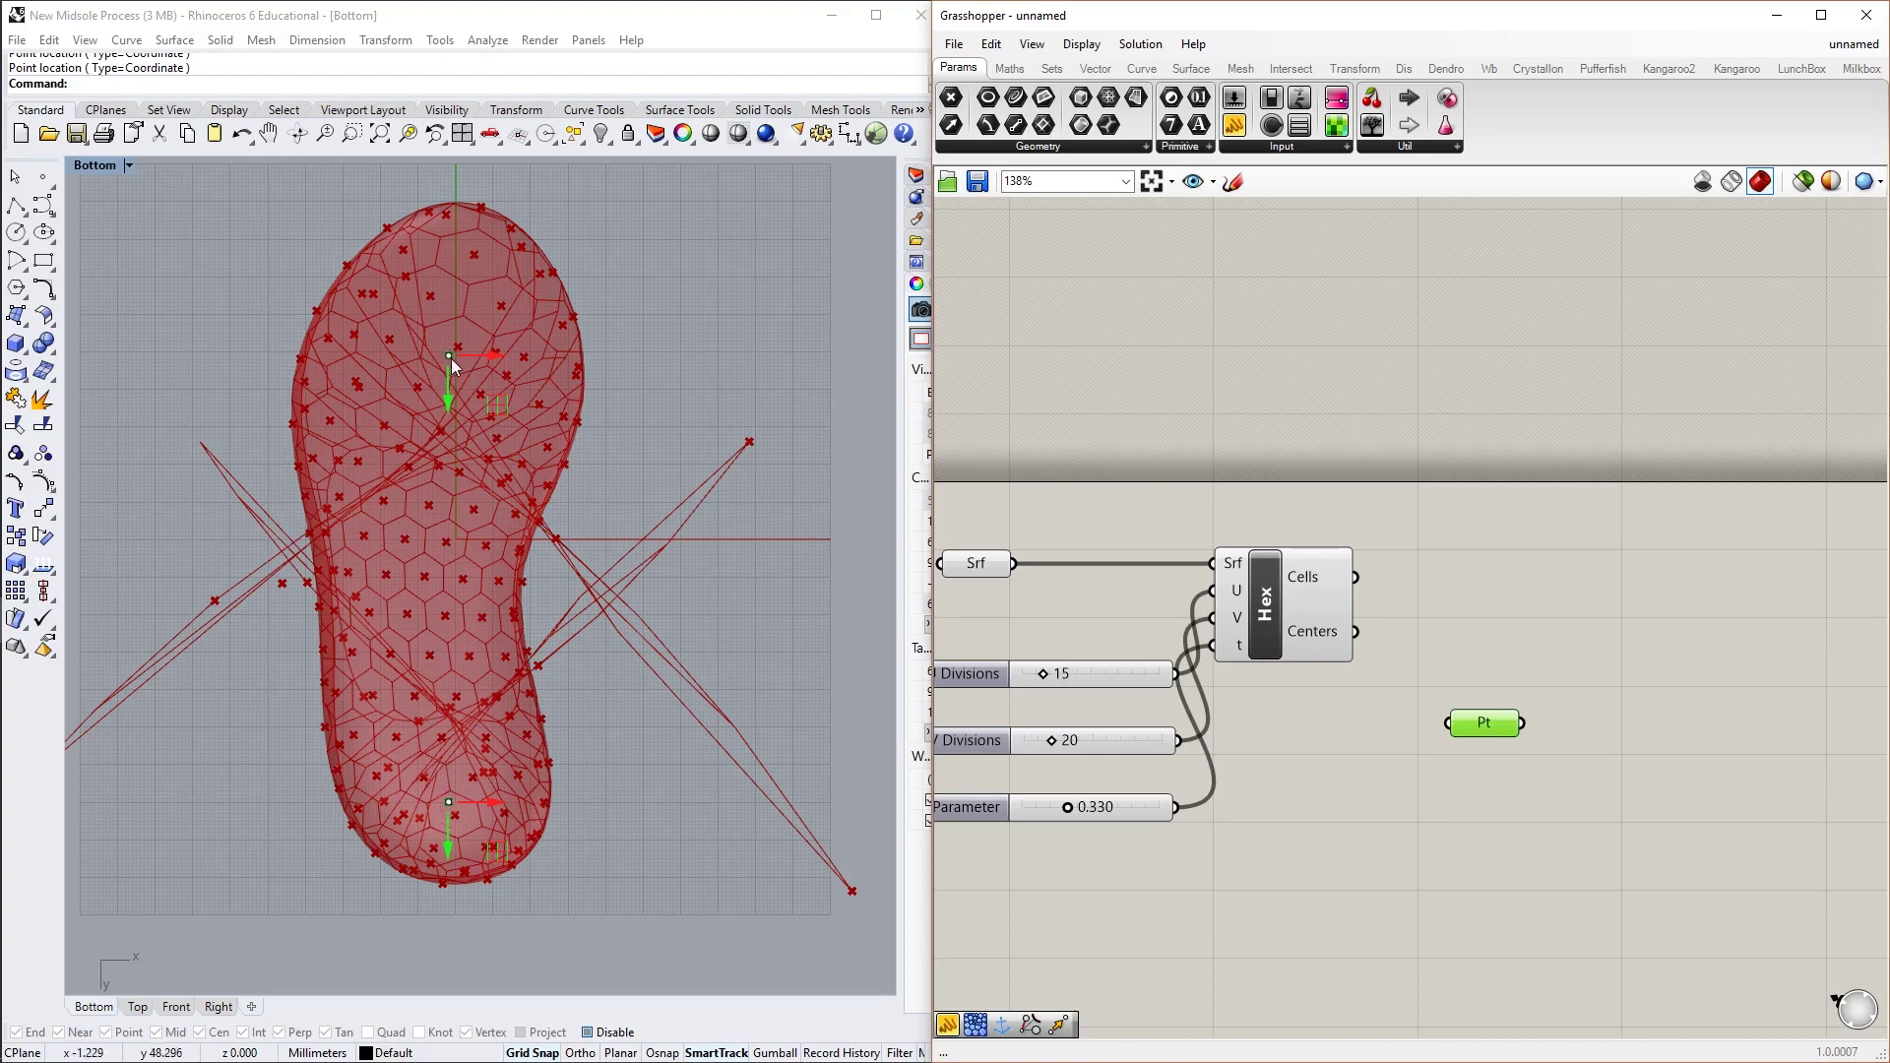
Highlight the Pt parameter to examine where its points sit on the sole, and deselect it
{"action": "scroll", "coordinate": [1457, 748], "scroll_direction": "up", "scroll_amount": 5}
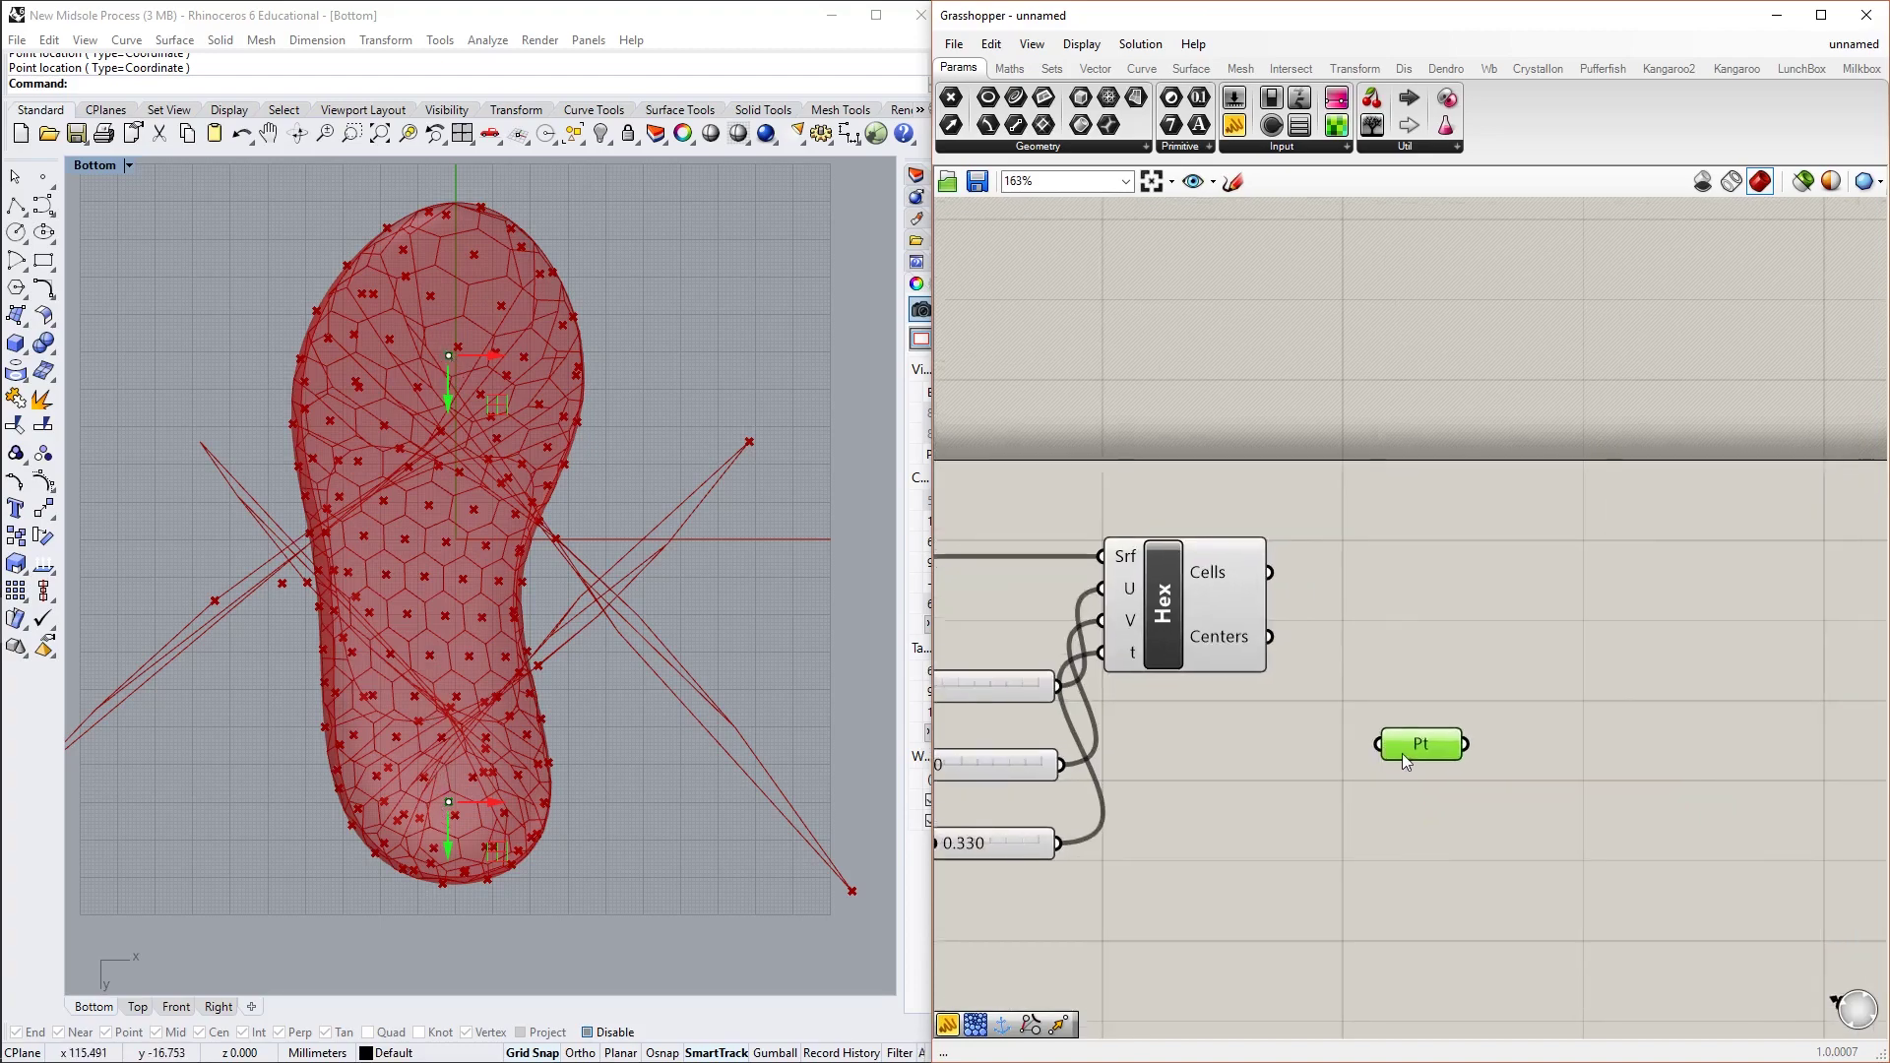
{"action": "left_click_drag", "start_coordinate": [1413, 748], "coordinate": [1360, 711]}
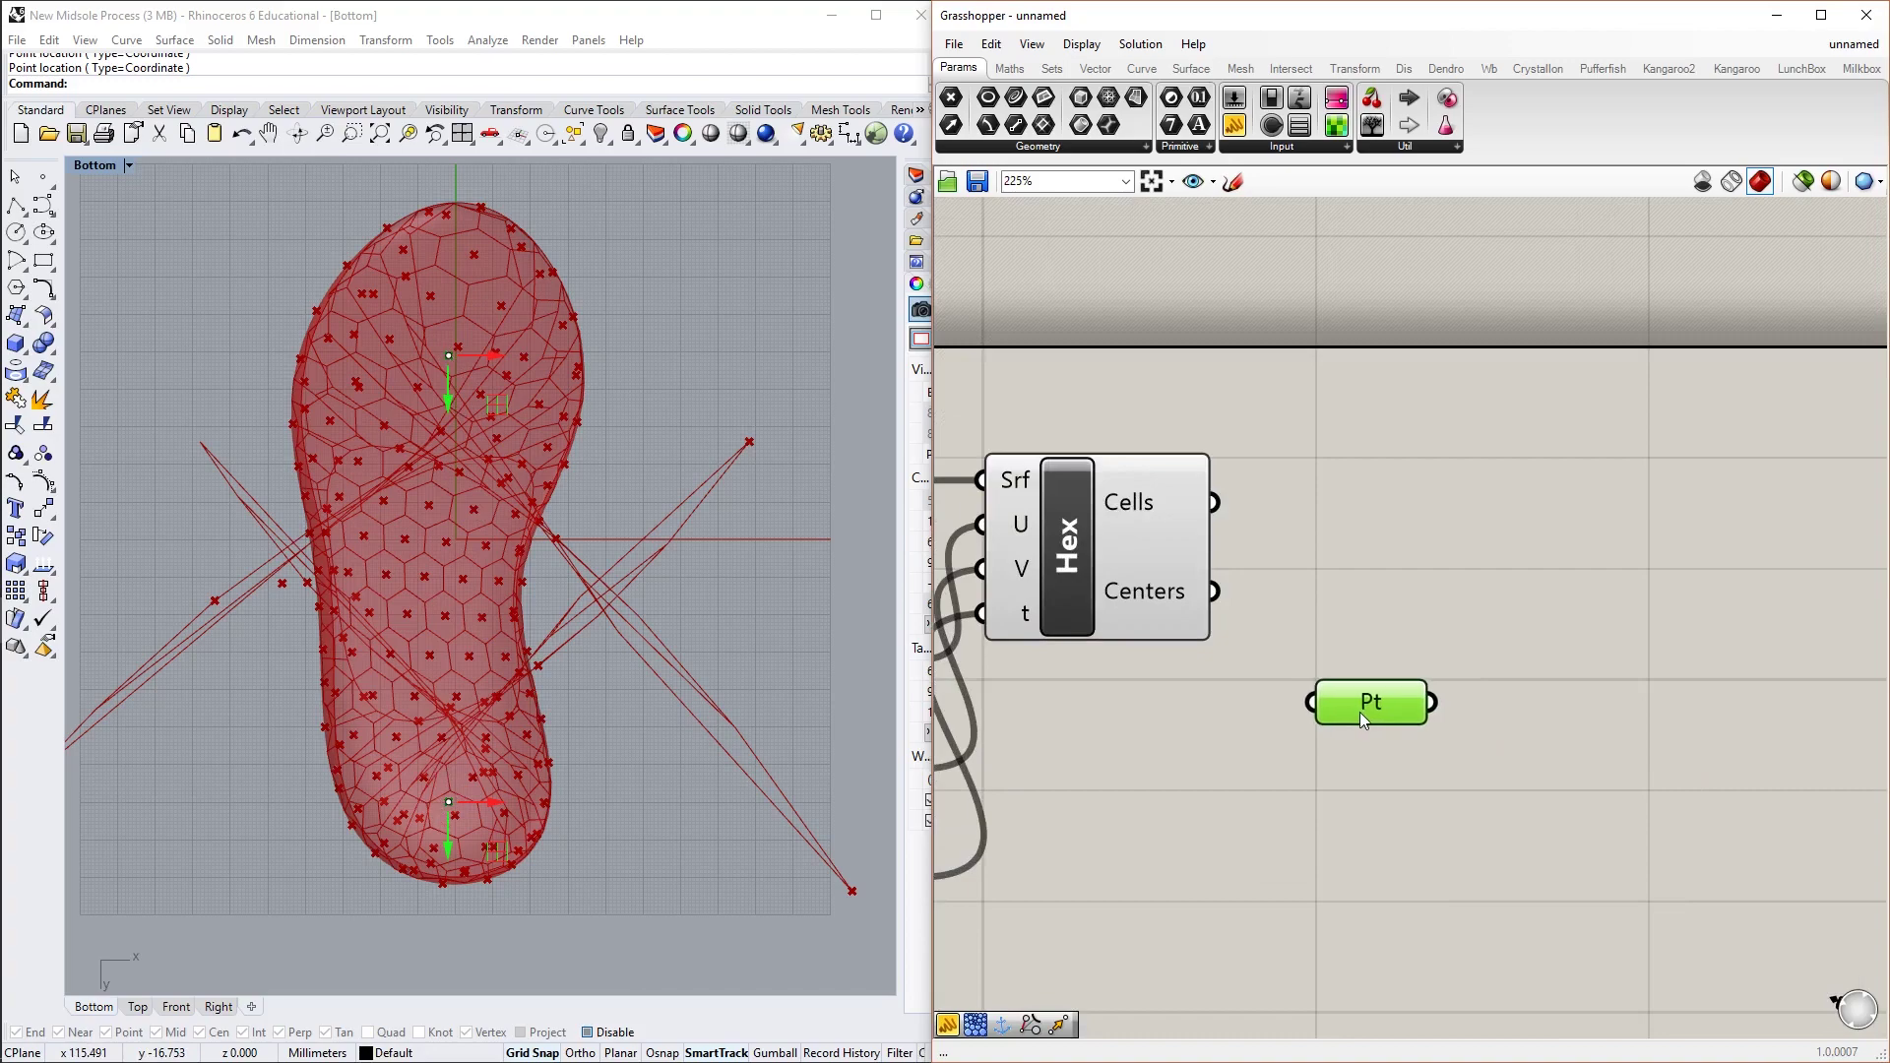
{"action": "left_click", "coordinate": [1392, 783]}
{"action": "scroll", "coordinate": [1391, 783], "scroll_direction": "down", "scroll_amount": 2}
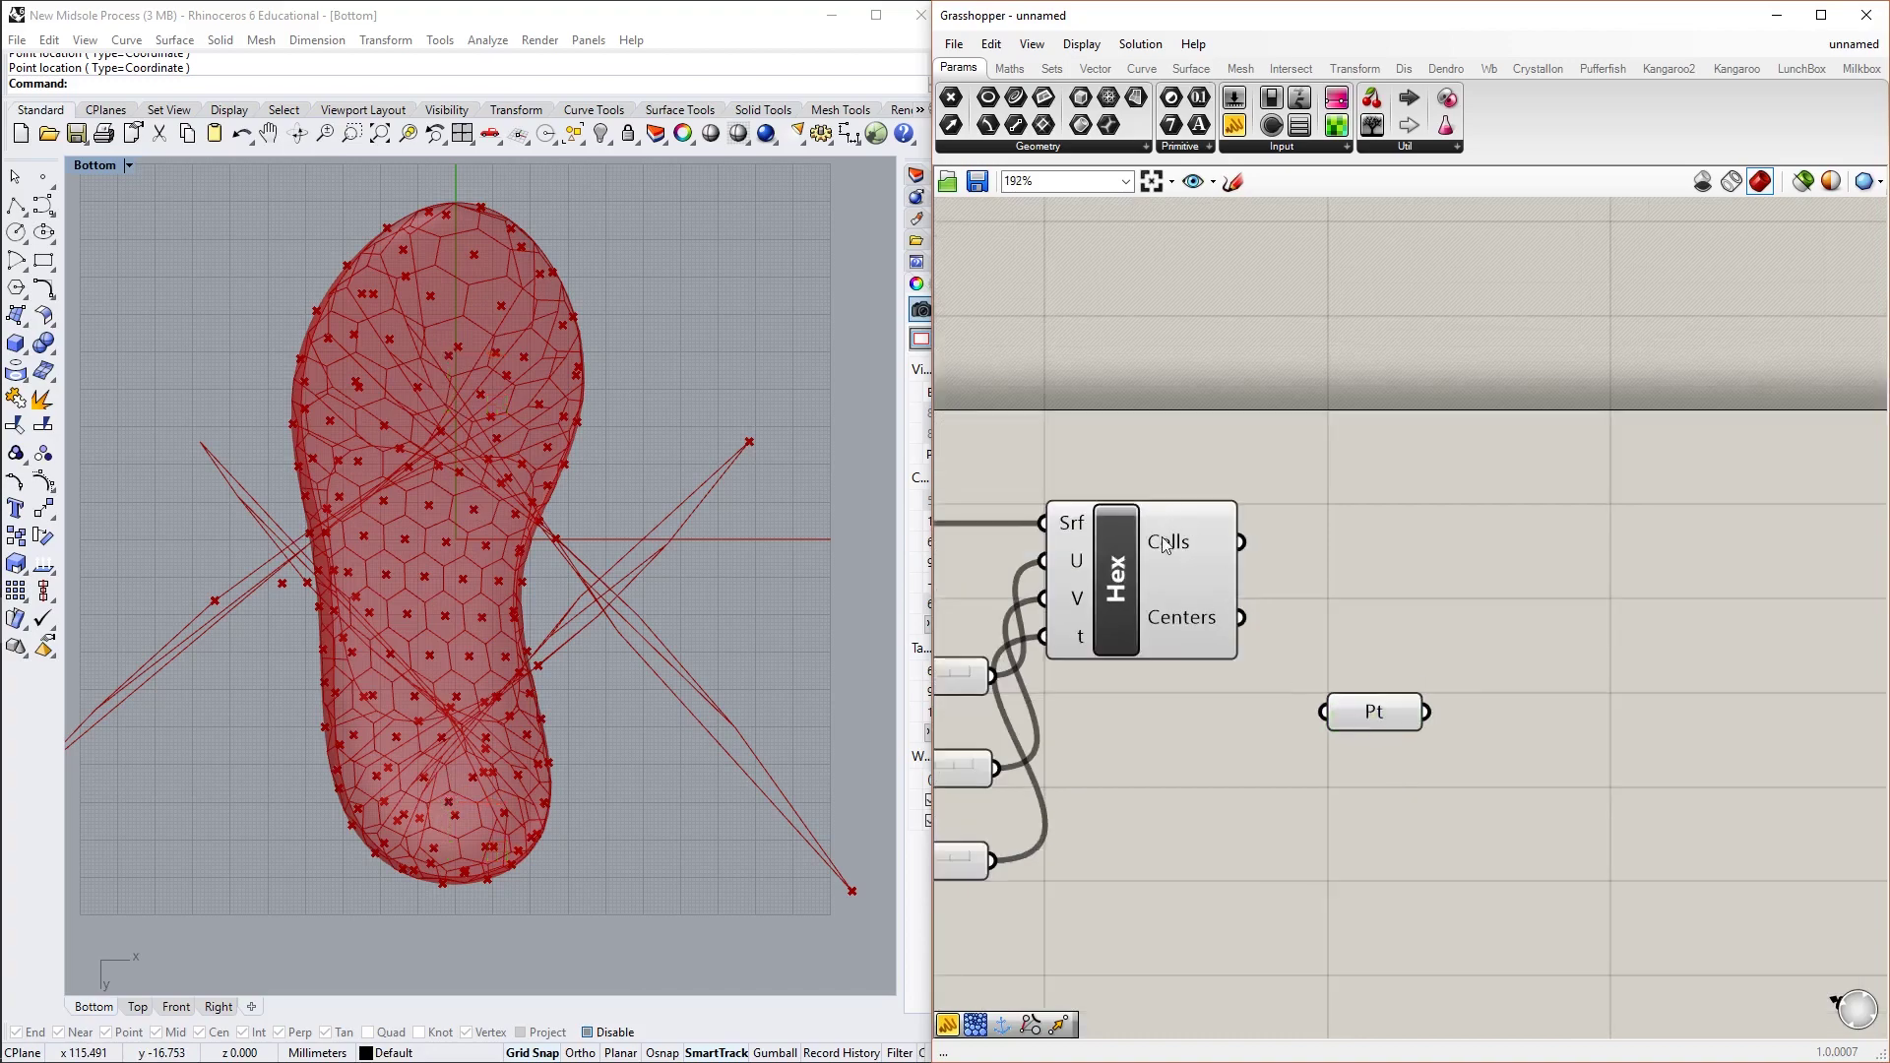
{"action": "scroll", "coordinate": [1166, 547], "scroll_direction": "down", "scroll_amount": 3}
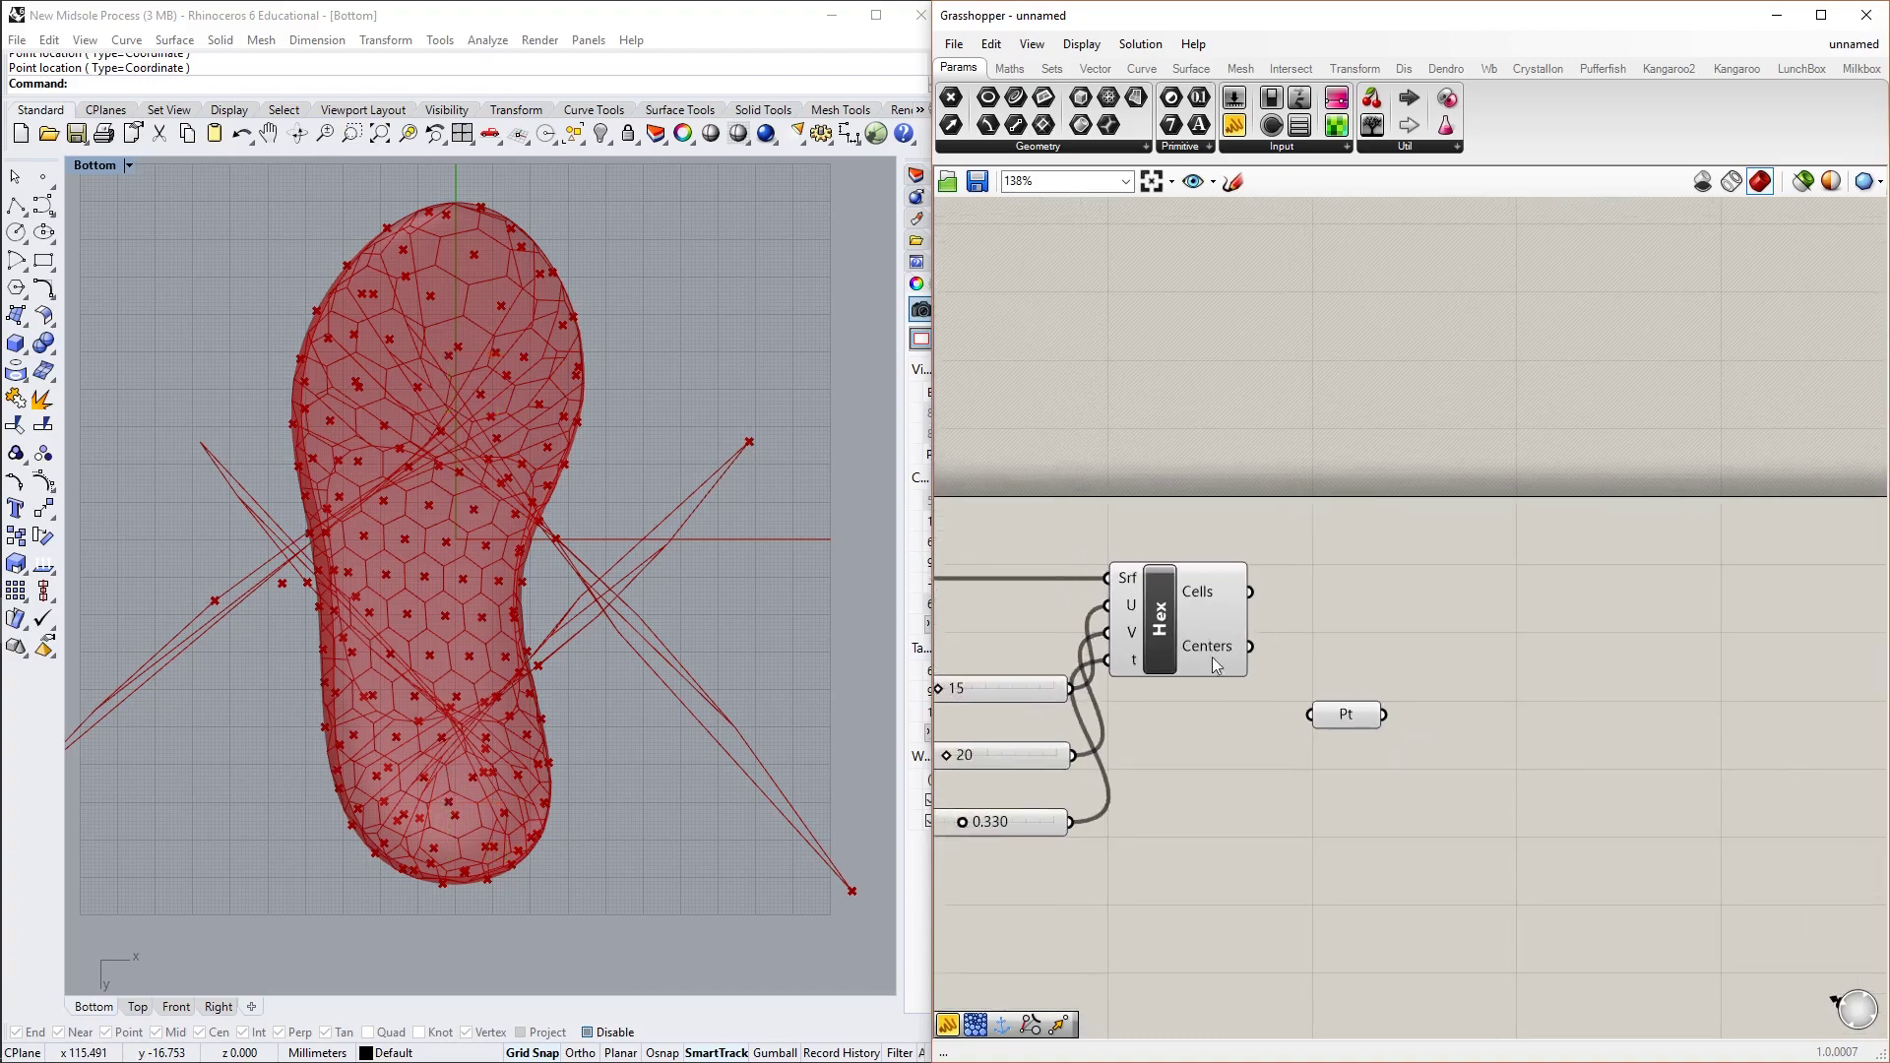
{"action": "left_click", "coordinate": [1338, 725]}
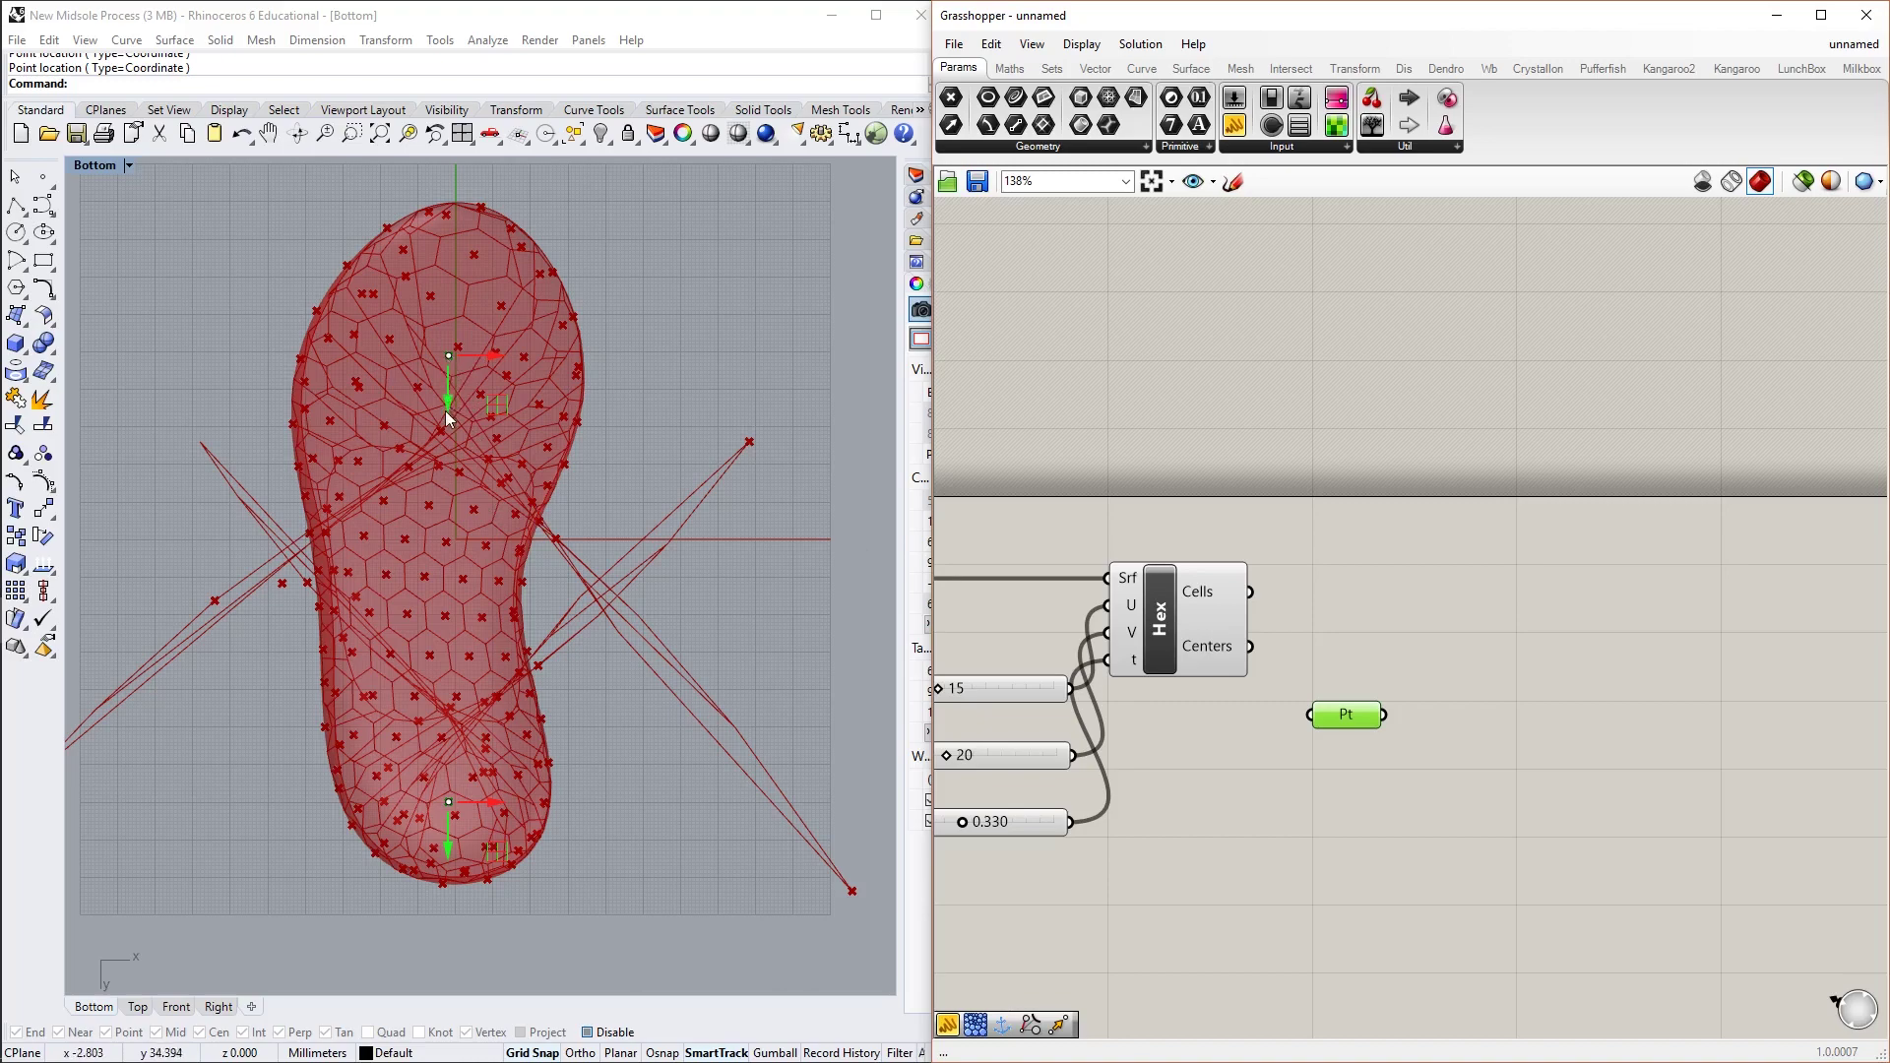
{"action": "left_click", "coordinate": [1480, 674]}
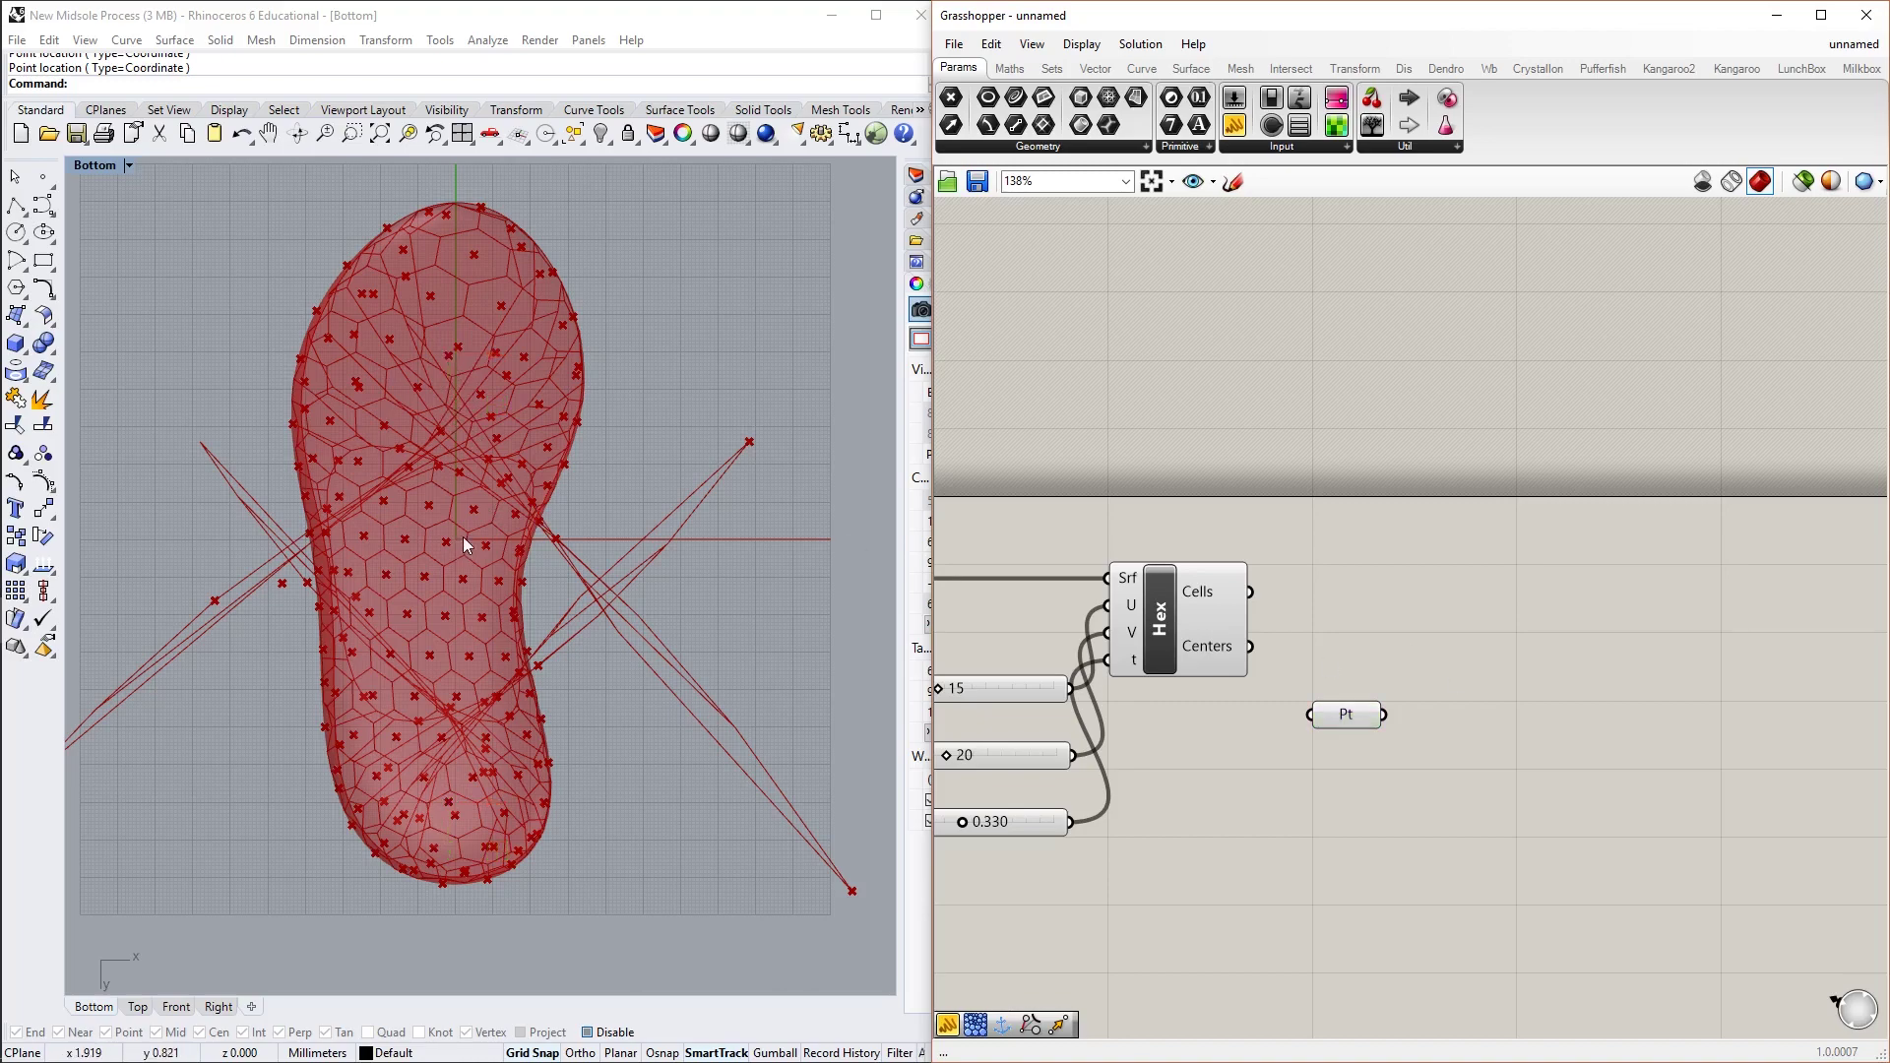
Move the Pt parameter further down on the canvas, below the level of the Hex component
{"action": "scroll", "coordinate": [1360, 665], "scroll_direction": "up", "scroll_amount": 2}
{"action": "right_click_drag", "start_coordinate": [1360, 664], "coordinate": [1449, 607]}
{"action": "scroll", "coordinate": [1449, 606], "scroll_direction": "down", "scroll_amount": 1}
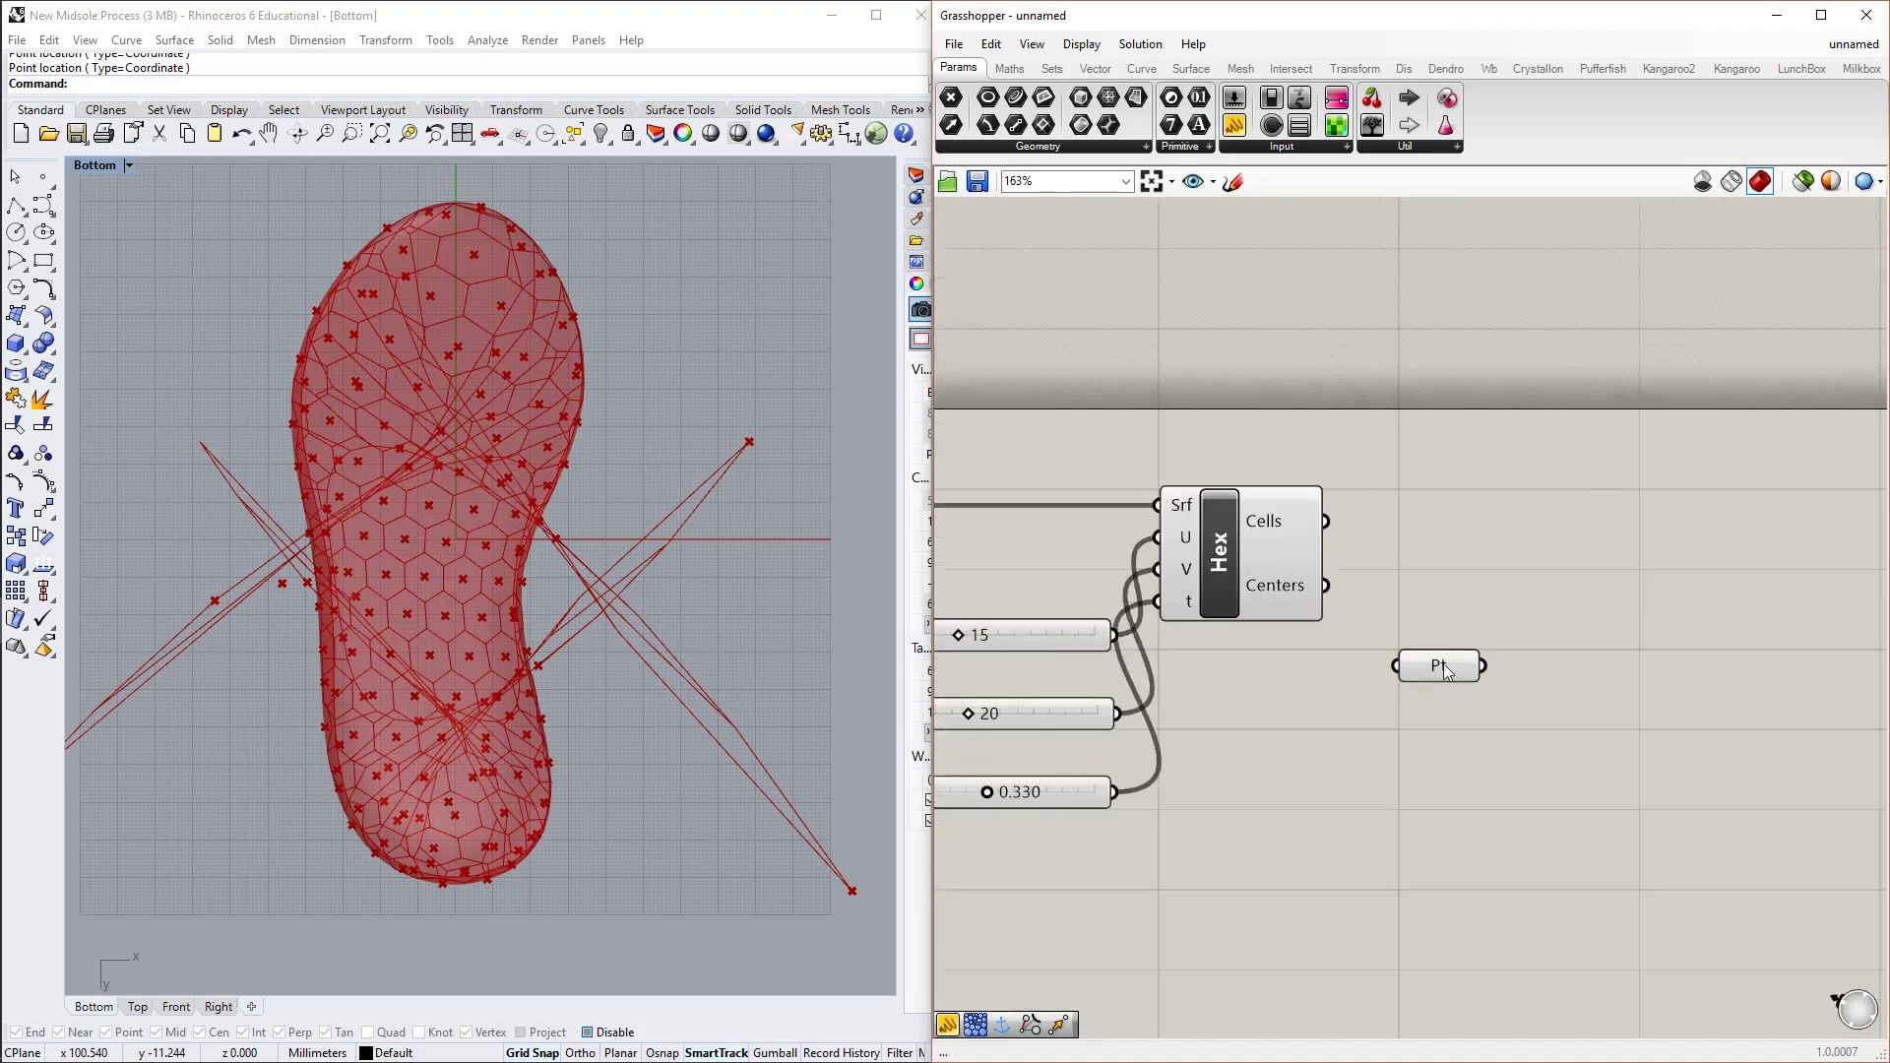
{"action": "left_click", "coordinate": [1443, 665]}
{"action": "left_click", "coordinate": [1464, 576]}
{"action": "right_click_drag", "start_coordinate": [1570, 629], "coordinate": [1482, 627]}
{"action": "left_click_drag", "start_coordinate": [1345, 672], "coordinate": [1344, 756]}
Add a Scale component to the canvas and place it well to the right of the Hex component
{"action": "double_click", "coordinate": [1556, 626]}
{"action": "type", "text": "s"}
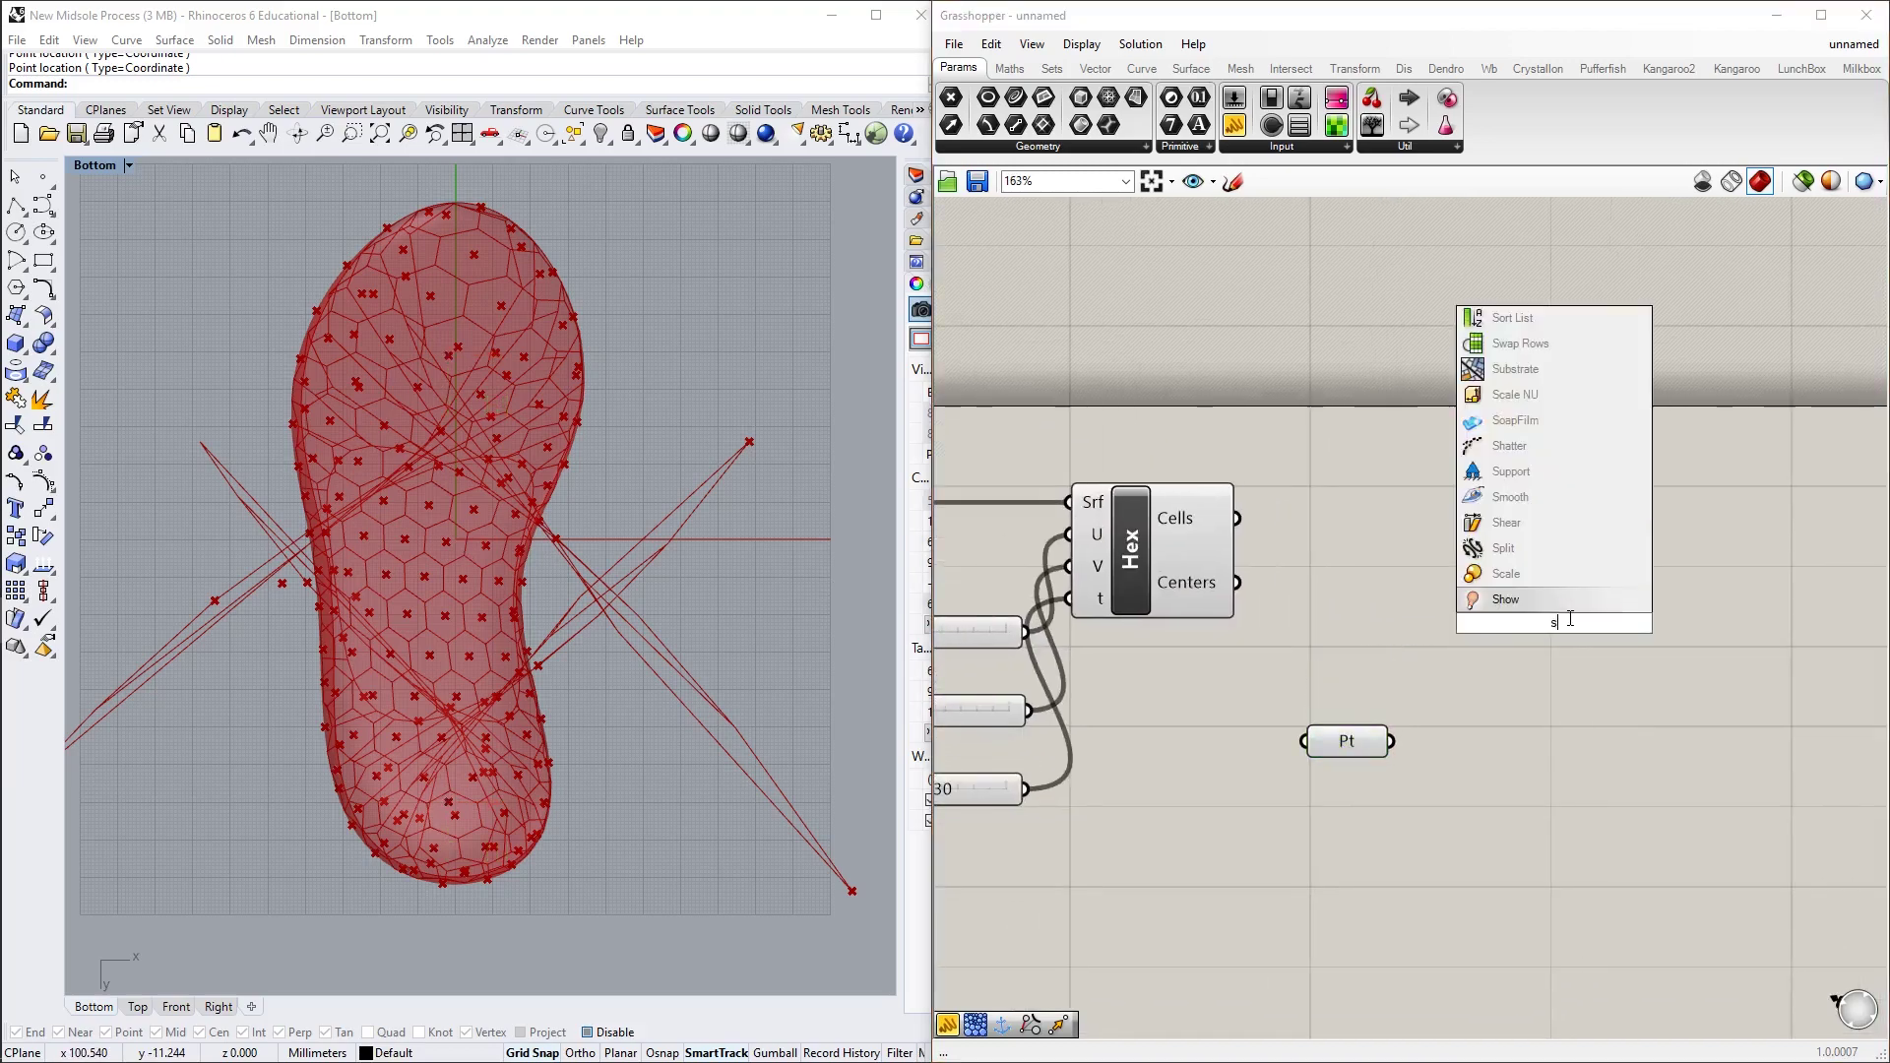
{"action": "type", "text": "cale"}
{"action": "key", "text": "Return"}
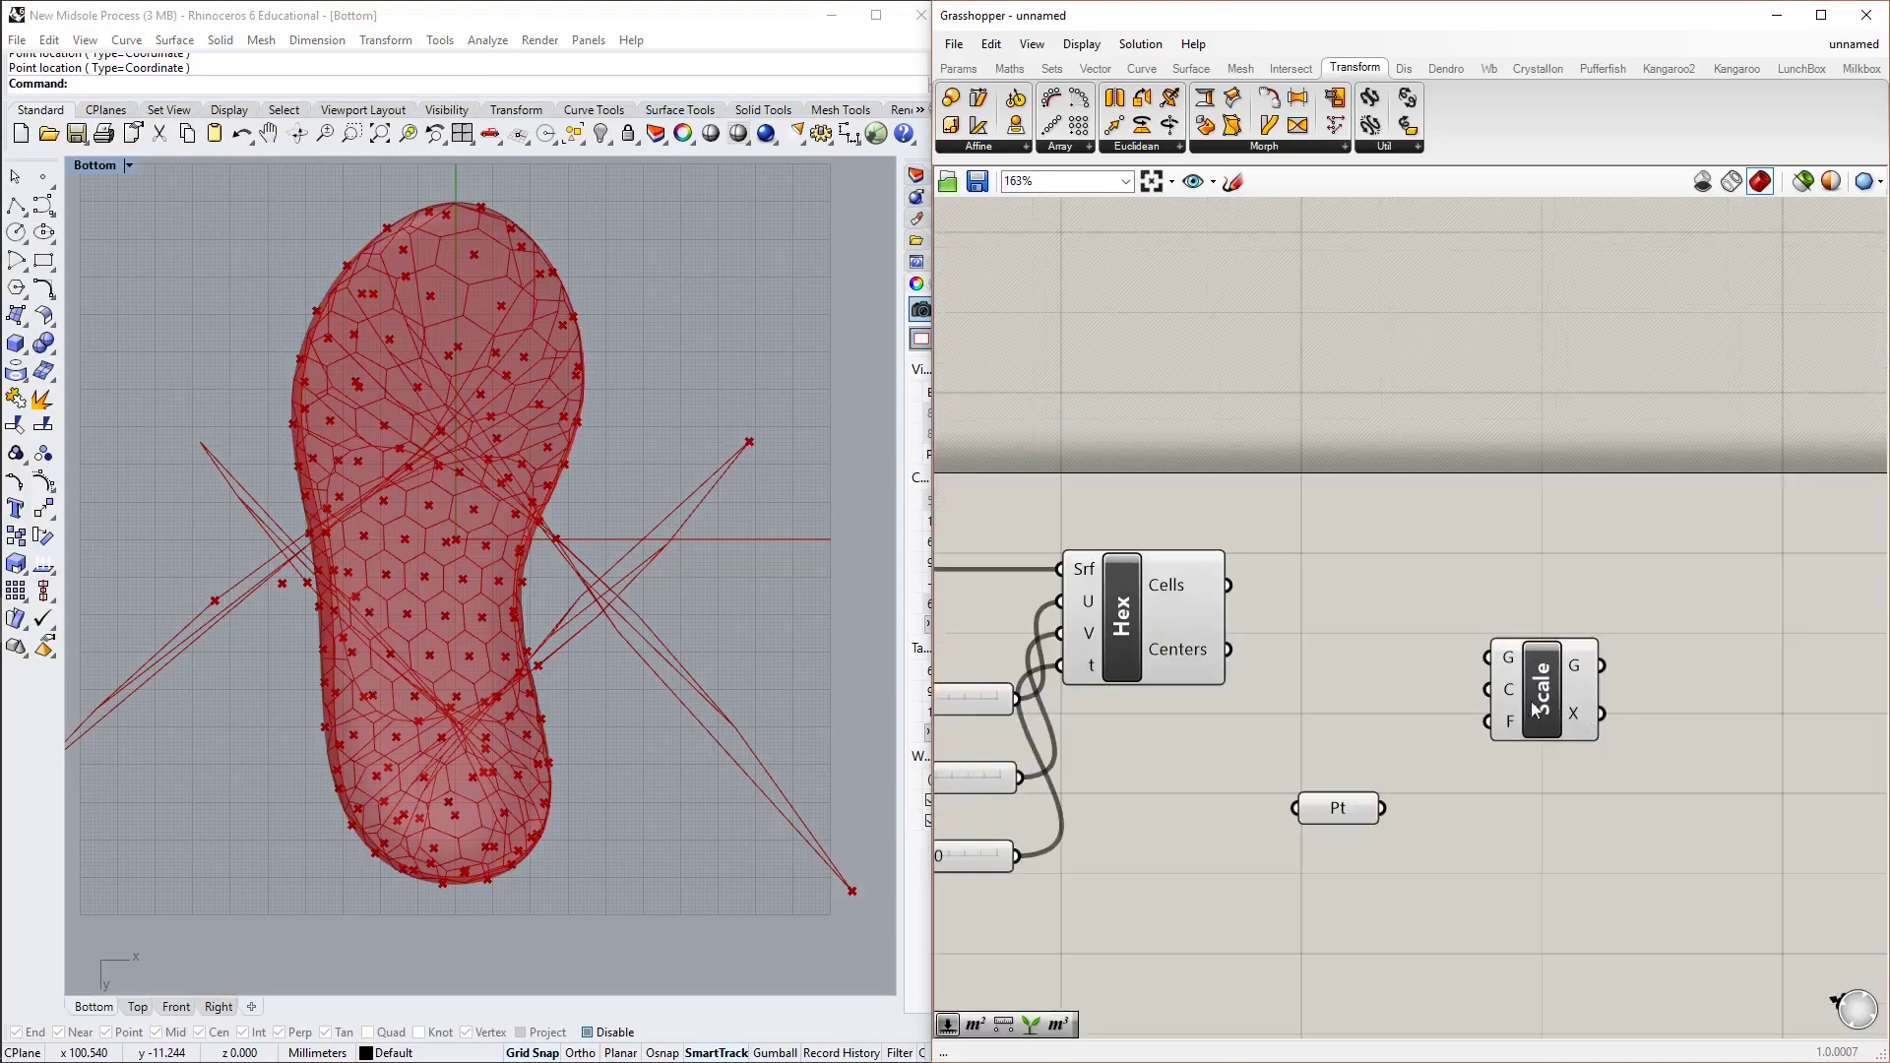
{"action": "left_click_drag", "start_coordinate": [1534, 709], "coordinate": [1710, 620]}
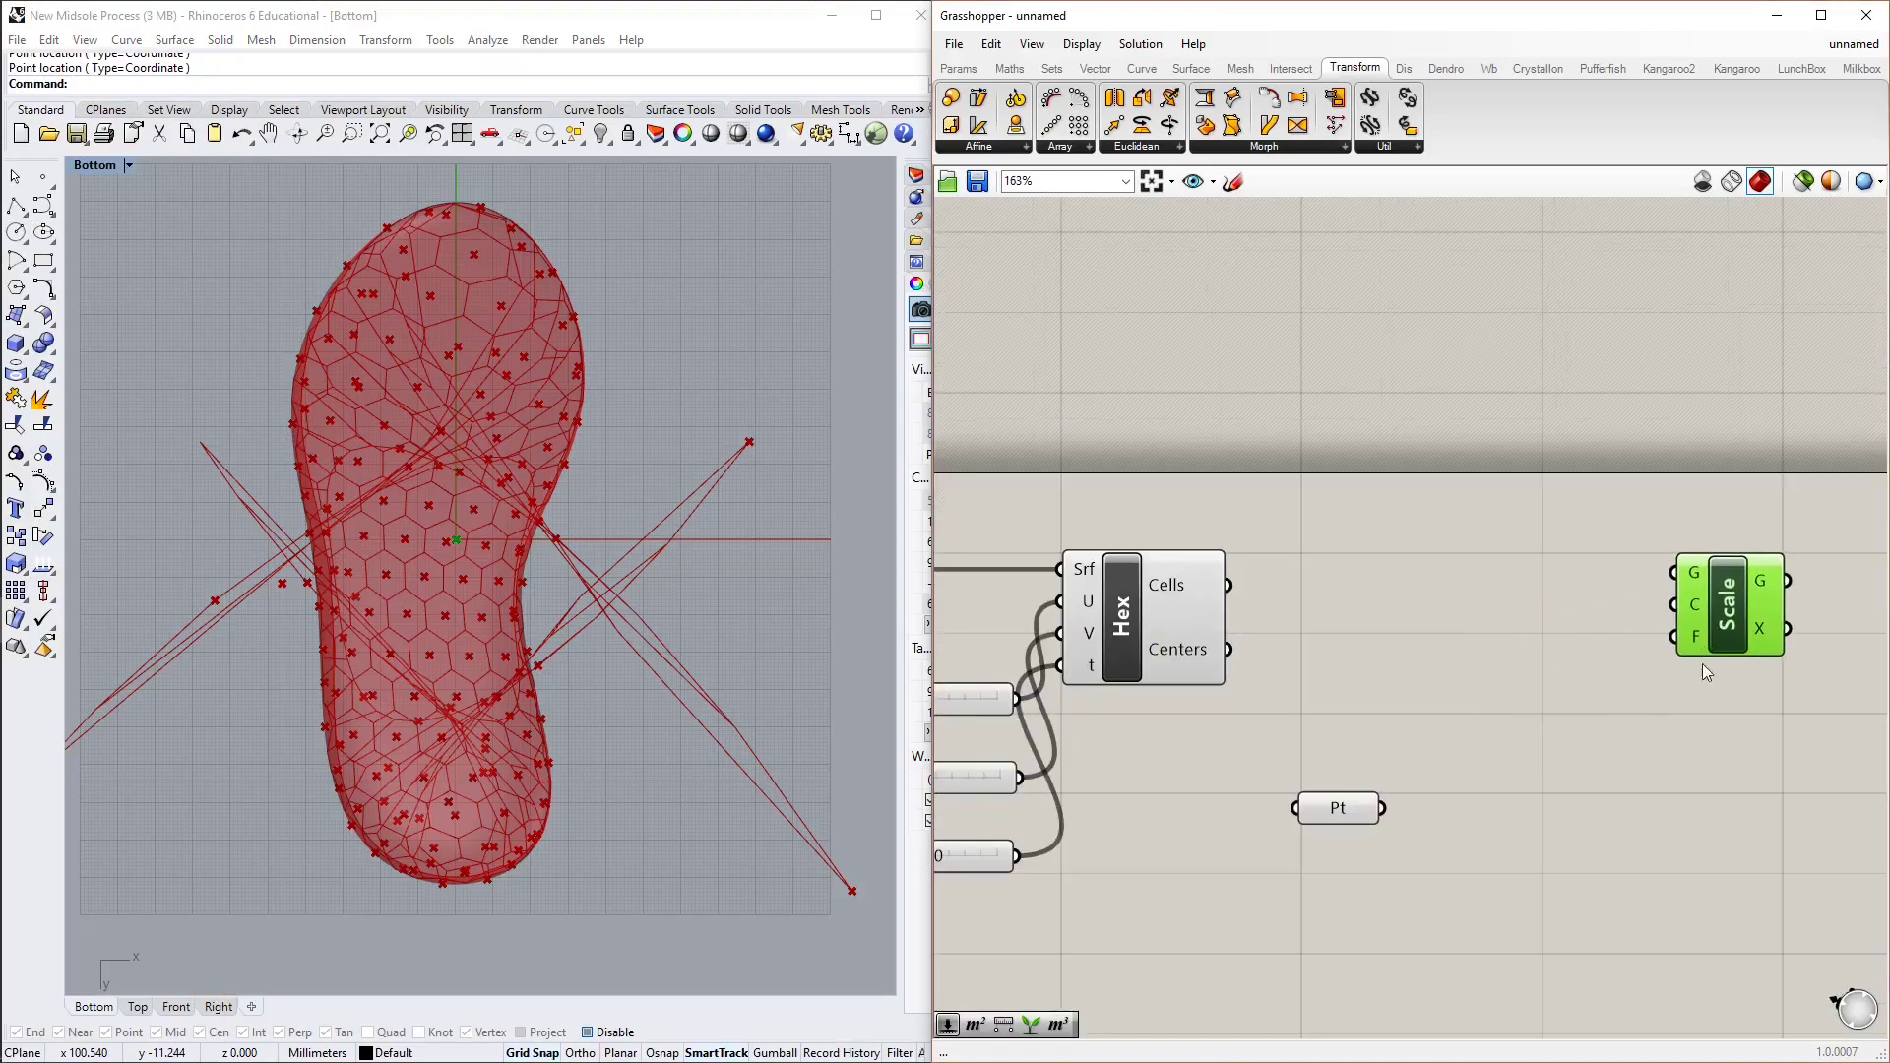
{"action": "left_click", "coordinate": [1703, 665]}
{"action": "scroll", "coordinate": [1709, 628], "scroll_direction": "up", "scroll_amount": 1}
{"action": "right_click_drag", "start_coordinate": [1710, 630], "coordinate": [1567, 644]}
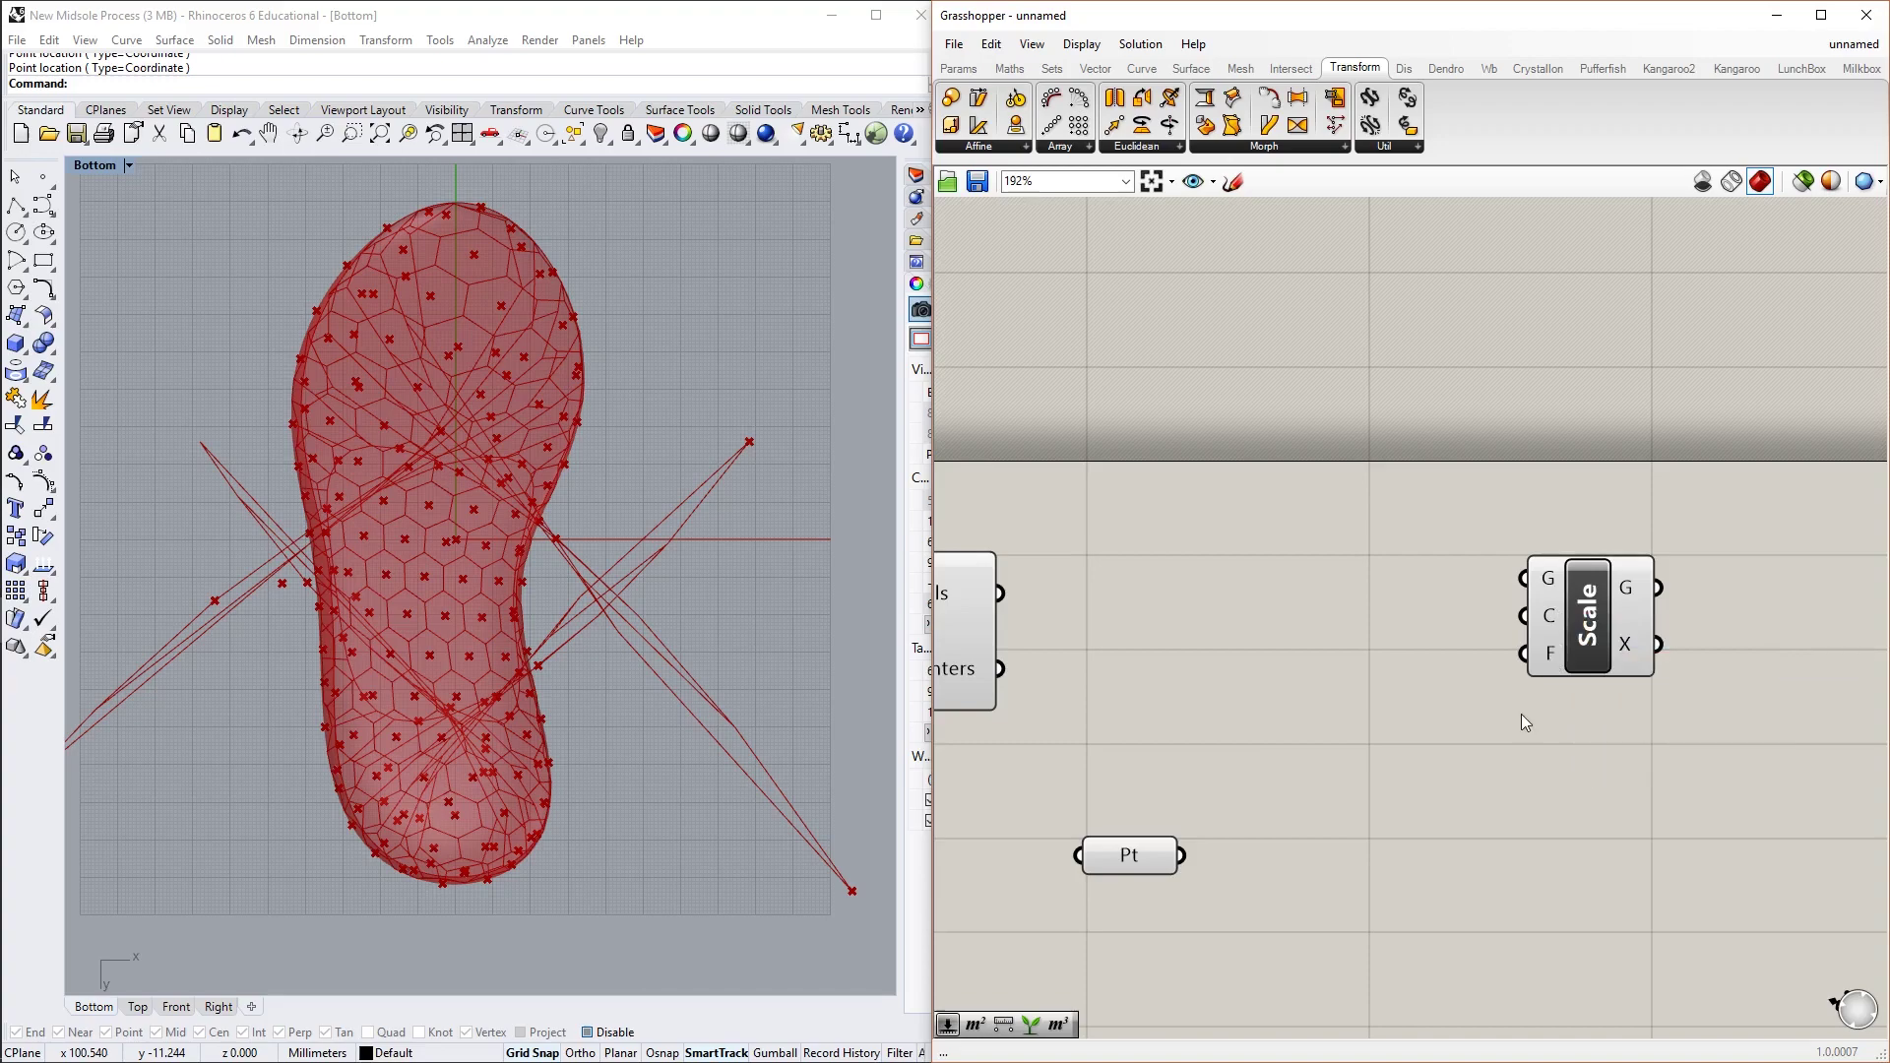
Examine the Centers output of the Hex component and its list of cell centre coordinates
{"action": "scroll", "coordinate": [1493, 709], "scroll_direction": "down", "scroll_amount": 2}
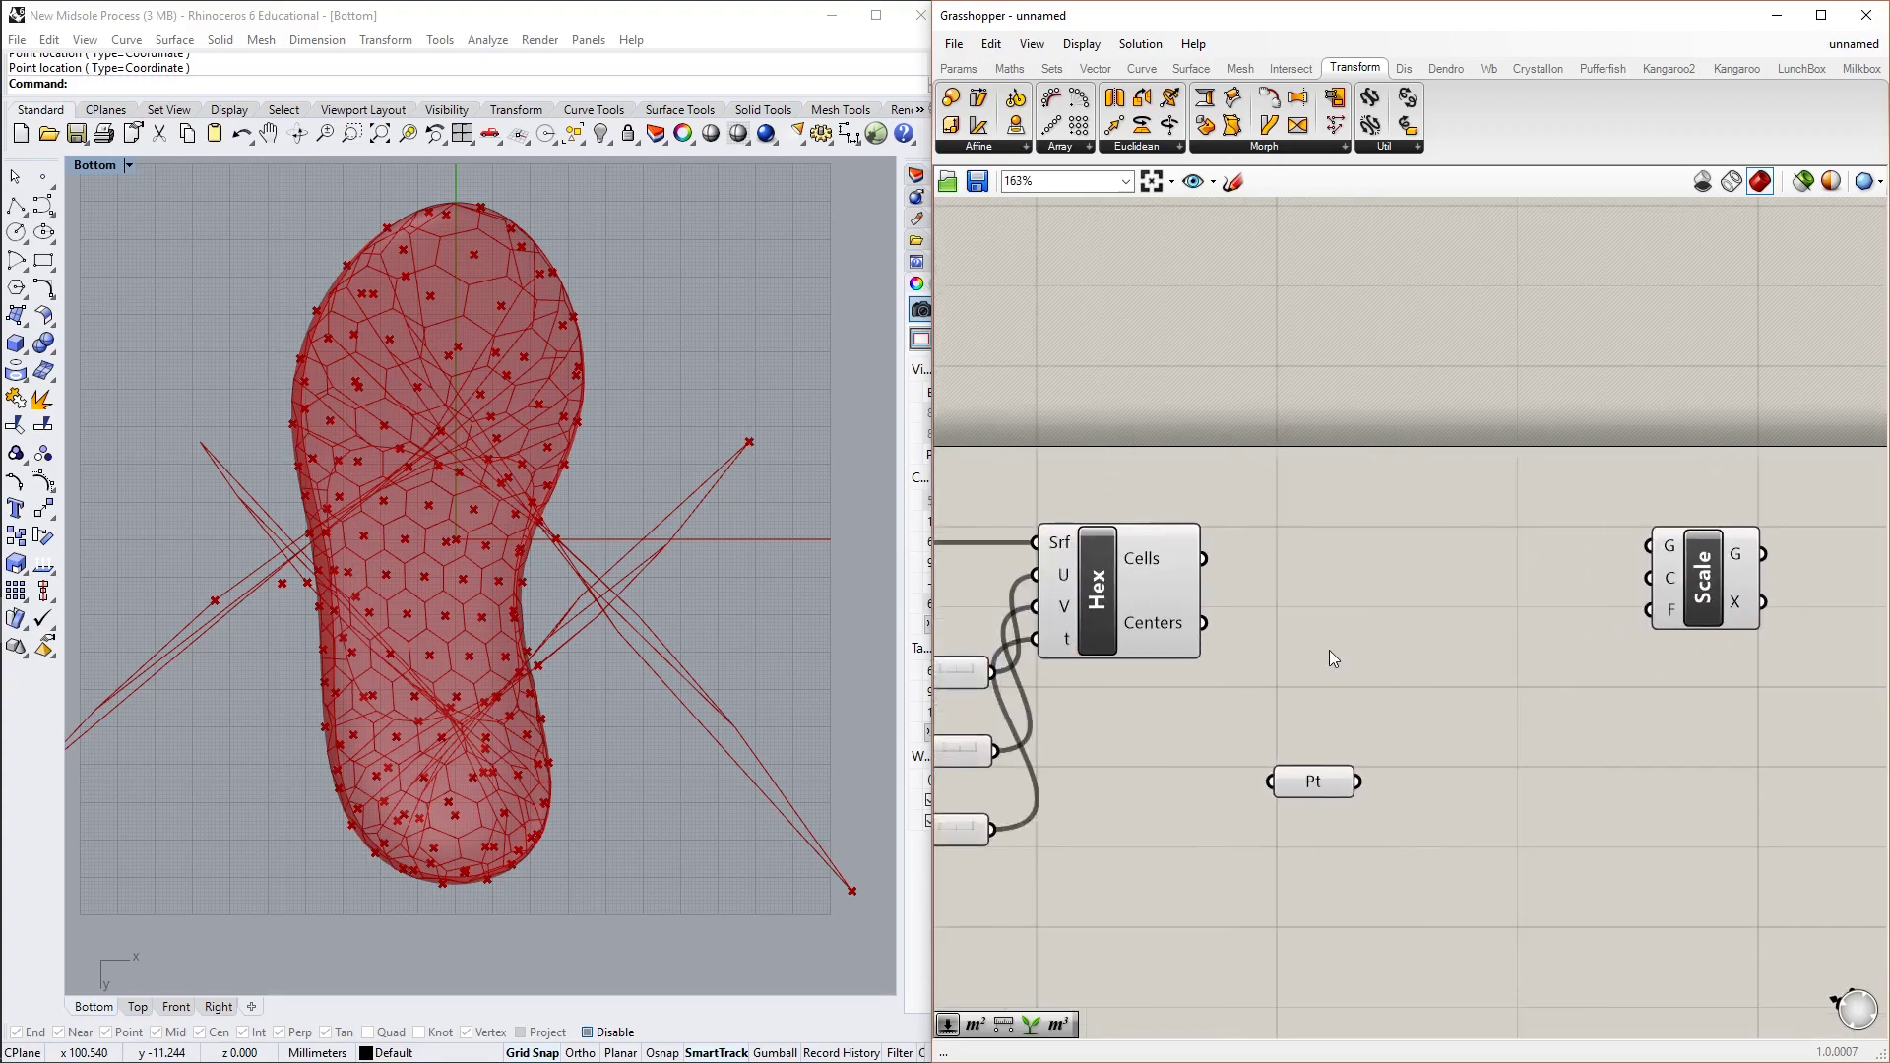
{"action": "scroll", "coordinate": [1144, 606], "scroll_direction": "up", "scroll_amount": 2}
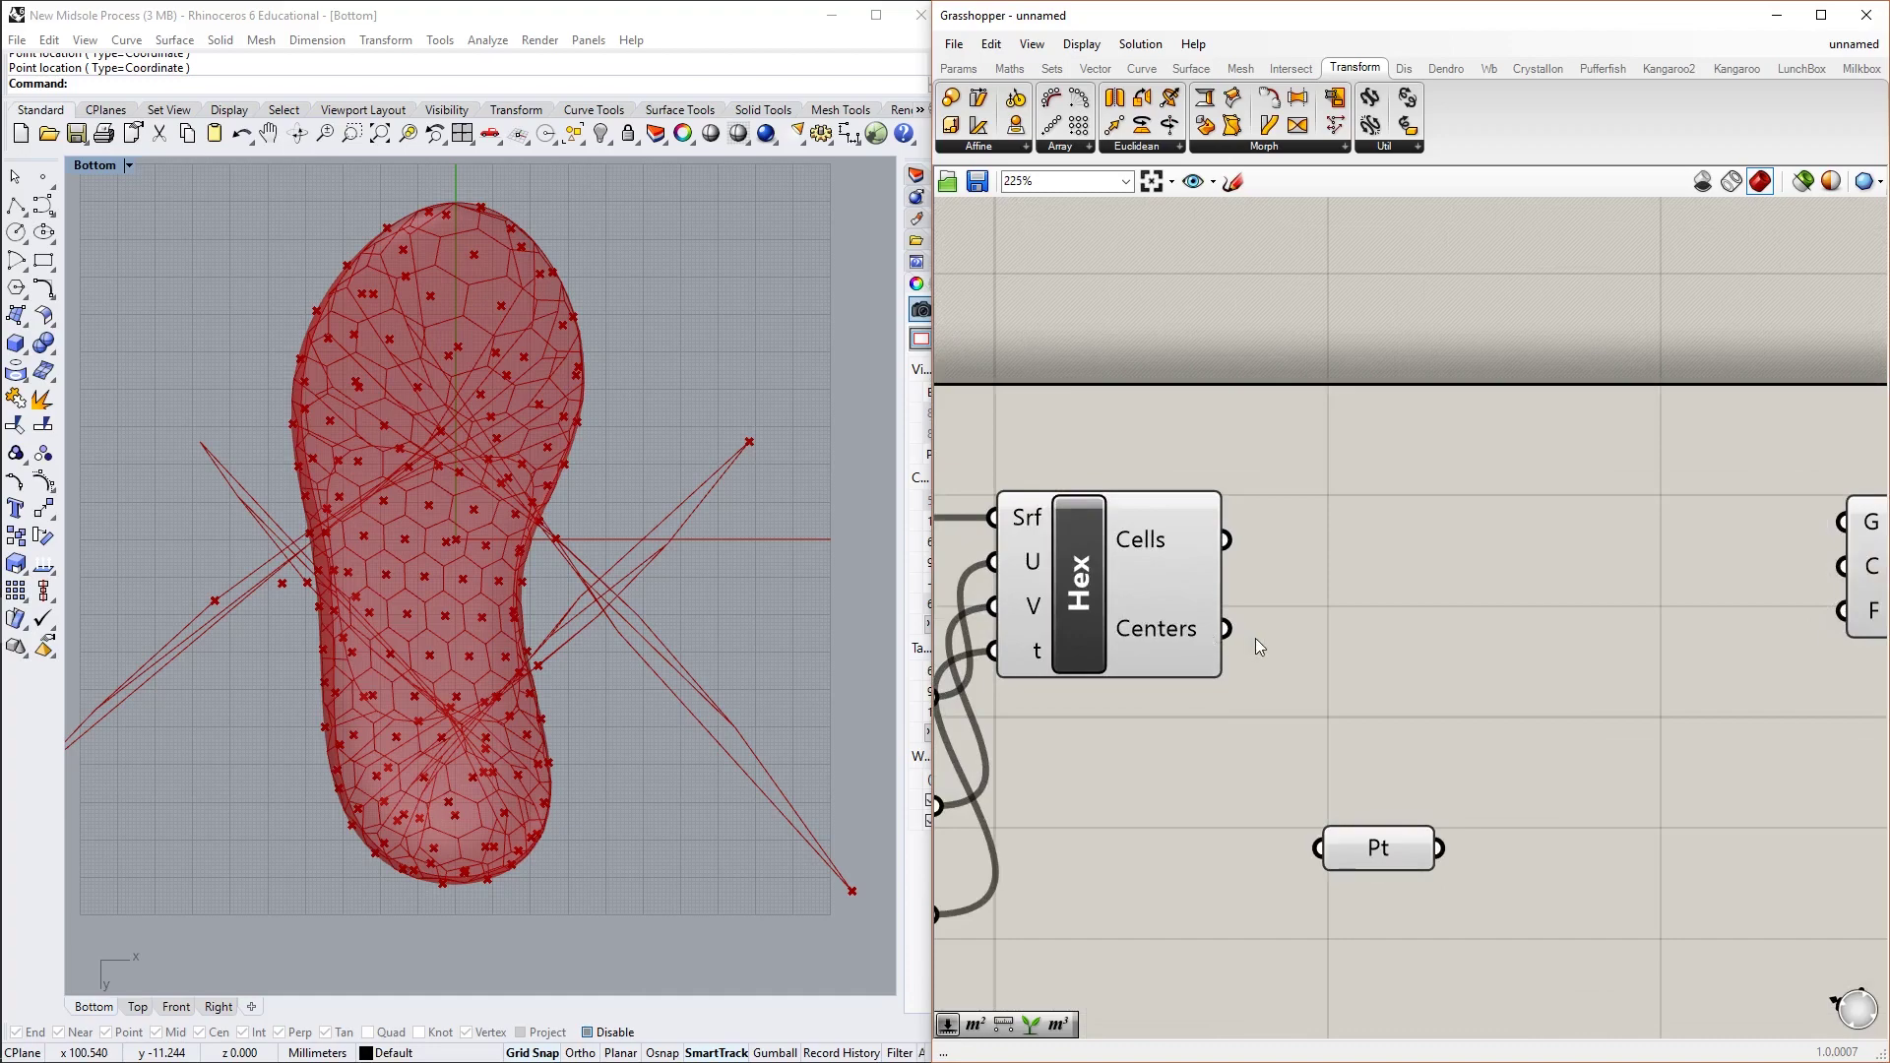
{"action": "scroll", "coordinate": [1240, 649], "scroll_direction": "down", "scroll_amount": 1}
{"action": "scroll", "coordinate": [1171, 641], "scroll_direction": "up", "scroll_amount": 4}
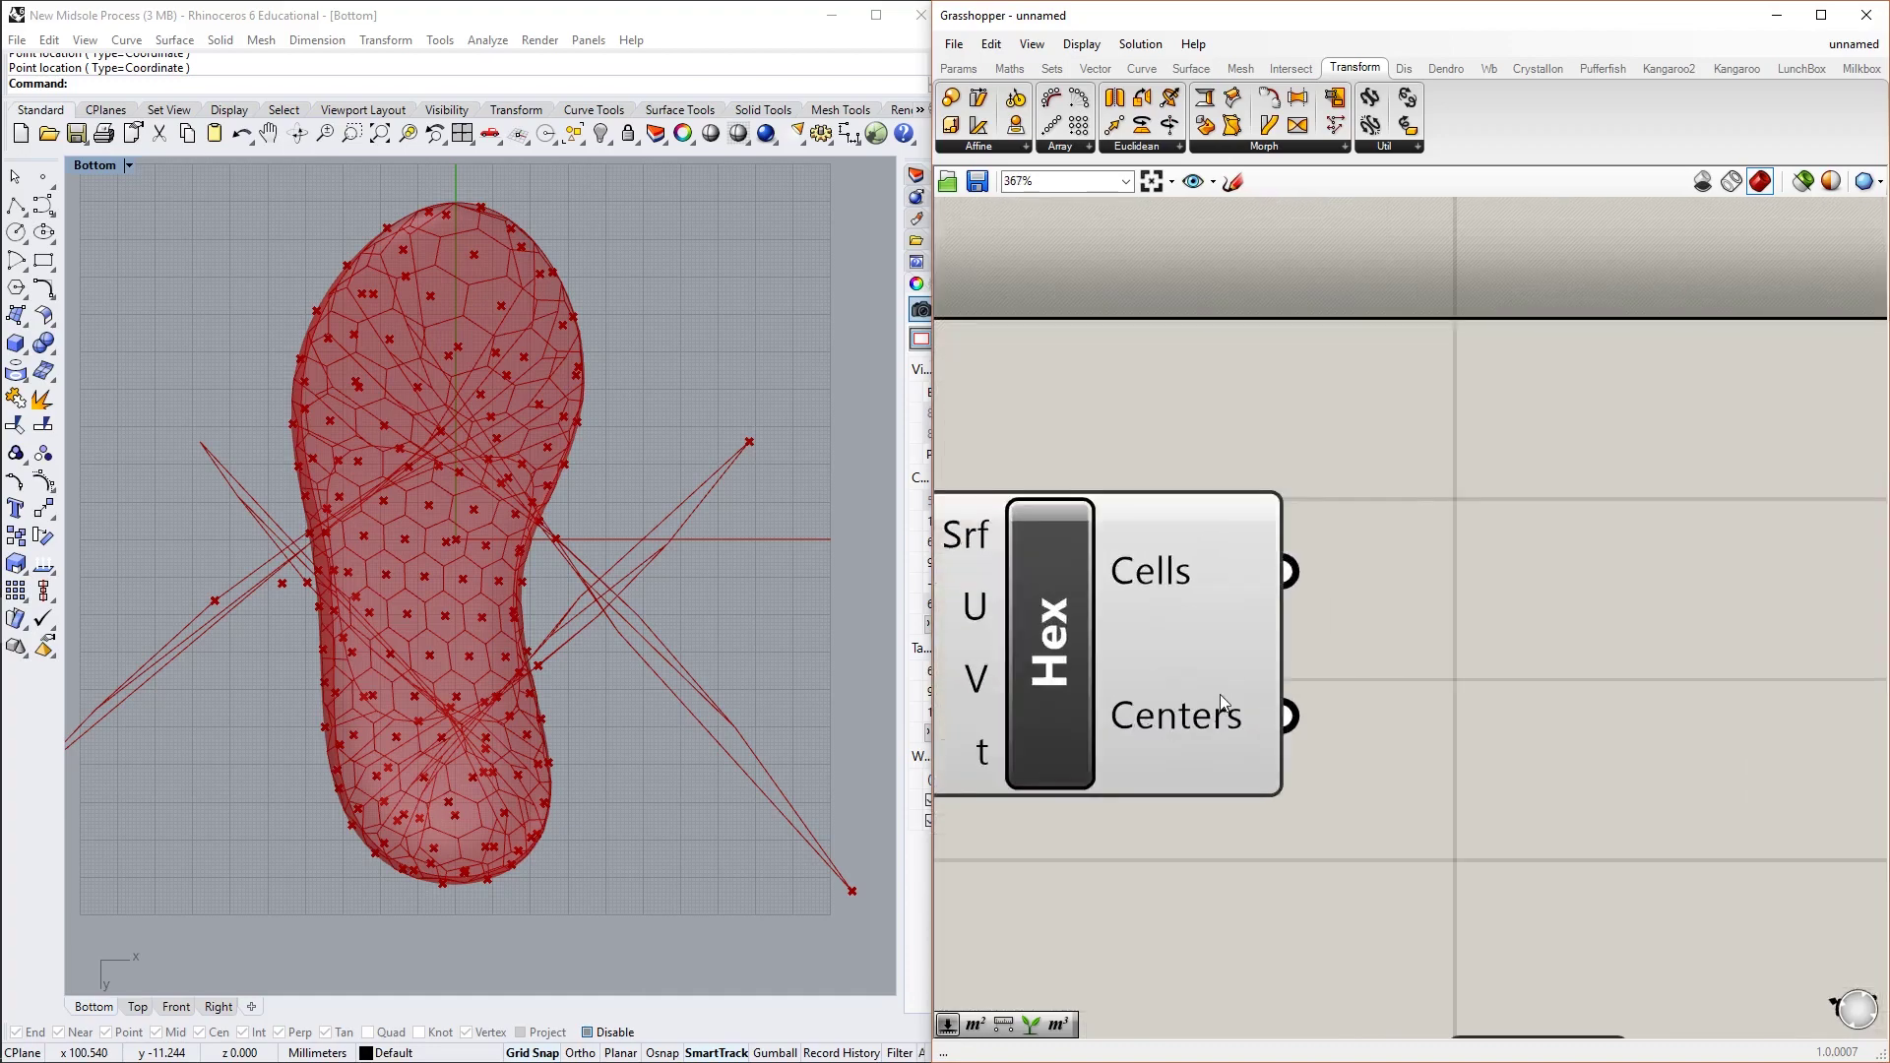
{"action": "mouse_move", "coordinate": [1214, 692]}
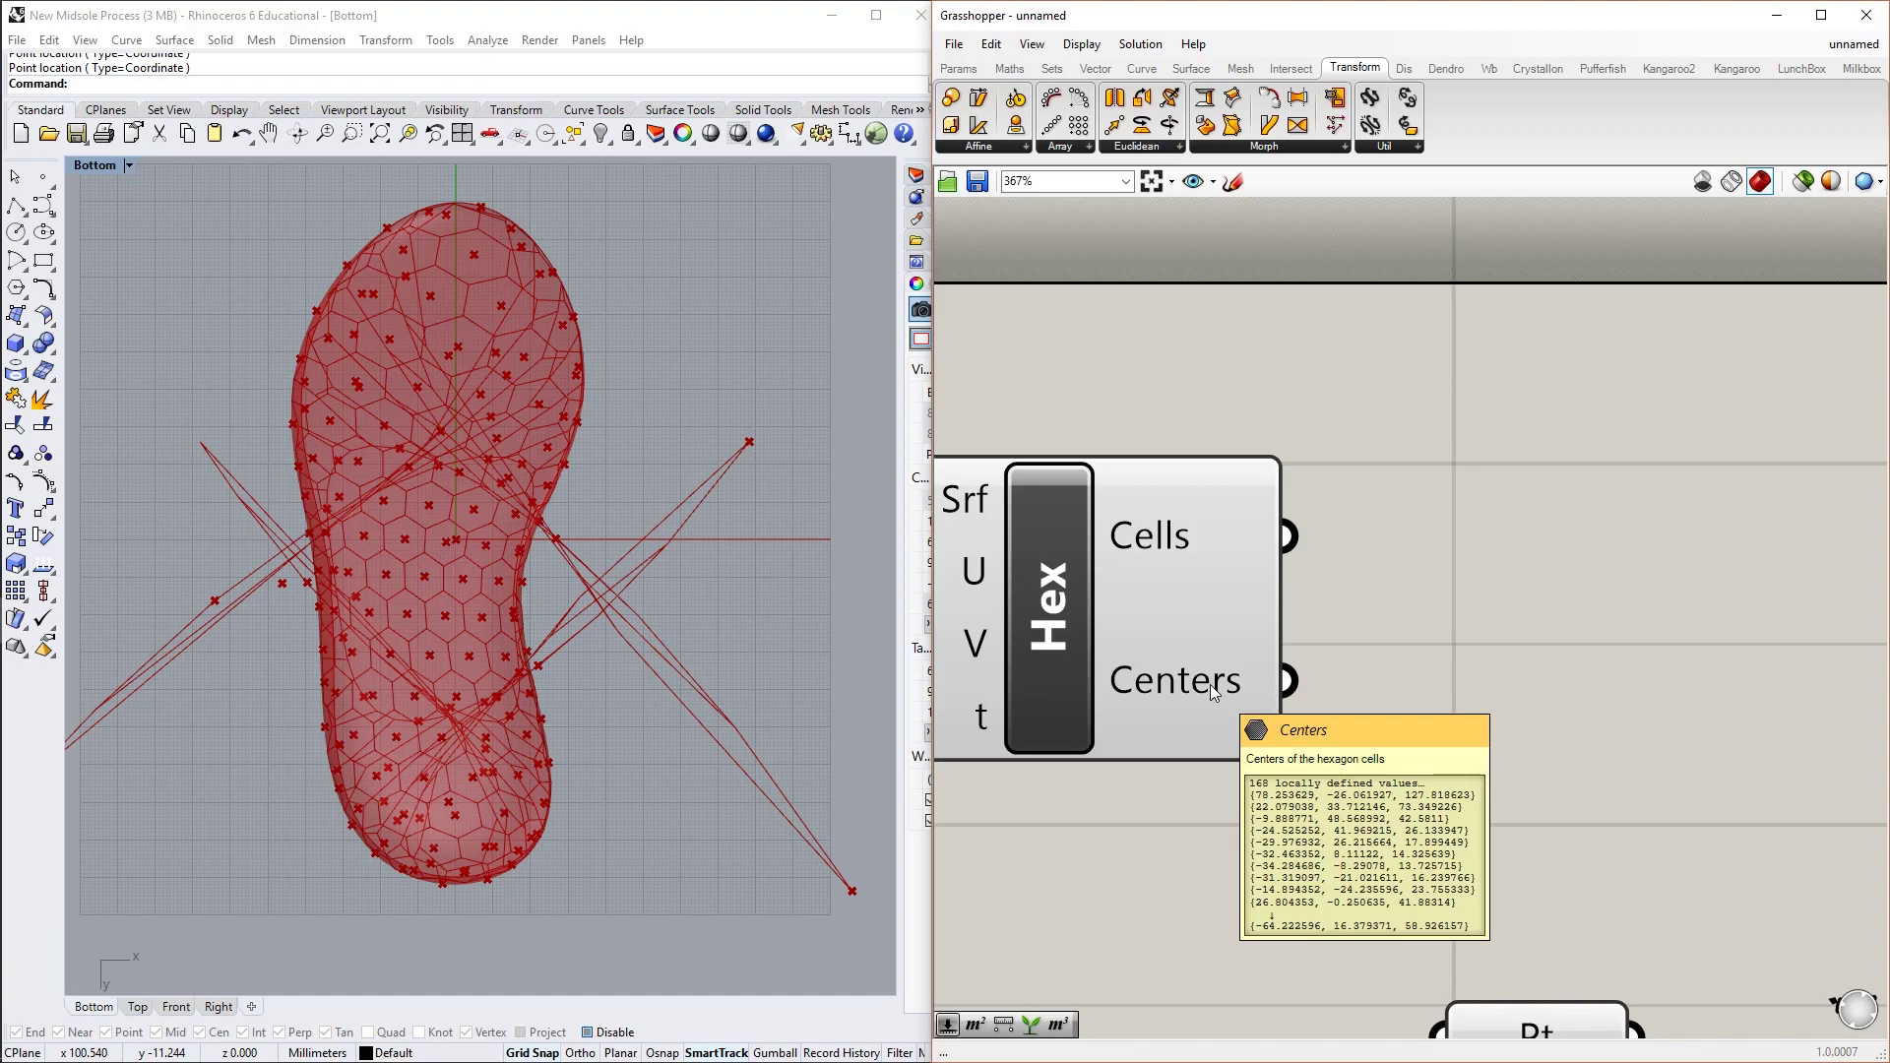
{"action": "scroll", "coordinate": [1445, 653], "scroll_direction": "down", "scroll_amount": 2}
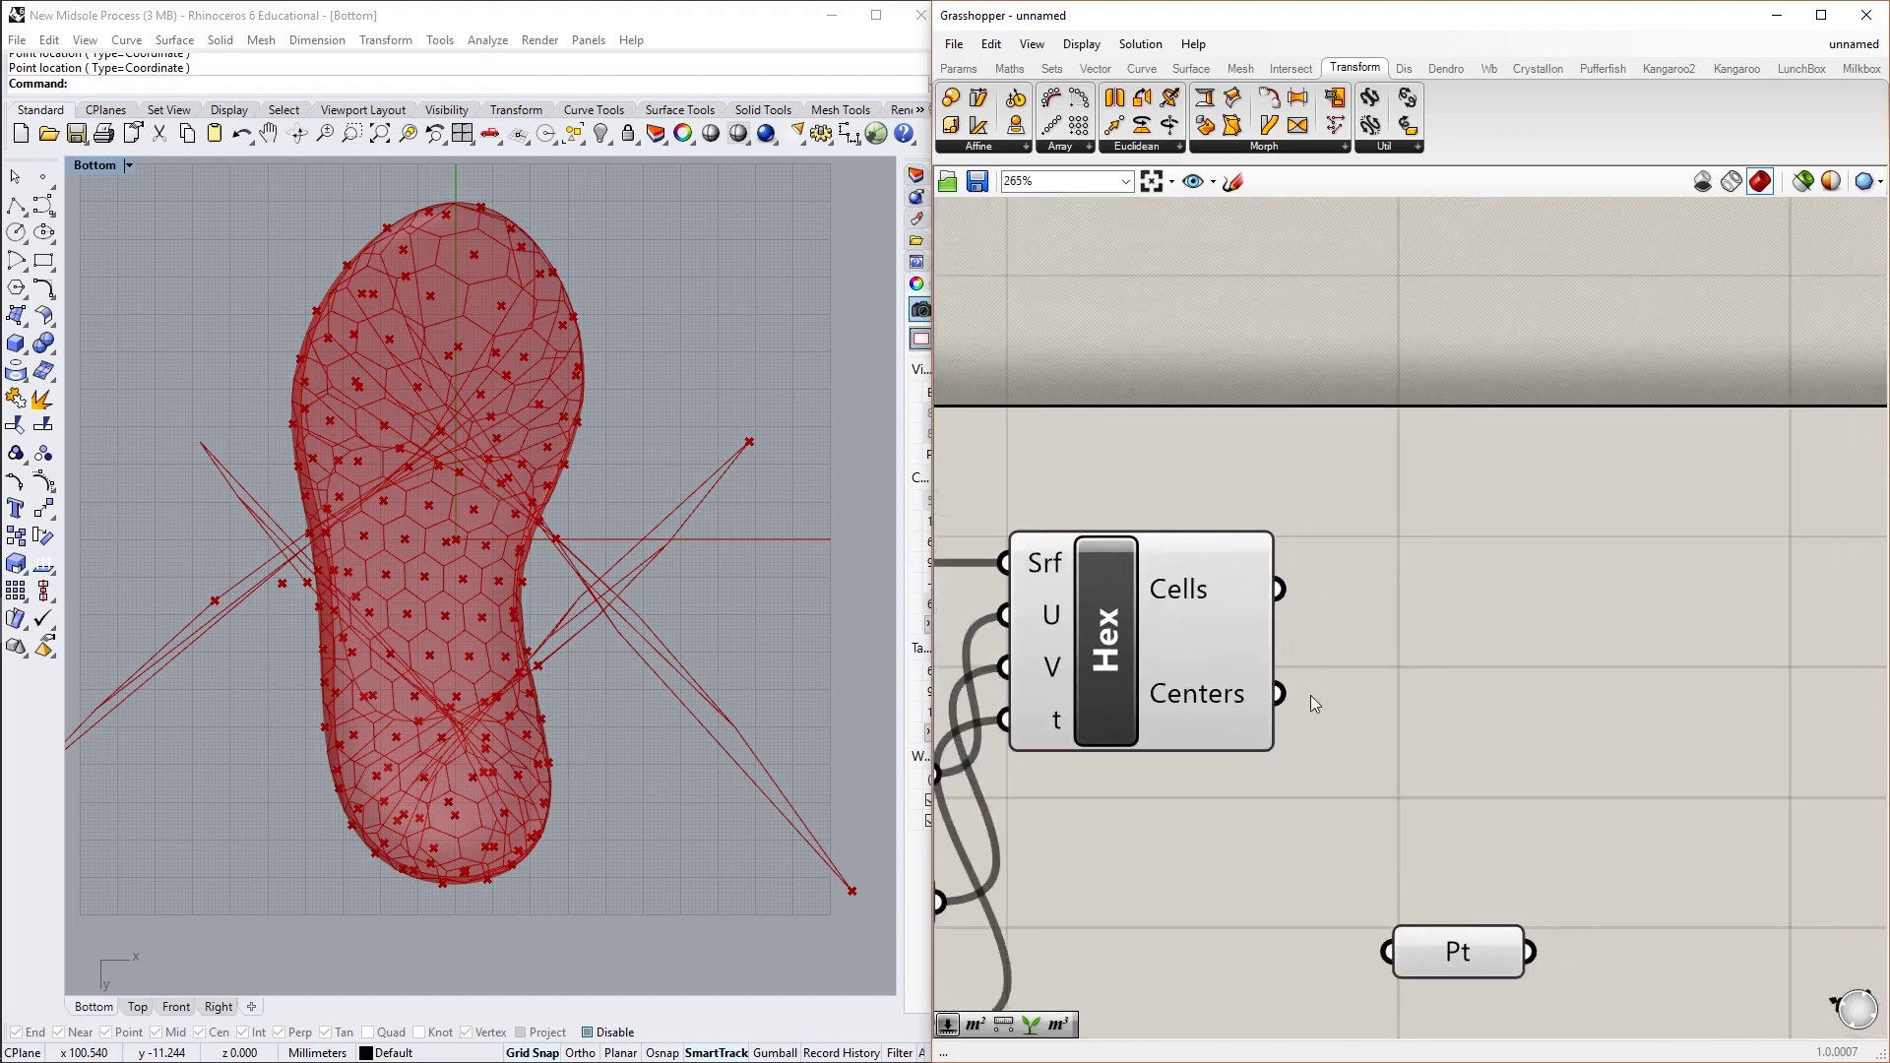
{"action": "scroll", "coordinate": [1308, 694], "scroll_direction": "up", "scroll_amount": 3}
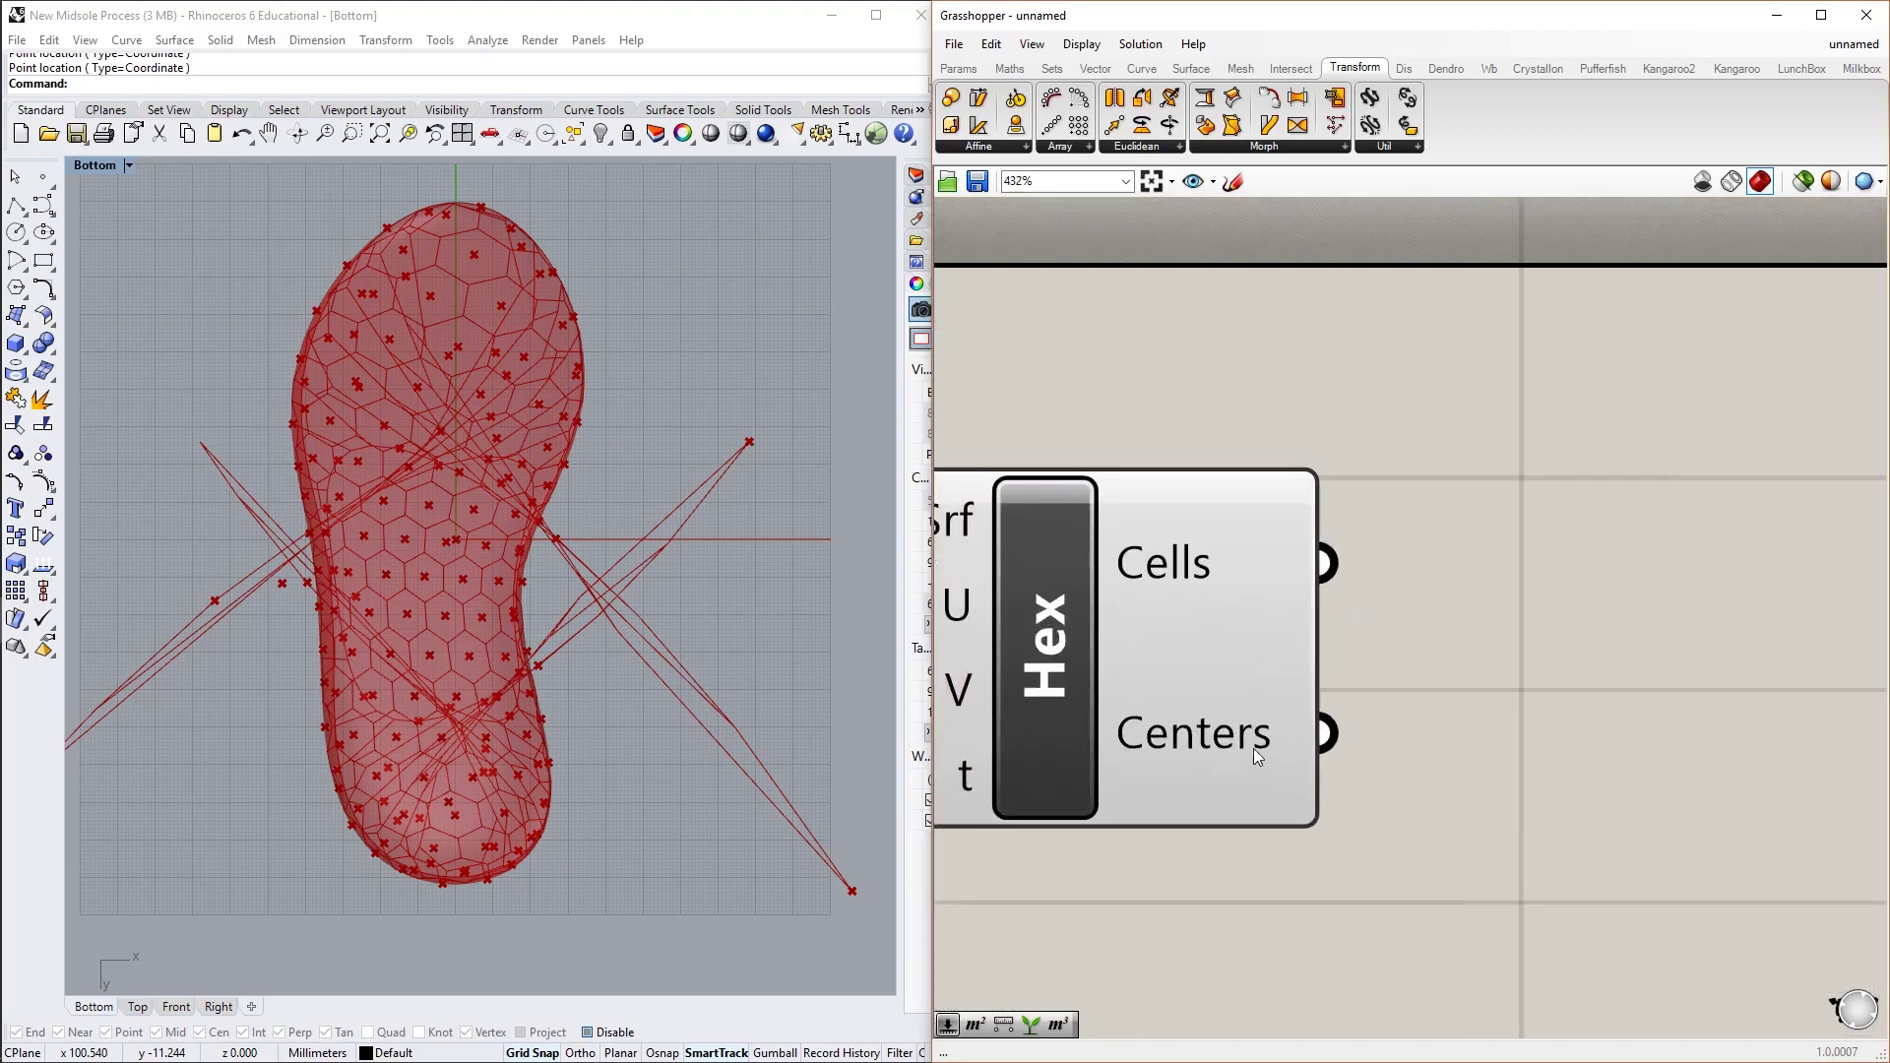
{"action": "right_click_drag", "start_coordinate": [1254, 748], "coordinate": [1300, 705]}
{"action": "scroll", "coordinate": [1319, 716], "scroll_direction": "down", "scroll_amount": 1}
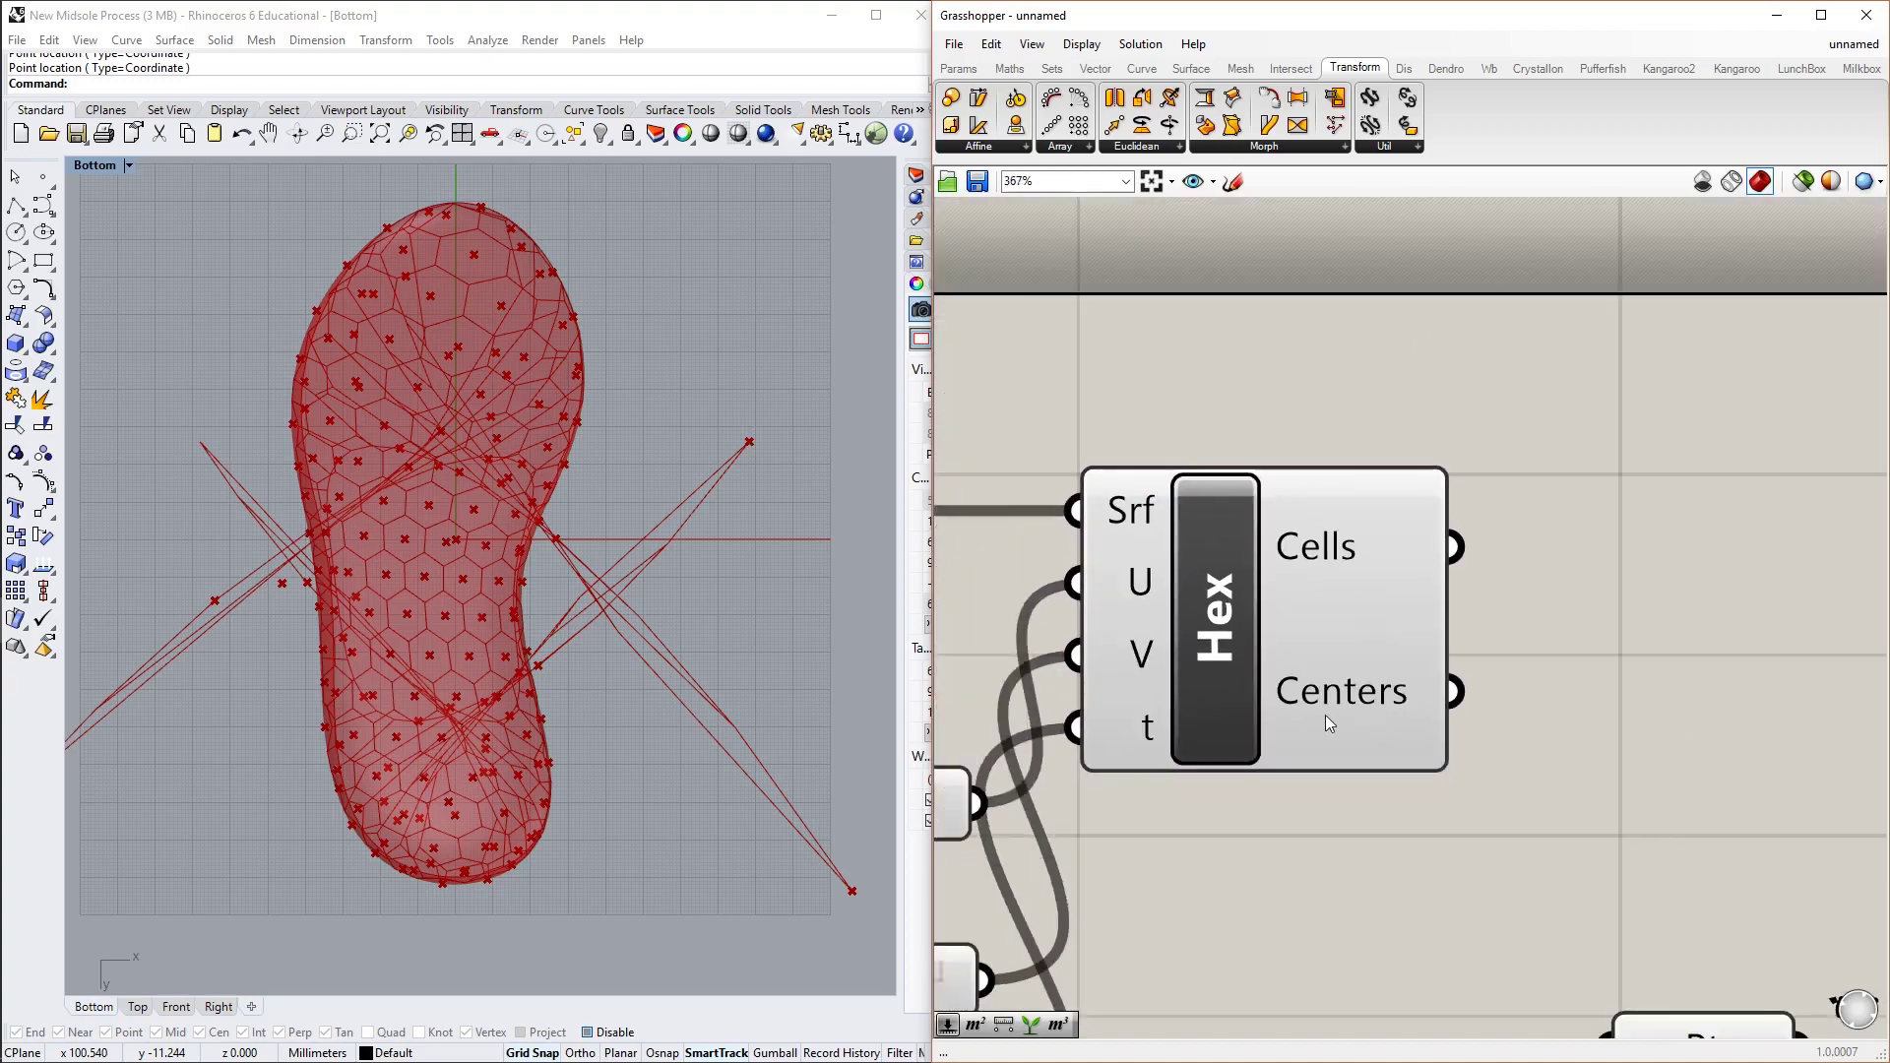
{"action": "scroll", "coordinate": [1324, 711], "scroll_direction": "up", "scroll_amount": 2}
{"action": "scroll", "coordinate": [1309, 696], "scroll_direction": "down", "scroll_amount": 1}
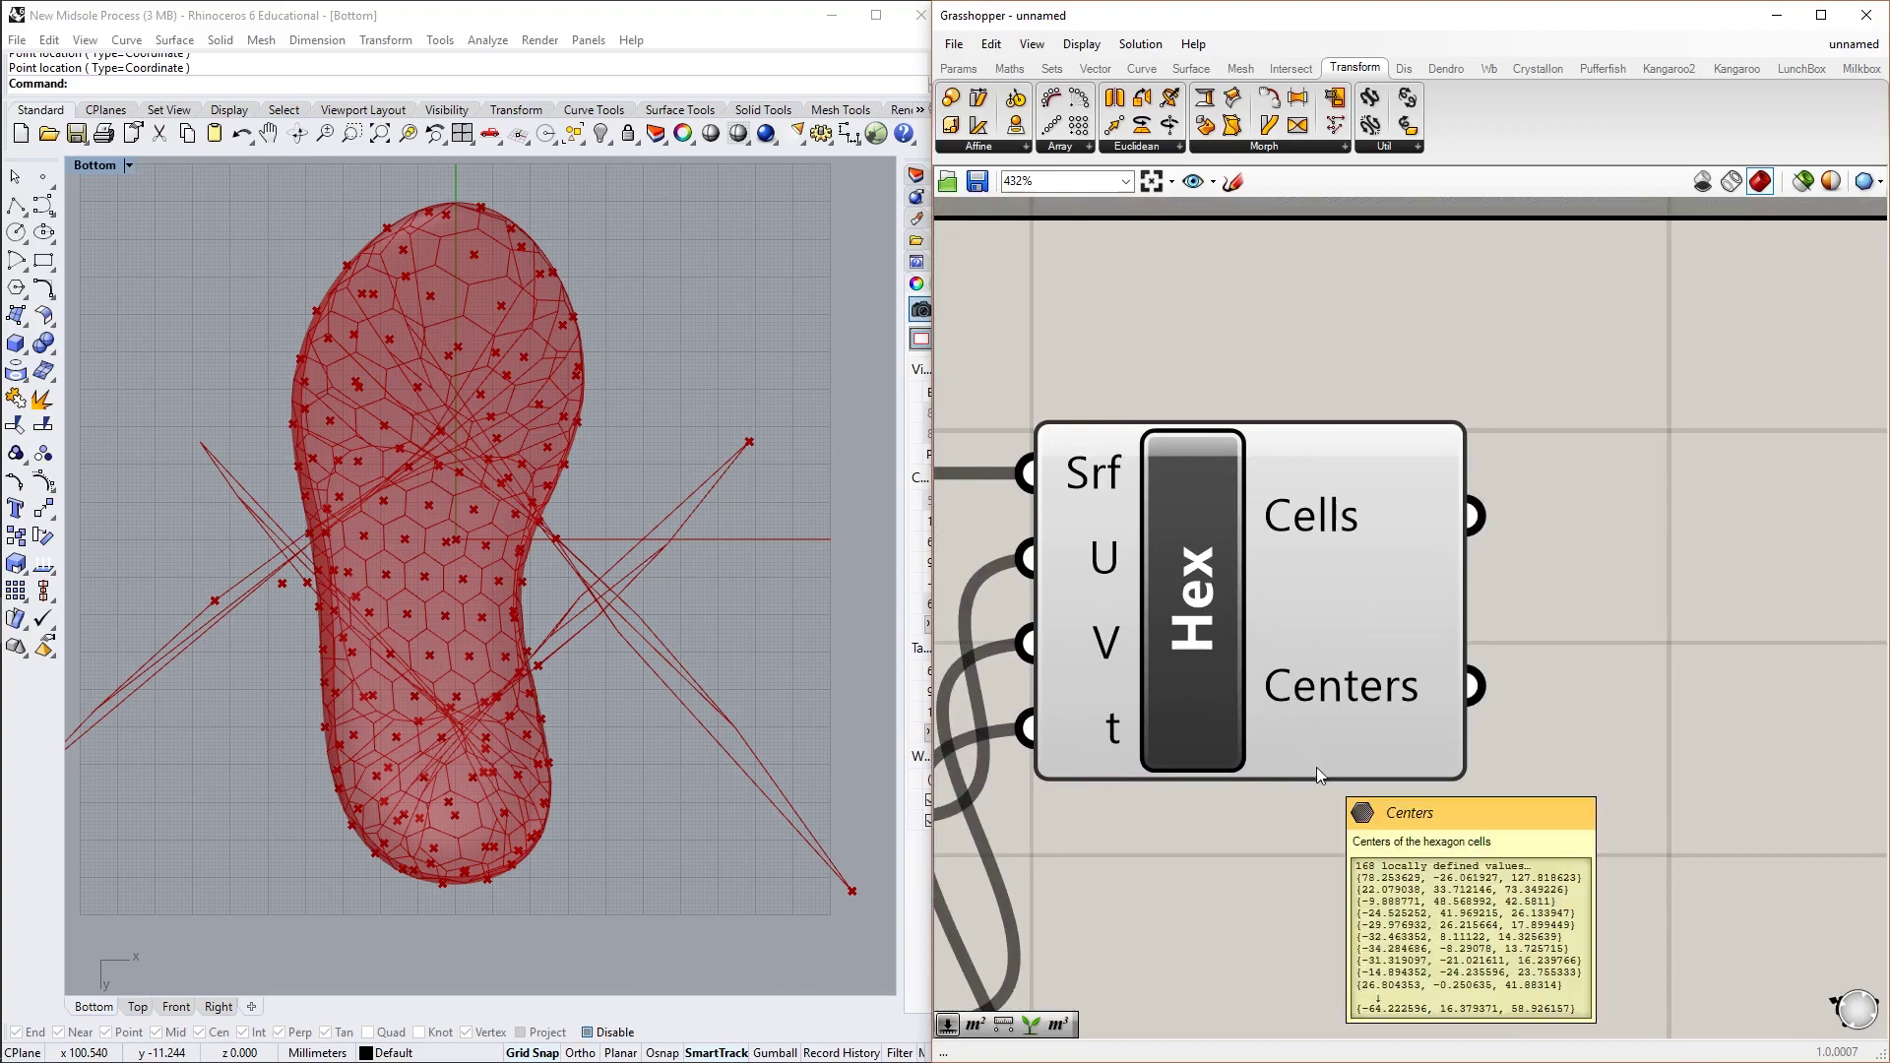
{"action": "right_click_drag", "start_coordinate": [1315, 766], "coordinate": [1293, 612]}
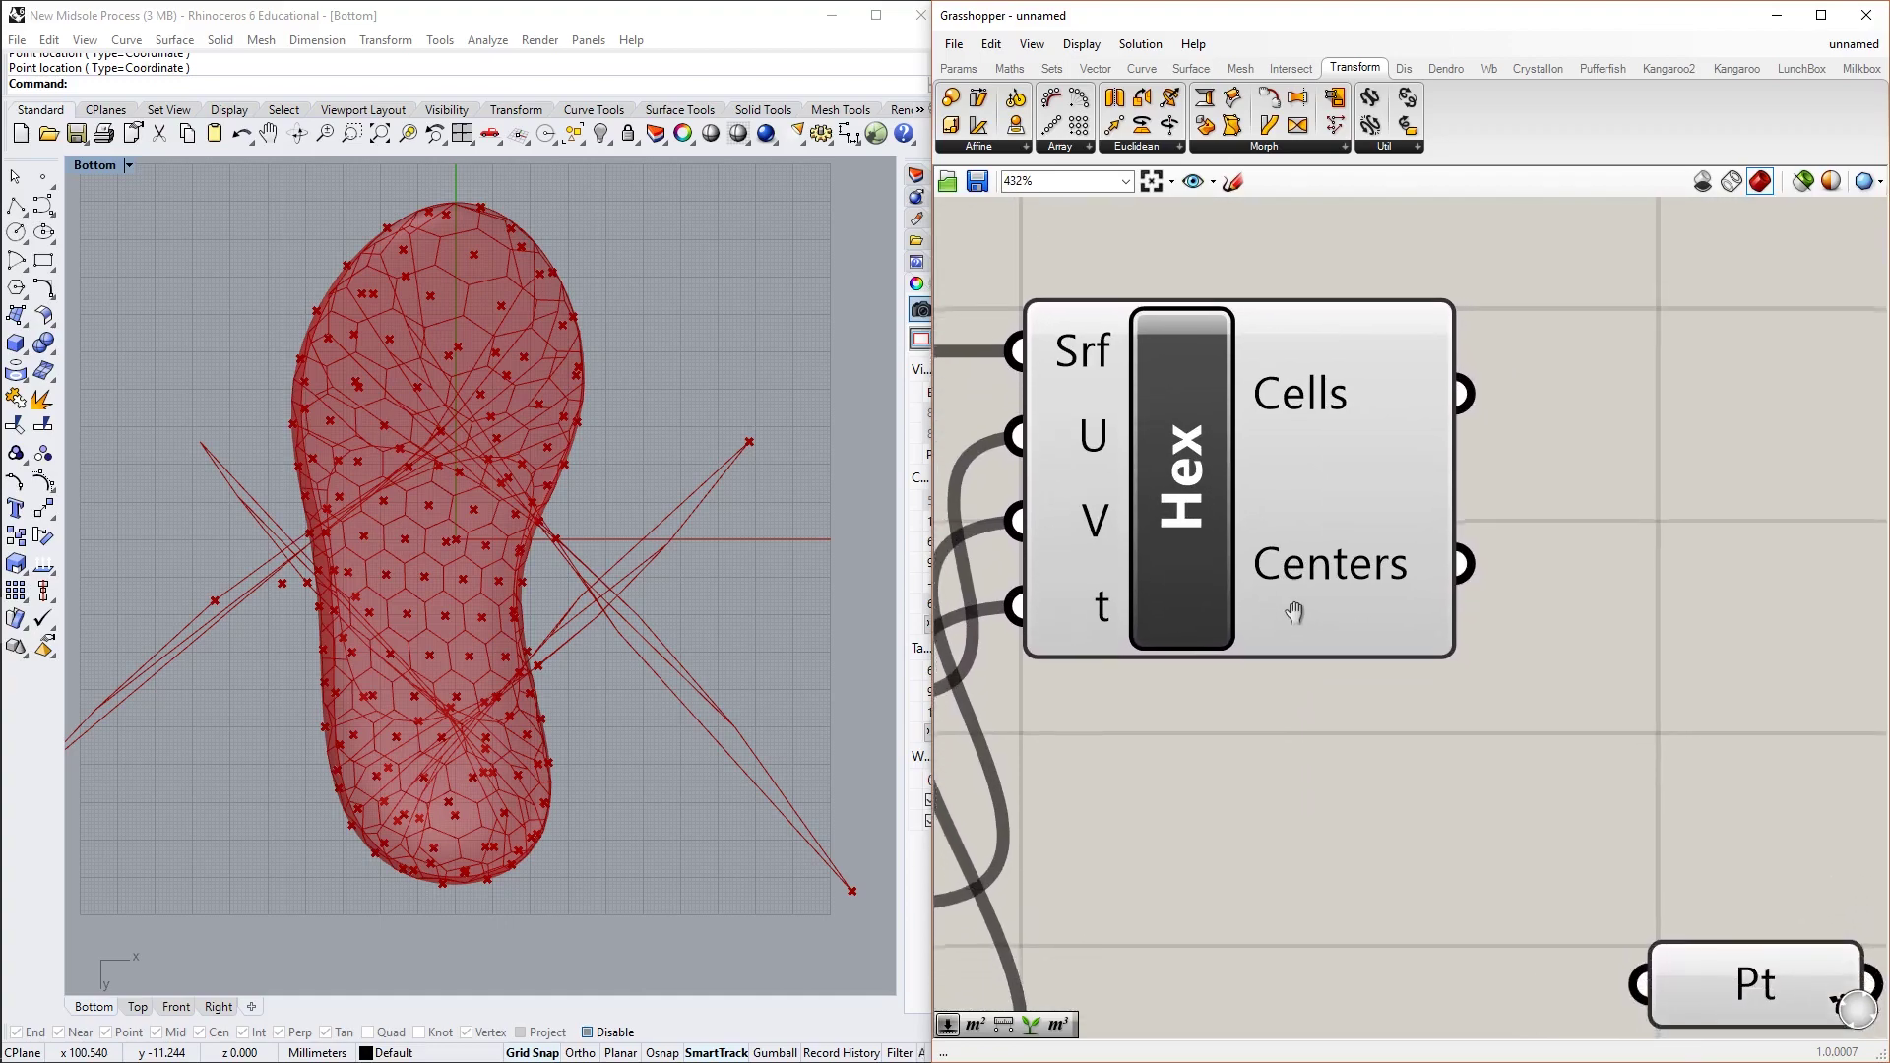
{"action": "scroll", "coordinate": [1293, 612], "scroll_direction": "down", "scroll_amount": 3}
{"action": "right_click_drag", "start_coordinate": [1477, 721], "coordinate": [1378, 752]}
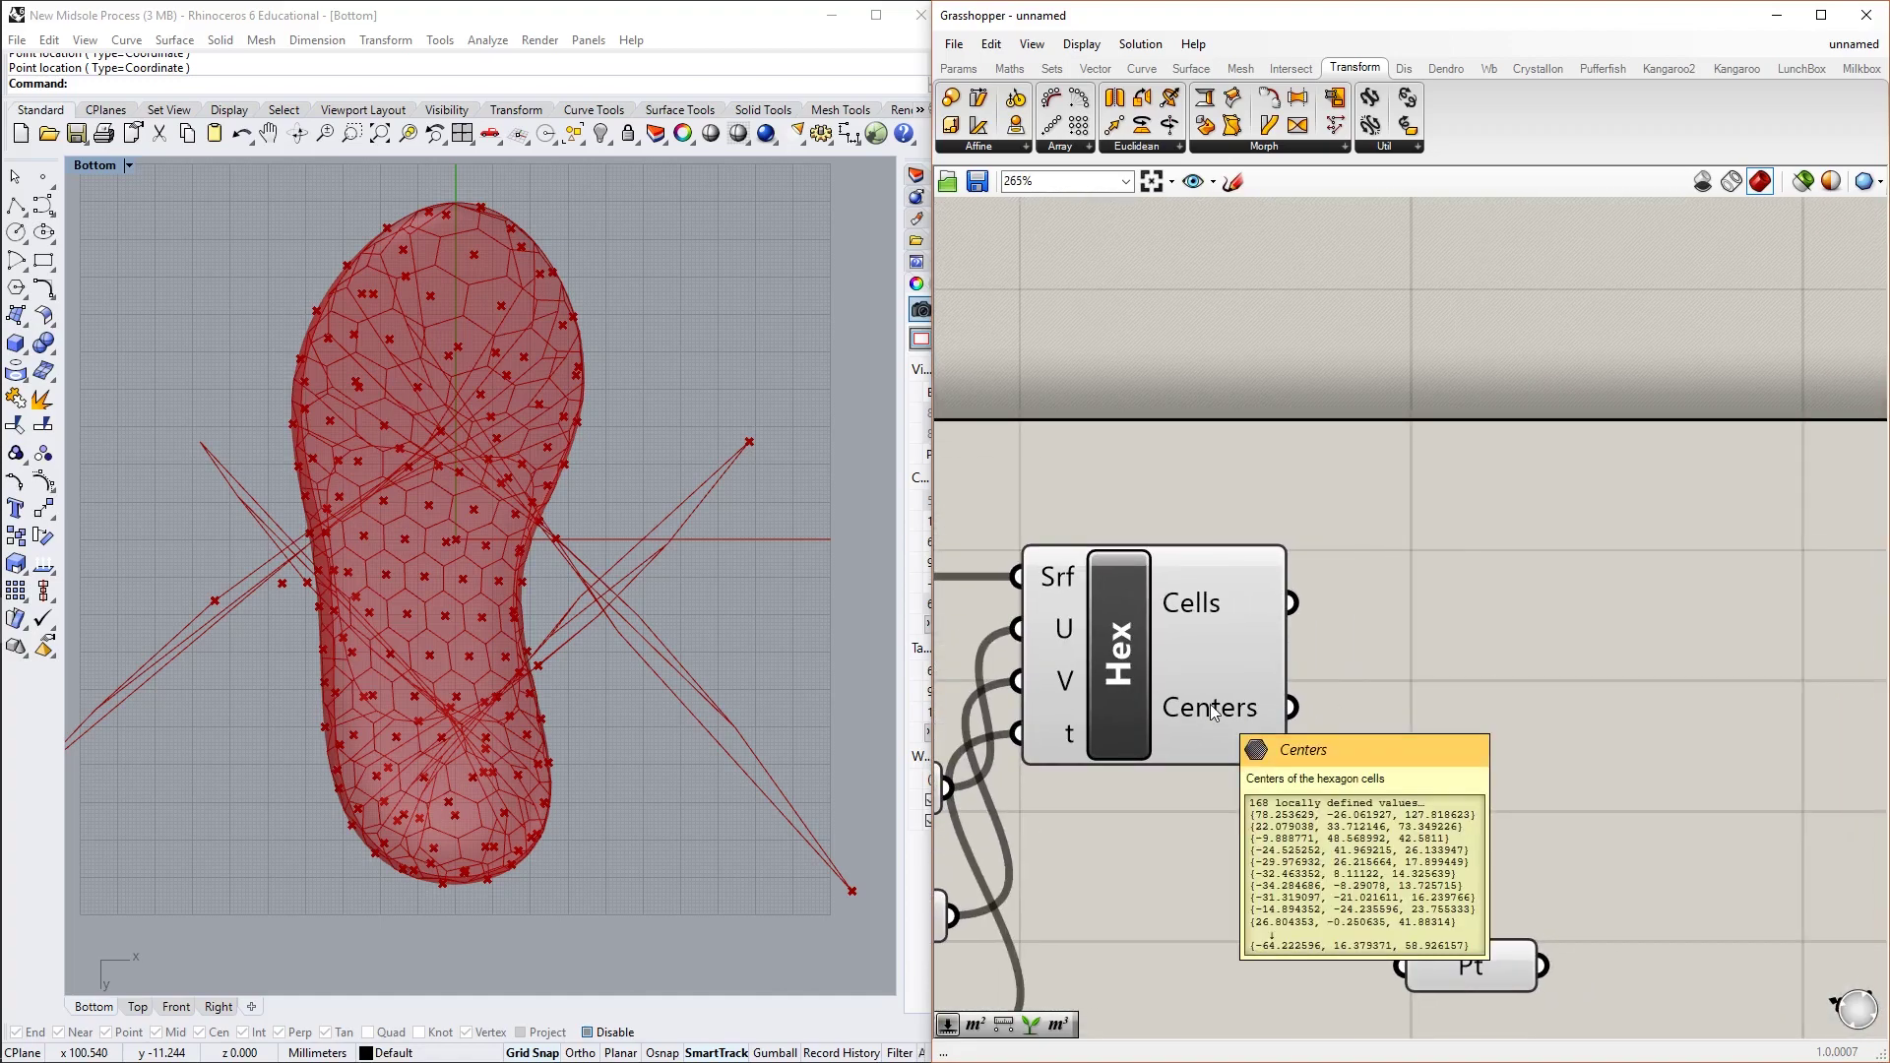
Add a Panel wired to the Hex component's Centers output and make it taller to show more coordinates
{"action": "double_click", "coordinate": [1409, 721]}
{"action": "type", "text": "panel"}
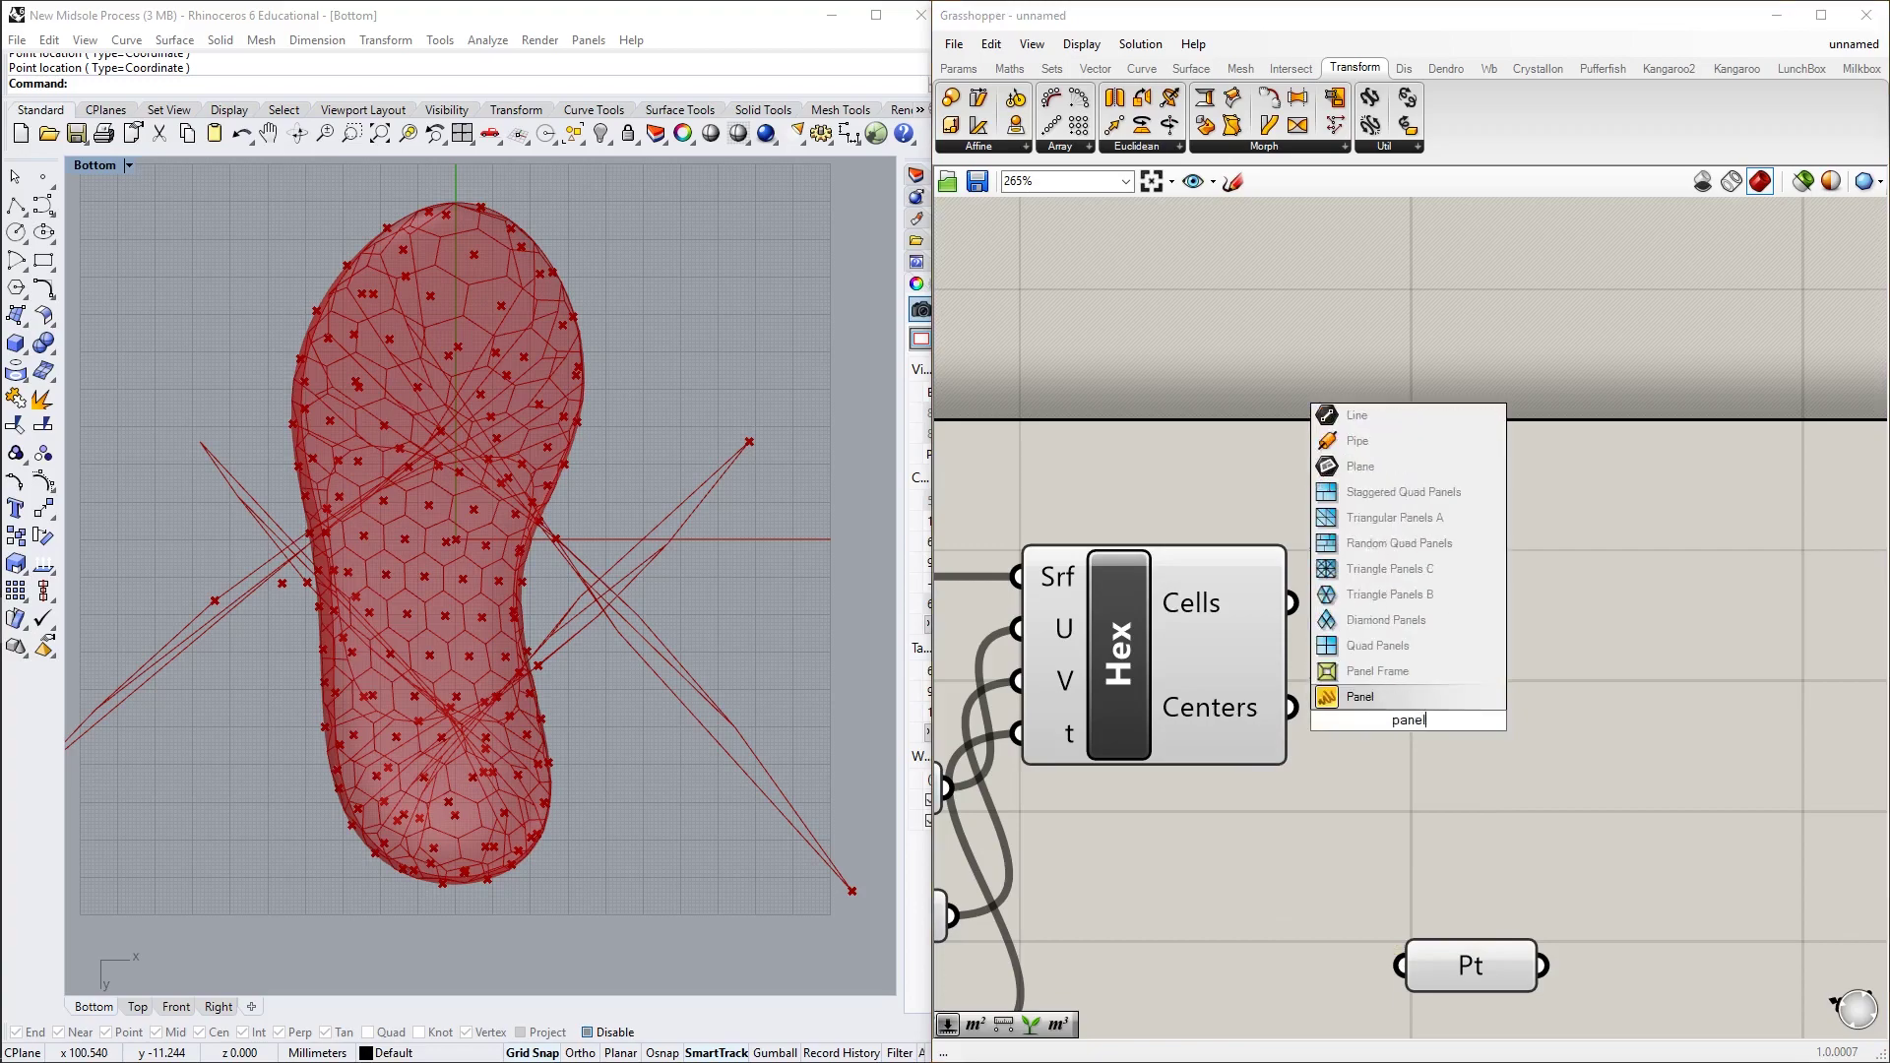
{"action": "key", "text": "Return"}
{"action": "left_click_drag", "start_coordinate": [1385, 715], "coordinate": [1740, 773]}
{"action": "left_click_drag", "start_coordinate": [1292, 707], "coordinate": [1510, 783]}
{"action": "right_click_drag", "start_coordinate": [1492, 788], "coordinate": [1295, 634]}
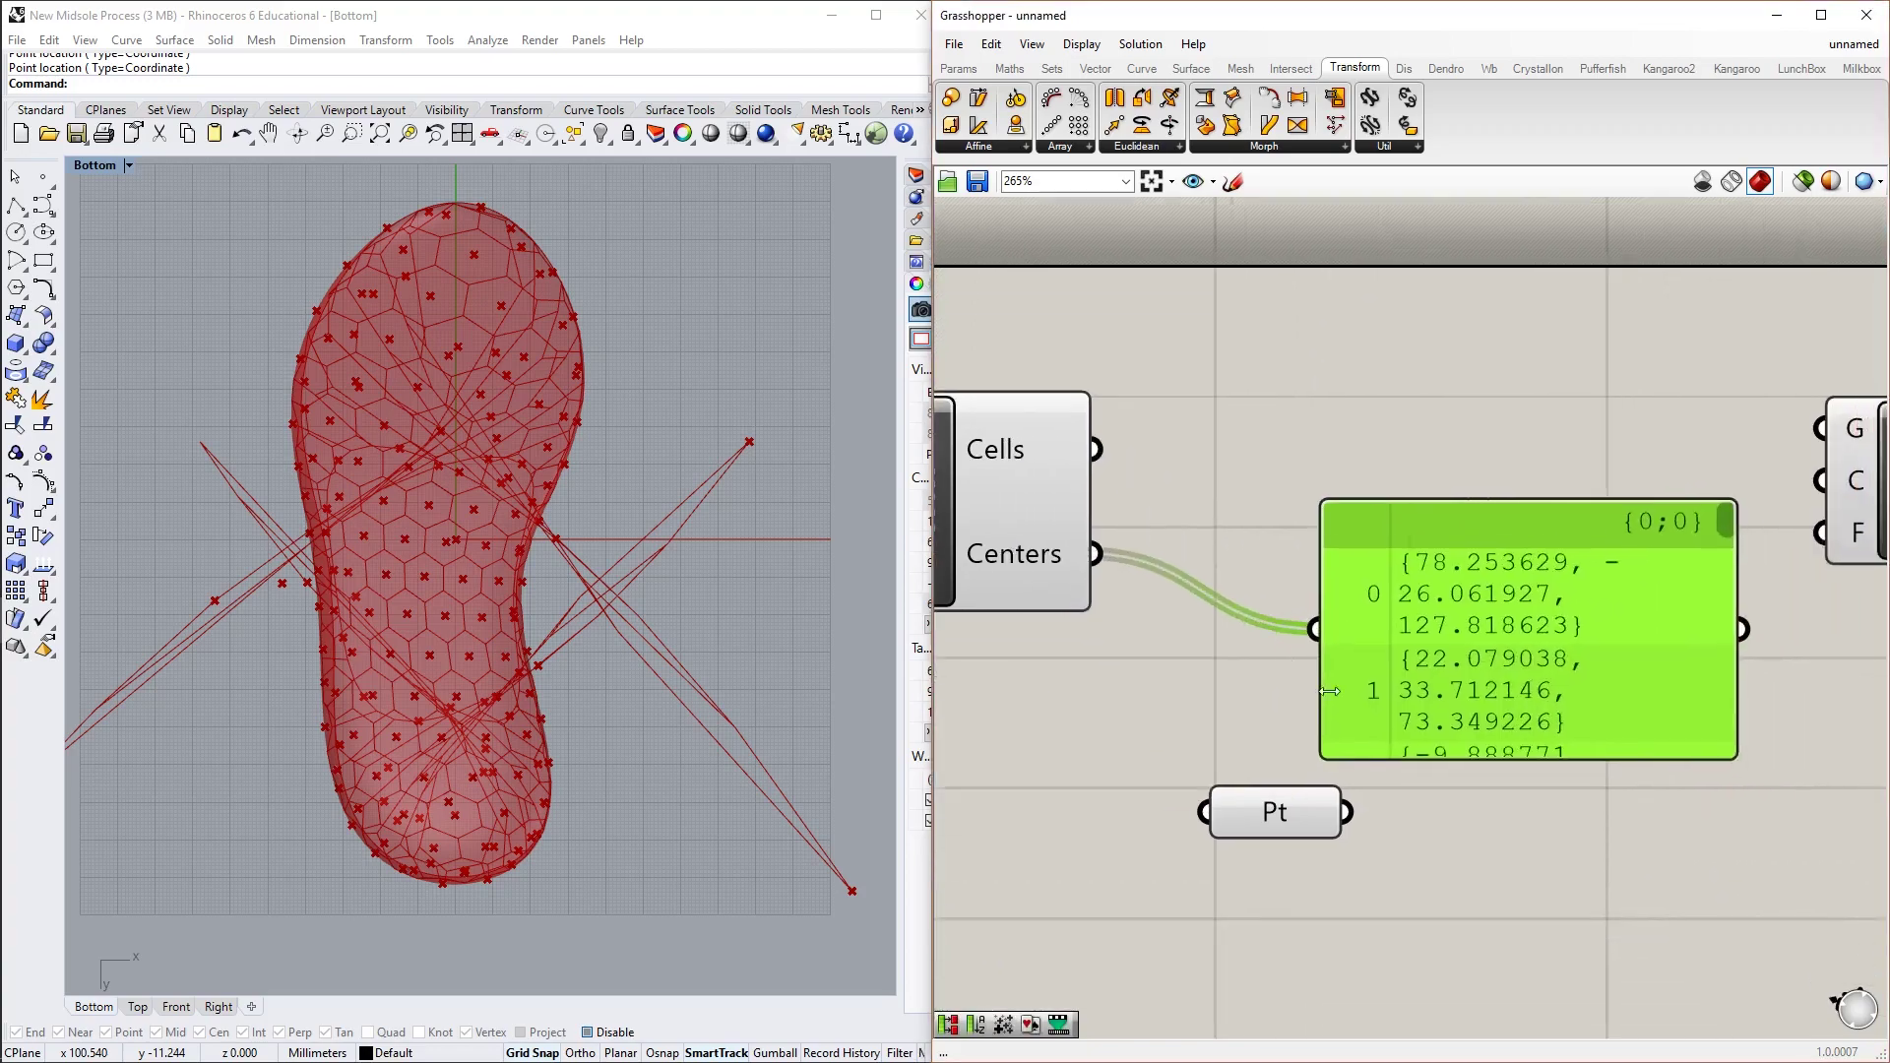
{"action": "left_click_drag", "start_coordinate": [1484, 760], "coordinate": [1485, 989]}
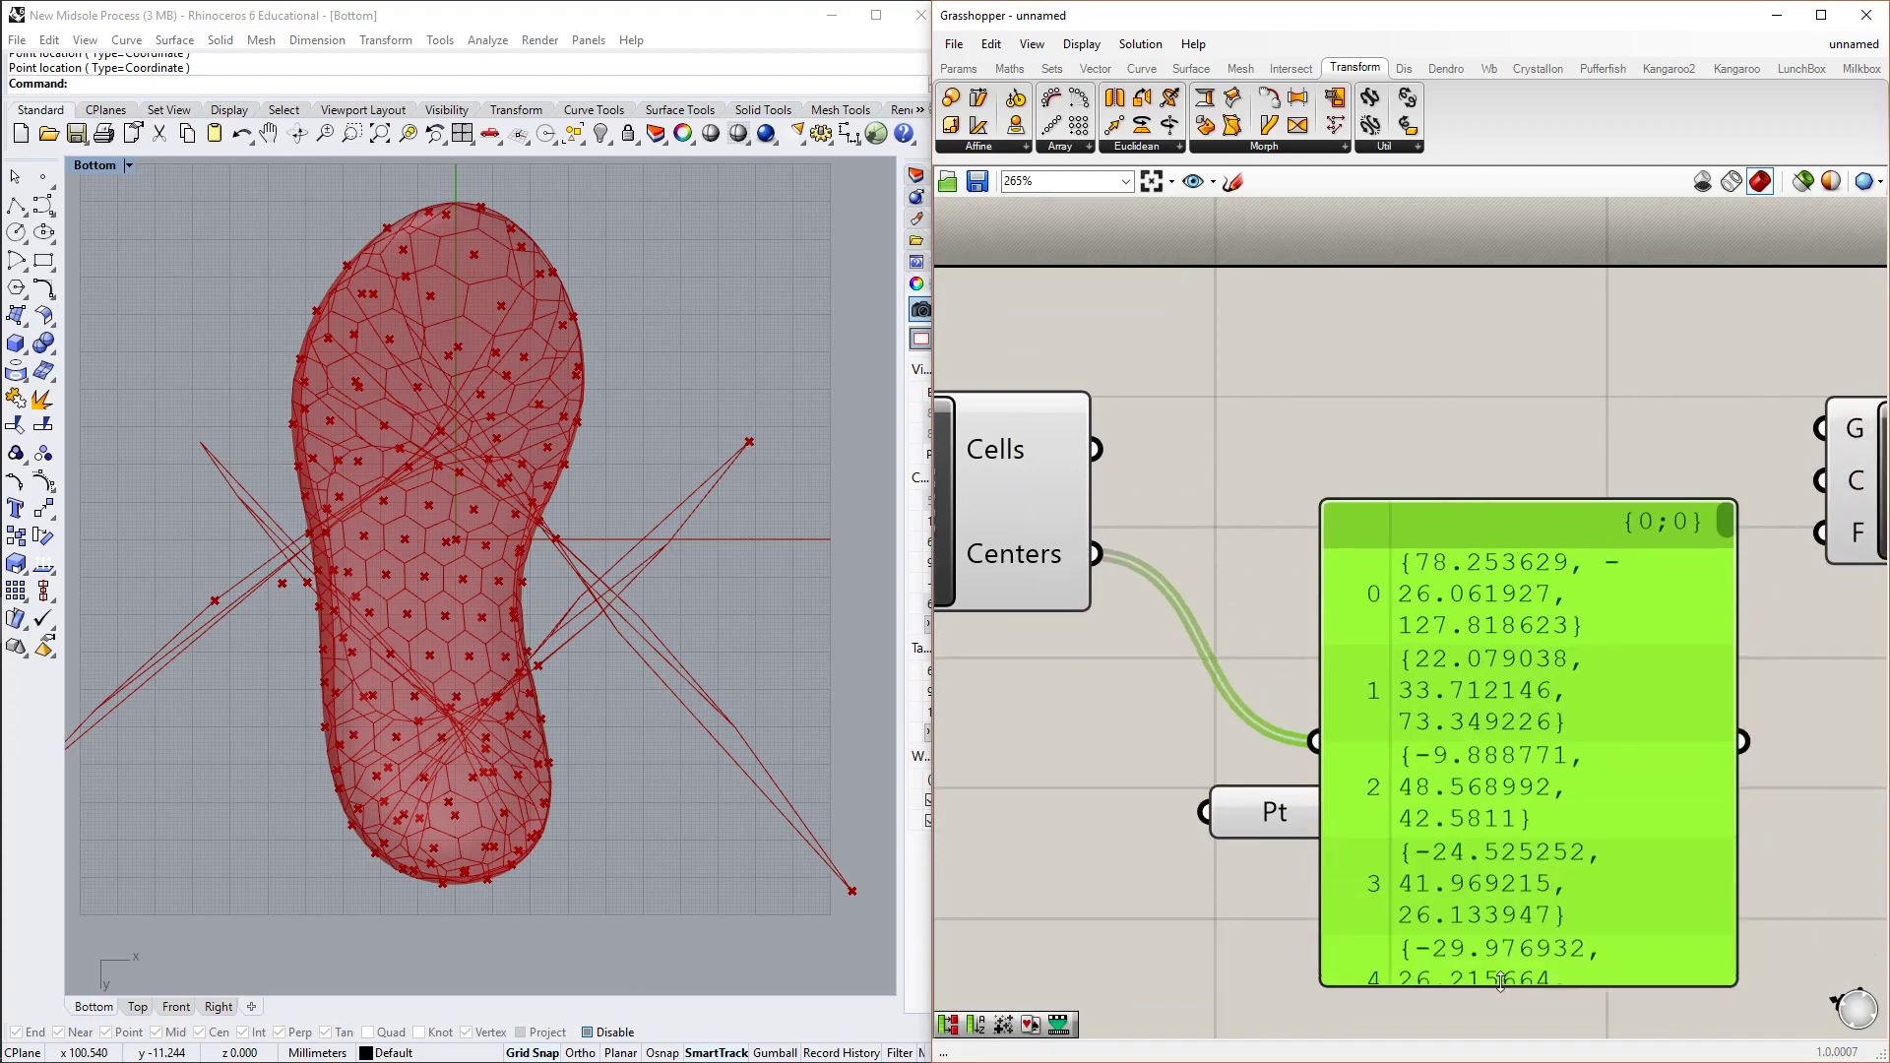
{"action": "scroll", "coordinate": [1368, 734], "scroll_direction": "down", "scroll_amount": 2}
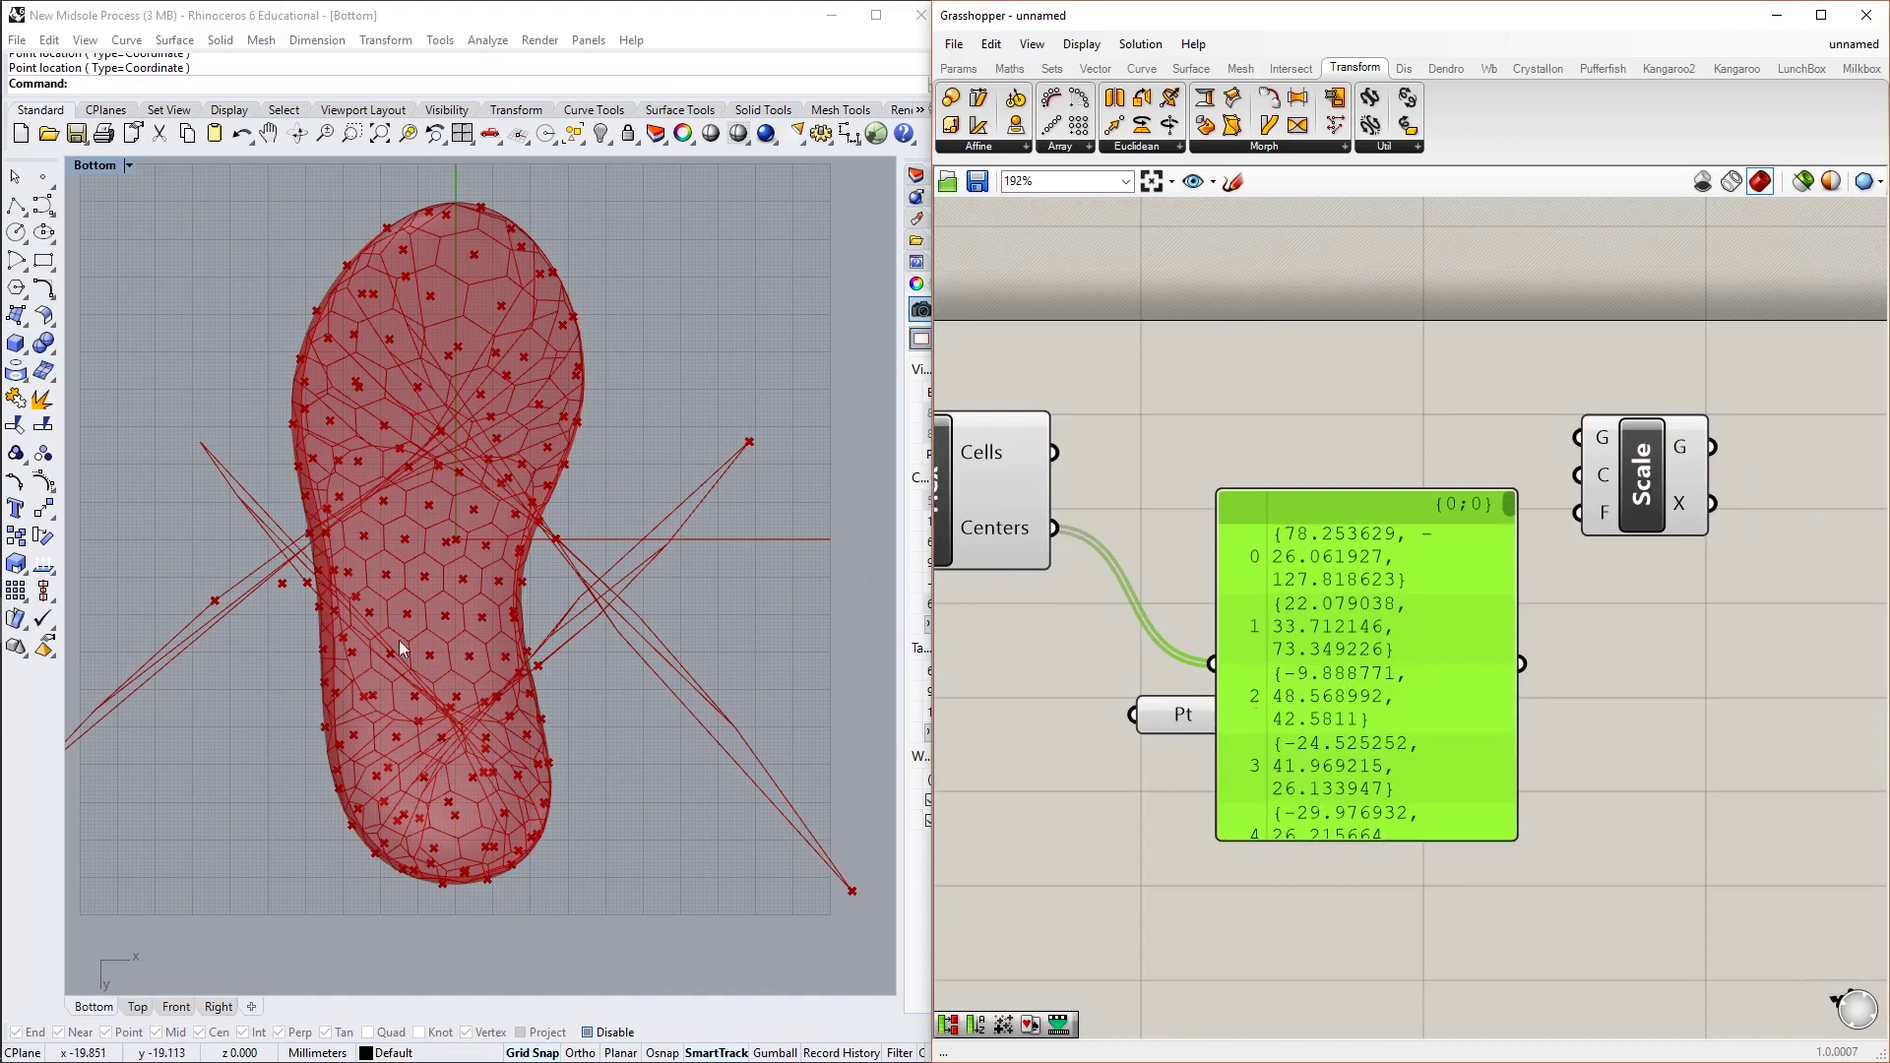
{"action": "left_click", "coordinate": [1170, 417]}
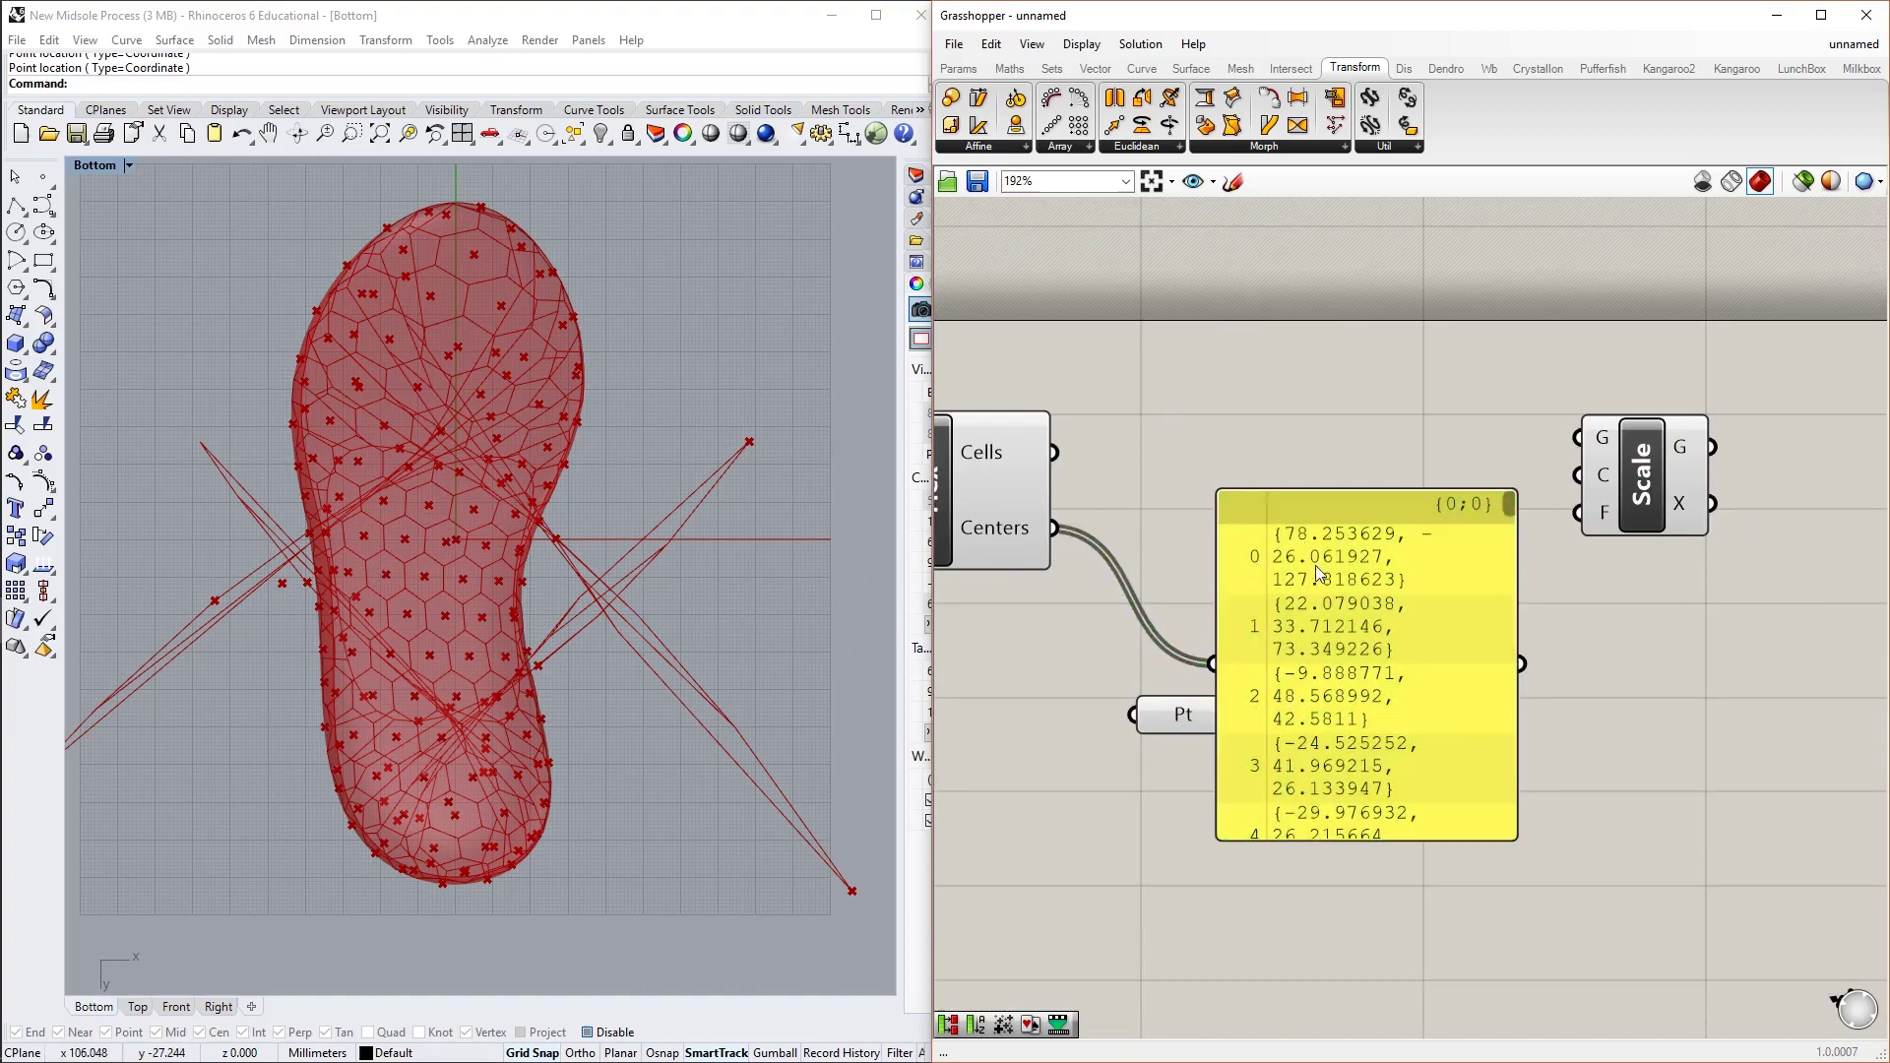
Add a second Panel wired to the Hex component's Cells output and lengthen it to list more items
{"action": "double_click", "coordinate": [1259, 384]}
{"action": "type", "text": "pan"}
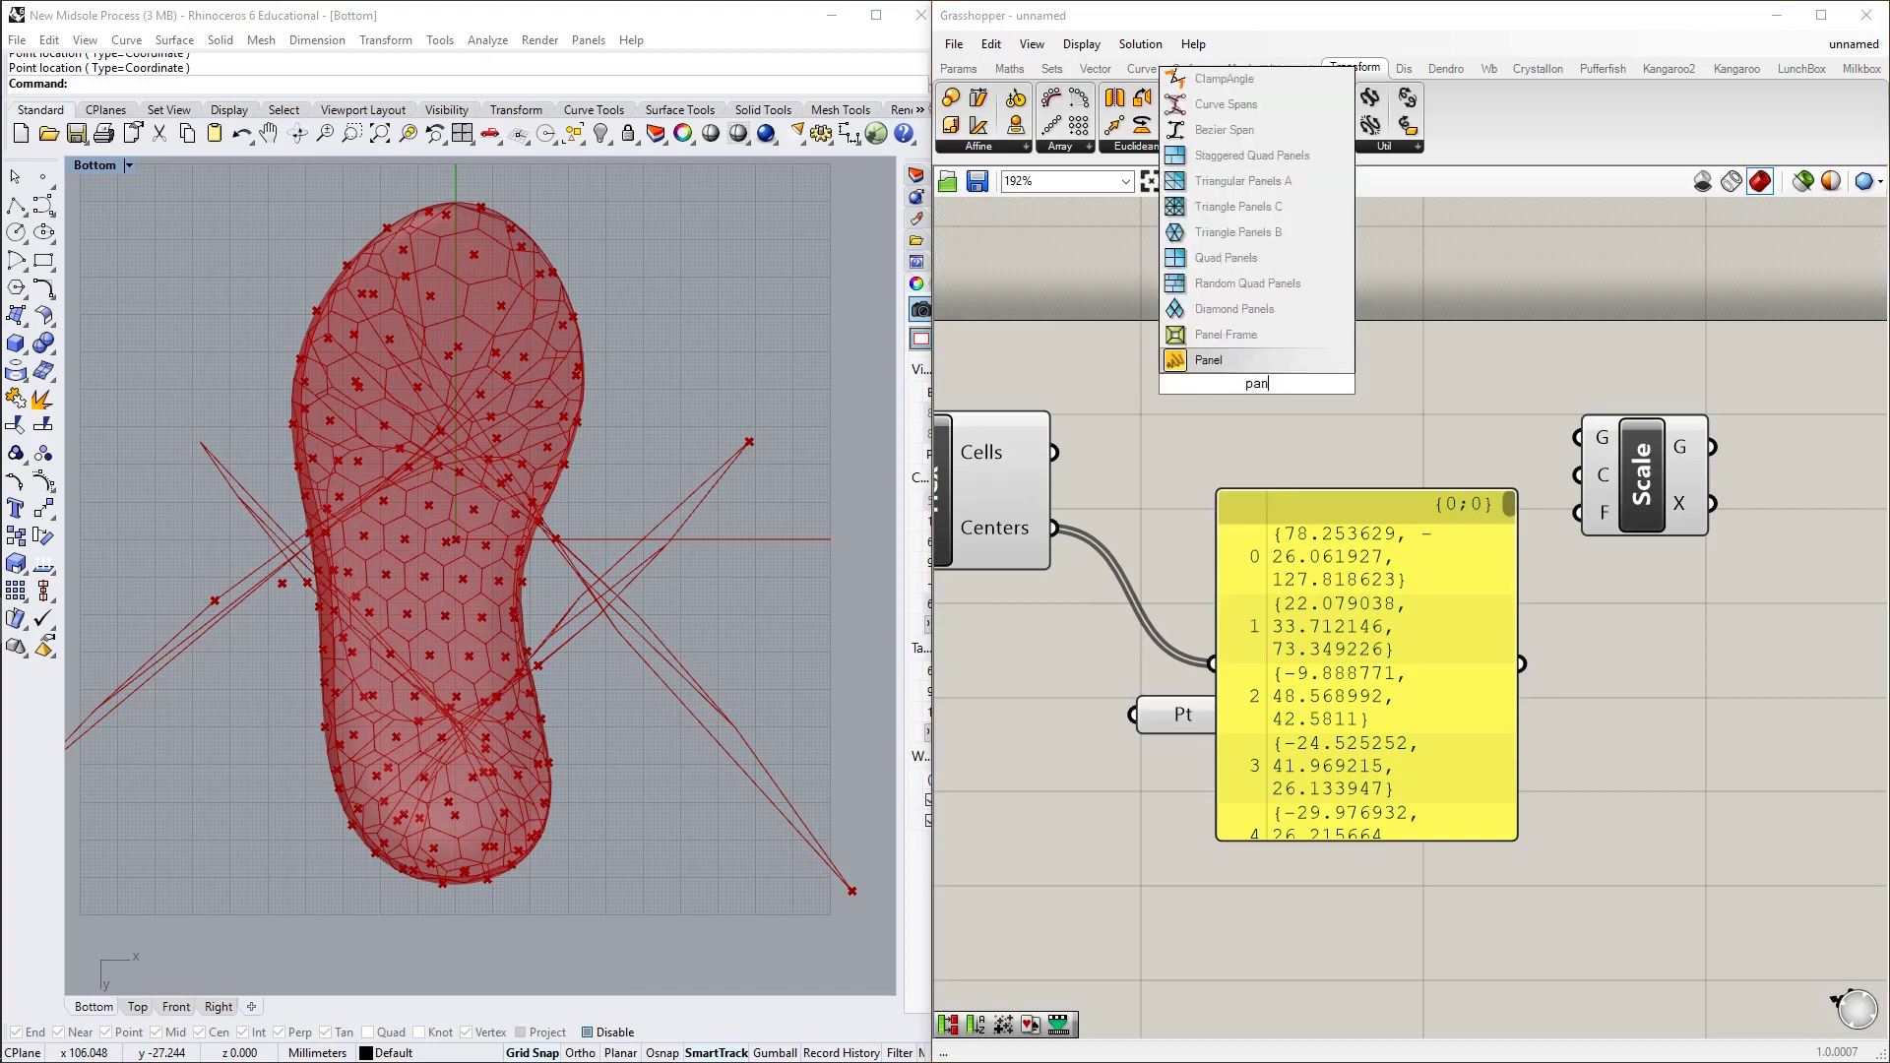
{"action": "key", "text": "Return"}
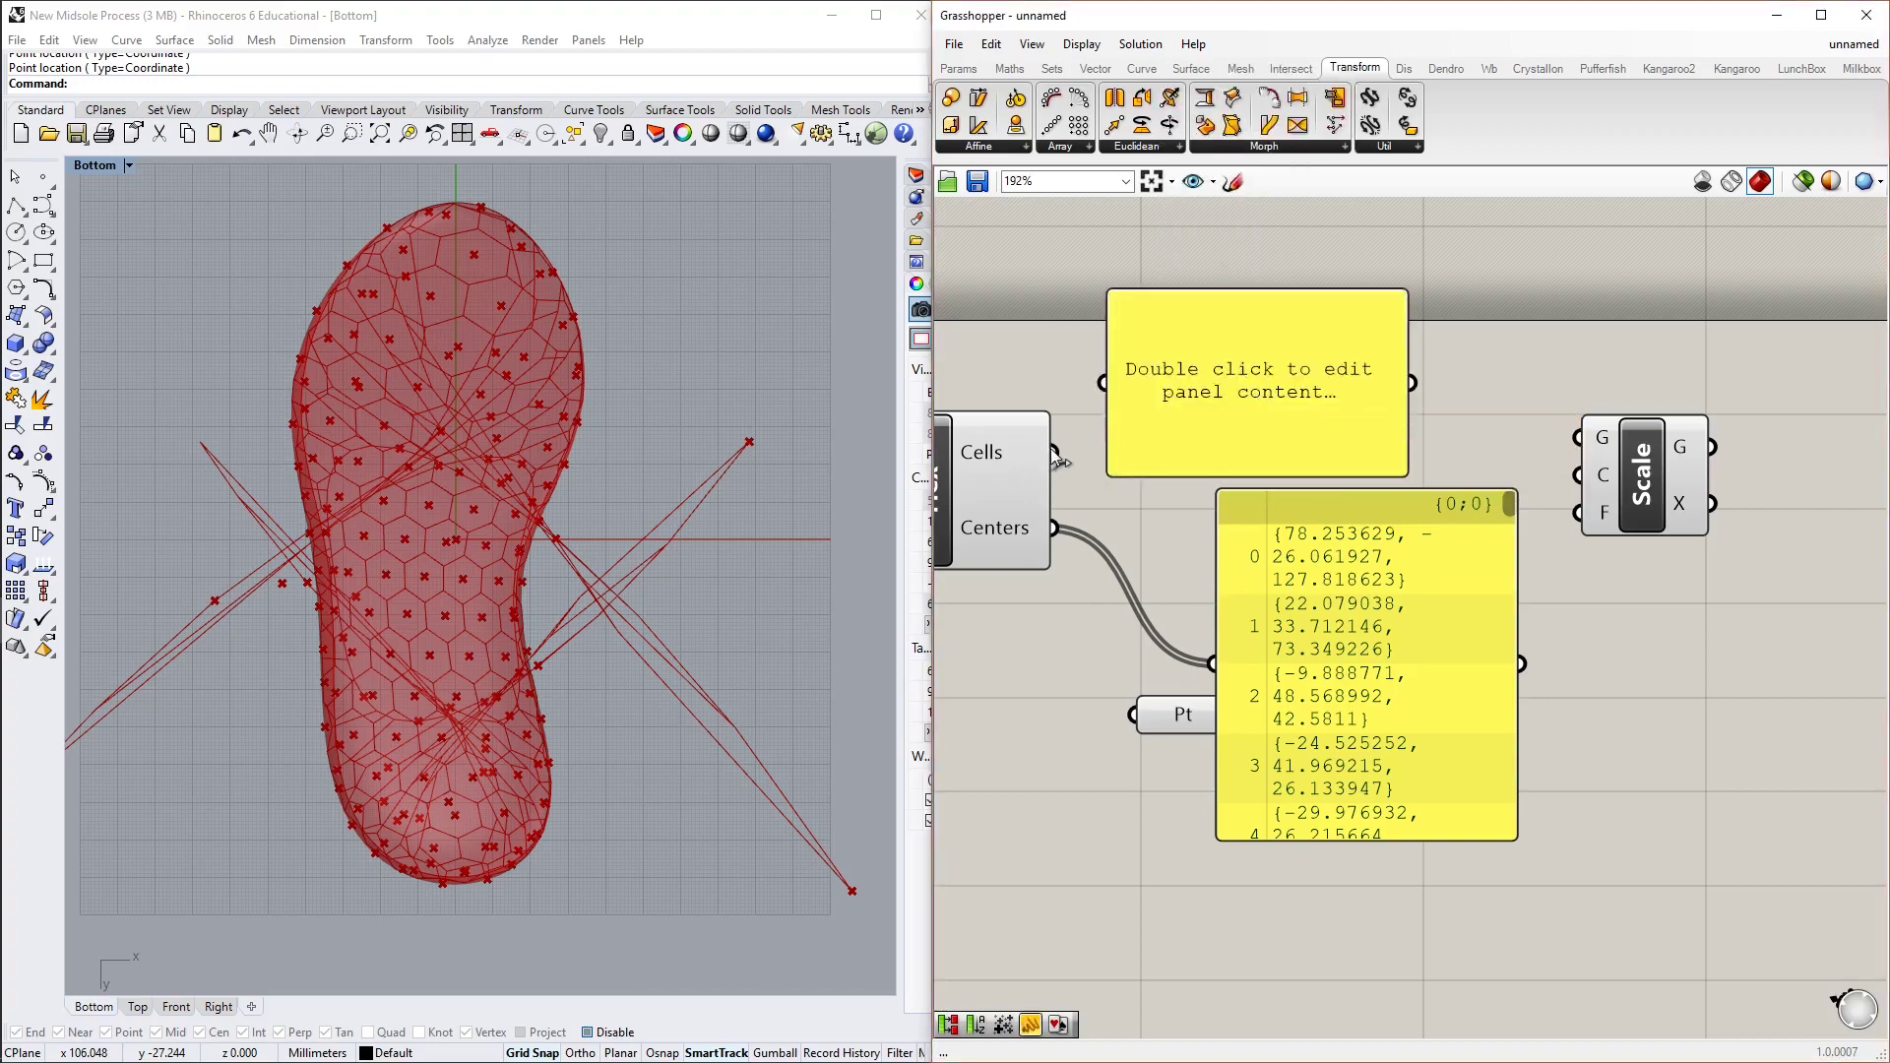
{"action": "left_click_drag", "start_coordinate": [1058, 457], "coordinate": [1119, 369]}
{"action": "left_click_drag", "start_coordinate": [1243, 478], "coordinate": [1268, 923]}
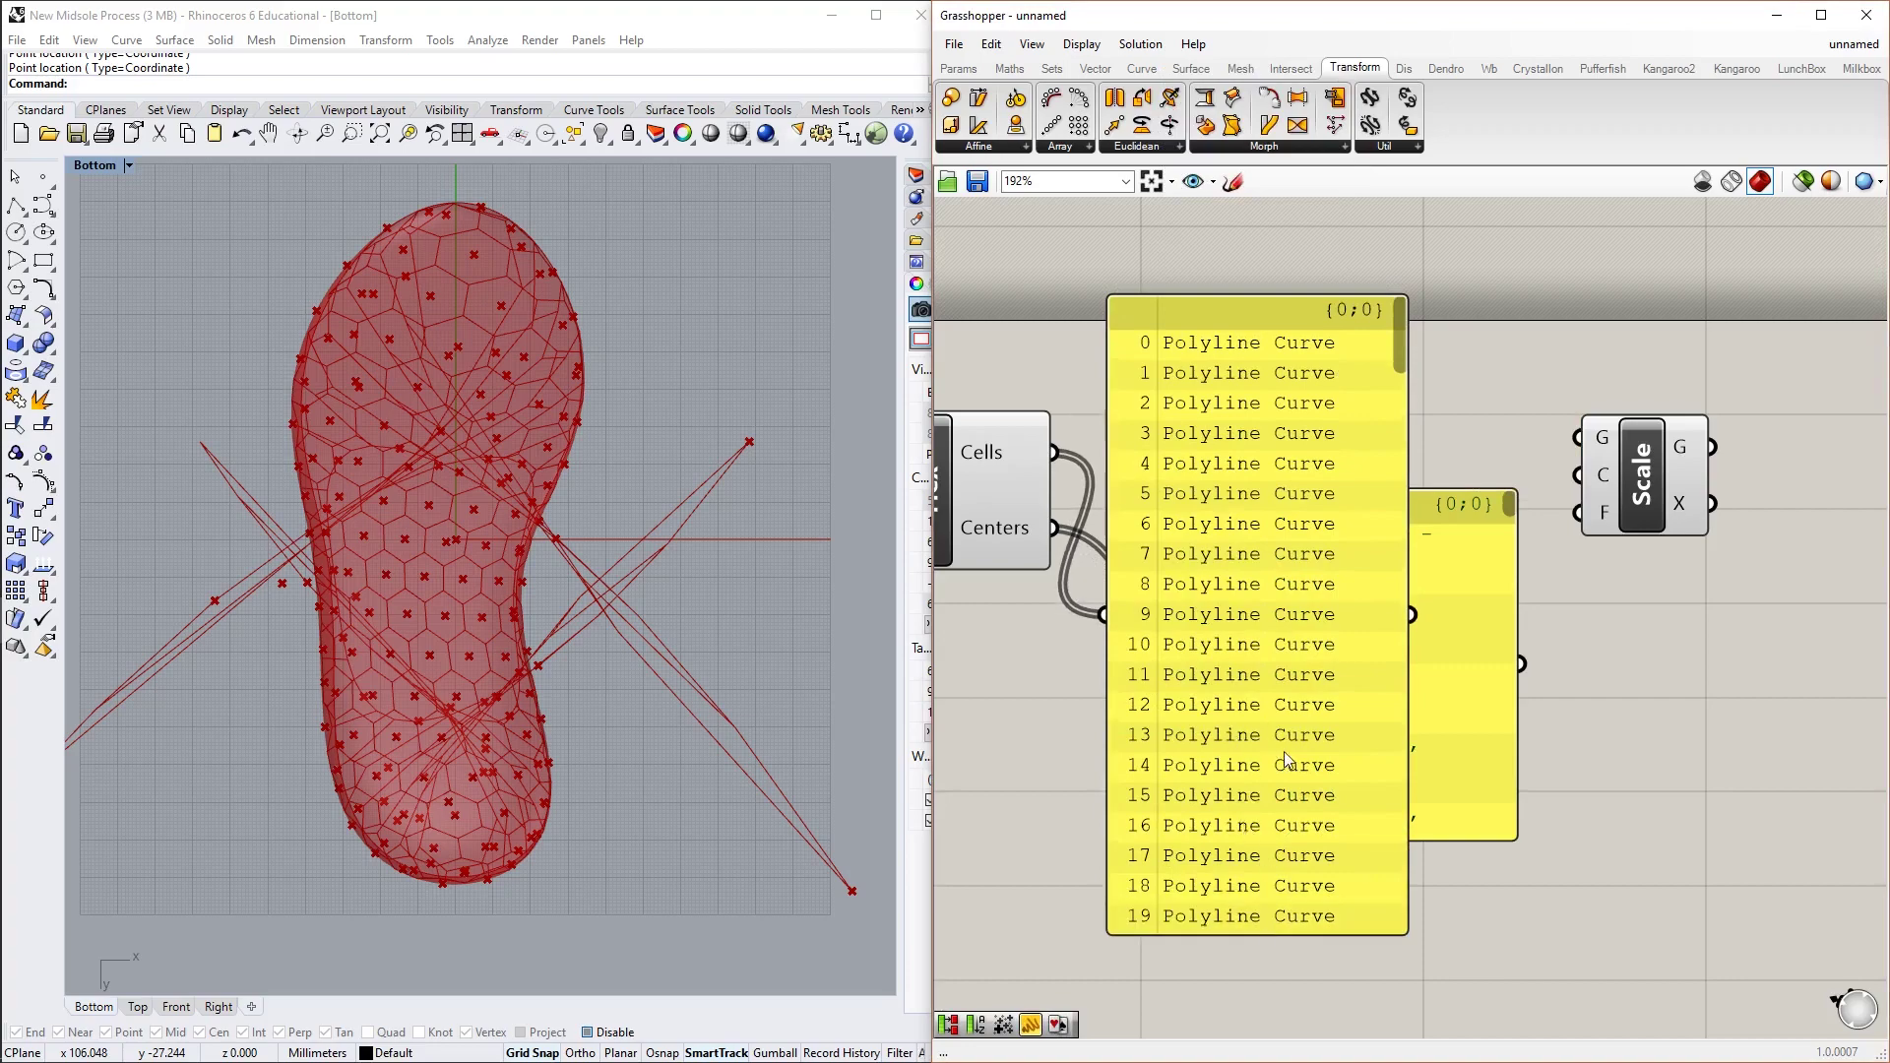
Delete the two Panels wired to the Hex component's Cells and Centers outputs
{"action": "left_click", "coordinate": [1276, 724]}
{"action": "key", "text": "Delete"}
{"action": "left_click", "coordinate": [1351, 642]}
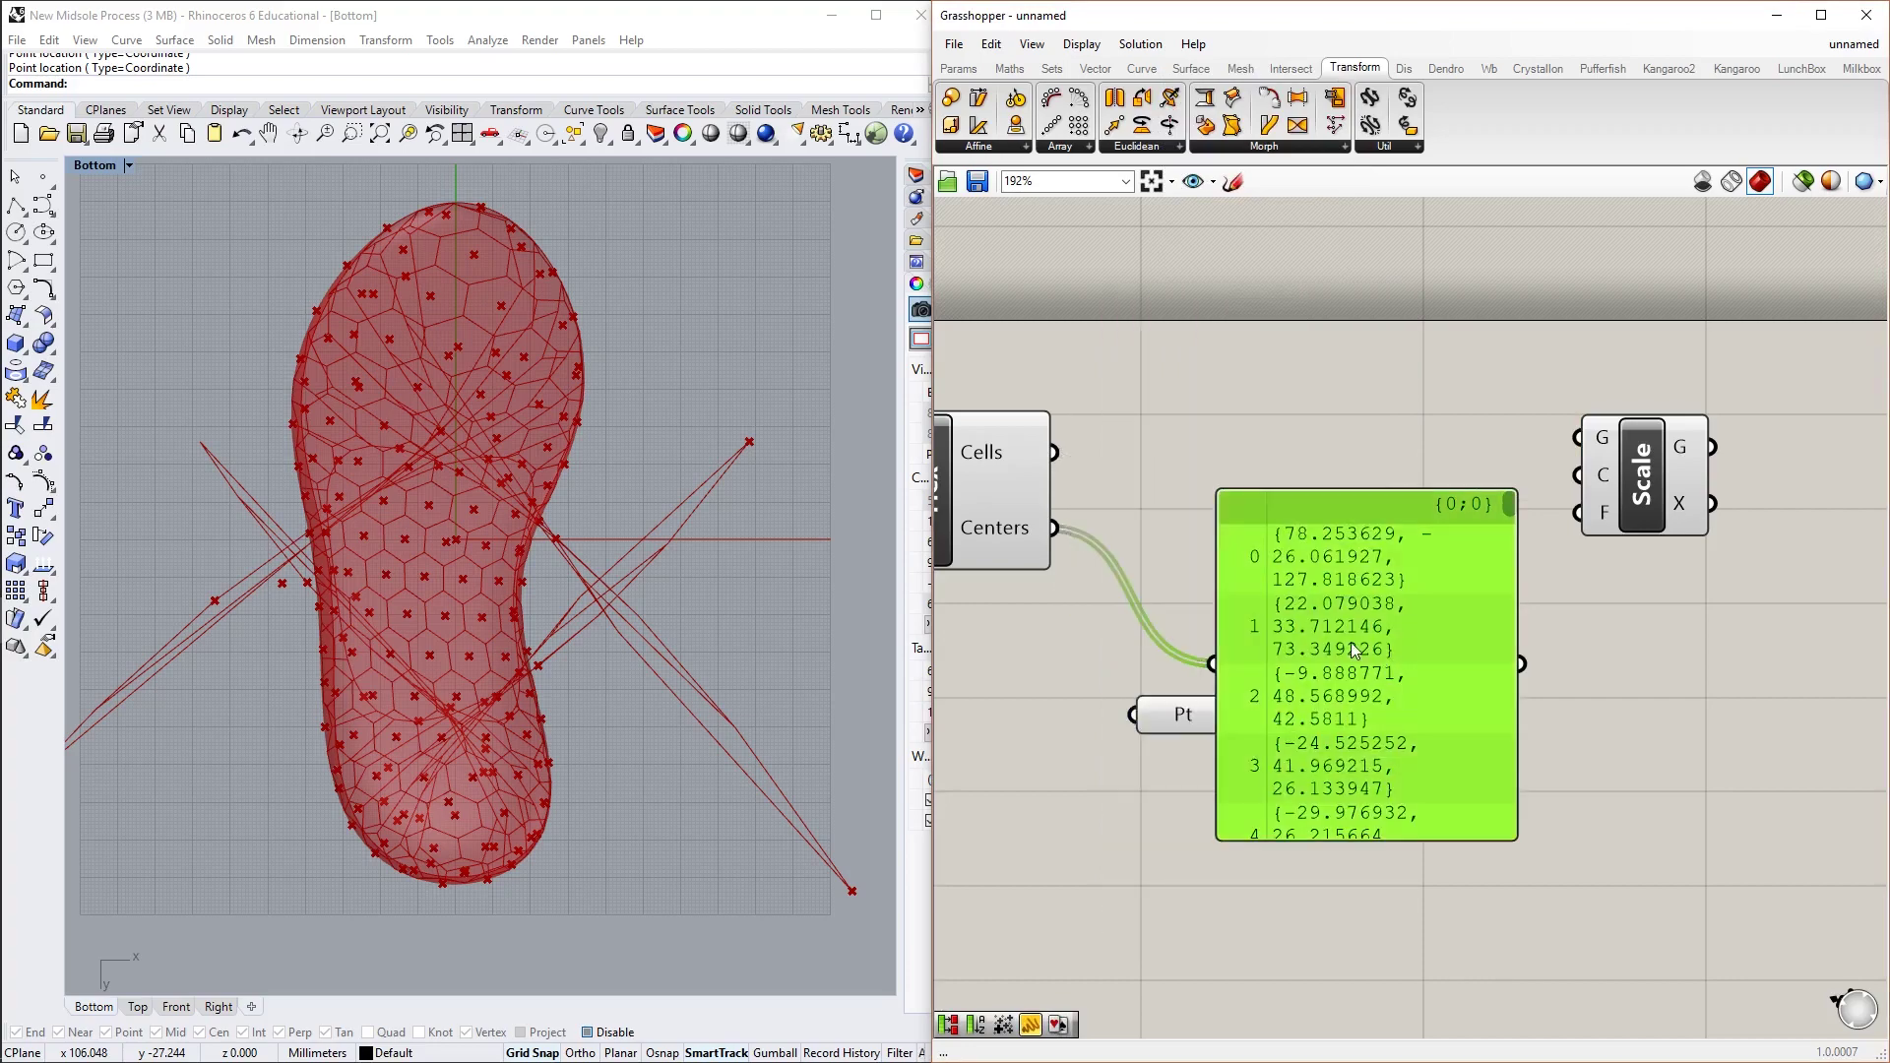
{"action": "key", "text": "Delete"}
{"action": "scroll", "coordinate": [1177, 591], "scroll_direction": "down", "scroll_amount": 2}
{"action": "right_click_drag", "start_coordinate": [1175, 606], "coordinate": [1197, 654]}
{"action": "scroll", "coordinate": [1196, 606], "scroll_direction": "up", "scroll_amount": 2}
{"action": "right_click_drag", "start_coordinate": [1103, 602], "coordinate": [1173, 611]}
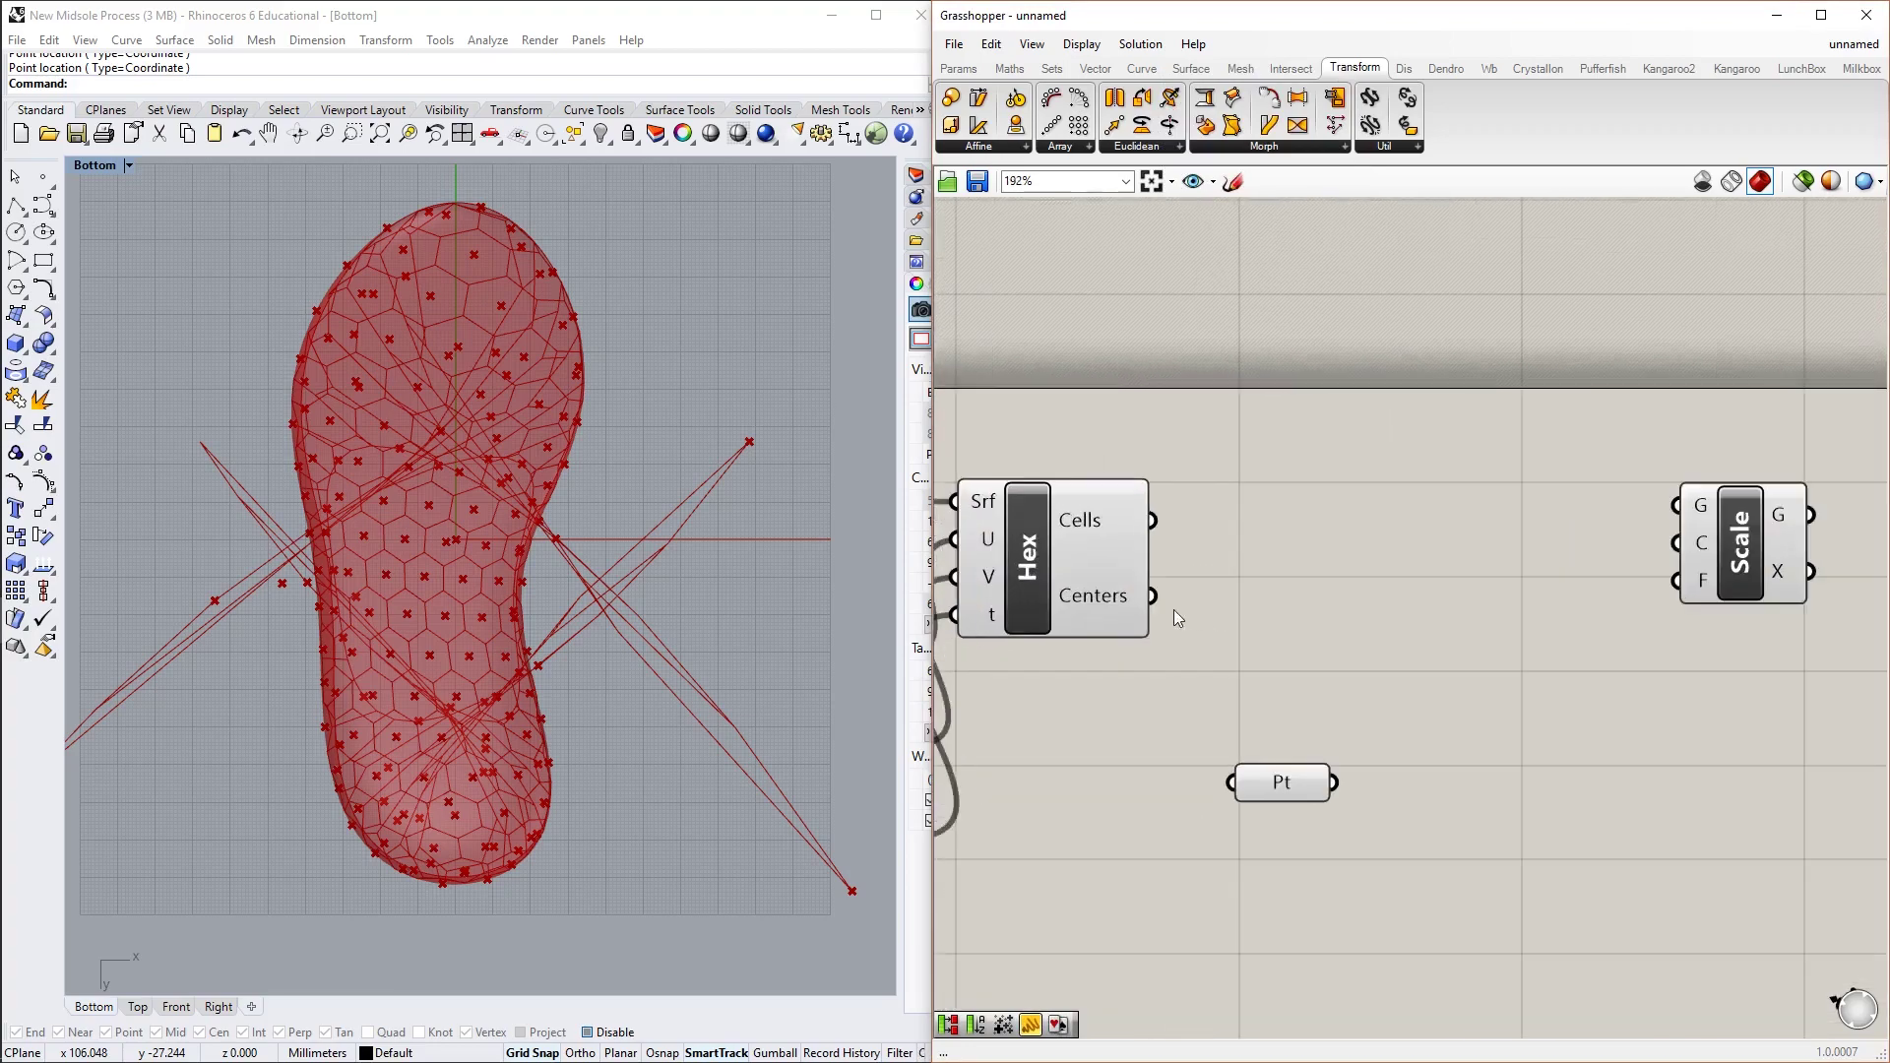
{"action": "right_click", "coordinate": [1103, 594]}
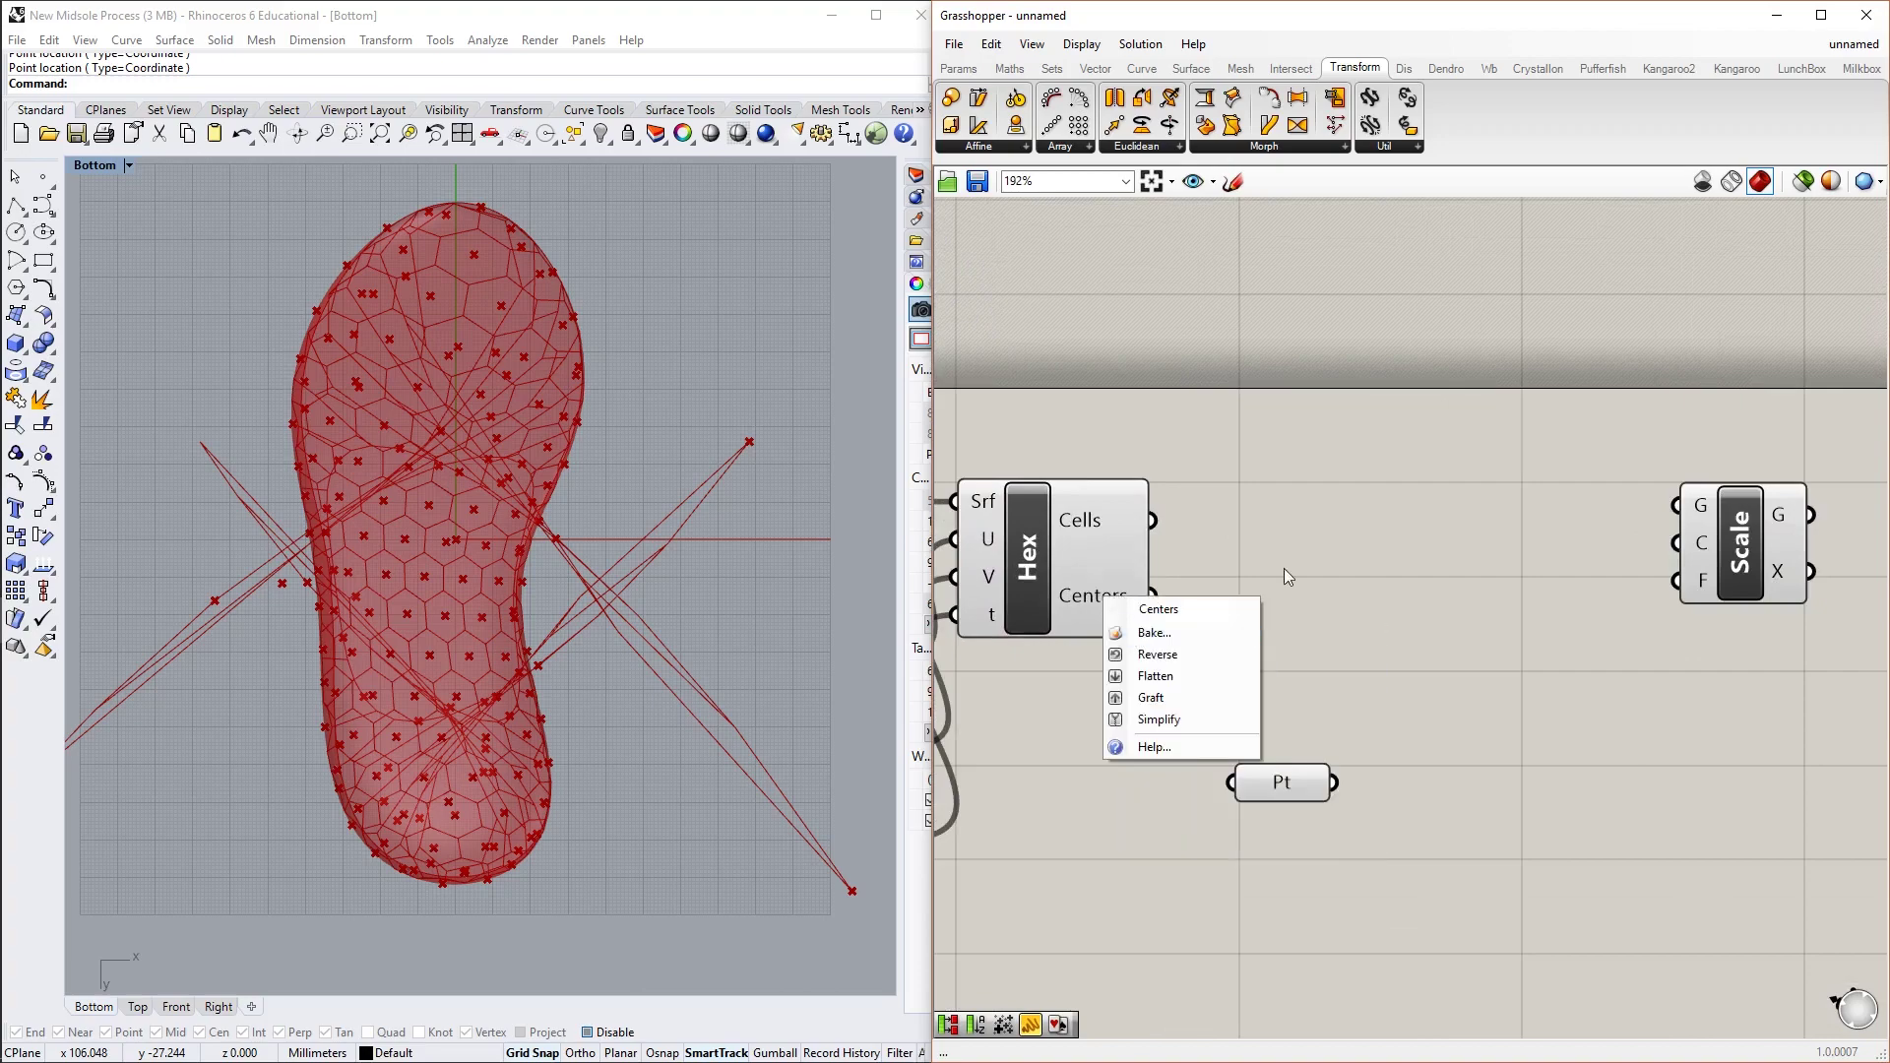
{"action": "left_click", "coordinate": [1284, 569]}
{"action": "scroll", "coordinate": [1122, 601], "scroll_direction": "up", "scroll_amount": 1}
{"action": "right_click", "coordinate": [1118, 604]}
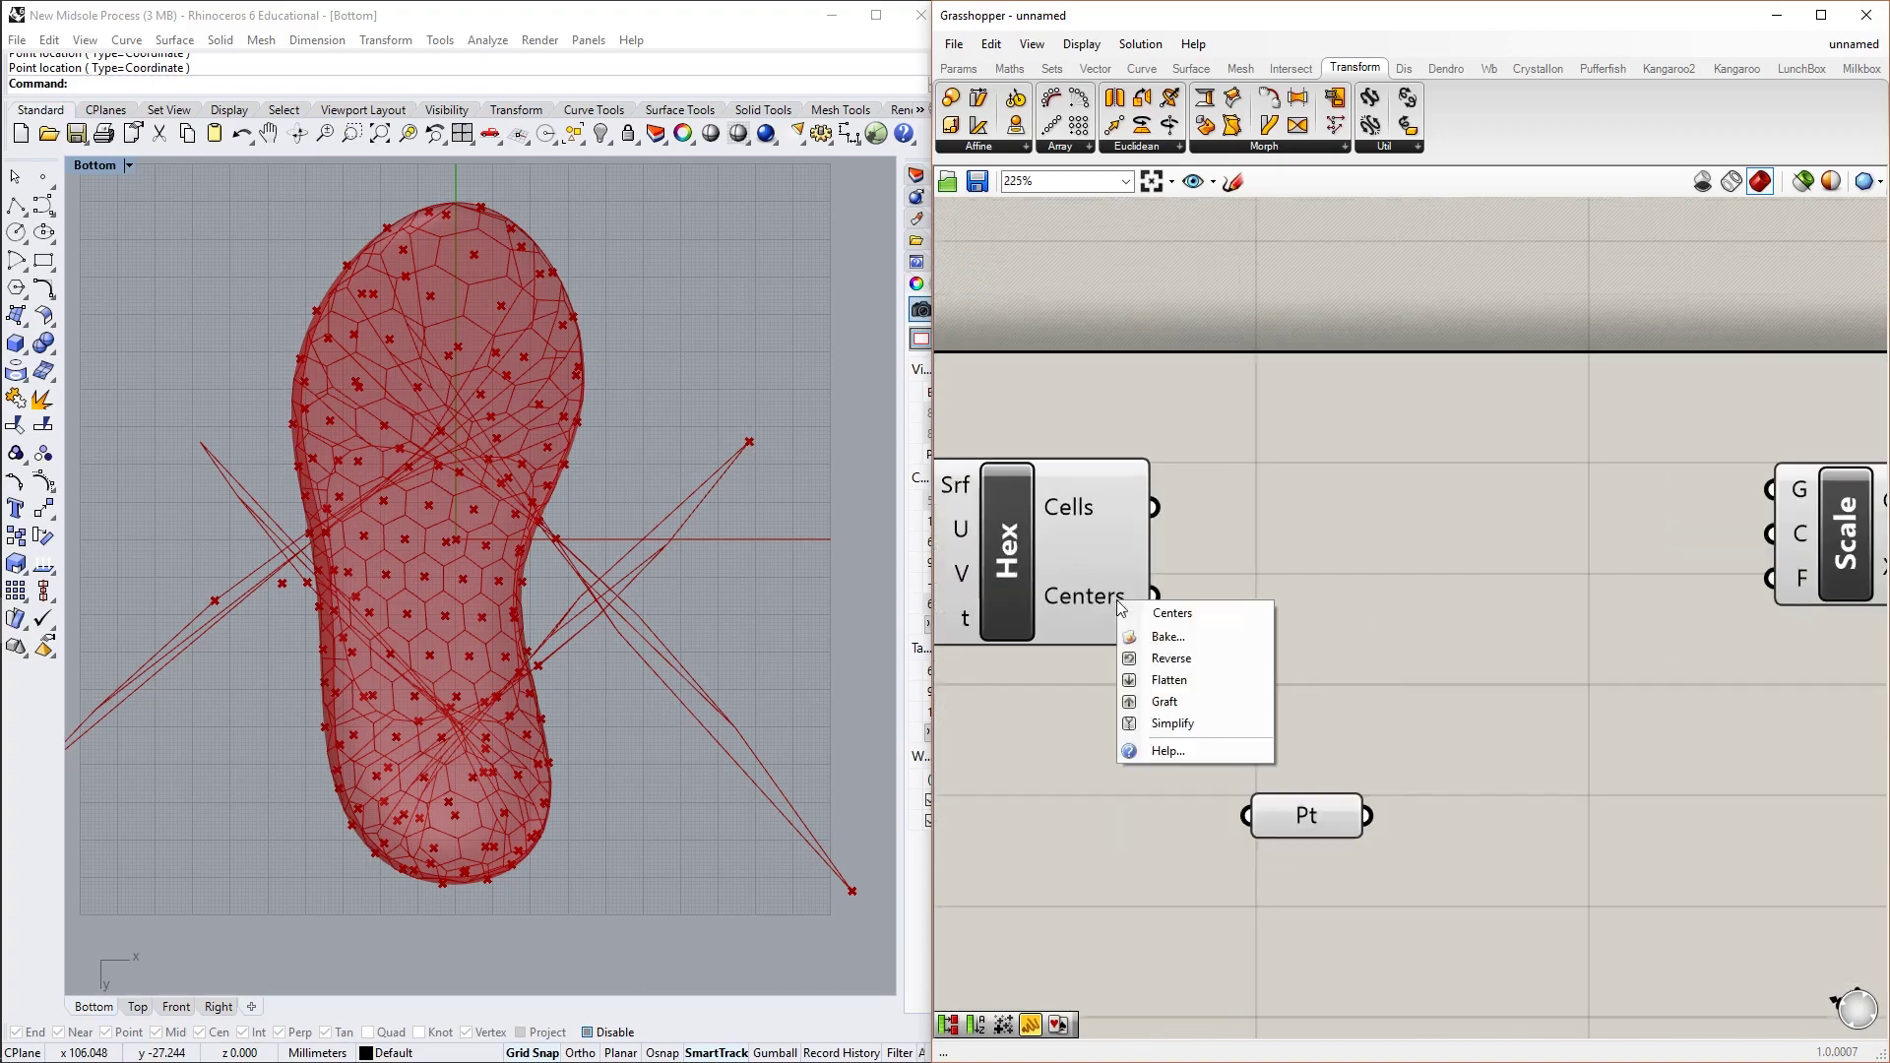
{"action": "left_click", "coordinate": [1447, 638]}
Add a Panel wired to the Hex component's Centers output, make it taller and place it beside the Point component
{"action": "double_click", "coordinate": [1419, 652]}
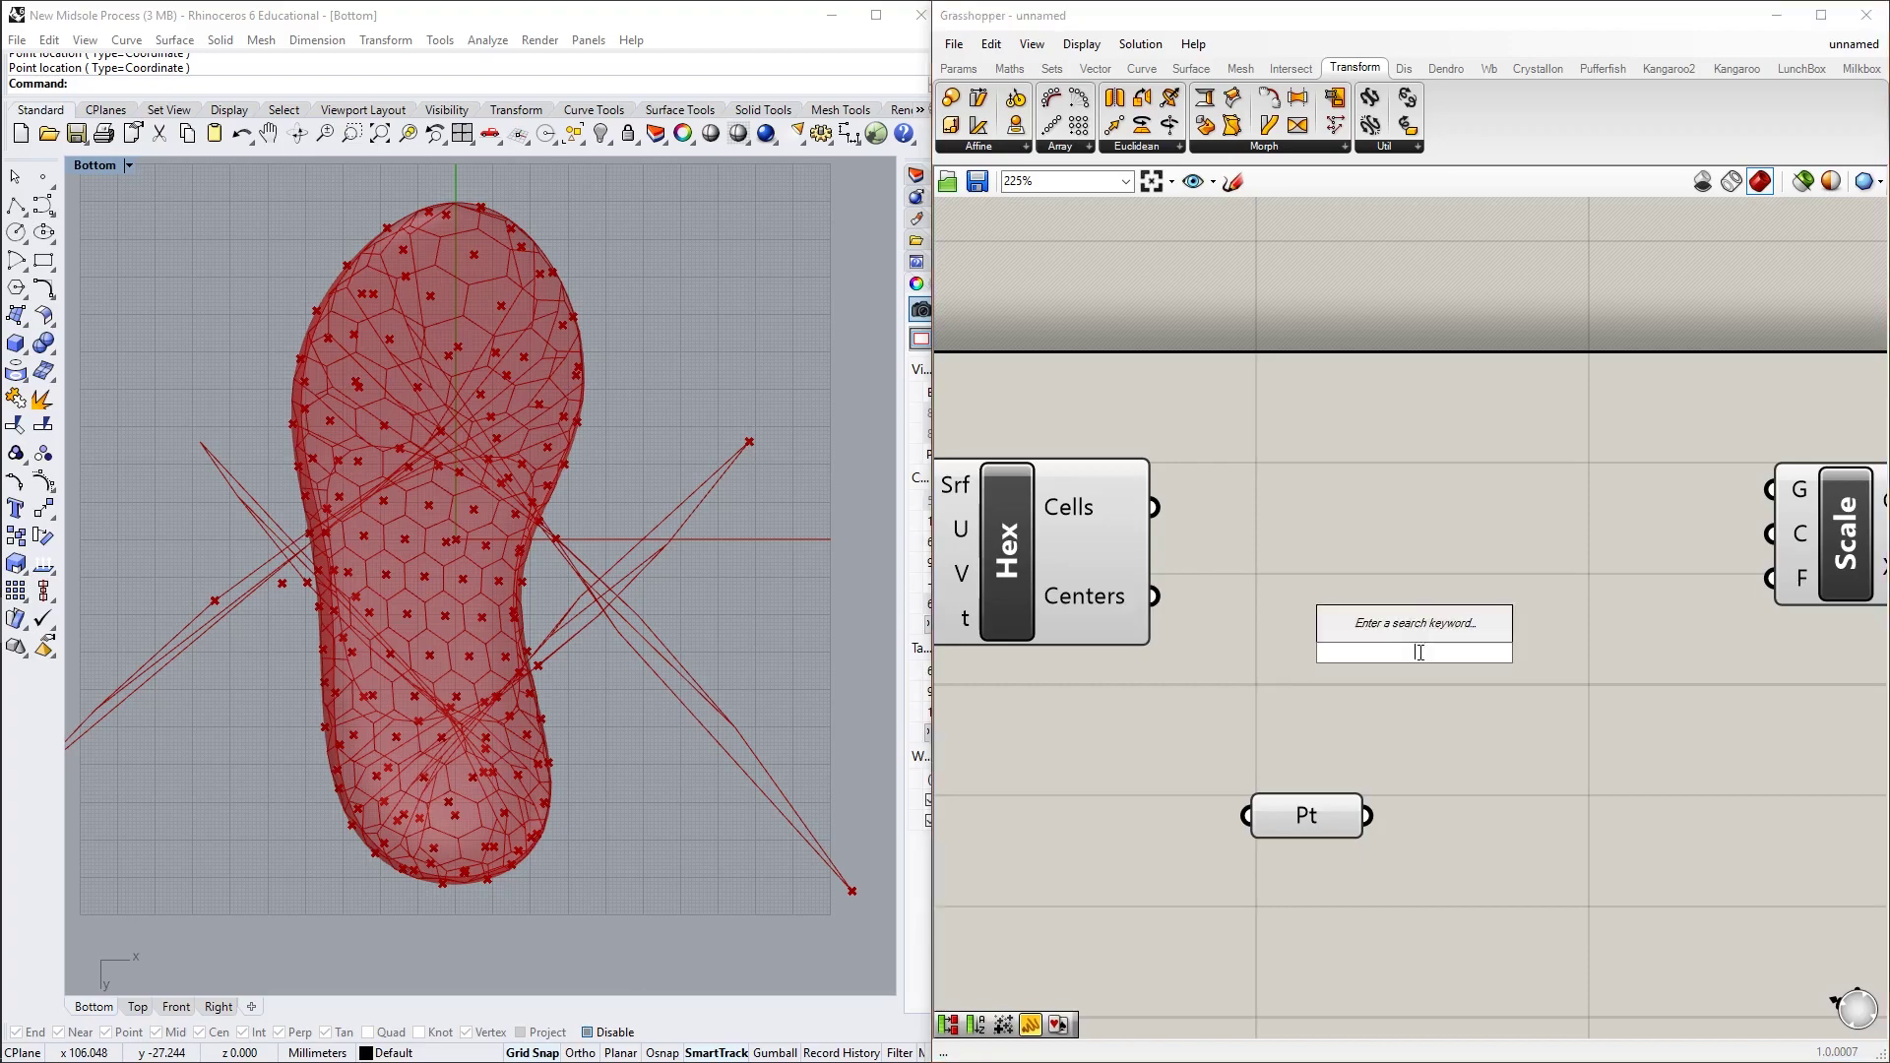
{"action": "type", "text": "panel"}
{"action": "key", "text": "Return"}
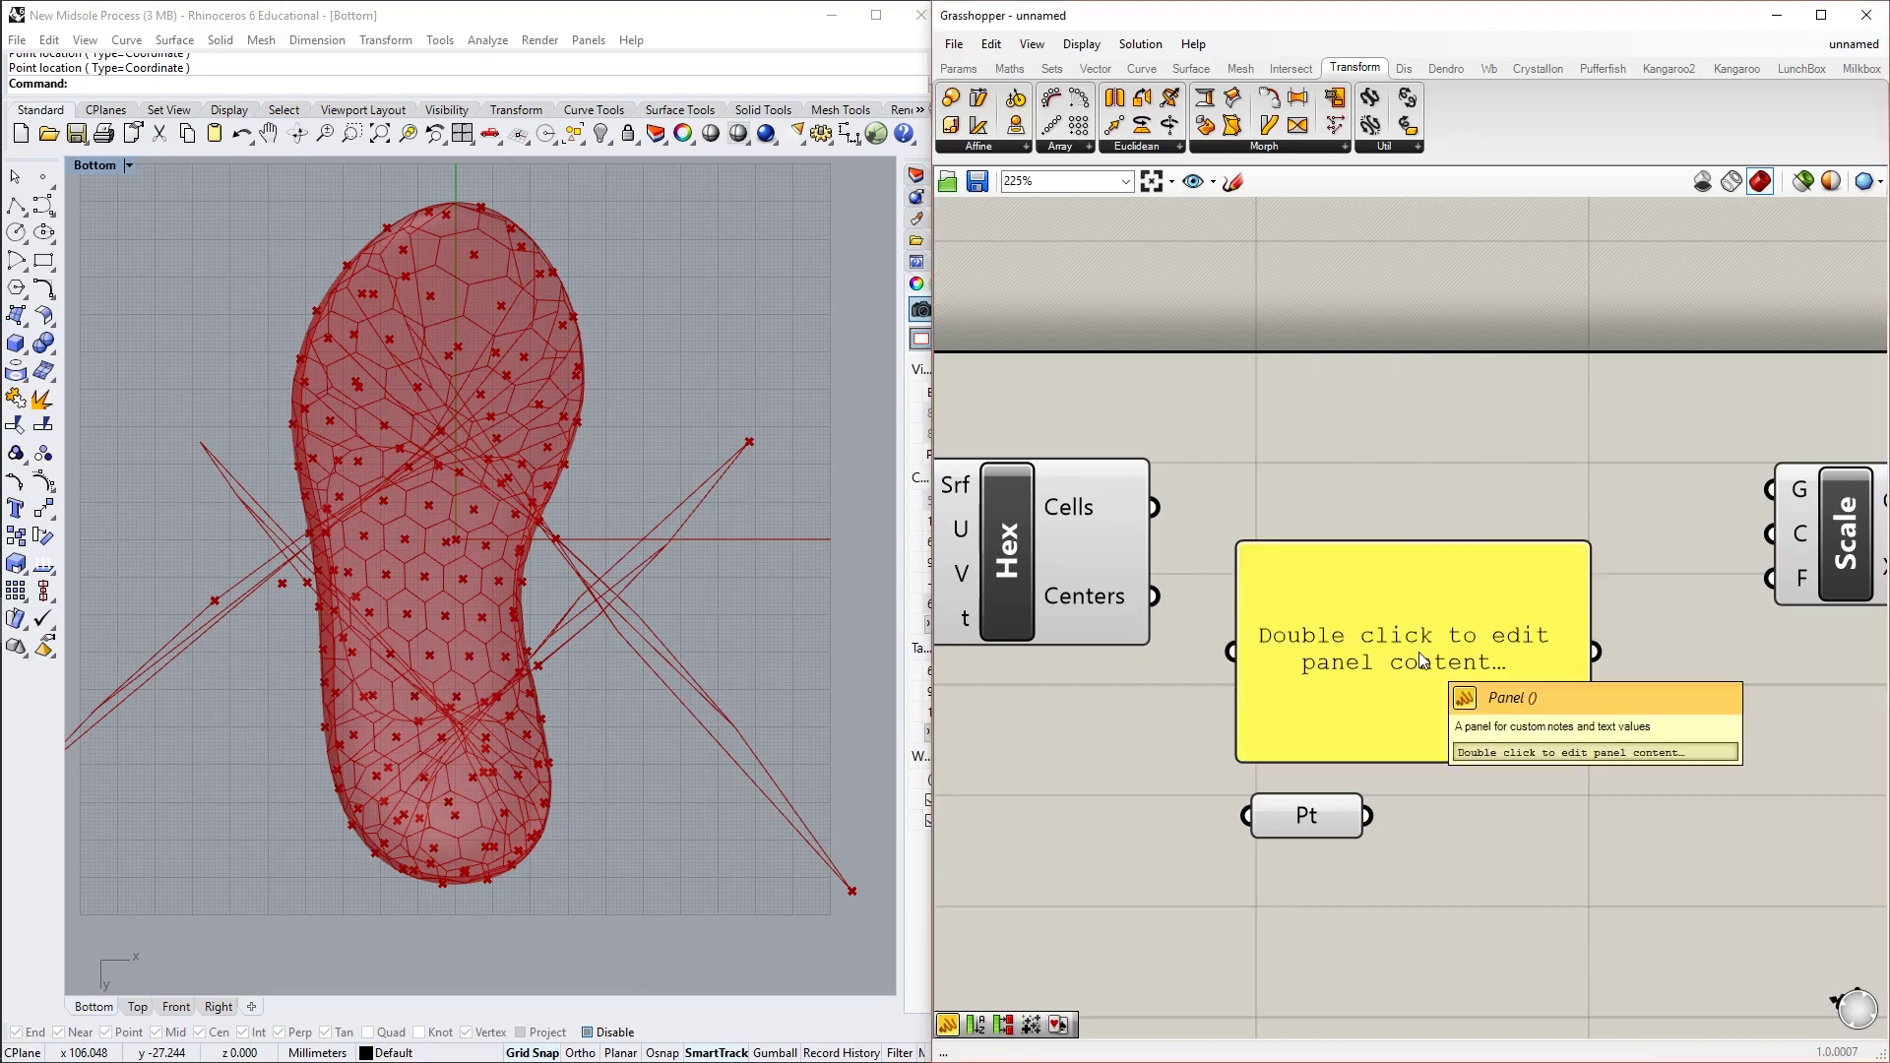
{"action": "left_click_drag", "start_coordinate": [1179, 610], "coordinate": [1230, 650]}
{"action": "scroll", "coordinate": [1490, 742], "scroll_direction": "down", "scroll_amount": 3}
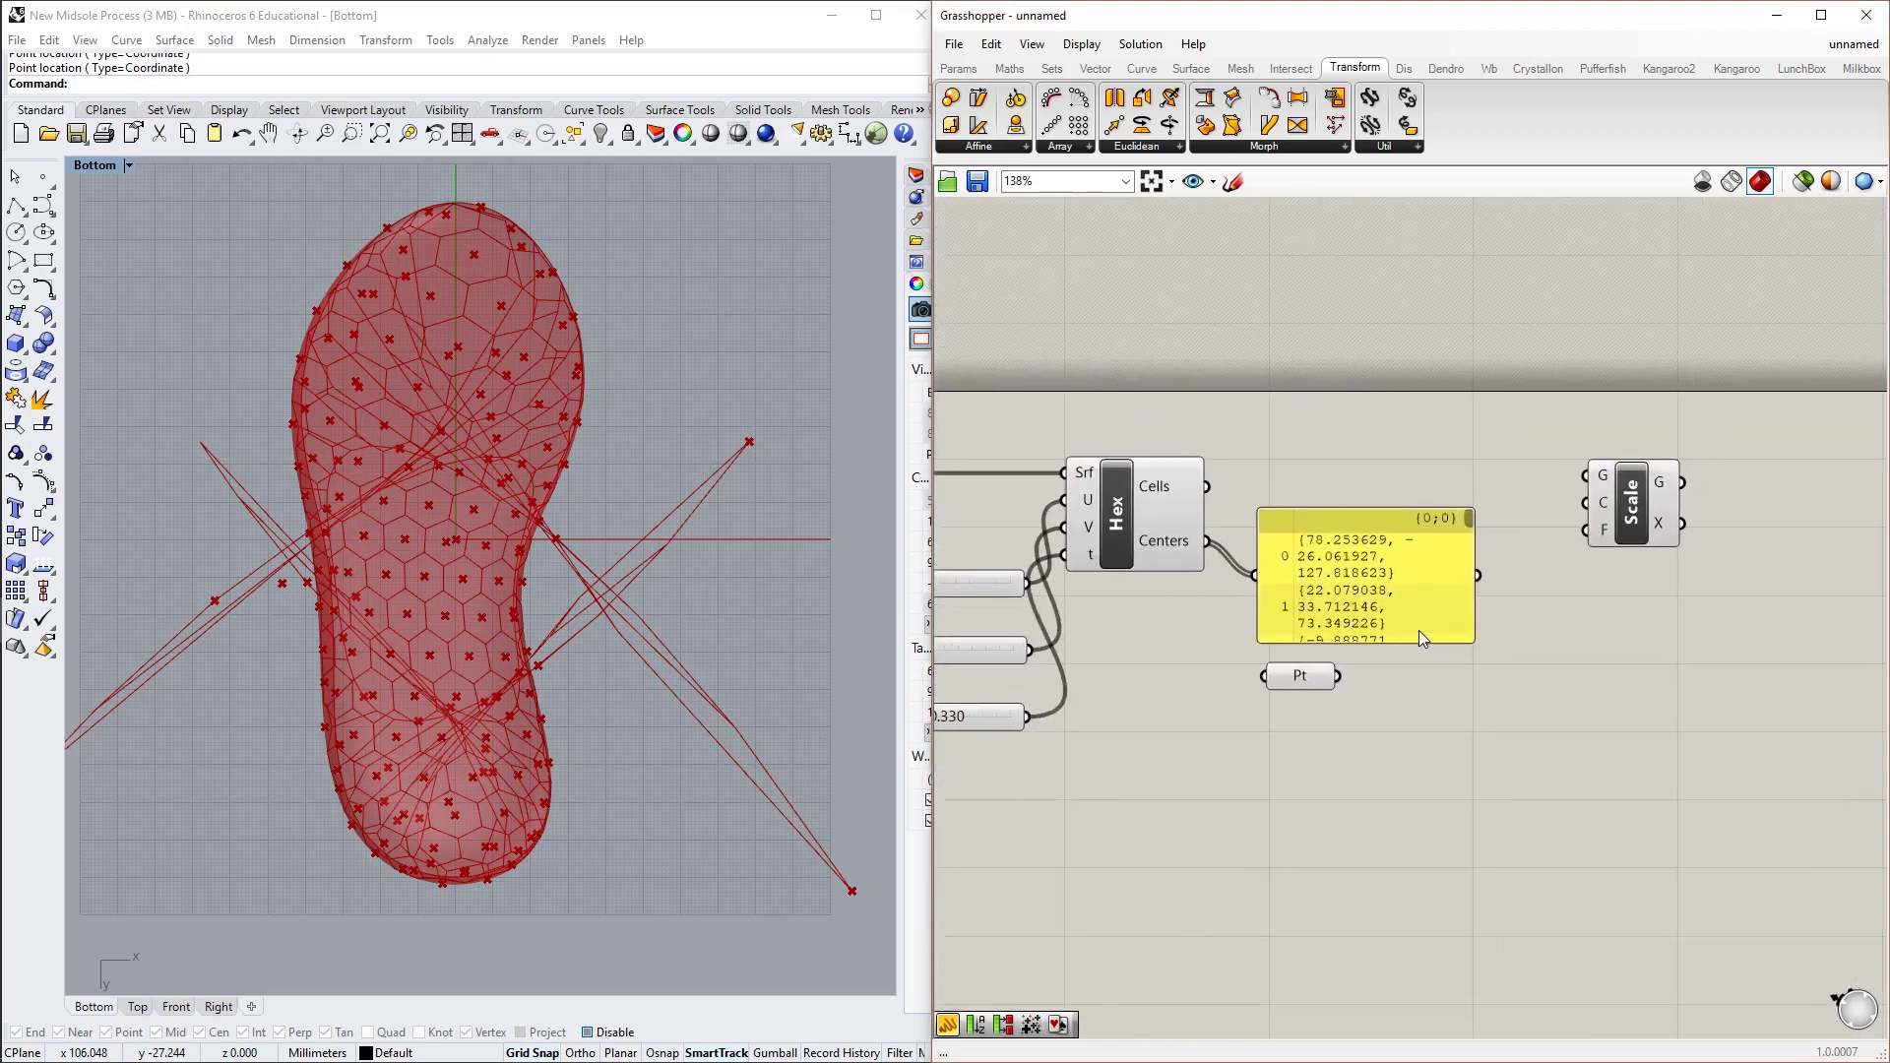
{"action": "left_click_drag", "start_coordinate": [1419, 630], "coordinate": [1528, 930]}
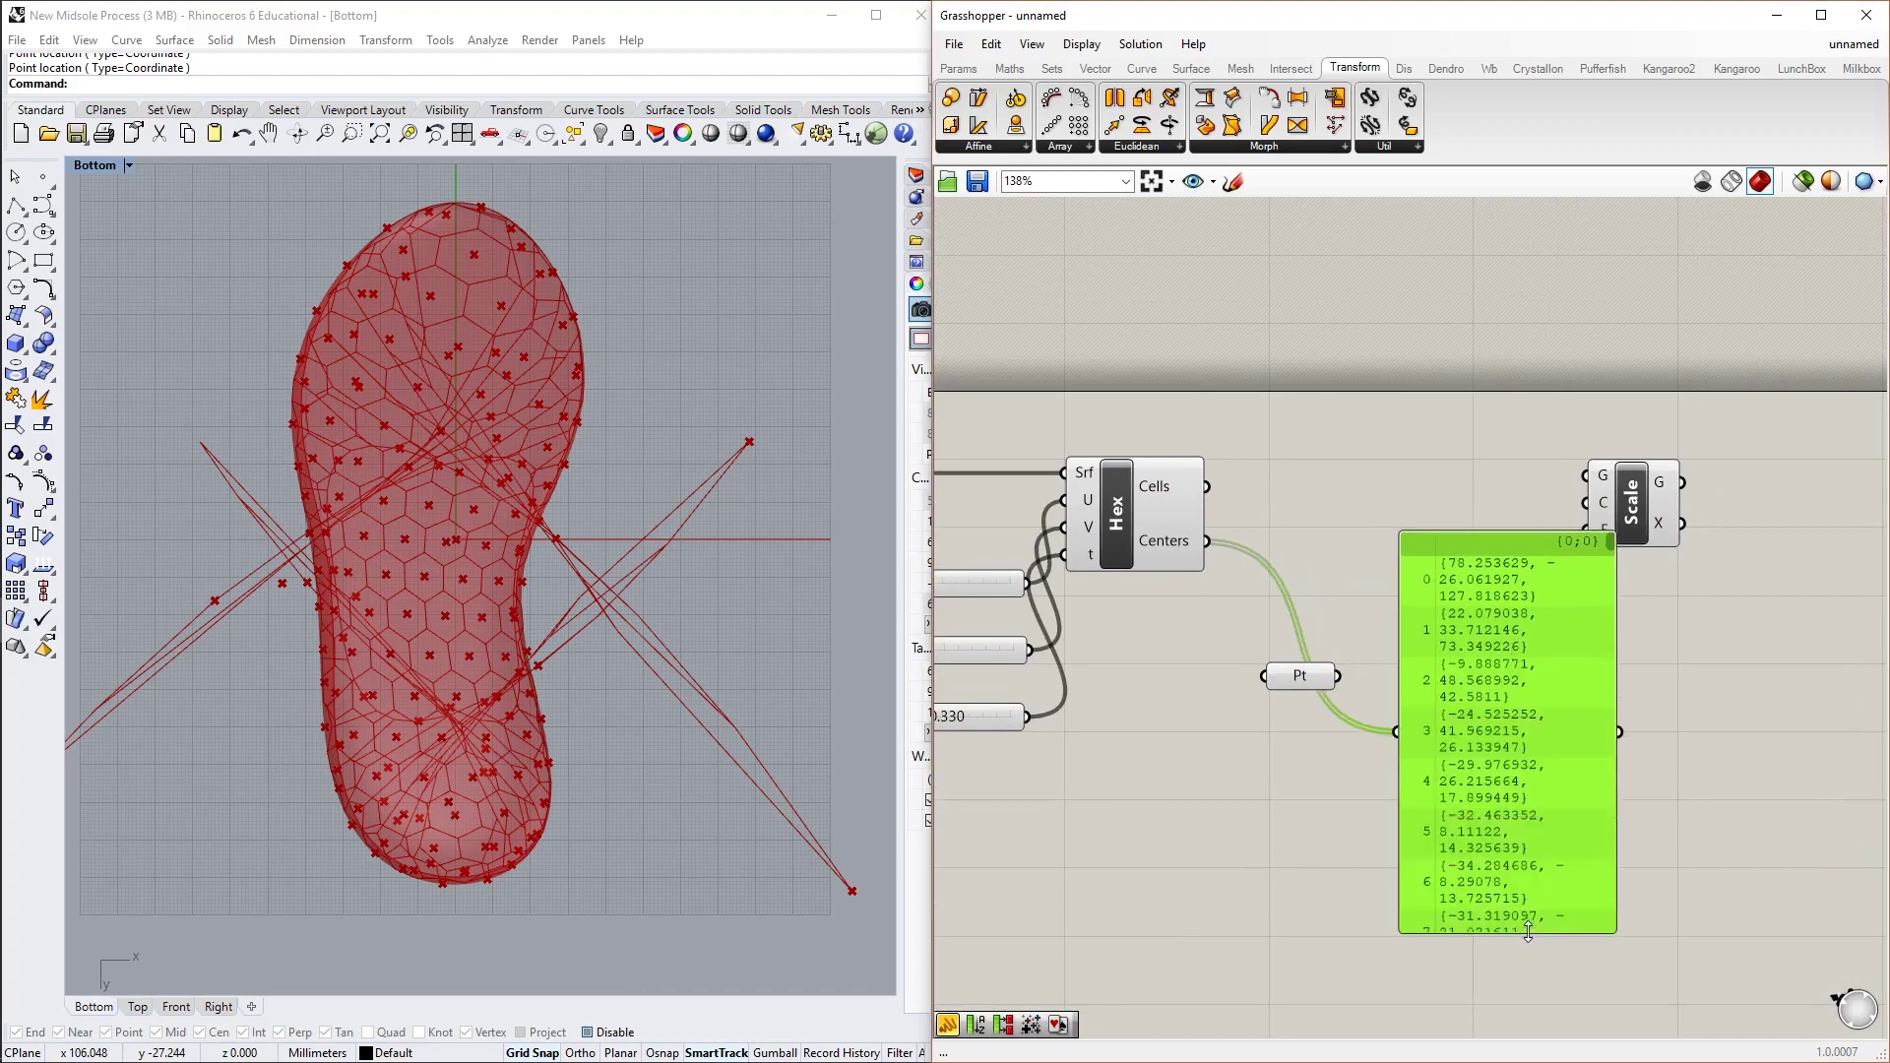
{"action": "left_click", "coordinate": [1710, 789]}
Add a second, empty Panel to the canvas below the Point component
{"action": "scroll", "coordinate": [1698, 891], "scroll_direction": "up", "scroll_amount": 2}
{"action": "scroll", "coordinate": [1579, 715], "scroll_direction": "down", "scroll_amount": 3}
{"action": "double_click", "coordinate": [1255, 822]}
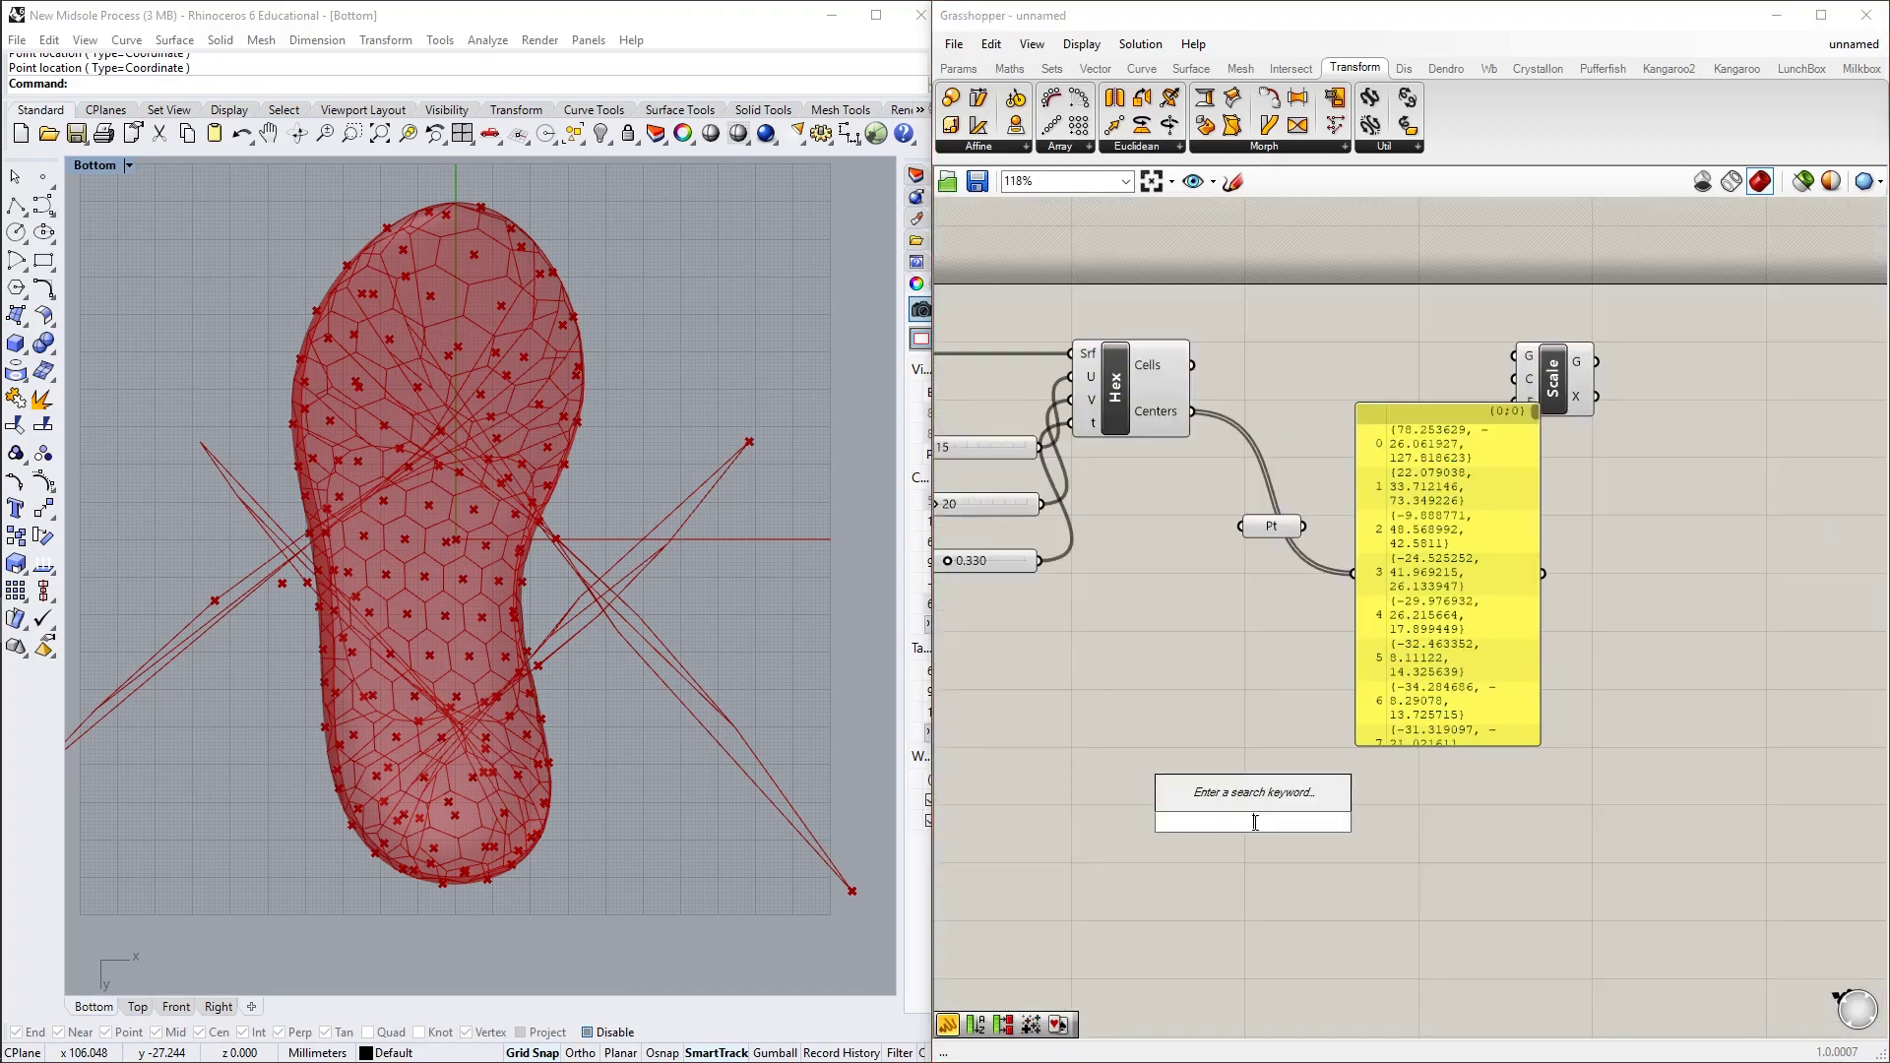
{"action": "type", "text": "pane"}
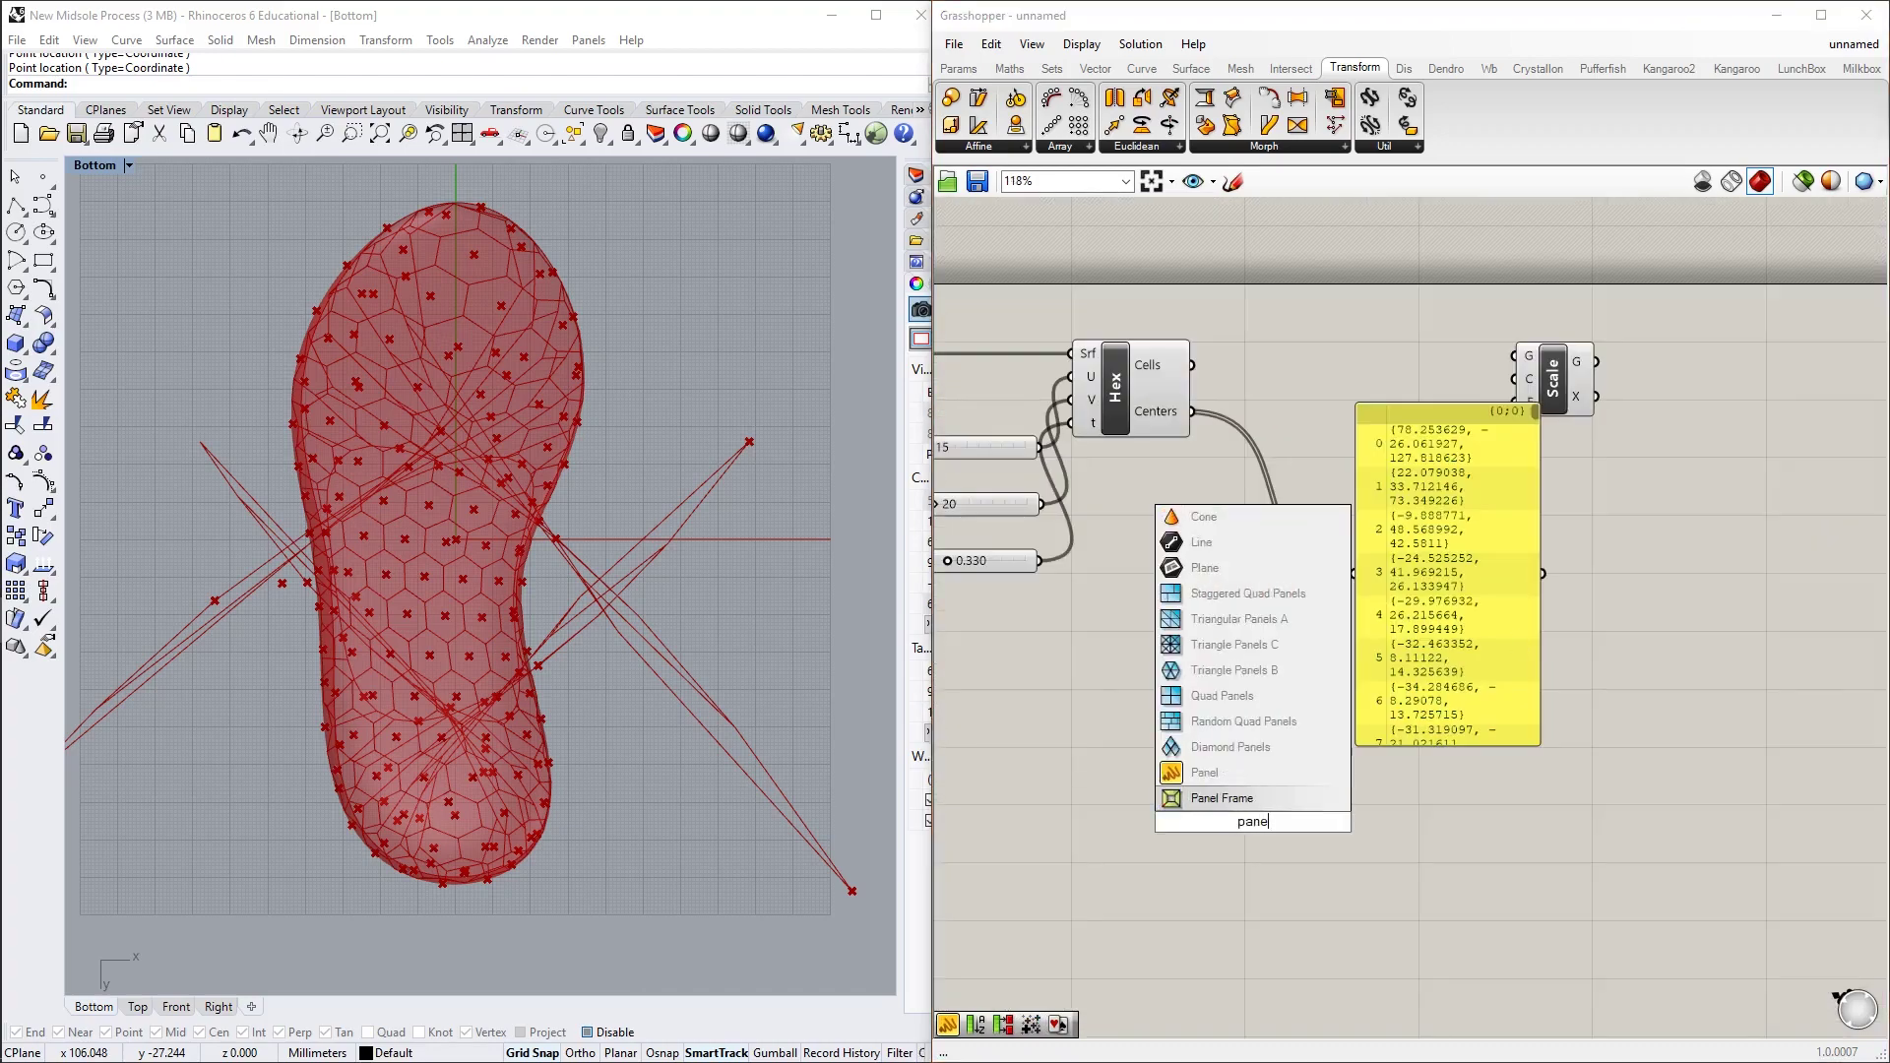
{"action": "key", "text": "Return"}
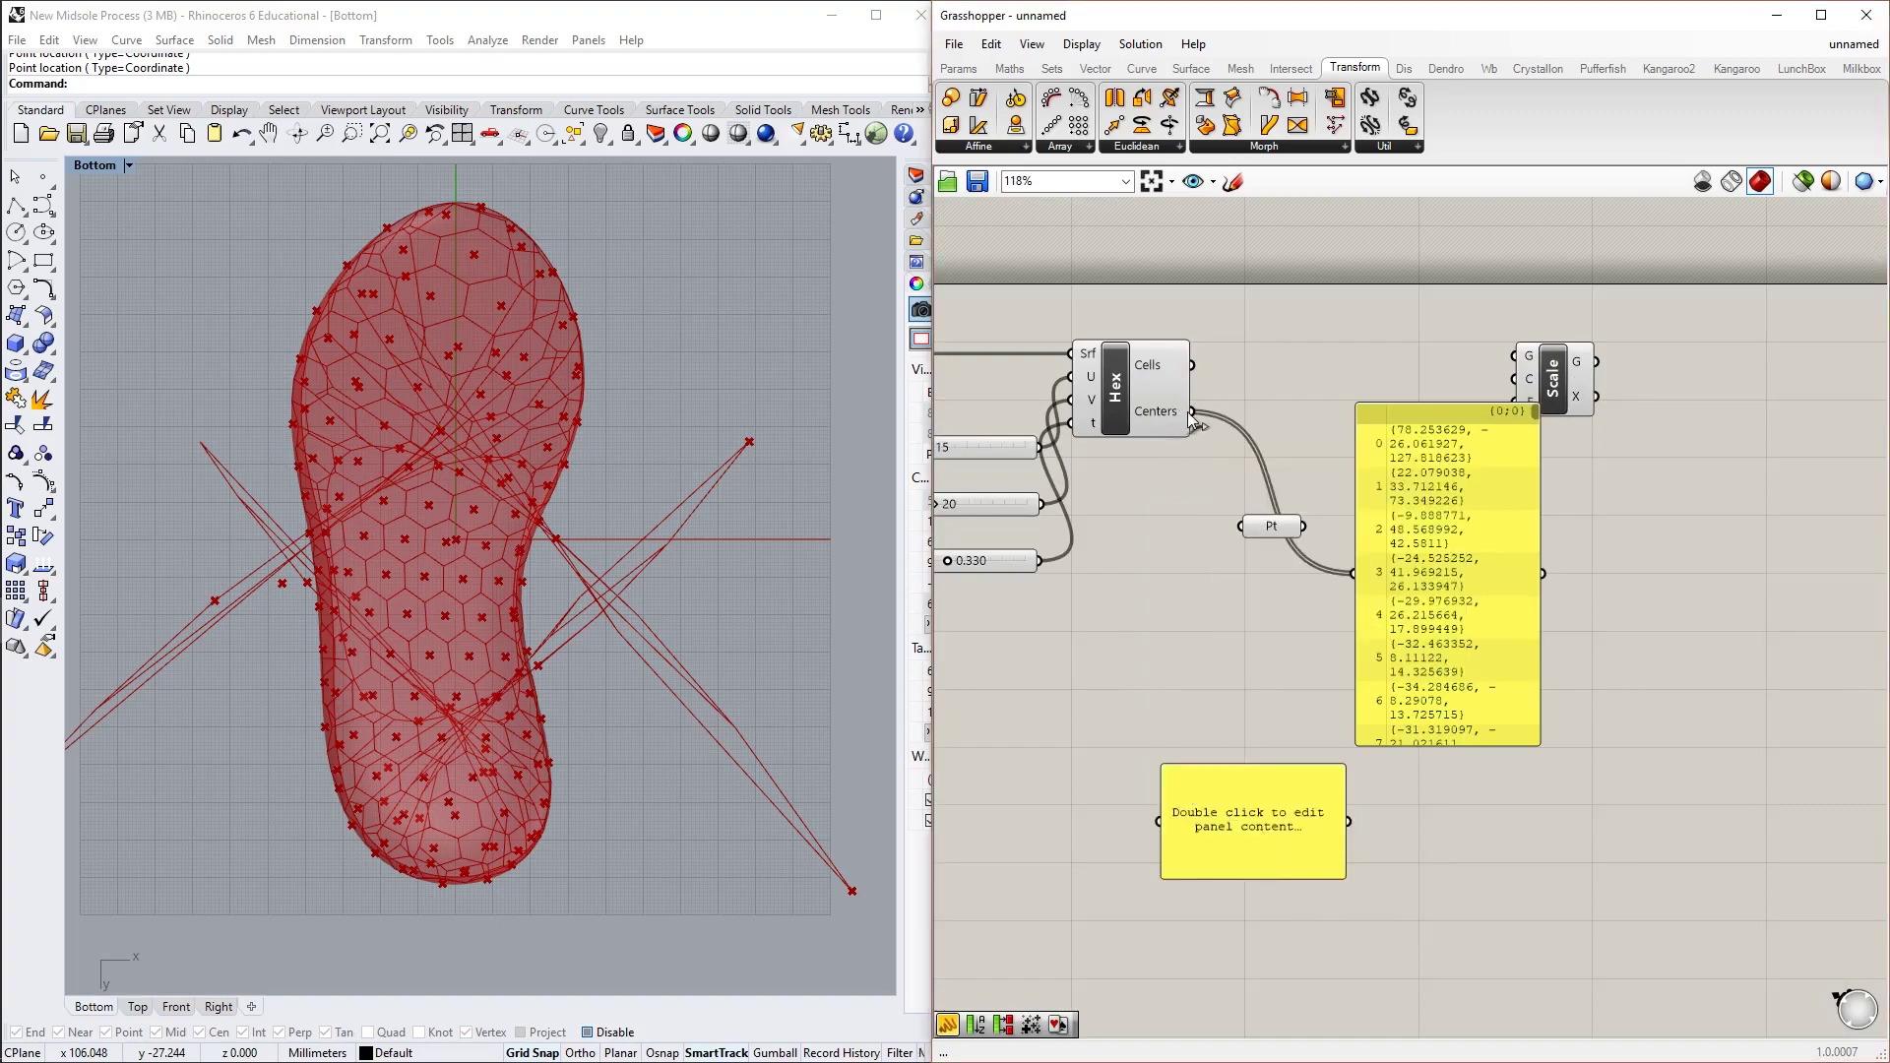
{"action": "left_click", "coordinate": [1244, 834]}
{"action": "scroll", "coordinate": [1247, 752], "scroll_direction": "up", "scroll_amount": 1}
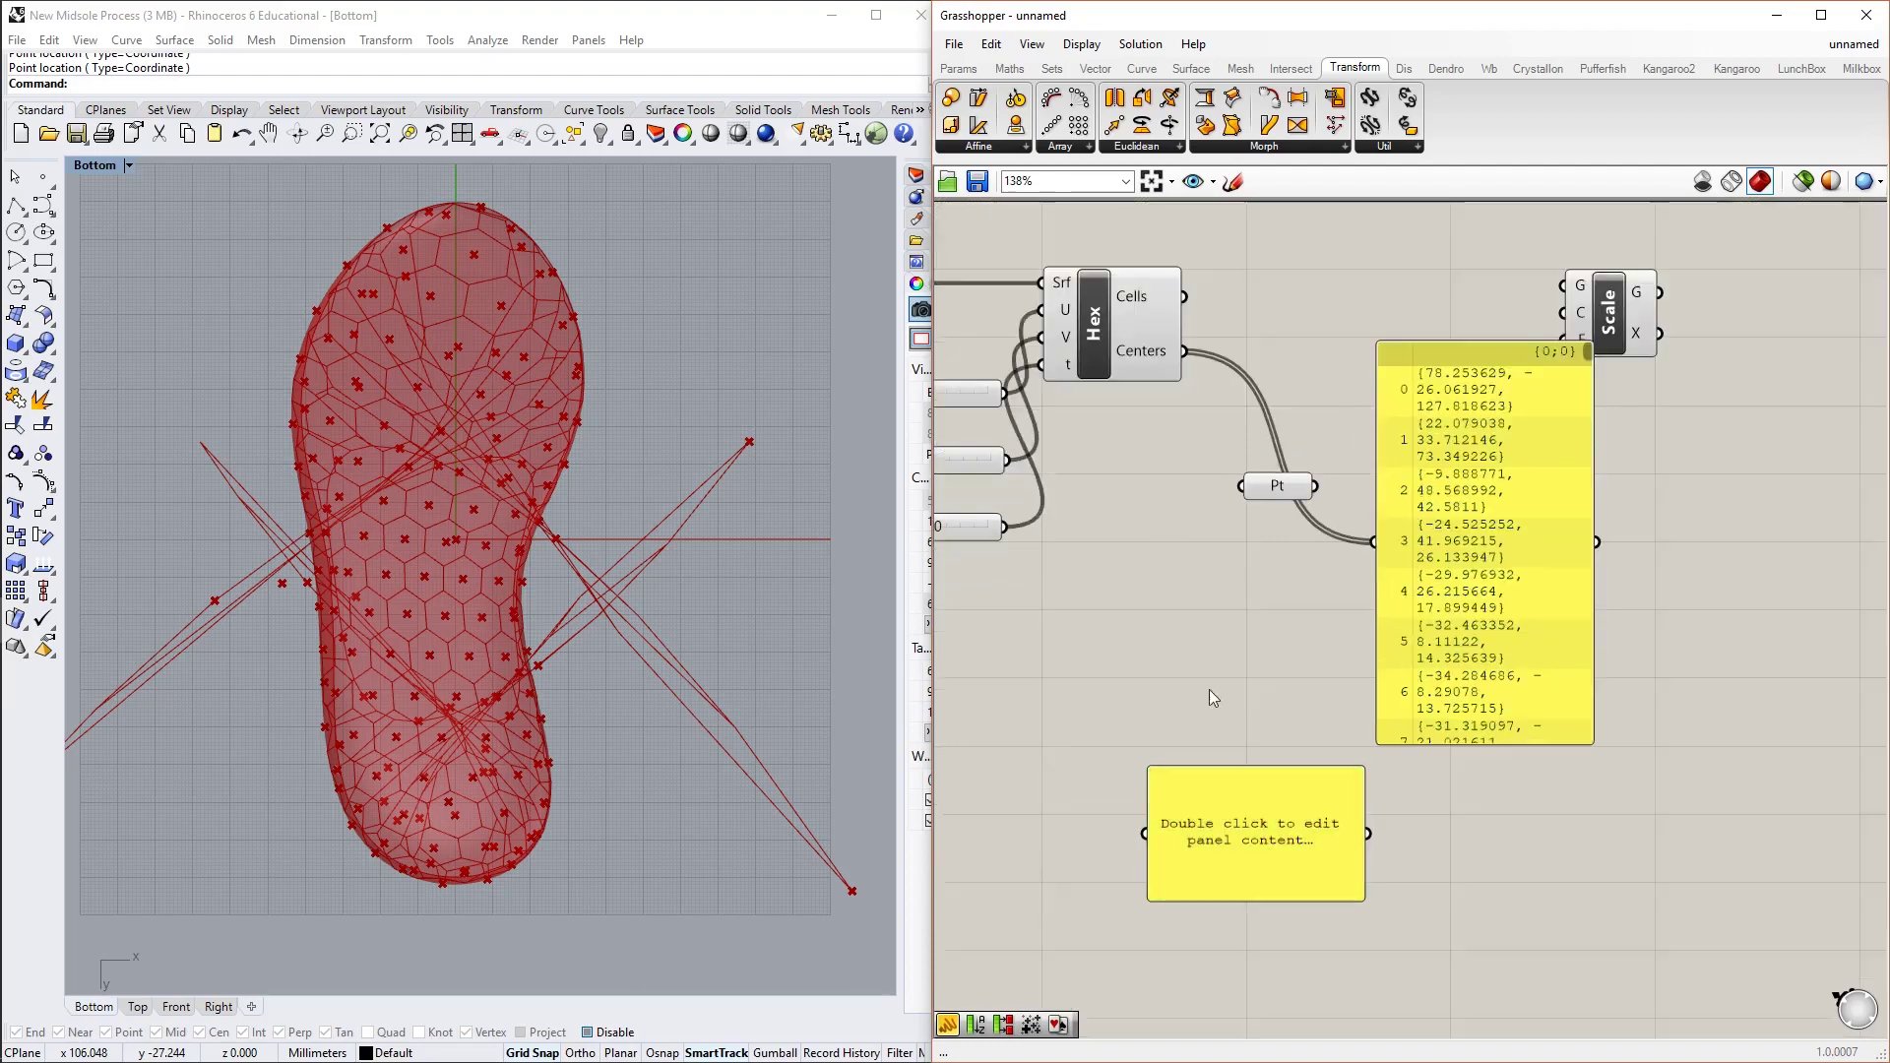
Add a Graft Tree component and wire the Hex component's Centers output through it into the empty Panel
{"action": "double_click", "coordinate": [1217, 627]}
{"action": "type", "text": "graft"}
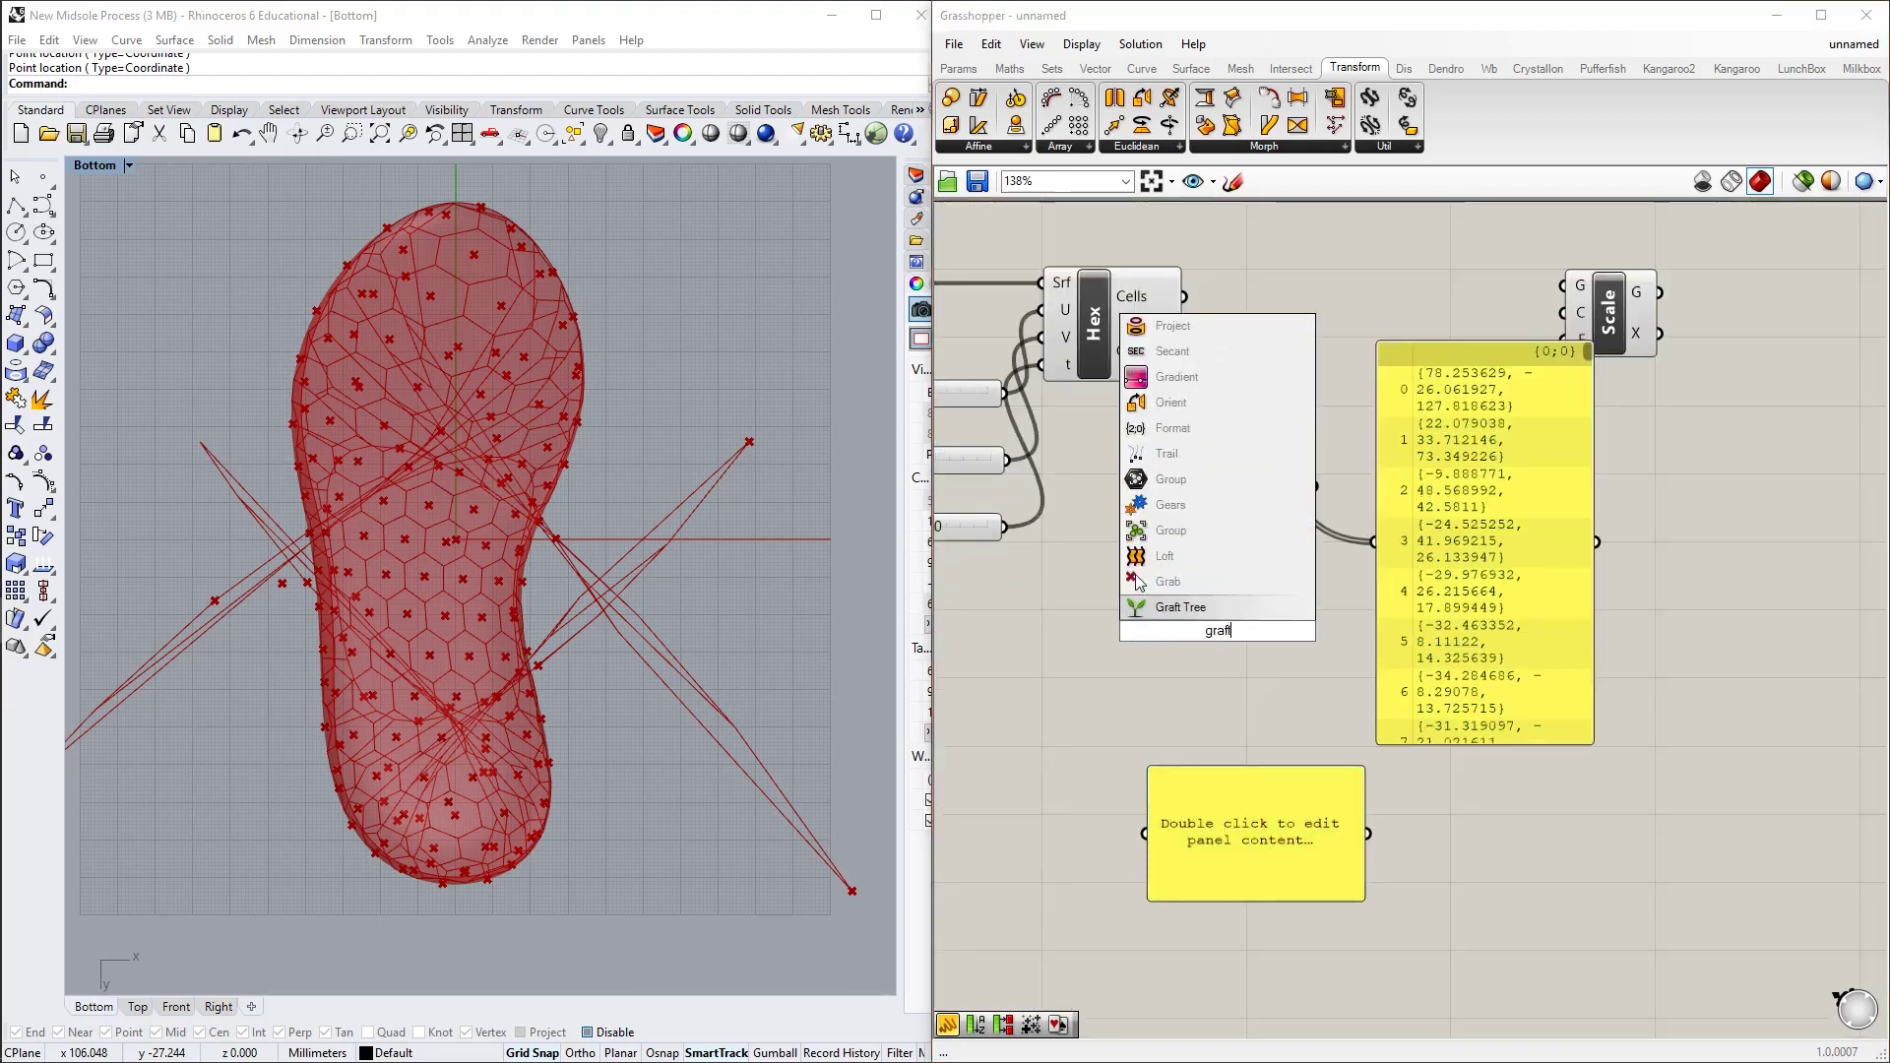
{"action": "left_click", "coordinate": [1176, 606]}
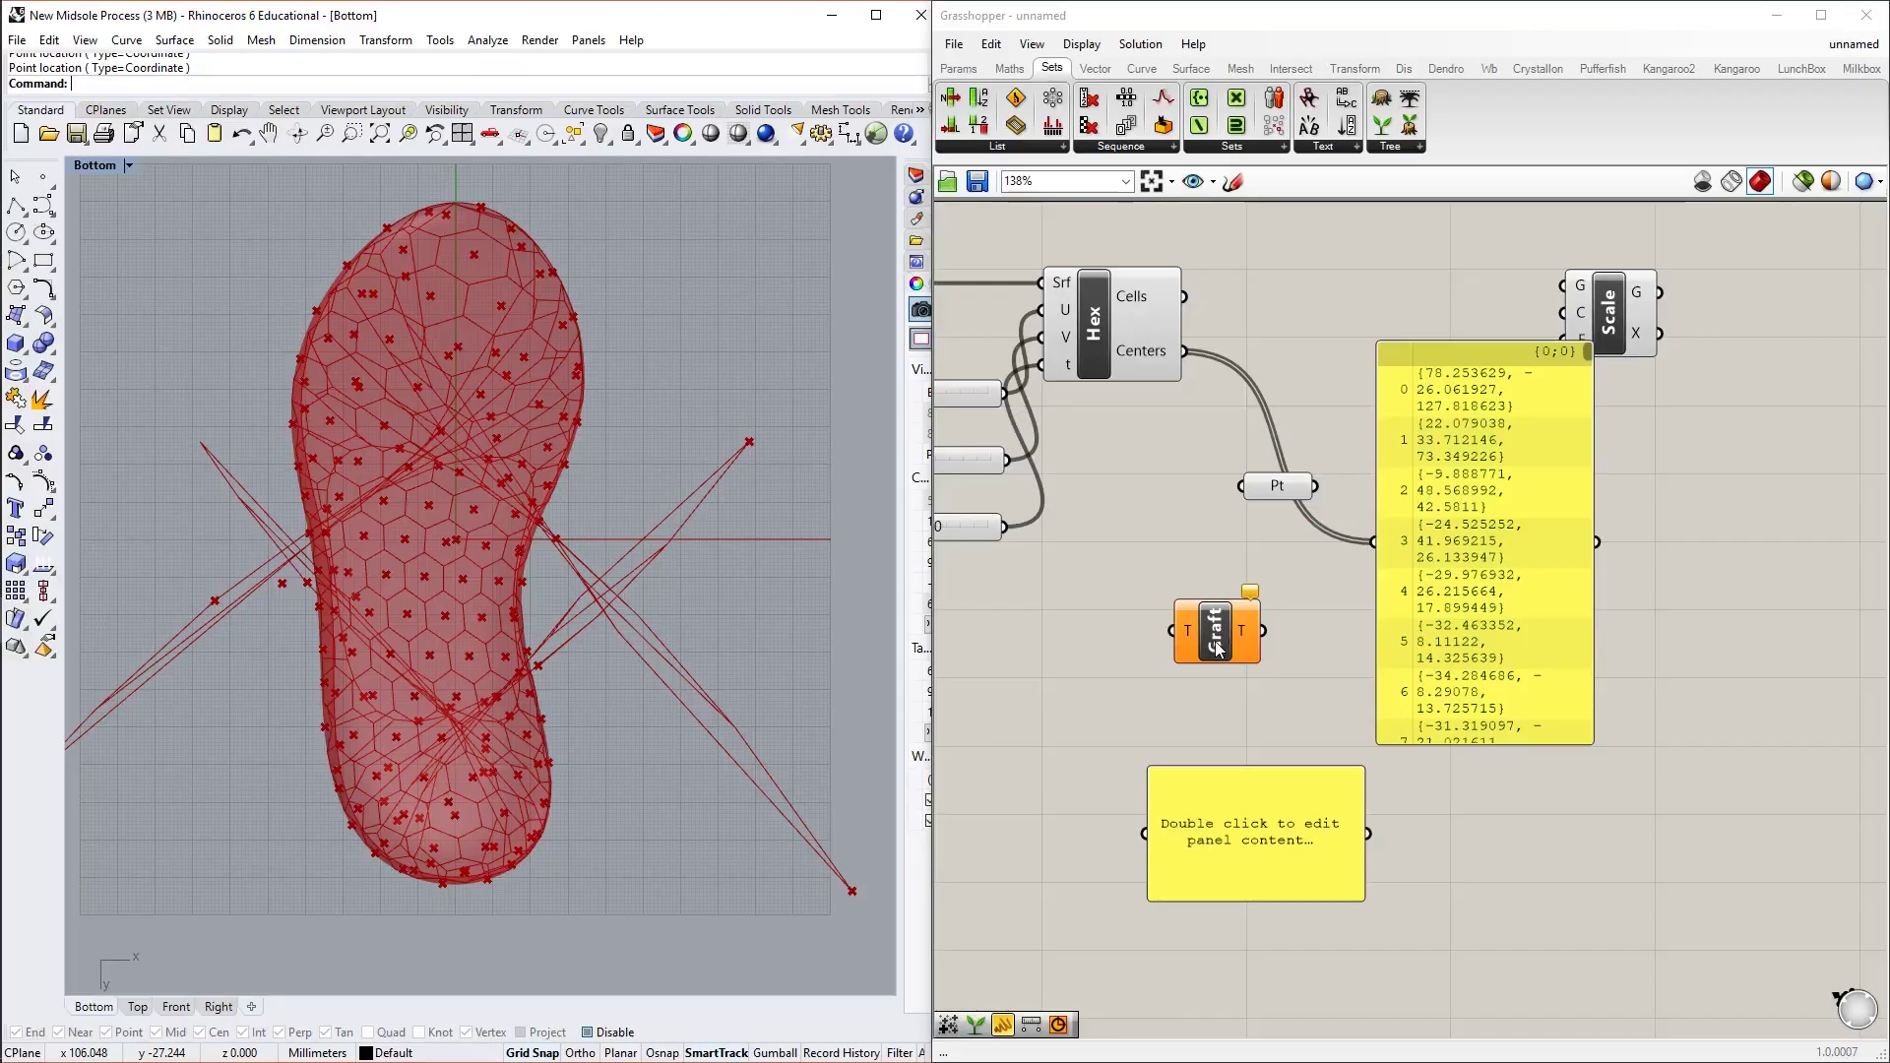
{"action": "left_click_drag", "start_coordinate": [1186, 352], "coordinate": [1144, 834]}
{"action": "scroll", "coordinate": [1212, 766], "scroll_direction": "down", "scroll_amount": 2}
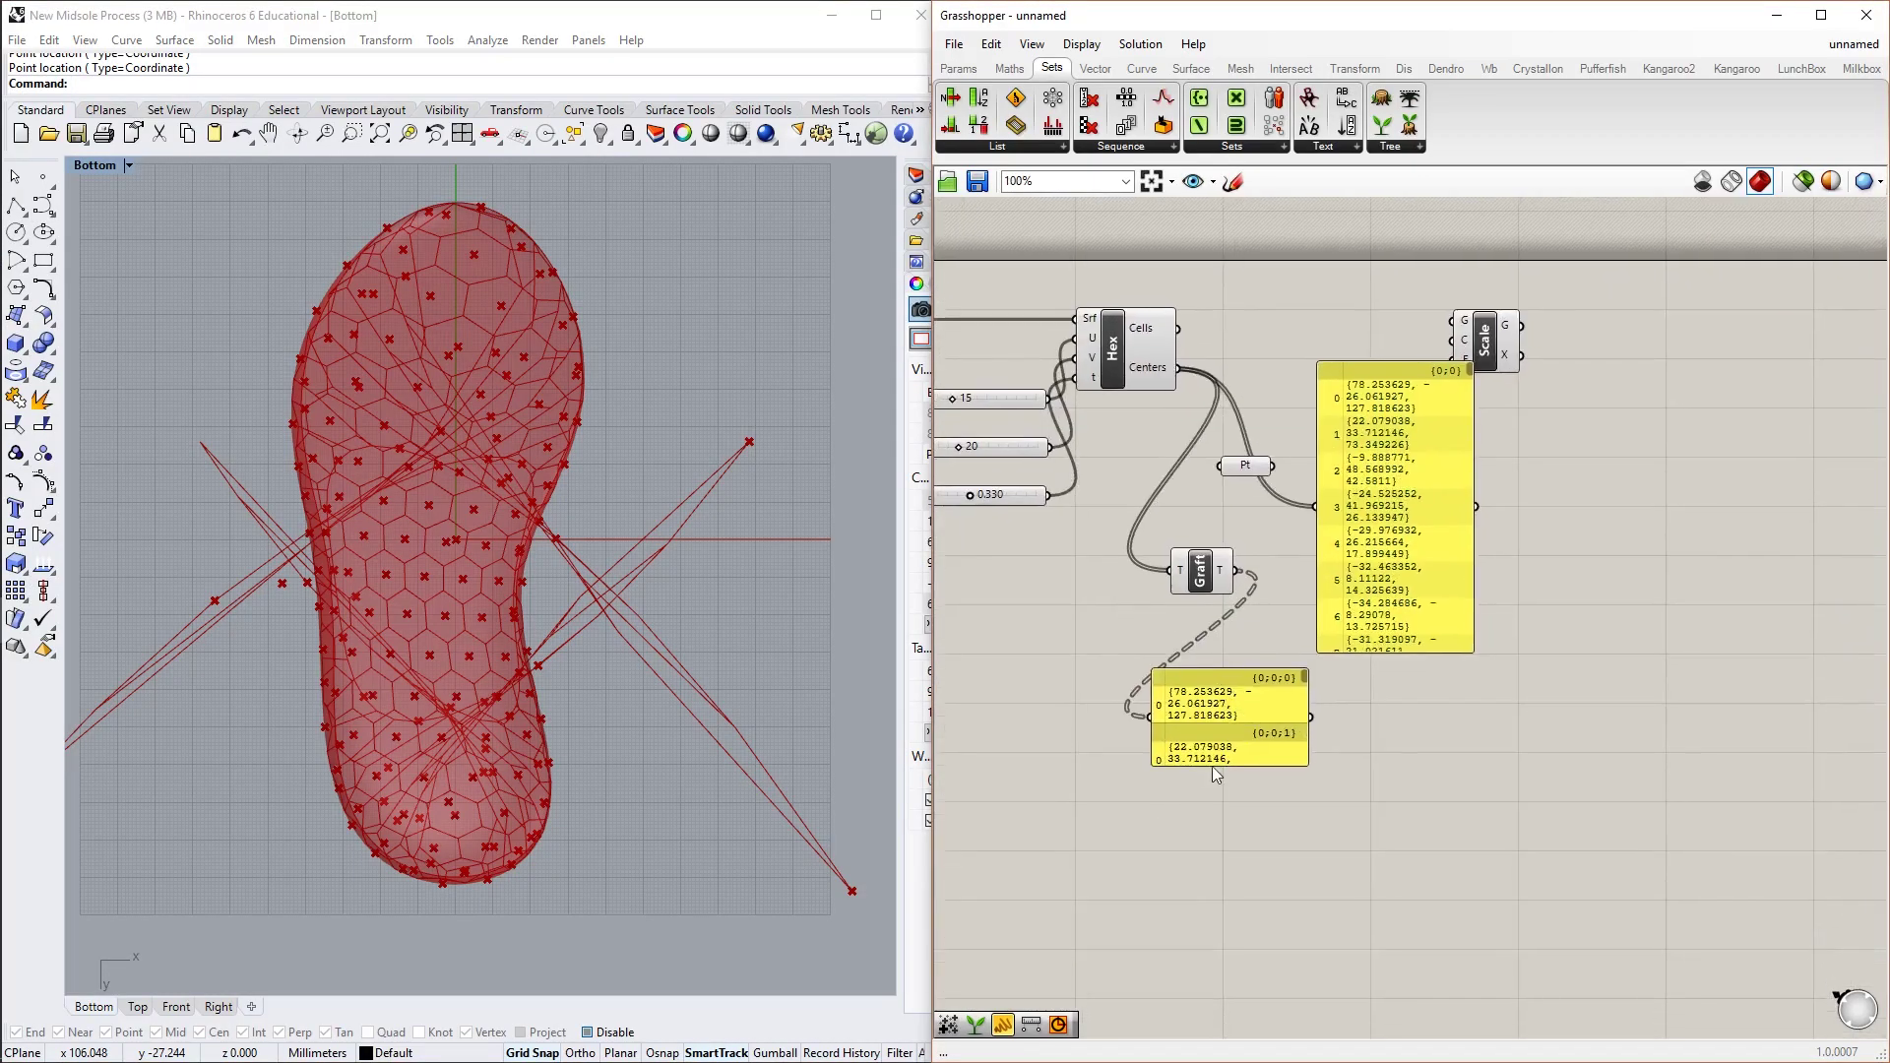
Lengthen the grafted Panel downward to list more branches
{"action": "left_click_drag", "start_coordinate": [1224, 764], "coordinate": [1235, 1016]}
{"action": "scroll", "coordinate": [1255, 930], "scroll_direction": "down", "scroll_amount": 1}
{"action": "right_click_drag", "start_coordinate": [1248, 837], "coordinate": [1138, 670]}
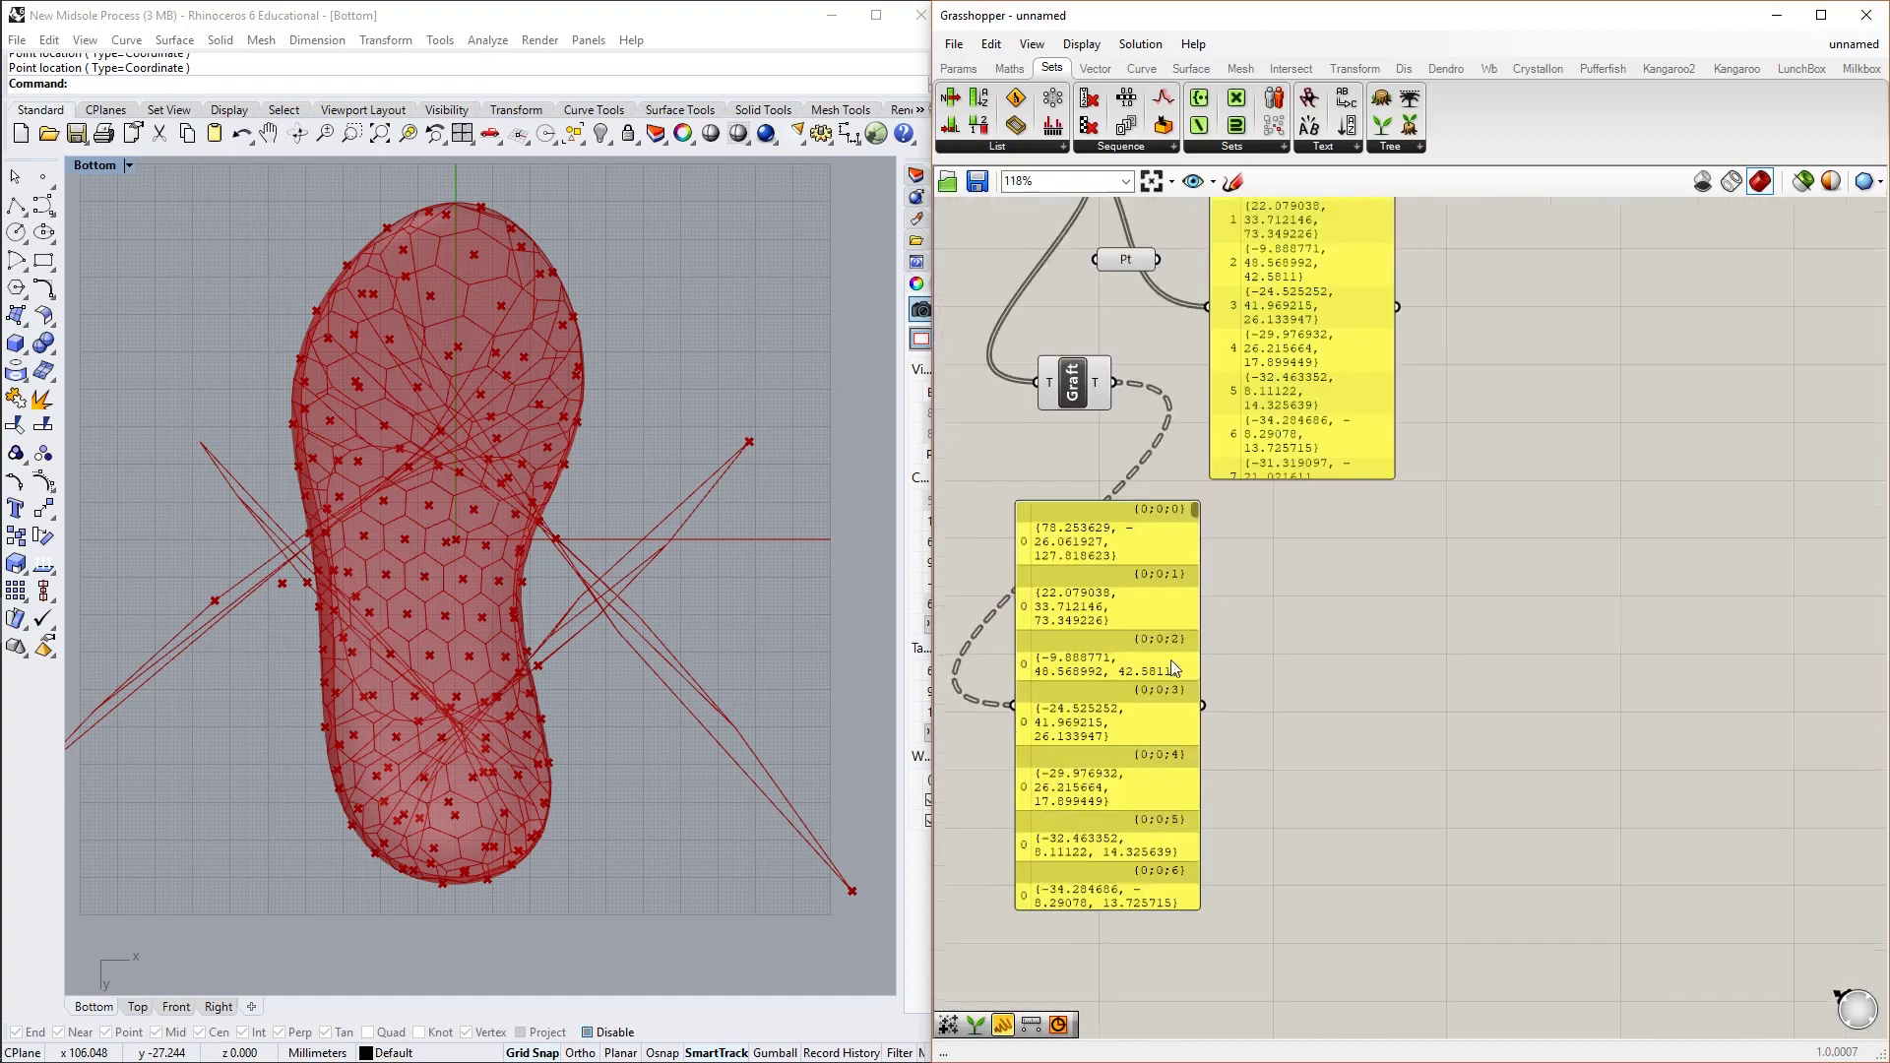
{"action": "scroll", "coordinate": [1172, 660], "scroll_direction": "up", "scroll_amount": 2}
Add a Param Viewer wired from the grafted Panel and set it to Draw Tree display
{"action": "double_click", "coordinate": [1409, 819]}
{"action": "type", "text": "paramvi"}
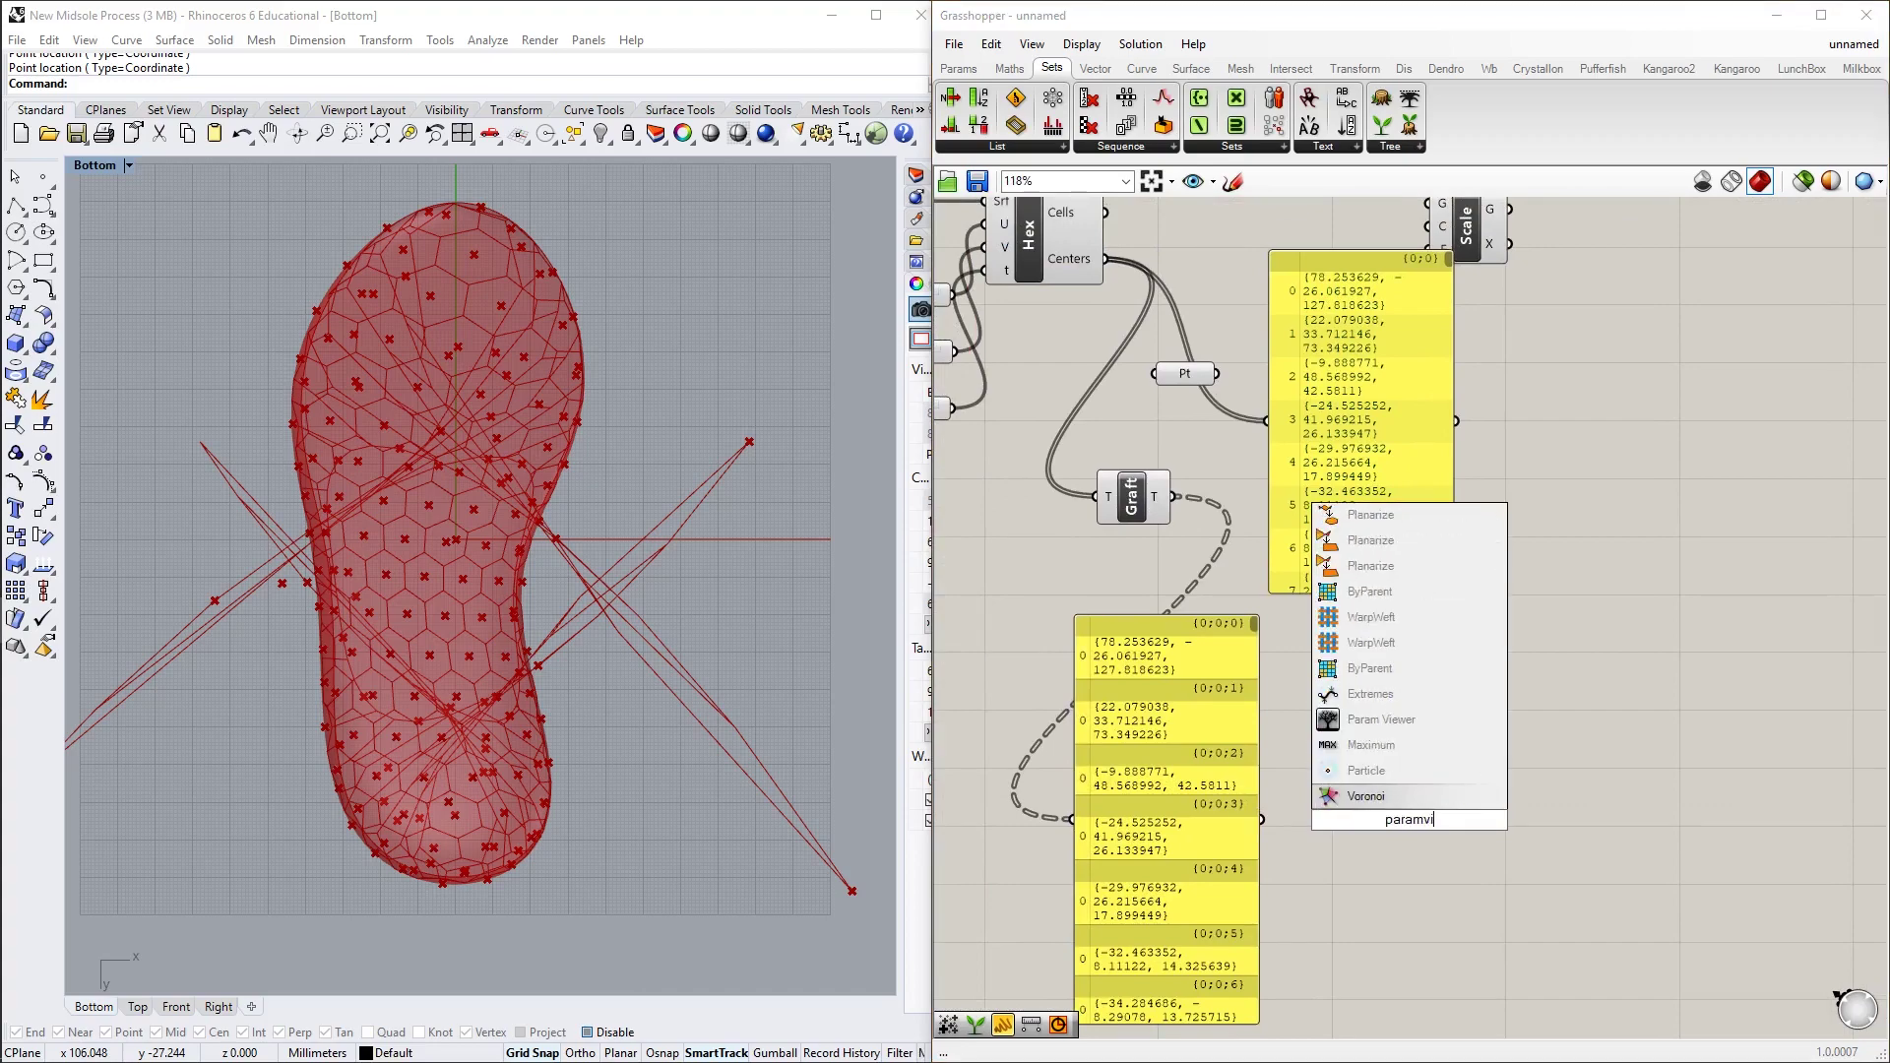
{"action": "left_click", "coordinate": [1410, 727]}
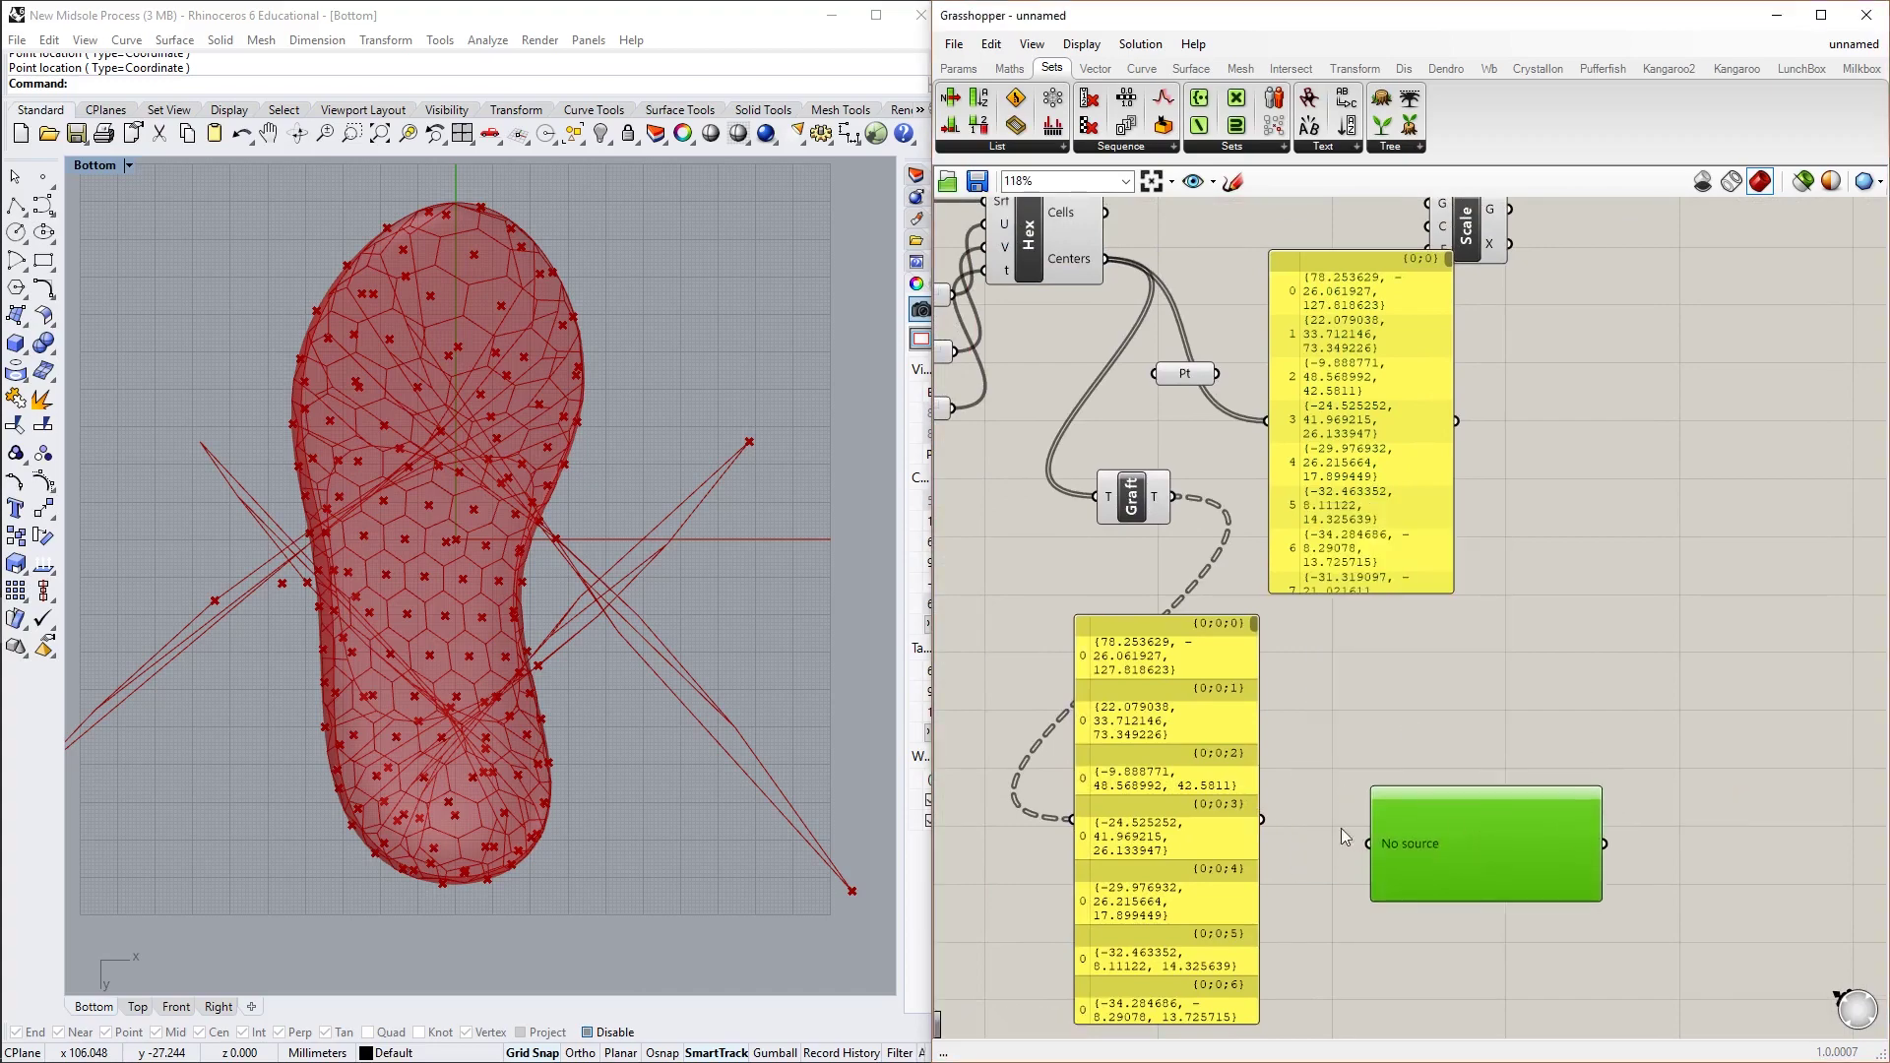
{"action": "left_click_drag", "start_coordinate": [1262, 821], "coordinate": [1368, 843]}
{"action": "right_click", "coordinate": [1459, 858]}
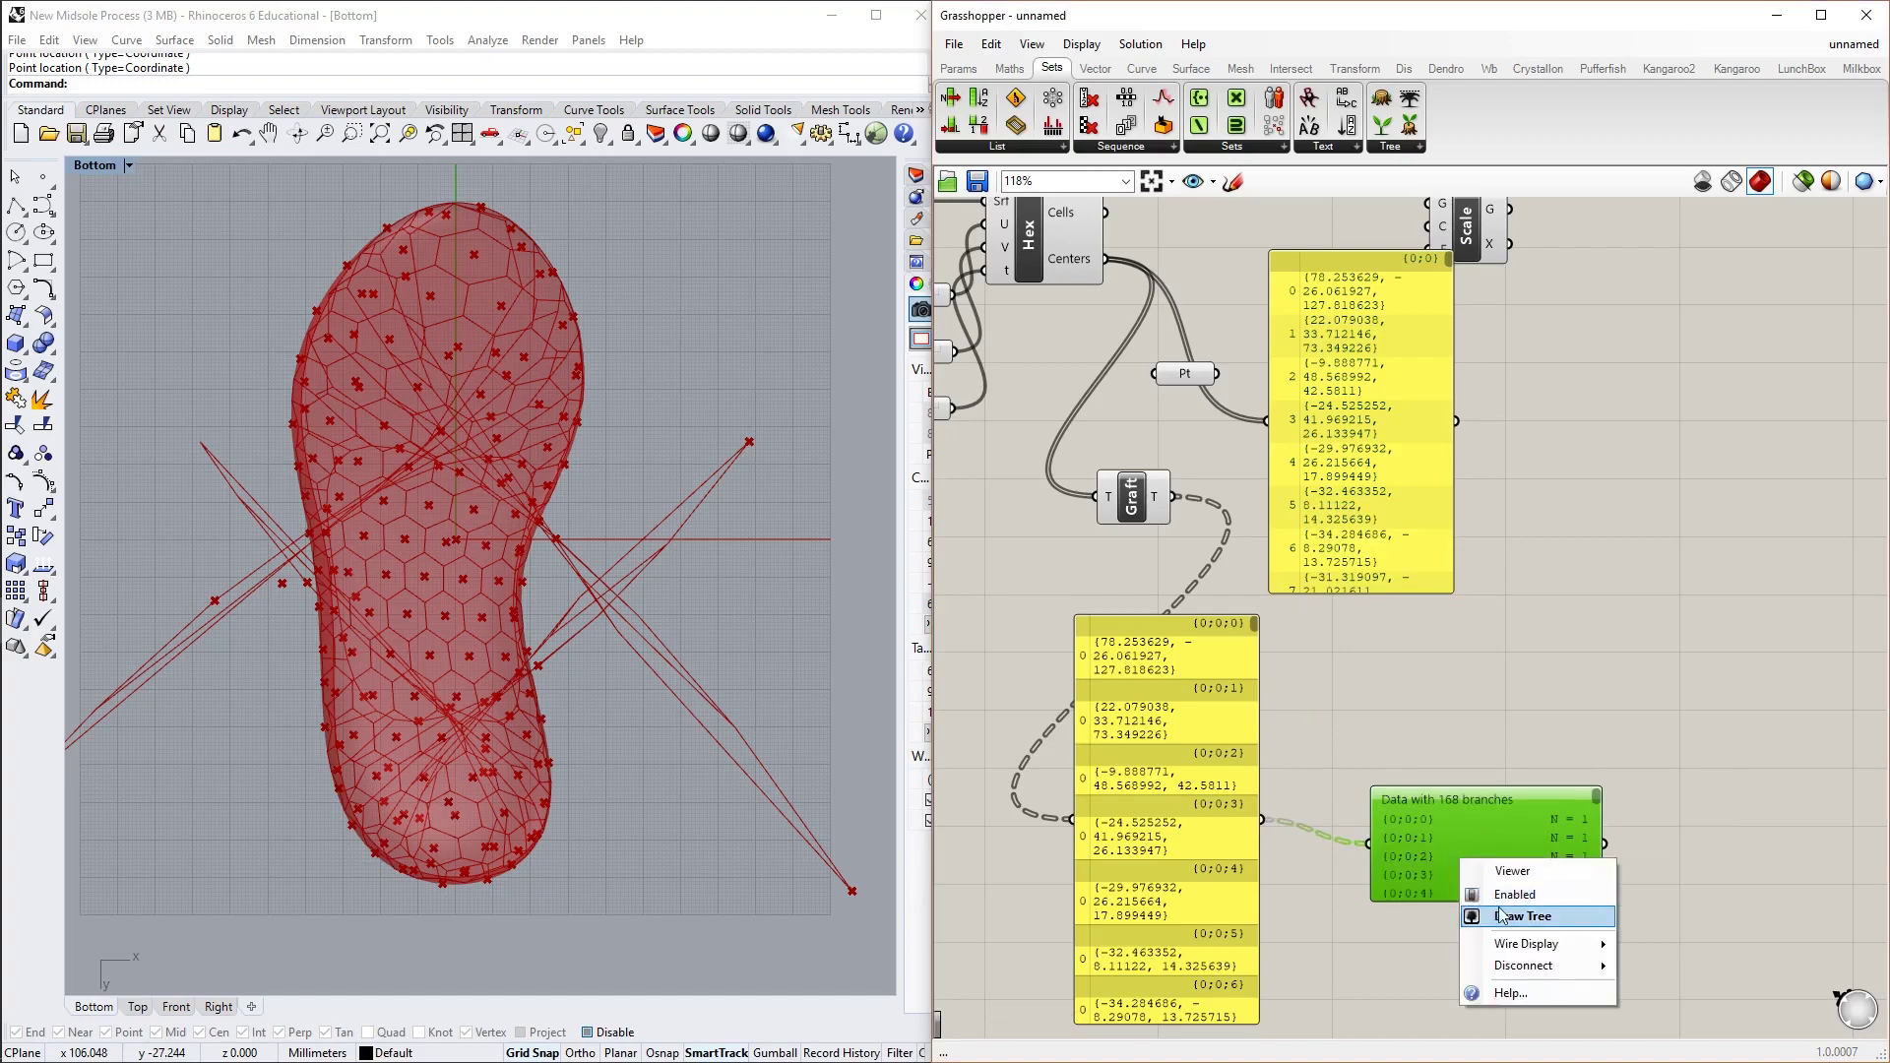
{"action": "left_click", "coordinate": [1496, 912]}
Make the Param Viewer taller and examine the branches in its tree diagram of the grafted centres
{"action": "scroll", "coordinate": [1506, 911], "scroll_direction": "up", "scroll_amount": 1}
{"action": "right_click_drag", "start_coordinate": [1506, 910], "coordinate": [1422, 742]}
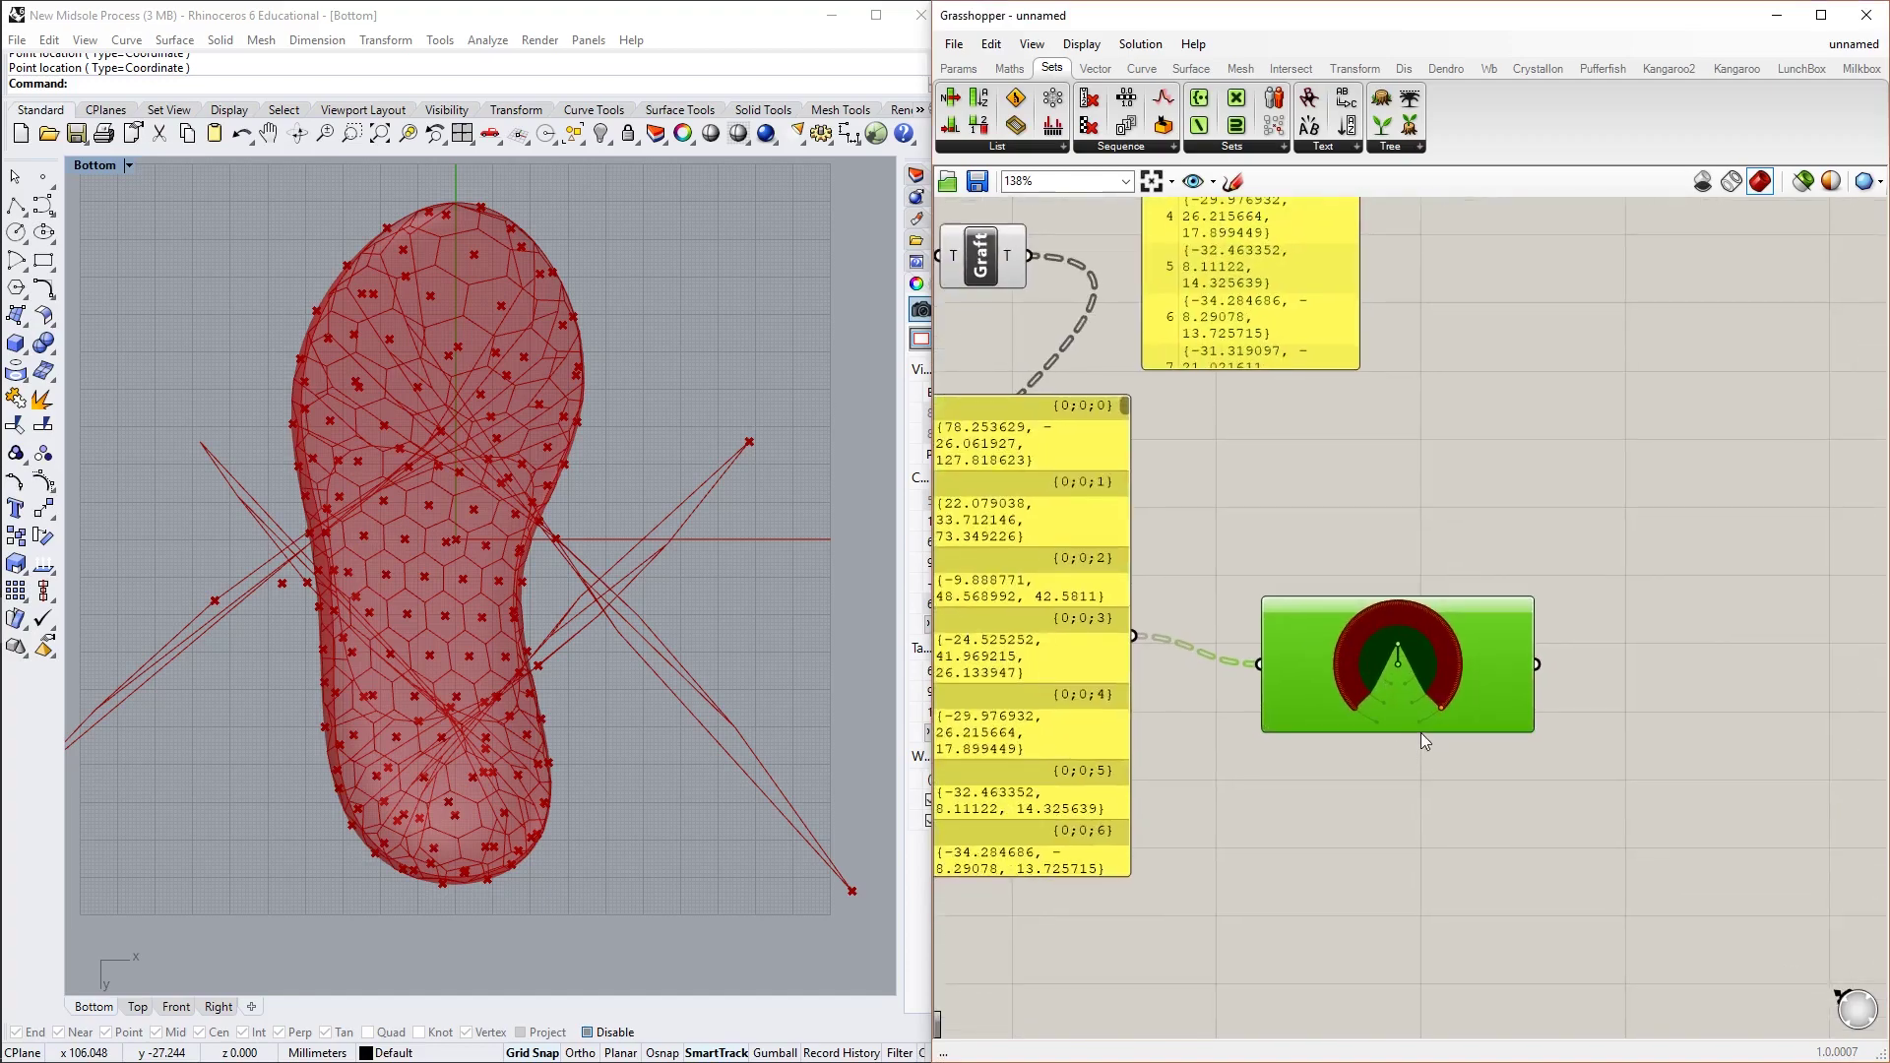
{"action": "left_click_drag", "start_coordinate": [1421, 734], "coordinate": [1421, 989]}
{"action": "scroll", "coordinate": [1432, 948], "scroll_direction": "up", "scroll_amount": 1}
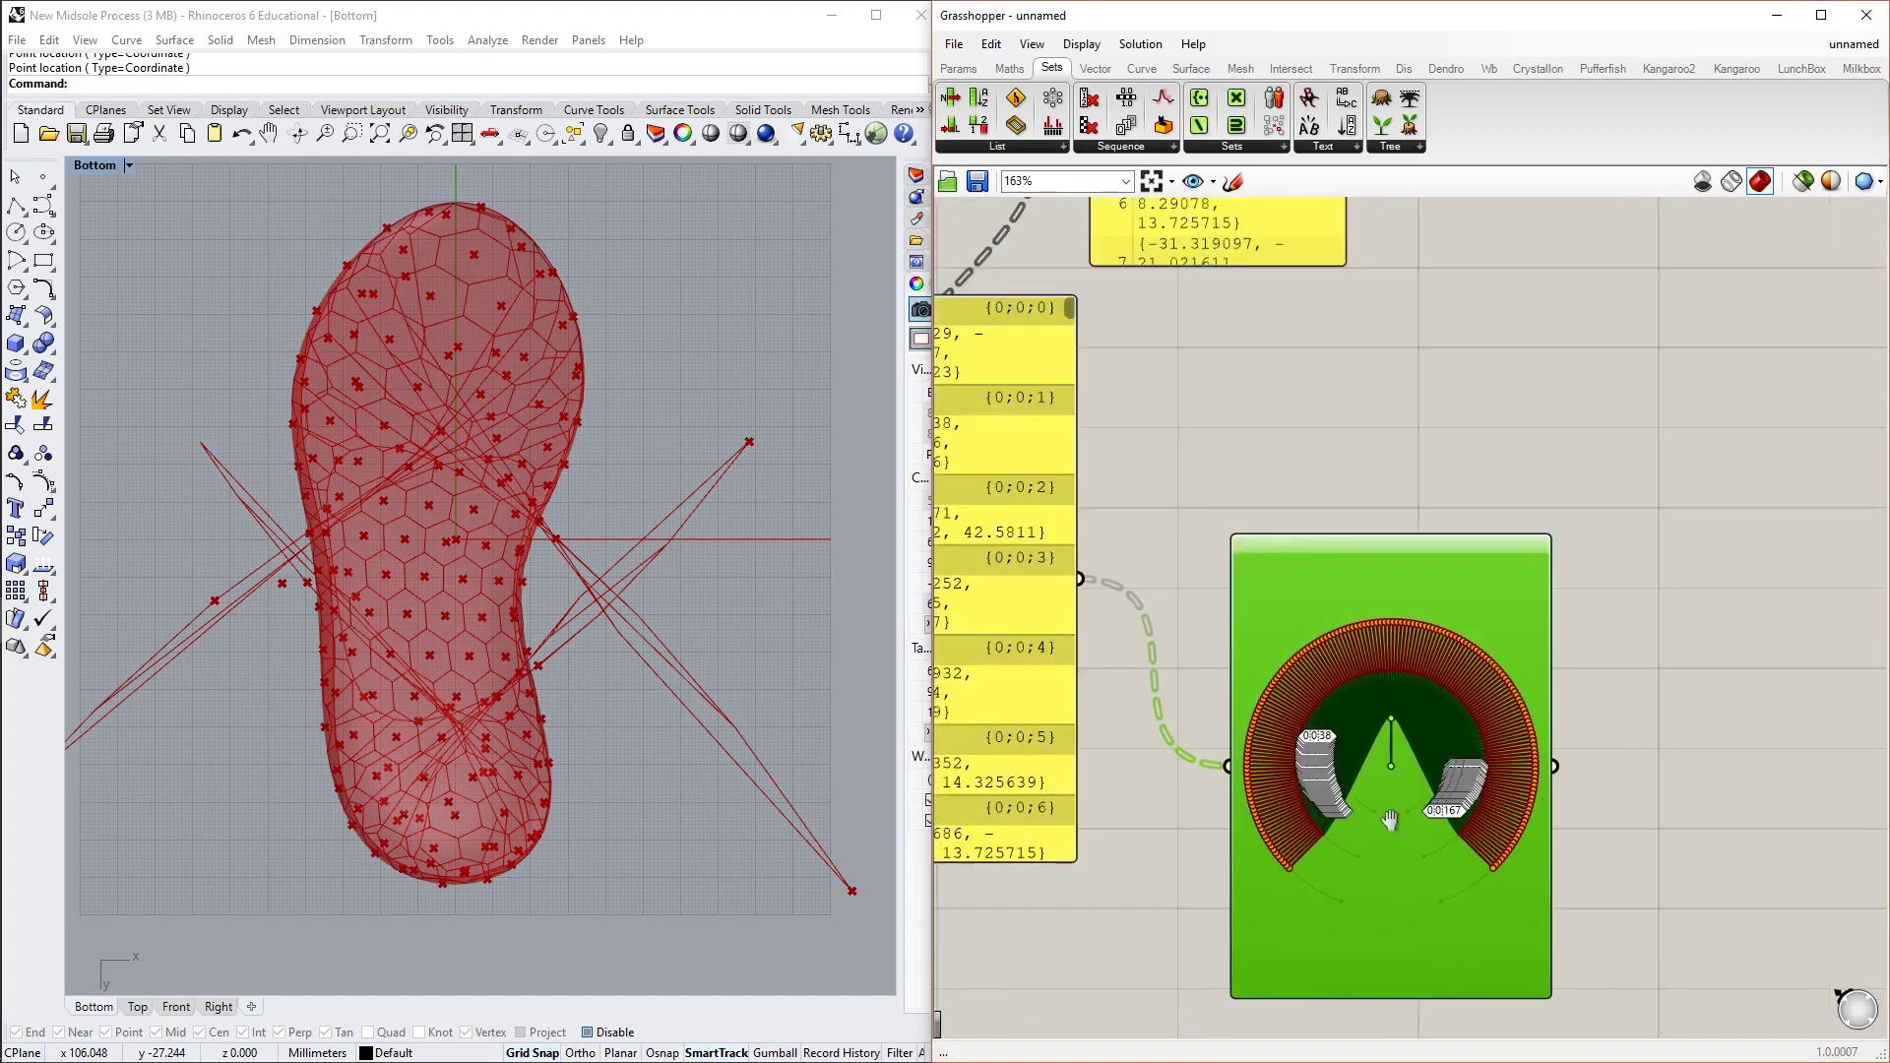
{"action": "scroll", "coordinate": [1389, 820], "scroll_direction": "up", "scroll_amount": 5}
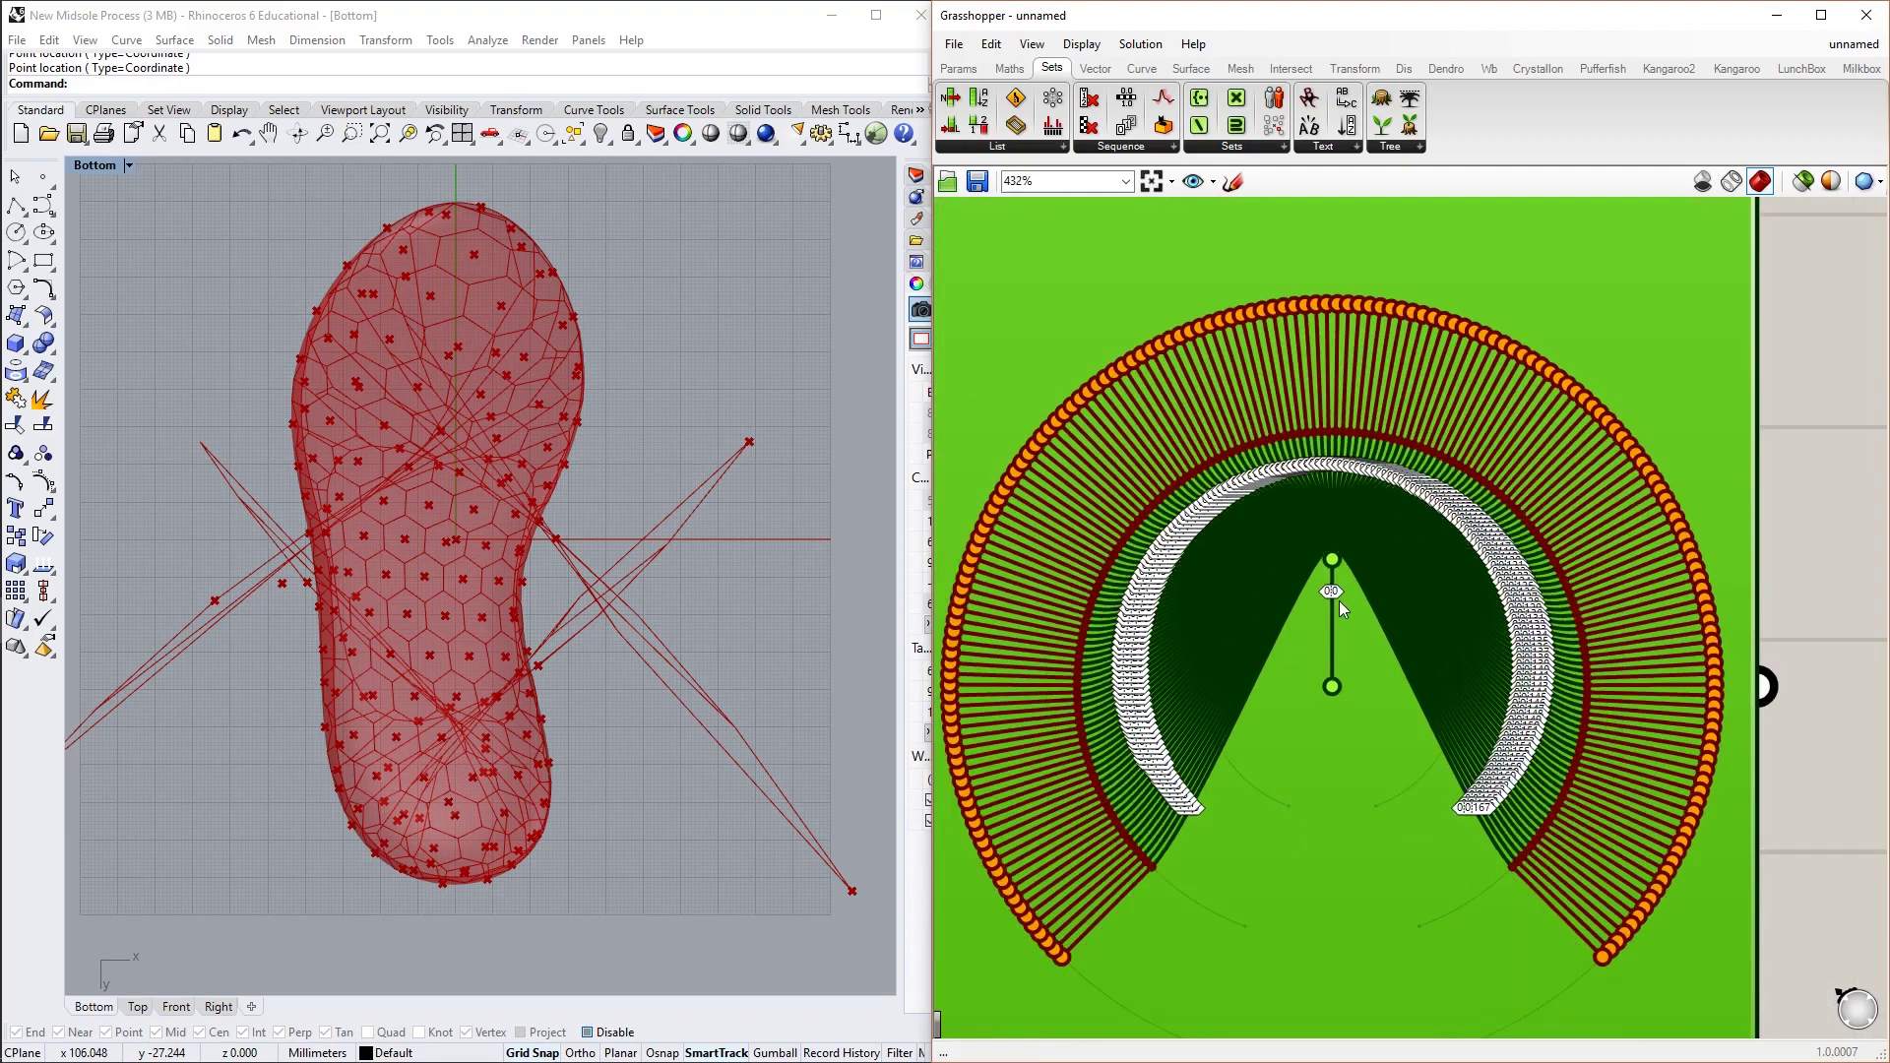
{"action": "right_click_drag", "start_coordinate": [1338, 600], "coordinate": [1365, 617]}
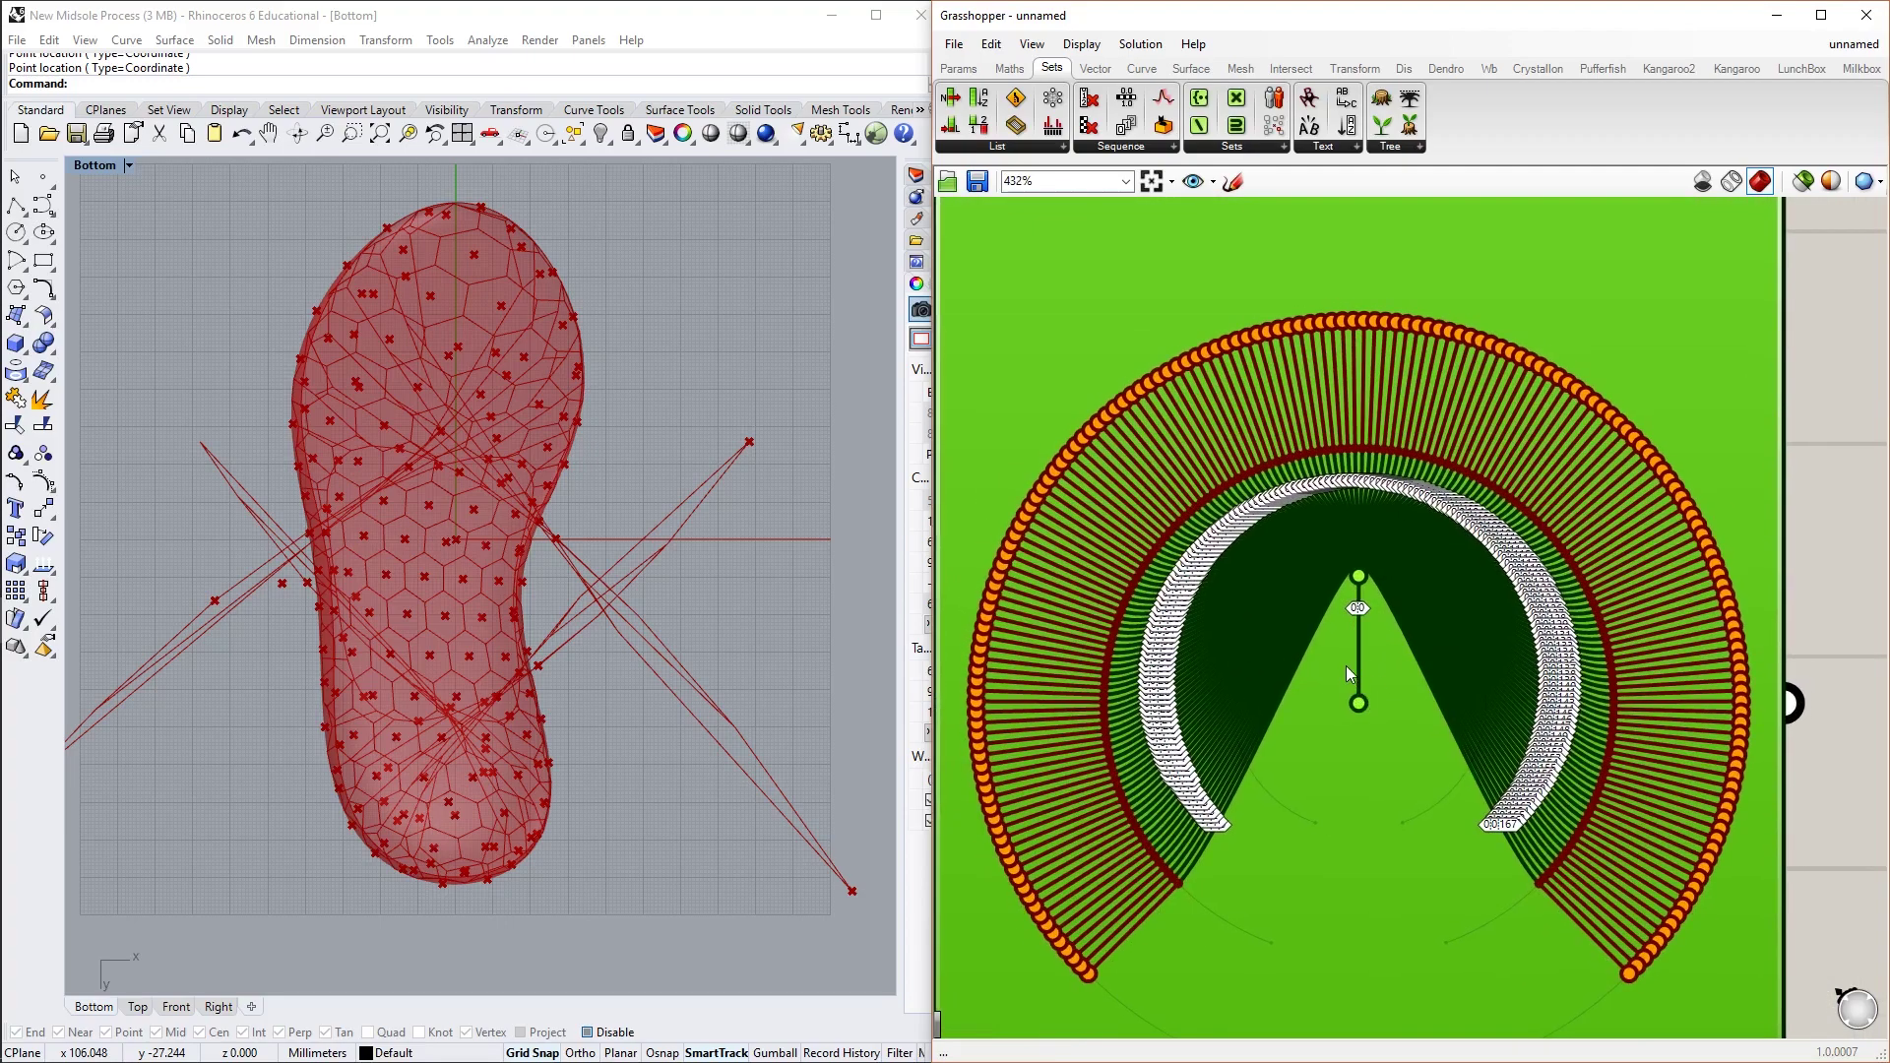
{"action": "scroll", "coordinate": [1340, 645], "scroll_direction": "down", "scroll_amount": 6}
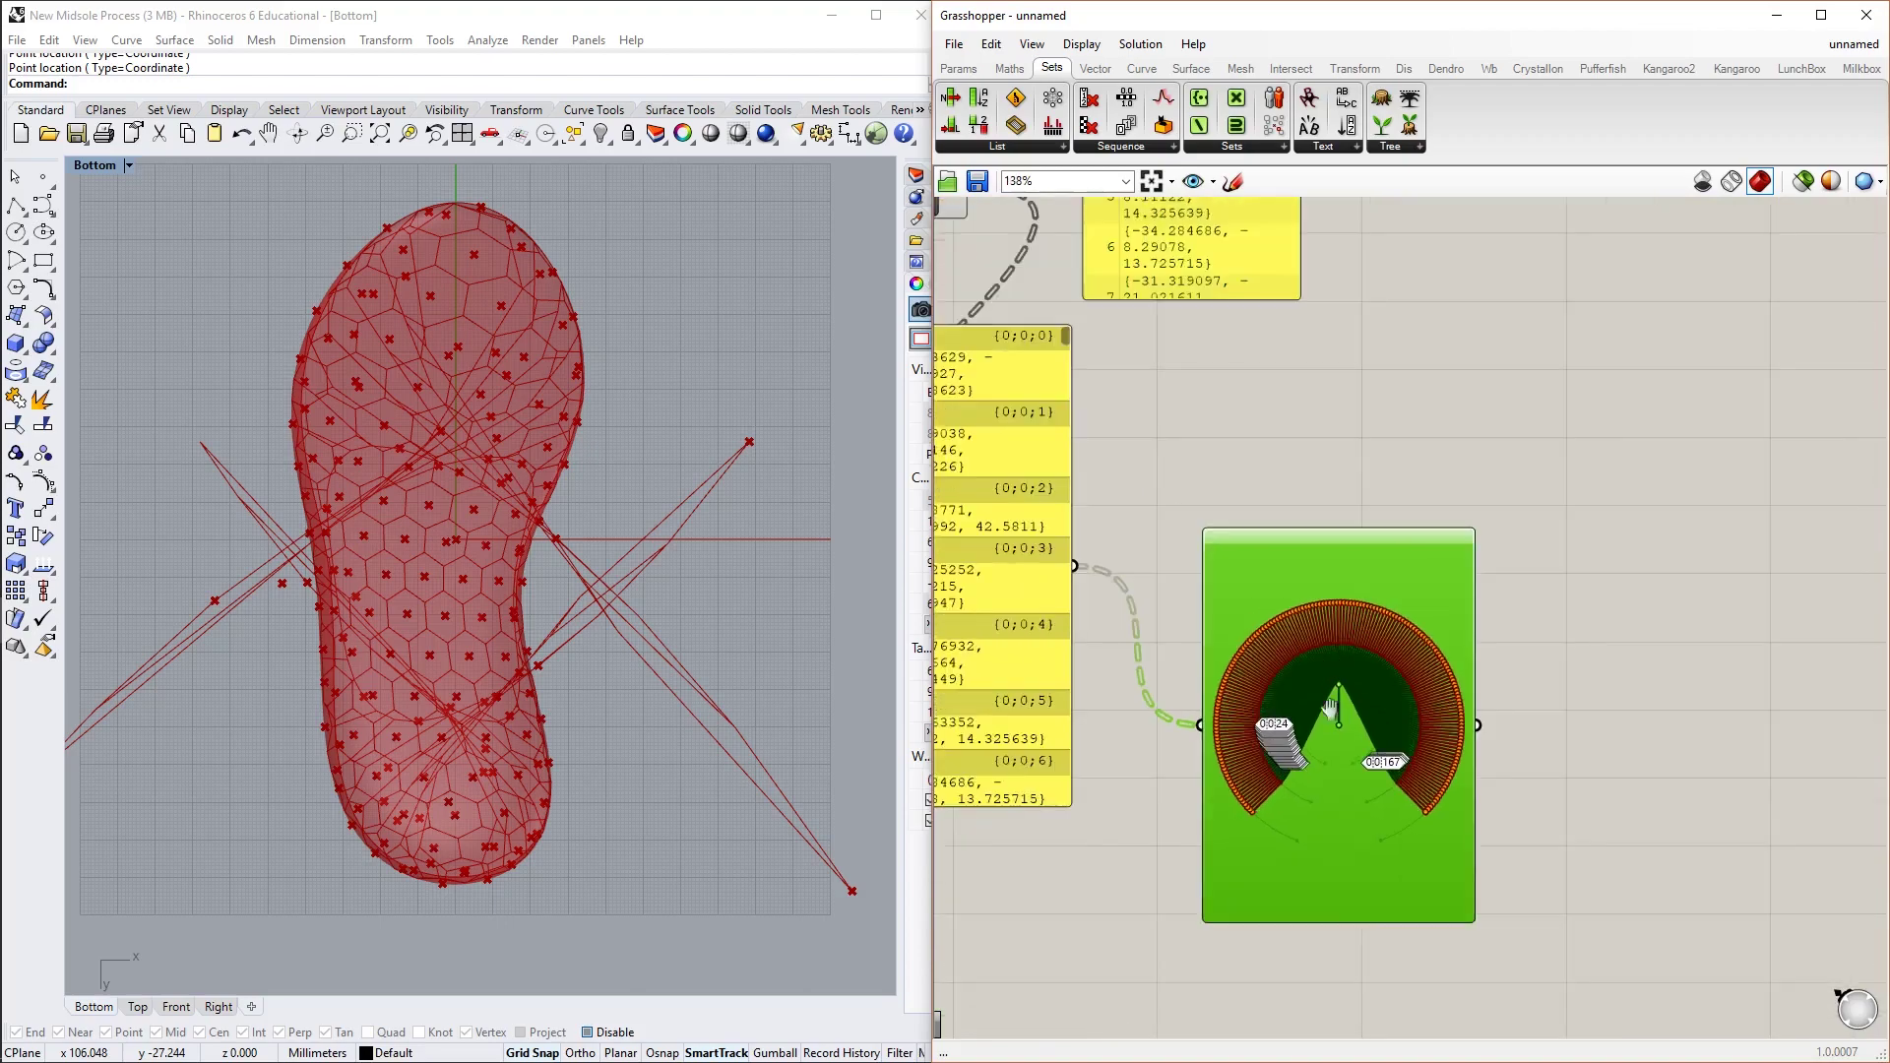
{"action": "right_click_drag", "start_coordinate": [1331, 708], "coordinate": [1328, 799]}
{"action": "scroll", "coordinate": [1343, 604], "scroll_direction": "down", "scroll_amount": 1}
{"action": "right_click_drag", "start_coordinate": [1343, 604], "coordinate": [1314, 733]}
Add a second Param Viewer beside the ungrafted Centers Panel and wire it from that Panel's output
{"action": "double_click", "coordinate": [1477, 463]}
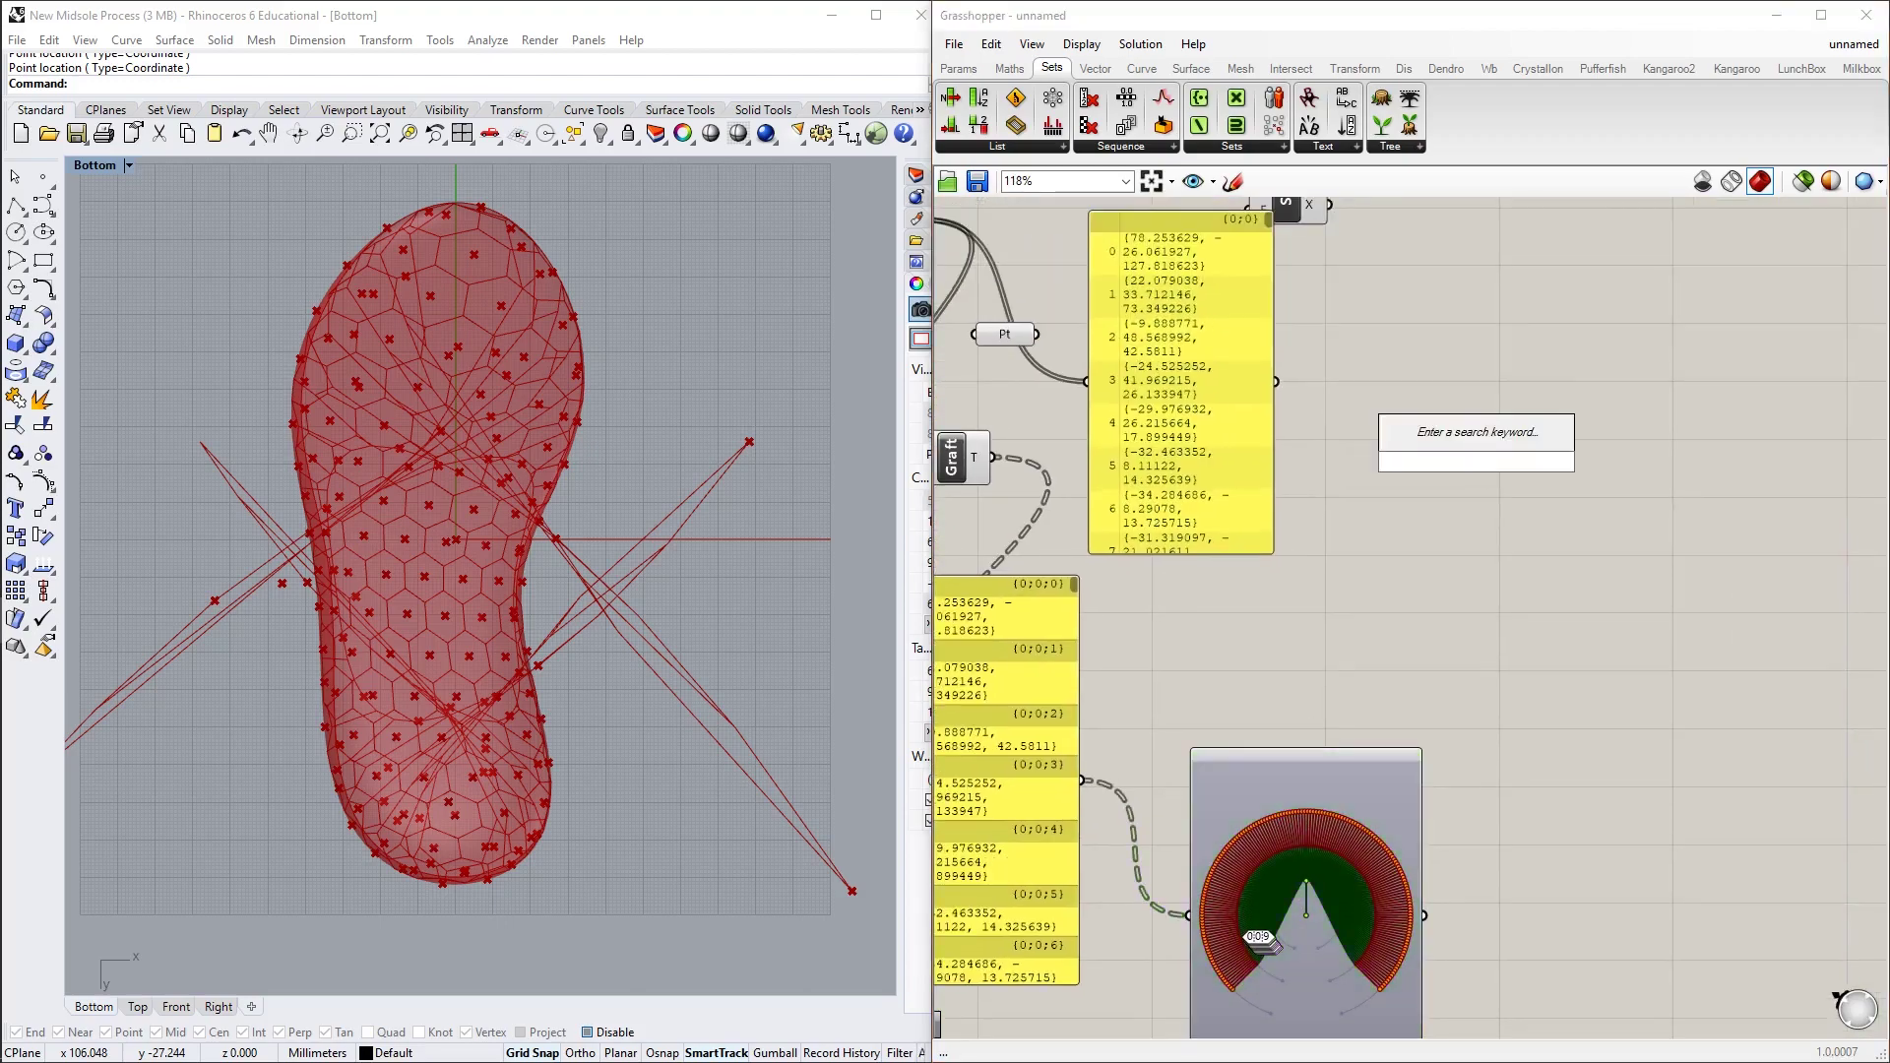
{"action": "type", "text": "paramview"}
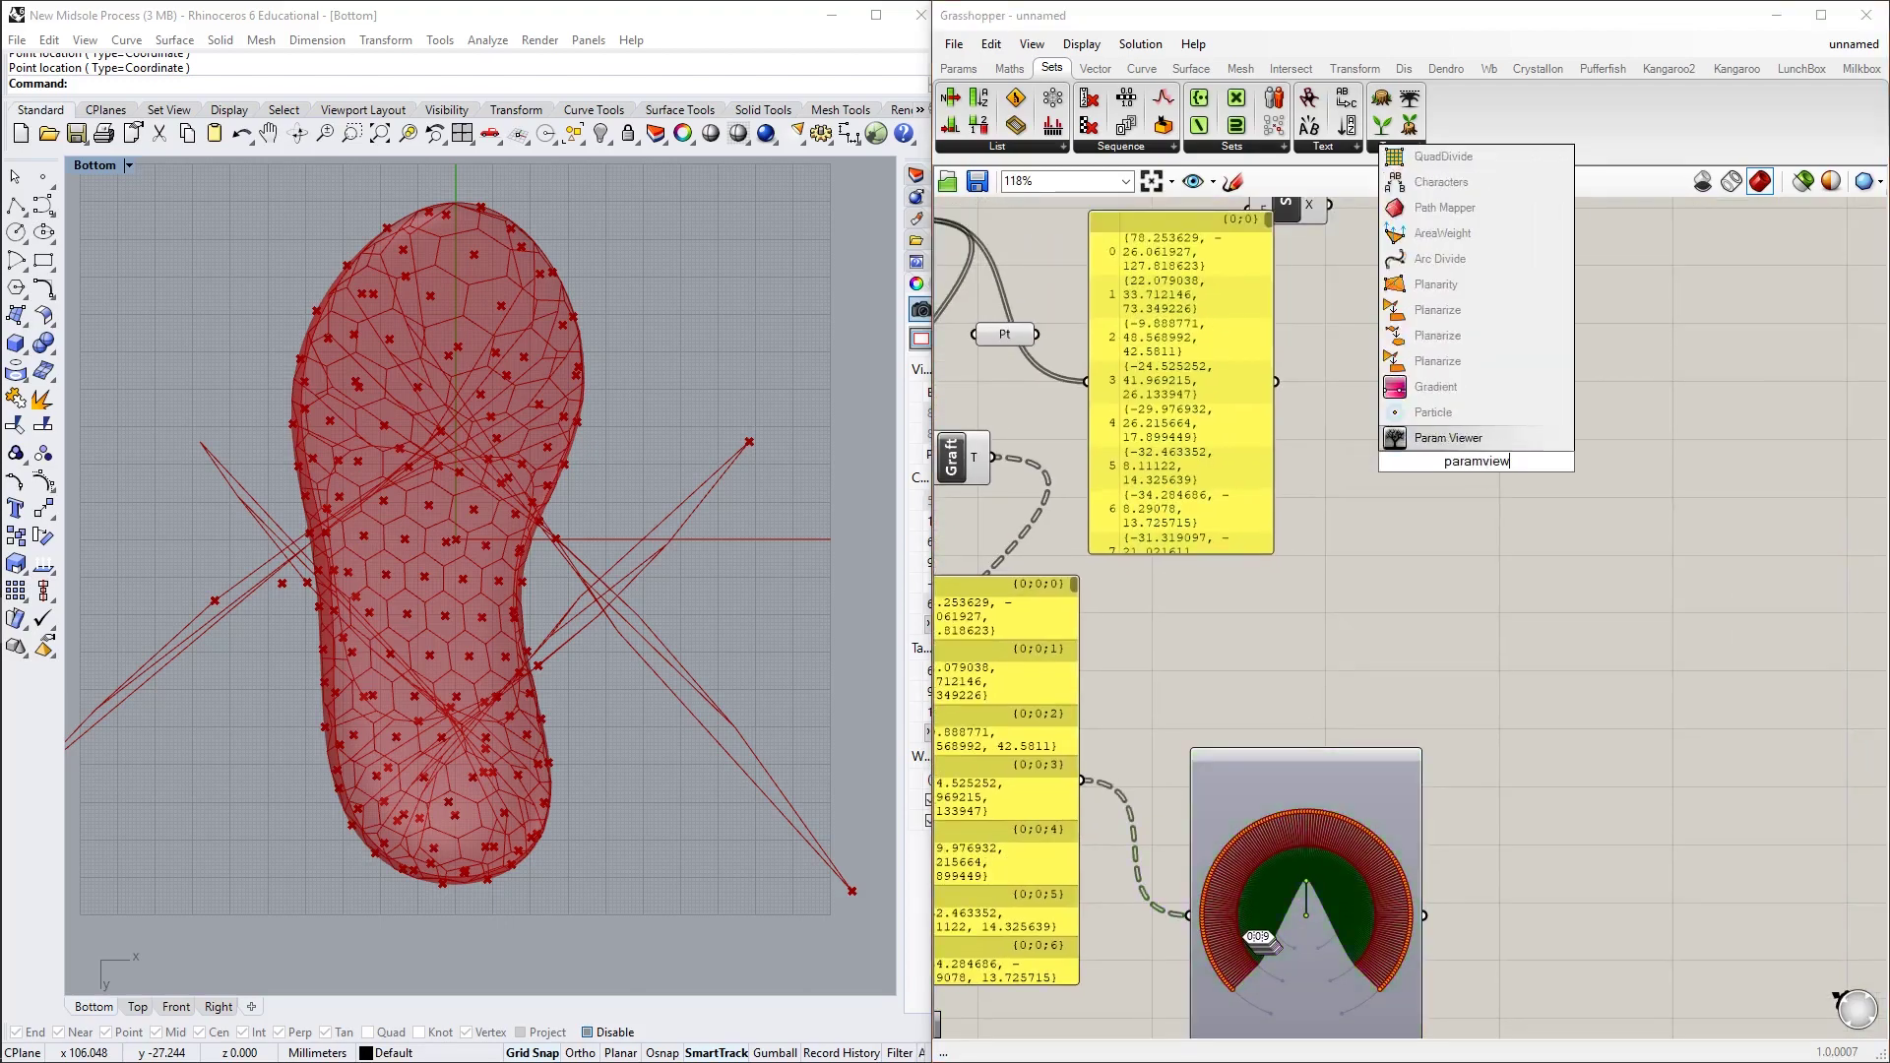
{"action": "left_click", "coordinate": [1467, 444]}
{"action": "scroll", "coordinate": [1442, 456], "scroll_direction": "down", "scroll_amount": 2}
{"action": "right_click_drag", "start_coordinate": [1442, 456], "coordinate": [1501, 566]}
{"action": "scroll", "coordinate": [1171, 392], "scroll_direction": "up", "scroll_amount": 2}
{"action": "mouse_move", "coordinate": [1078, 400]}
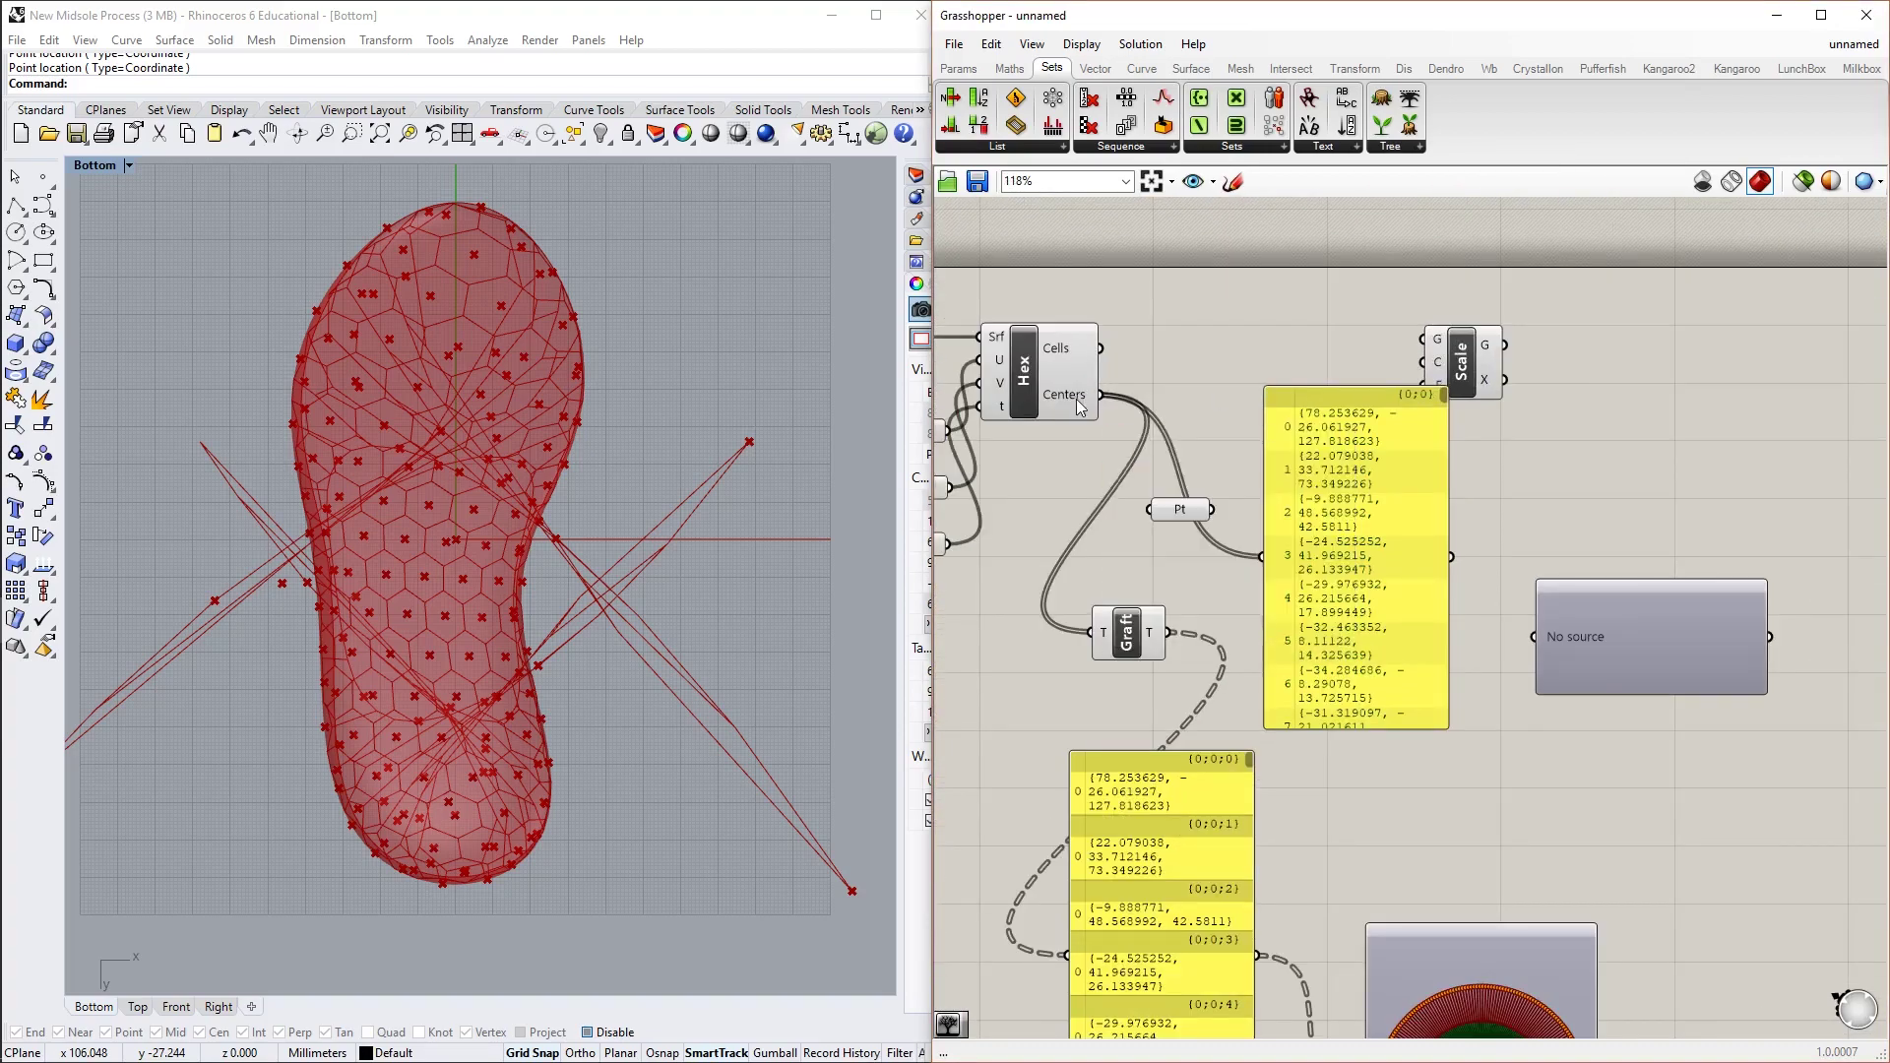
{"action": "scroll", "coordinate": [1432, 523], "scroll_direction": "up", "scroll_amount": 2}
{"action": "left_click_drag", "start_coordinate": [1656, 627], "coordinate": [1611, 593]}
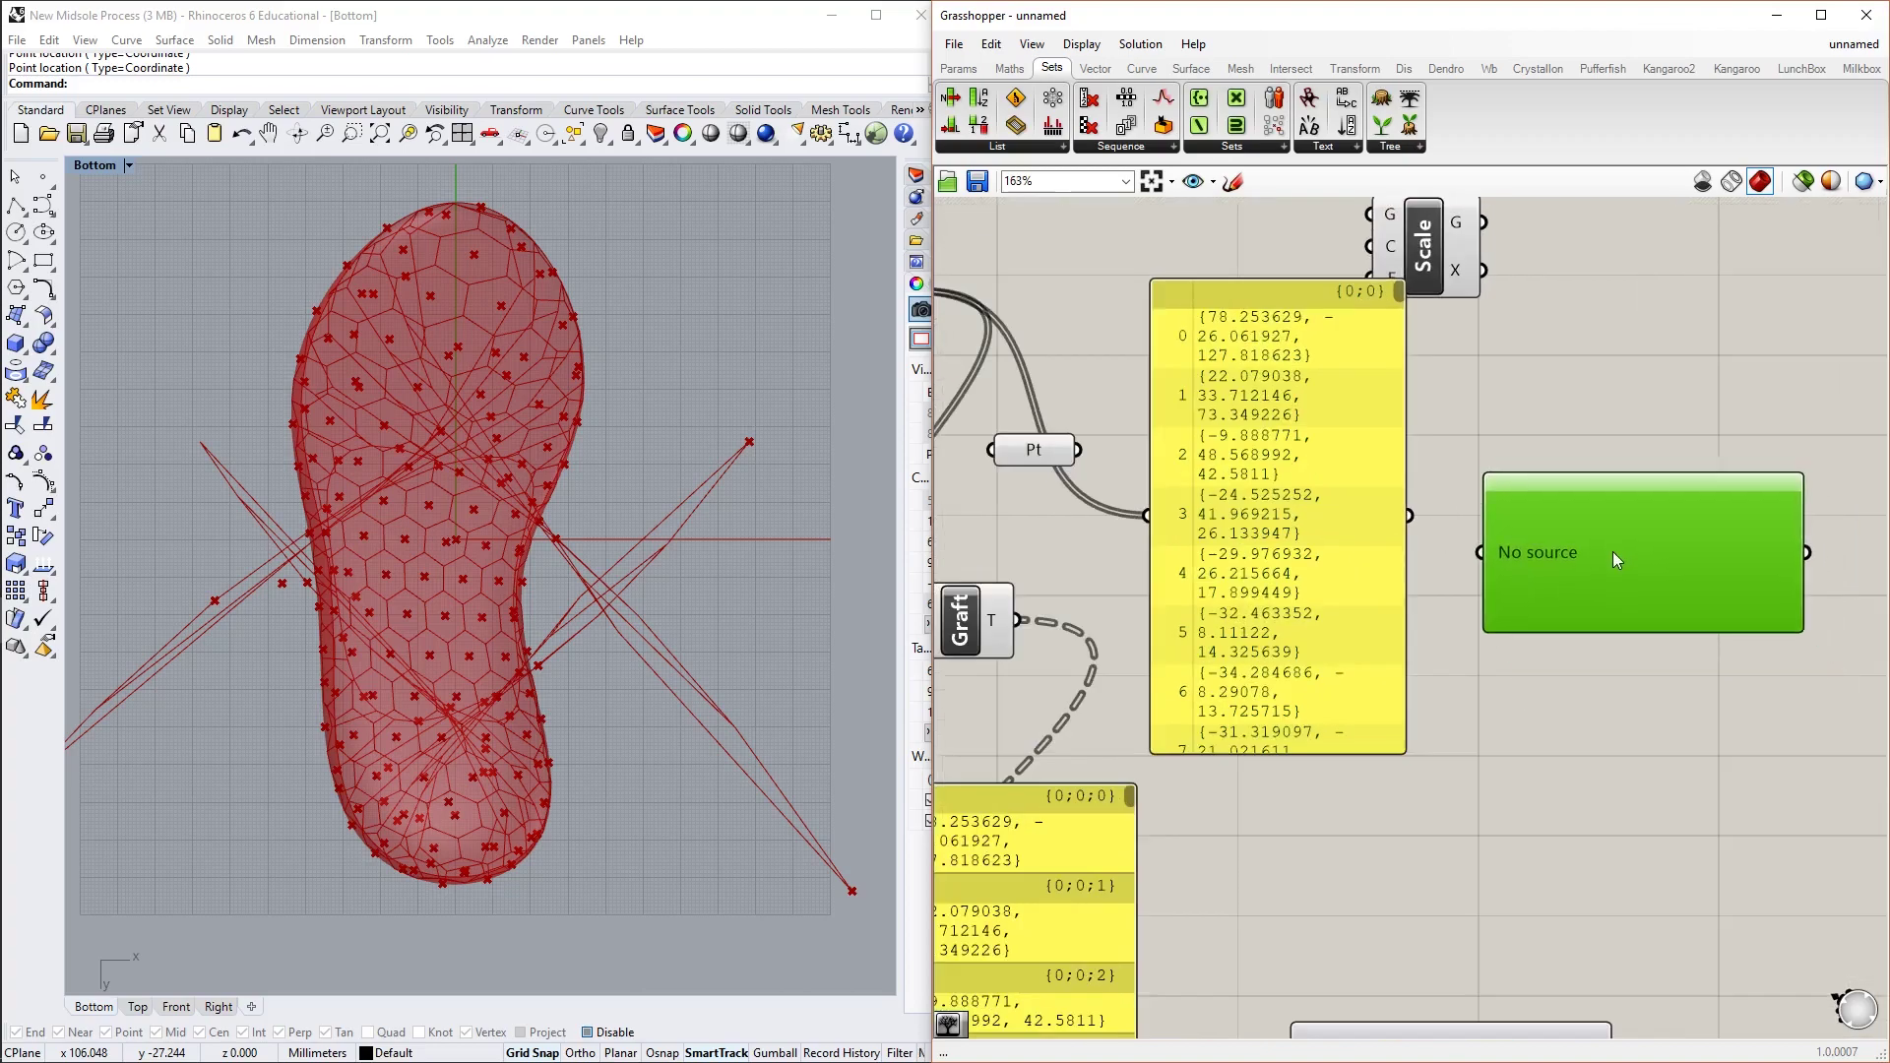
{"action": "left_click_drag", "start_coordinate": [1408, 518], "coordinate": [1479, 592]}
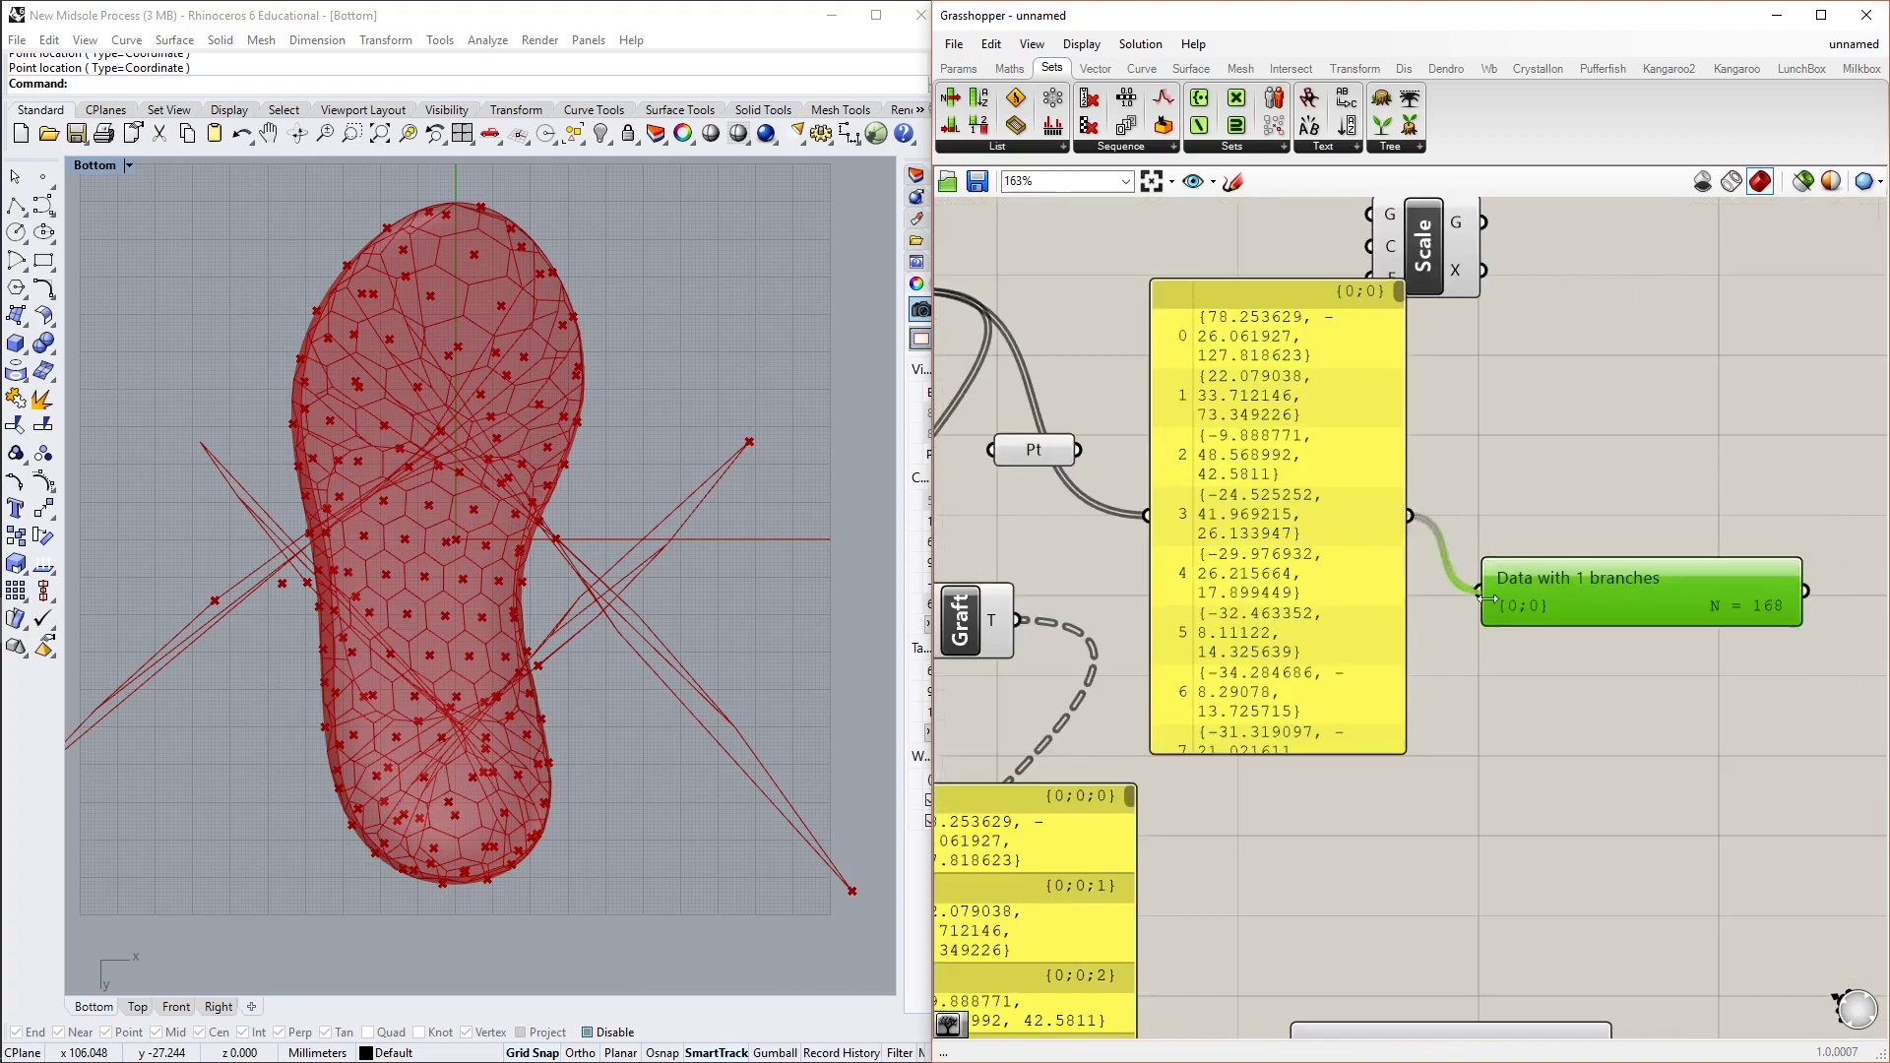
Set the second Param Viewer to Draw Tree display and make it taller
{"action": "right_click_drag", "start_coordinate": [1568, 667], "coordinate": [1501, 593]}
{"action": "right_click", "coordinate": [1518, 534]}
{"action": "left_click", "coordinate": [1575, 590]}
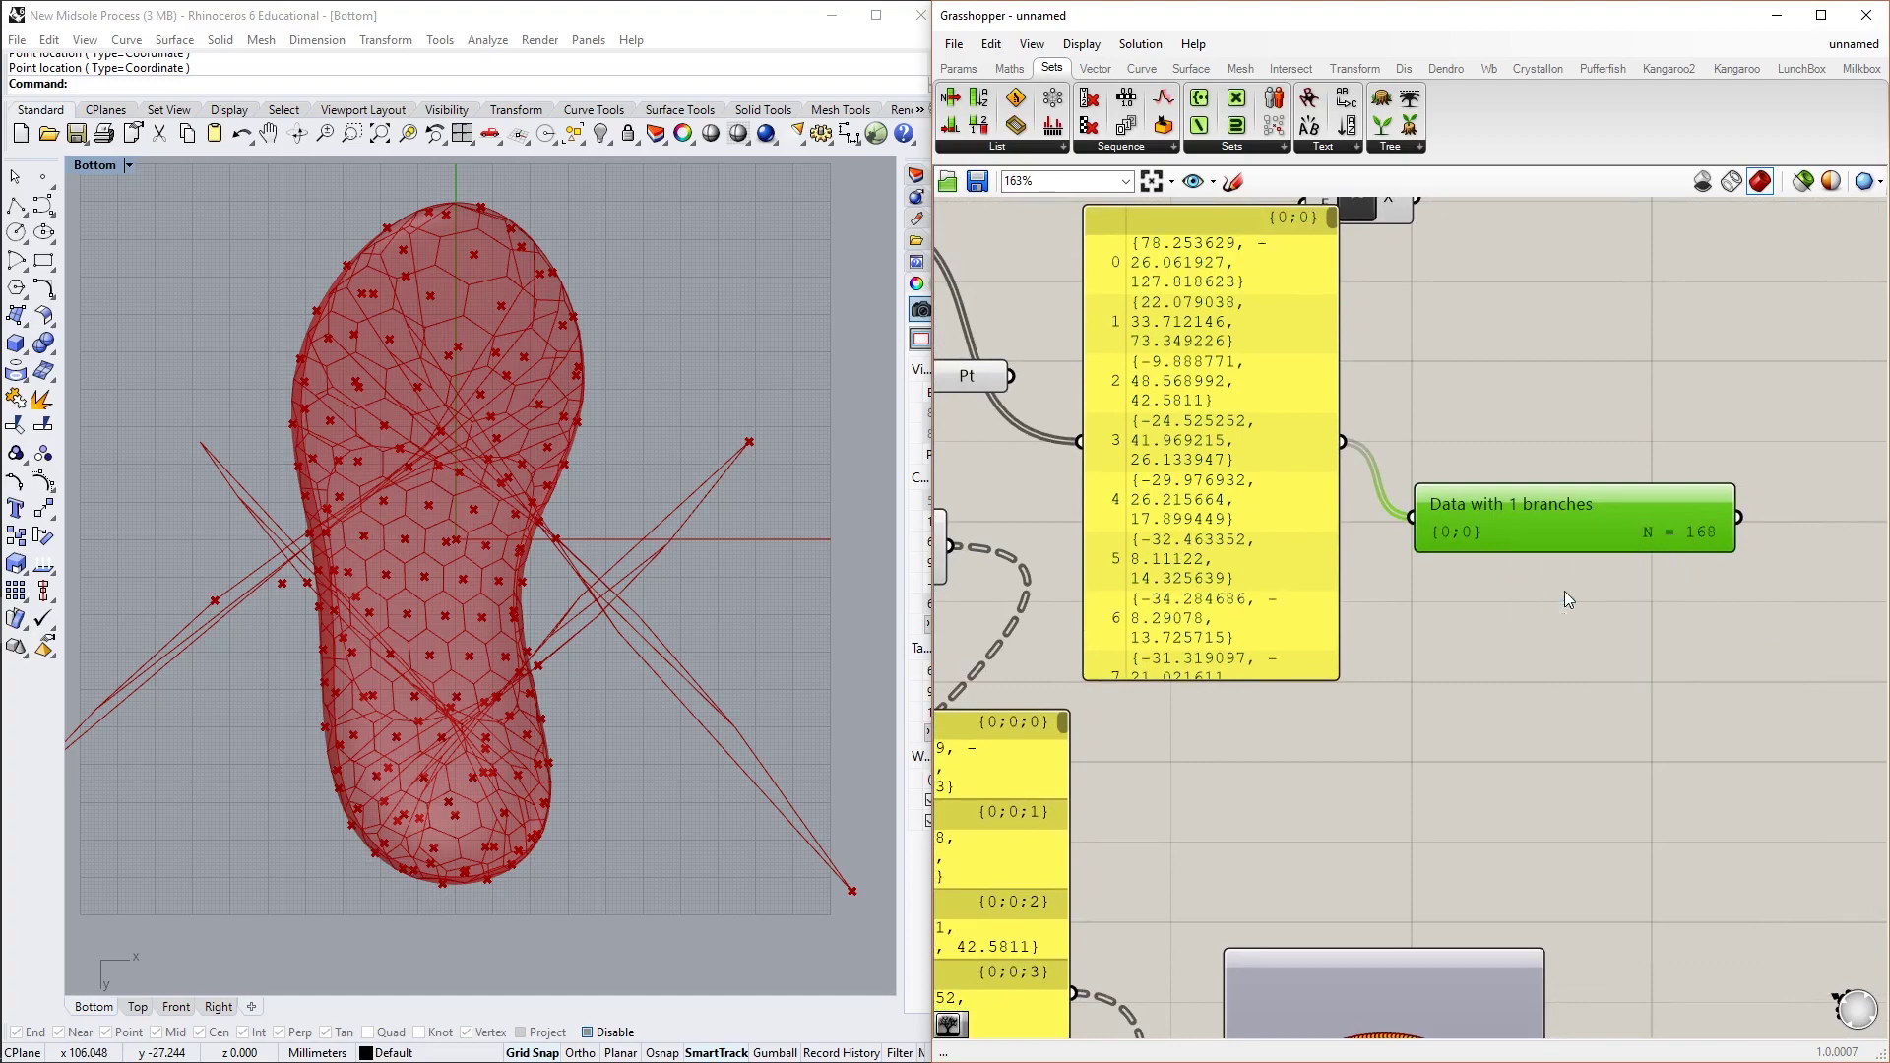
{"action": "scroll", "coordinate": [1606, 555], "scroll_direction": "up", "scroll_amount": 3}
{"action": "mouse_move", "coordinate": [1583, 573]}
{"action": "left_mouse_down"}
{"action": "mouse_move", "coordinate": [1589, 907]}
{"action": "mouse_move", "coordinate": [1626, 911]}
{"action": "left_mouse_up"}
{"action": "scroll", "coordinate": [1508, 688], "scroll_direction": "up", "scroll_amount": 4}
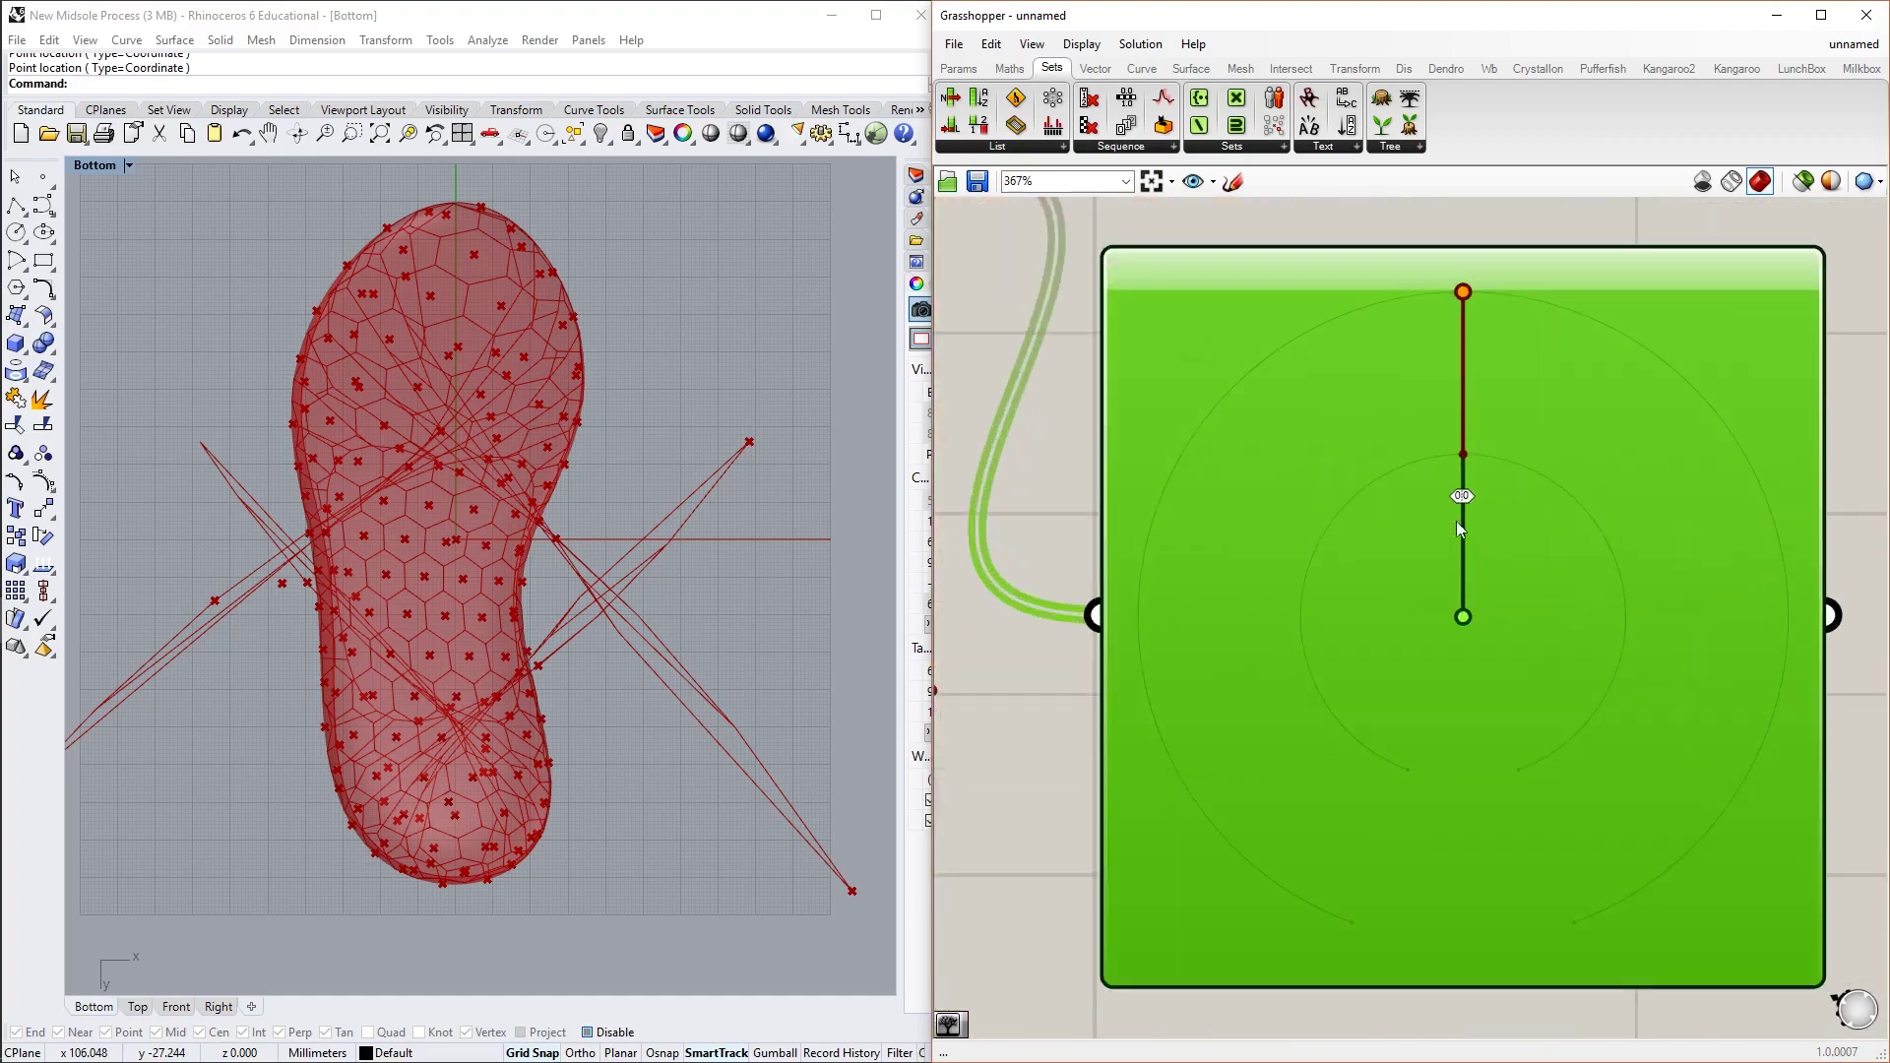
Compare the tree diagrams of the ungrafted and grafted hexagon centres in the two Param Viewers
{"action": "scroll", "coordinate": [1458, 452], "scroll_direction": "down", "scroll_amount": 5}
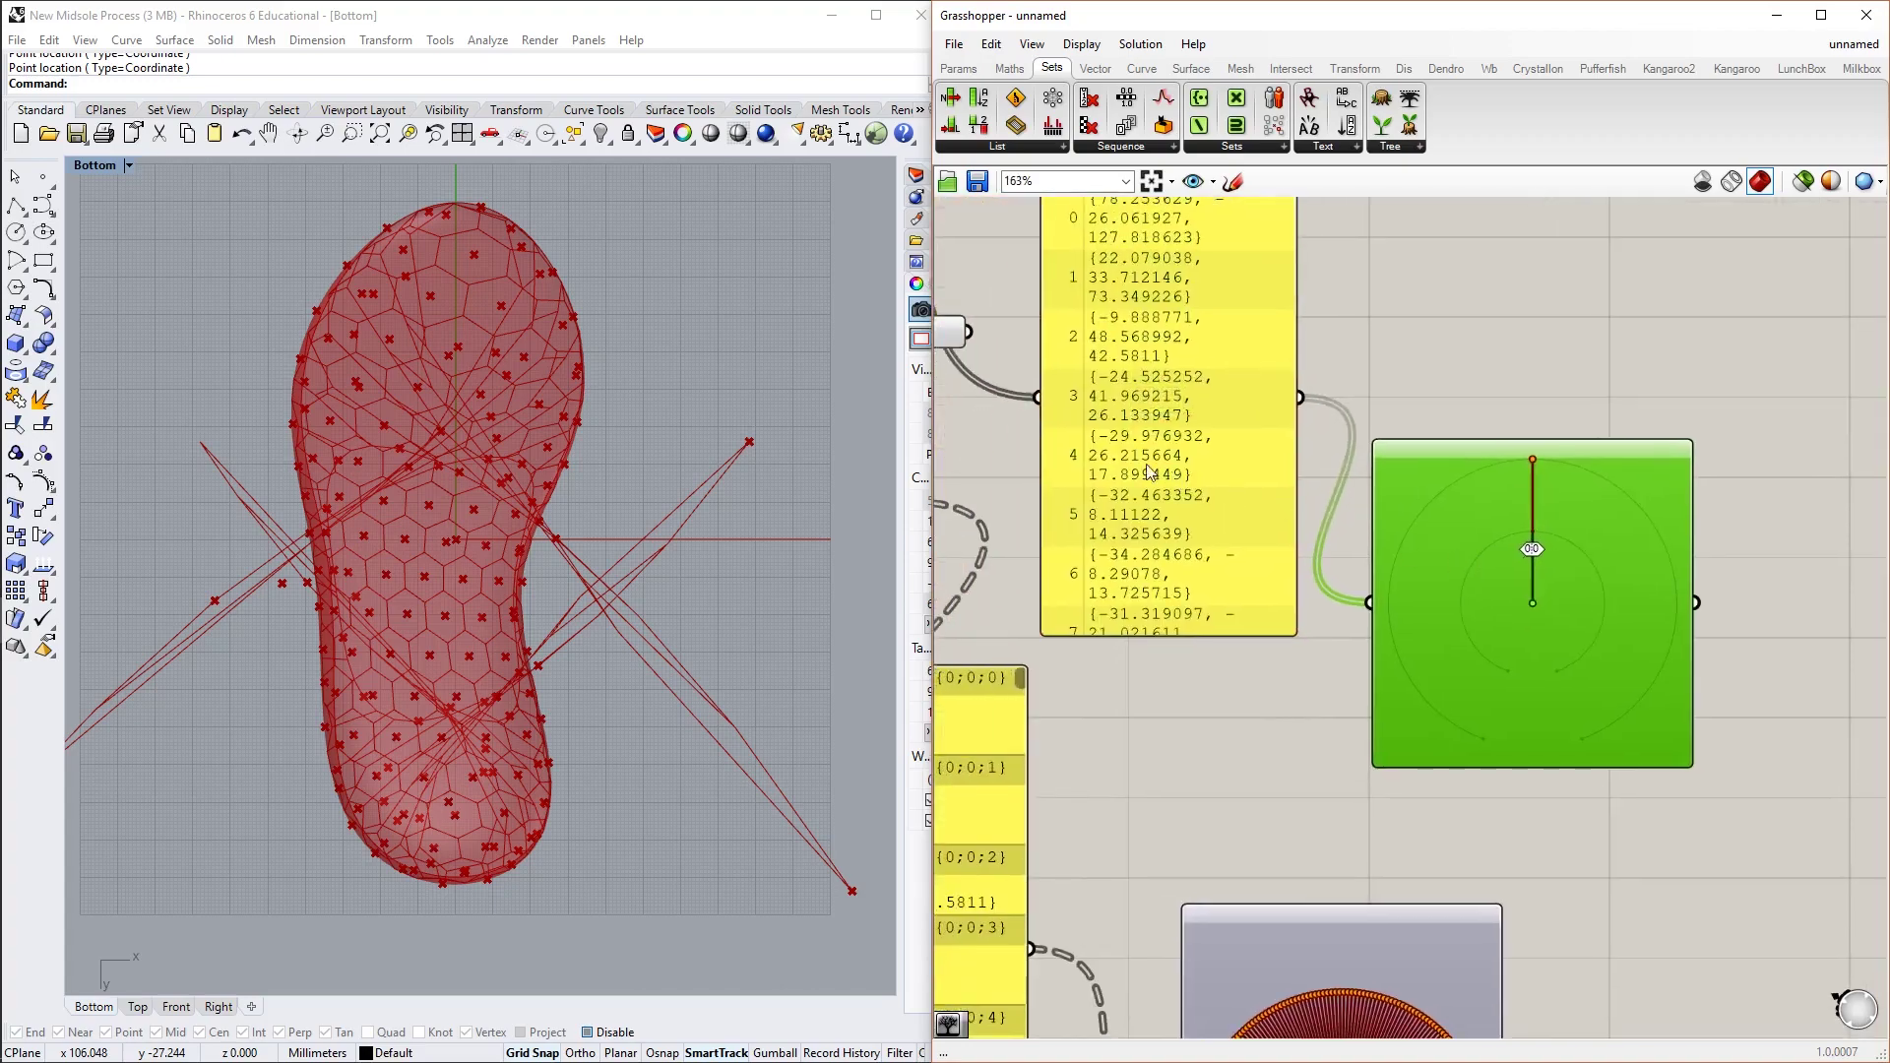
{"action": "right_click_drag", "start_coordinate": [1324, 1024], "coordinate": [1358, 709]}
{"action": "scroll", "coordinate": [1378, 807], "scroll_direction": "down", "scroll_amount": 2}
{"action": "left_click", "coordinate": [1142, 467]}
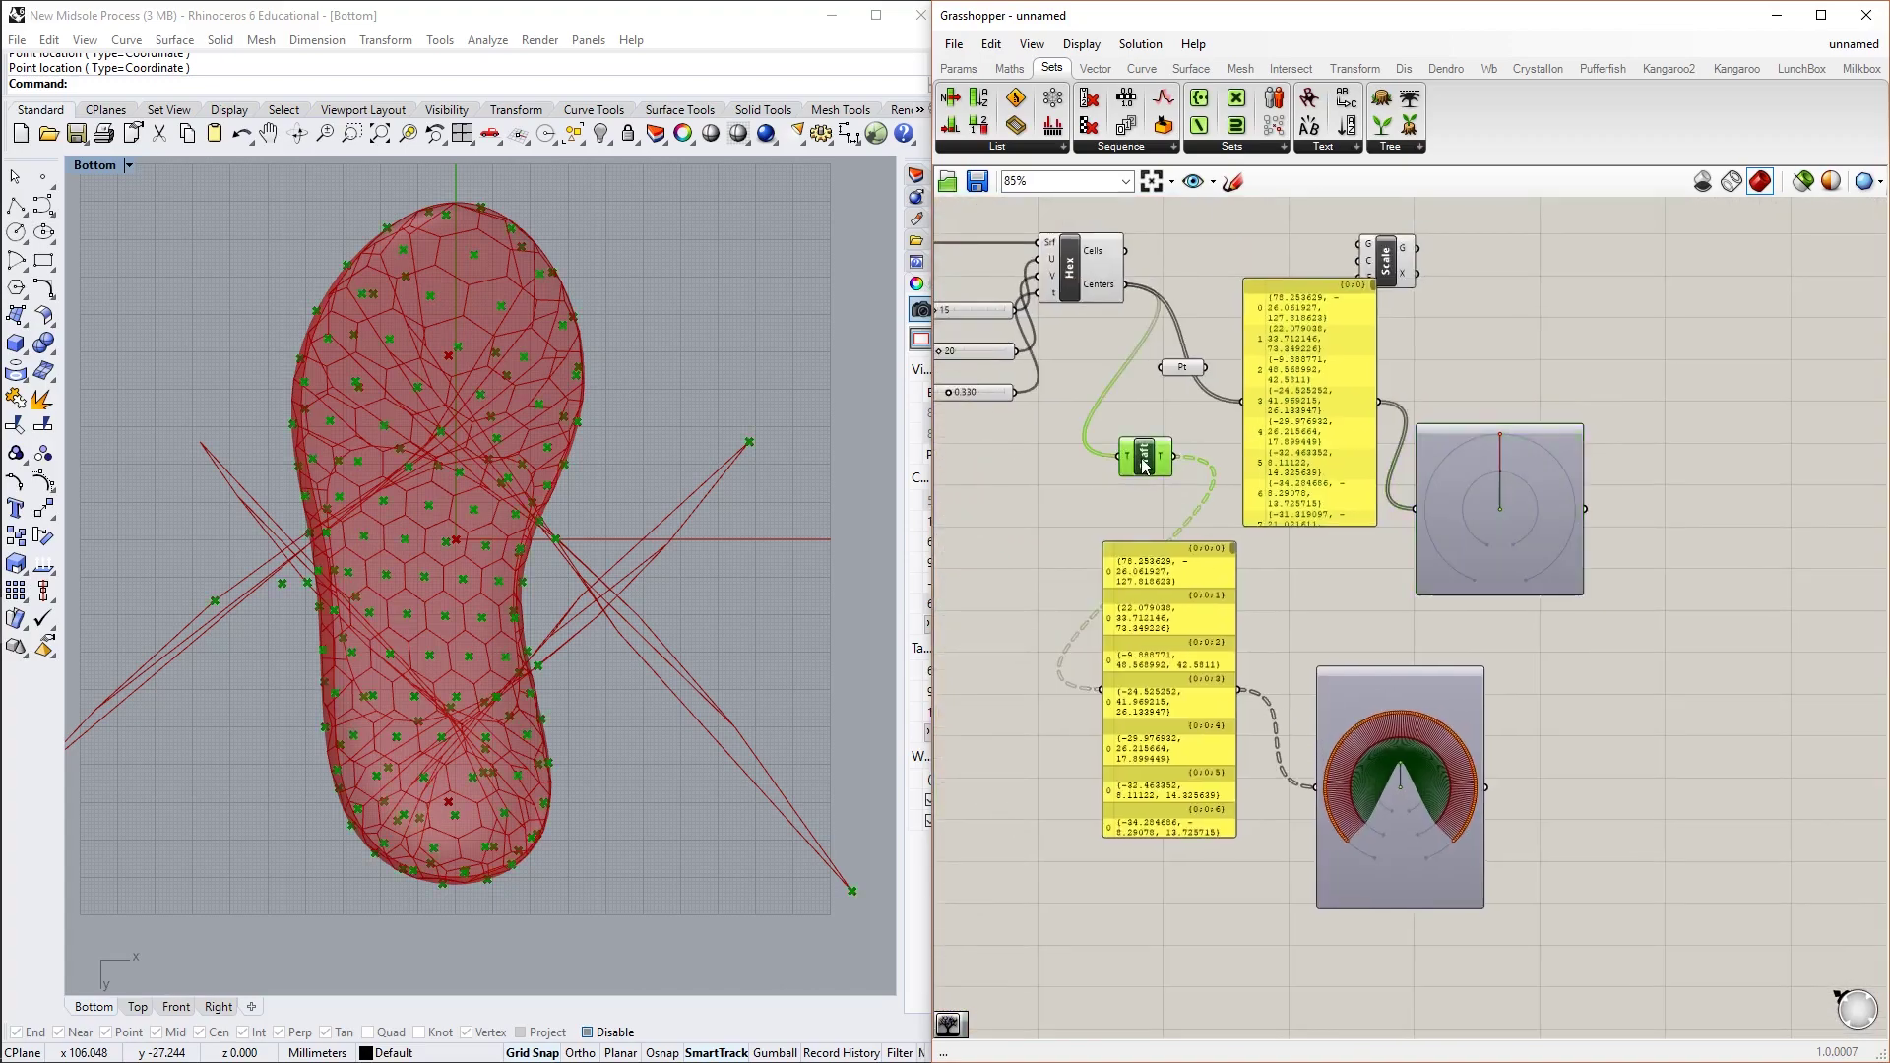
{"action": "left_click", "coordinate": [1291, 587]}
{"action": "scroll", "coordinate": [1378, 758], "scroll_direction": "up", "scroll_amount": 2}
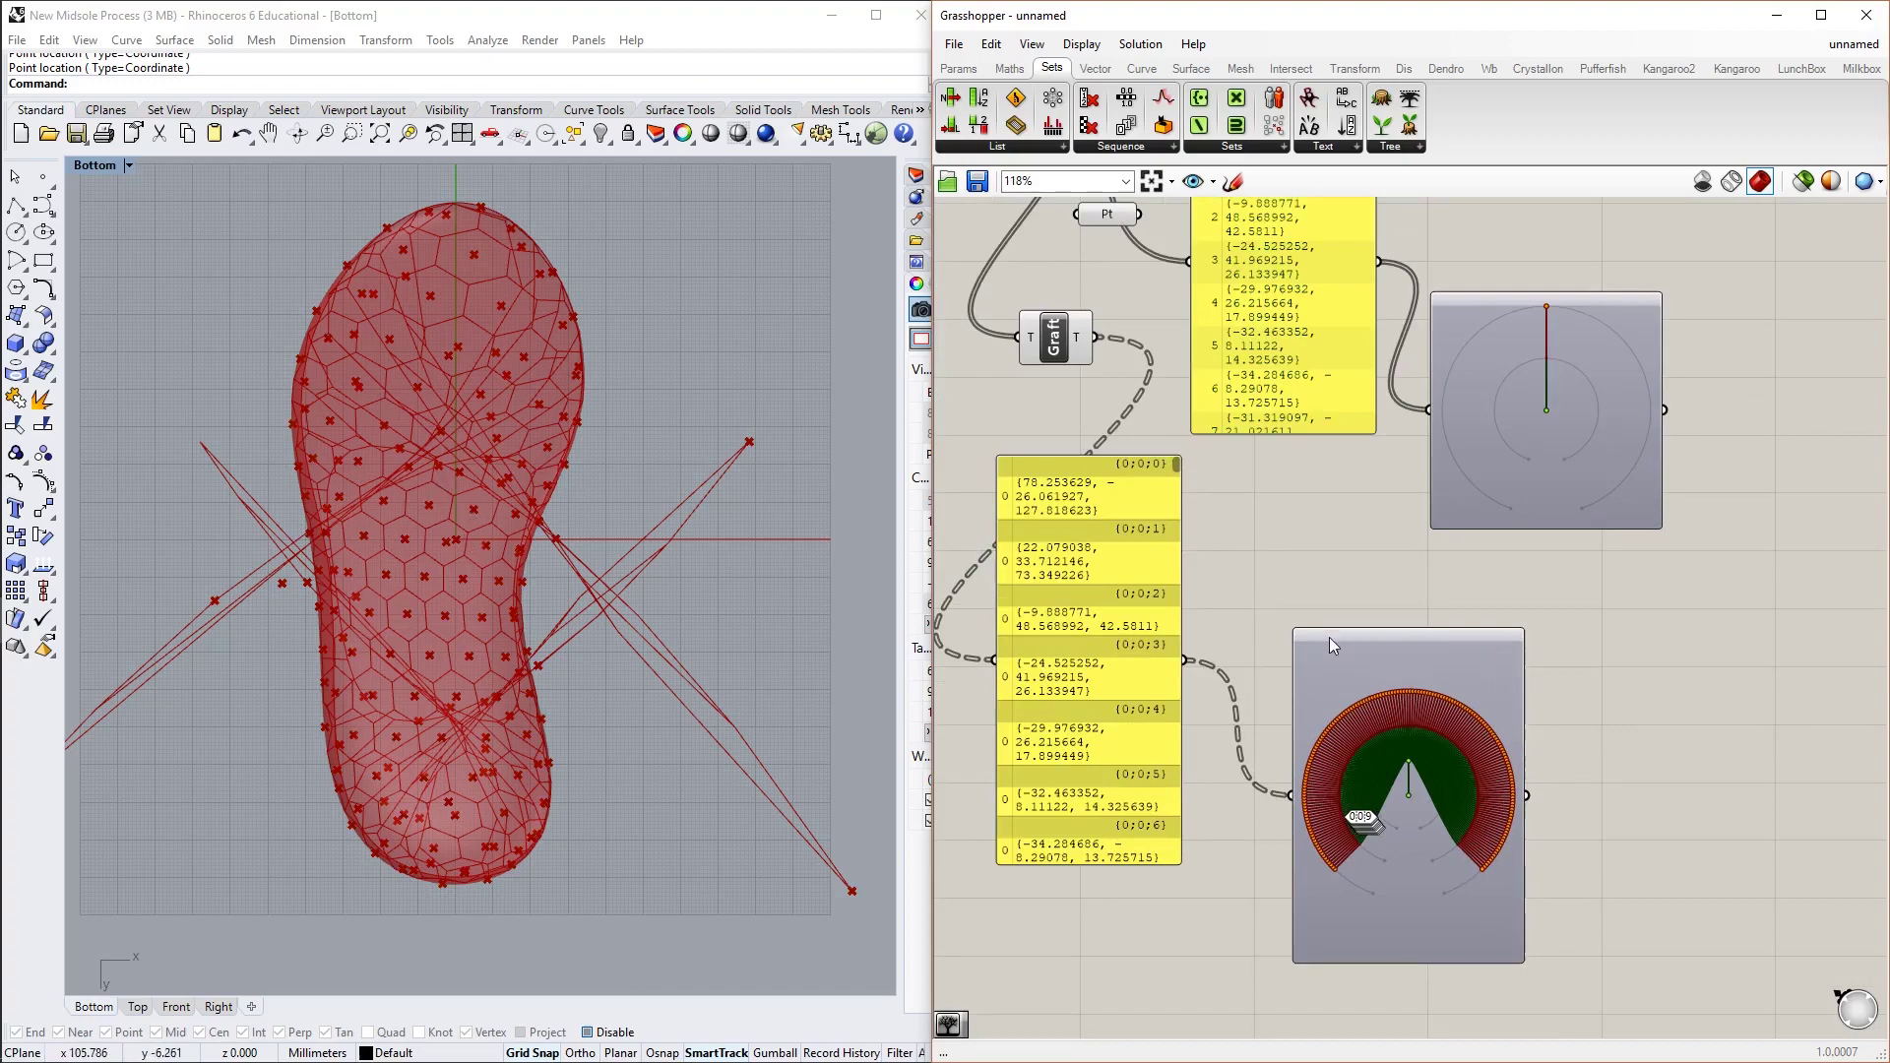
{"action": "scroll", "coordinate": [1403, 800], "scroll_direction": "up", "scroll_amount": 7}
{"action": "scroll", "coordinate": [1144, 465], "scroll_direction": "down", "scroll_amount": 5}
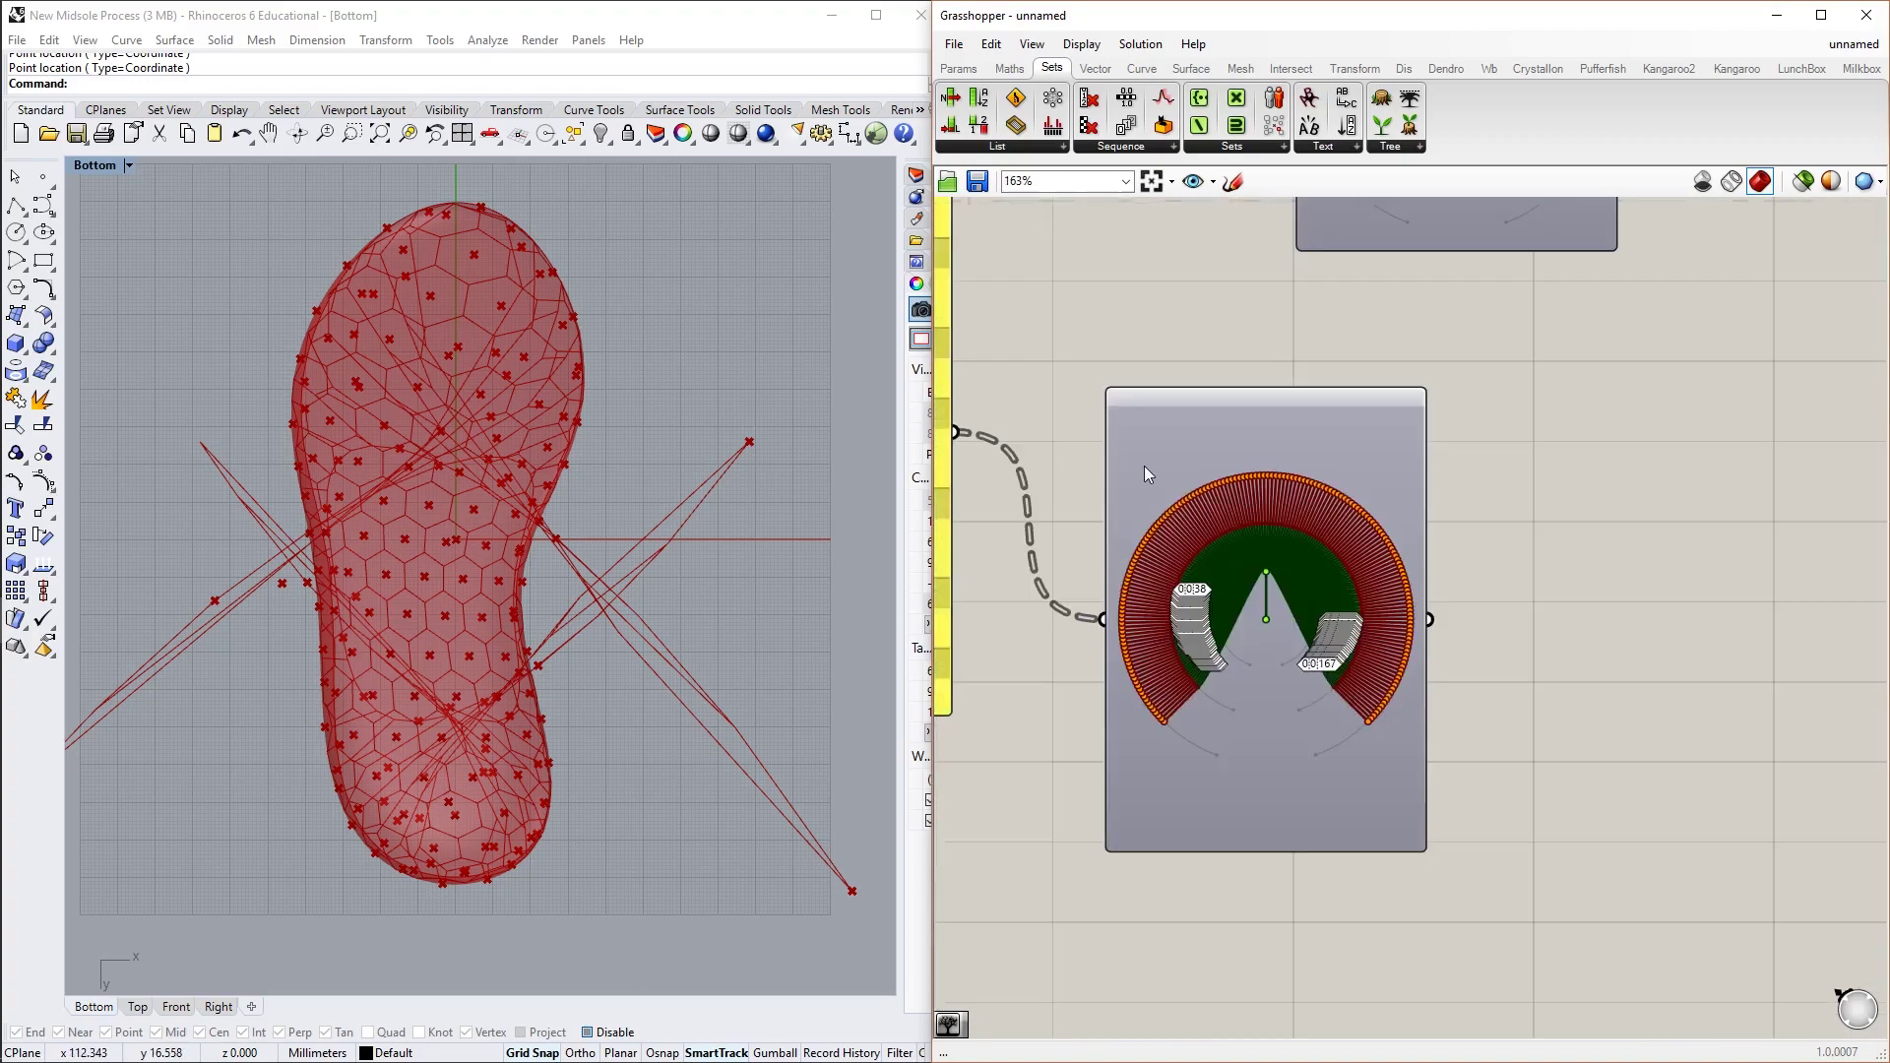
Examine the Graft component and the branches in the grafted centres' tree diagram against the ungrafted one
{"action": "right_click_drag", "start_coordinate": [1143, 465], "coordinate": [1405, 697]}
{"action": "scroll", "coordinate": [1172, 515], "scroll_direction": "down", "scroll_amount": 3}
{"action": "scroll", "coordinate": [1230, 512], "scroll_direction": "up", "scroll_amount": 4}
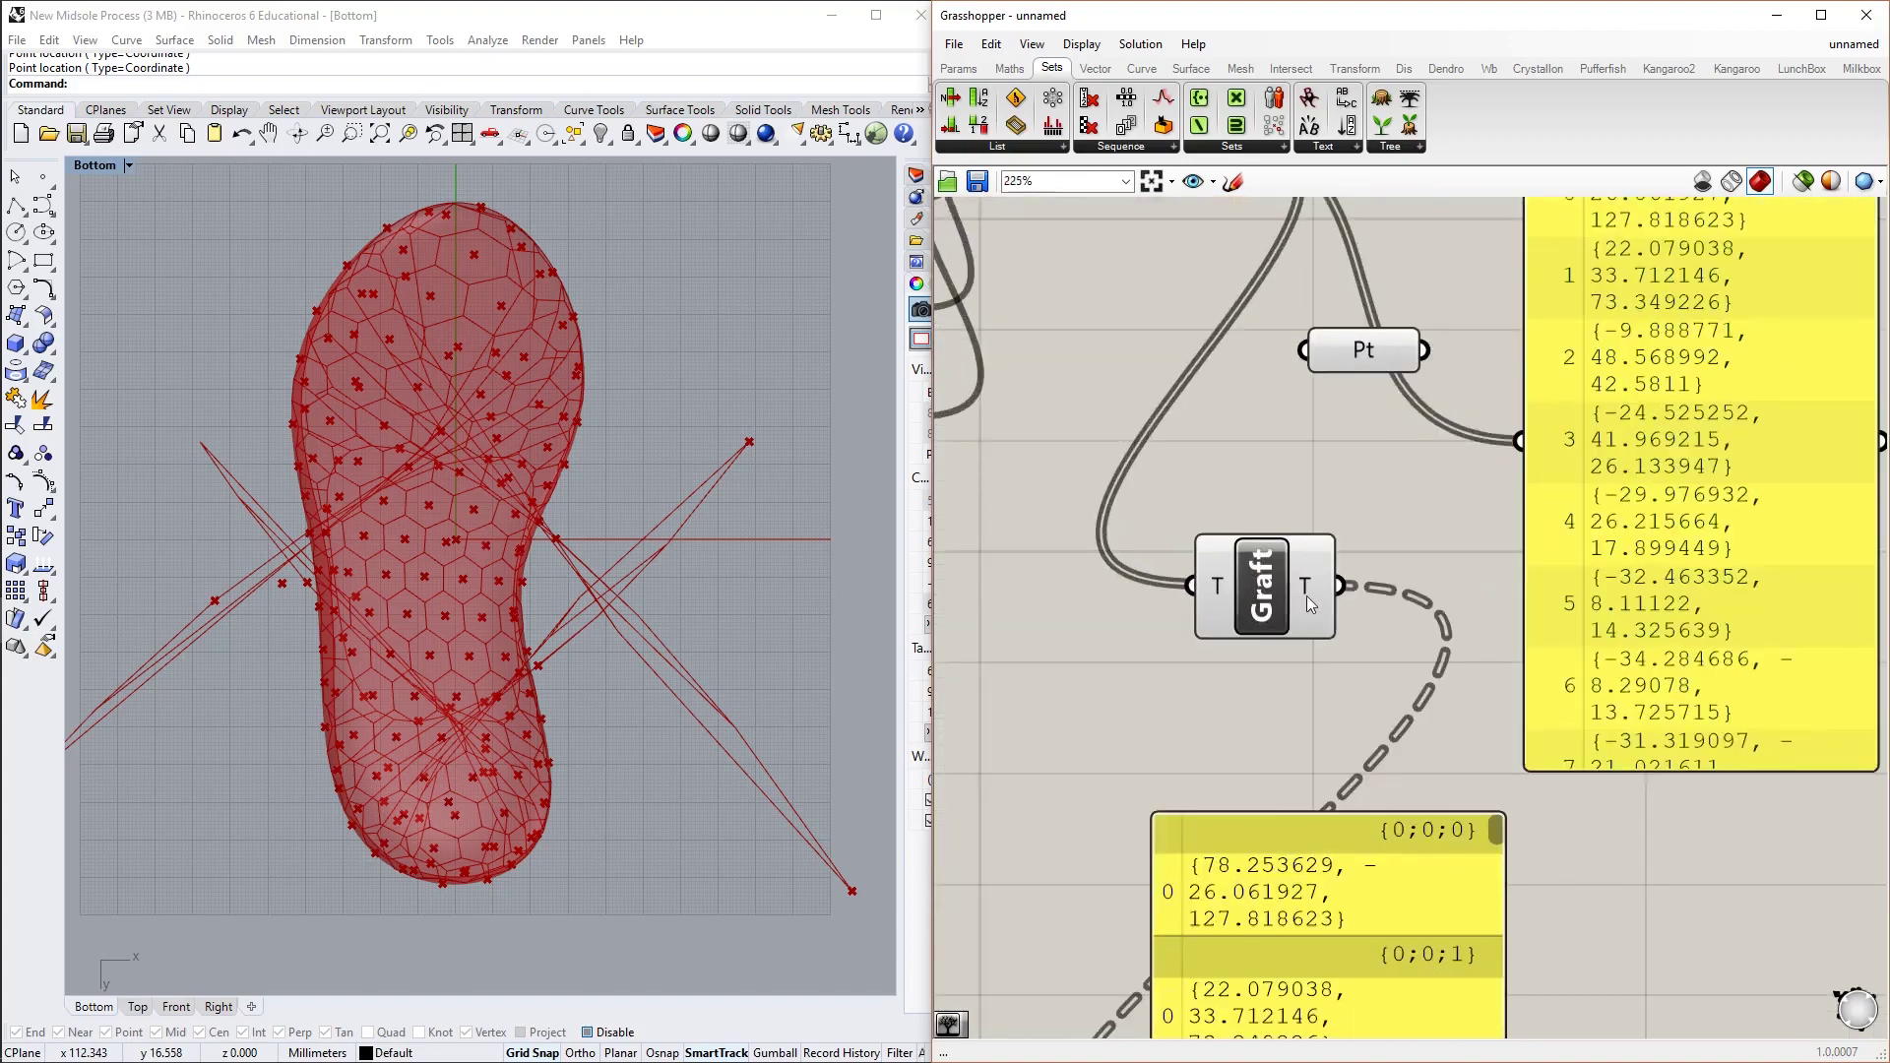
{"action": "mouse_move", "coordinate": [1307, 595]}
{"action": "scroll", "coordinate": [1309, 603], "scroll_direction": "down", "scroll_amount": 5}
{"action": "right_click_drag", "start_coordinate": [1636, 974], "coordinate": [1385, 657]}
{"action": "scroll", "coordinate": [1385, 658], "scroll_direction": "up", "scroll_amount": 4}
{"action": "scroll", "coordinate": [1349, 685], "scroll_direction": "up", "scroll_amount": 8}
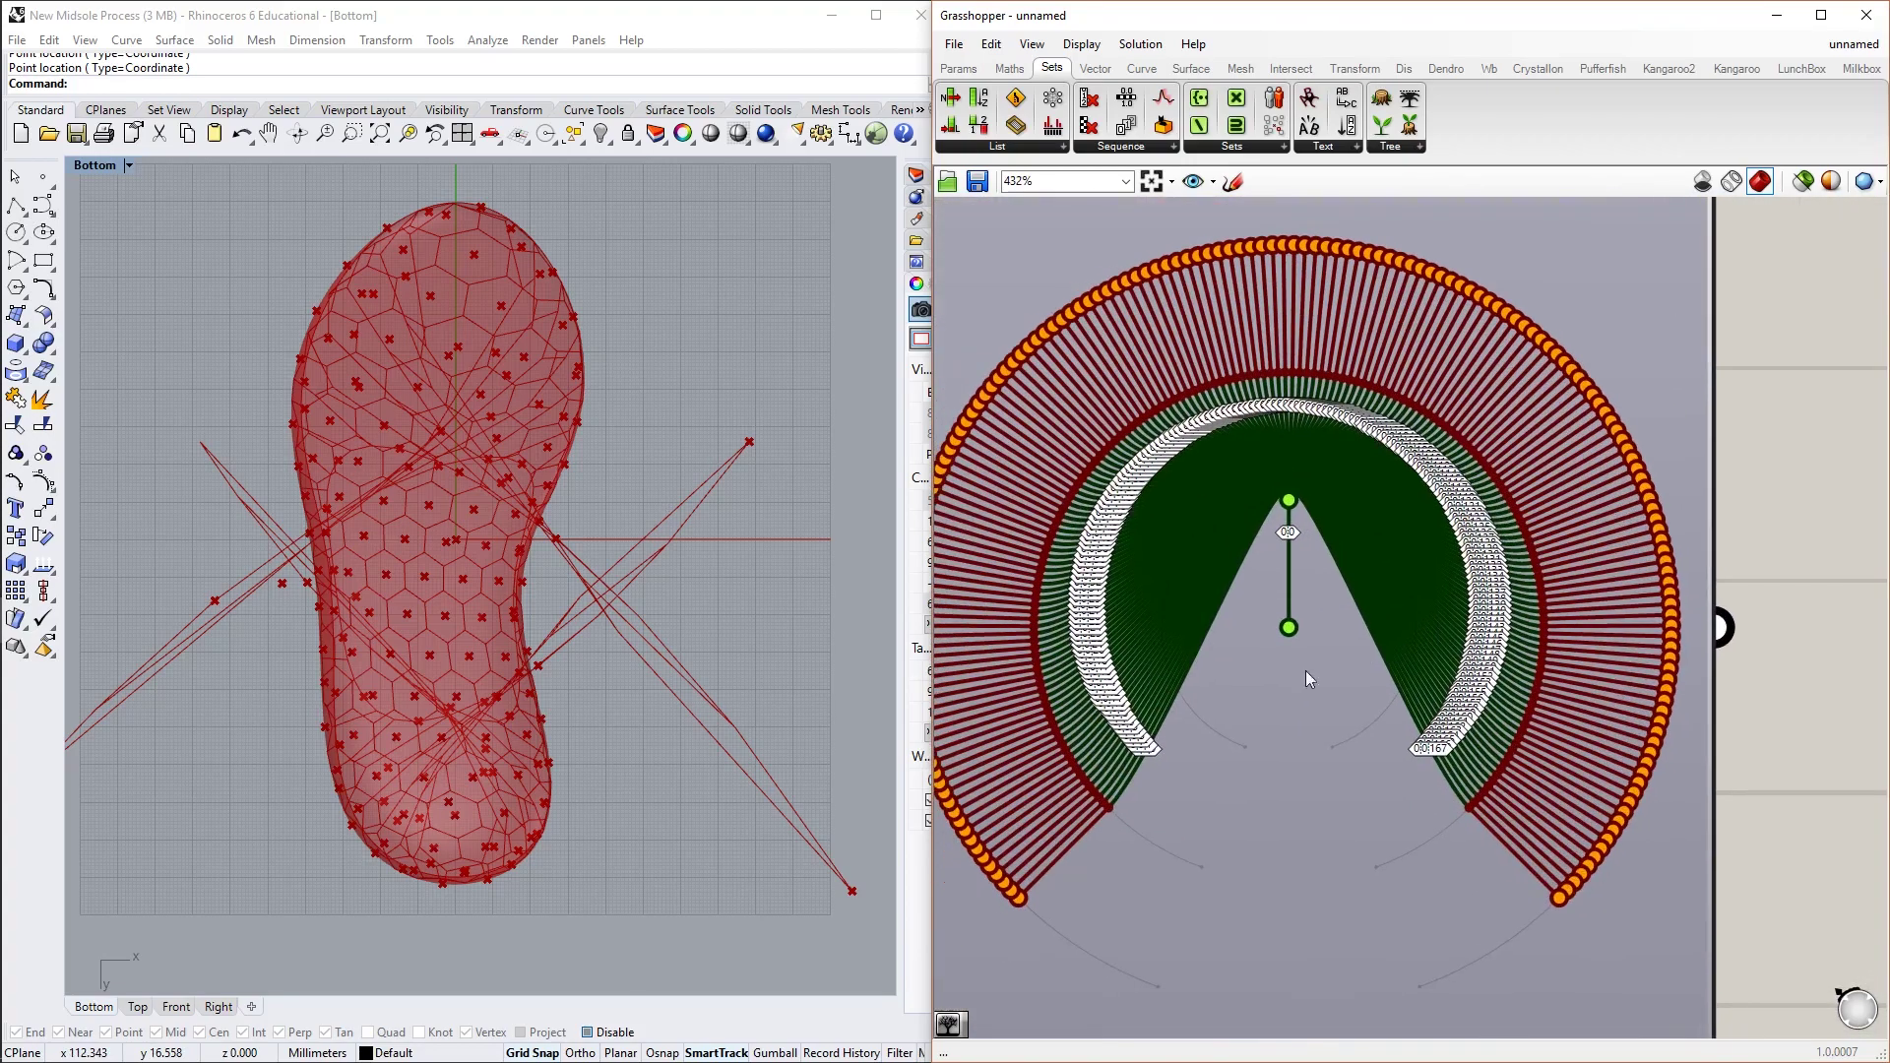
{"action": "mouse_move", "coordinate": [1131, 681]}
{"action": "scroll", "coordinate": [1131, 681], "scroll_direction": "down", "scroll_amount": 8}
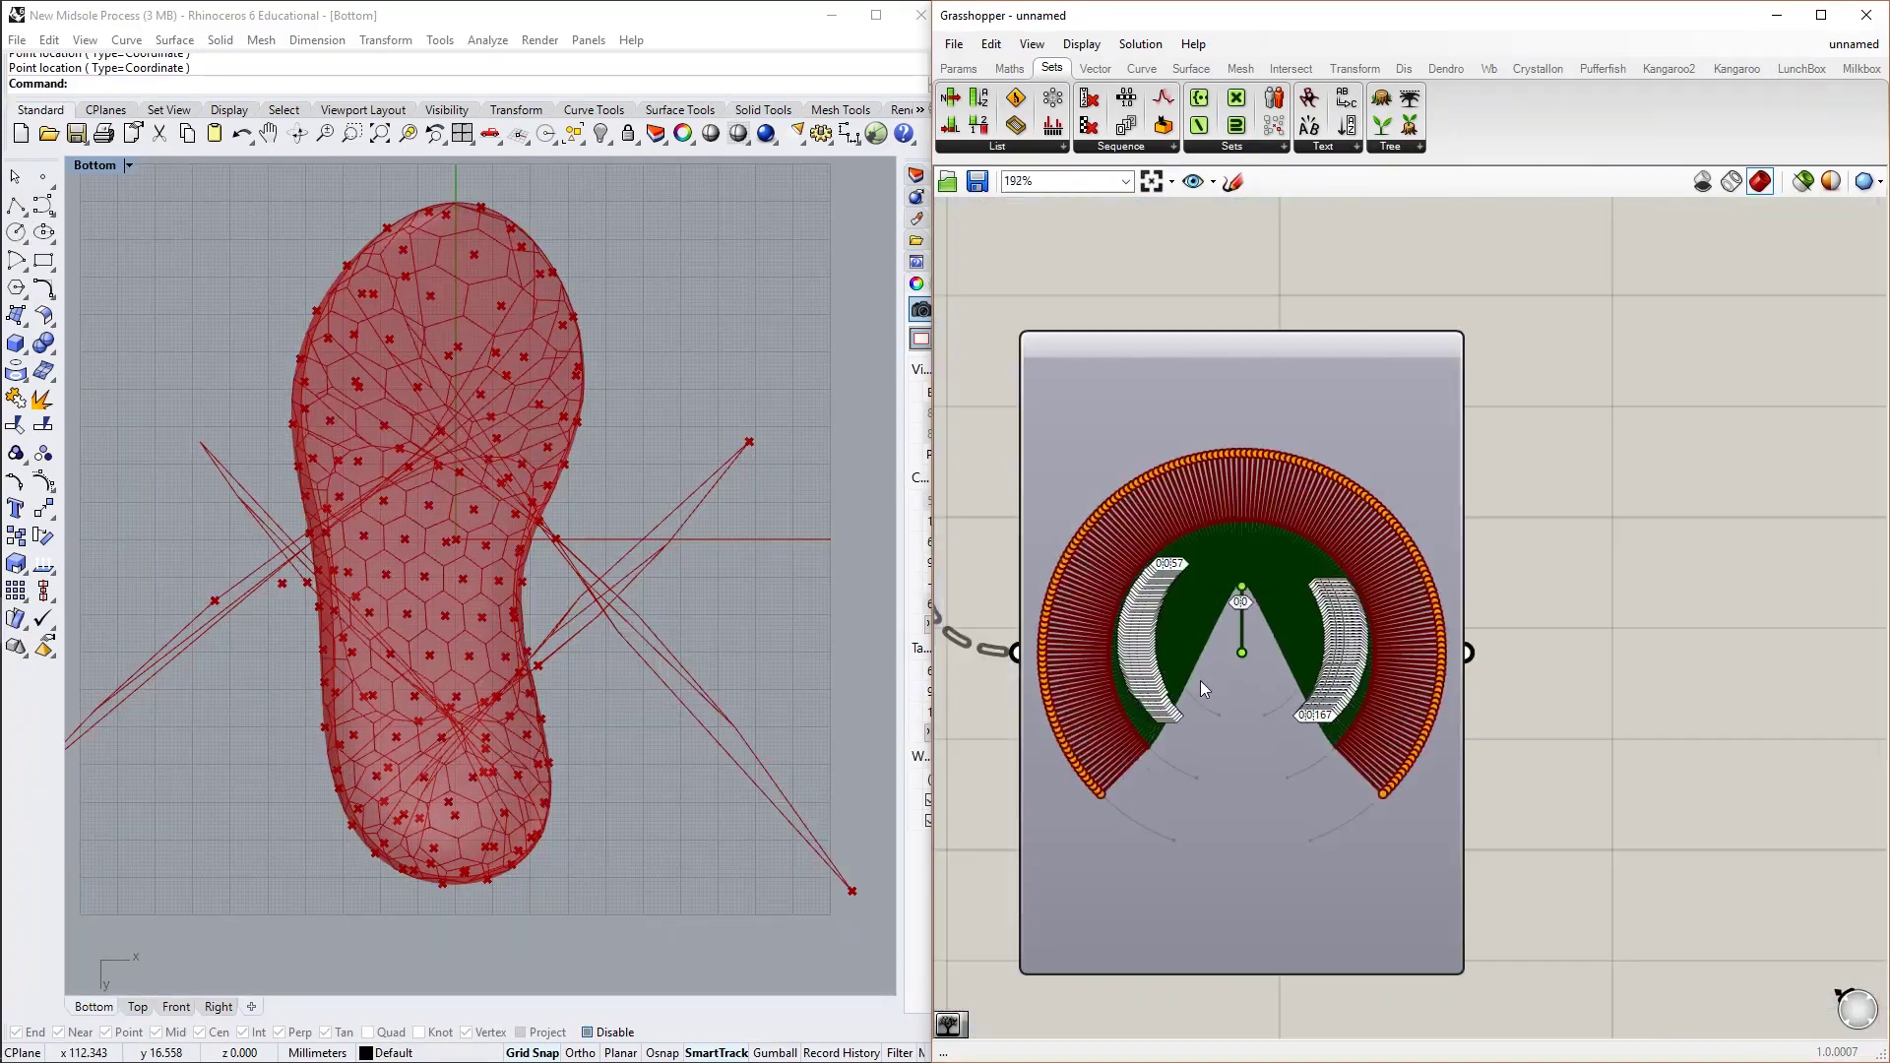
{"action": "scroll", "coordinate": [1303, 630], "scroll_direction": "down", "scroll_amount": 5}
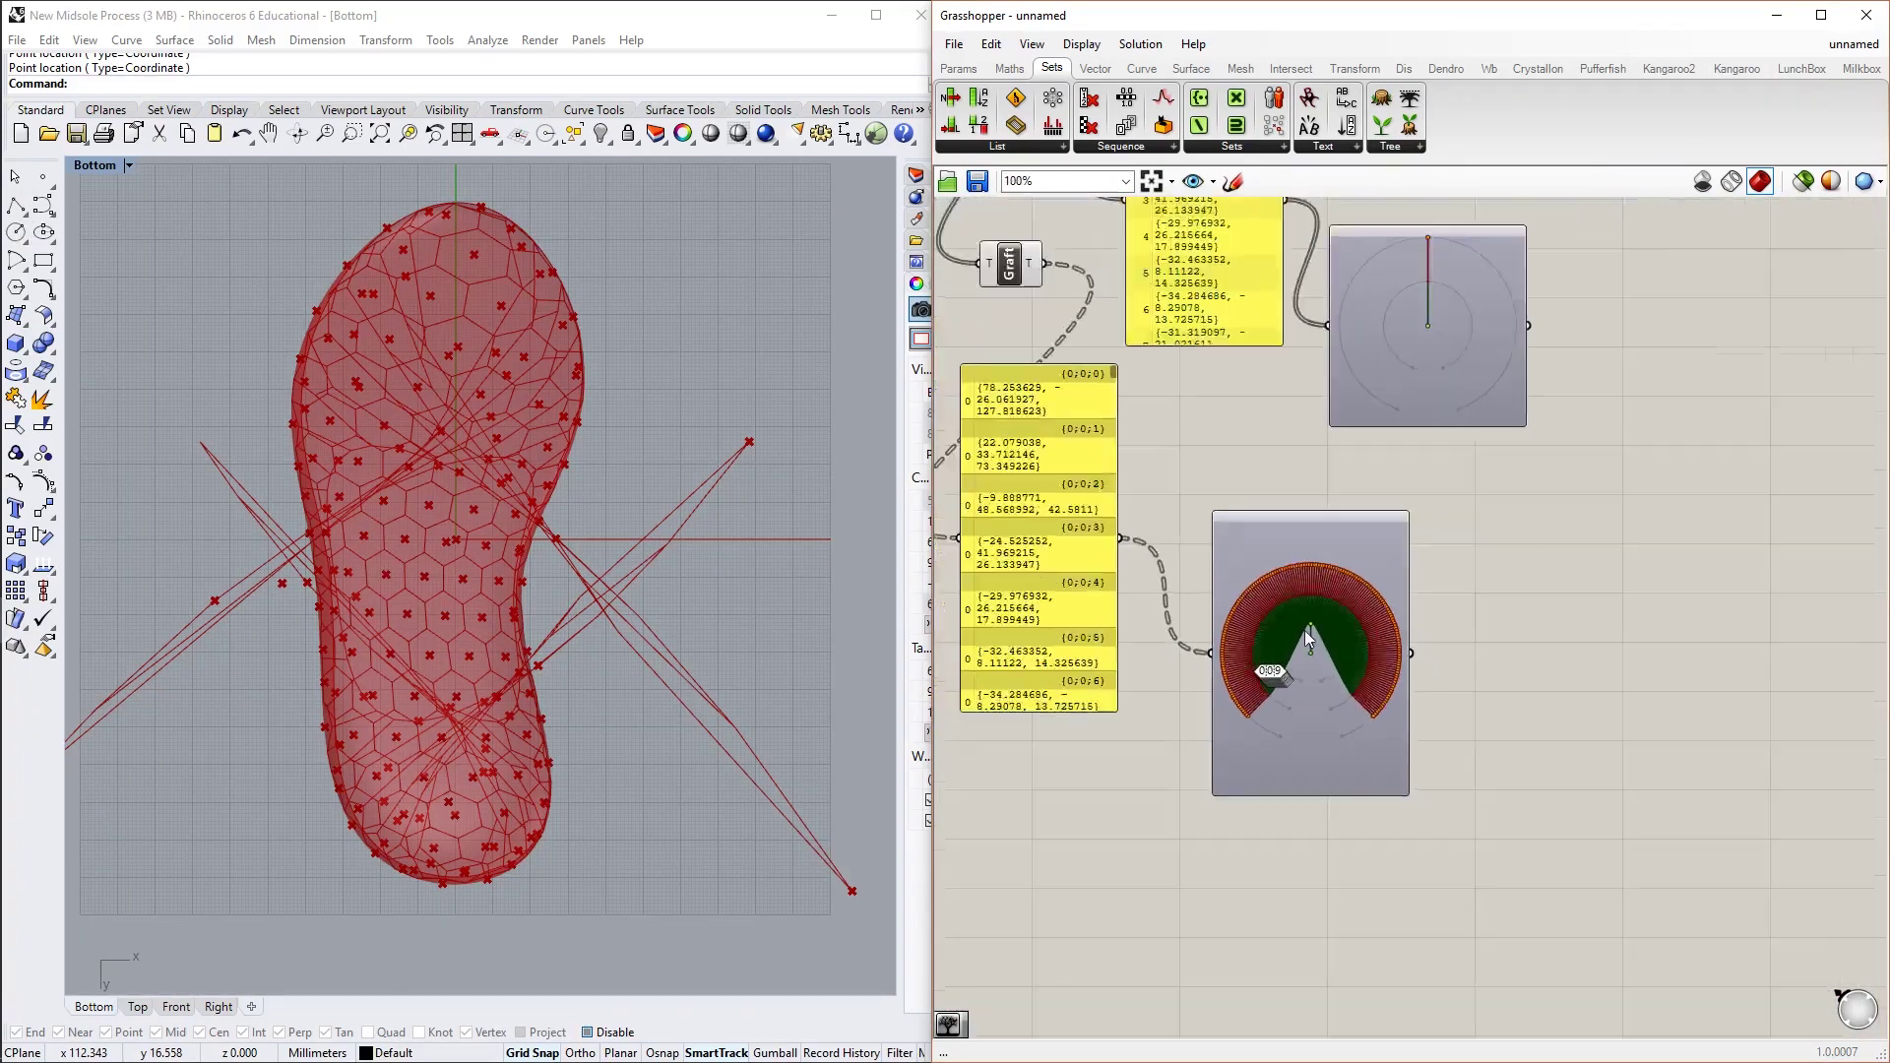
{"action": "scroll", "coordinate": [1254, 586], "scroll_direction": "up", "scroll_amount": 3}
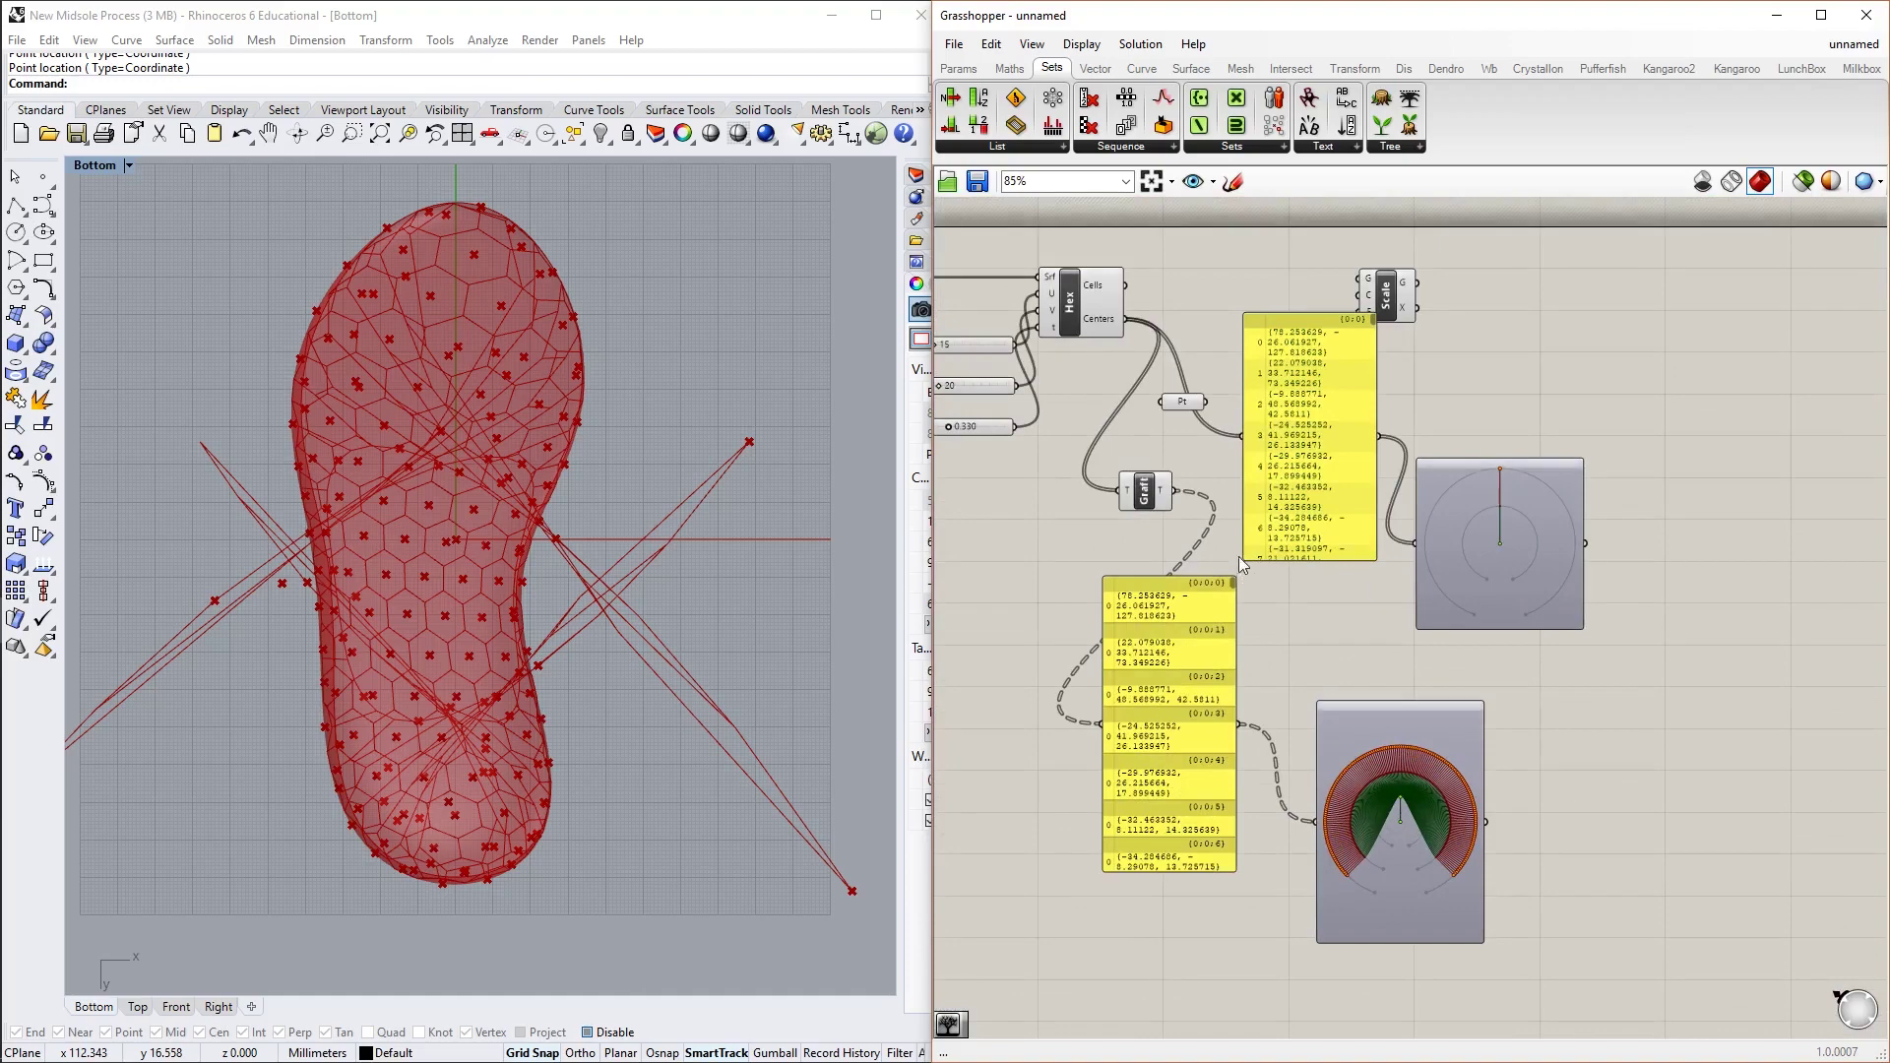
Move the Scale component into clear space beyond the ungrafted centres' Panel and check its Factor input
{"action": "right_click_drag", "start_coordinate": [1378, 313], "coordinate": [1314, 456]}
{"action": "scroll", "coordinate": [1314, 456], "scroll_direction": "down", "scroll_amount": 1}
{"action": "left_click_drag", "start_coordinate": [1324, 440], "coordinate": [1476, 443]}
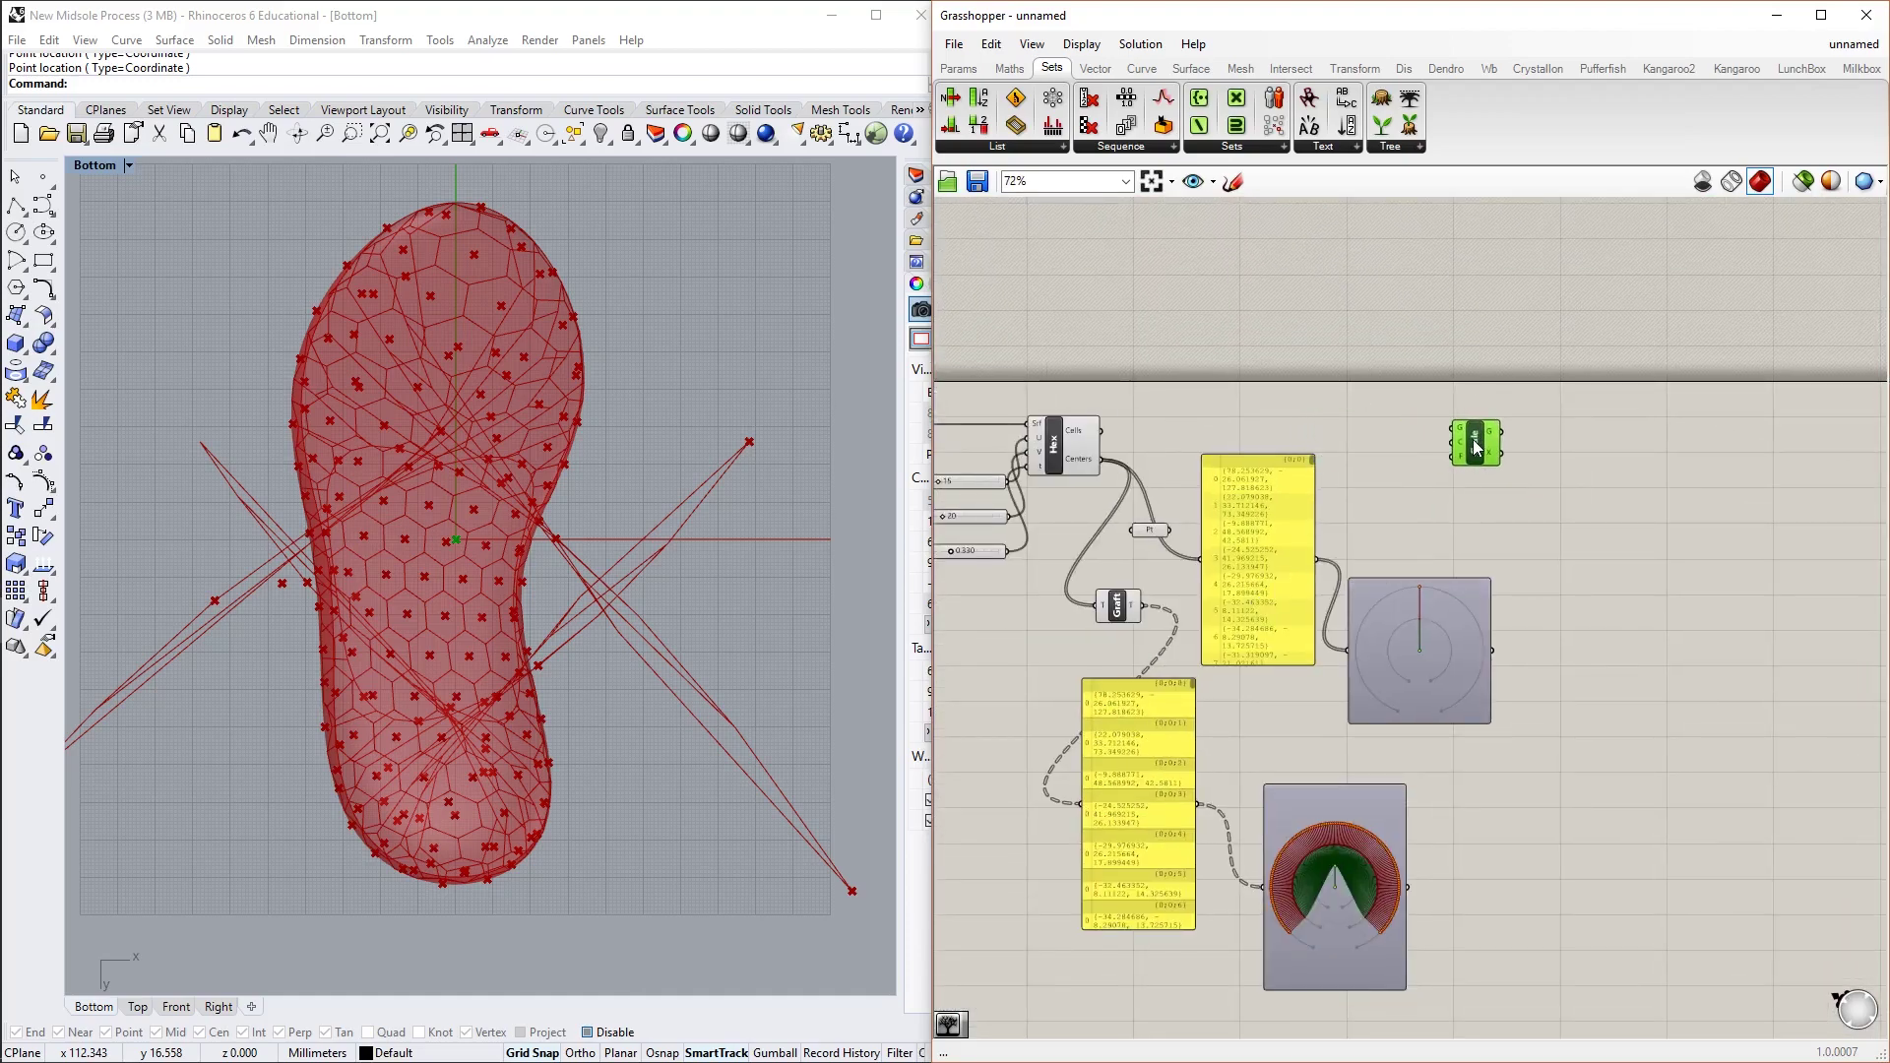
{"action": "scroll", "coordinate": [1464, 453], "scroll_direction": "up", "scroll_amount": 6}
{"action": "left_click", "coordinate": [1486, 661]}
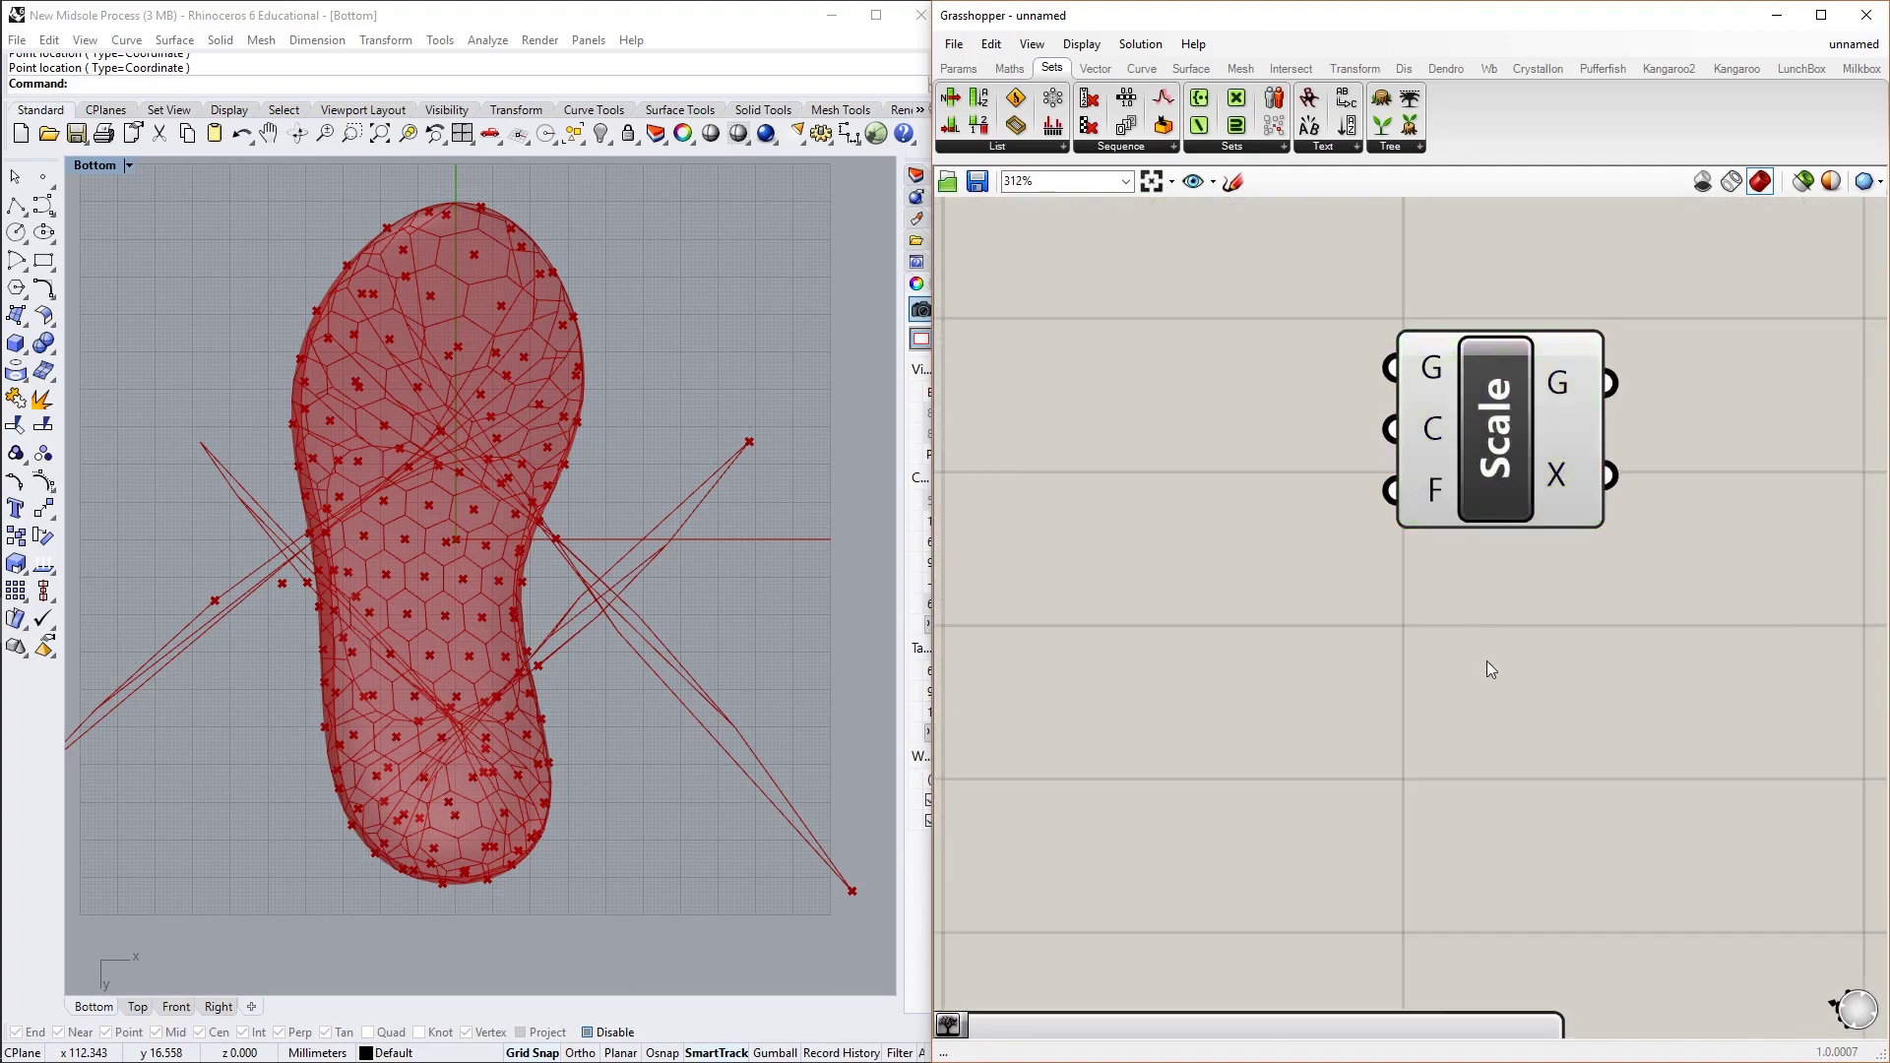
{"action": "scroll", "coordinate": [1435, 497], "scroll_direction": "down", "scroll_amount": 3}
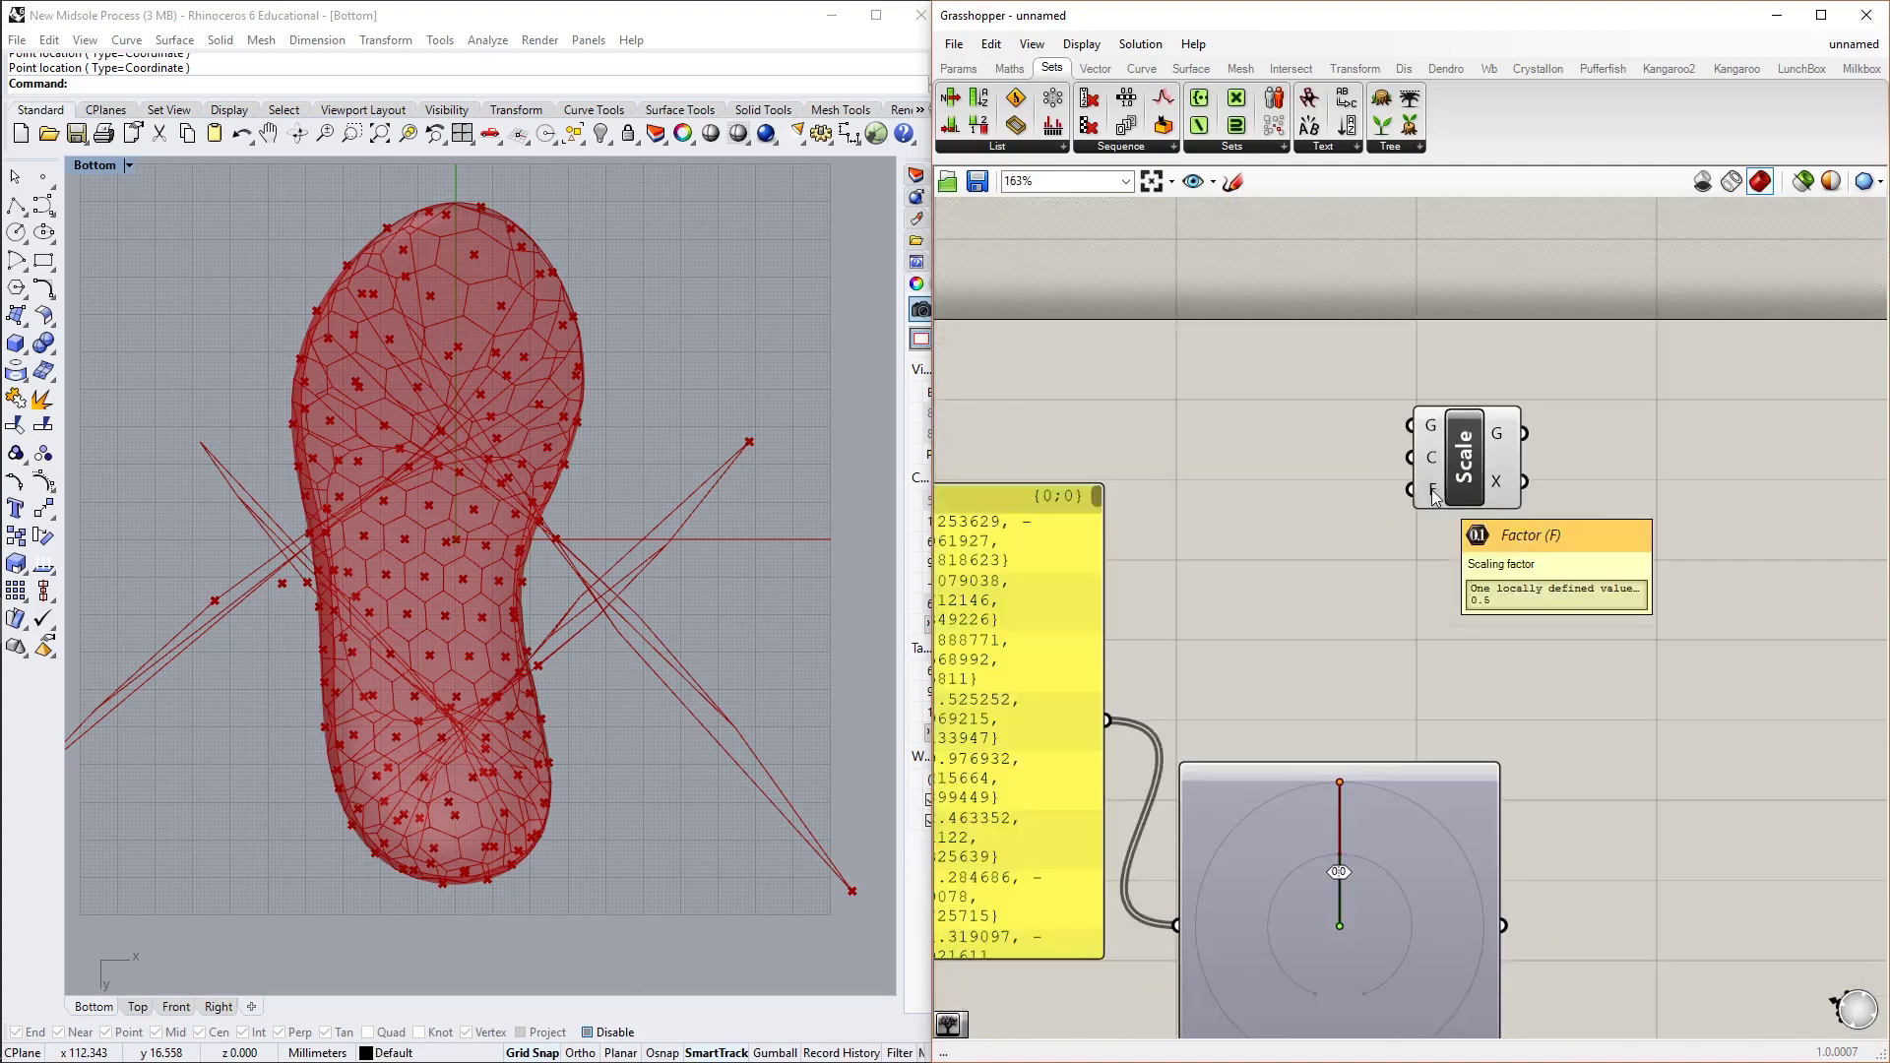
{"action": "scroll", "coordinate": [1432, 491], "scroll_direction": "down", "scroll_amount": 2}
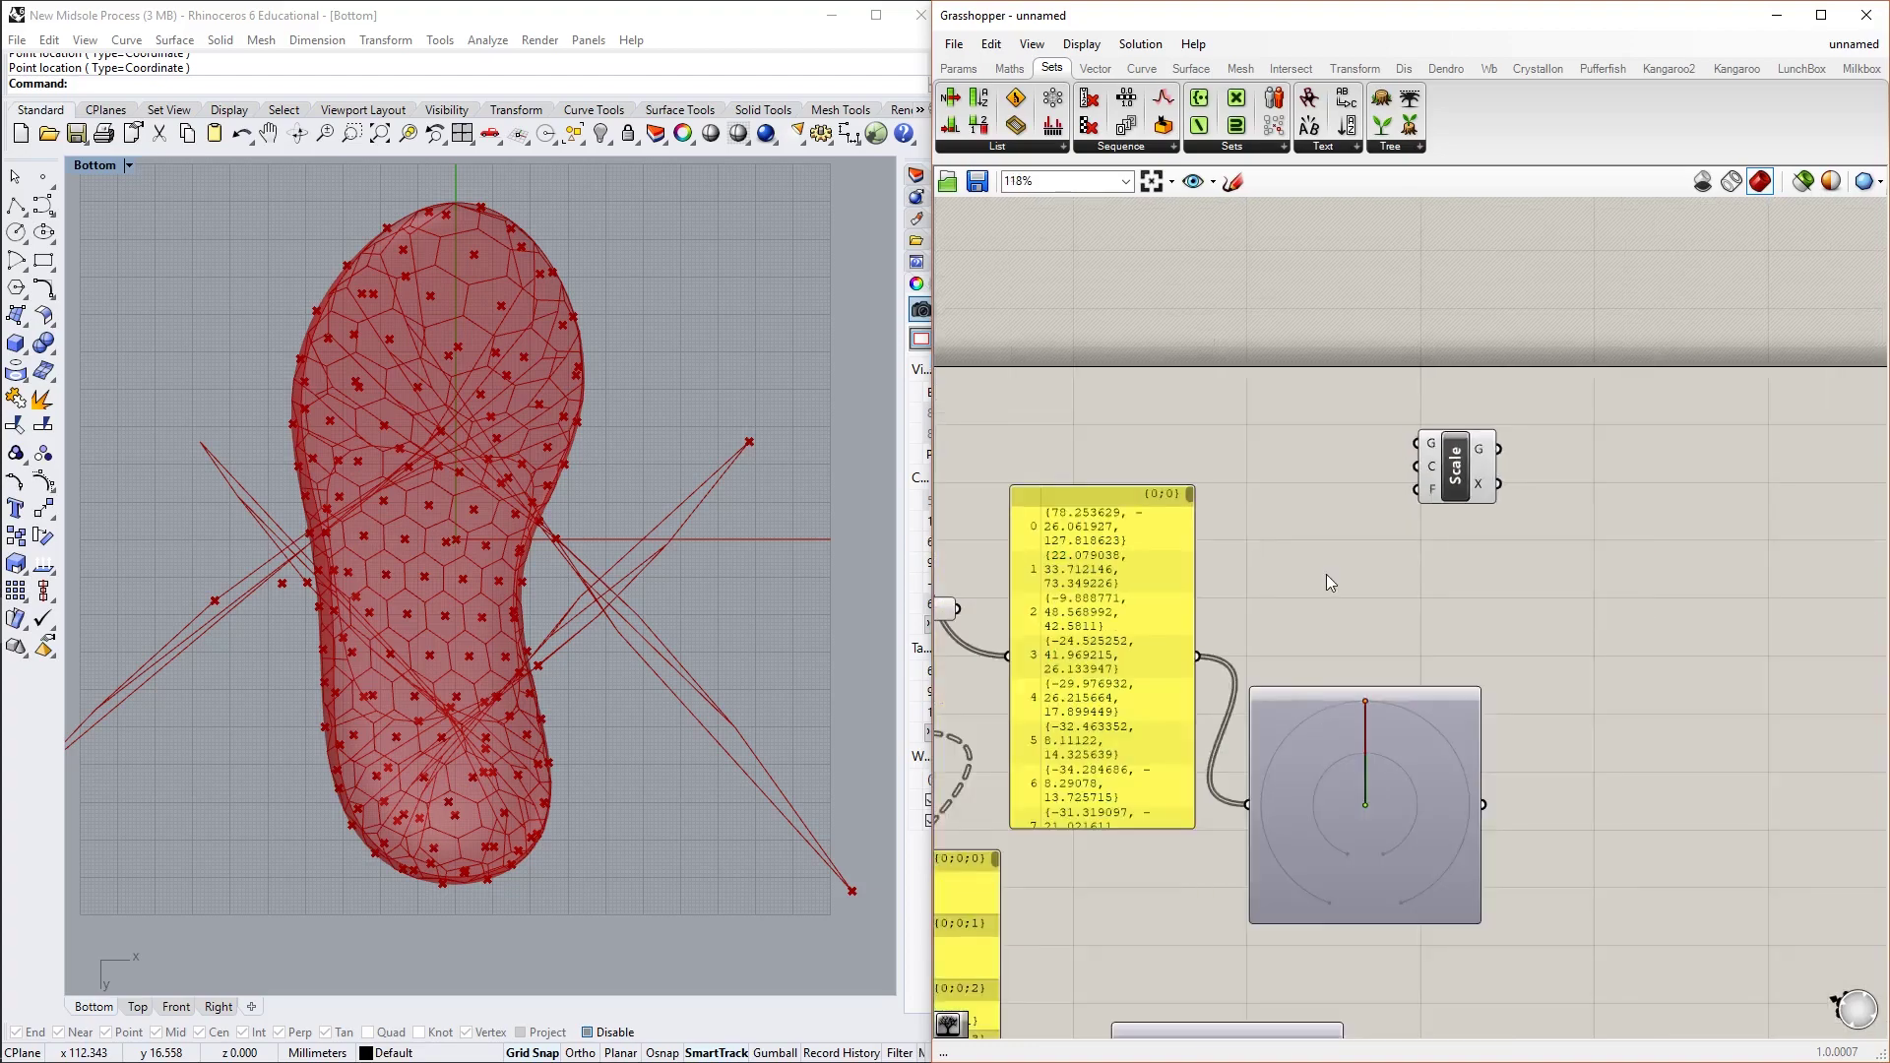
Highlight the Point parameter's points in the viewport and review the grafted and ungrafted centres' Panels
{"action": "right_click_drag", "start_coordinate": [1325, 575], "coordinate": [1468, 535]}
{"action": "right_click_drag", "start_coordinate": [1063, 672], "coordinate": [1094, 666]}
{"action": "left_click", "coordinate": [1096, 565]}
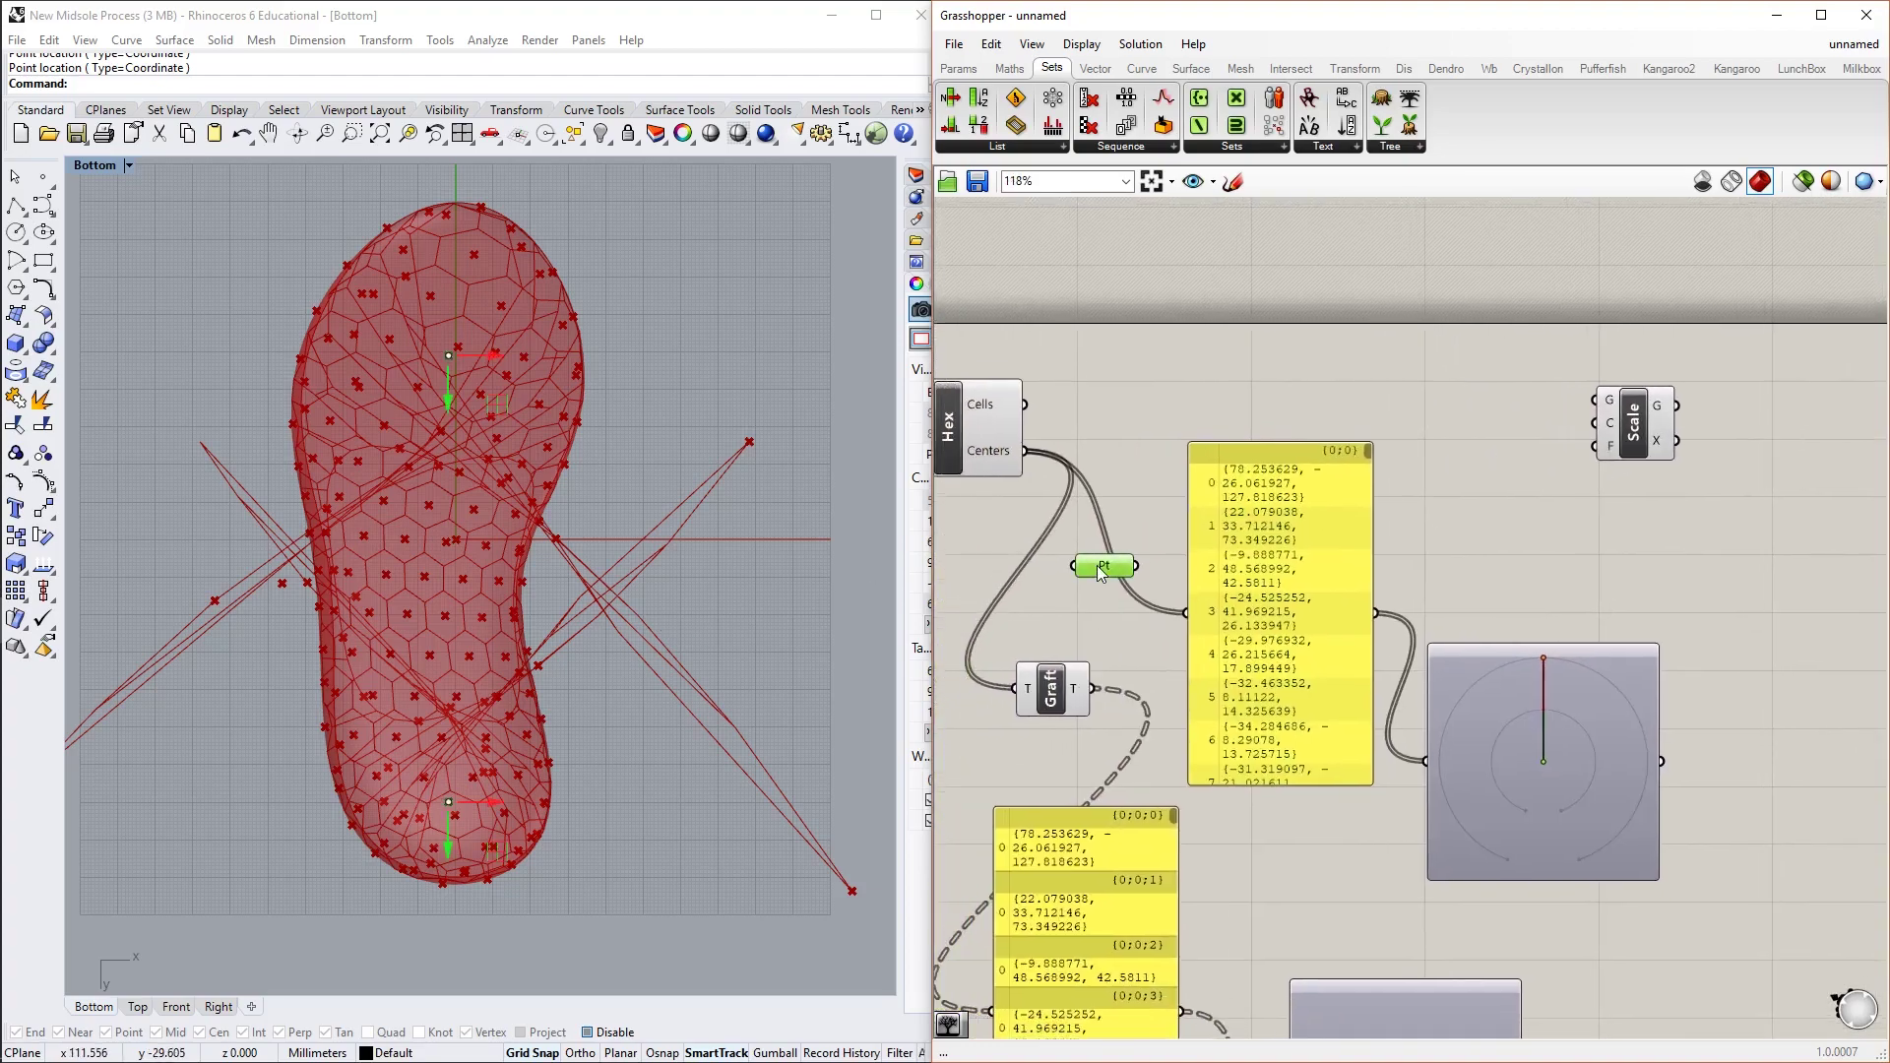
{"action": "left_click", "coordinate": [1148, 666]}
{"action": "scroll", "coordinate": [1145, 669], "scroll_direction": "down", "scroll_amount": 1}
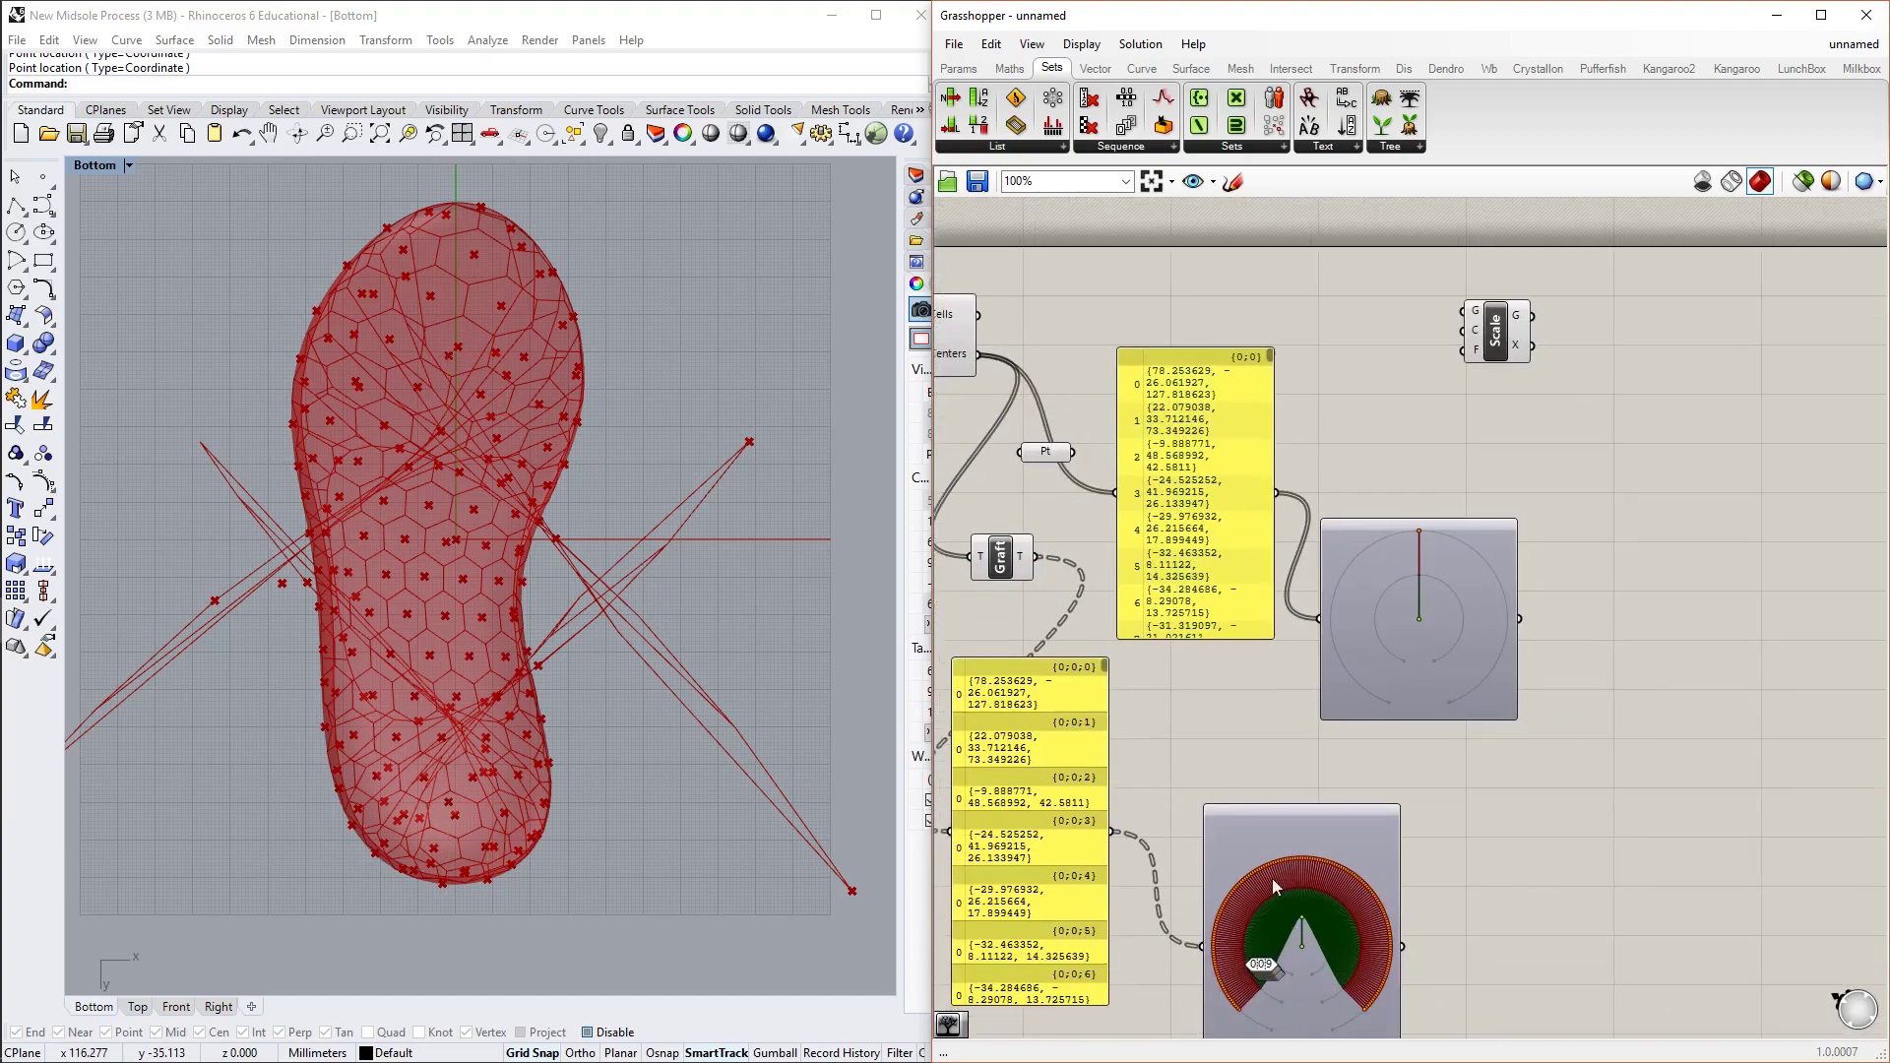
{"action": "left_click", "coordinate": [1014, 864]}
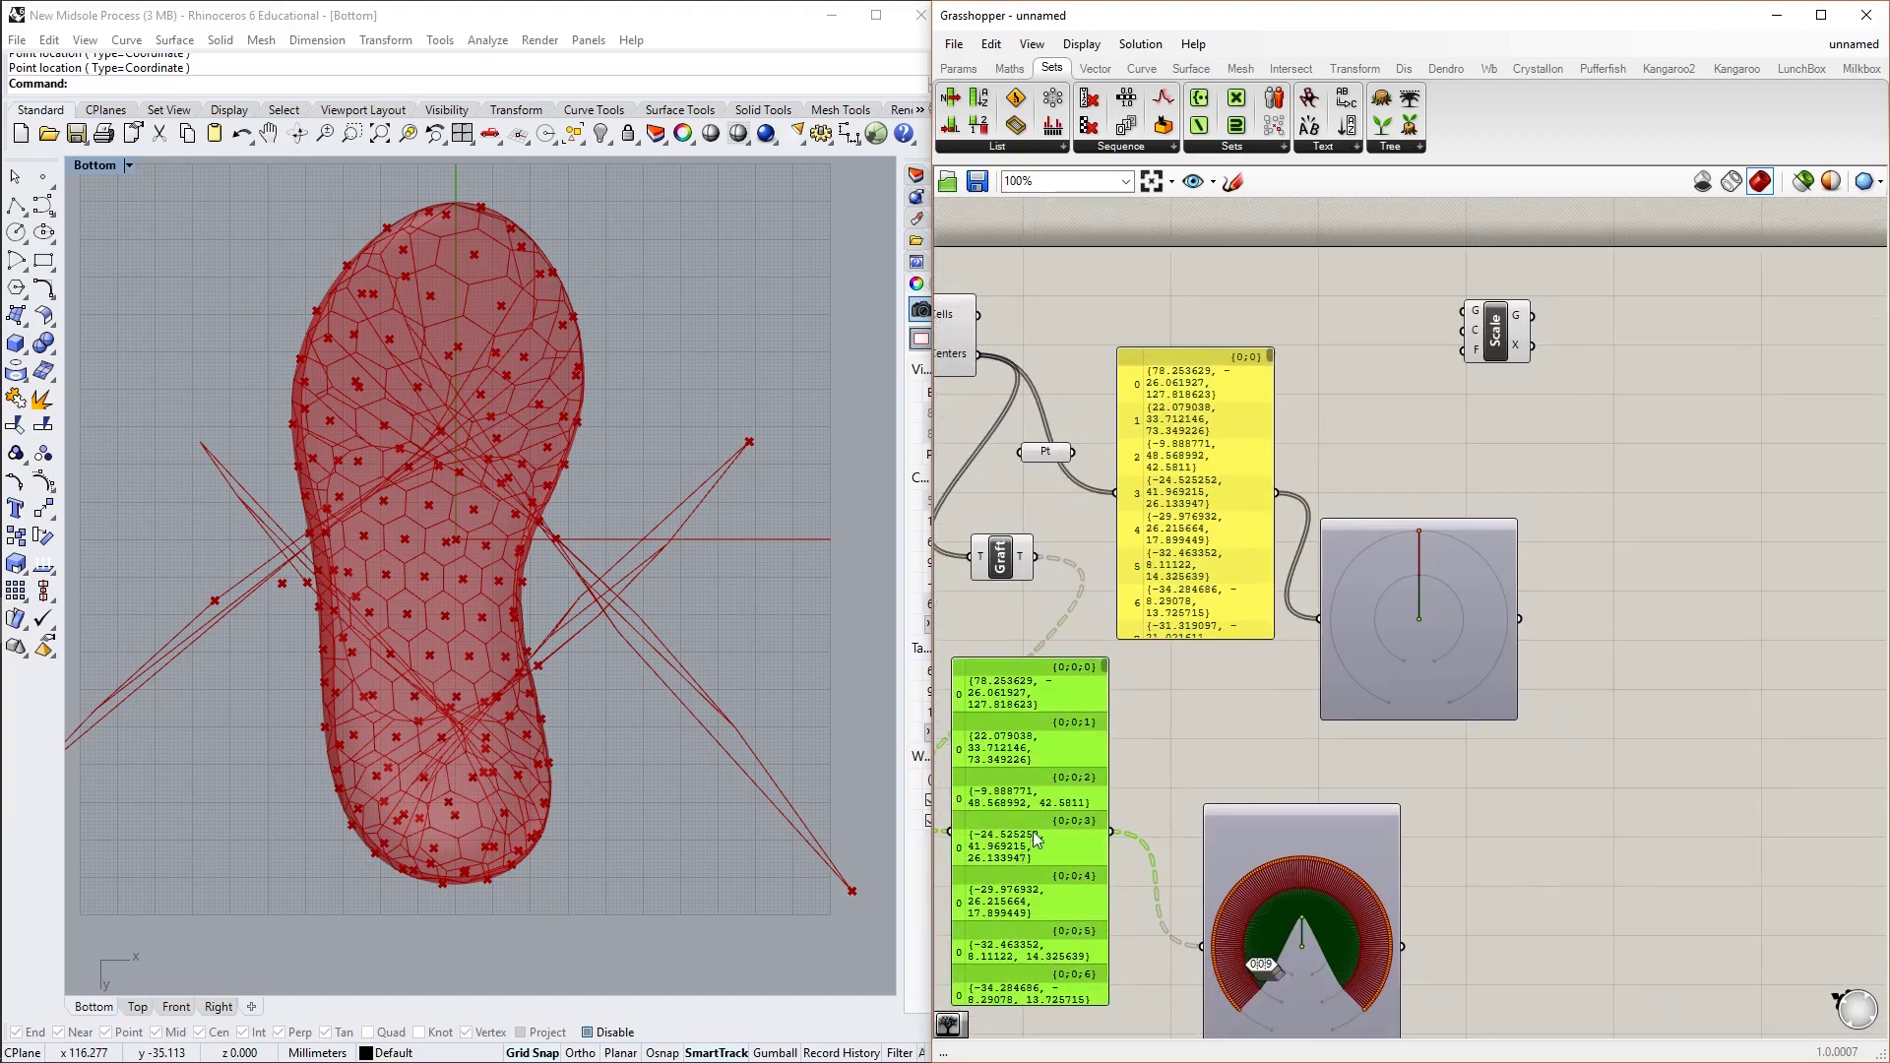
{"action": "left_click", "coordinate": [1211, 746]}
Delete both Panels and both Param Viewers attached to the ungrafted and grafted hexagon centres
{"action": "left_click", "coordinate": [1209, 589]}
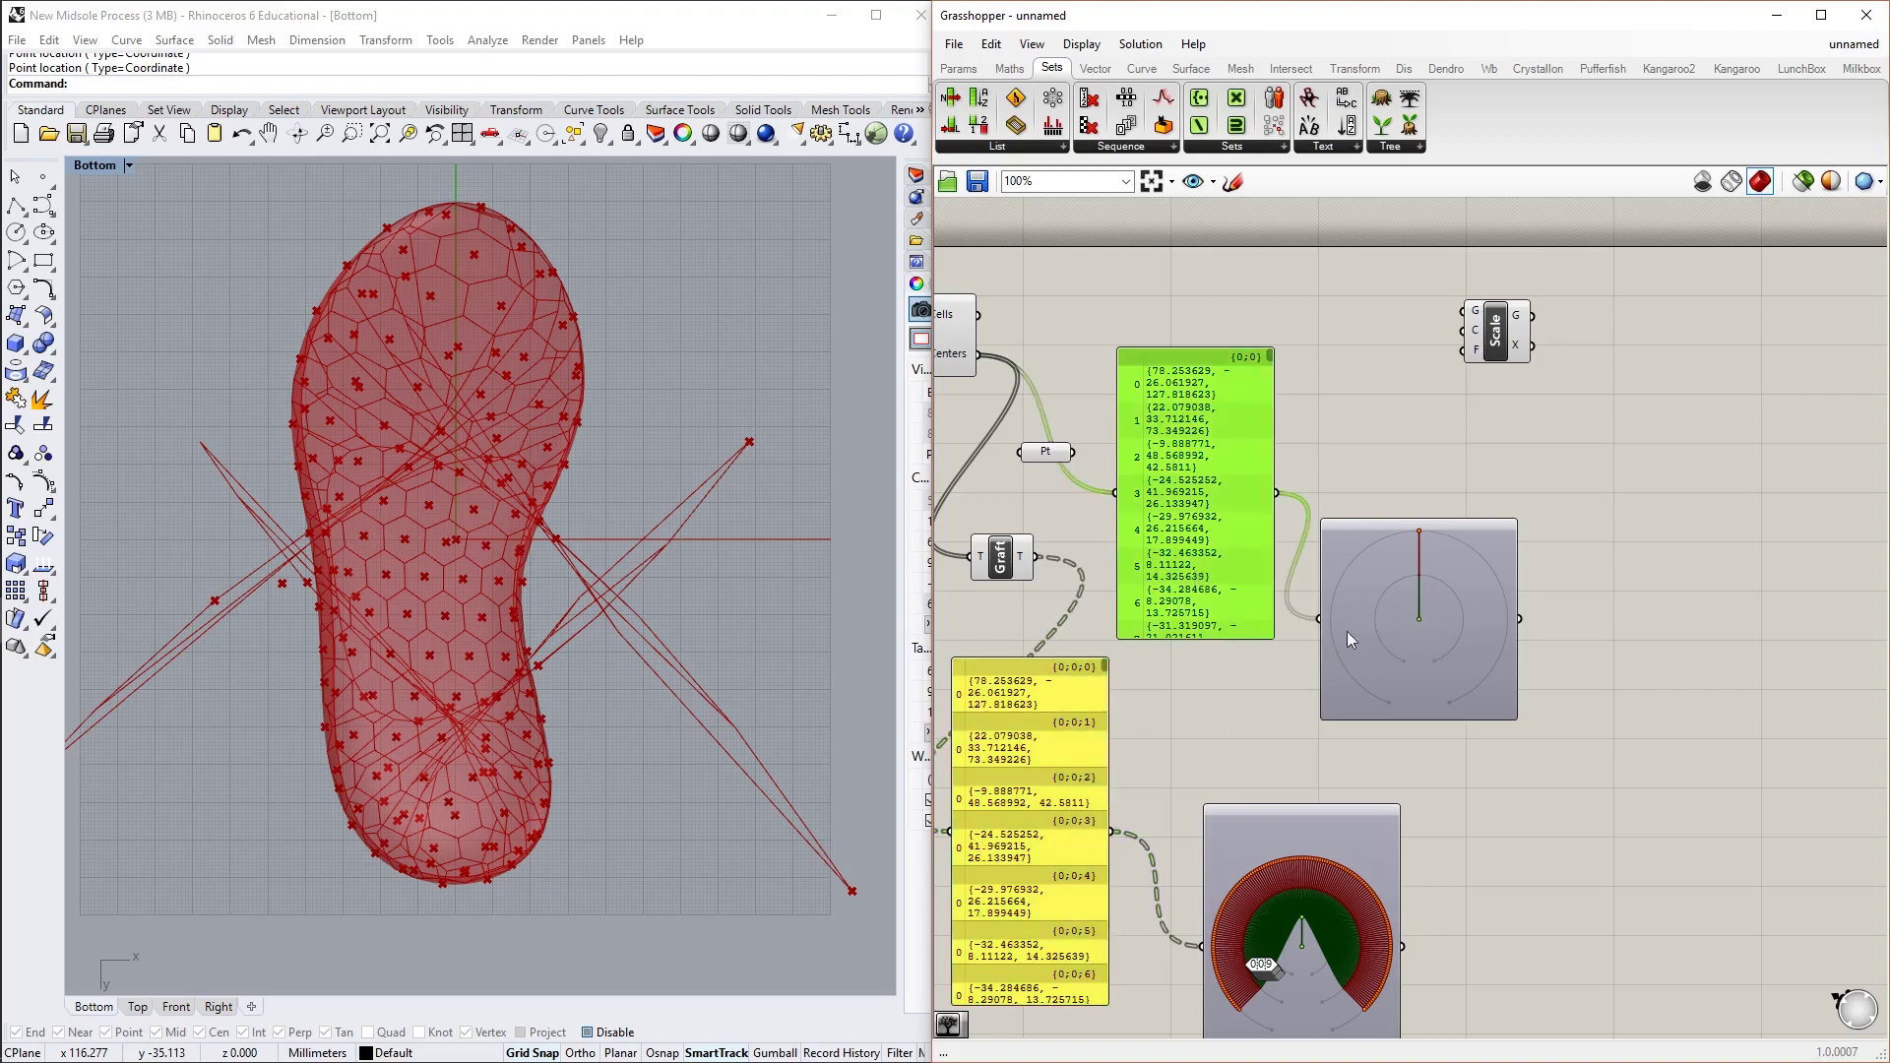
{"action": "key", "text": "Delete"}
{"action": "left_click", "coordinate": [1402, 642]}
{"action": "key", "text": "Delete"}
{"action": "scroll", "coordinate": [1338, 748], "scroll_direction": "down", "scroll_amount": 3}
{"action": "left_click", "coordinate": [1304, 876]}
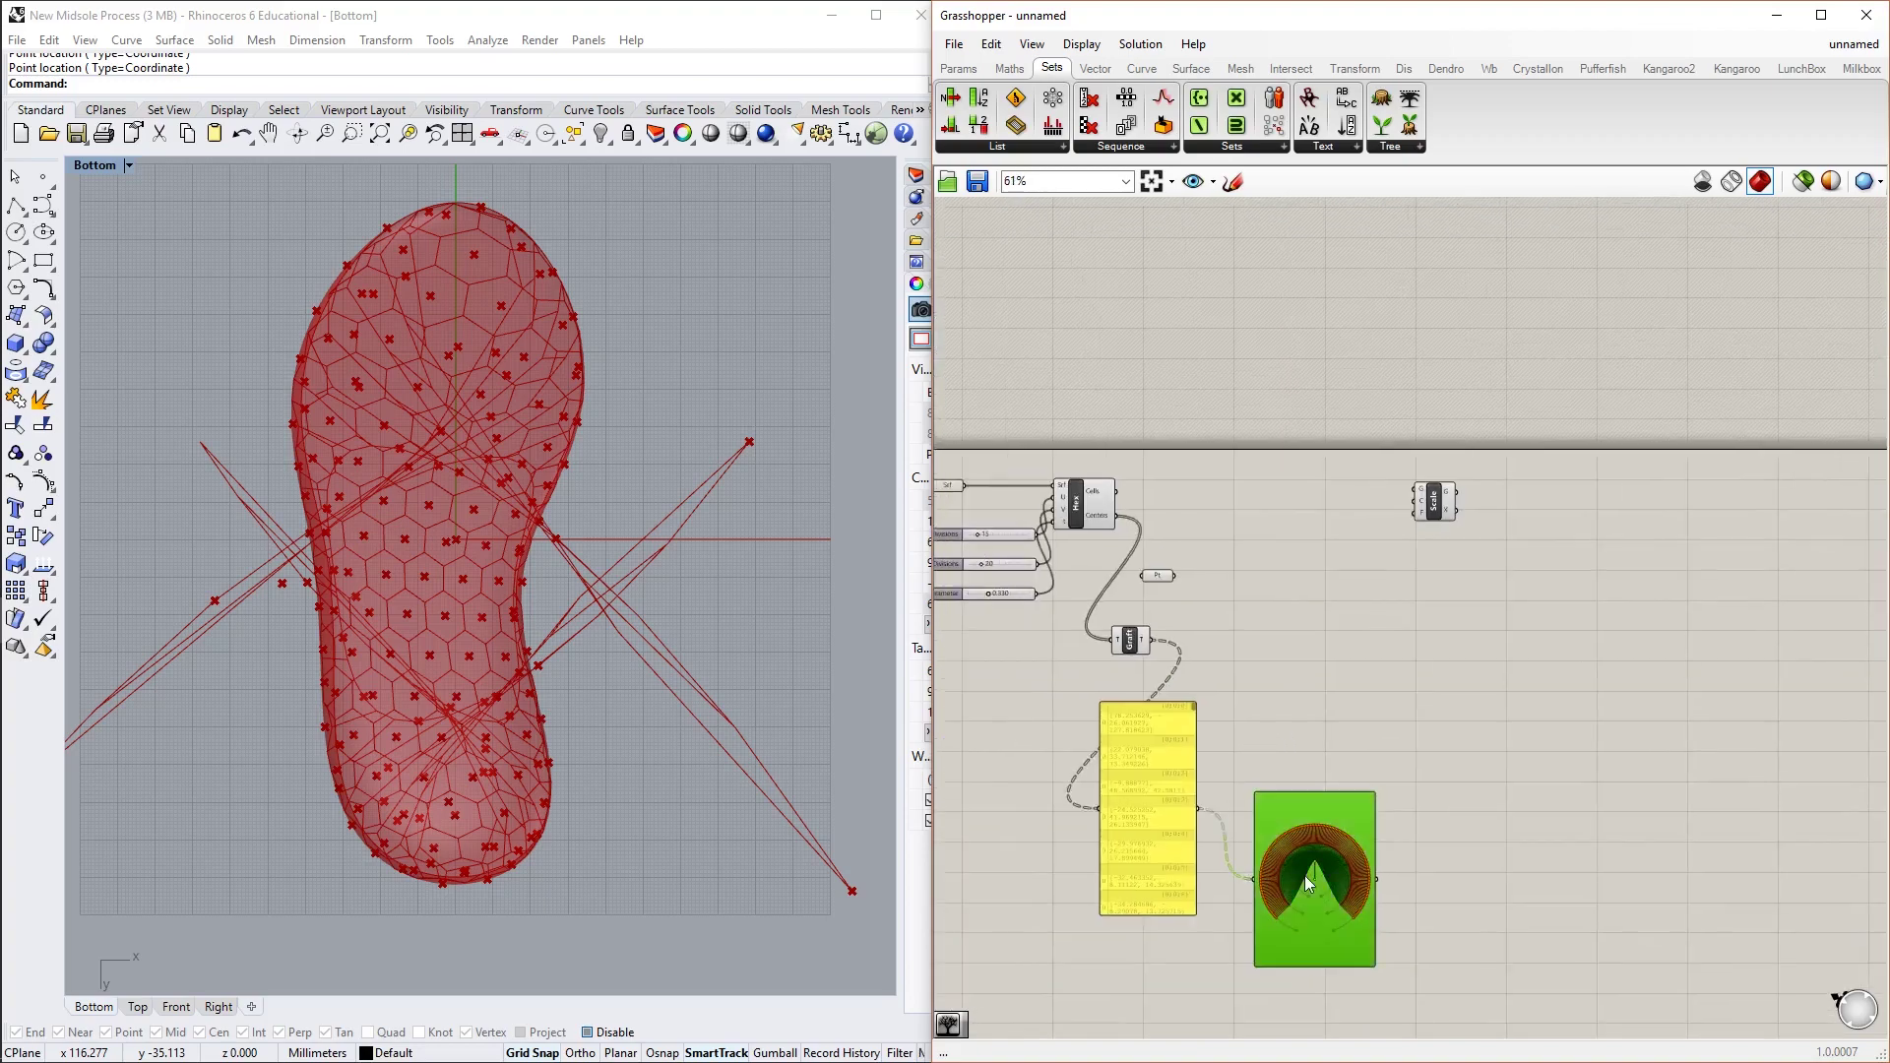
{"action": "key", "text": "Delete"}
{"action": "left_click", "coordinate": [1179, 832]}
{"action": "key", "text": "Delete"}
{"action": "scroll", "coordinate": [1147, 657], "scroll_direction": "up", "scroll_amount": 5}
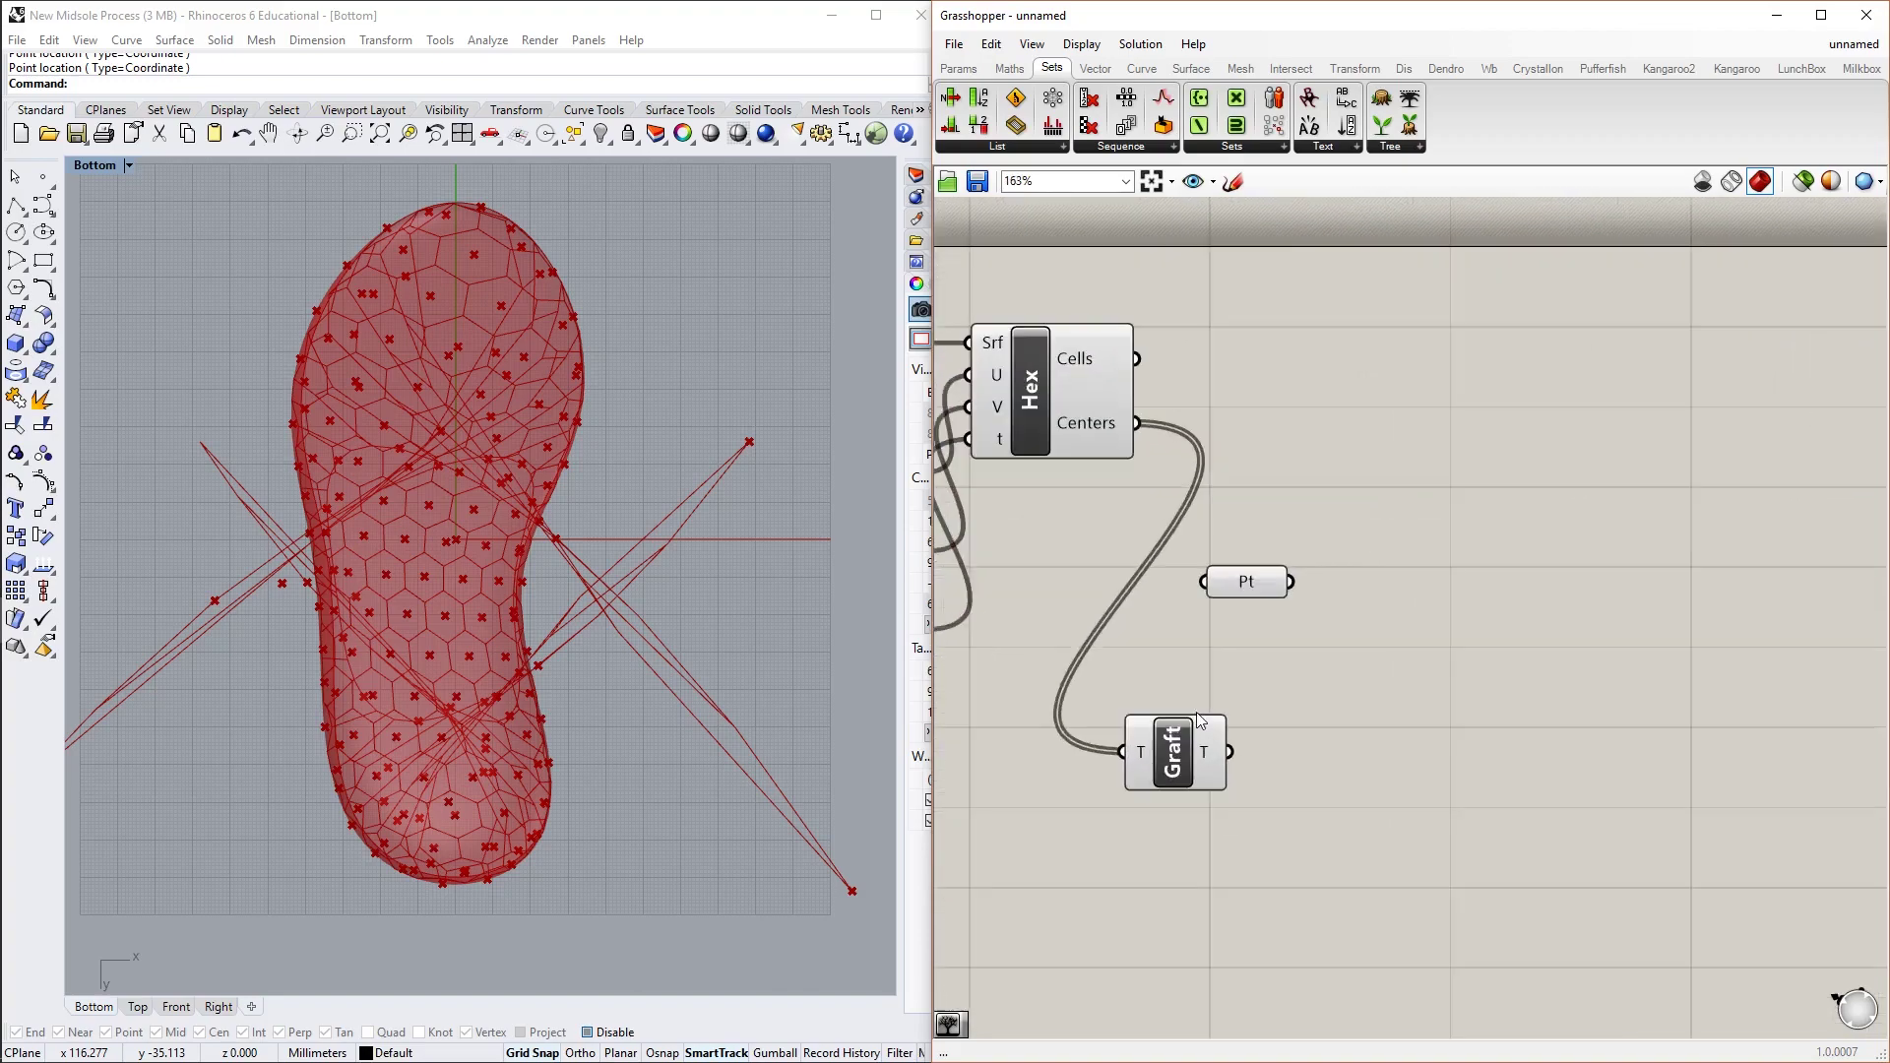
Apply Graft directly to the Centers output of the Hex component
{"action": "scroll", "coordinate": [1270, 795], "scroll_direction": "down", "scroll_amount": 2}
{"action": "scroll", "coordinate": [1112, 718], "scroll_direction": "up", "scroll_amount": 1}
{"action": "scroll", "coordinate": [1200, 787], "scroll_direction": "up", "scroll_amount": 1}
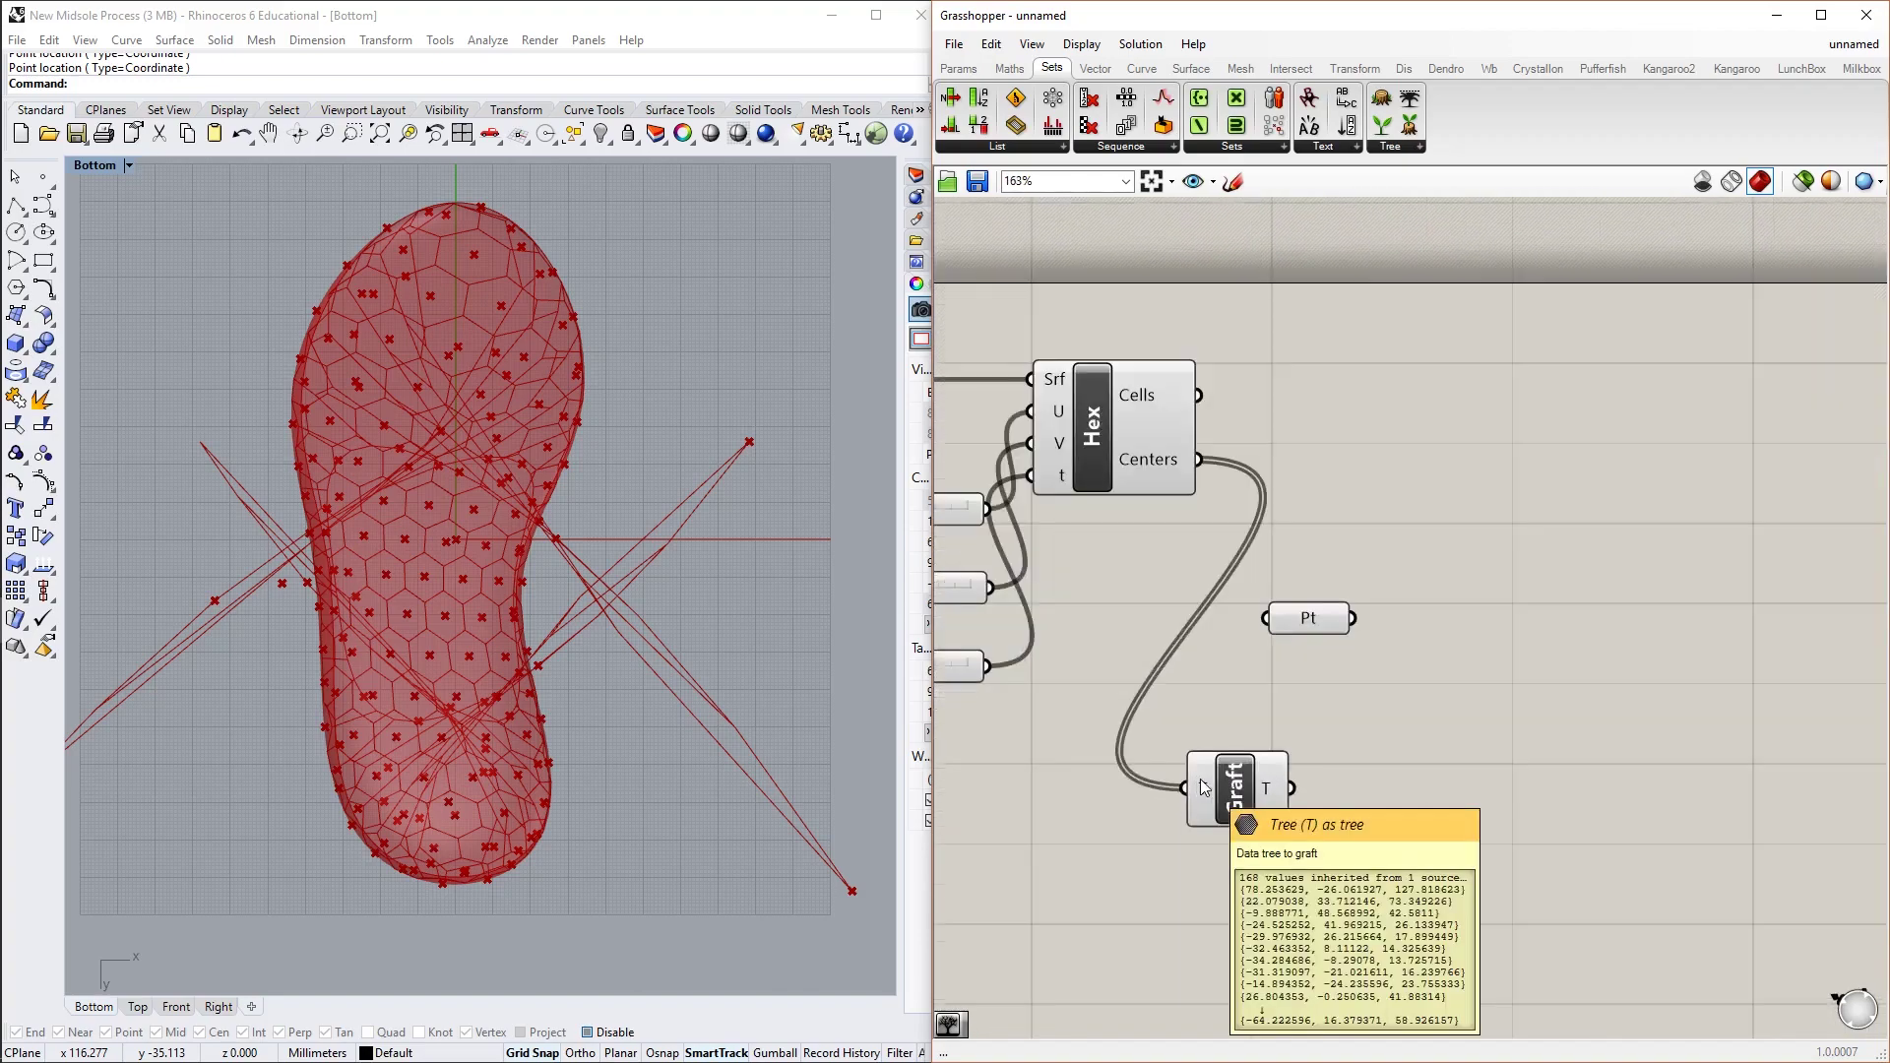
{"action": "right_click_drag", "start_coordinate": [1230, 434], "coordinate": [1247, 449]}
{"action": "right_click", "coordinate": [1180, 479]}
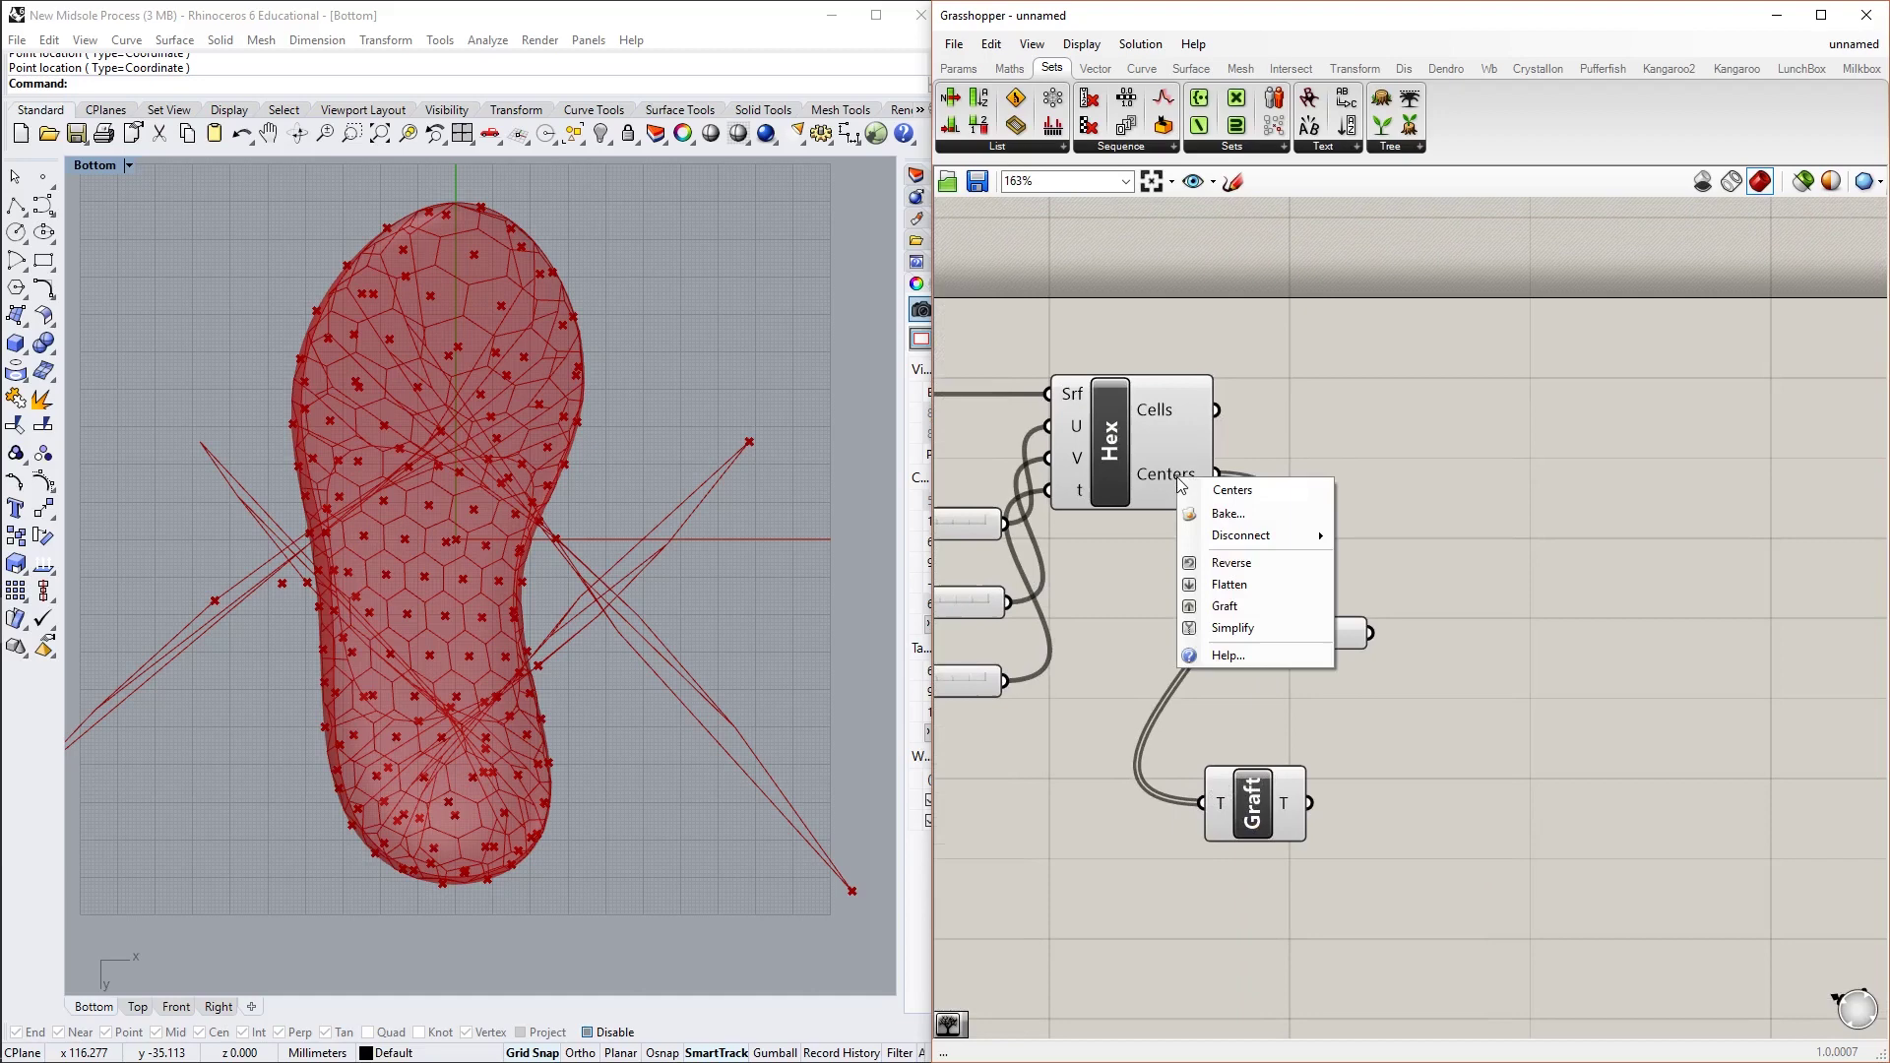
{"action": "left_click", "coordinate": [1247, 610]}
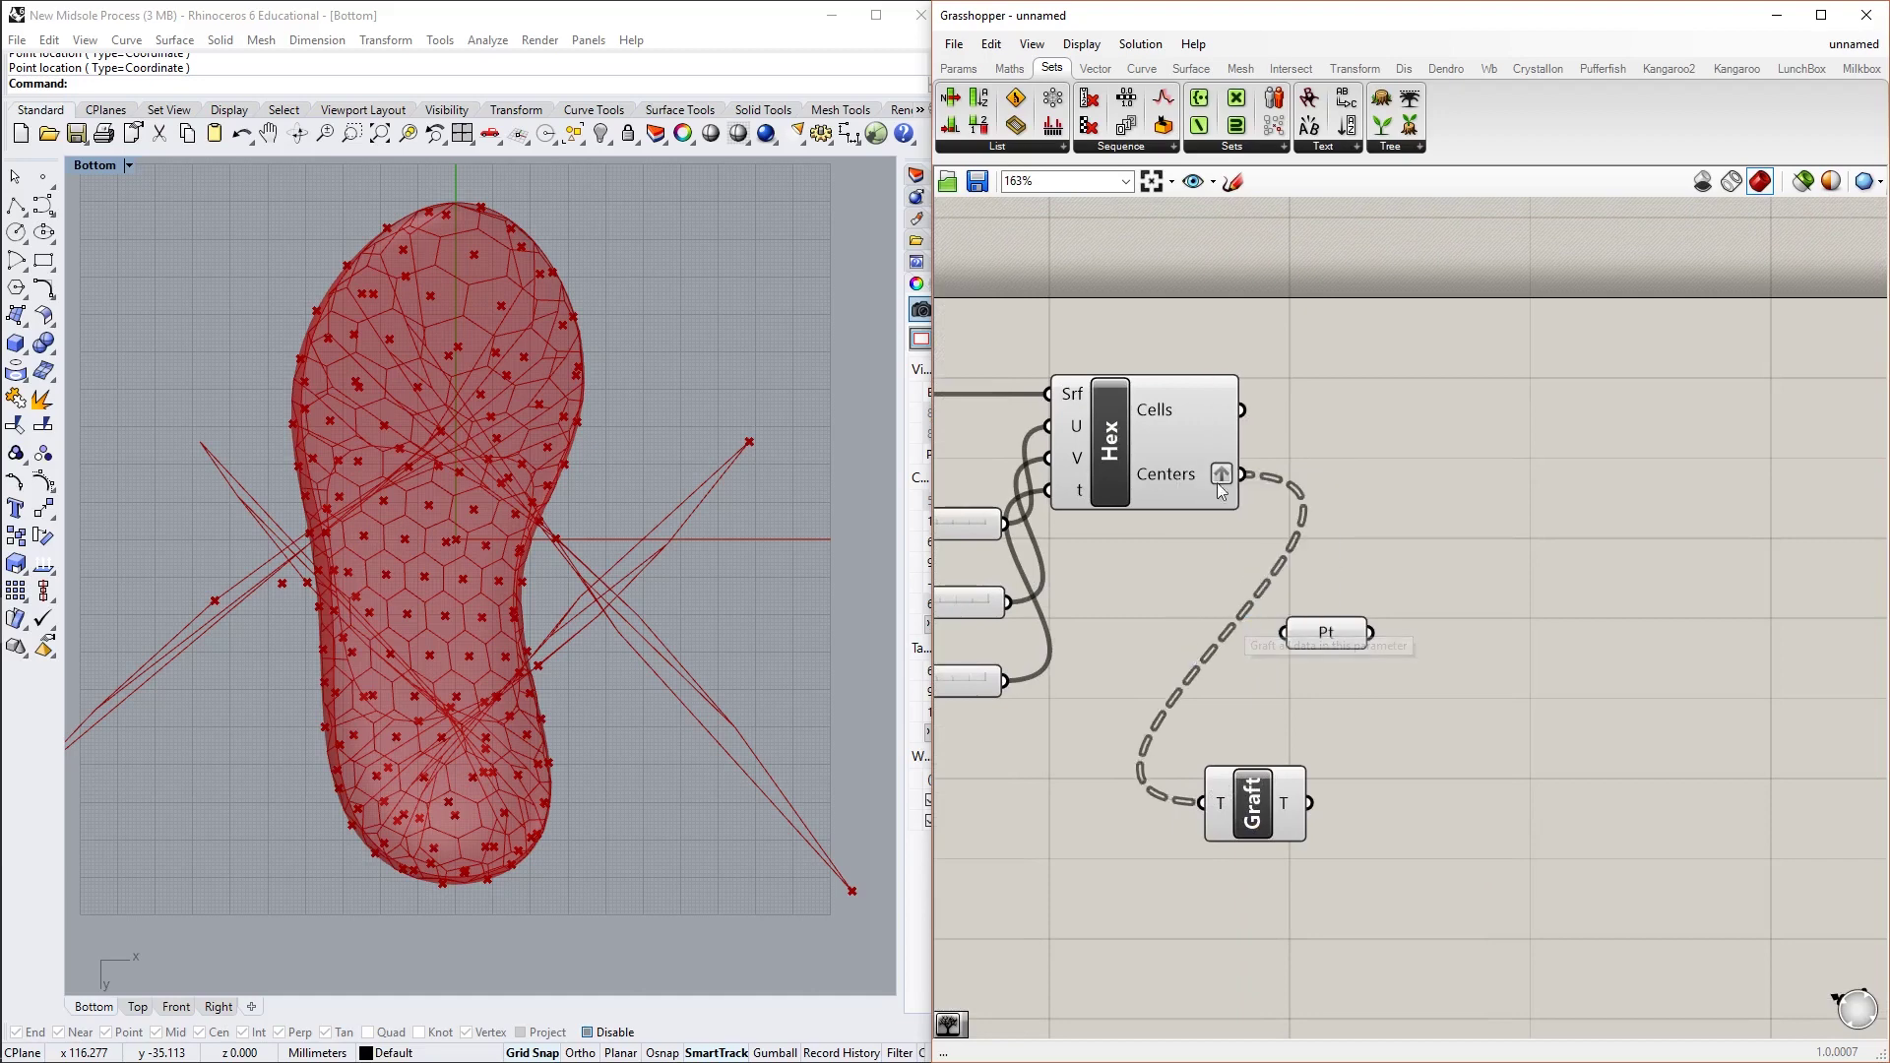
{"action": "mouse_move", "coordinate": [1230, 475]}
Apply Flatten to the Graft component's tree input and check the data structure at its output
{"action": "right_click", "coordinate": [1226, 800]}
{"action": "left_click", "coordinate": [1265, 835]}
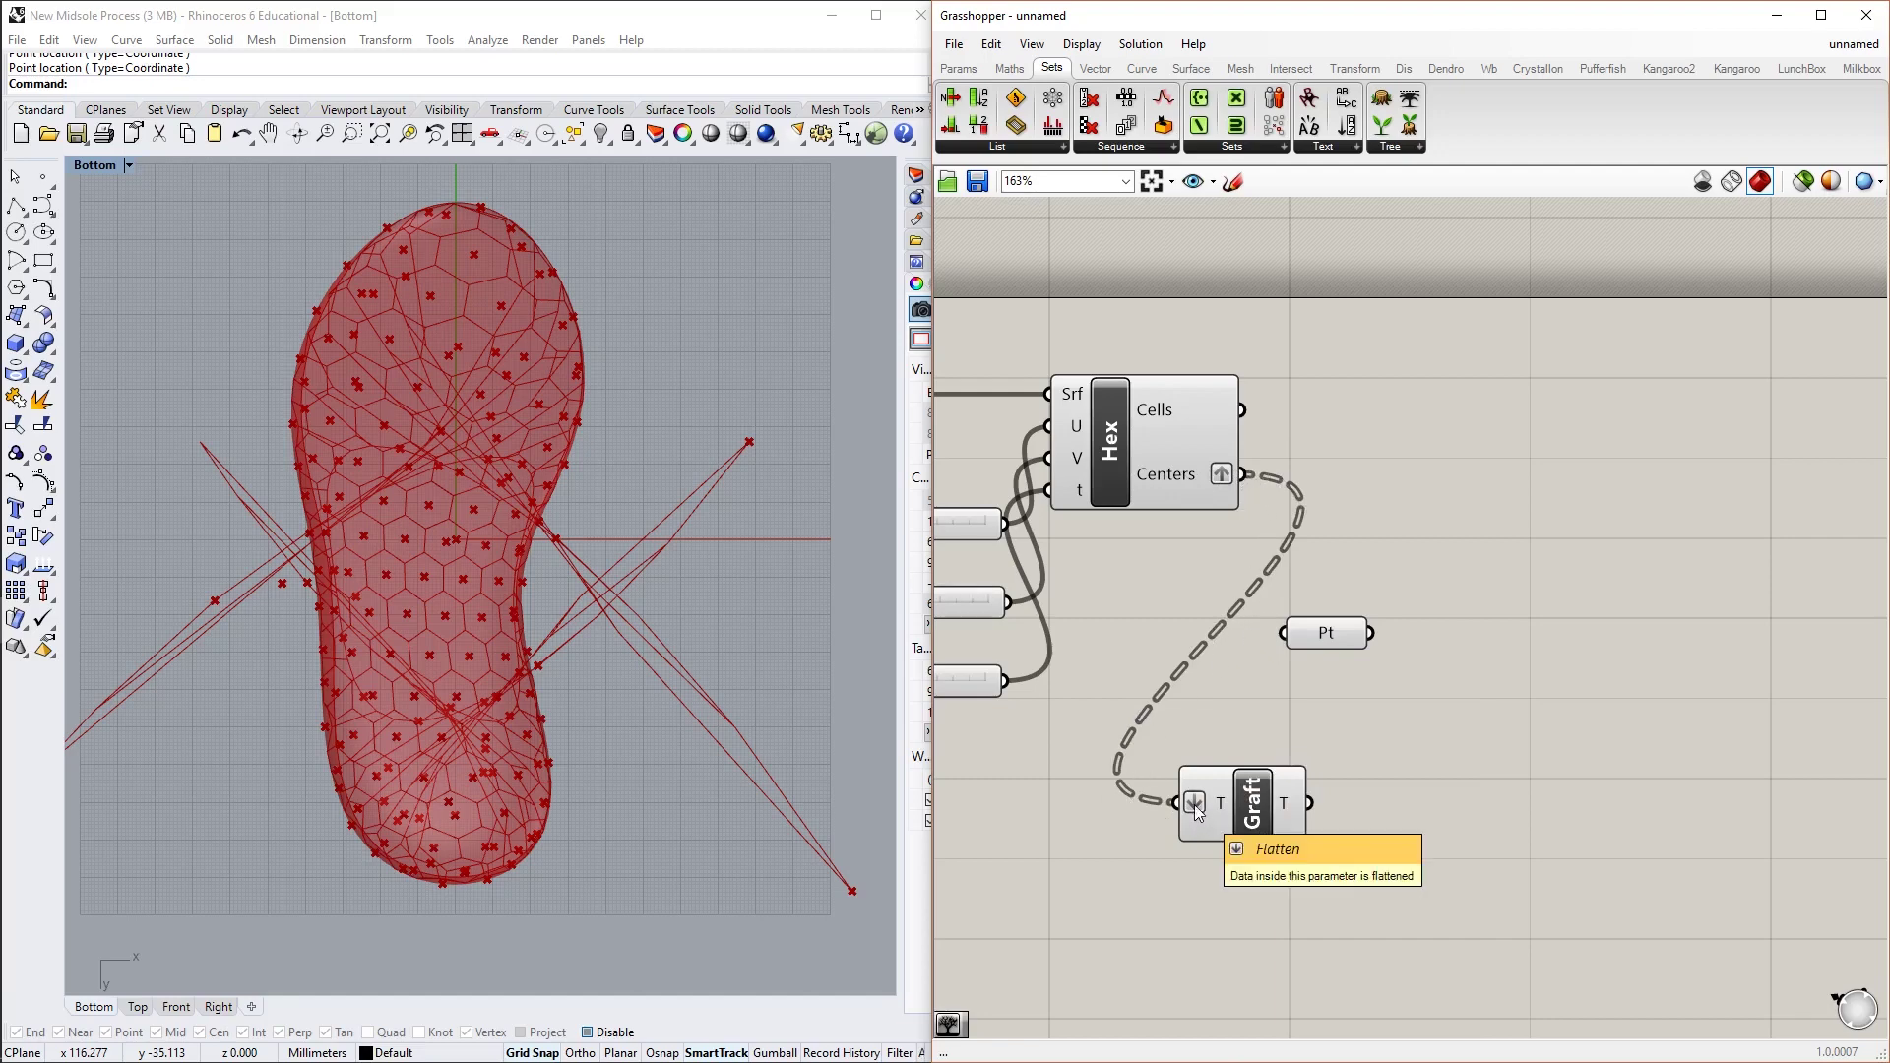
{"action": "mouse_move", "coordinate": [1284, 807]}
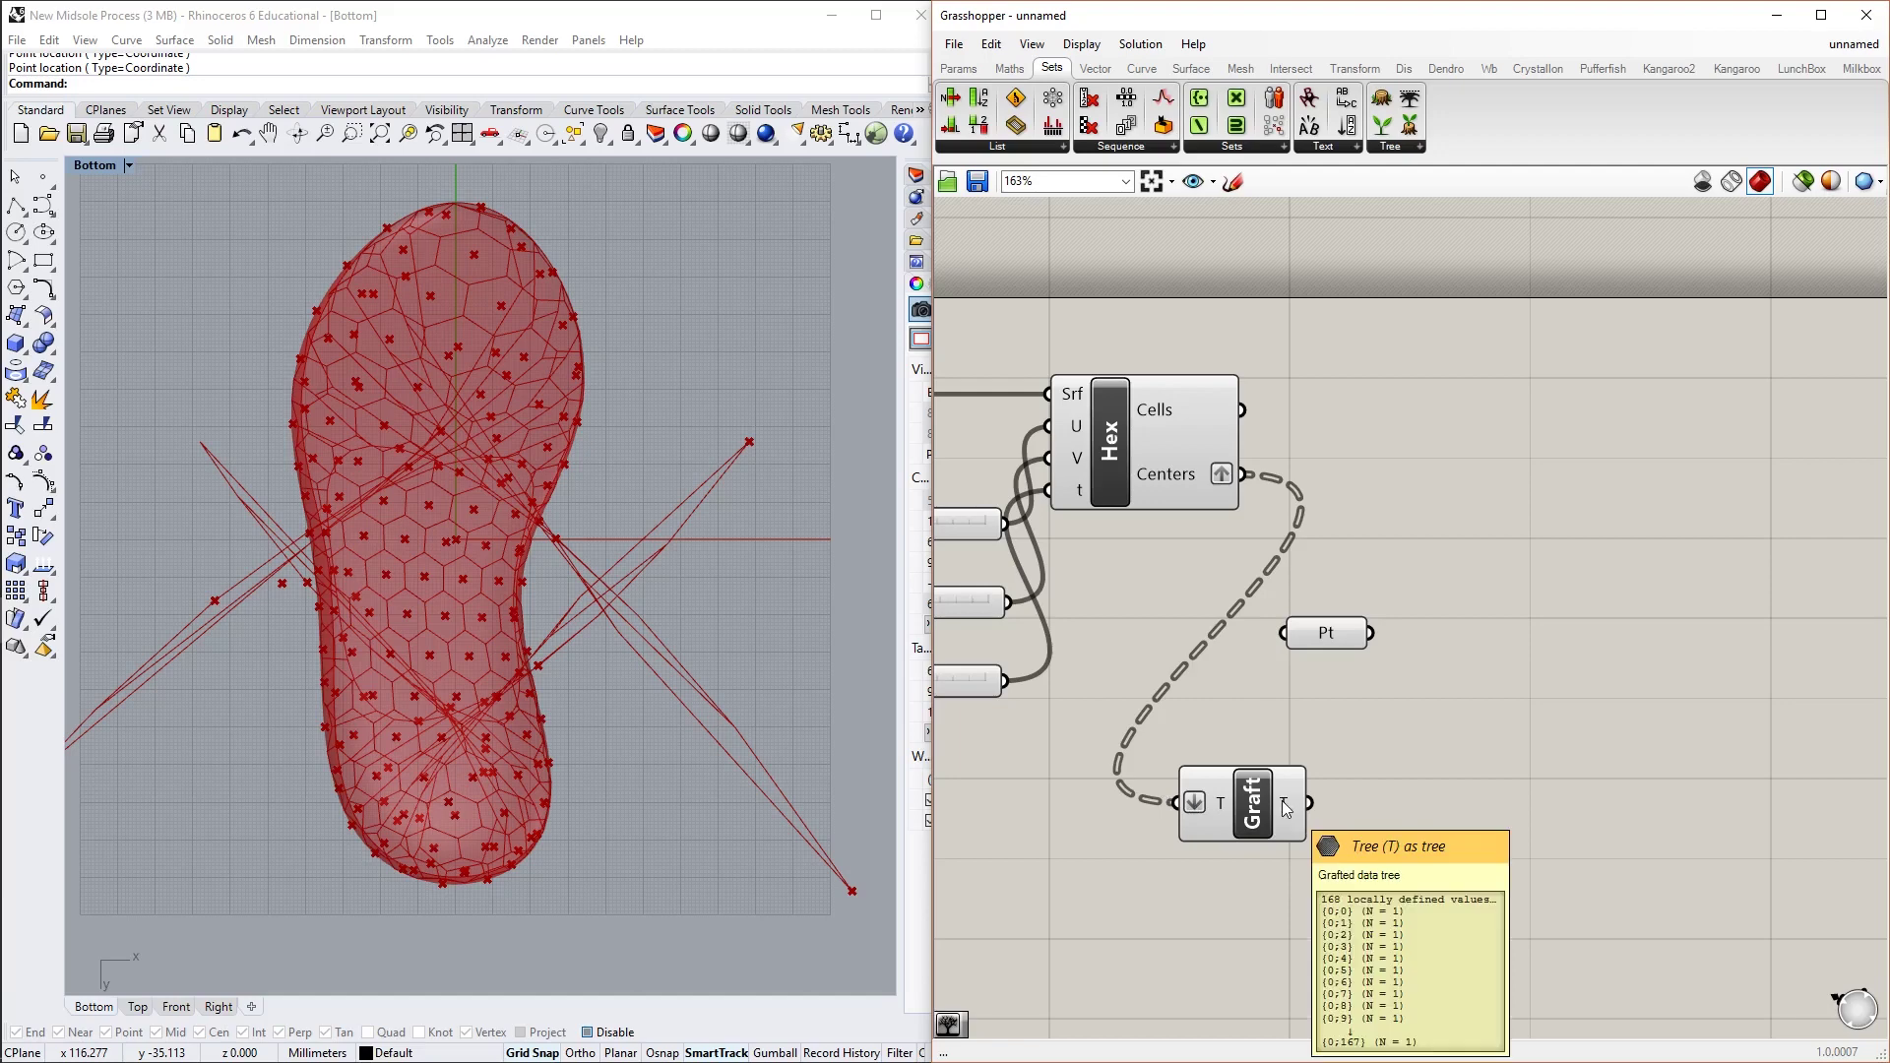
{"action": "mouse_move", "coordinate": [1186, 479]}
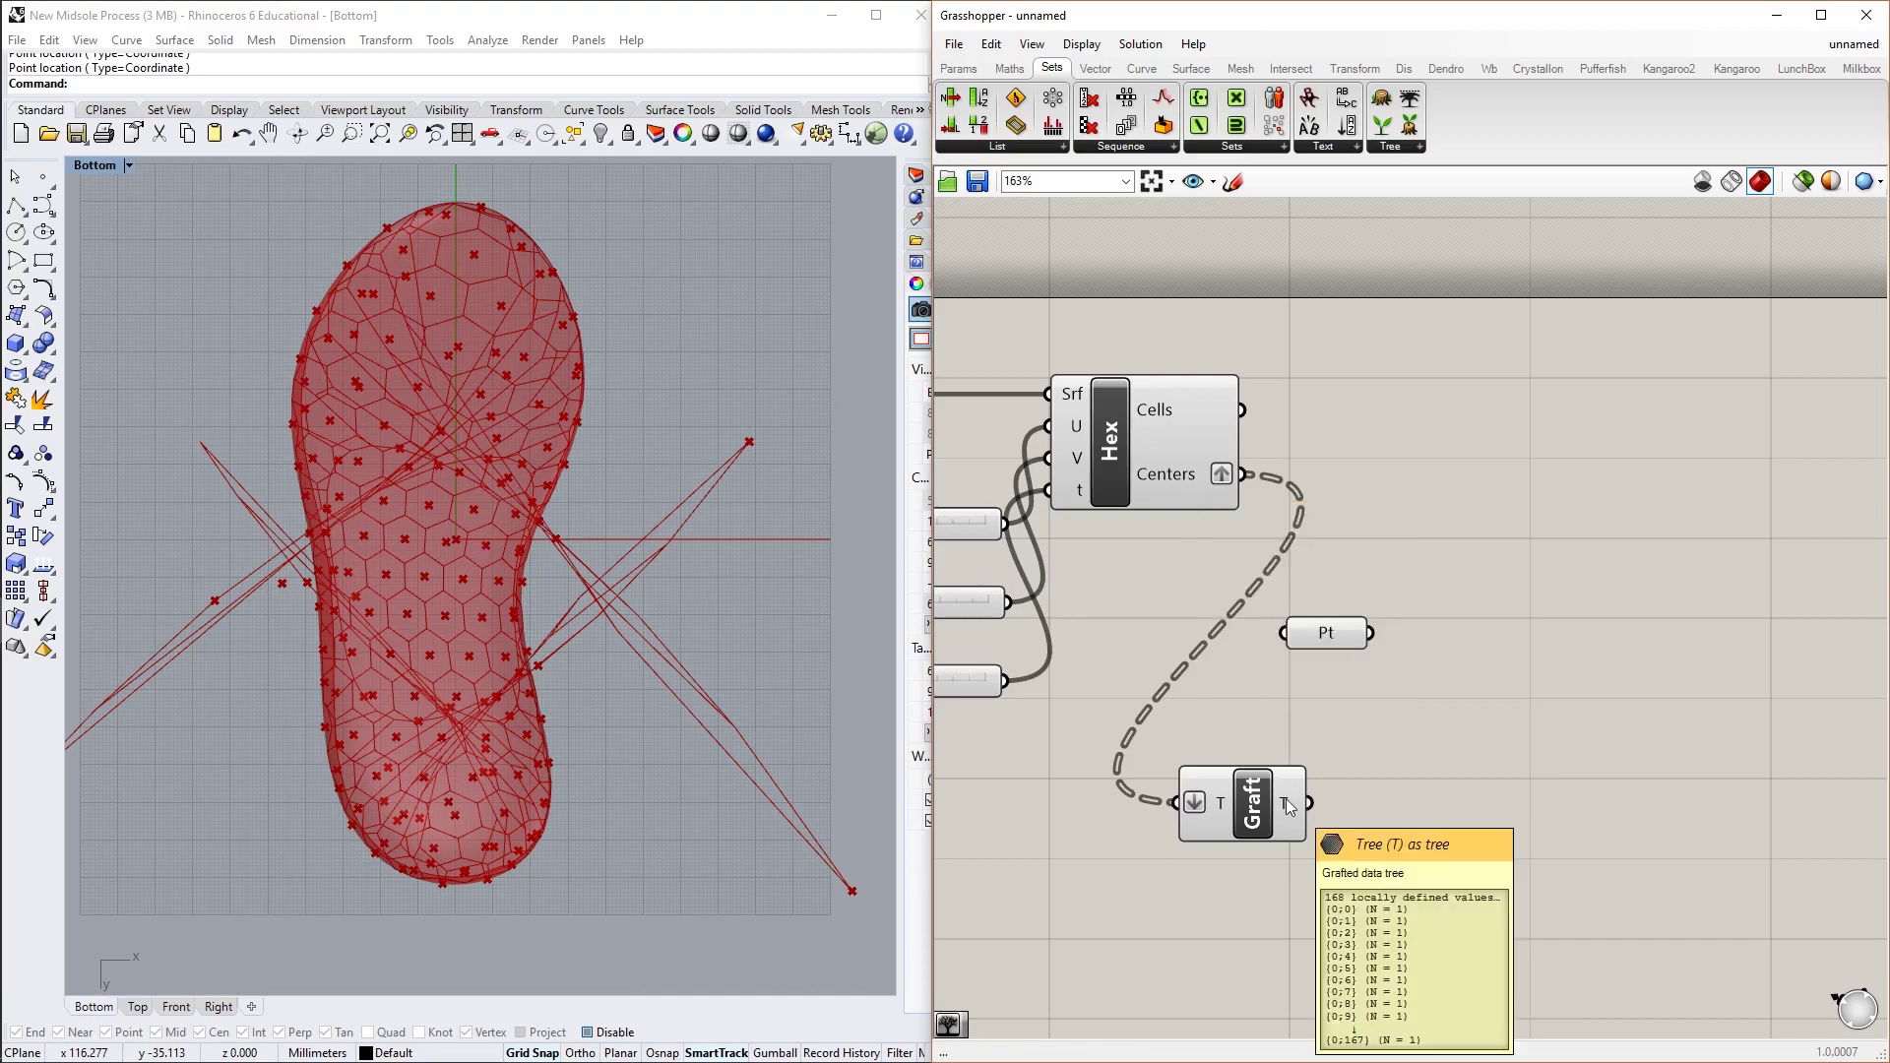
Wire a temporary Param Viewer to the Graft component's output to check its branches, and delete that viewer
{"action": "double_click", "coordinate": [1547, 899]}
{"action": "type", "text": "paramview"}
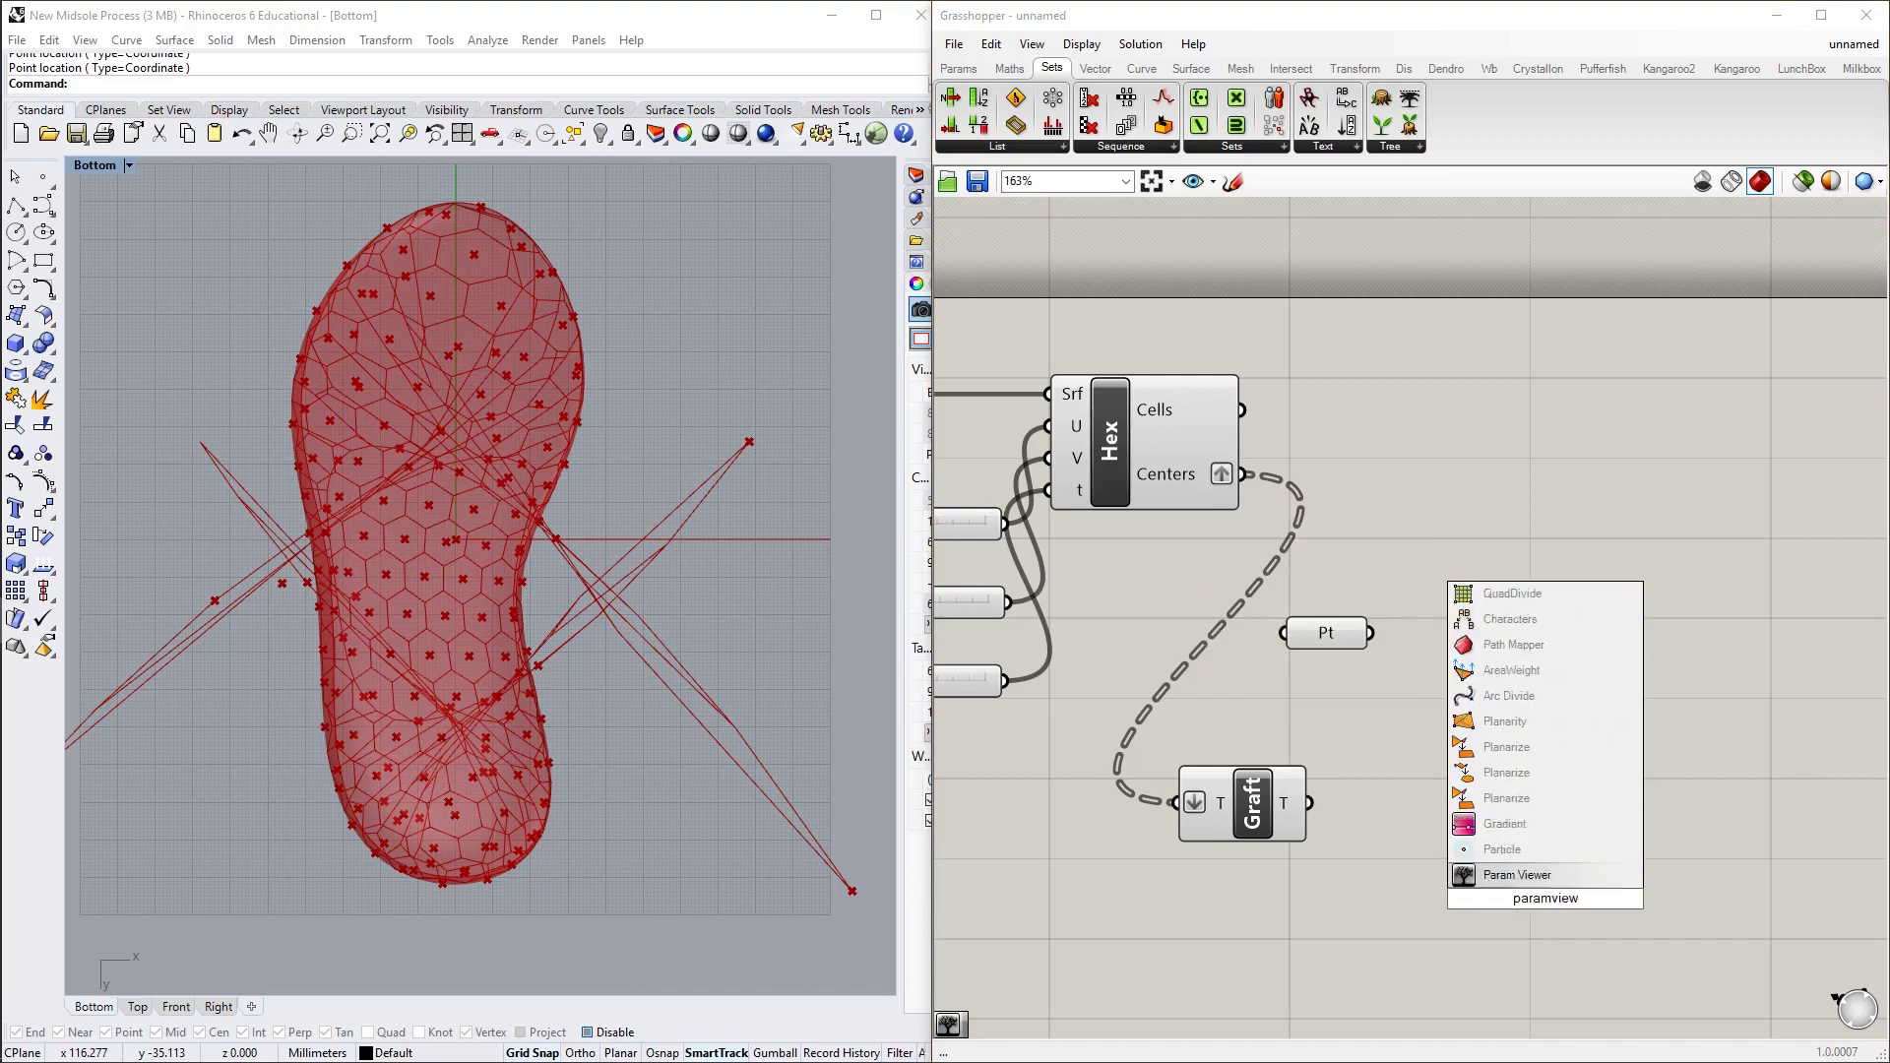
{"action": "key", "text": "Return"}
{"action": "left_click_drag", "start_coordinate": [1349, 863], "coordinate": [1382, 899]}
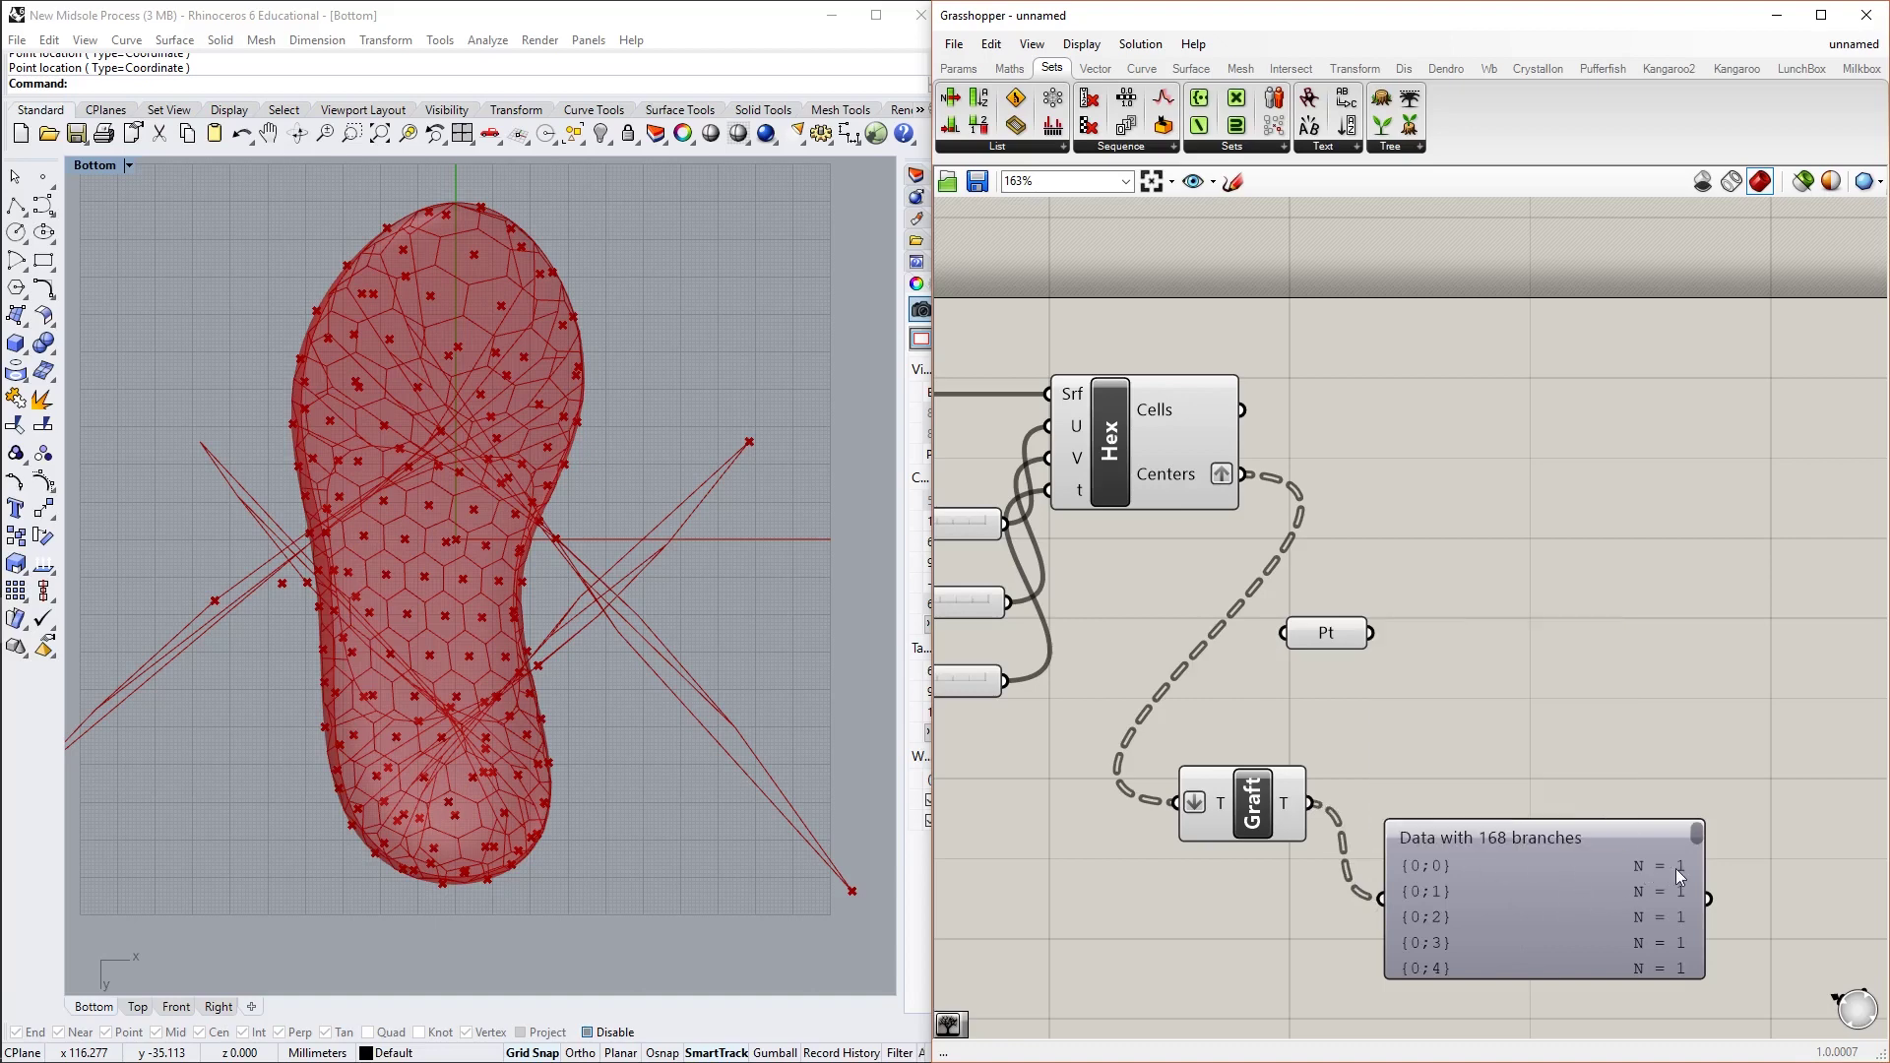
{"action": "mouse_move", "coordinate": [1679, 875]}
{"action": "left_click", "coordinate": [1467, 887]}
{"action": "key", "text": "Delete"}
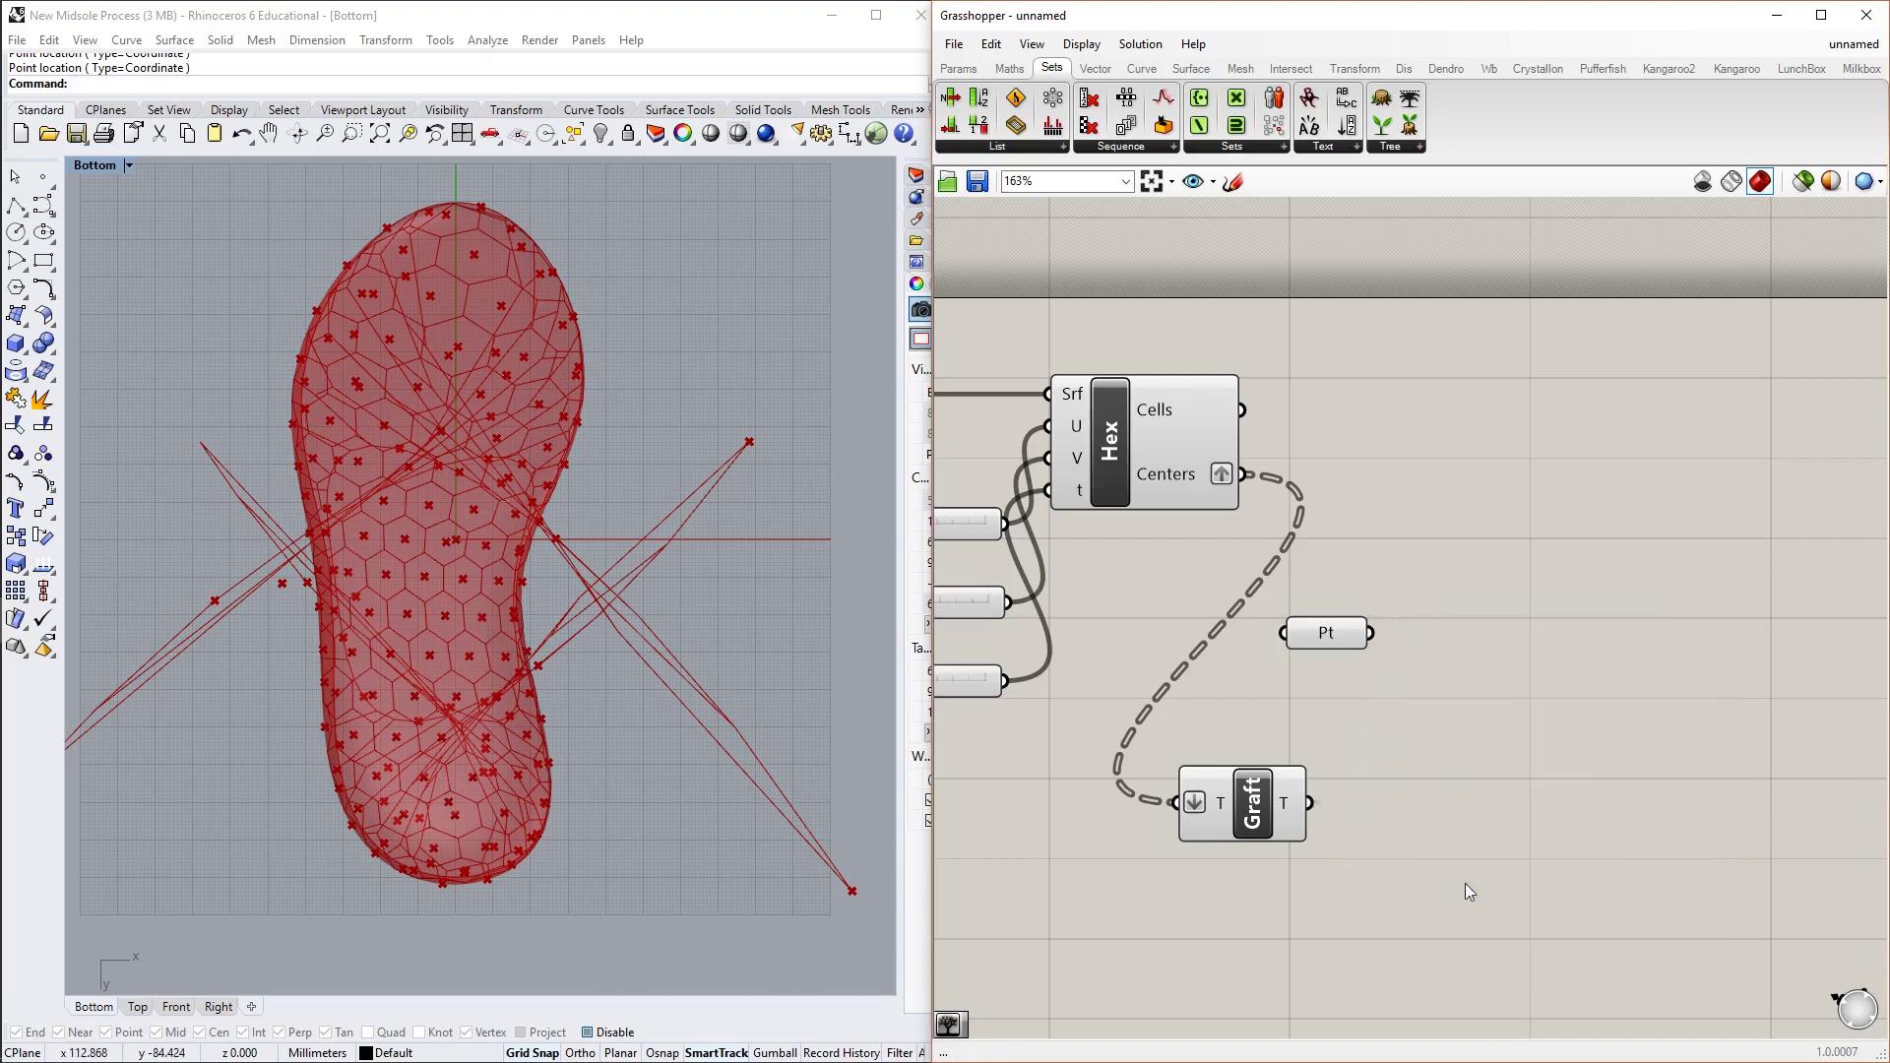
Duplicate the flattened Graft component beside the Hex component and wire the Cells output into the copy
{"action": "scroll", "coordinate": [1464, 882], "scroll_direction": "down", "scroll_amount": 2}
{"action": "right_click_drag", "start_coordinate": [1412, 861], "coordinate": [1362, 915]}
{"action": "left_click_drag", "start_coordinate": [1278, 896], "coordinate": [1432, 686], "text": "alt"}
{"action": "left_click_drag", "start_coordinate": [1278, 647], "coordinate": [1421, 686]}
{"action": "scroll", "coordinate": [1437, 689], "scroll_direction": "up", "scroll_amount": 2}
Move the Point parameter below the Hex component and align the centres' Graft component beneath the cells' Graft
{"action": "left_click_drag", "start_coordinate": [1329, 832], "coordinate": [1209, 824]}
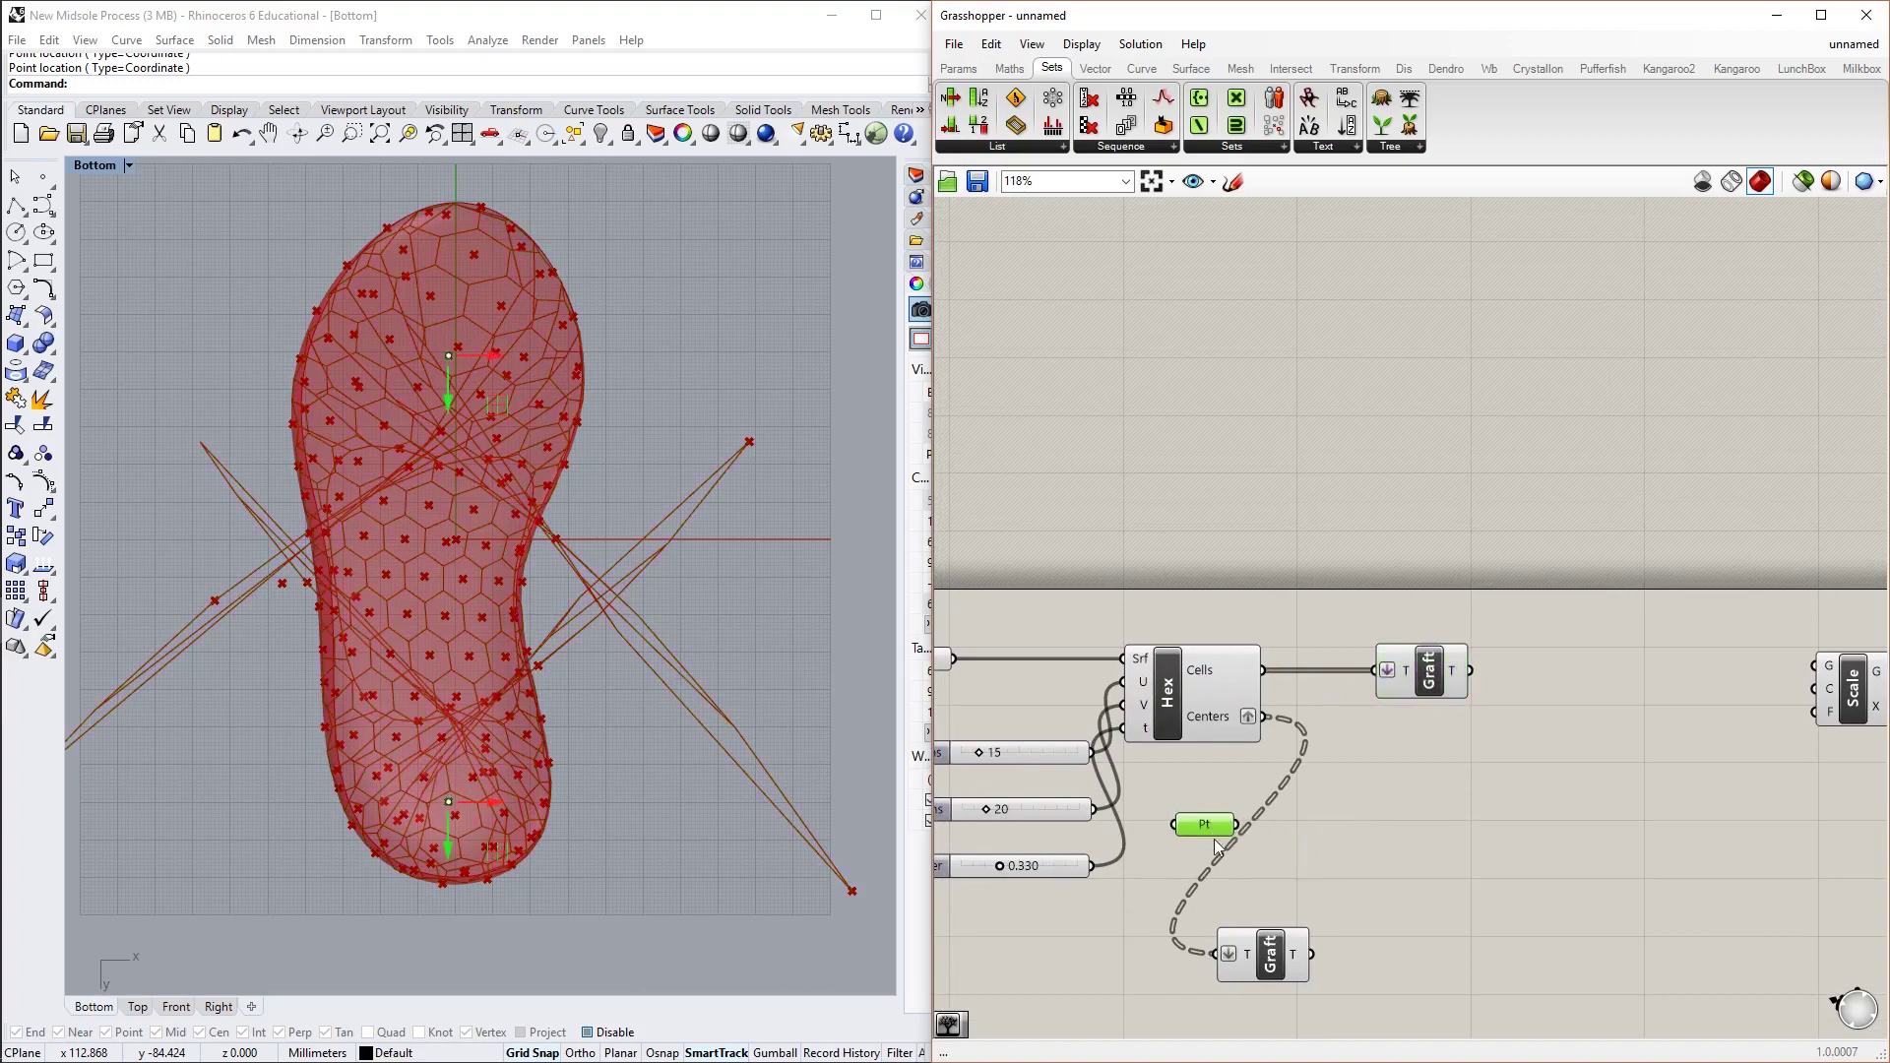
{"action": "left_click_drag", "start_coordinate": [1270, 958], "coordinate": [1433, 795]}
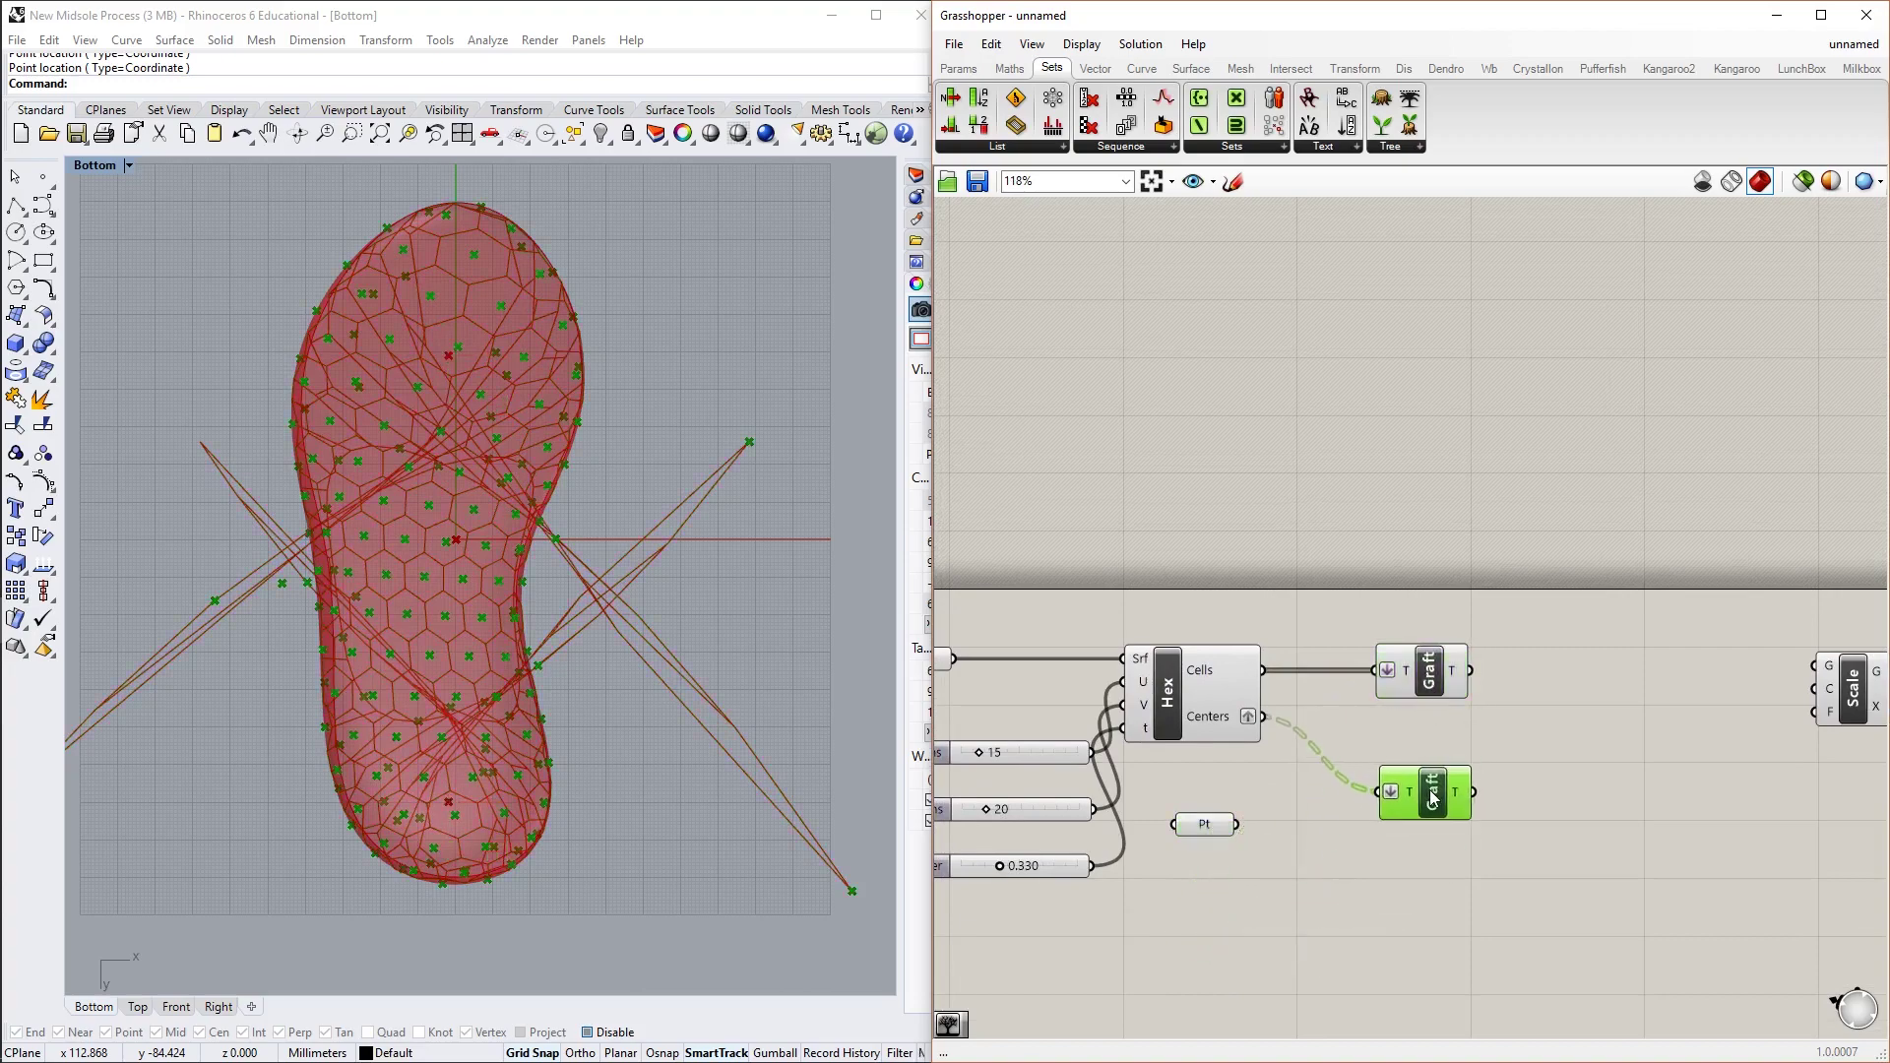
{"action": "left_click", "coordinate": [1555, 758]}
{"action": "scroll", "coordinate": [1515, 802], "scroll_direction": "down", "scroll_amount": 1}
{"action": "right_click_drag", "start_coordinate": [1480, 806], "coordinate": [1356, 819]}
{"action": "scroll", "coordinate": [1356, 819], "scroll_direction": "up", "scroll_amount": 2}
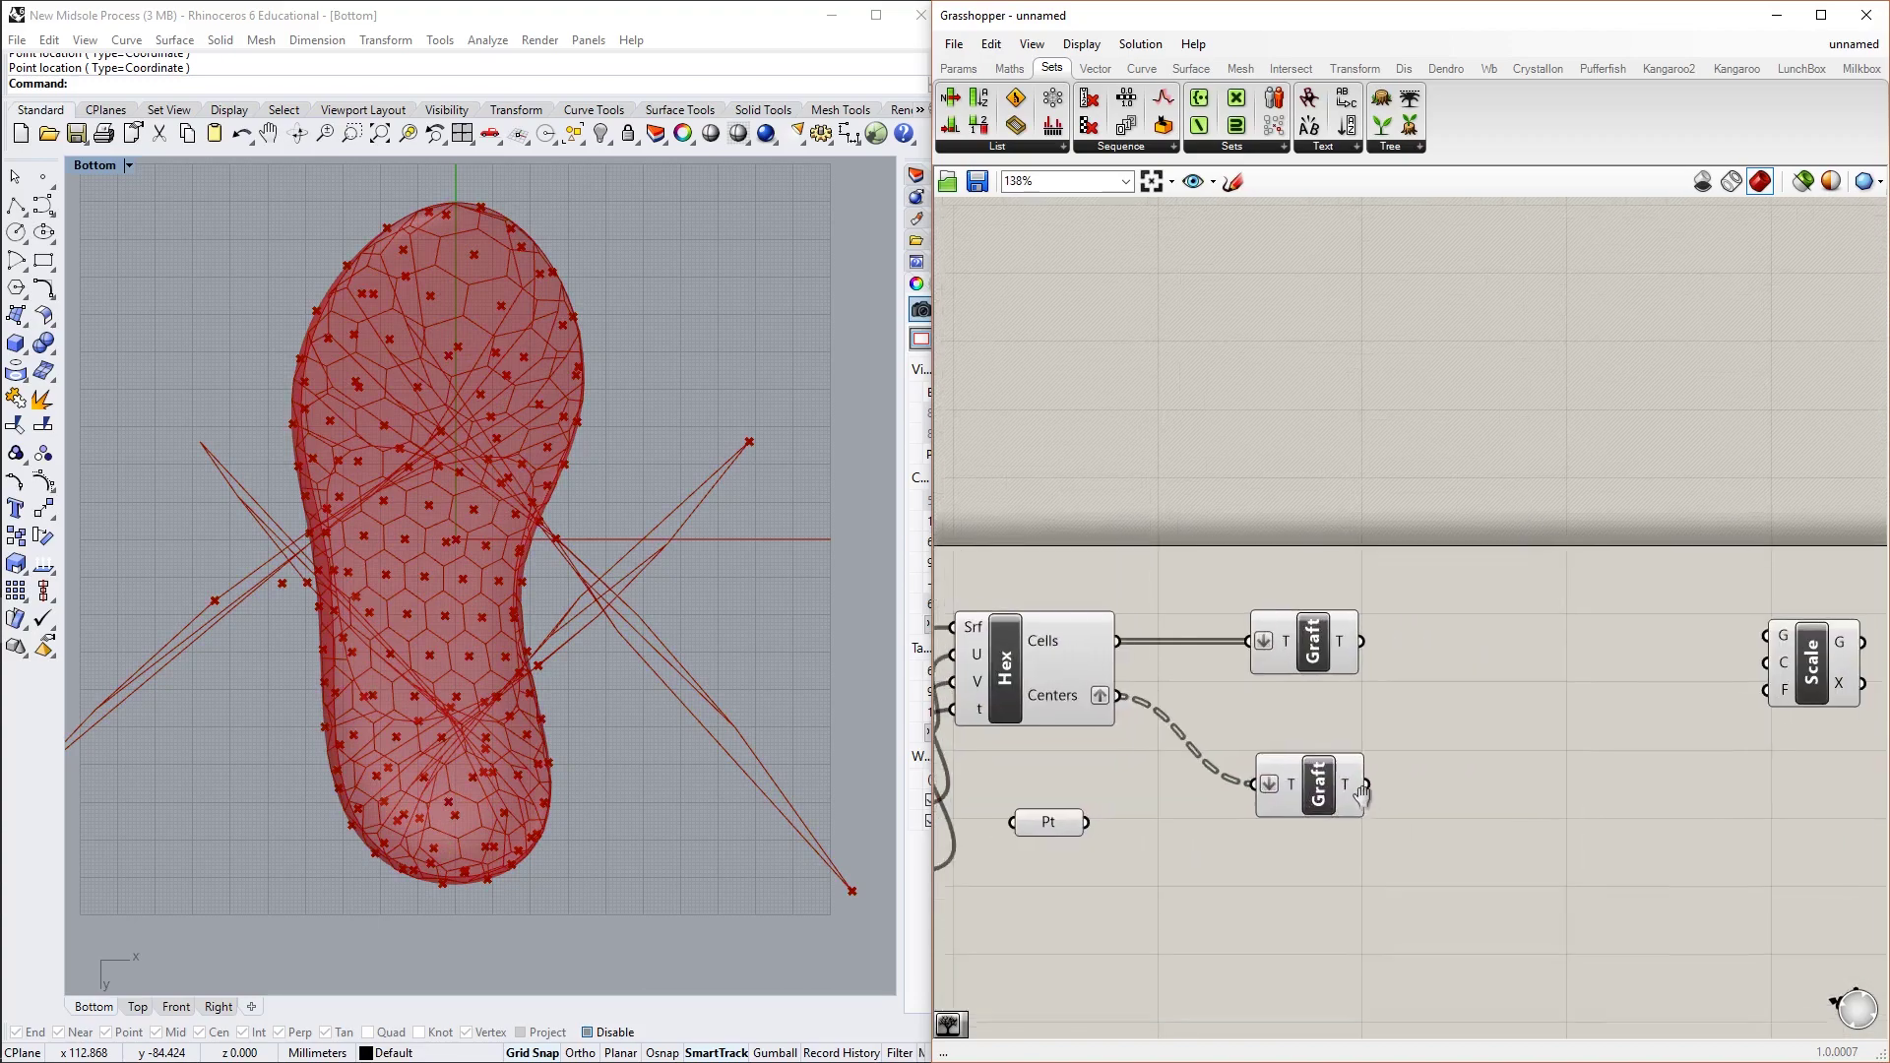
Add a Distance component and place it beside the centres' Graft component
{"action": "double_click", "coordinate": [1520, 990]}
{"action": "type", "text": "distance"}
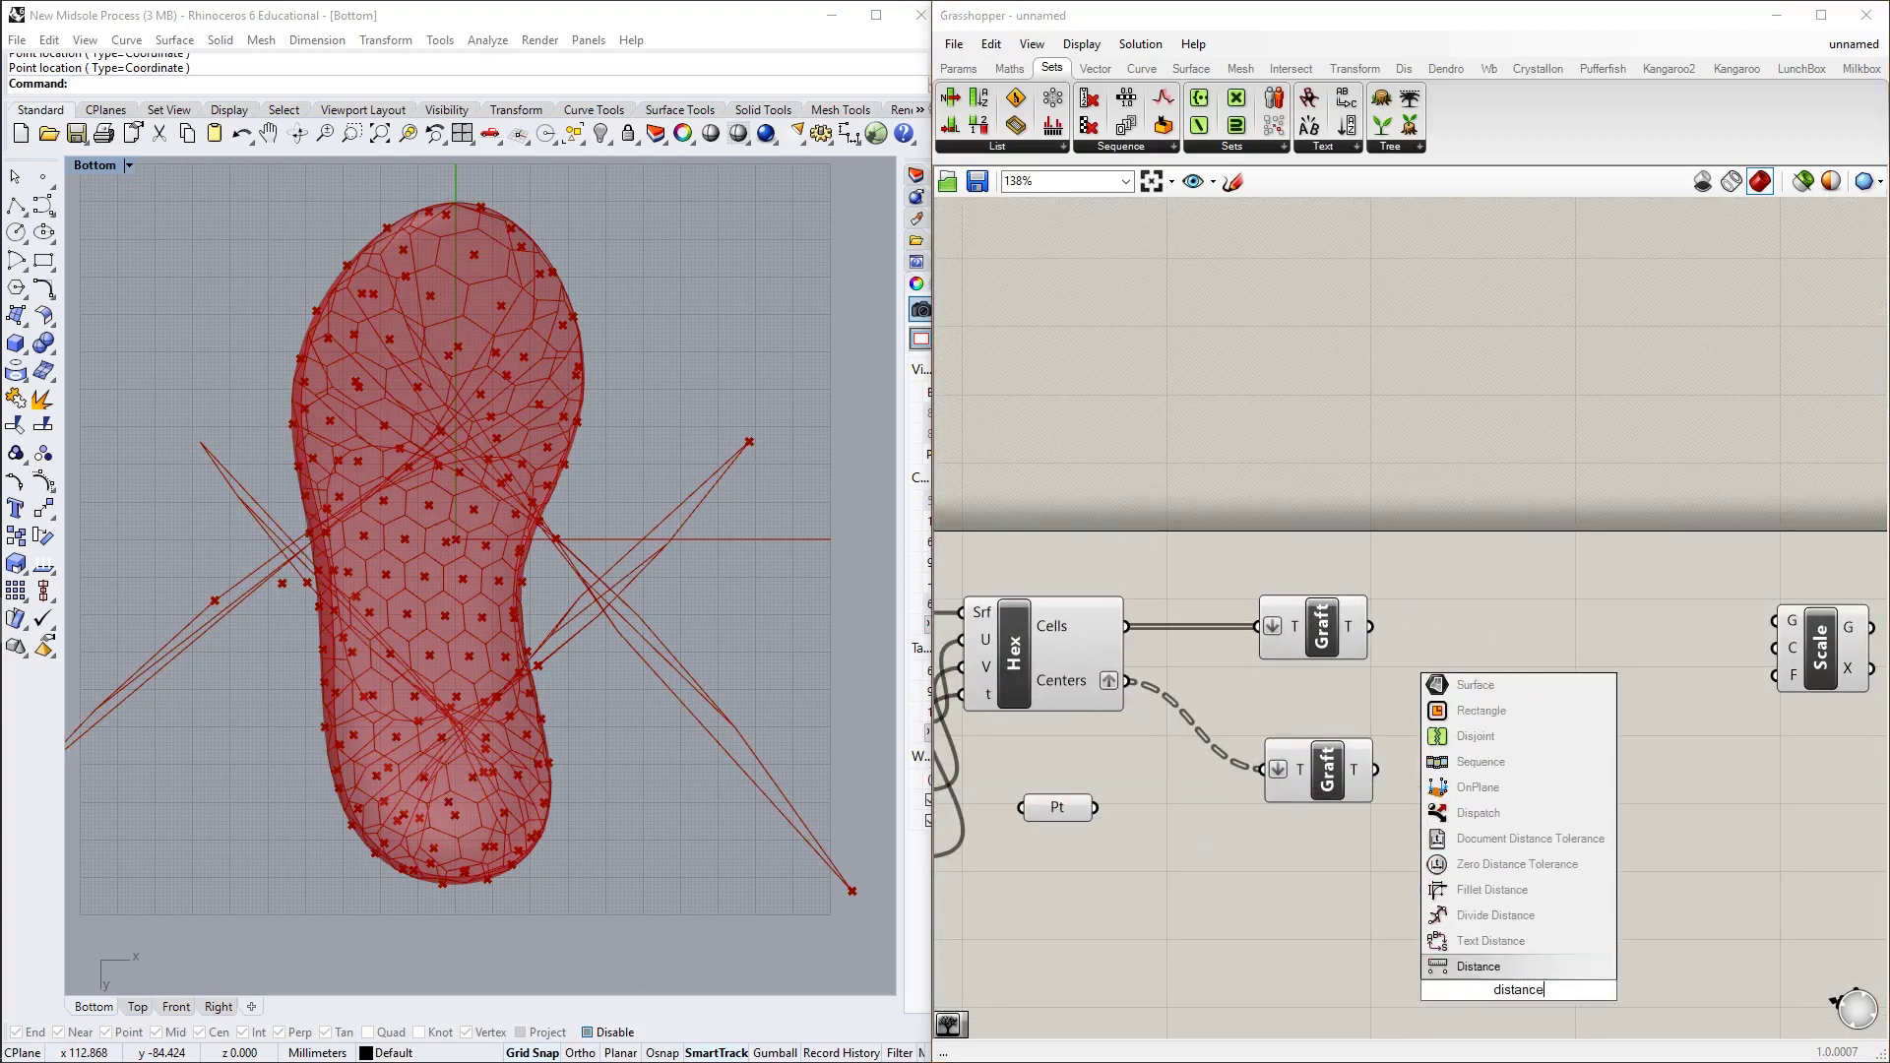
{"action": "key", "text": "Return"}
{"action": "left_click_drag", "start_coordinate": [1521, 998], "coordinate": [1538, 771]}
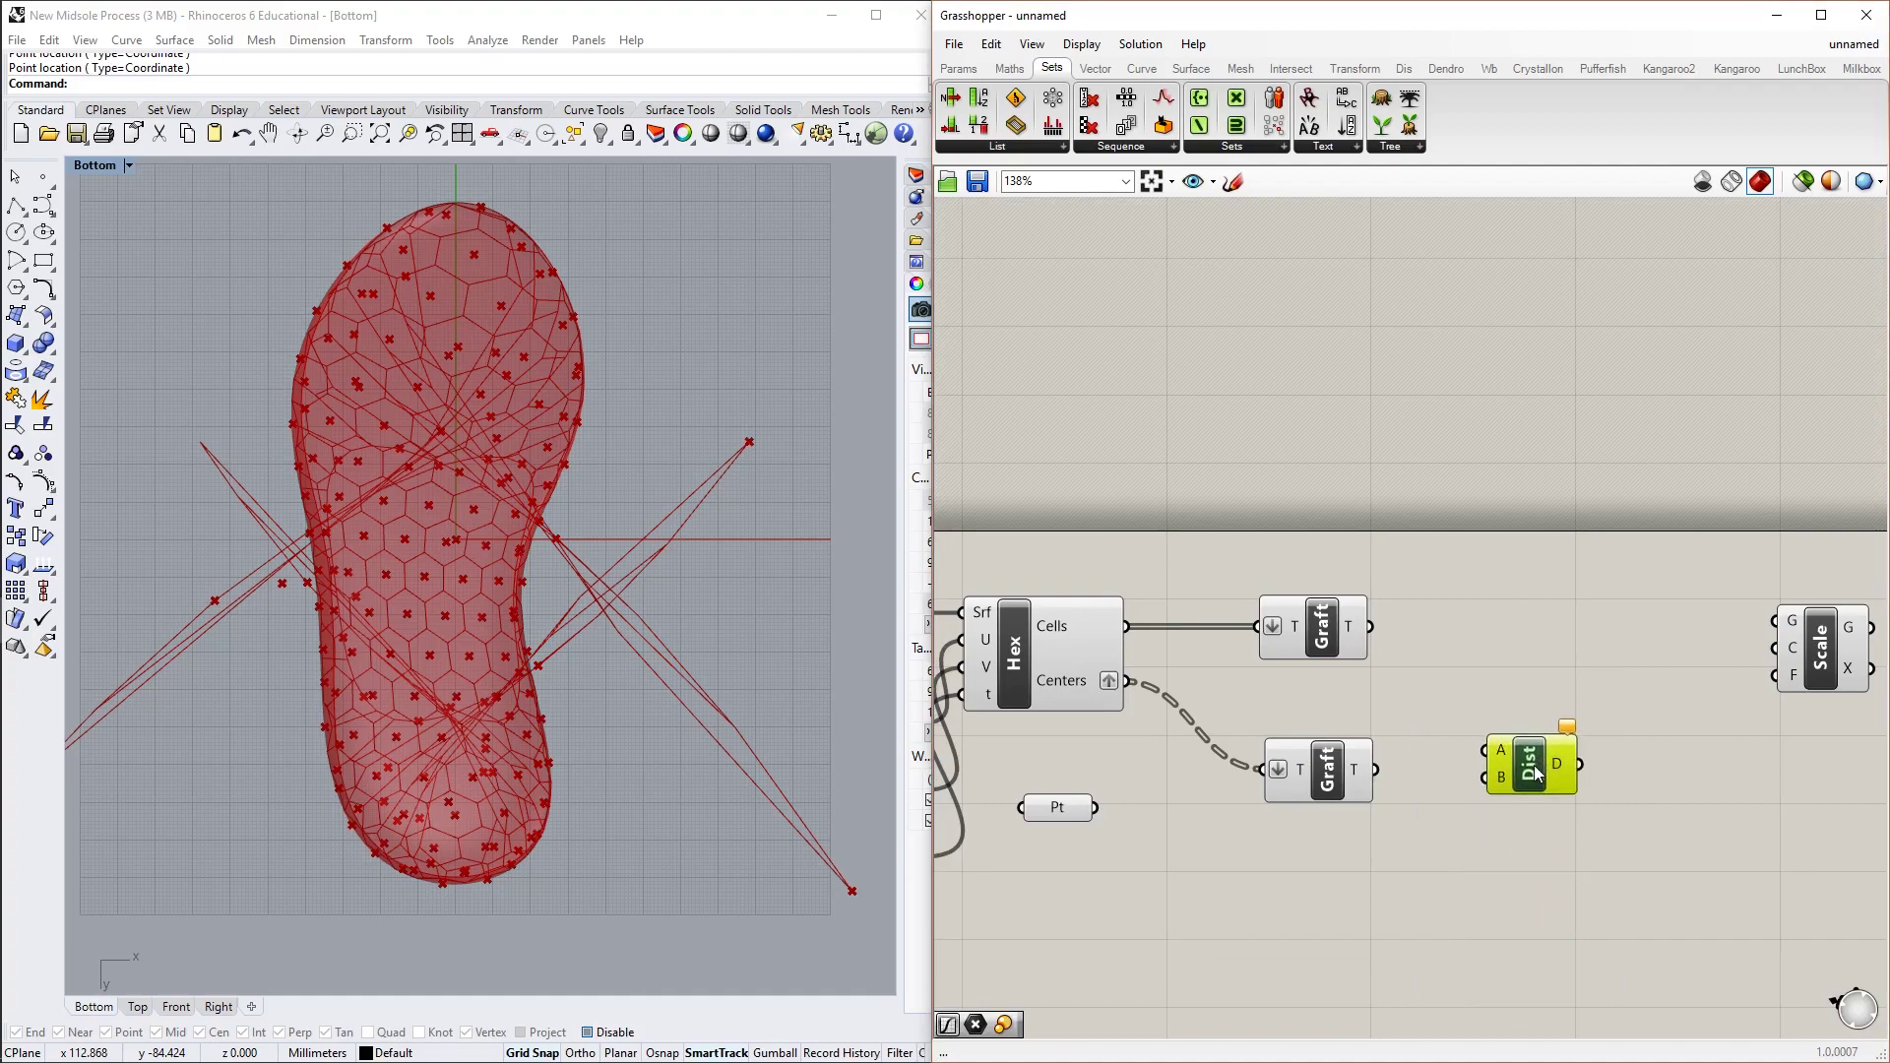
{"action": "left_click", "coordinate": [1606, 800]}
{"action": "scroll", "coordinate": [1506, 748], "scroll_direction": "up", "scroll_amount": 1}
{"action": "right_click_drag", "start_coordinate": [1503, 748], "coordinate": [1523, 816]}
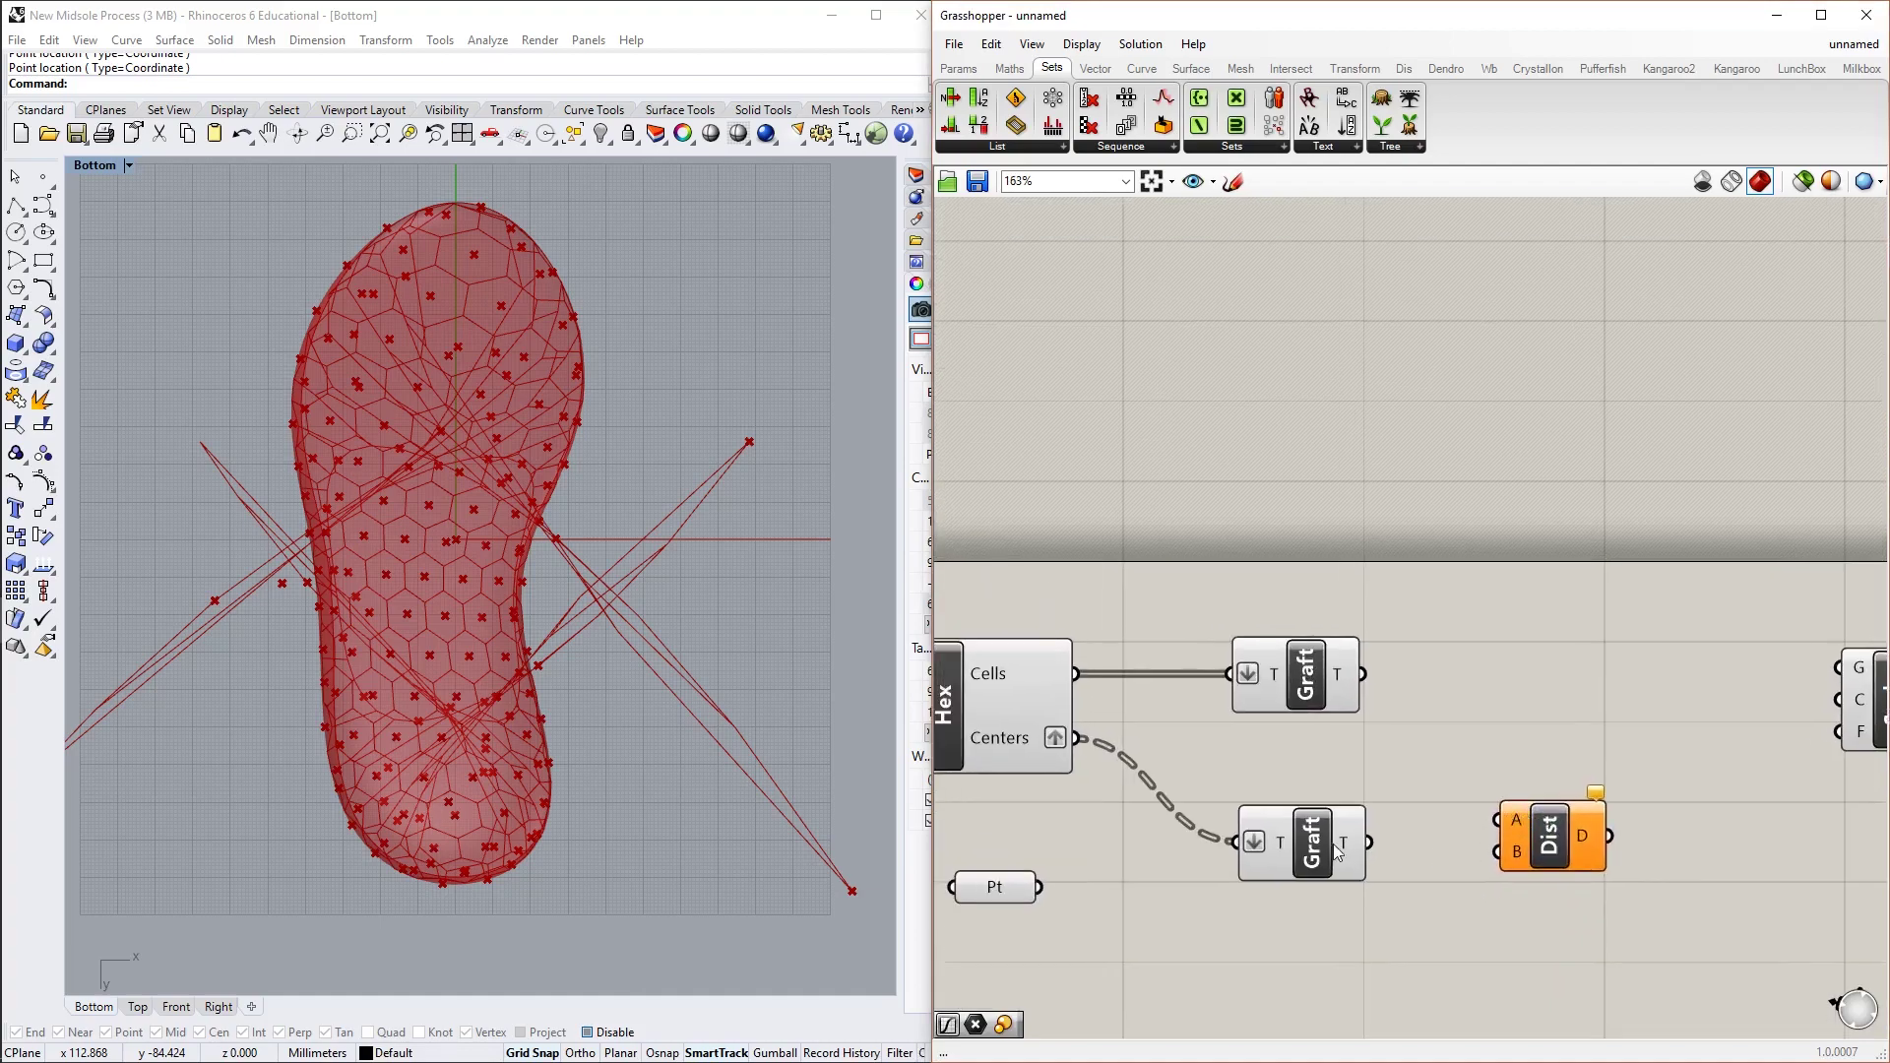
Wire the grafted centres into Distance input A and the Point parameter into B, and move the Point parameter below the centres' Graft
{"action": "mouse_move", "coordinate": [1337, 842]}
{"action": "left_click_drag", "start_coordinate": [1369, 843], "coordinate": [1503, 821]}
{"action": "left_click", "coordinate": [1018, 889]}
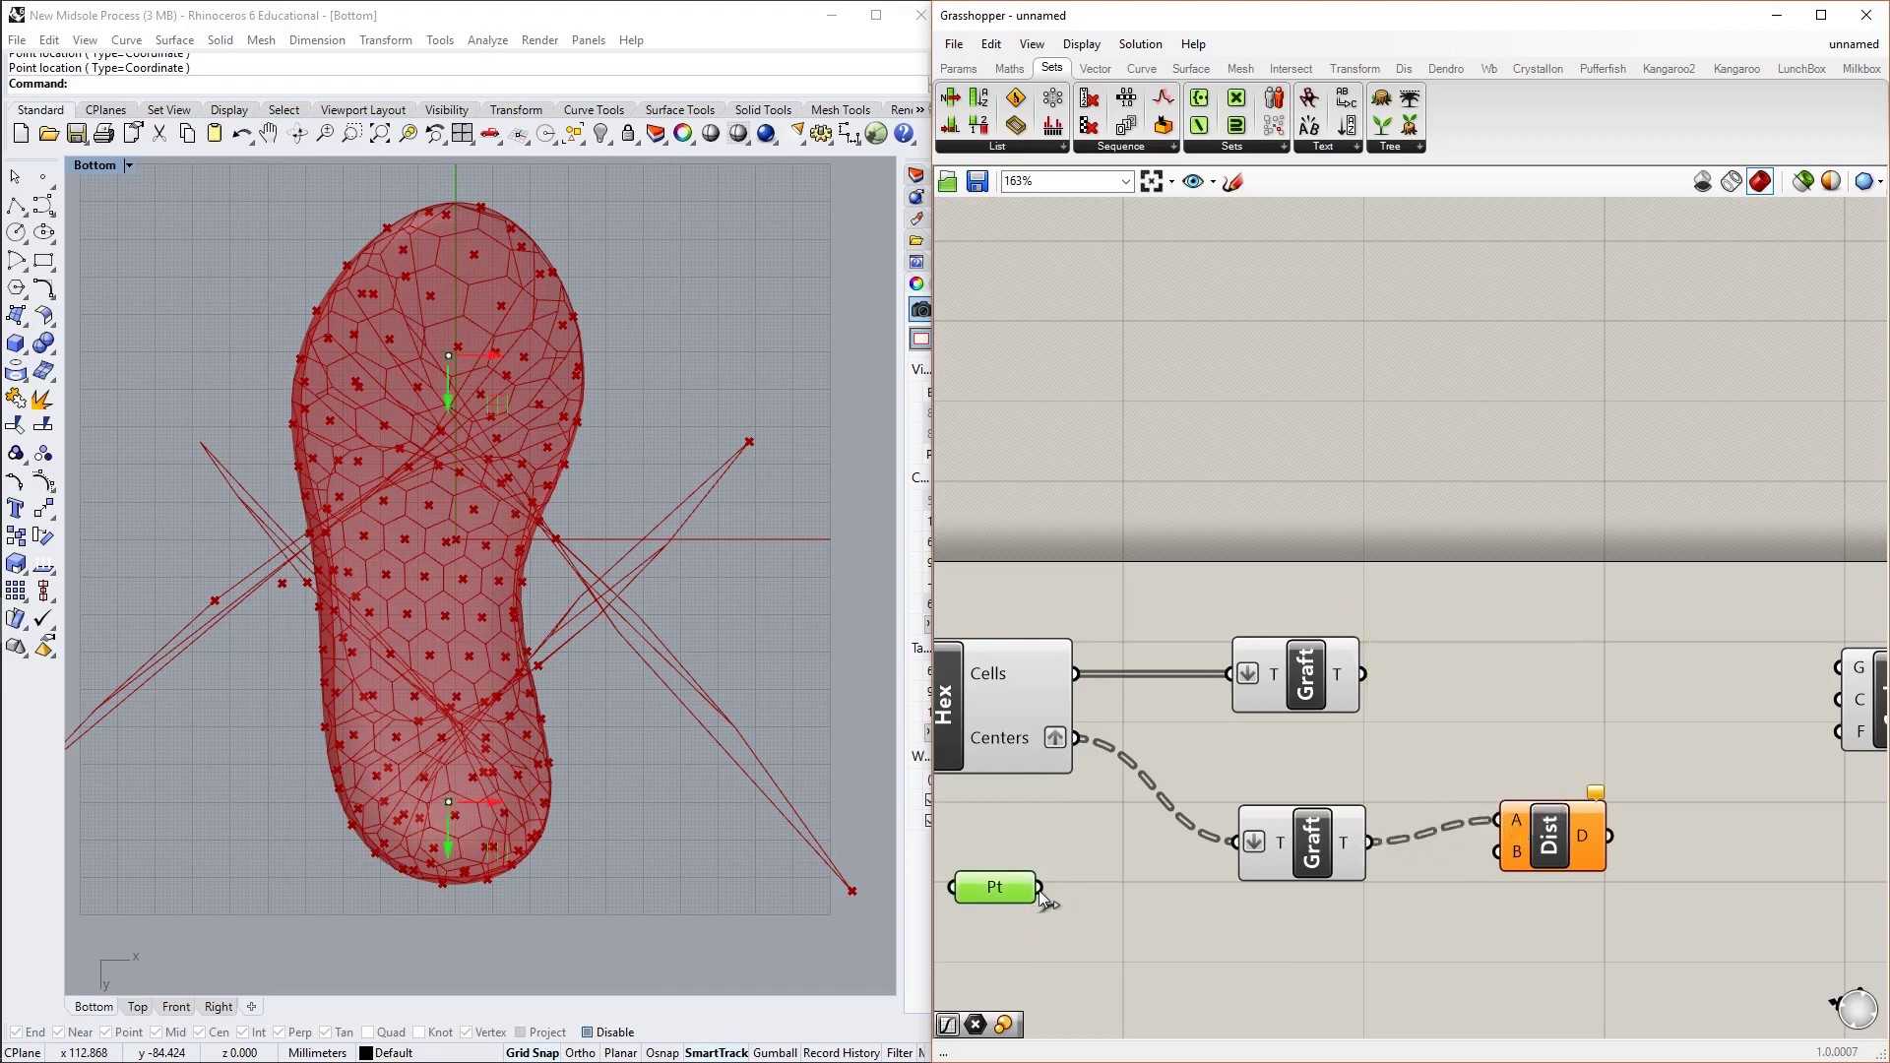
{"action": "left_click_drag", "start_coordinate": [1038, 889], "coordinate": [1498, 851]}
{"action": "left_click_drag", "start_coordinate": [1007, 889], "coordinate": [1339, 949]}
{"action": "left_click", "coordinate": [1533, 967]}
Check the data structure of the Distance component's output against the hexagon centres in the viewport
{"action": "scroll", "coordinate": [1679, 1012], "scroll_direction": "up", "scroll_amount": 2}
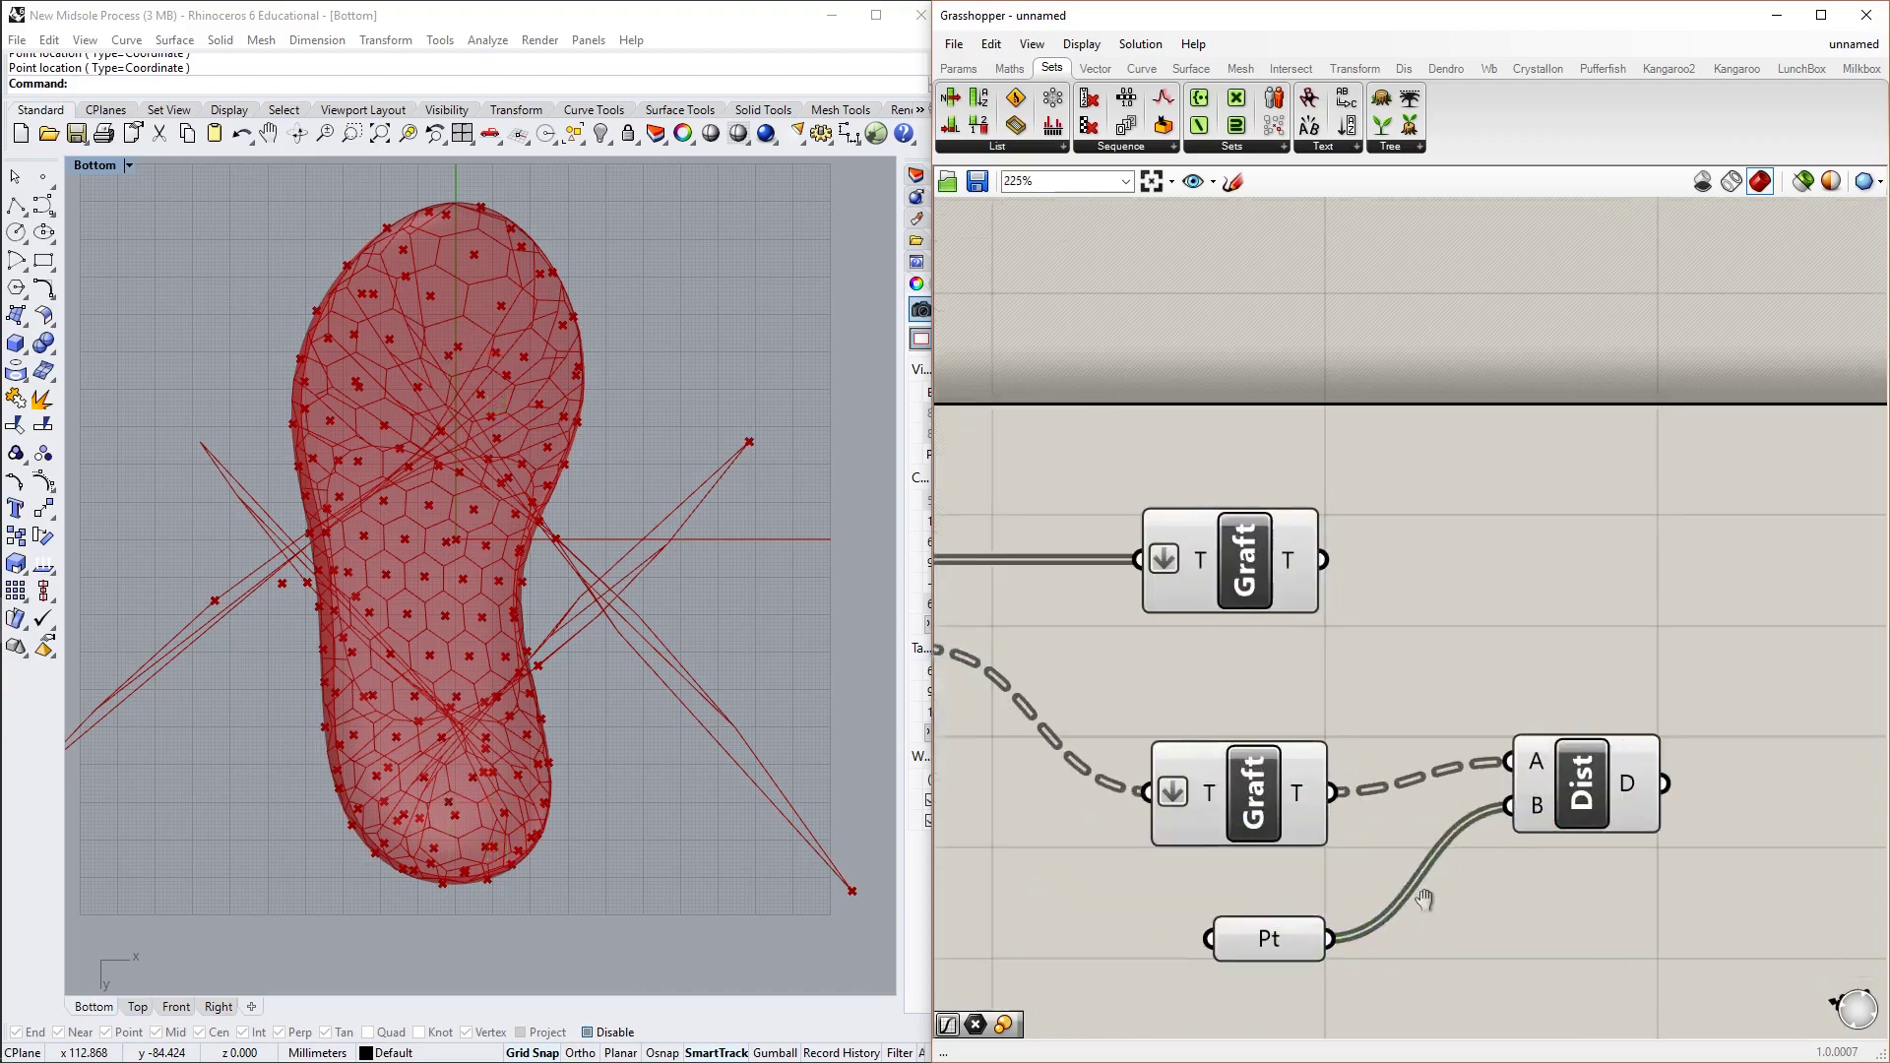
{"action": "scroll", "coordinate": [443, 669], "scroll_direction": "up", "scroll_amount": 3}
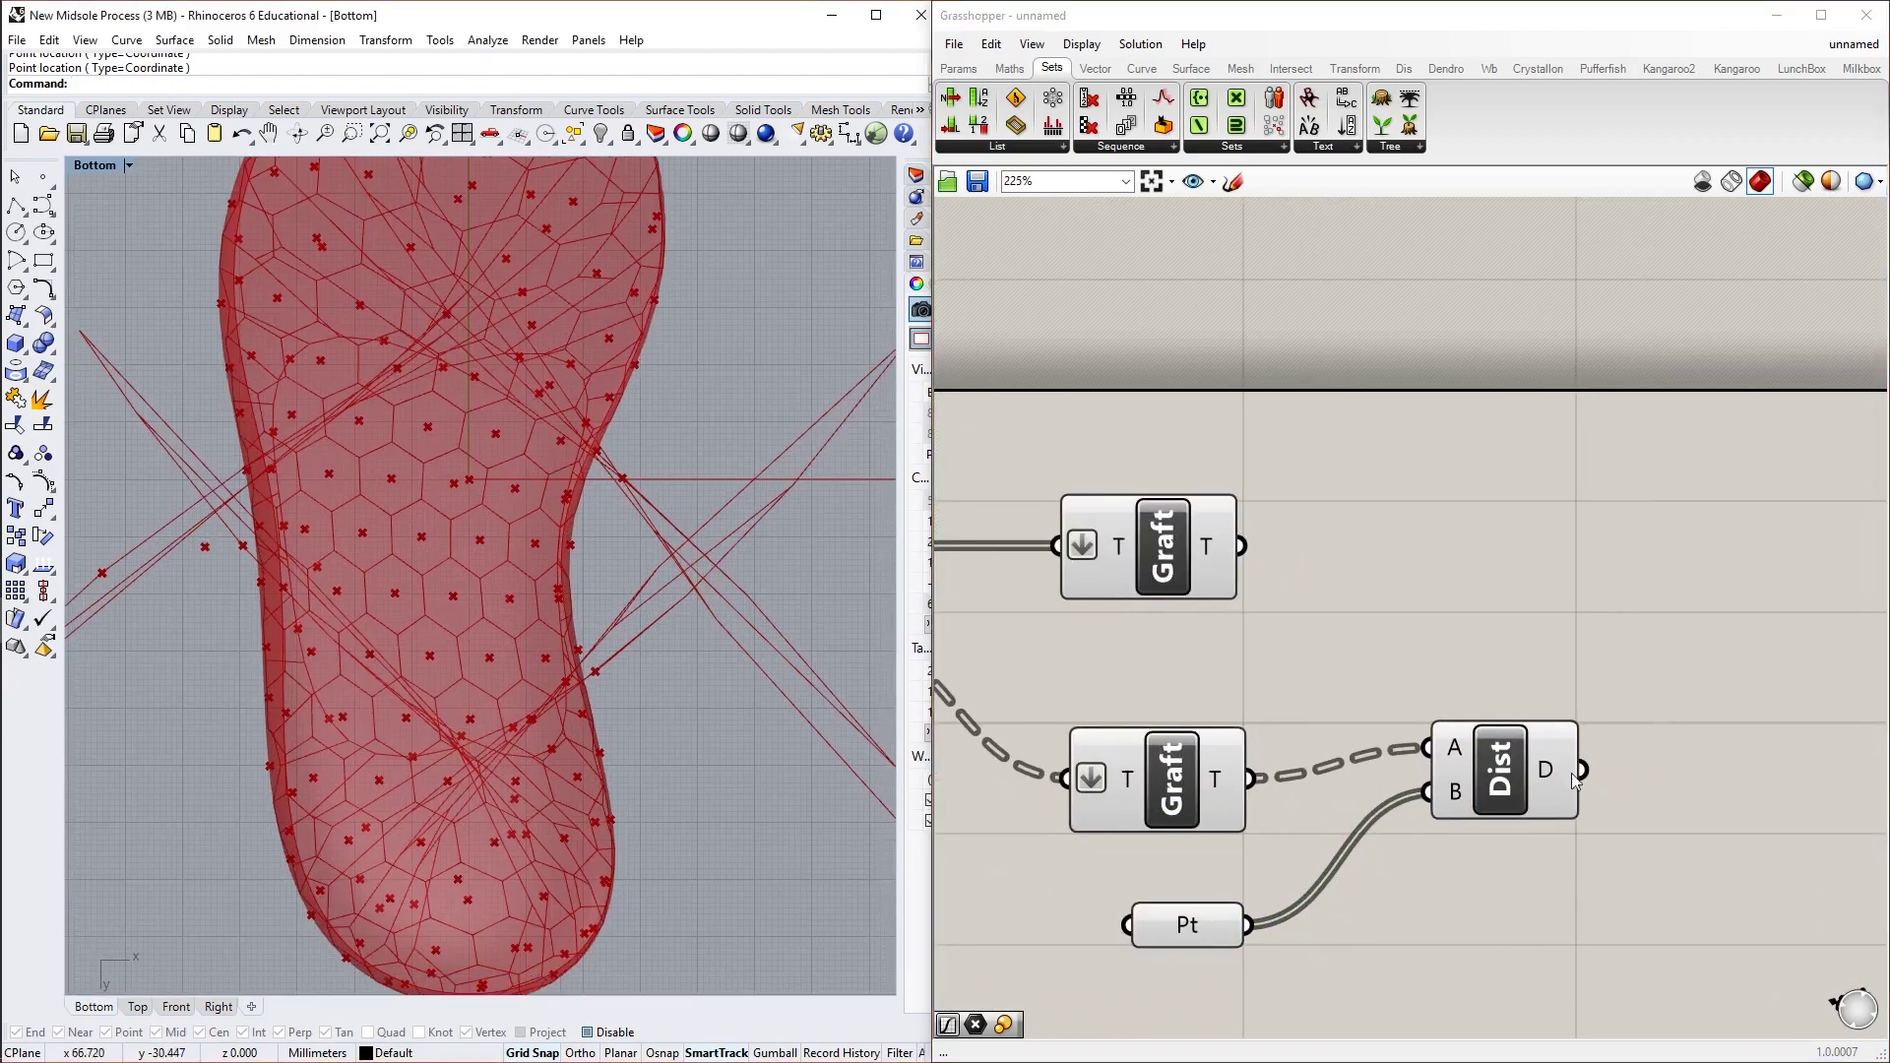
{"action": "mouse_move", "coordinate": [1548, 770]}
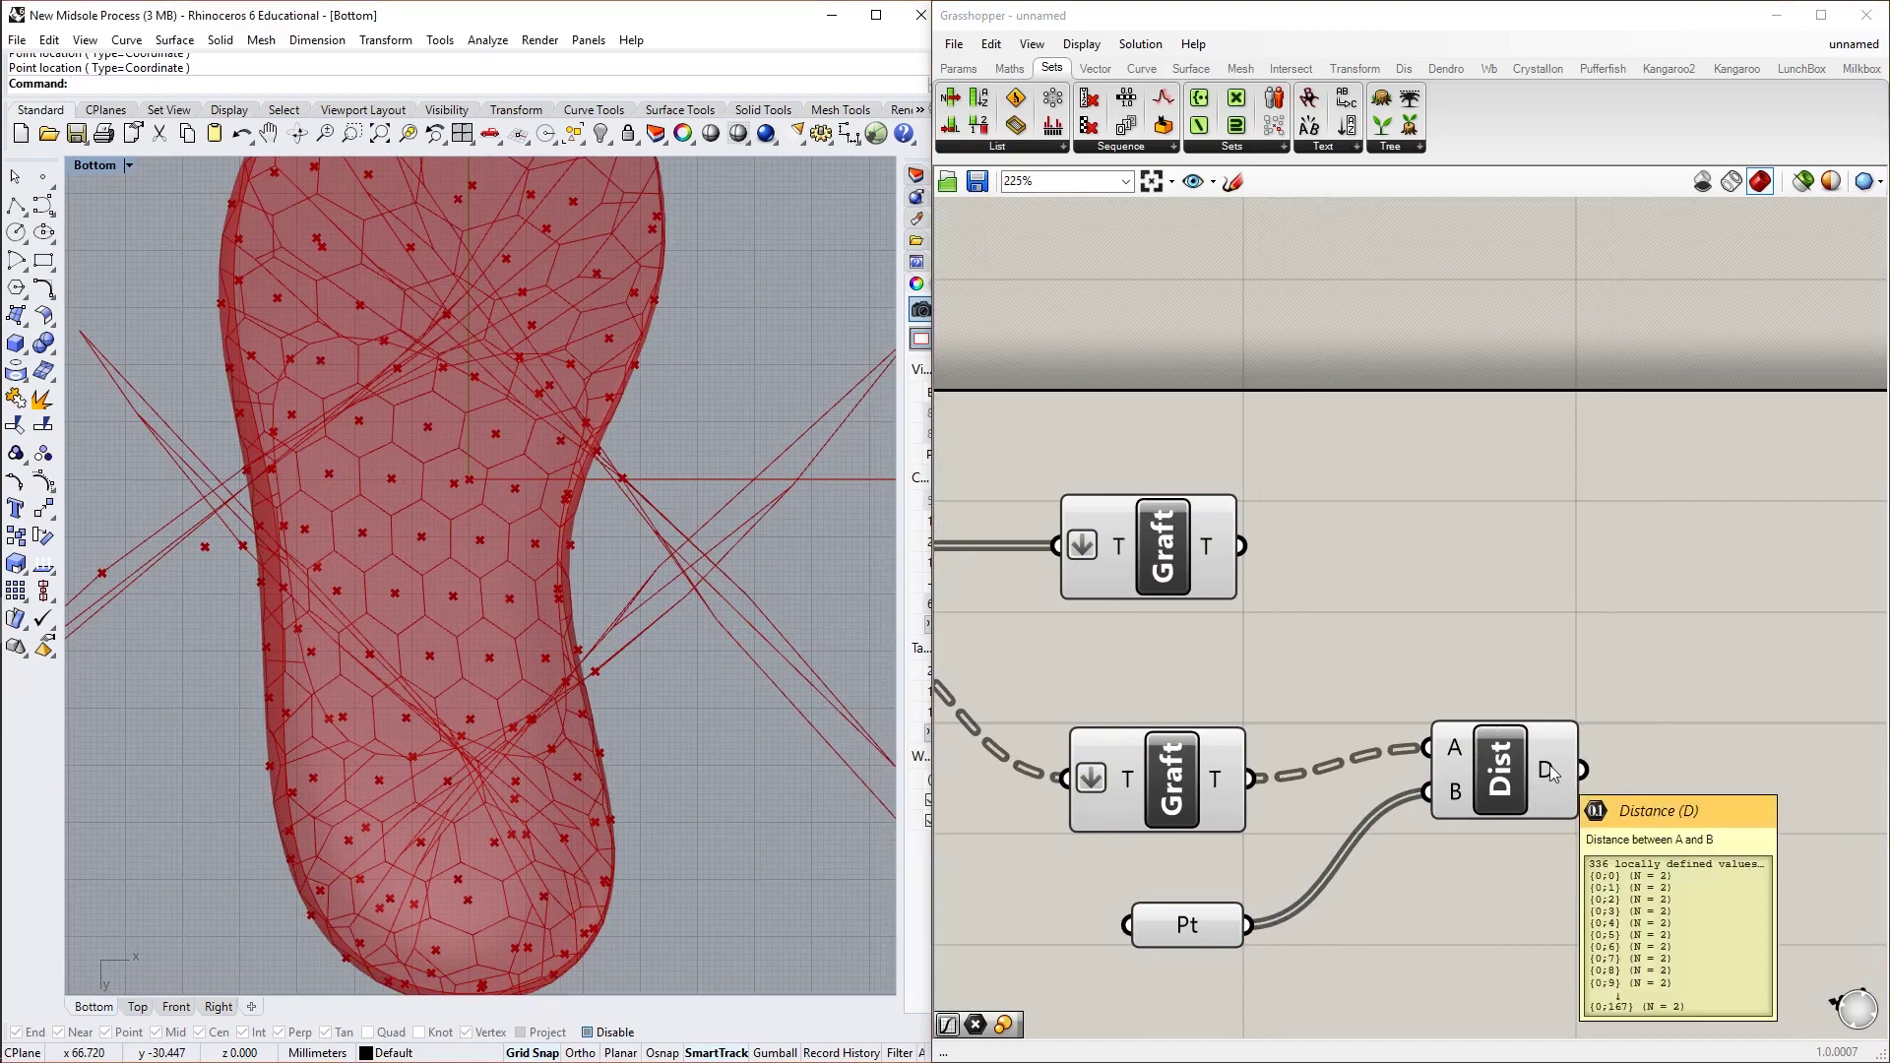
{"action": "scroll", "coordinate": [1548, 770], "scroll_direction": "down", "scroll_amount": 4}
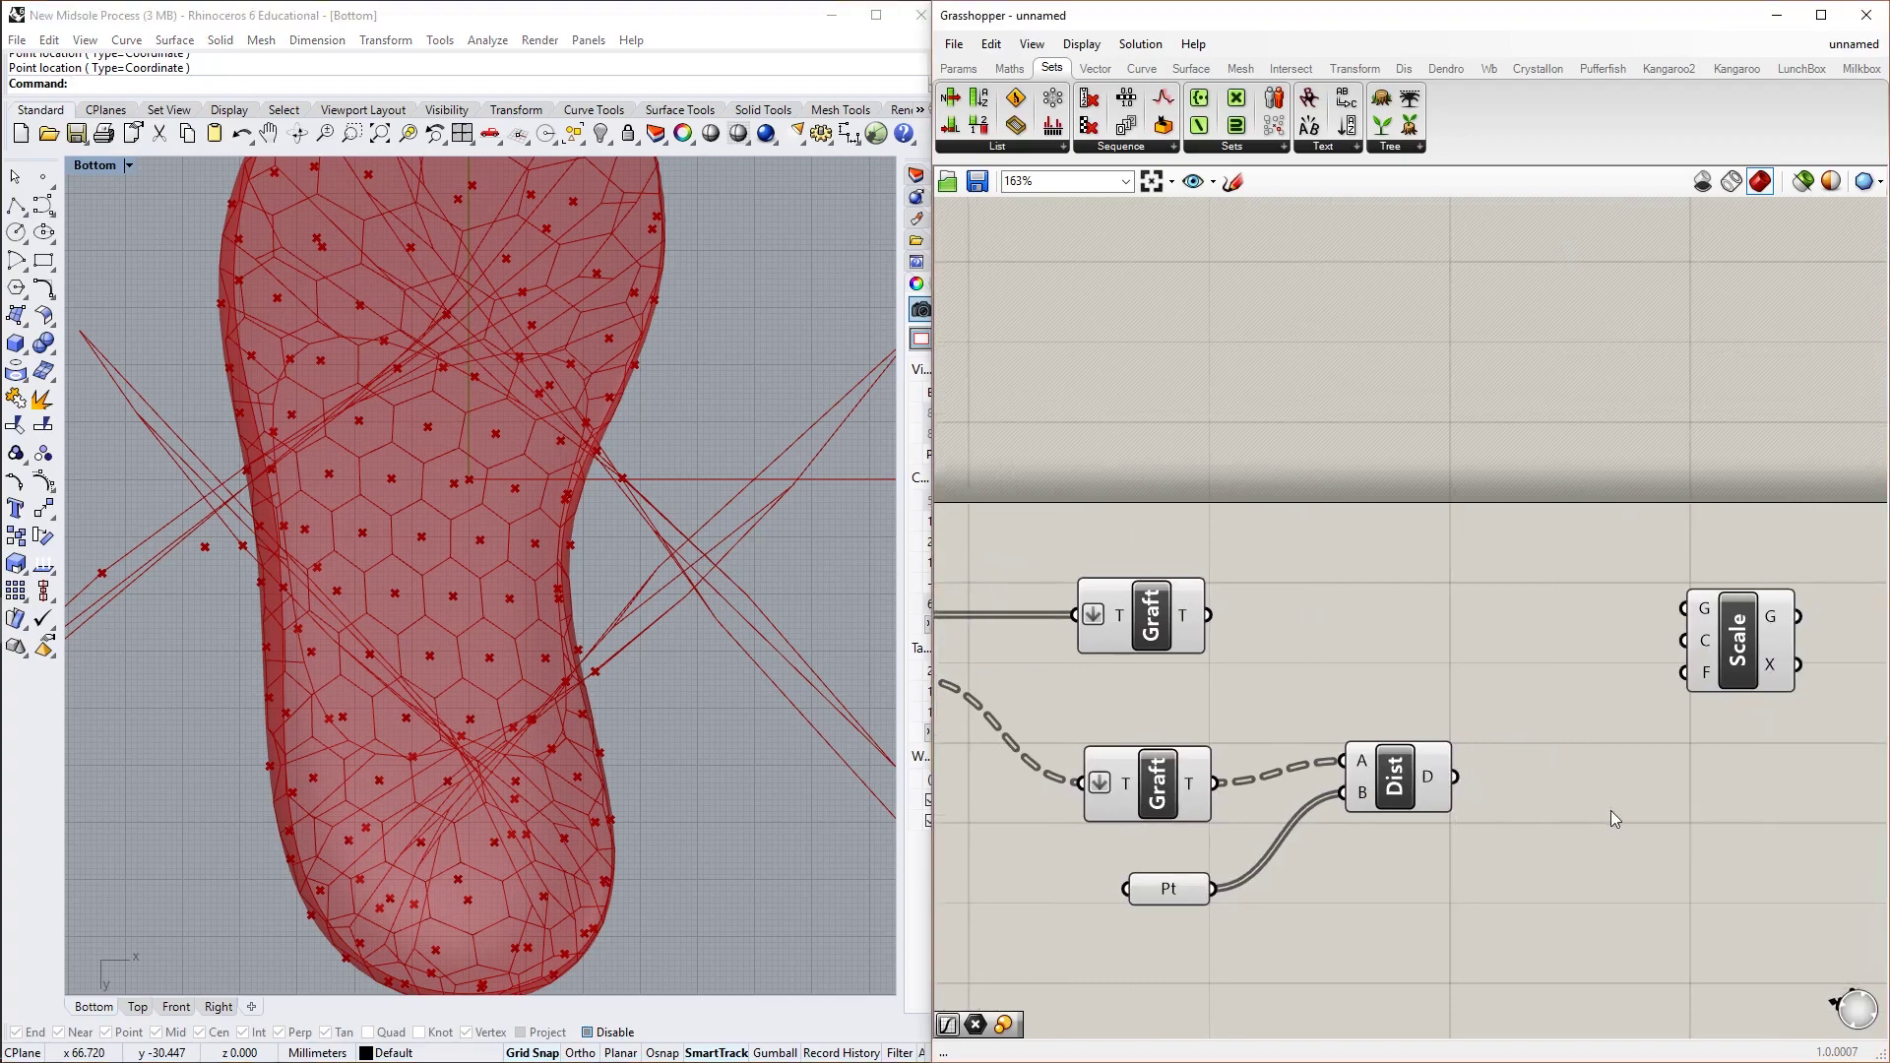
{"action": "scroll", "coordinate": [612, 768], "scroll_direction": "down", "scroll_amount": 3}
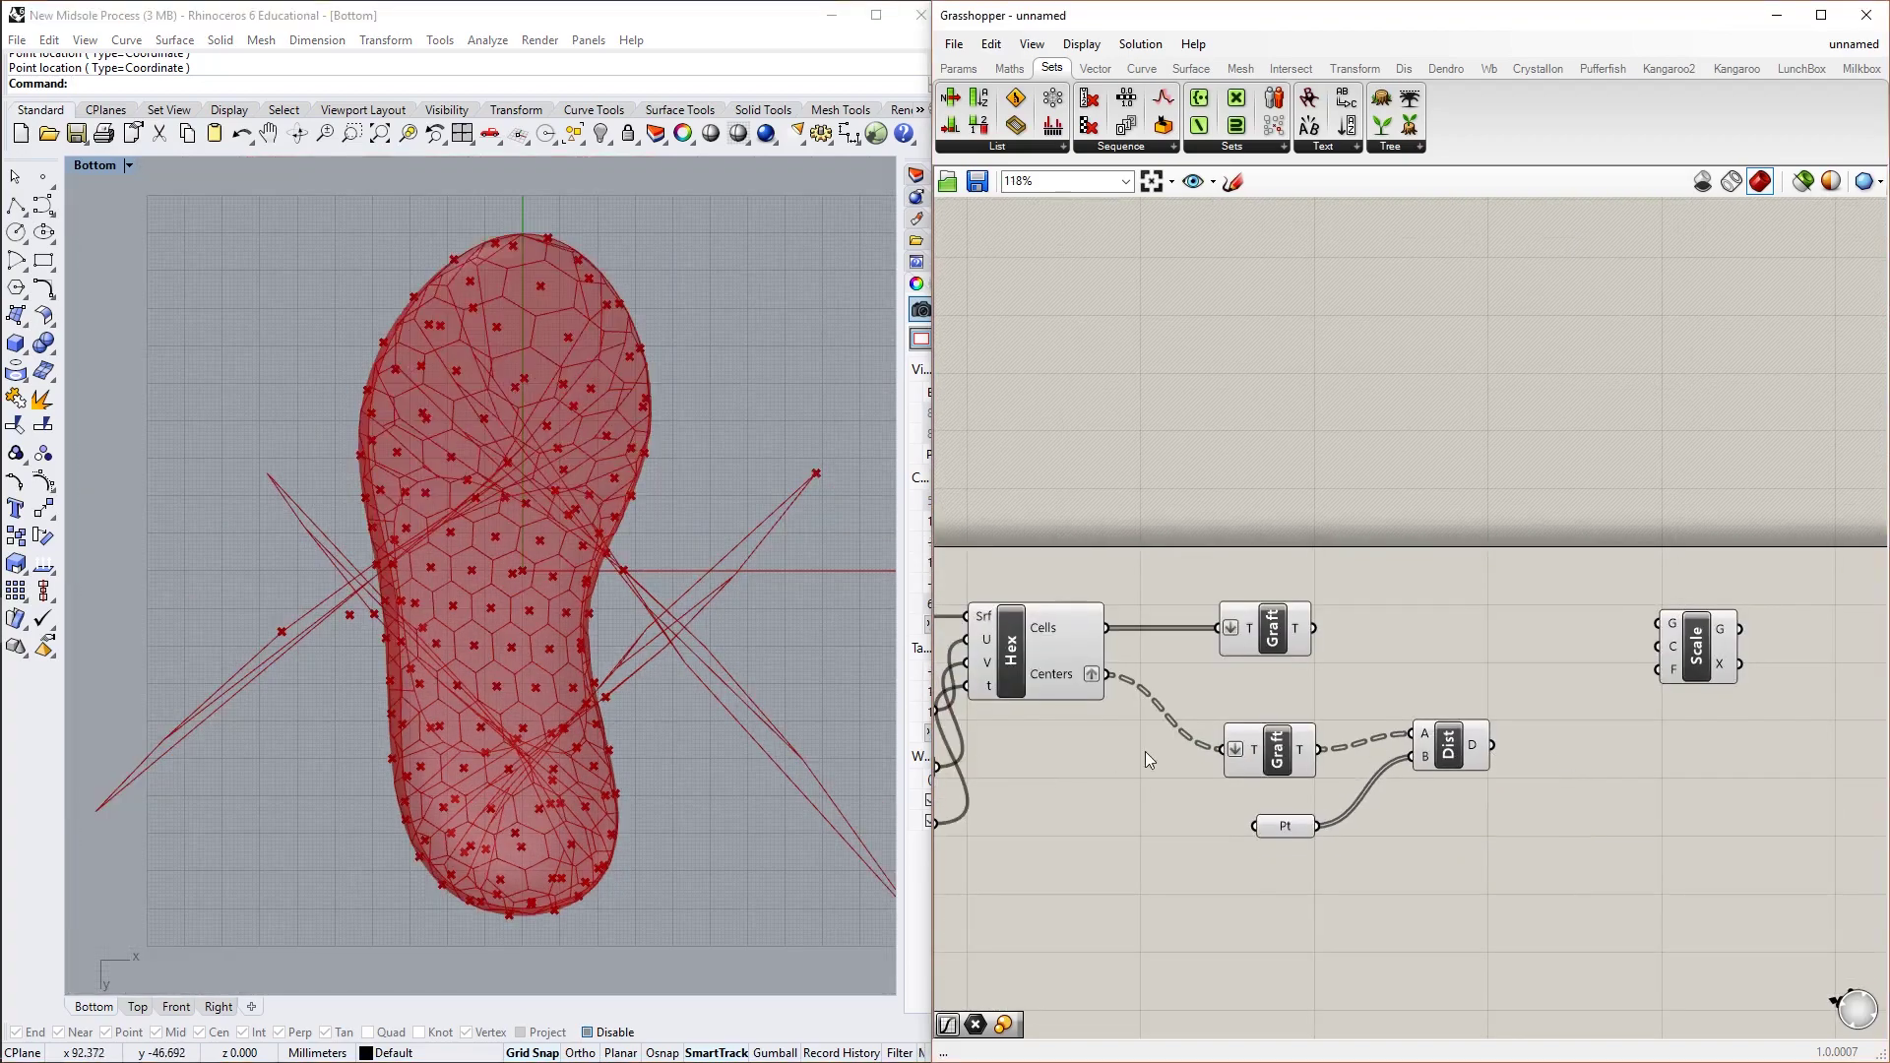
{"action": "right_click_drag", "start_coordinate": [1143, 755], "coordinate": [1171, 822]}
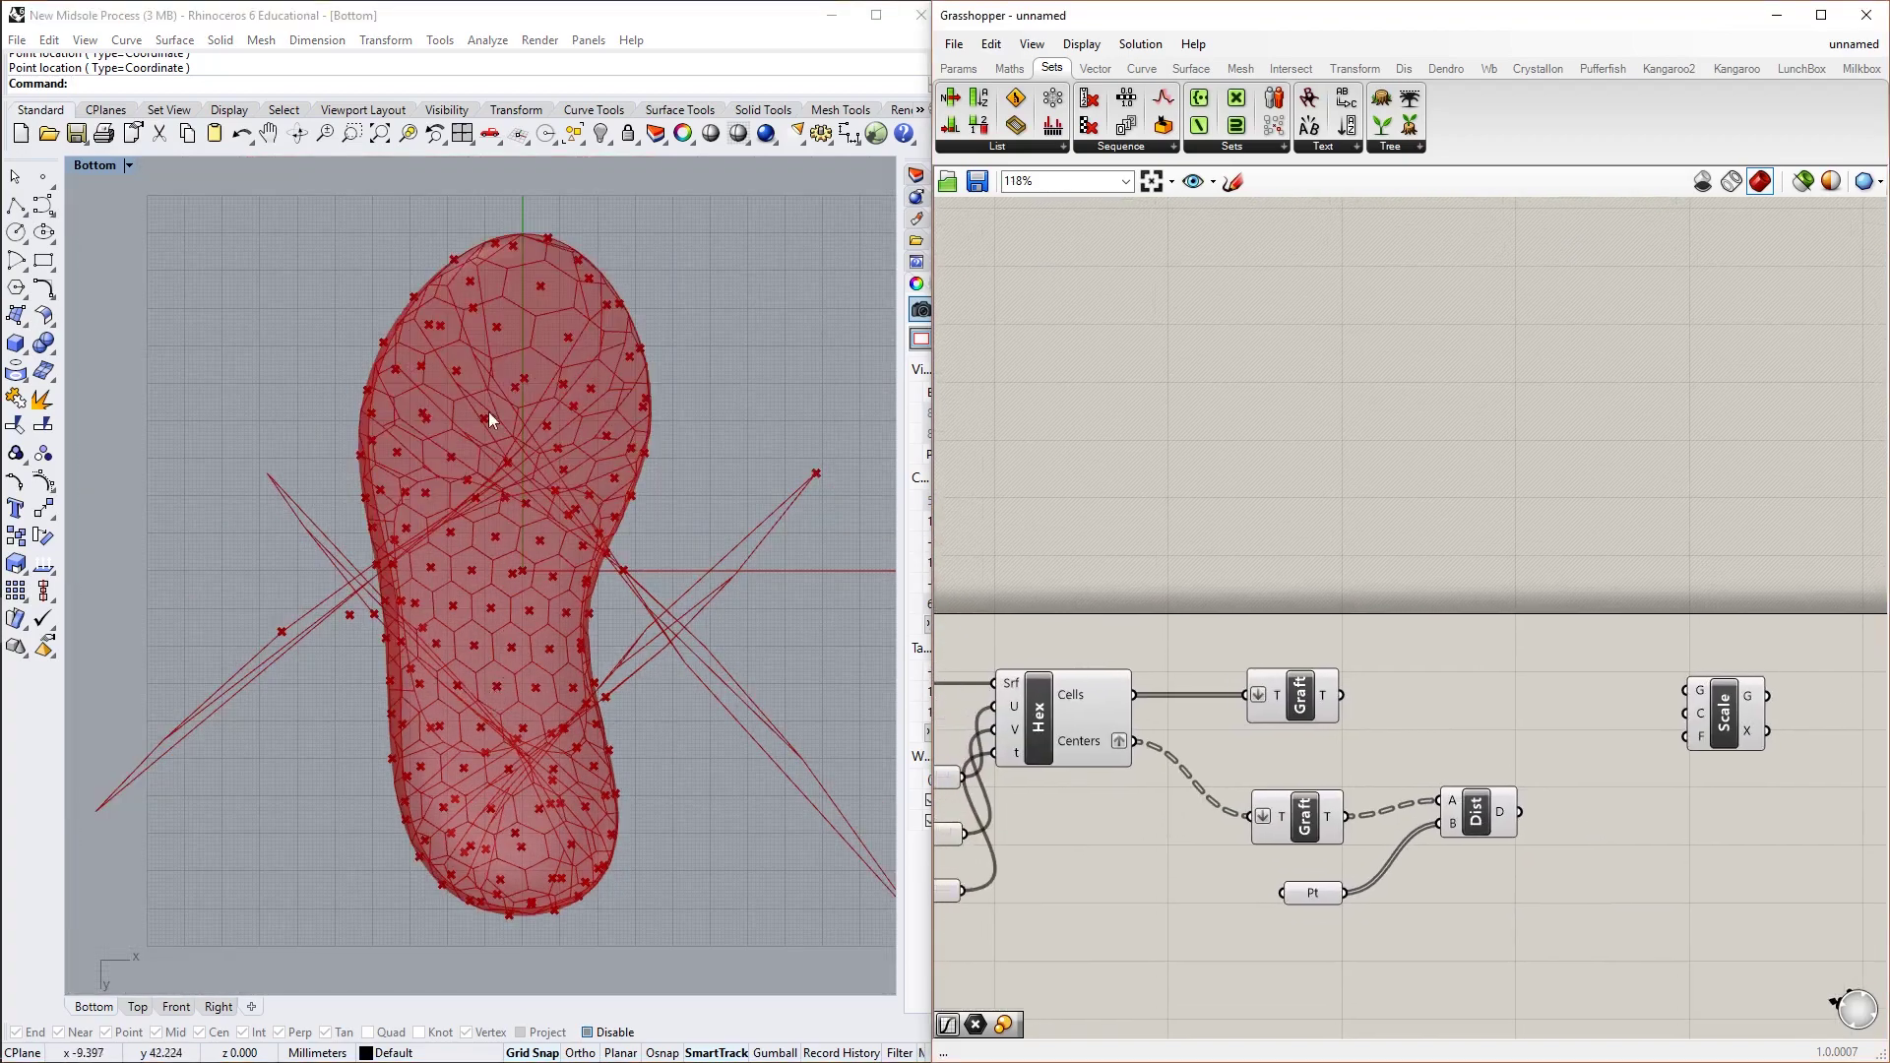
{"action": "left_click", "coordinate": [1296, 894]}
{"action": "left_click", "coordinate": [1320, 943]}
{"action": "scroll", "coordinate": [1313, 733], "scroll_direction": "down", "scroll_amount": 1}
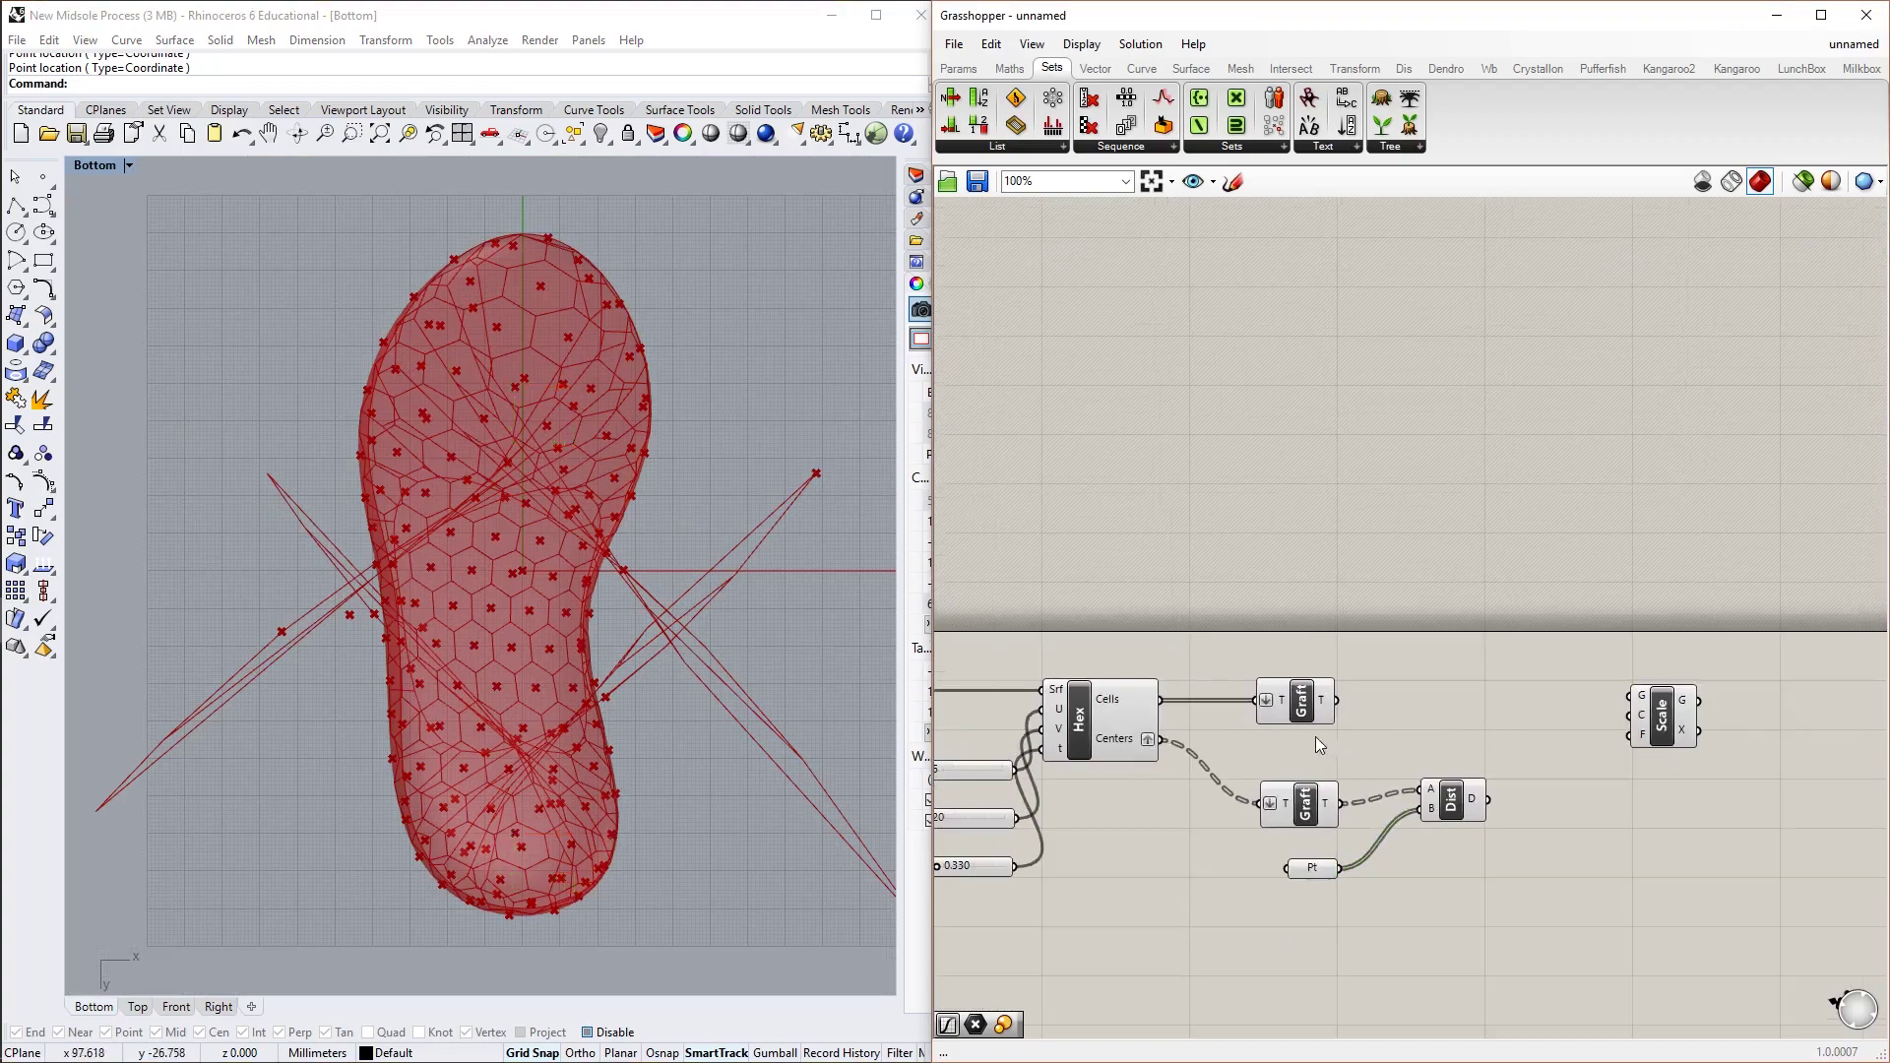
{"action": "scroll", "coordinate": [1317, 741], "scroll_direction": "up", "scroll_amount": 2}
{"action": "right_click_drag", "start_coordinate": [1327, 742], "coordinate": [1319, 701]}
{"action": "scroll", "coordinate": [1486, 771], "scroll_direction": "down", "scroll_amount": 2}
{"action": "right_click_drag", "start_coordinate": [1489, 754], "coordinate": [1412, 765]}
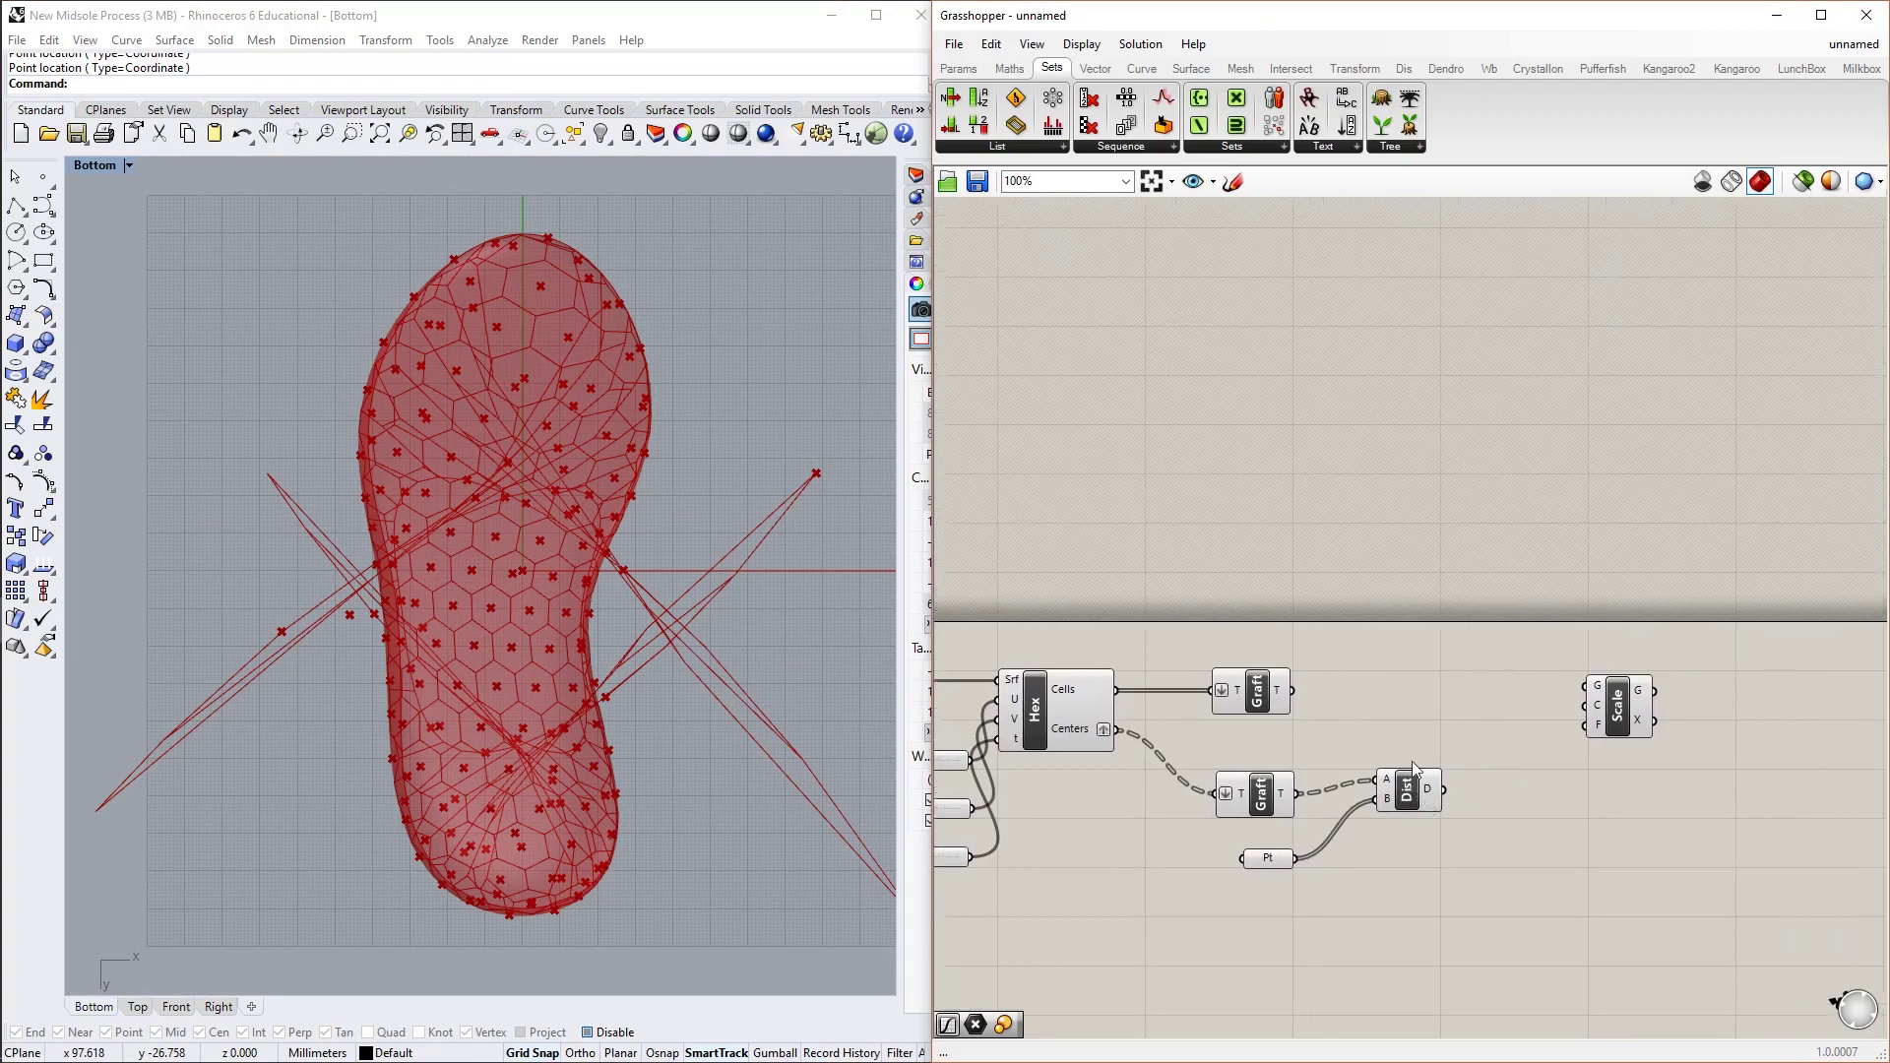
{"action": "scroll", "coordinate": [1414, 768], "scroll_direction": "up", "scroll_amount": 1}
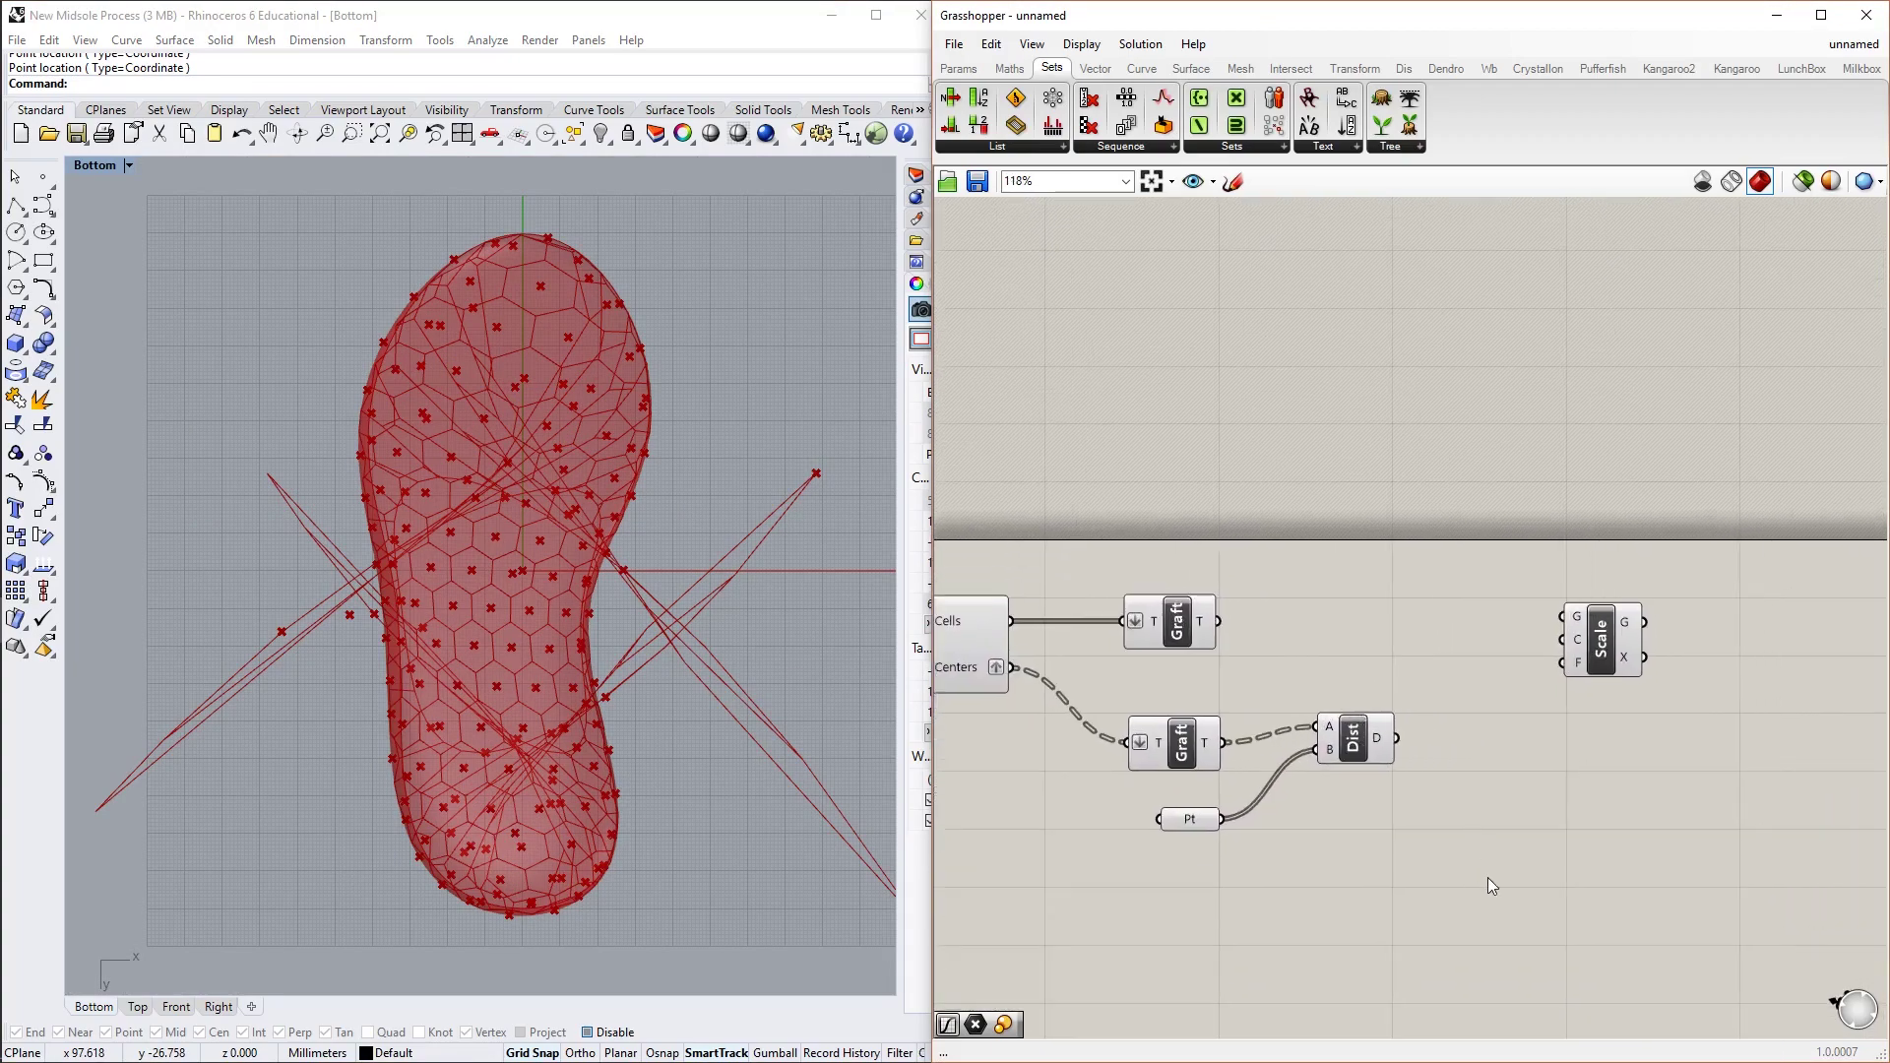
{"action": "left_click", "coordinate": [1374, 747]}
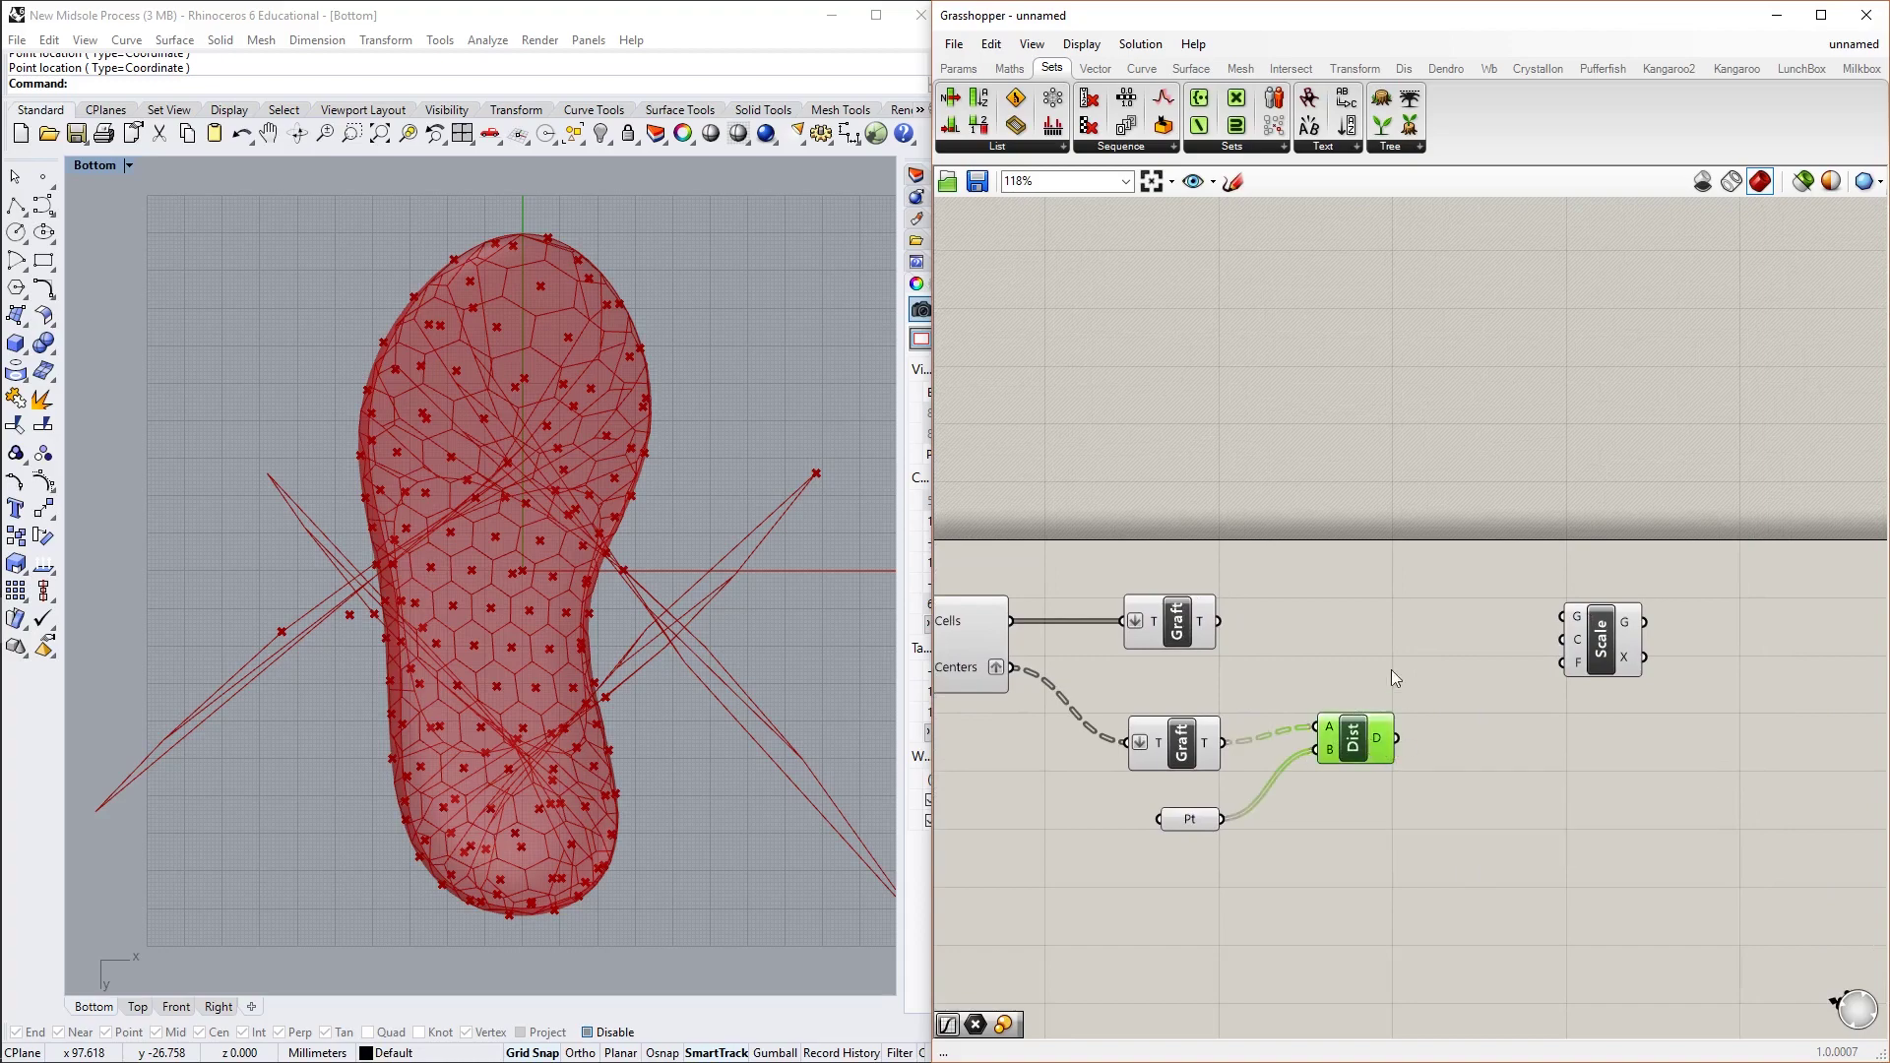
{"action": "left_click", "coordinate": [1268, 631]}
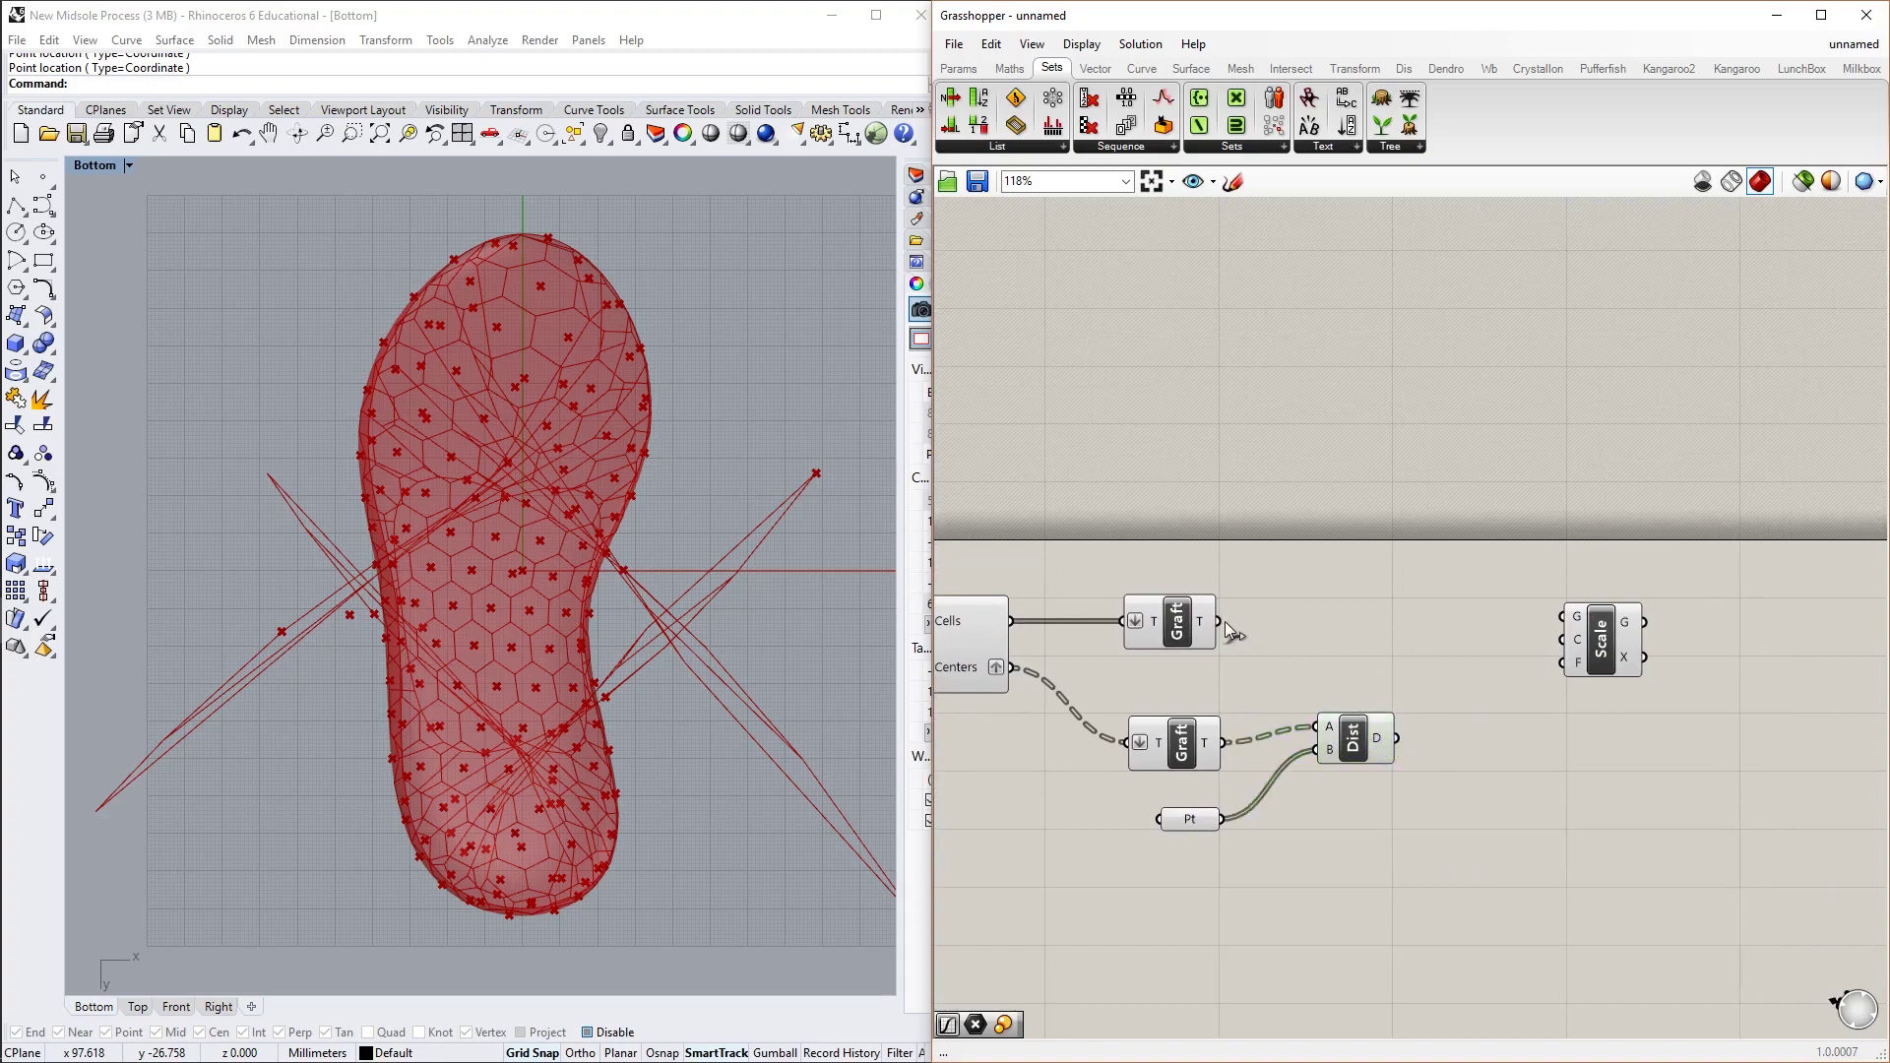
Graft the Cells output of the Hex component so it matches the Centers output
{"action": "left_click_drag", "start_coordinate": [1224, 632], "coordinate": [1427, 633]}
{"action": "scroll", "coordinate": [1043, 623], "scroll_direction": "up", "scroll_amount": 5}
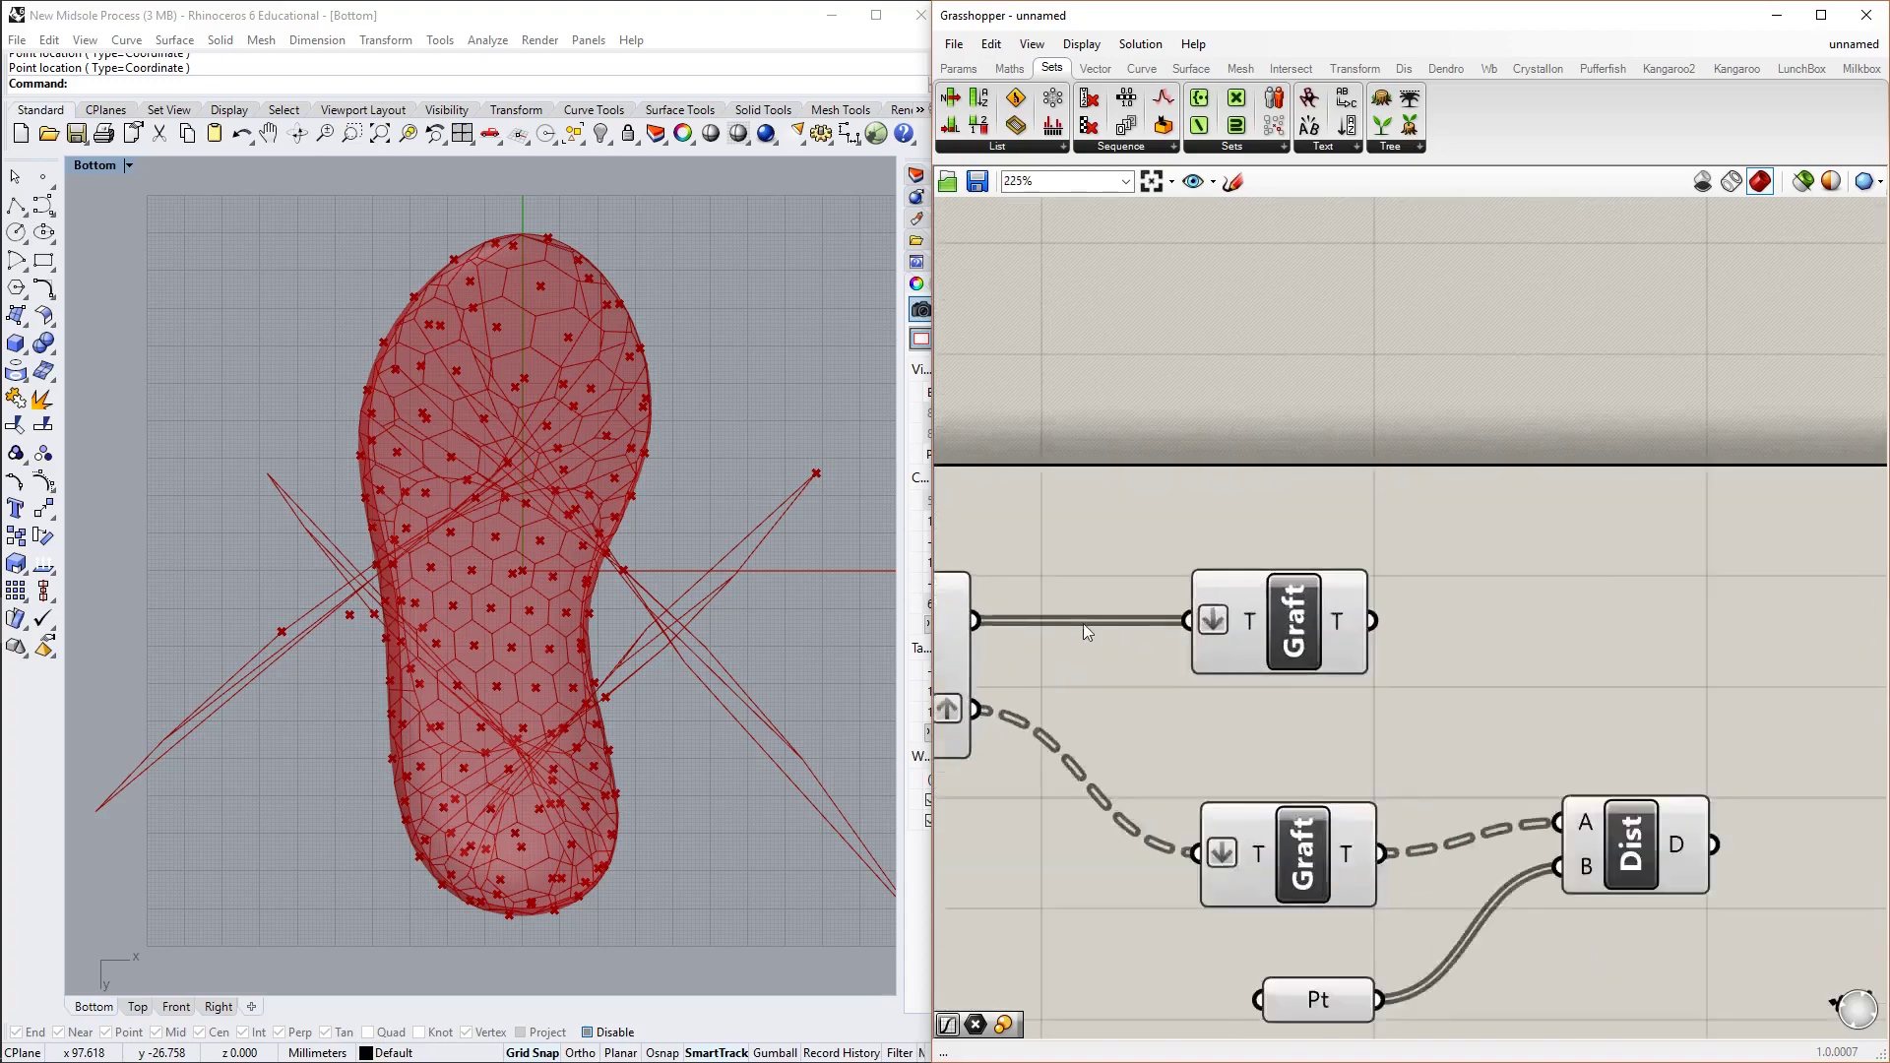
{"action": "right_click", "coordinate": [1160, 637]}
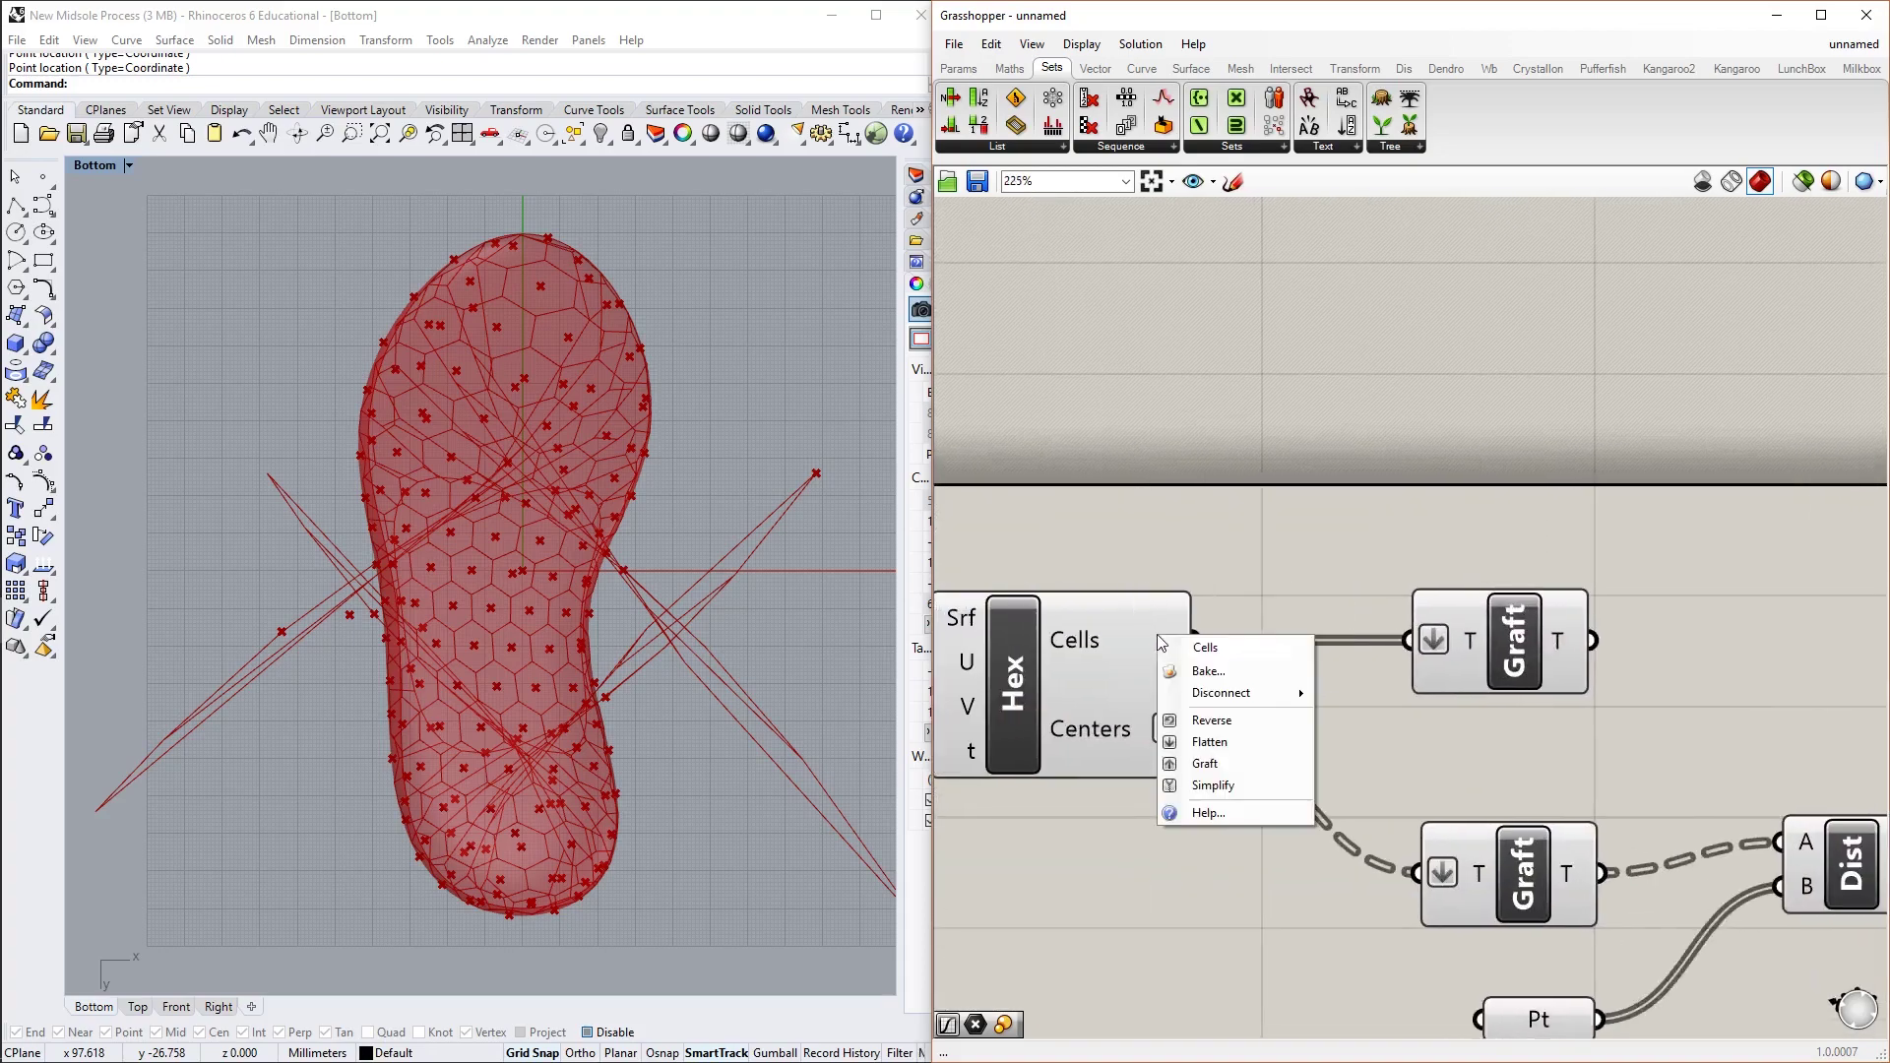
{"action": "left_click", "coordinate": [1206, 764]}
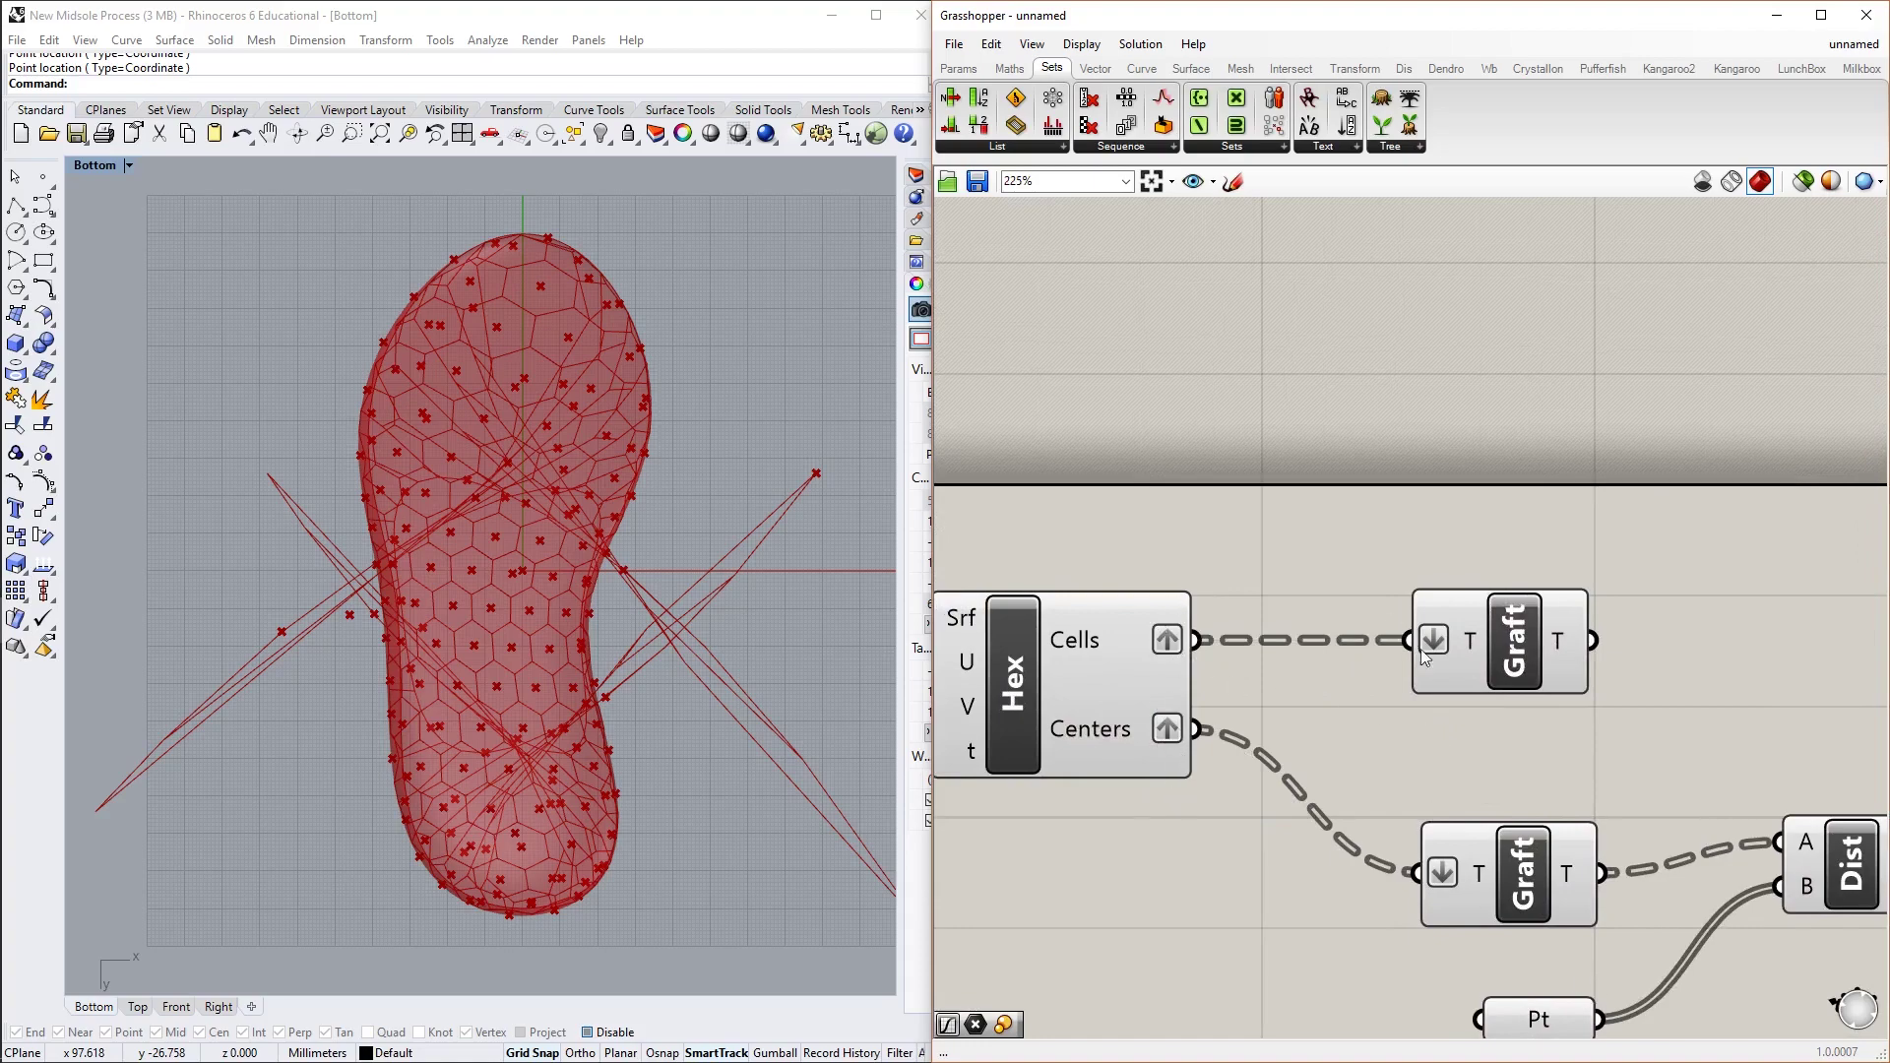
Wire the output of the cells' Graft component into the Scale component's Geometry input
{"action": "scroll", "coordinate": [1599, 817], "scroll_direction": "down", "scroll_amount": 4}
{"action": "right_click_drag", "start_coordinate": [1615, 826], "coordinate": [1270, 772]}
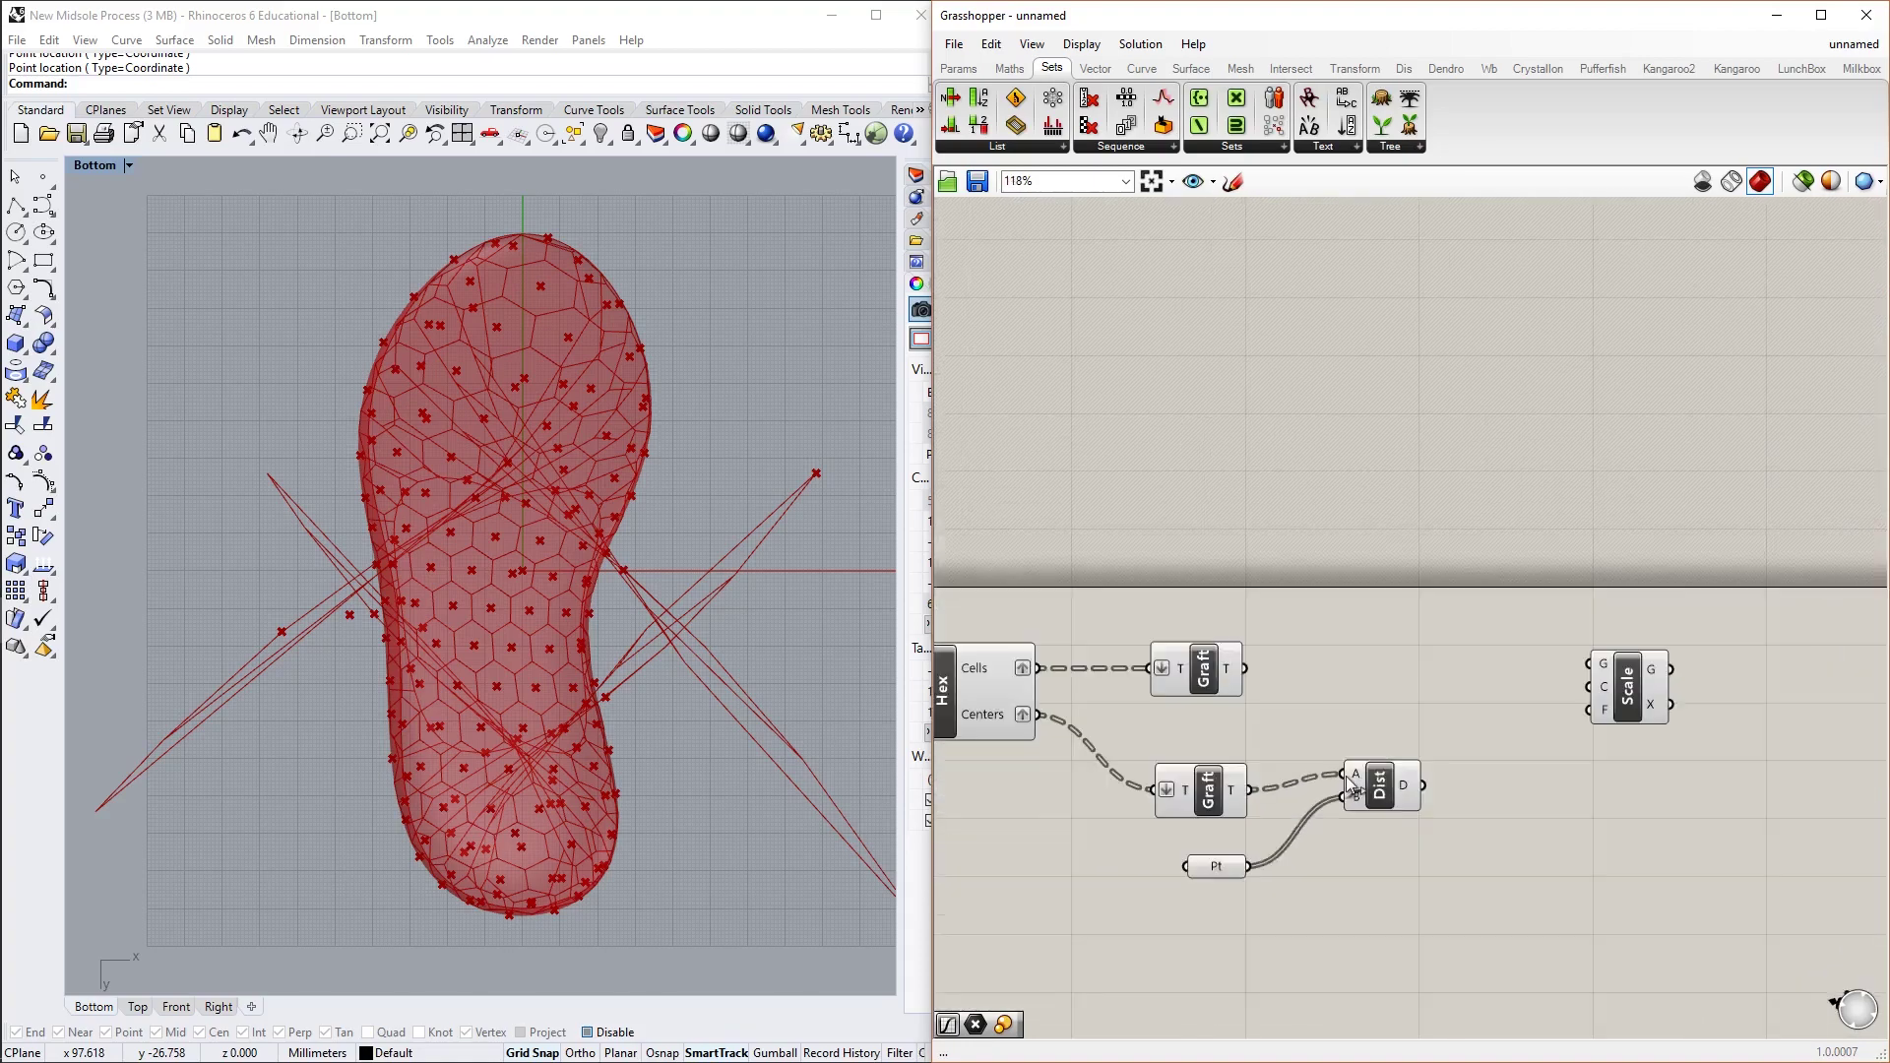
{"action": "scroll", "coordinate": [1345, 723], "scroll_direction": "up", "scroll_amount": 2}
{"action": "mouse_move", "coordinate": [1345, 724]}
{"action": "right_mouse_down"}
{"action": "mouse_move", "coordinate": [1308, 770]}
{"action": "mouse_move", "coordinate": [1352, 753]}
{"action": "right_mouse_up"}
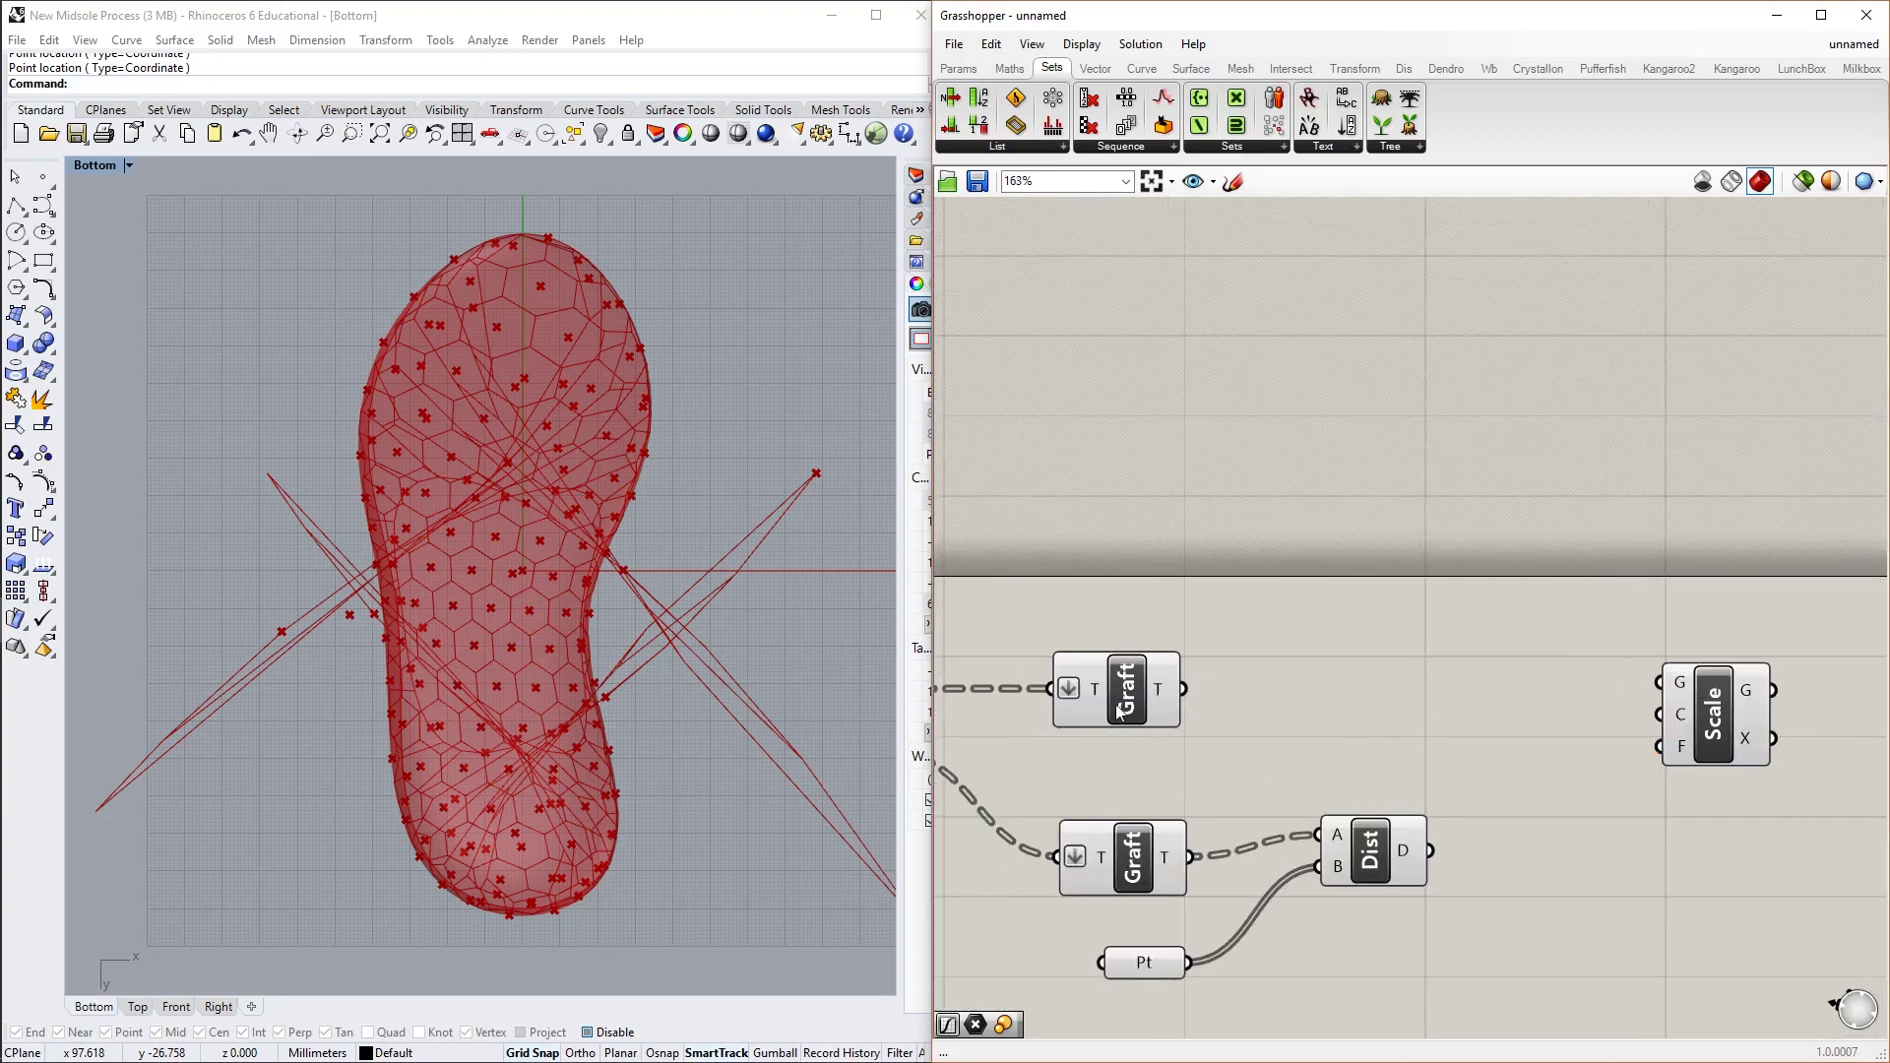
{"action": "scroll", "coordinate": [1117, 714], "scroll_direction": "down", "scroll_amount": 2}
{"action": "mouse_move", "coordinate": [1117, 714]}
{"action": "right_mouse_down"}
{"action": "mouse_move", "coordinate": [1254, 725]}
{"action": "mouse_move", "coordinate": [1130, 735]}
{"action": "right_mouse_up"}
{"action": "left_click_drag", "start_coordinate": [1196, 736], "coordinate": [1555, 736]}
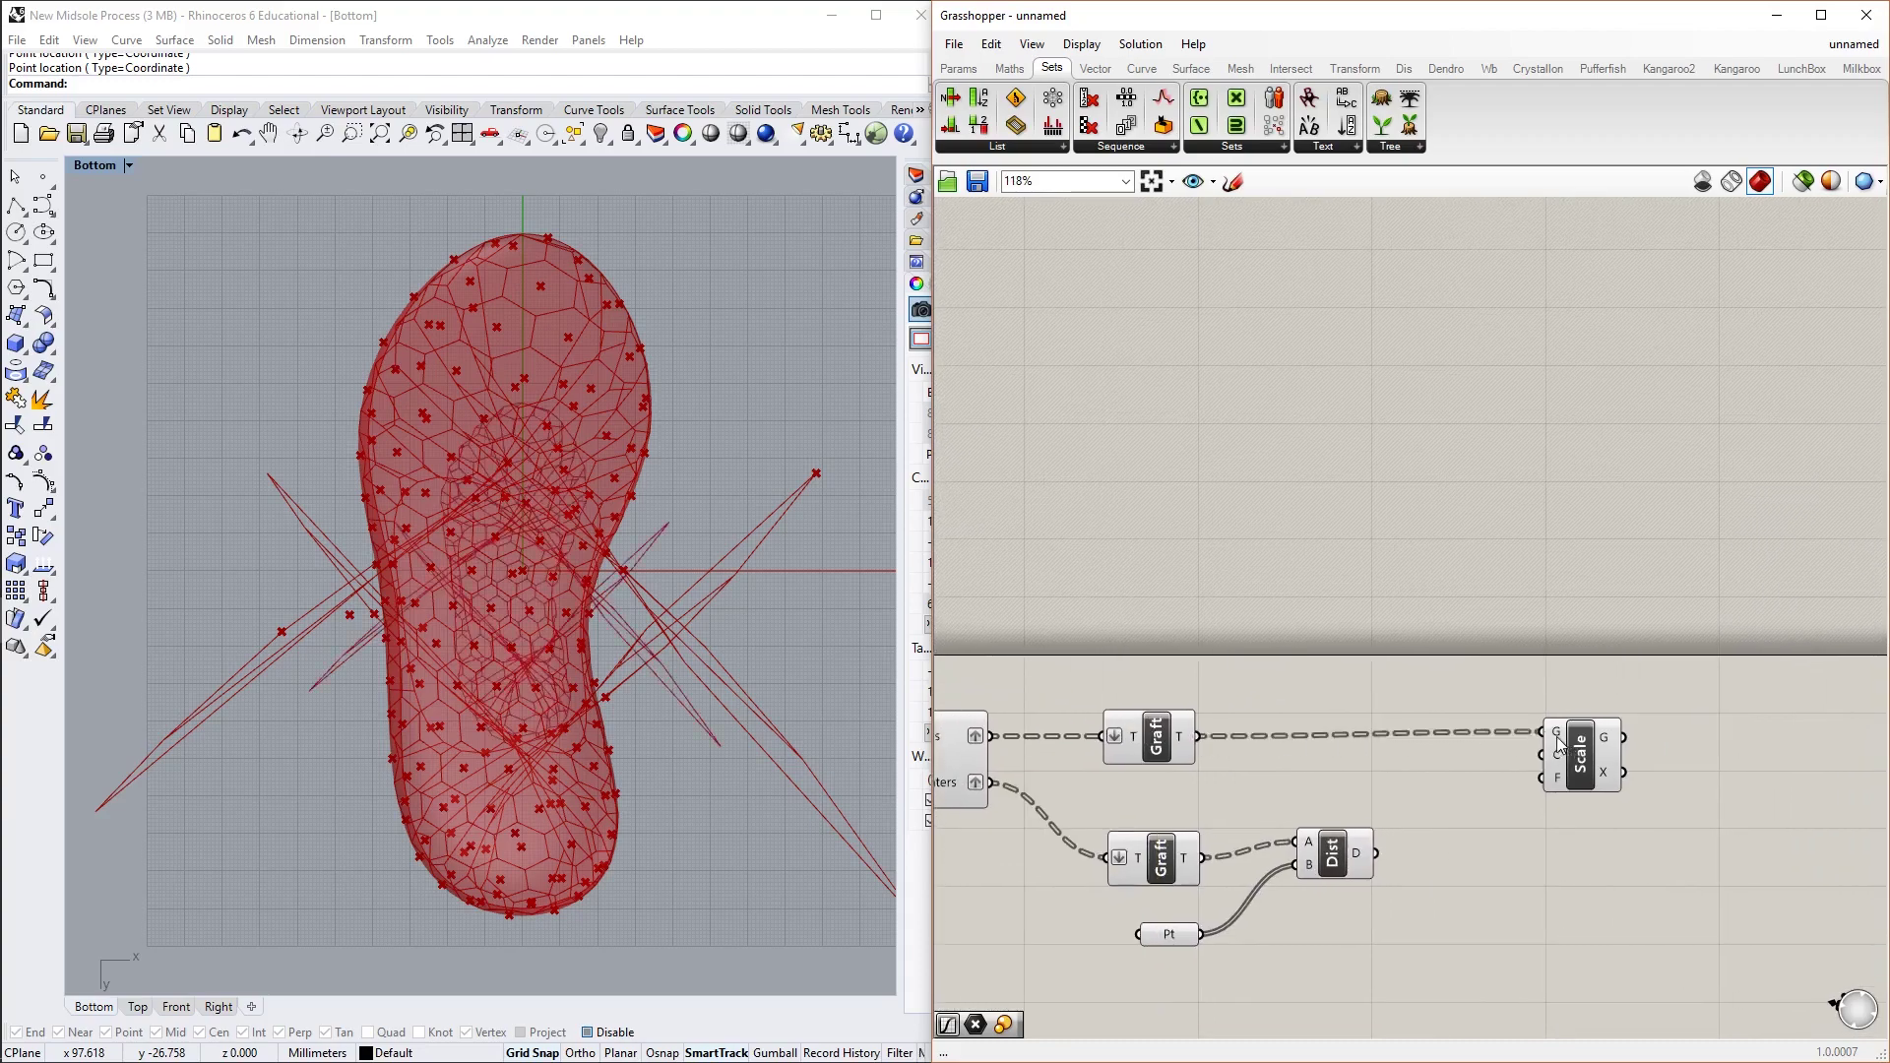
Wire the output of the centres' Graft component into the Scale component's Center input
{"action": "scroll", "coordinate": [1544, 753], "scroll_direction": "up", "scroll_amount": 1}
{"action": "scroll", "coordinate": [1201, 805], "scroll_direction": "down", "scroll_amount": 1}
{"action": "right_click_drag", "start_coordinate": [1200, 805], "coordinate": [1274, 833]}
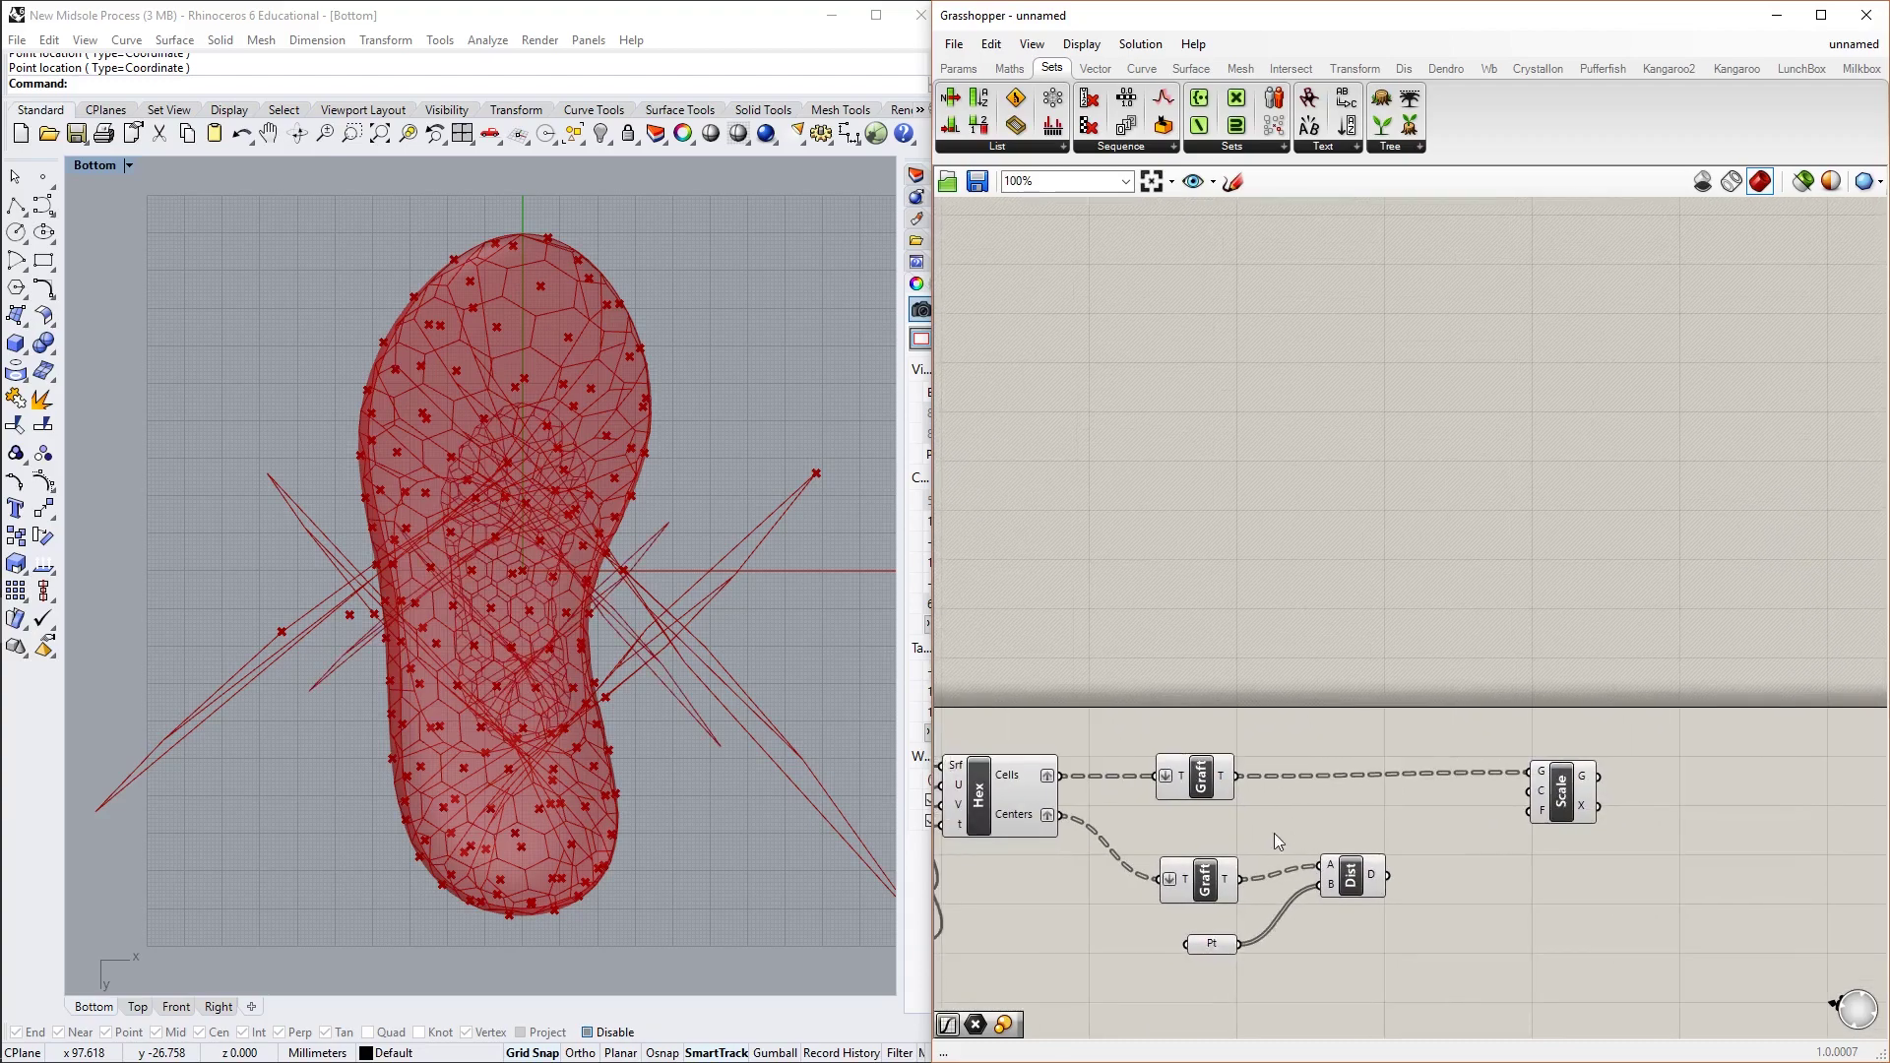
{"action": "left_click_drag", "start_coordinate": [1236, 886], "coordinate": [1587, 785]}
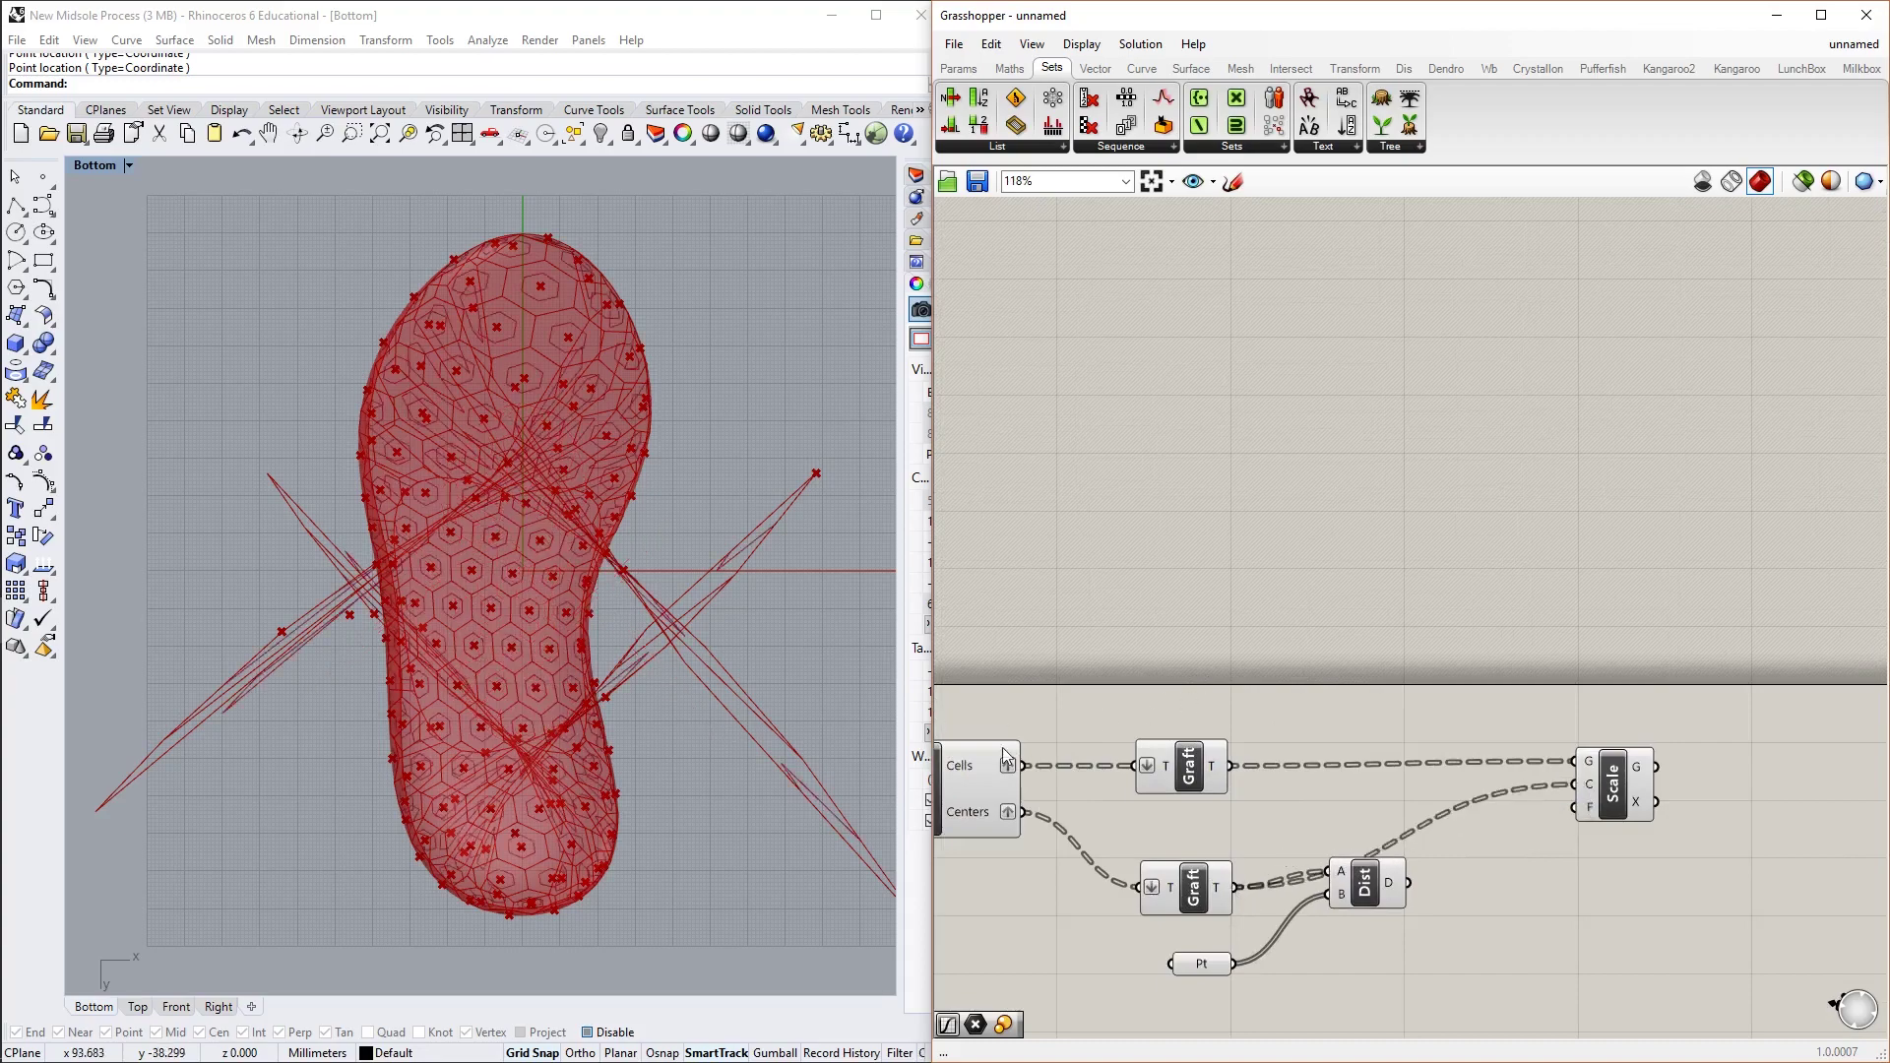
Turn off the preview of the Hex component and the cells' Graft component to isolate the scaled cells in the viewport
{"action": "left_click", "coordinate": [976, 775]}
{"action": "middle_click", "coordinate": [977, 777]}
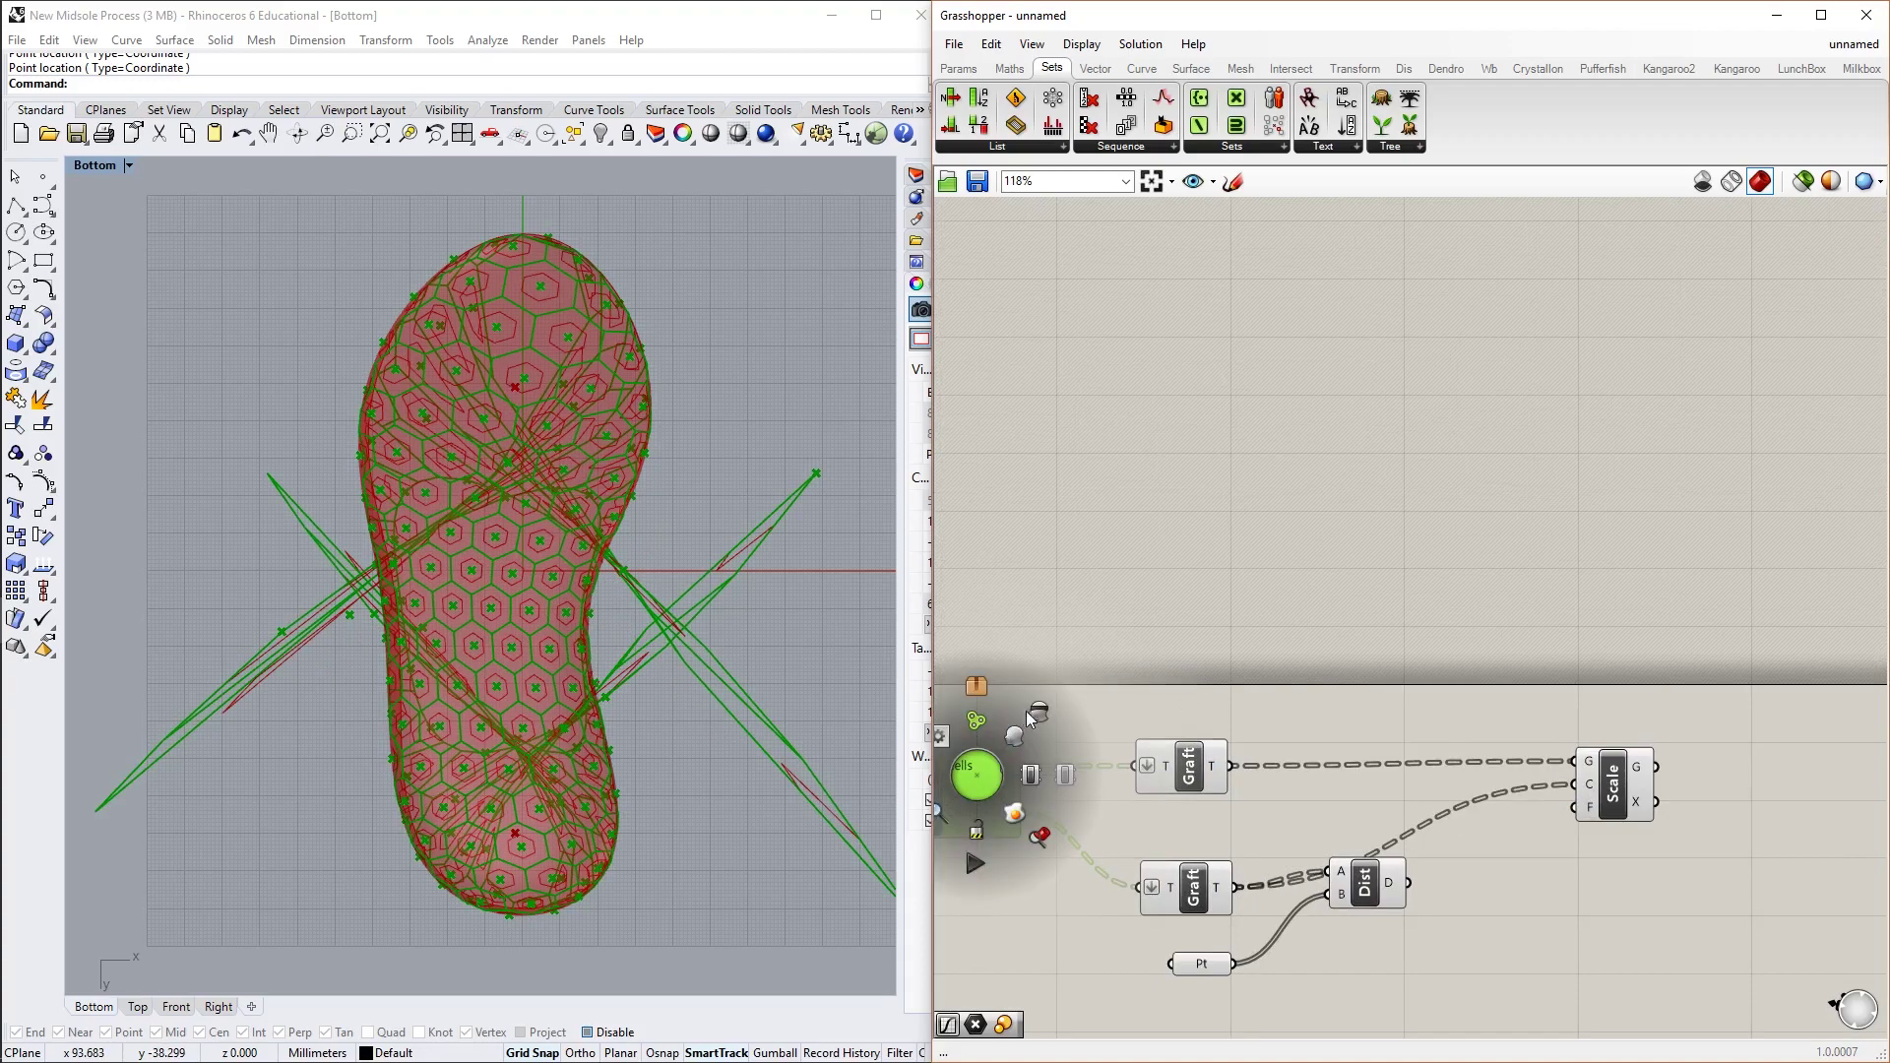
{"action": "left_click", "coordinate": [1161, 750]}
{"action": "middle_click", "coordinate": [1191, 765]}
{"action": "left_click", "coordinate": [1252, 711]}
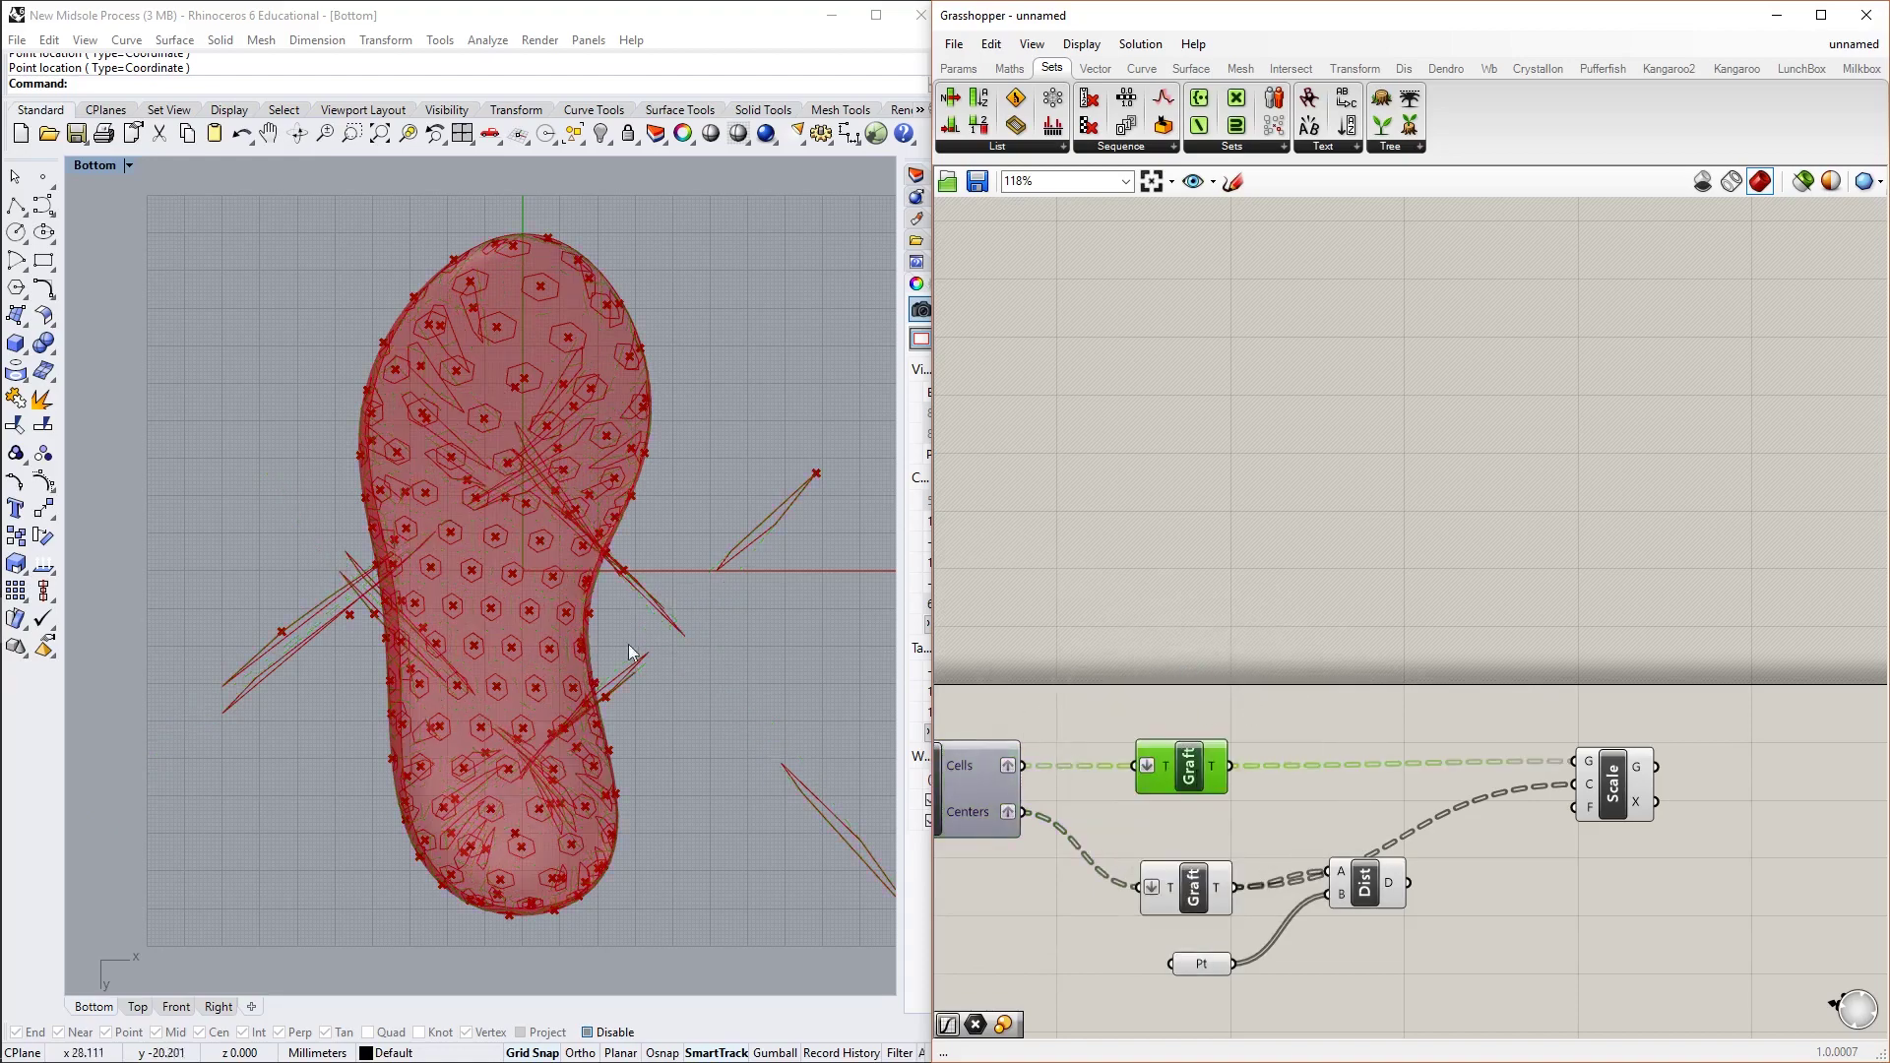
{"action": "scroll", "coordinate": [514, 639], "scroll_direction": "up", "scroll_amount": 6}
{"action": "scroll", "coordinate": [512, 639], "scroll_direction": "down", "scroll_amount": 4}
{"action": "left_click", "coordinate": [1636, 853]}
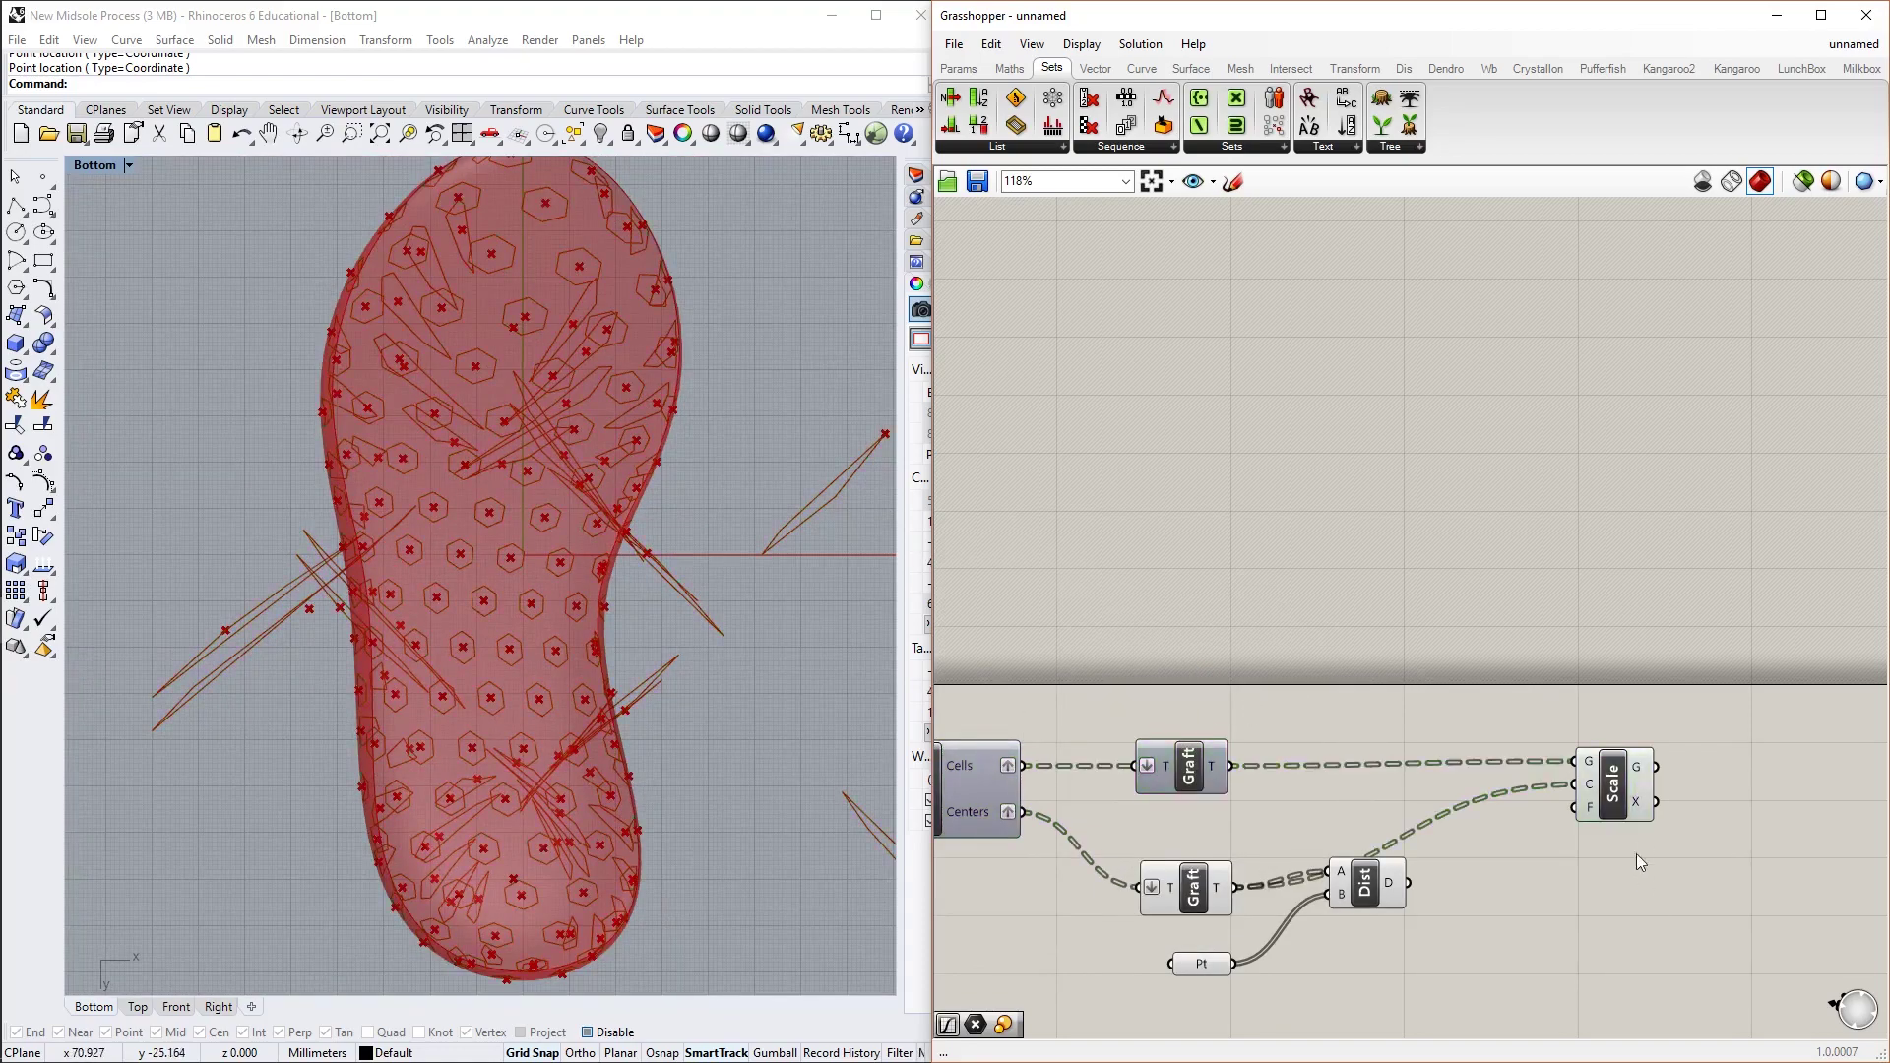
Check the Scale component's Factor input and highlight its scaled cells in the viewport
{"action": "scroll", "coordinate": [1591, 809], "scroll_direction": "up", "scroll_amount": 4}
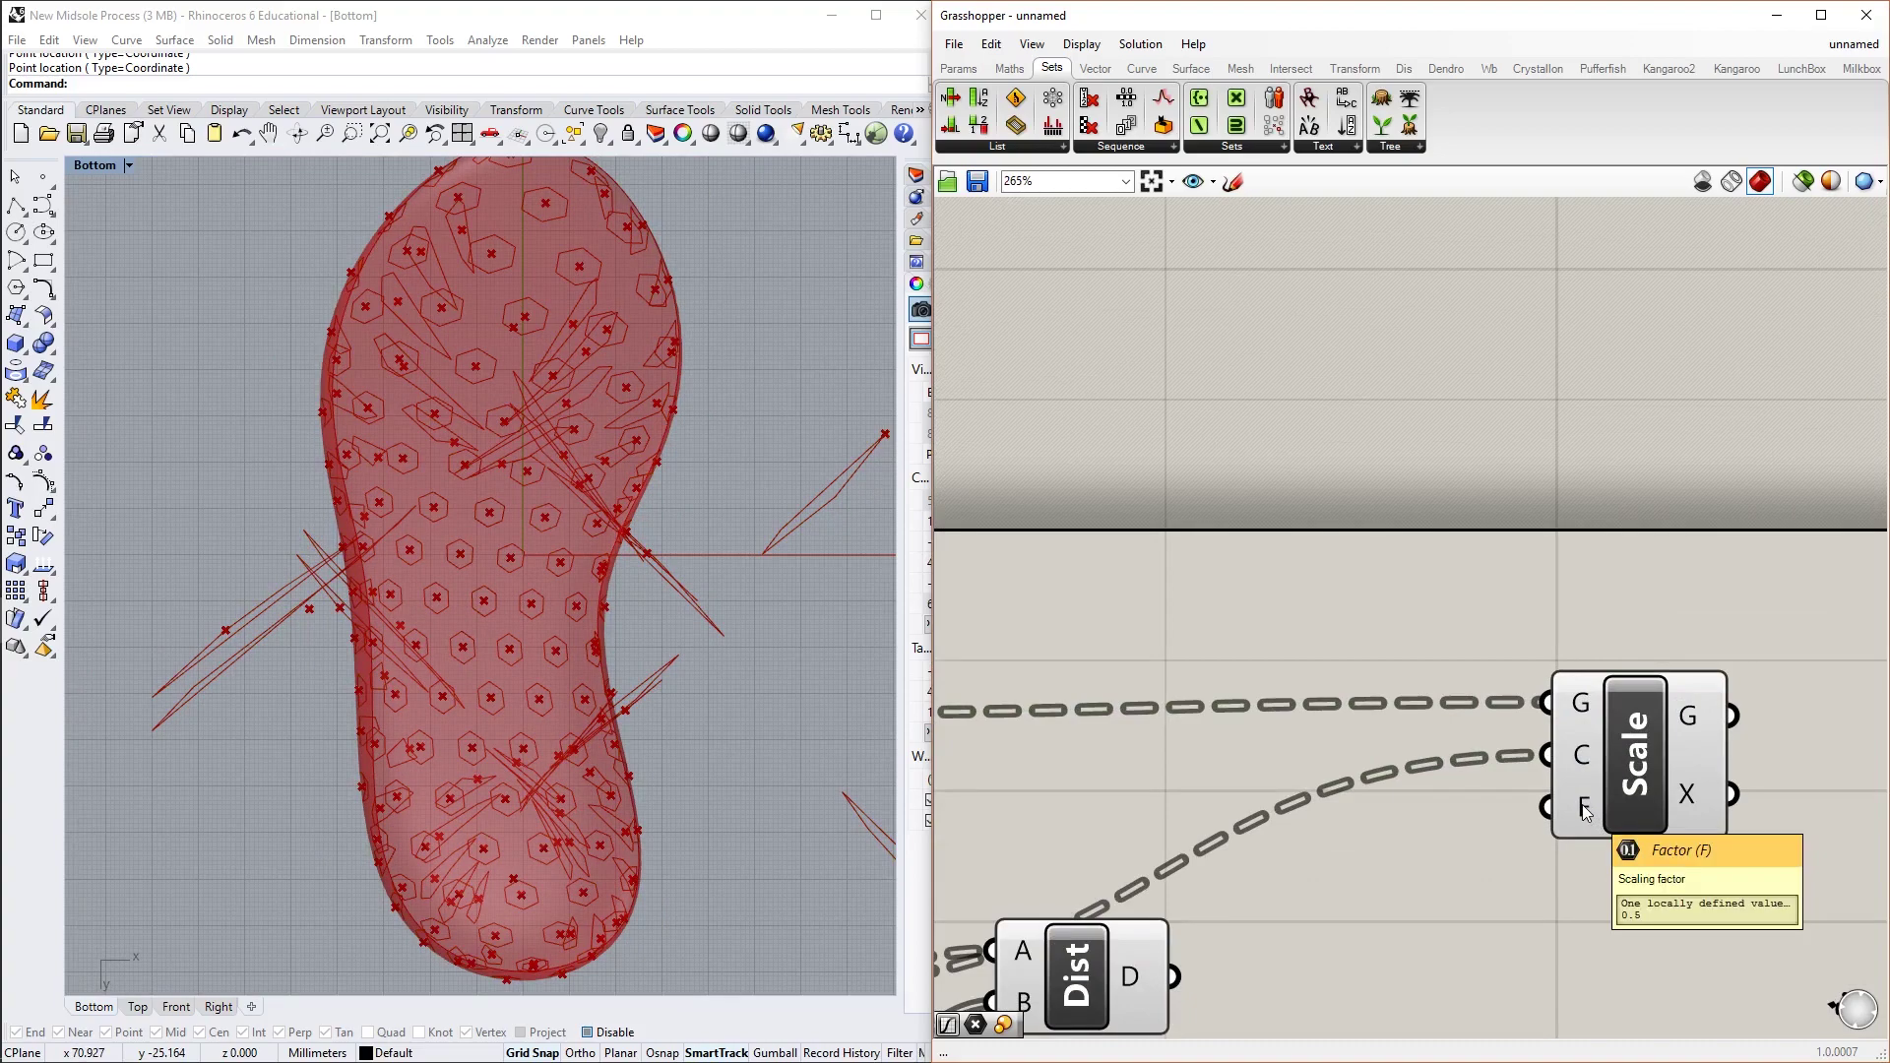
{"action": "left_click", "coordinate": [1635, 778]}
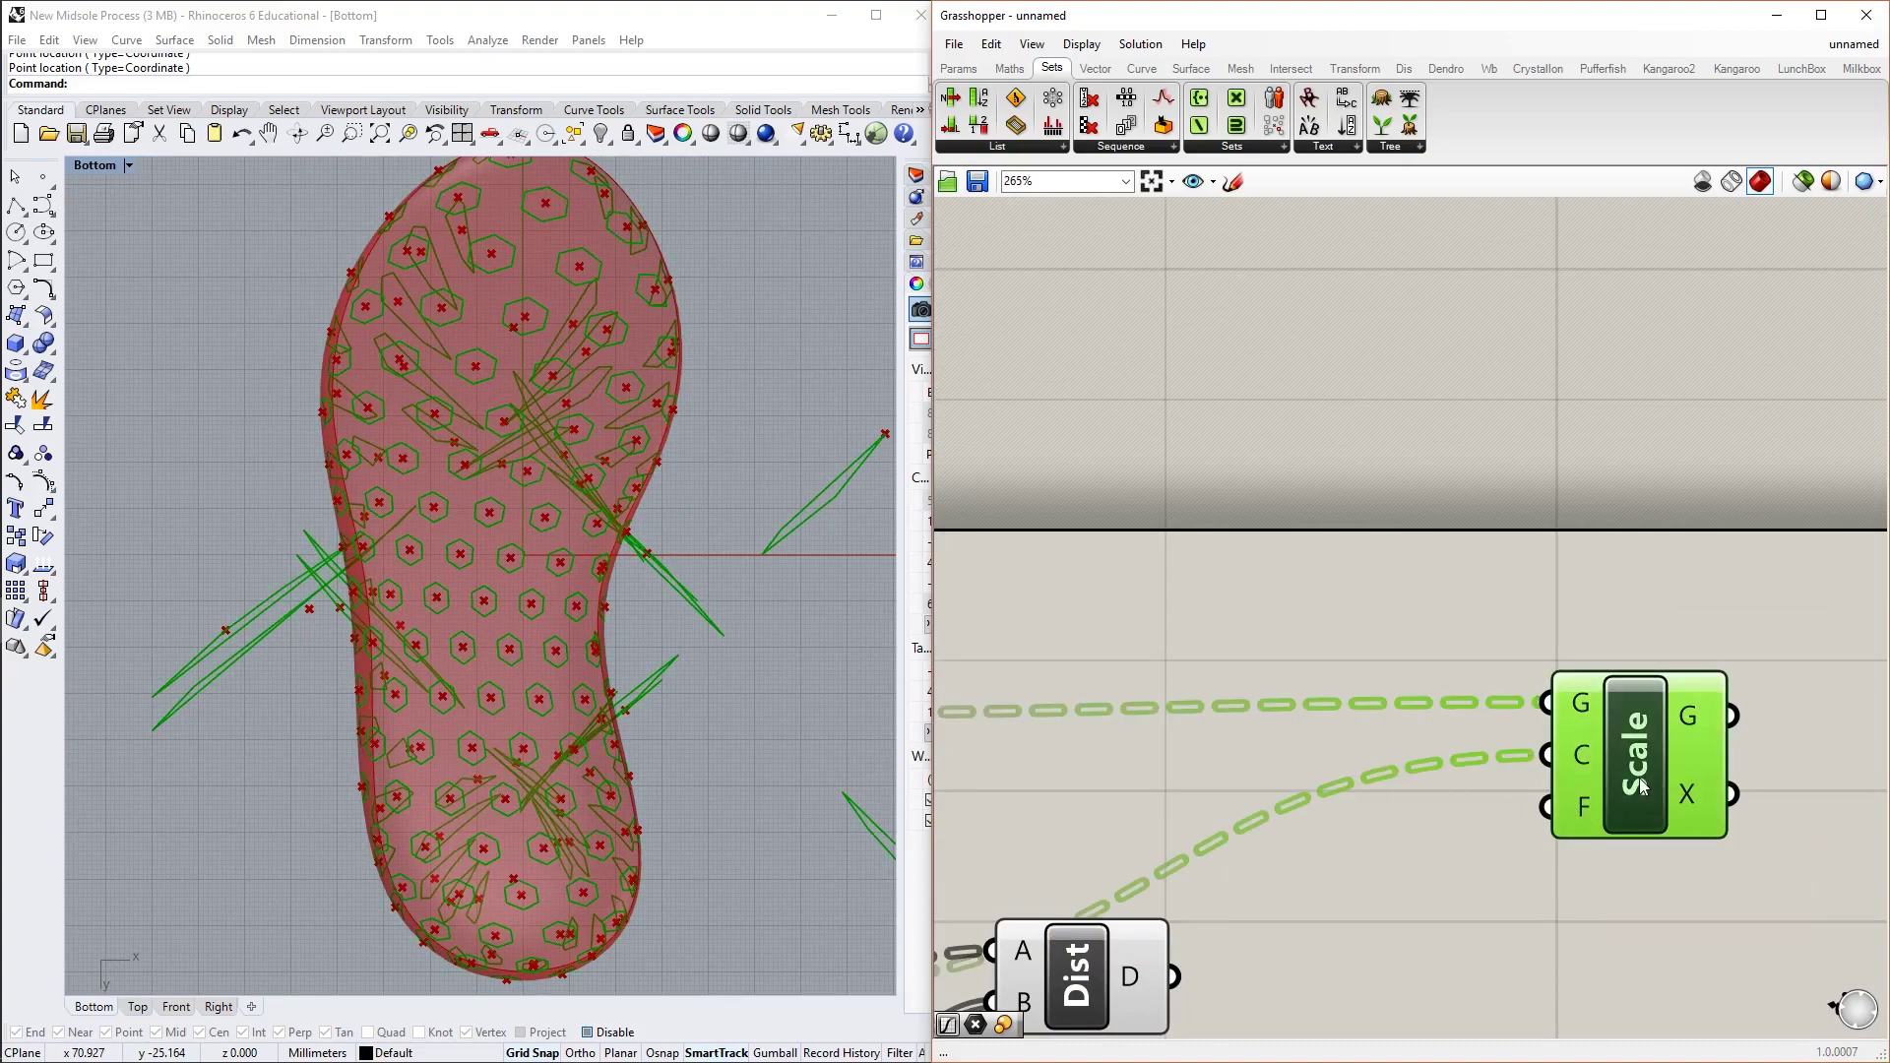
{"action": "scroll", "coordinate": [1614, 778], "scroll_direction": "down", "scroll_amount": 2}
{"action": "scroll", "coordinate": [1368, 788], "scroll_direction": "down", "scroll_amount": 1}
{"action": "right_click_drag", "start_coordinate": [1188, 821], "coordinate": [1270, 846]}
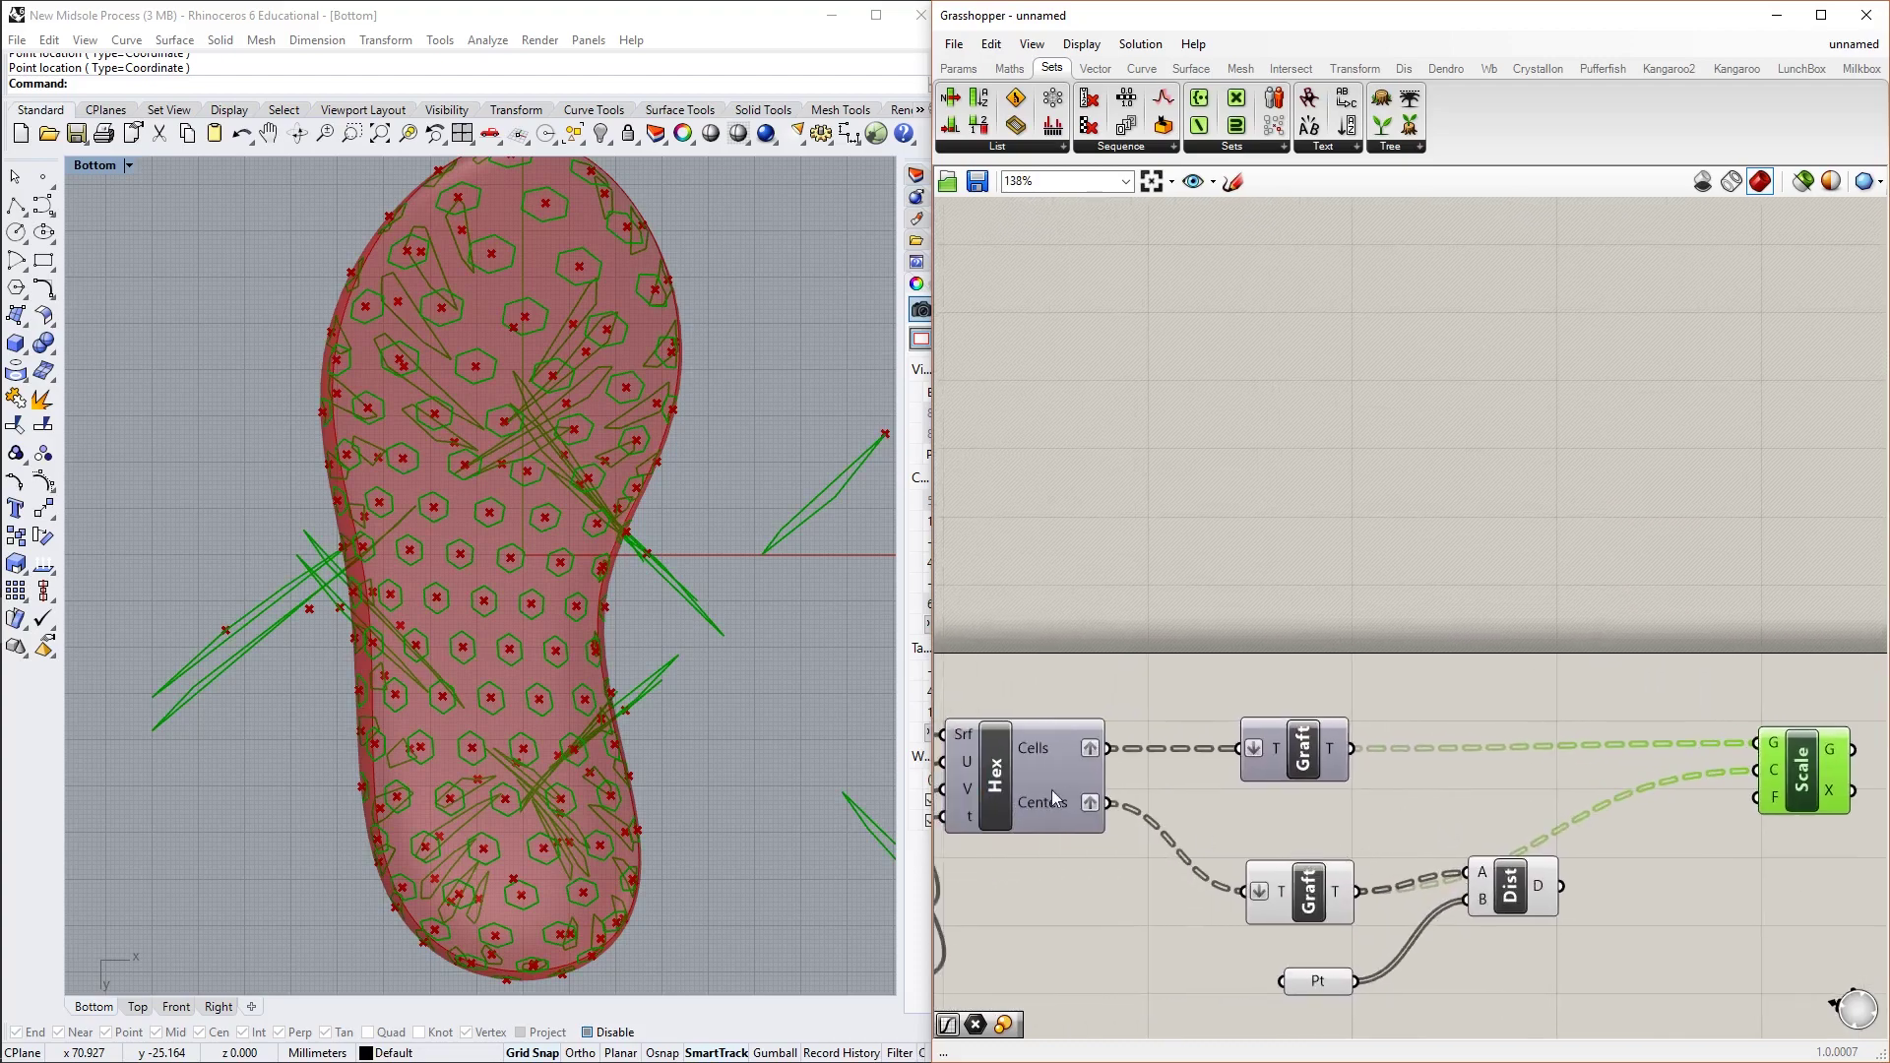
{"action": "left_click", "coordinate": [1175, 664]}
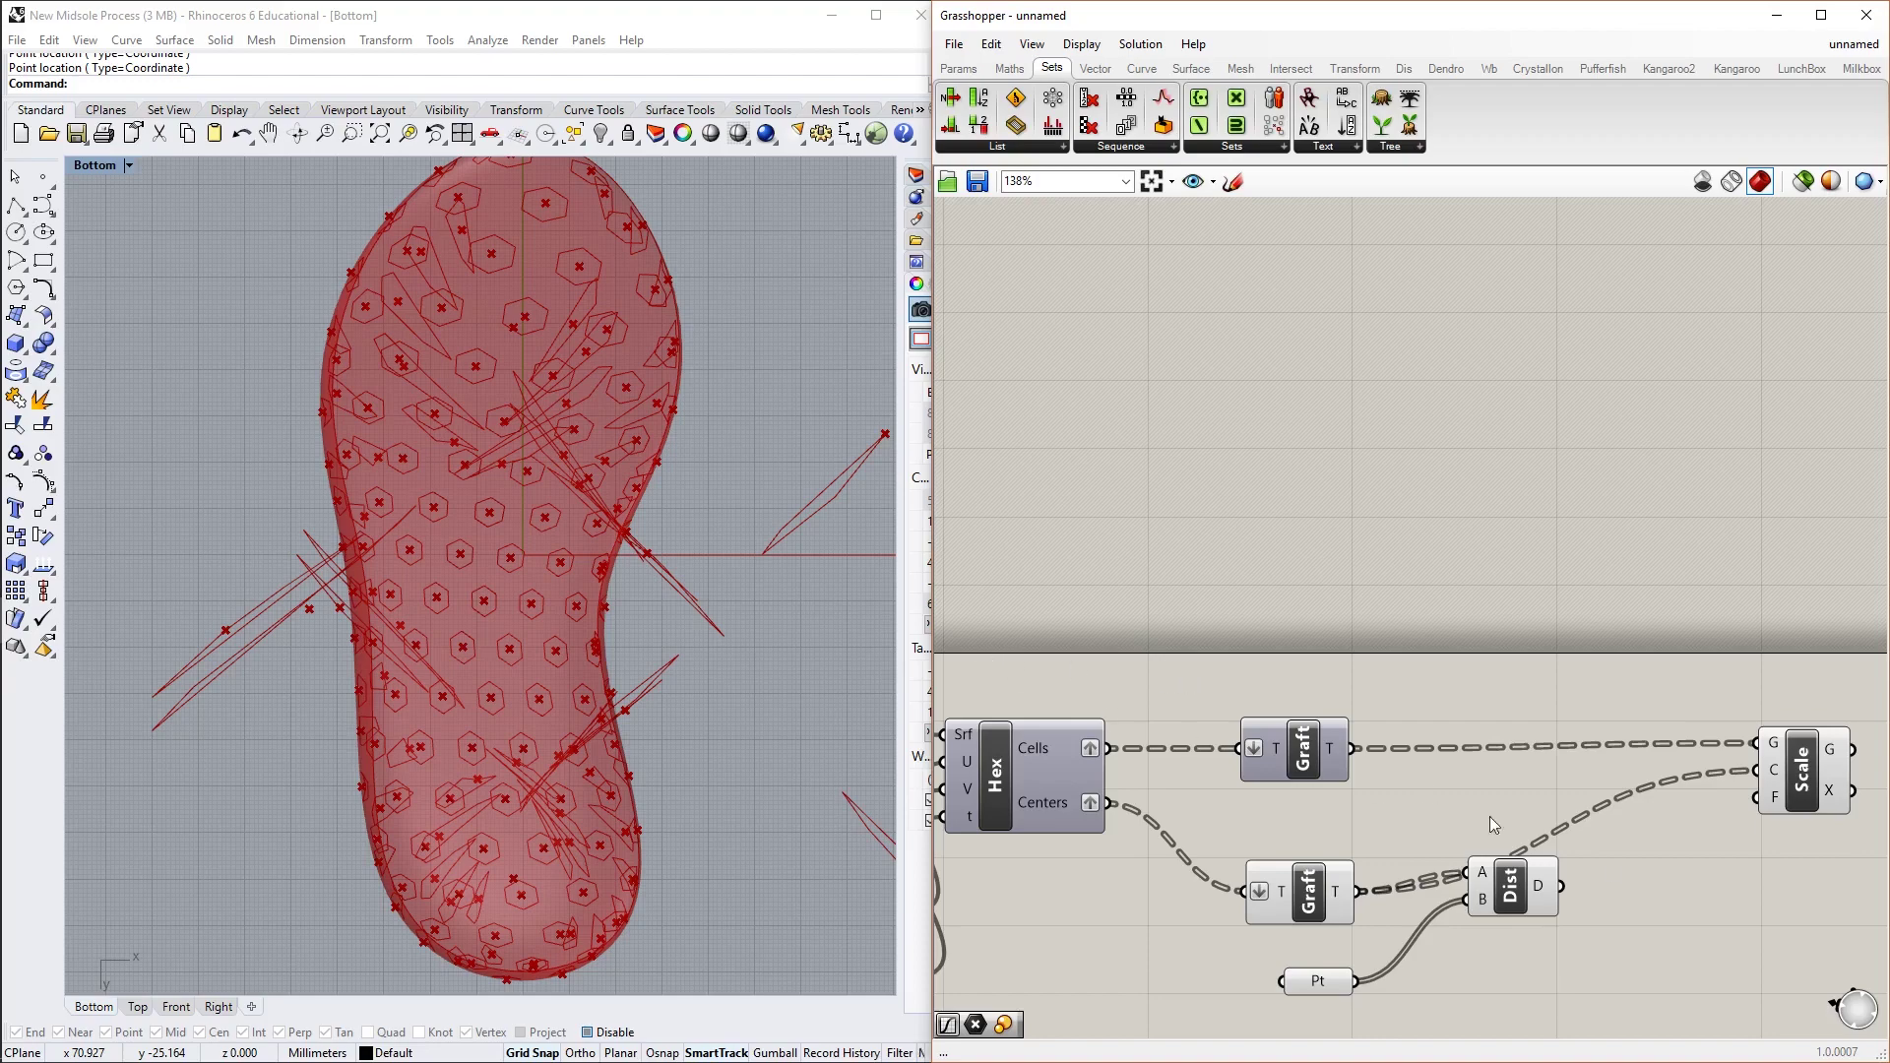
Check the Distance output's data structure against the Scale component's Factor input, the Point parameter and the grafted centres
{"action": "scroll", "coordinate": [1652, 920], "scroll_direction": "up", "scroll_amount": 3}
{"action": "left_click", "coordinate": [1512, 889]}
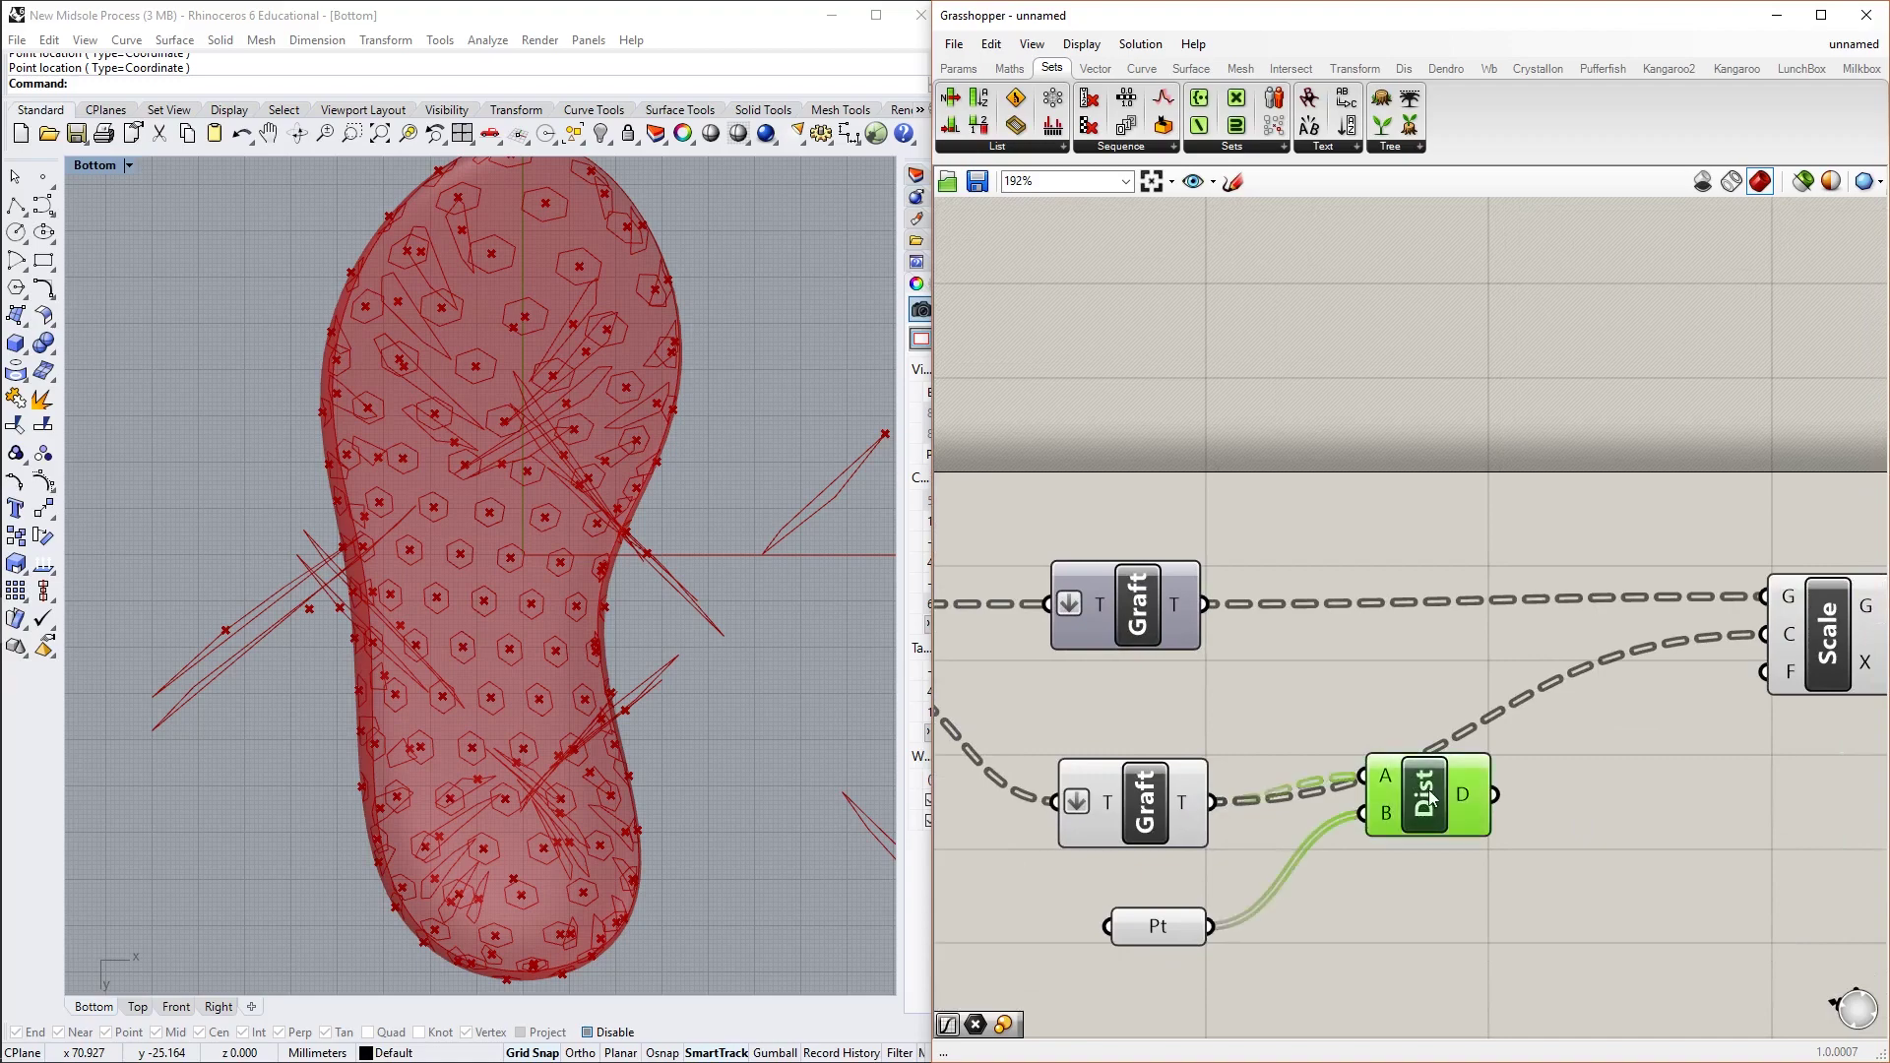
{"action": "left_click", "coordinate": [1633, 833]}
{"action": "scroll", "coordinate": [1583, 829], "scroll_direction": "down", "scroll_amount": 2}
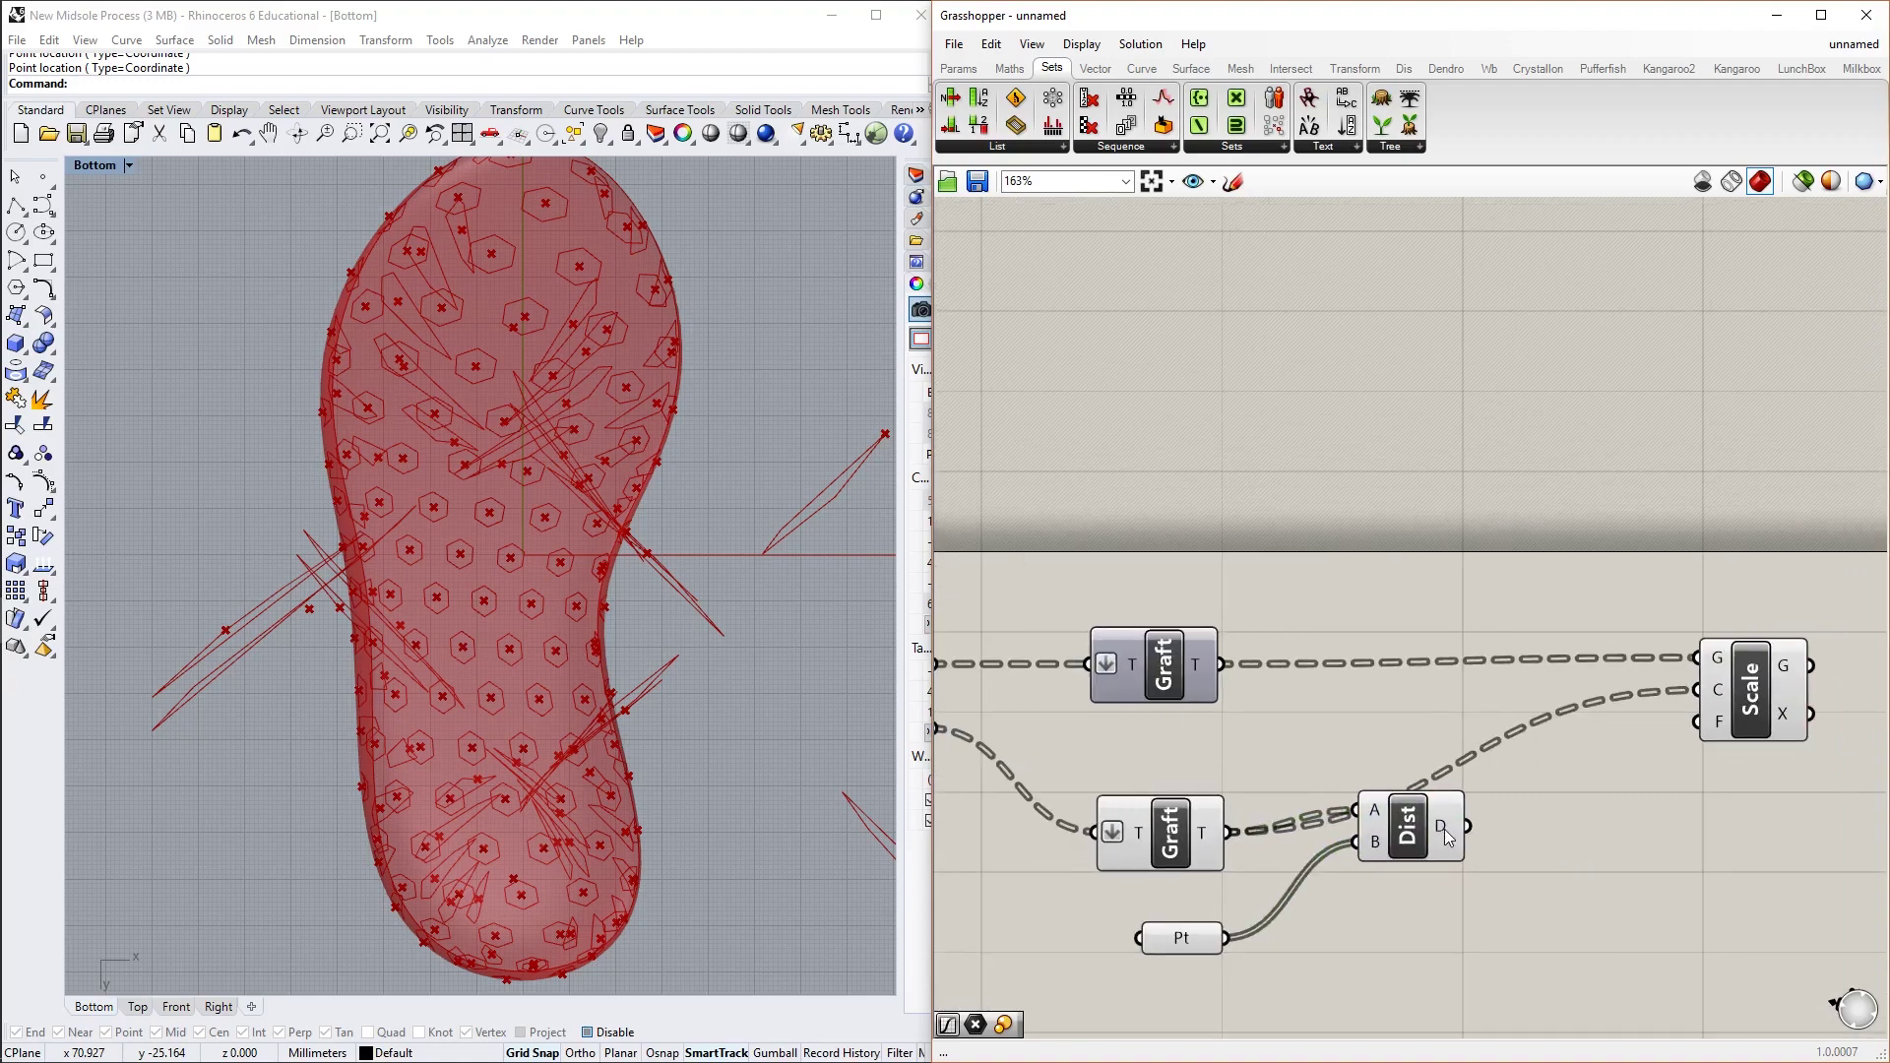
{"action": "mouse_move", "coordinate": [1447, 836]}
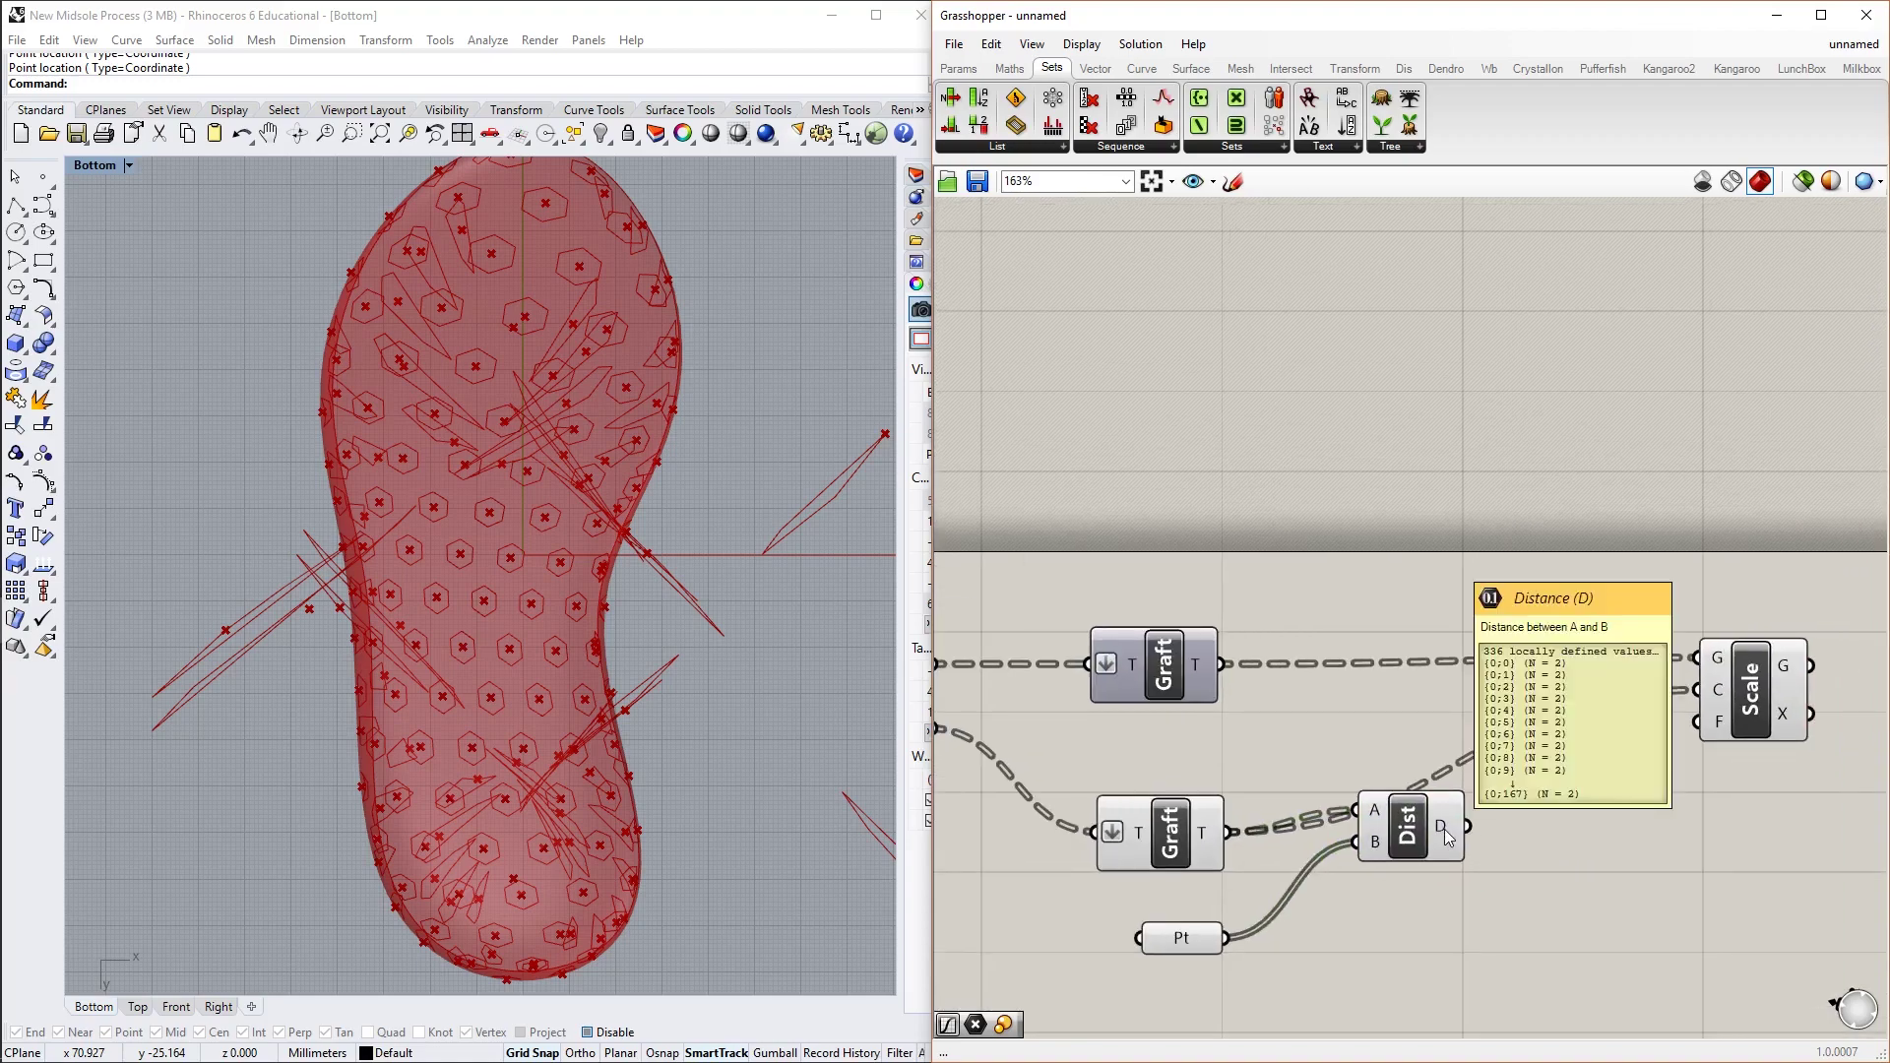
{"action": "left_click_drag", "start_coordinate": [1447, 836], "coordinate": [1555, 828]}
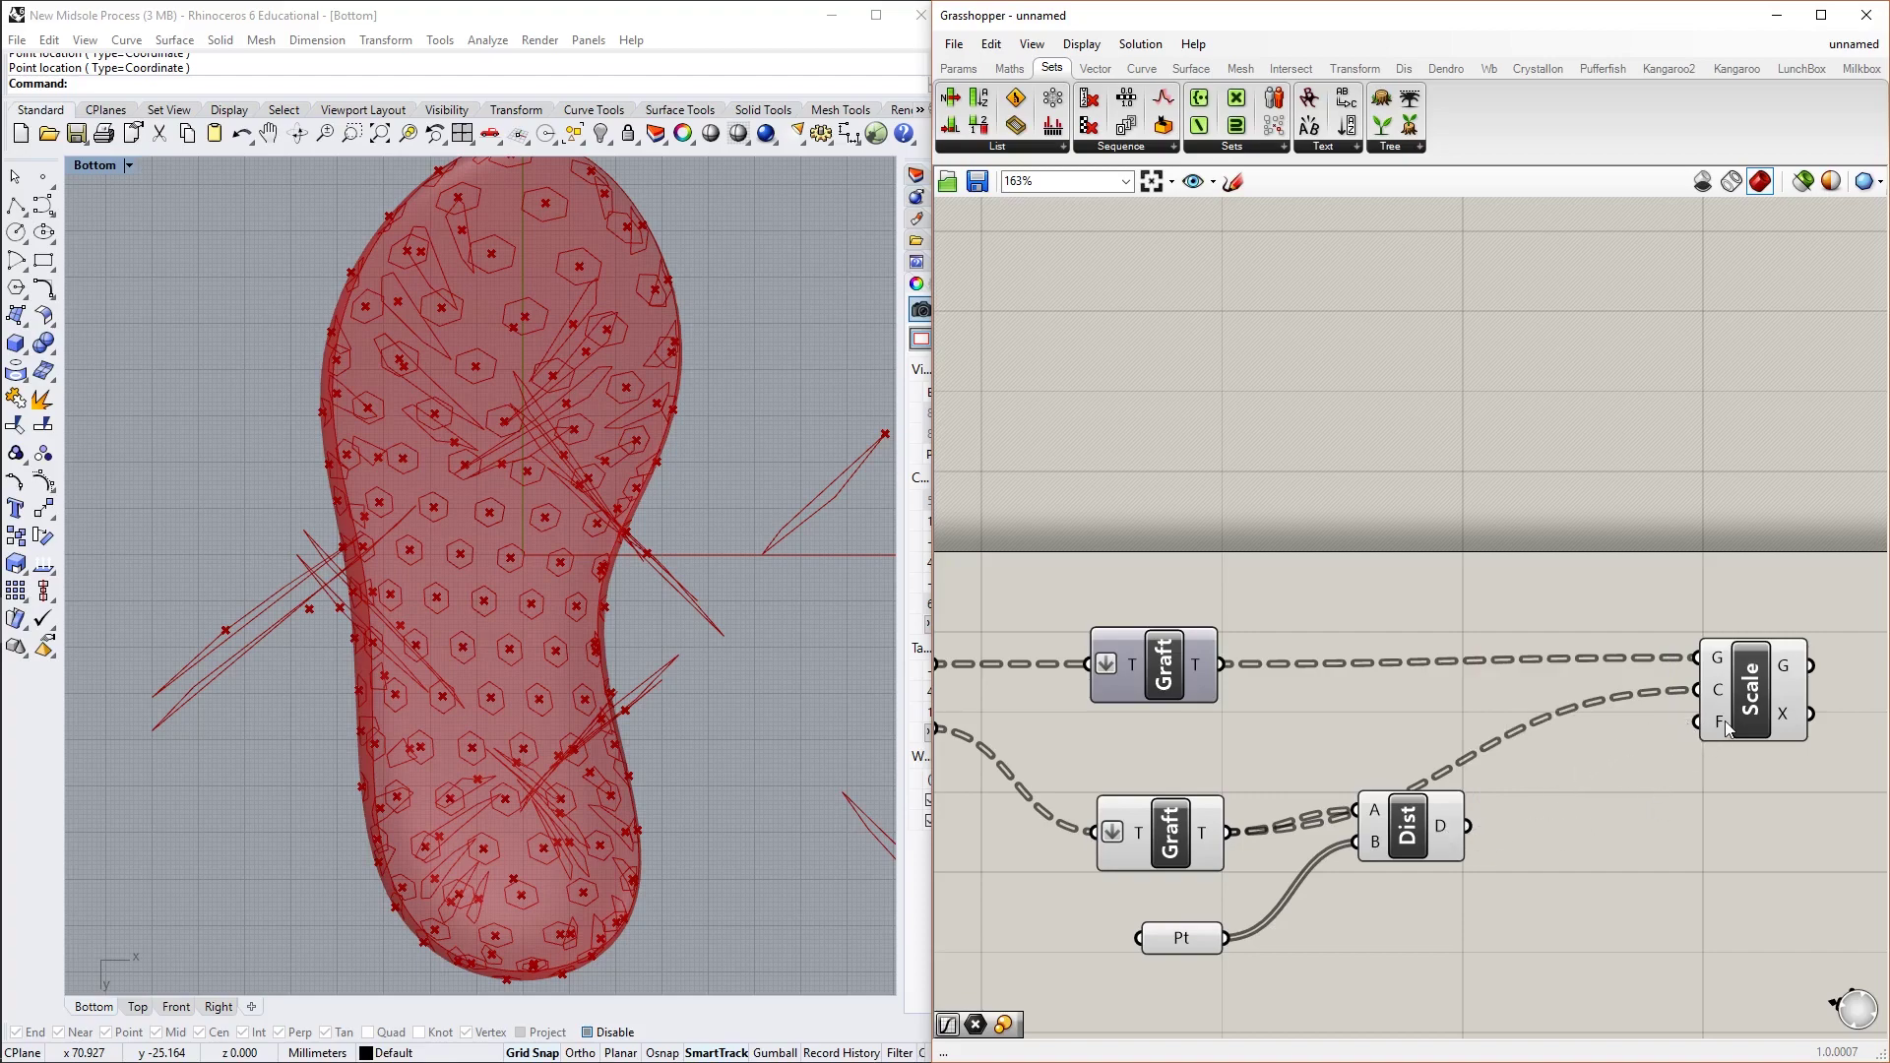
{"action": "mouse_move", "coordinate": [1722, 726]}
{"action": "mouse_move", "coordinate": [1445, 836]}
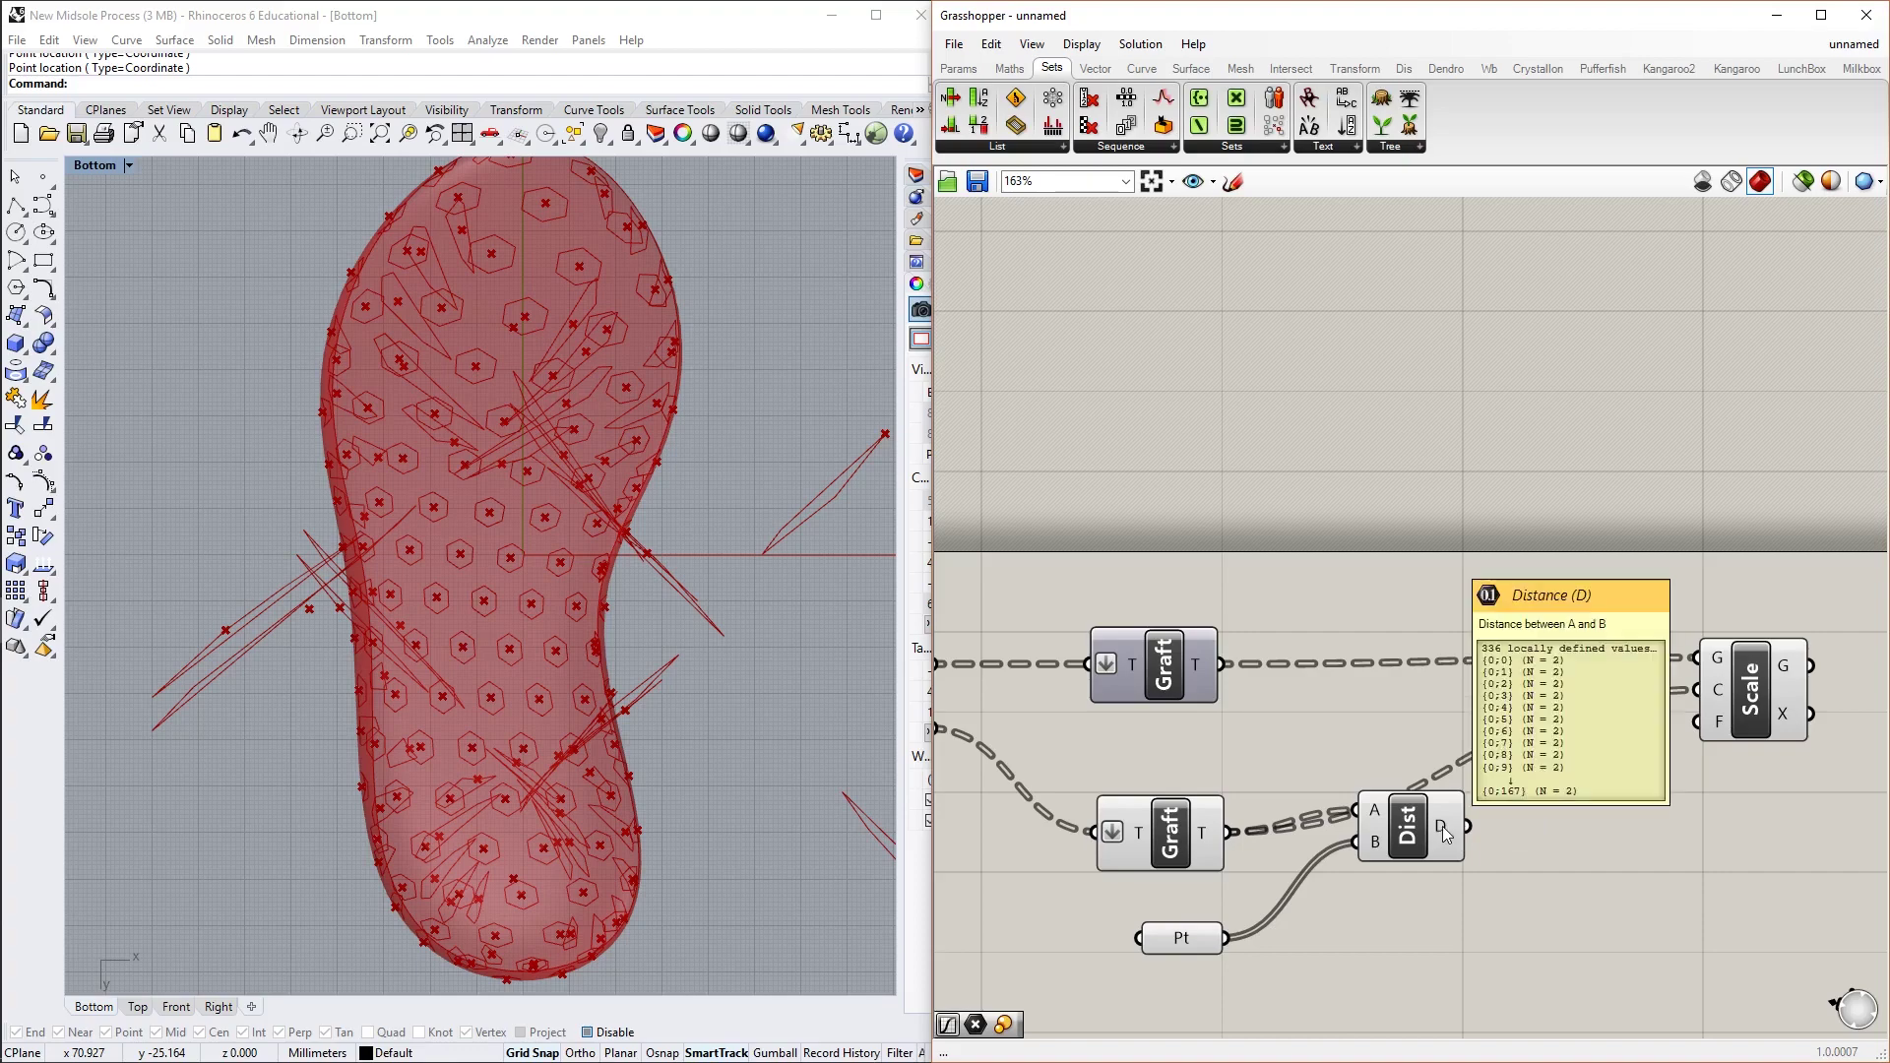
{"action": "left_click", "coordinate": [1181, 947]}
{"action": "left_click", "coordinate": [1586, 929]}
{"action": "left_click", "coordinate": [1145, 836]}
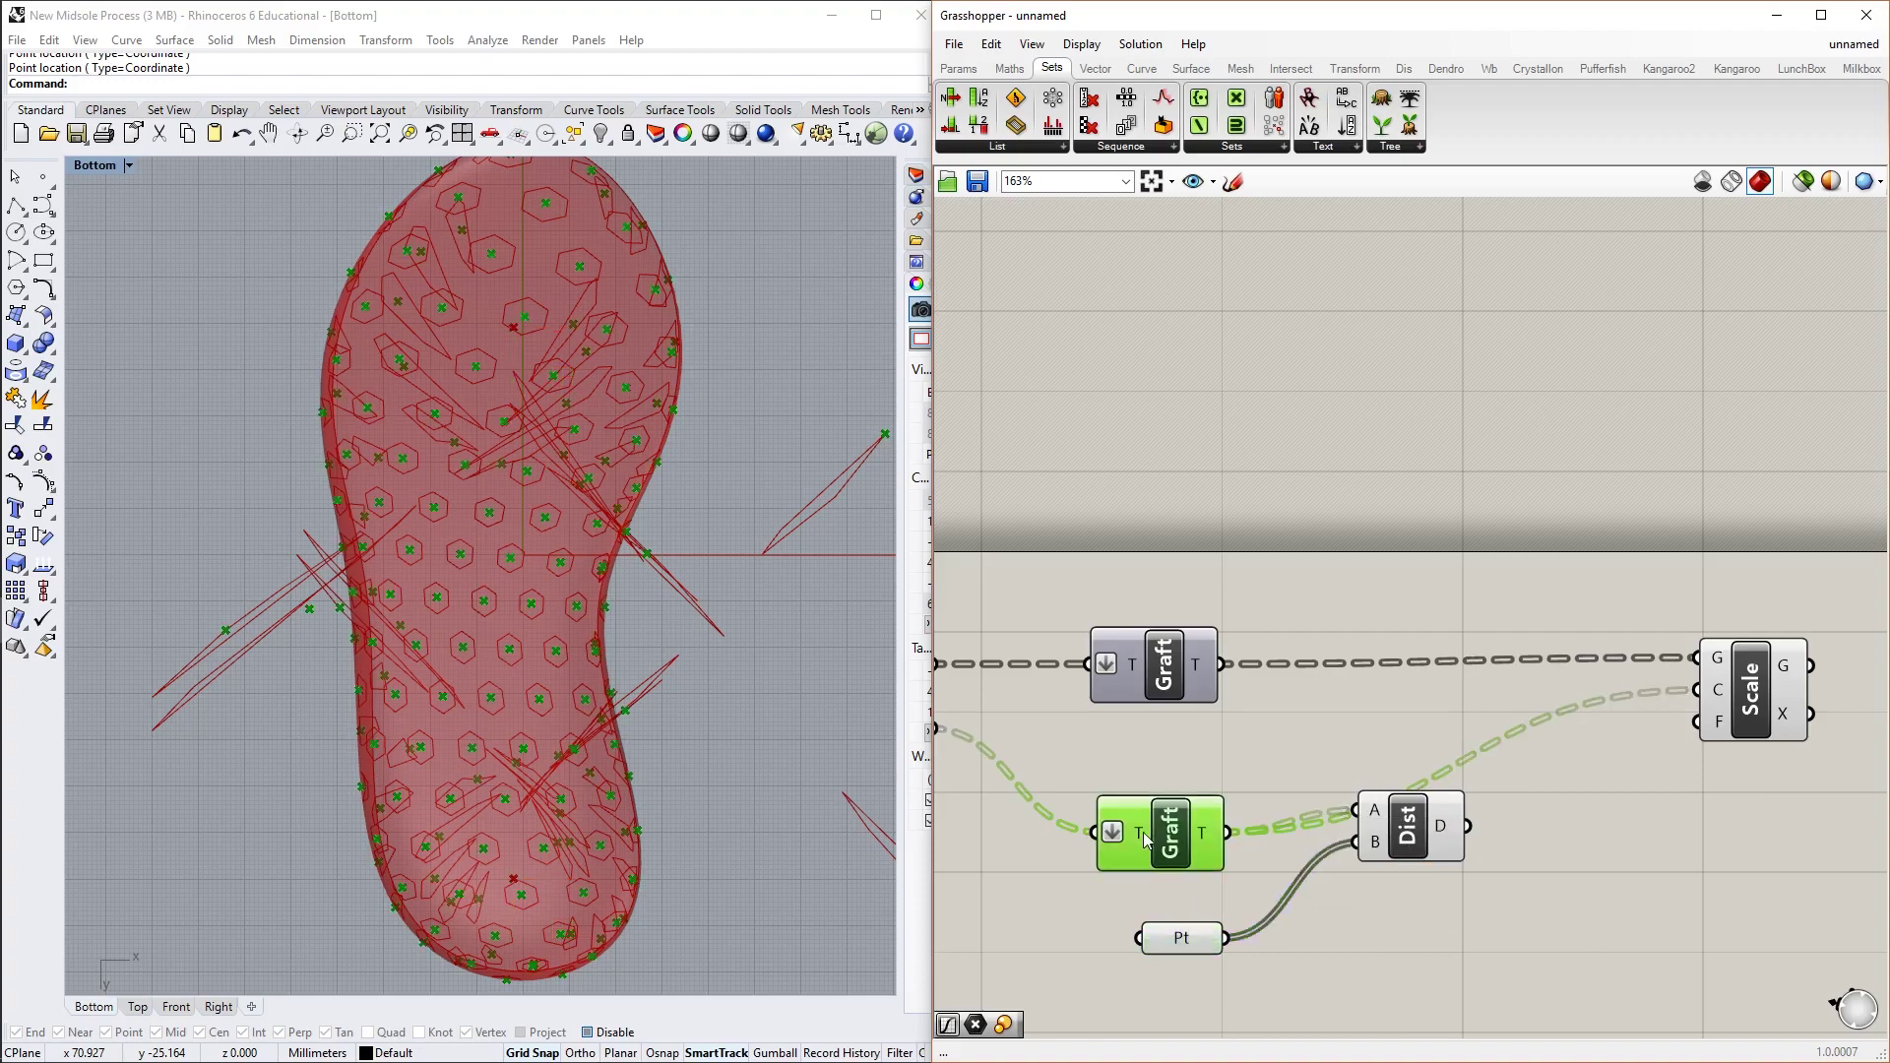
Wire the Distance component's output into the Scale component's Factor input and view the scaled cells at different zoom levels
{"action": "left_click", "coordinate": [1498, 848]}
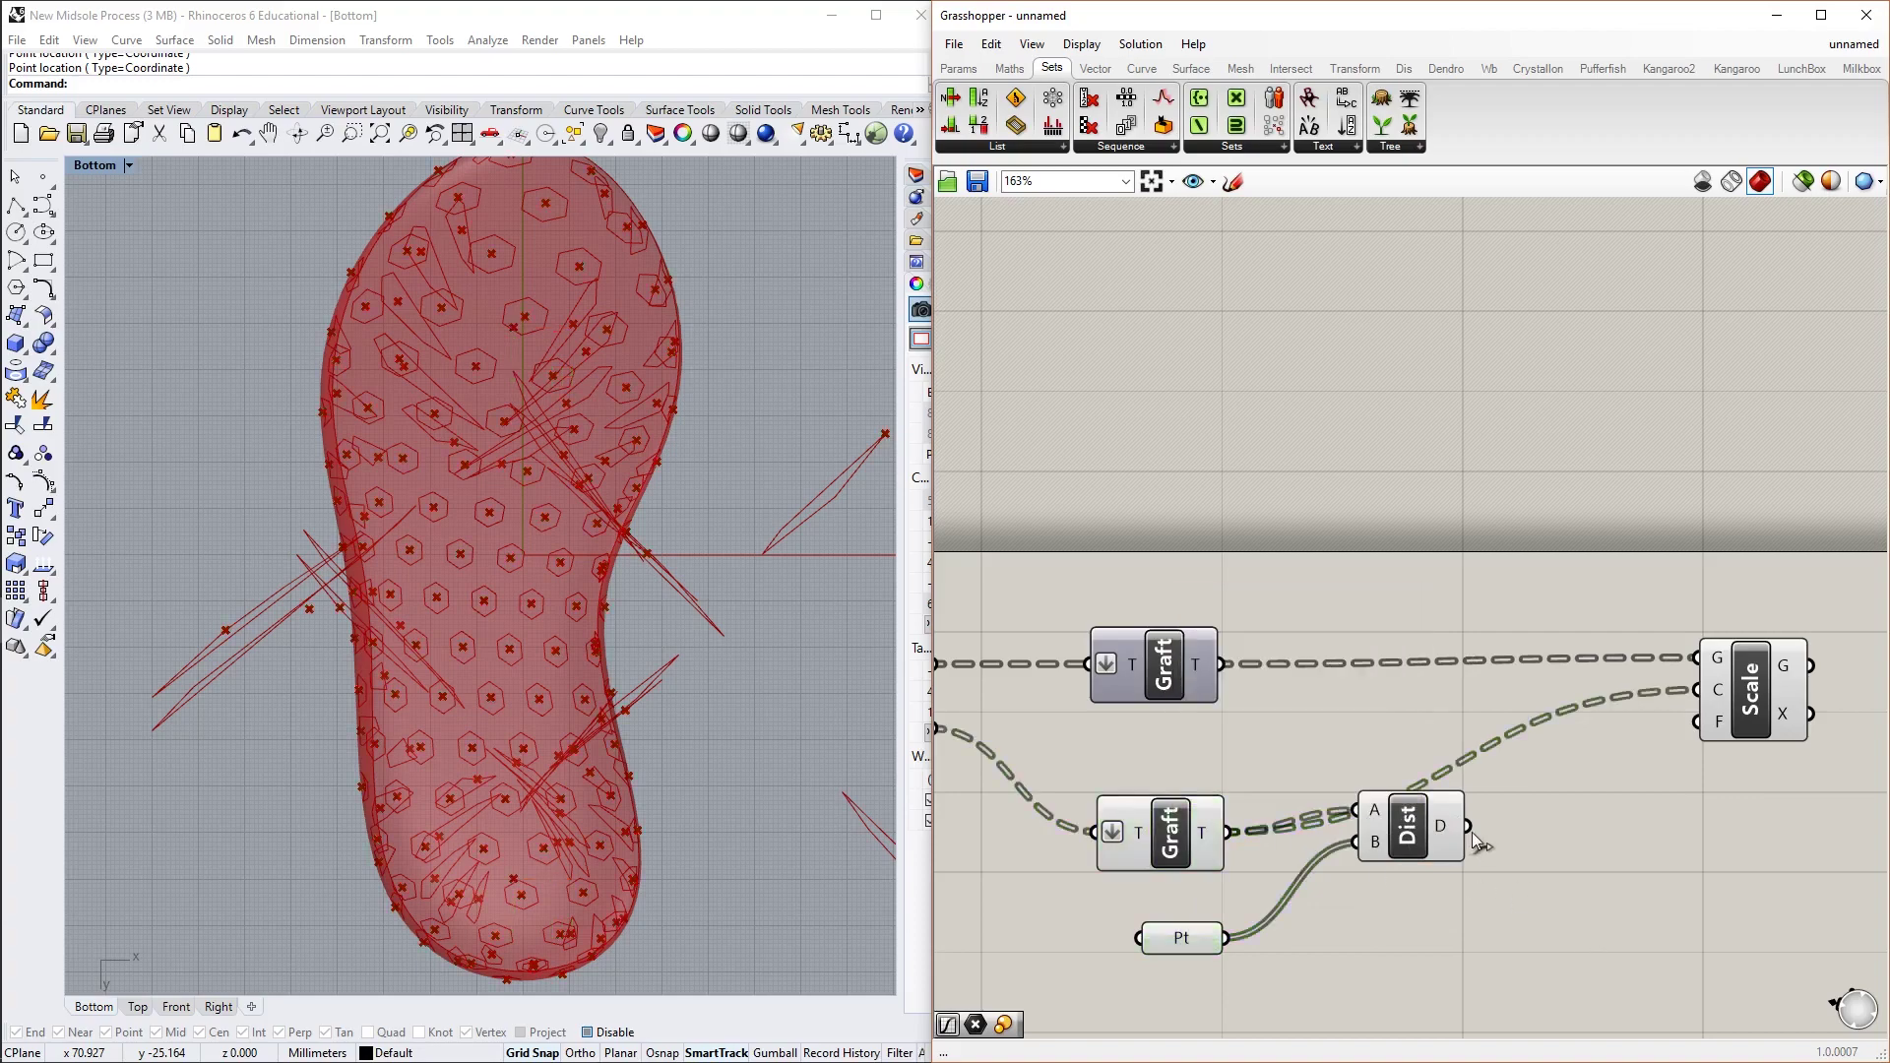
{"action": "left_click_drag", "start_coordinate": [1469, 828], "coordinate": [1697, 722]}
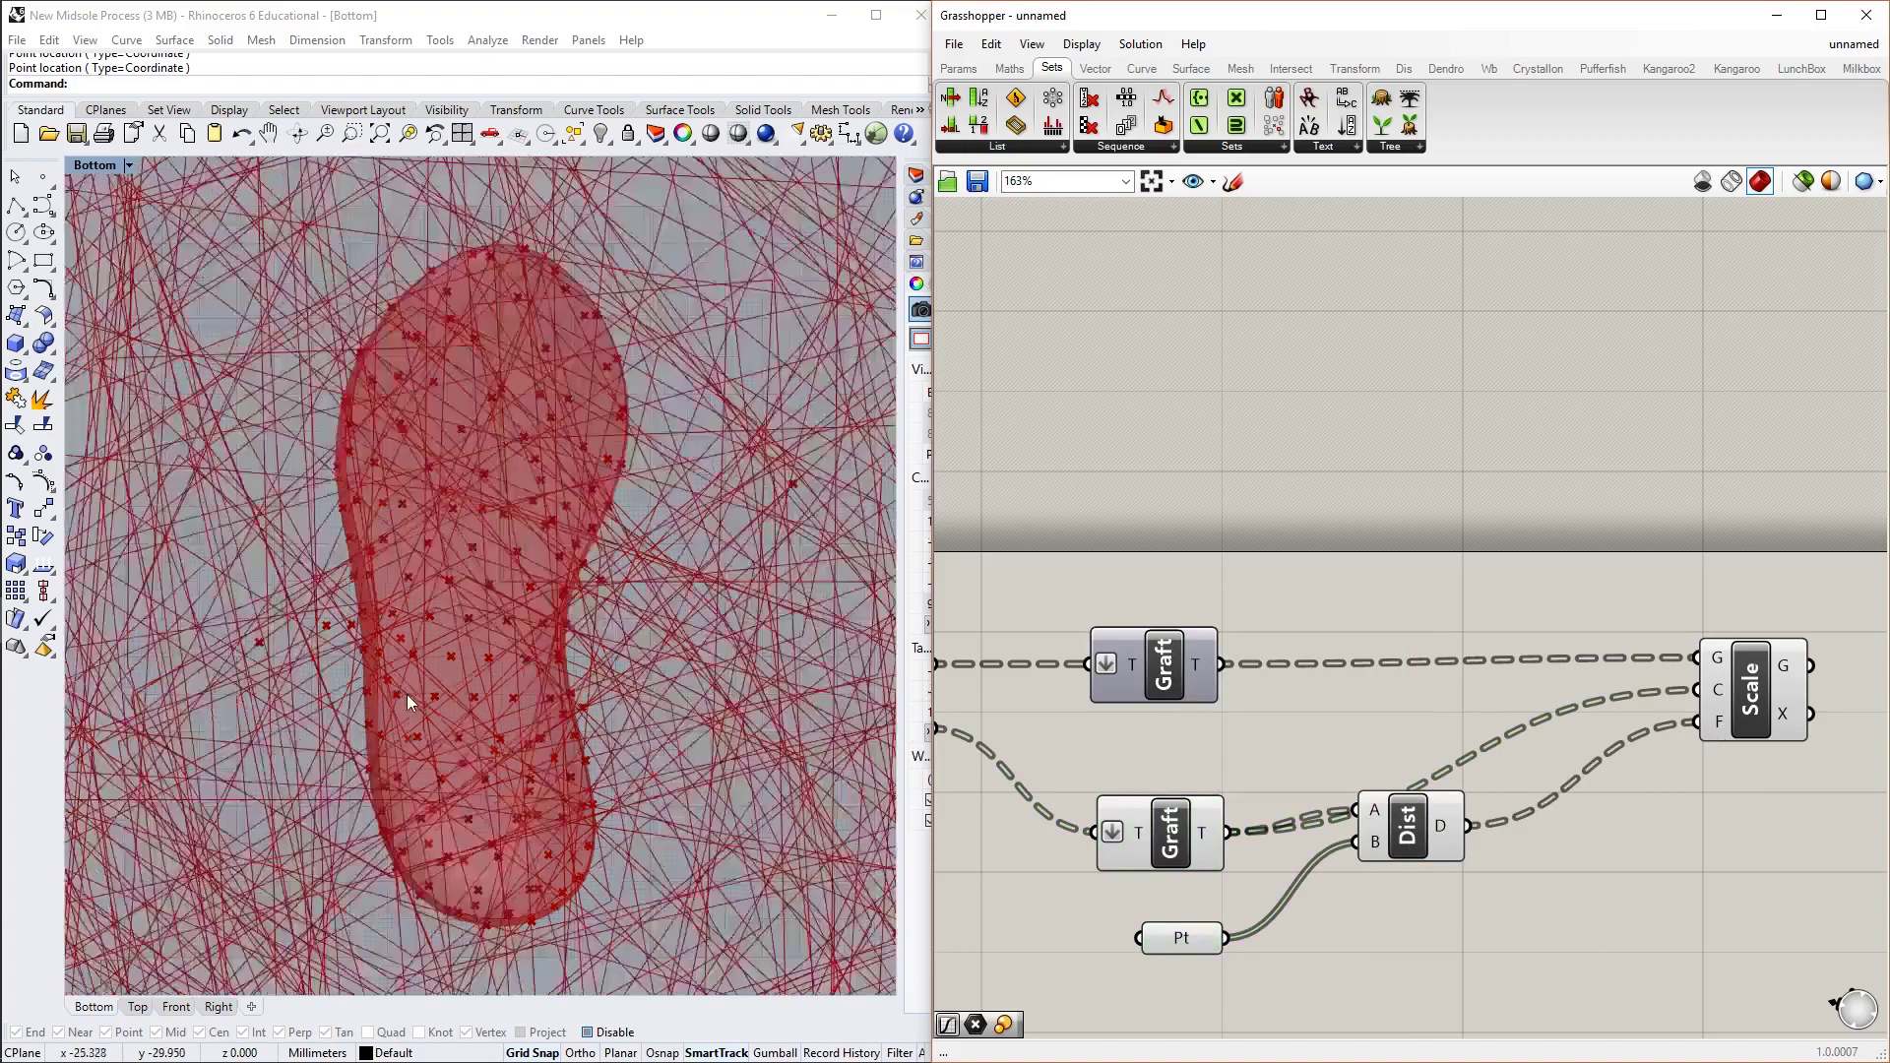
{"action": "scroll", "coordinate": [405, 694], "scroll_direction": "down", "scroll_amount": 10}
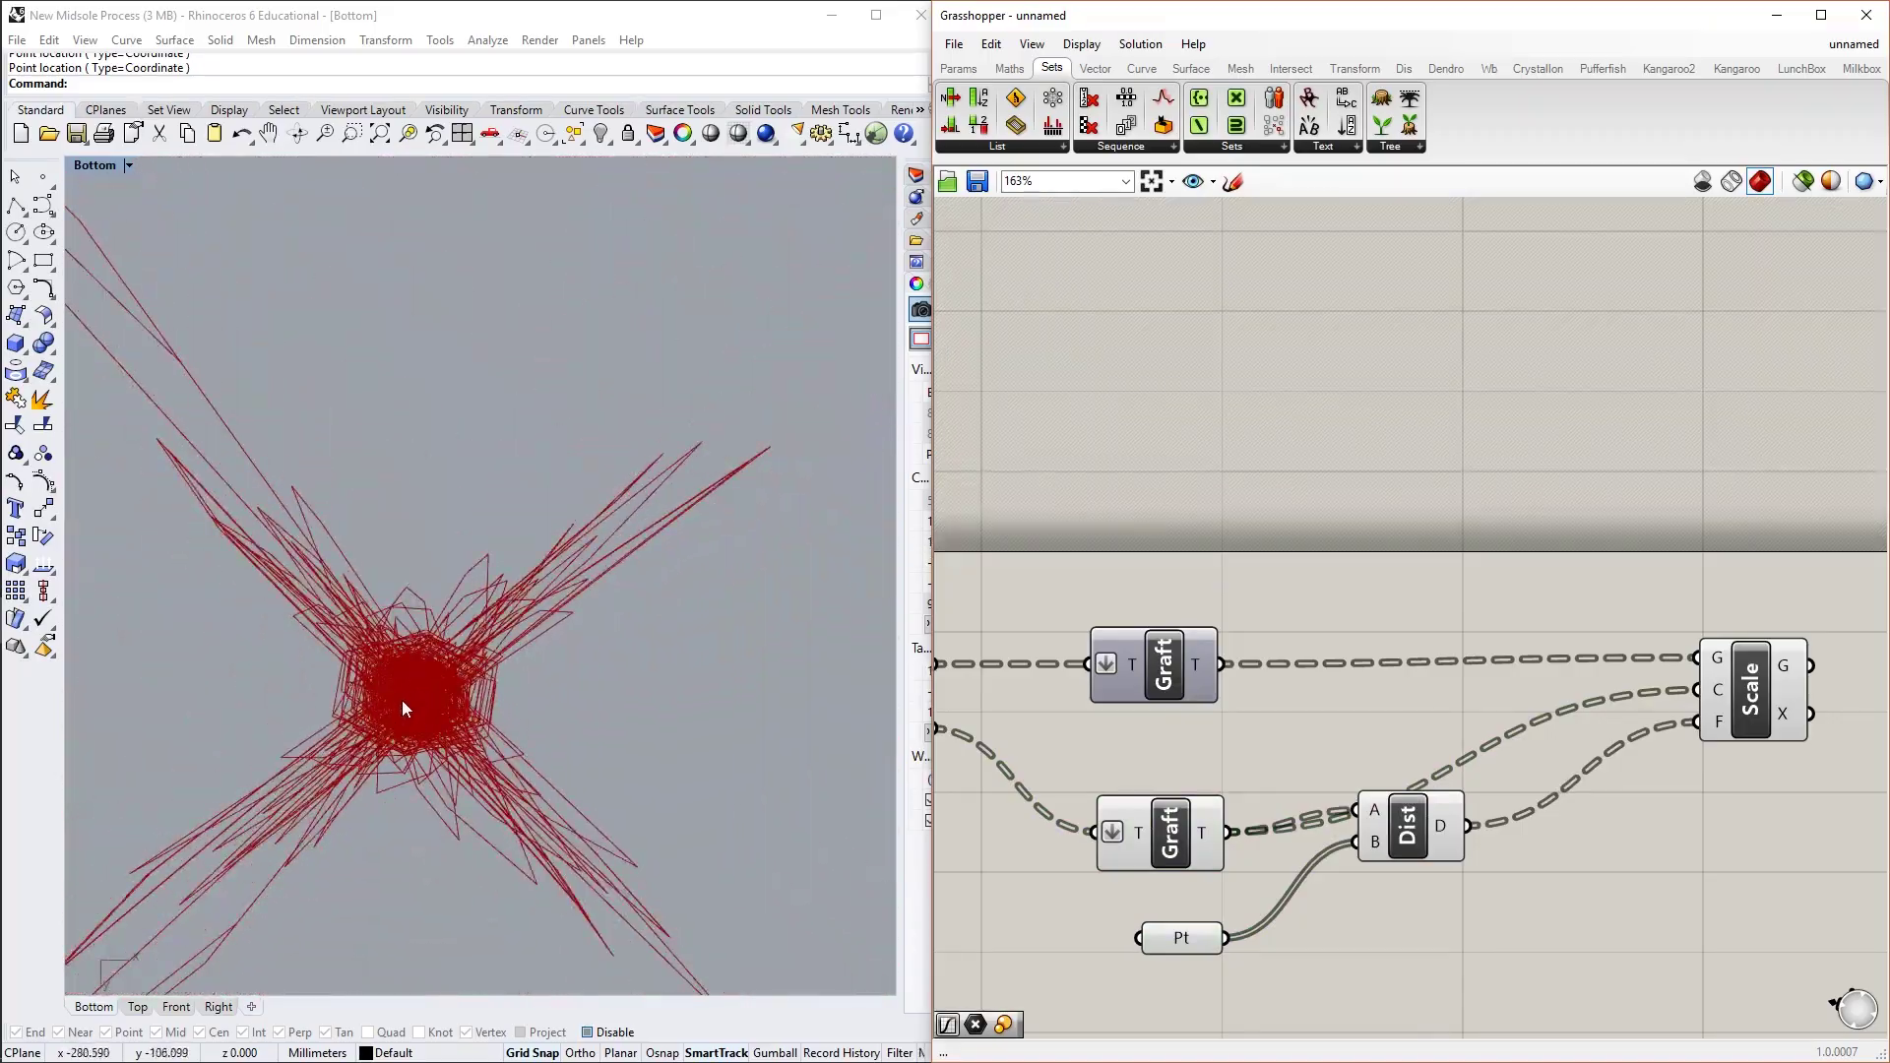
{"action": "scroll", "coordinate": [404, 697], "scroll_direction": "up", "scroll_amount": 10}
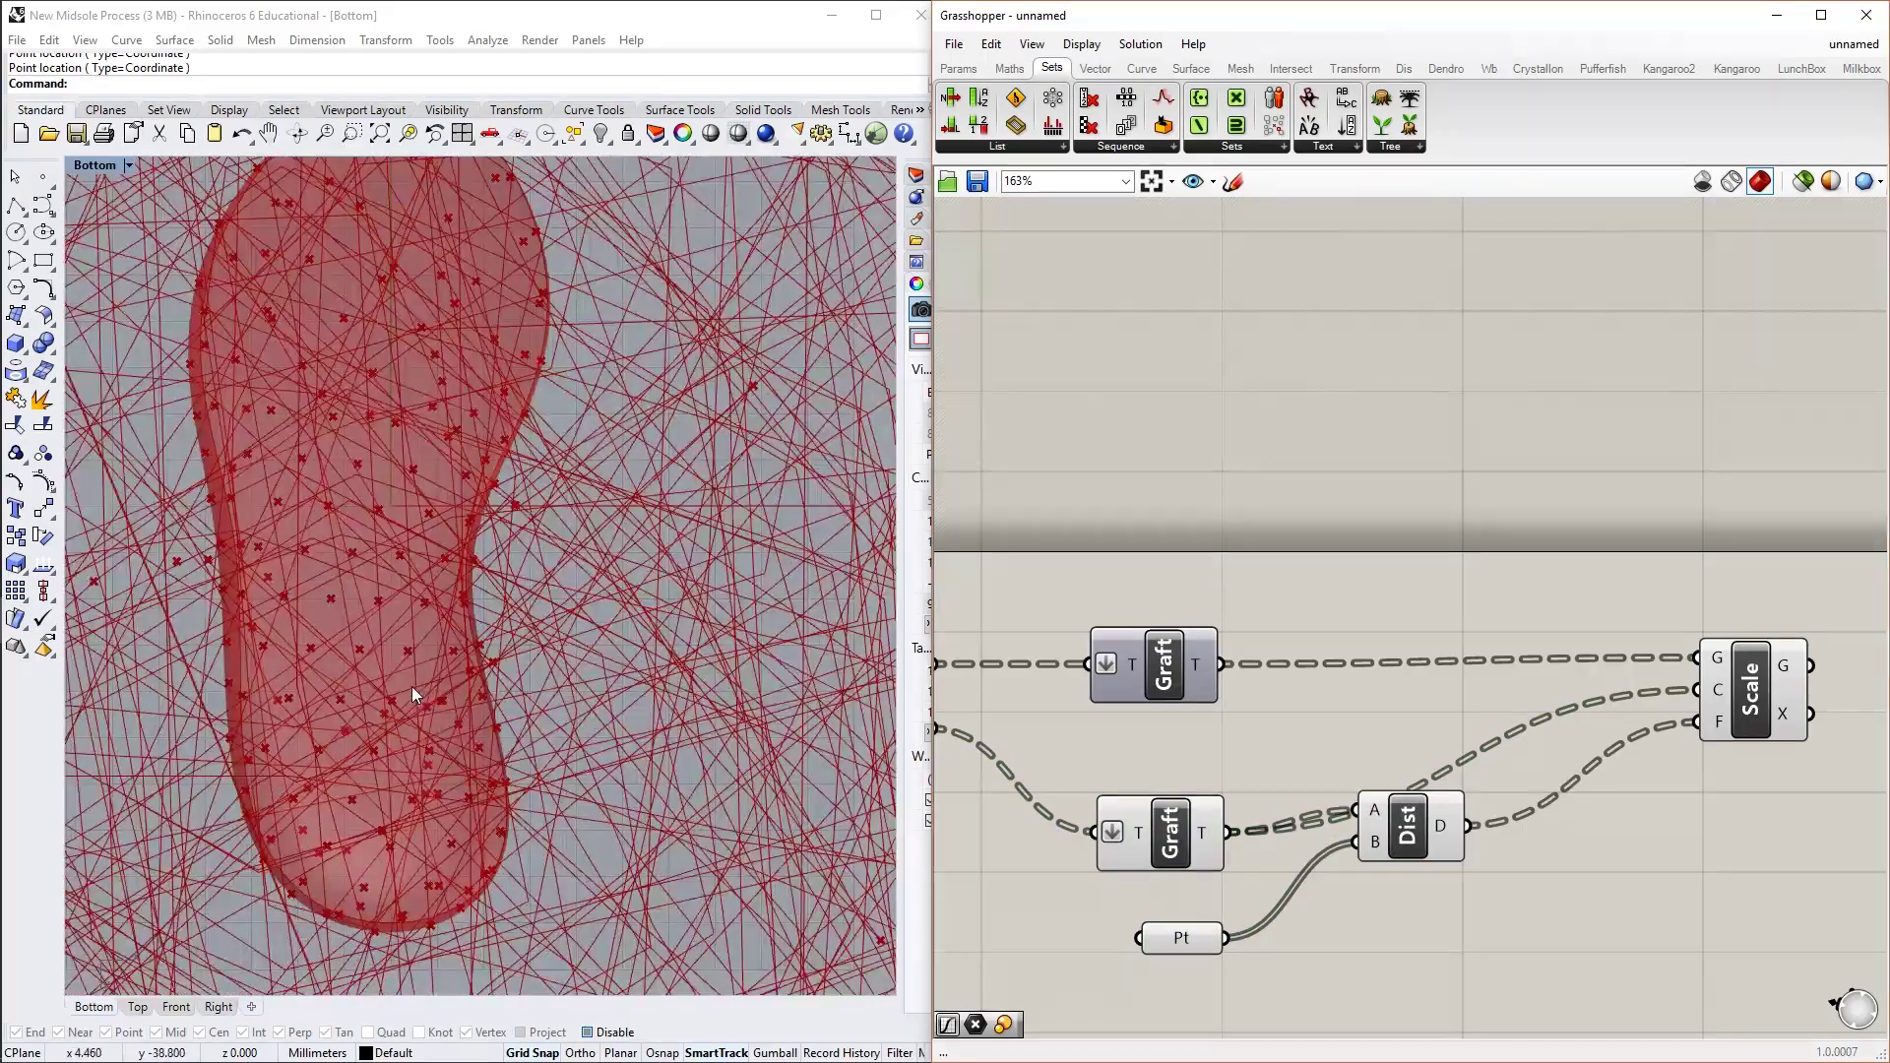
{"action": "scroll", "coordinate": [412, 687], "scroll_direction": "up", "scroll_amount": 2}
Examine the Distance component's connections alongside the distance-scaled cells around the midsole in the viewport
{"action": "mouse_move", "coordinate": [1443, 829]}
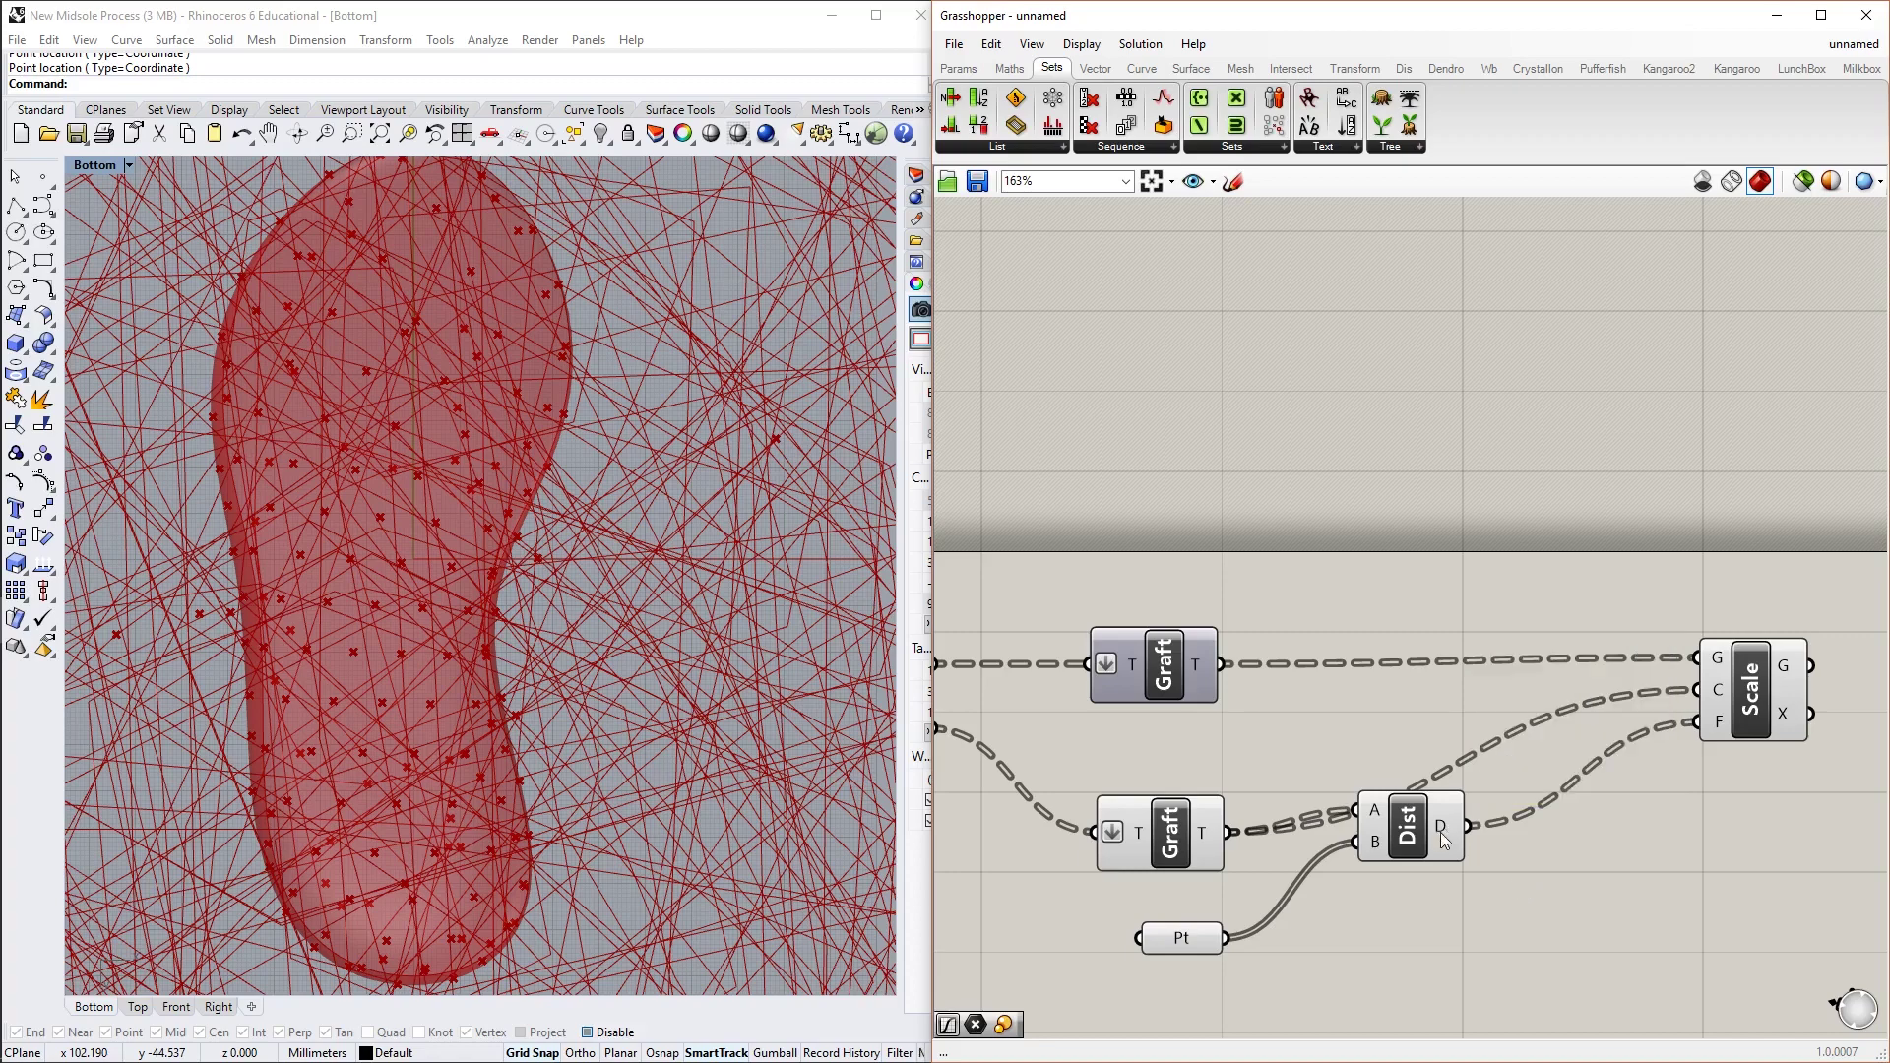
{"action": "scroll", "coordinate": [1237, 829], "scroll_direction": "down", "scroll_amount": 2}
{"action": "scroll", "coordinate": [1280, 827], "scroll_direction": "up", "scroll_amount": 4}
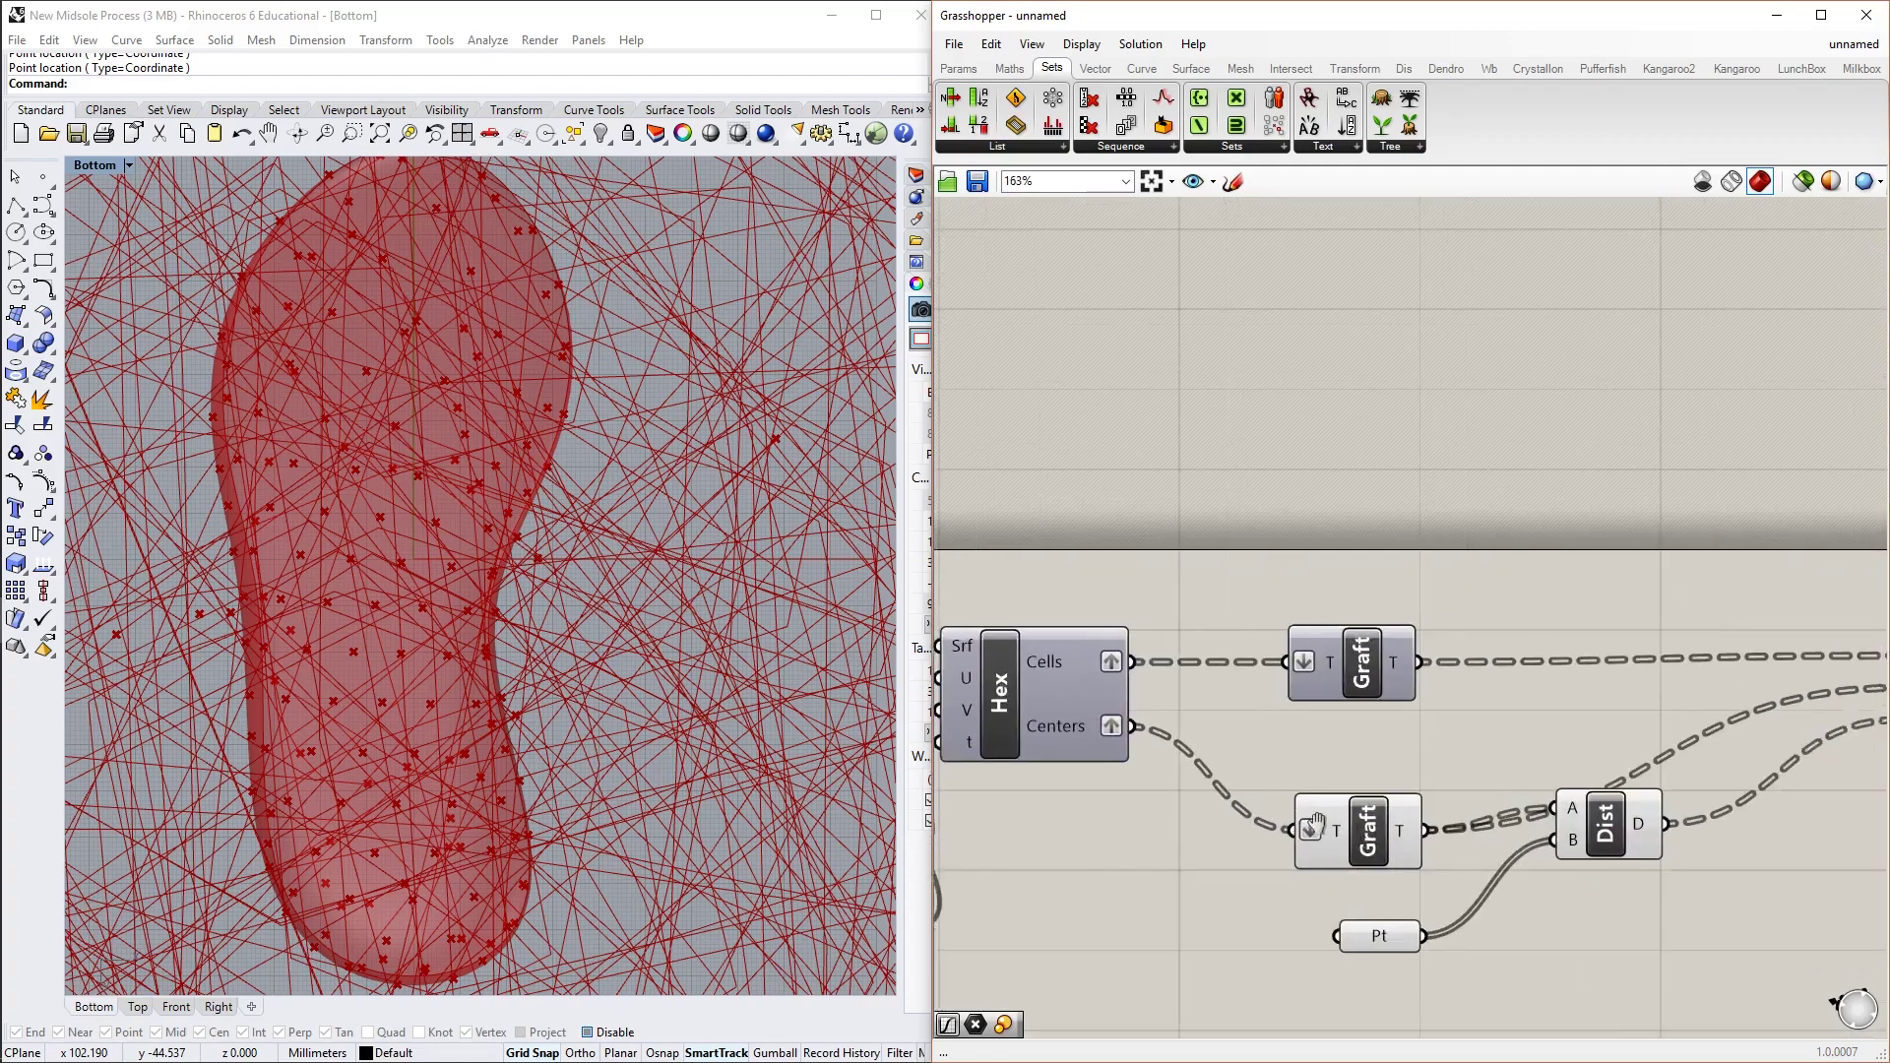
{"action": "right_click_drag", "start_coordinate": [1291, 825], "coordinate": [1219, 799]}
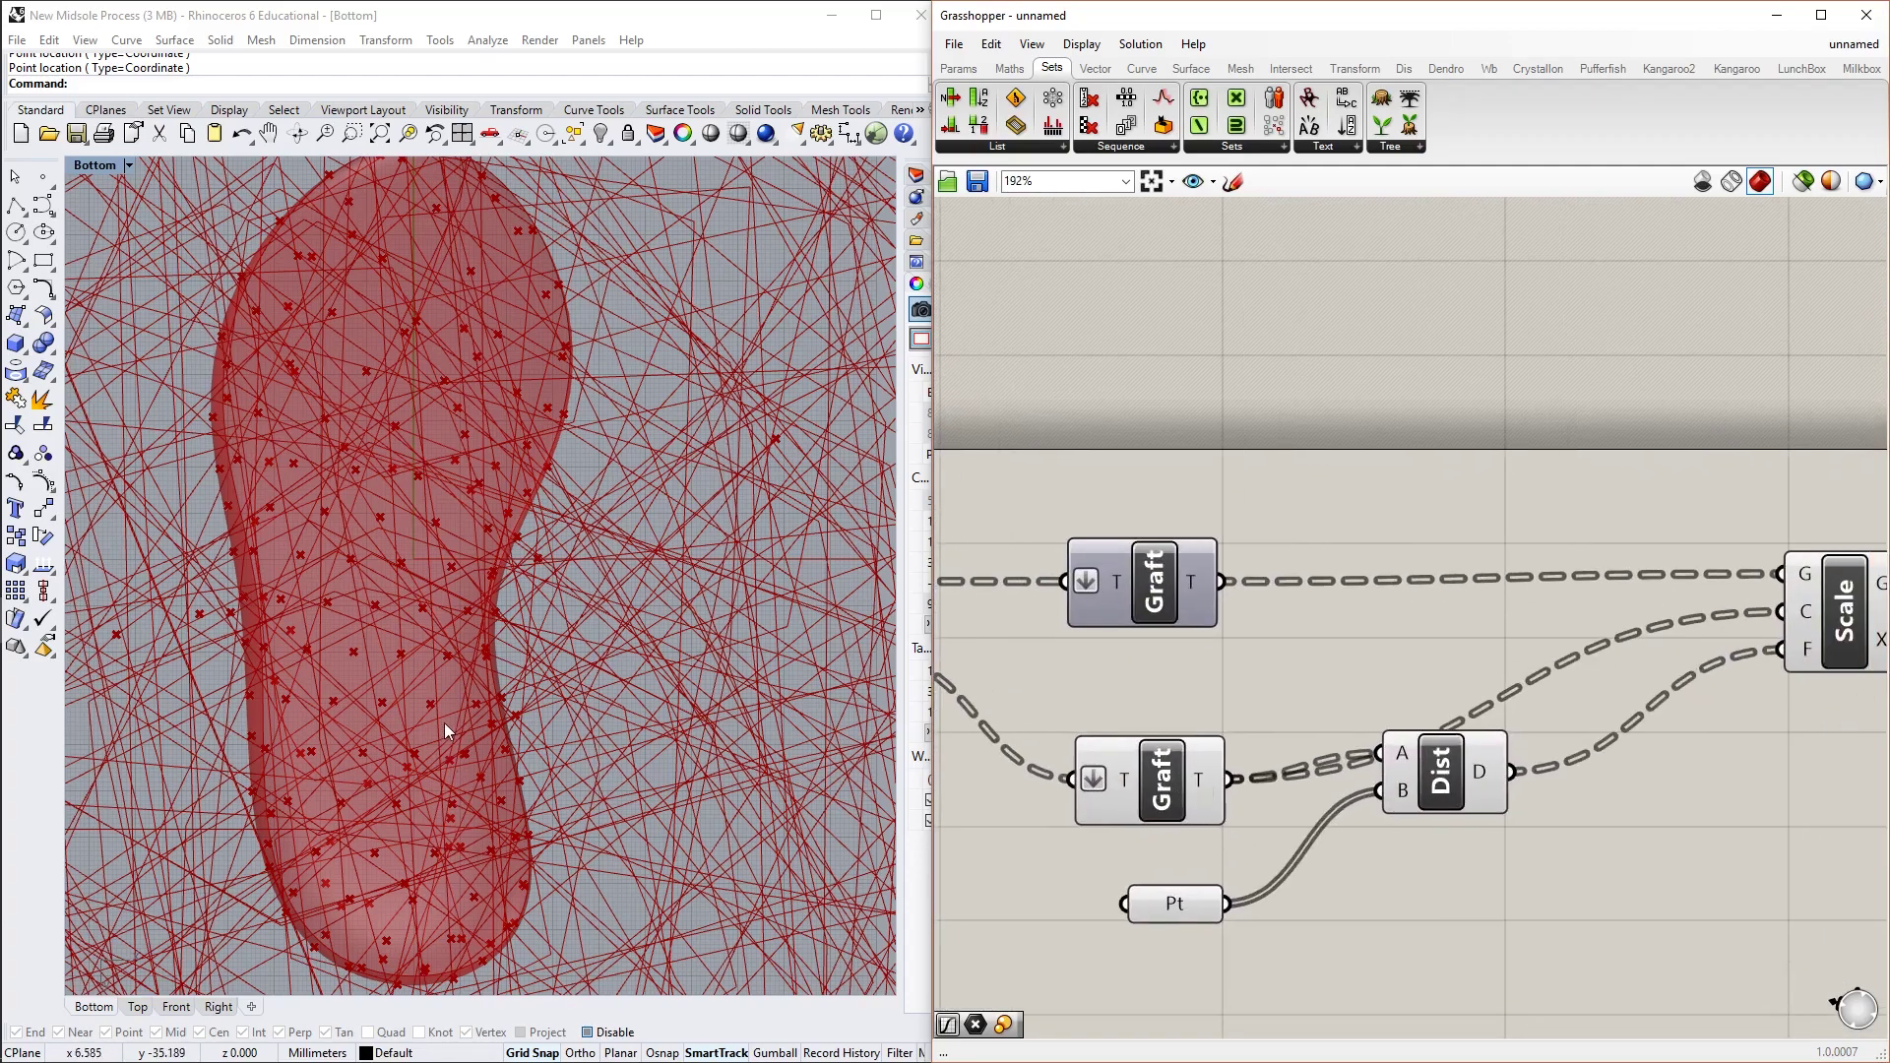
{"action": "scroll", "coordinate": [445, 728], "scroll_direction": "down", "scroll_amount": 2}
{"action": "right_click_drag", "start_coordinate": [415, 864], "coordinate": [449, 938]}
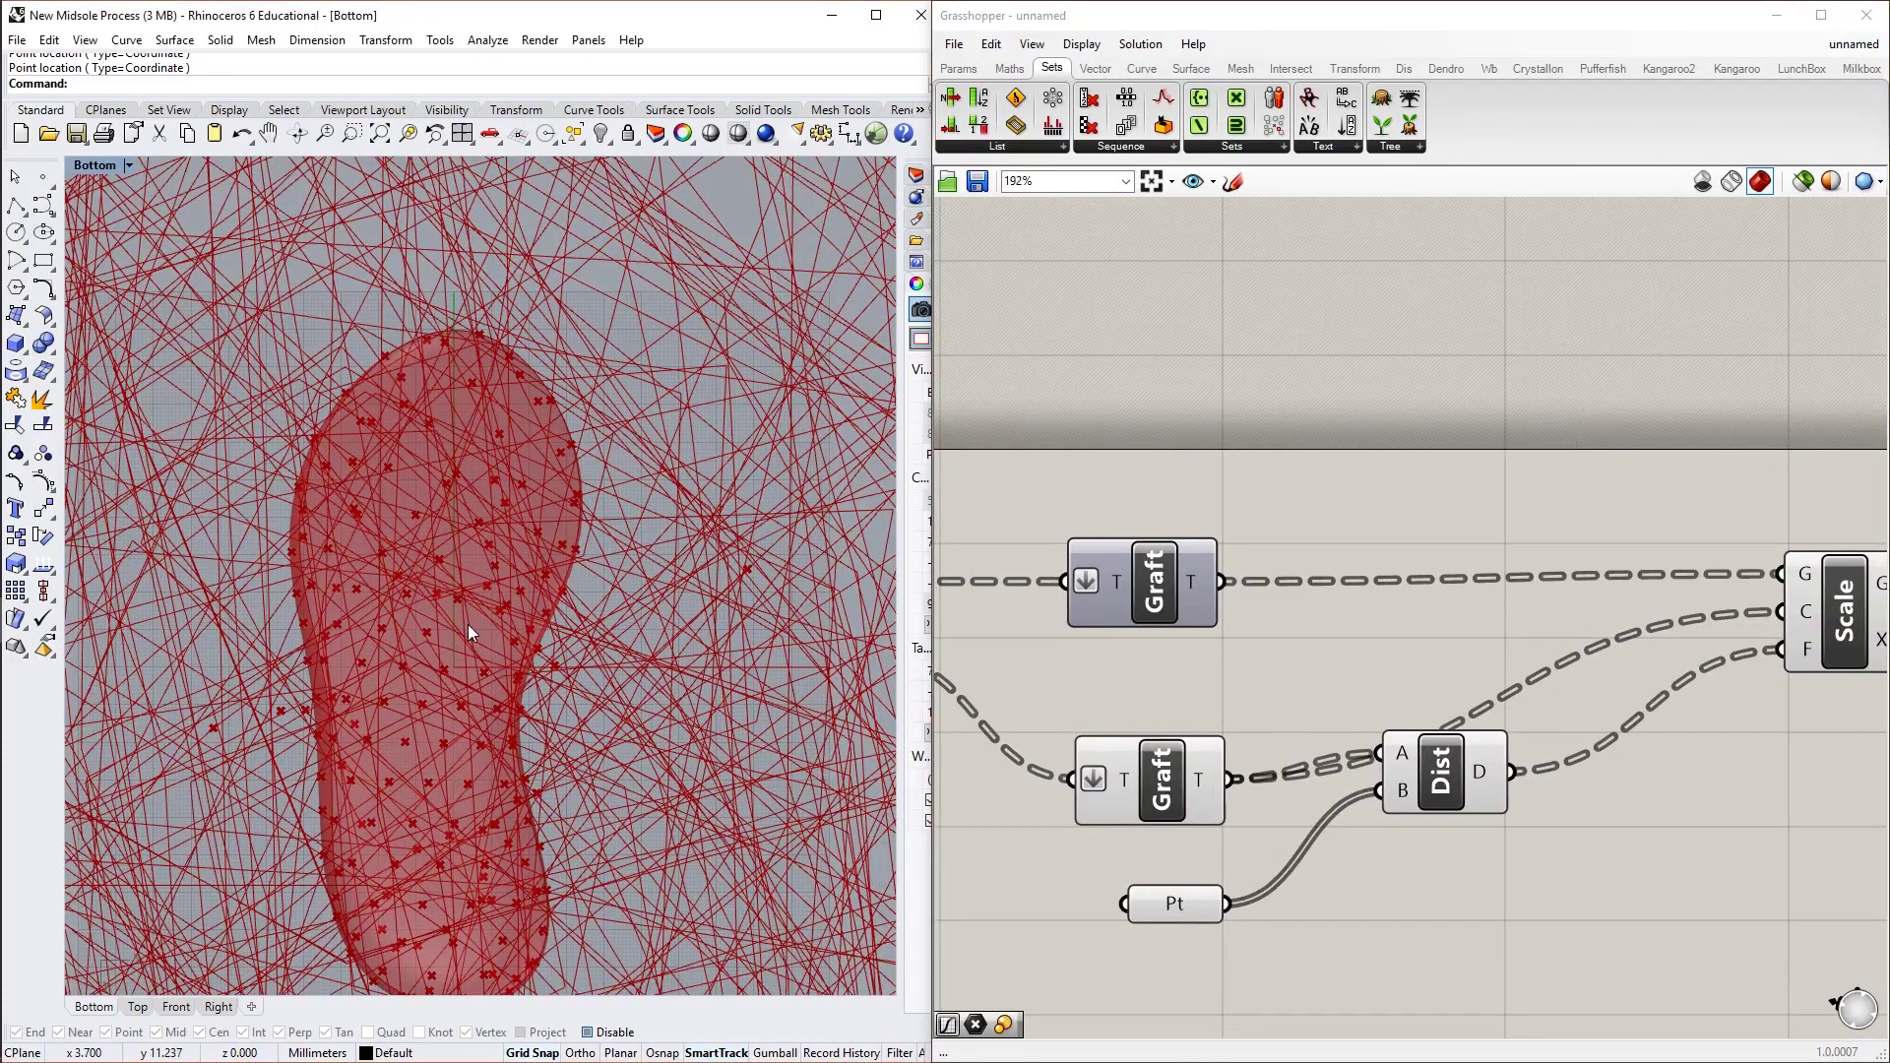
Undo the wire between the Distance output and the Scale component's Factor input
{"action": "scroll", "coordinate": [1686, 892], "scroll_direction": "down", "scroll_amount": 2}
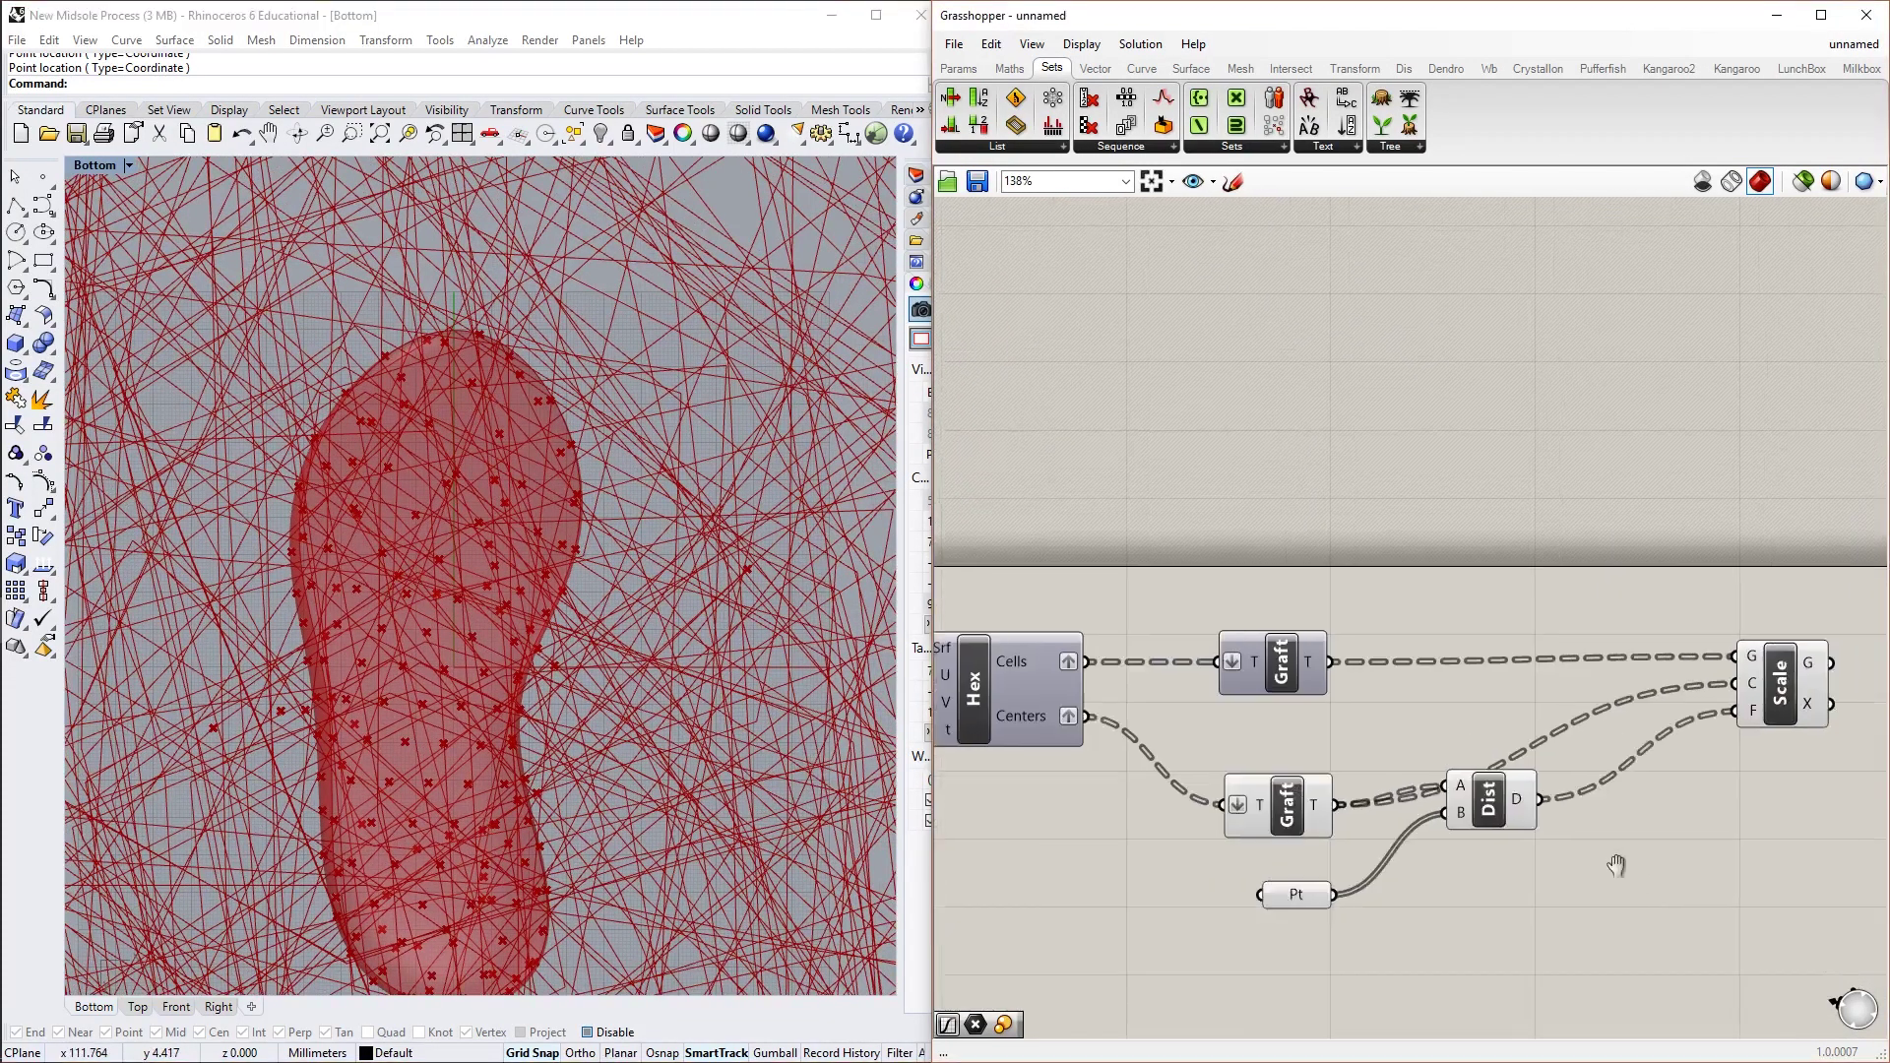
{"action": "key", "text": "ctrl+z"}
{"action": "scroll", "coordinate": [1679, 717], "scroll_direction": "down", "scroll_amount": 1}
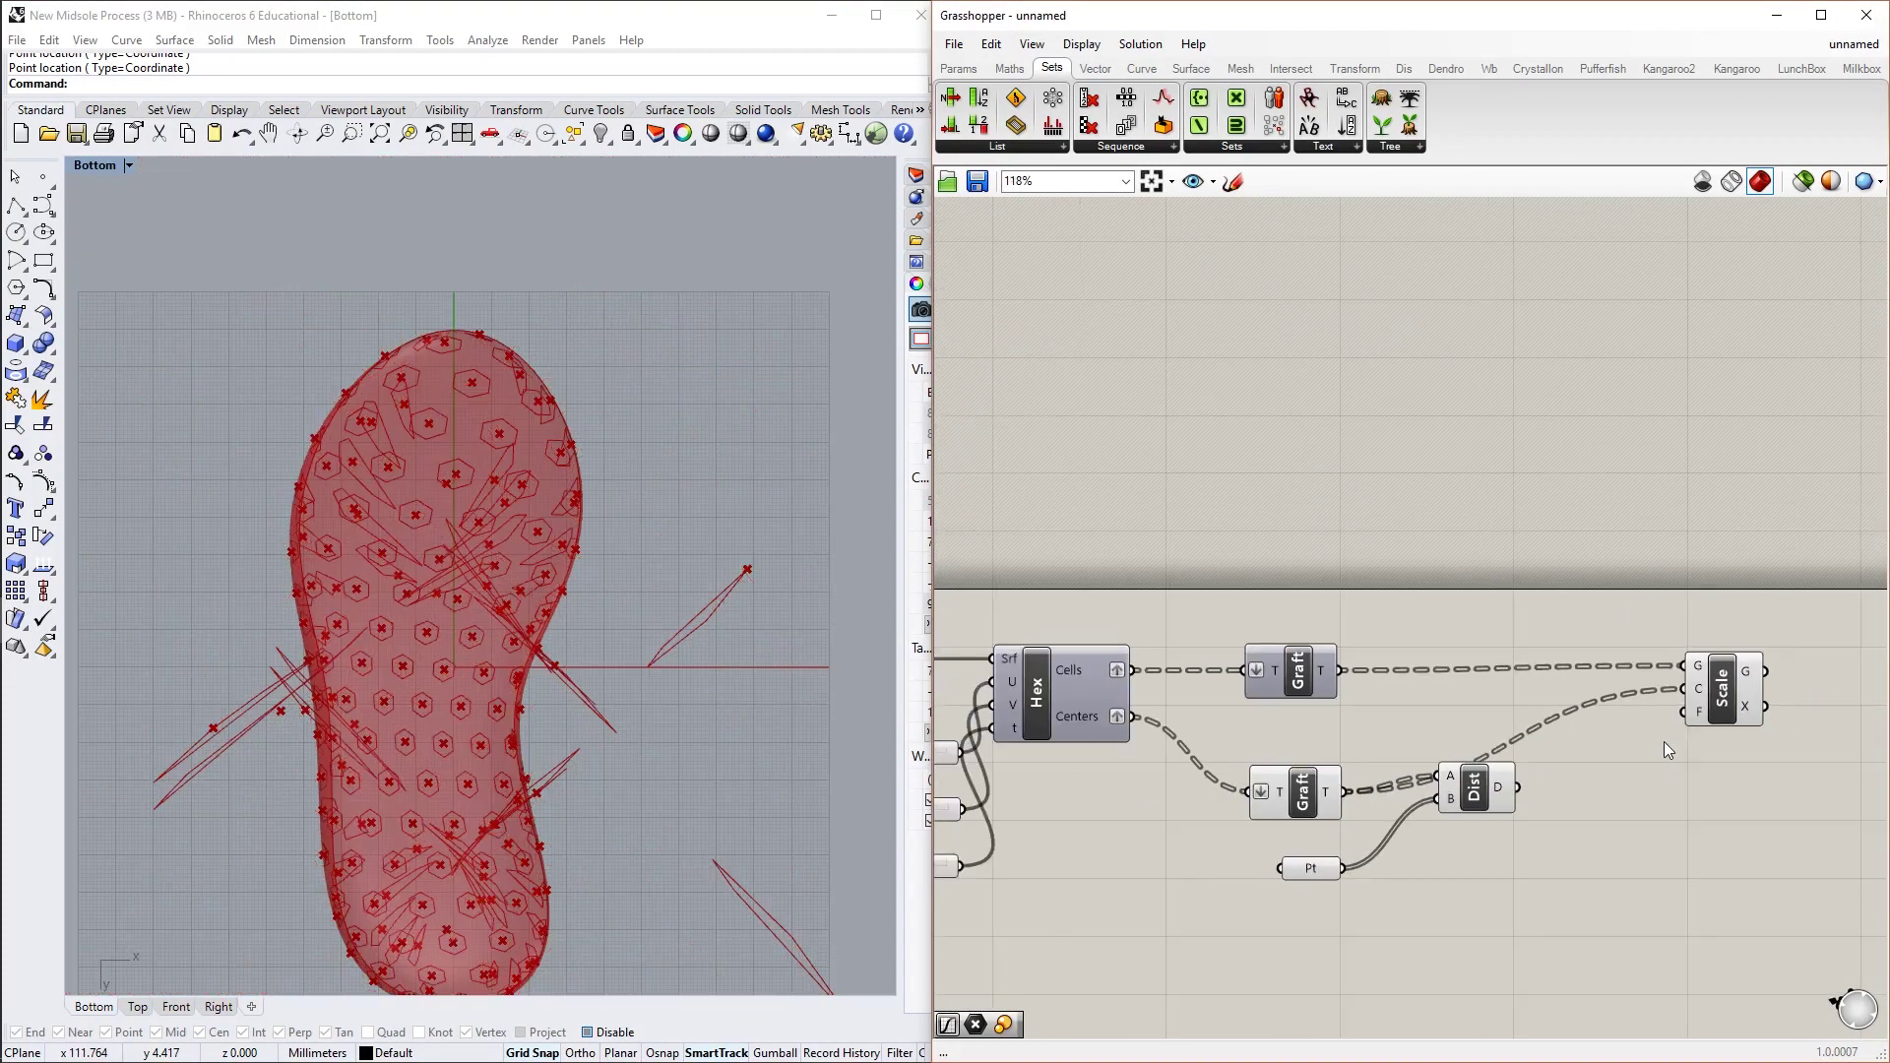
Add a Graph Mapper to the canvas below and beside the Distance component
{"action": "right_click_drag", "start_coordinate": [1632, 783], "coordinate": [1560, 677]}
{"action": "scroll", "coordinate": [1598, 722], "scroll_direction": "up", "scroll_amount": 1}
{"action": "double_click", "coordinate": [1562, 767]}
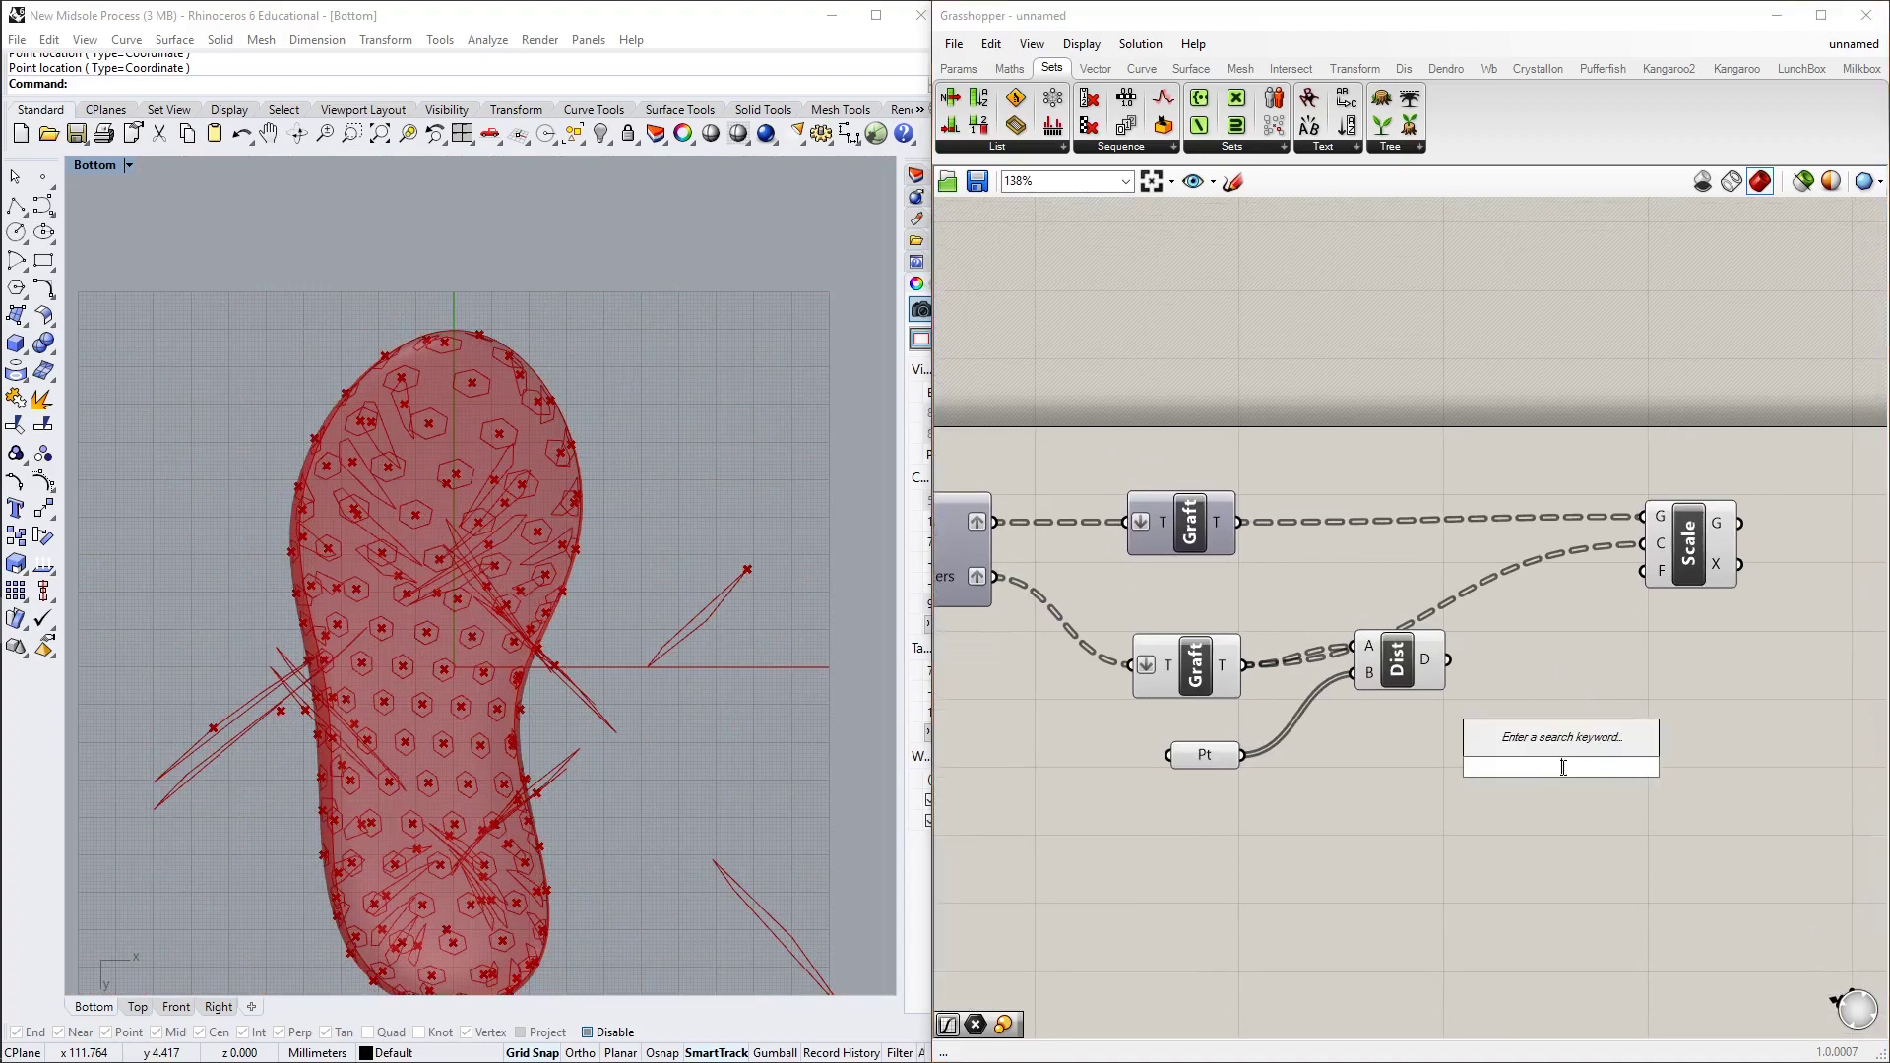
{"action": "type", "text": "graph"}
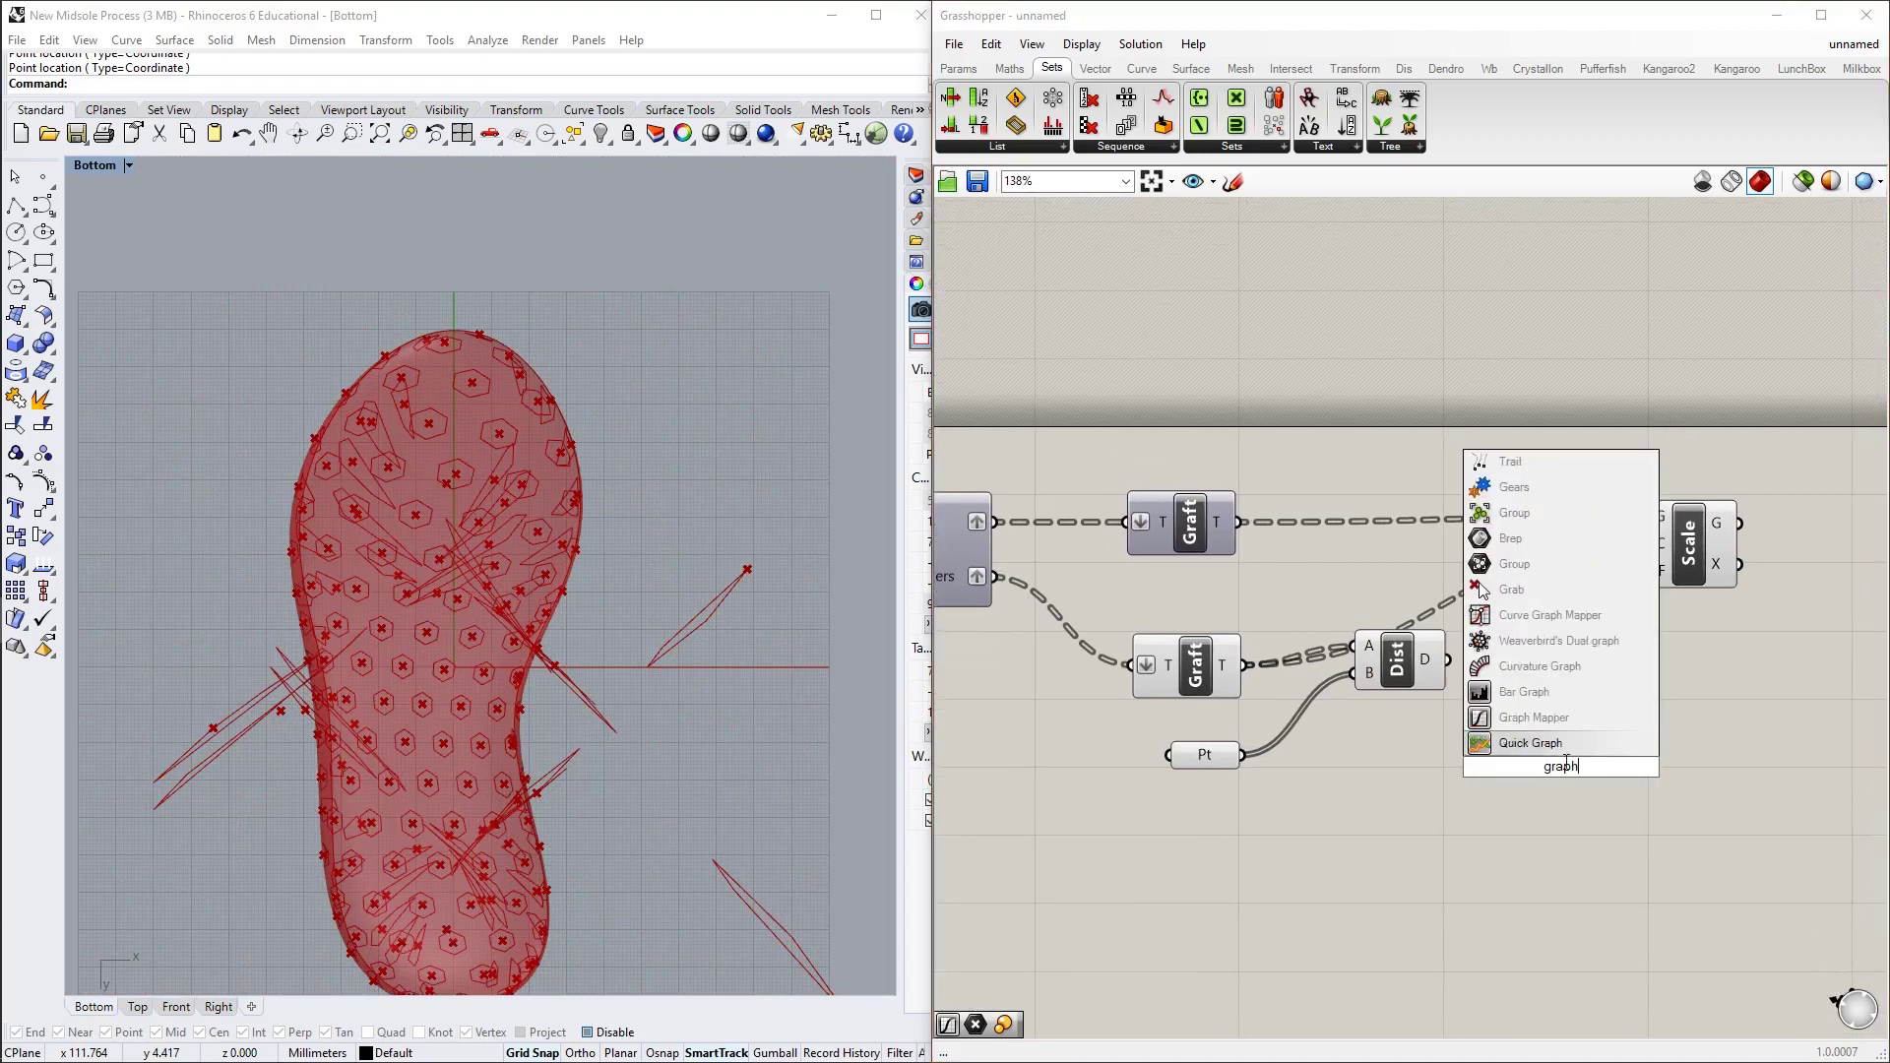
{"action": "key", "text": "Return"}
{"action": "mouse_move", "coordinate": [1533, 756]}
{"action": "left_mouse_down"}
{"action": "mouse_move", "coordinate": [1598, 760]}
{"action": "mouse_move", "coordinate": [1534, 789]}
{"action": "left_mouse_up"}
{"action": "scroll", "coordinate": [1532, 790], "scroll_direction": "up", "scroll_amount": 2}
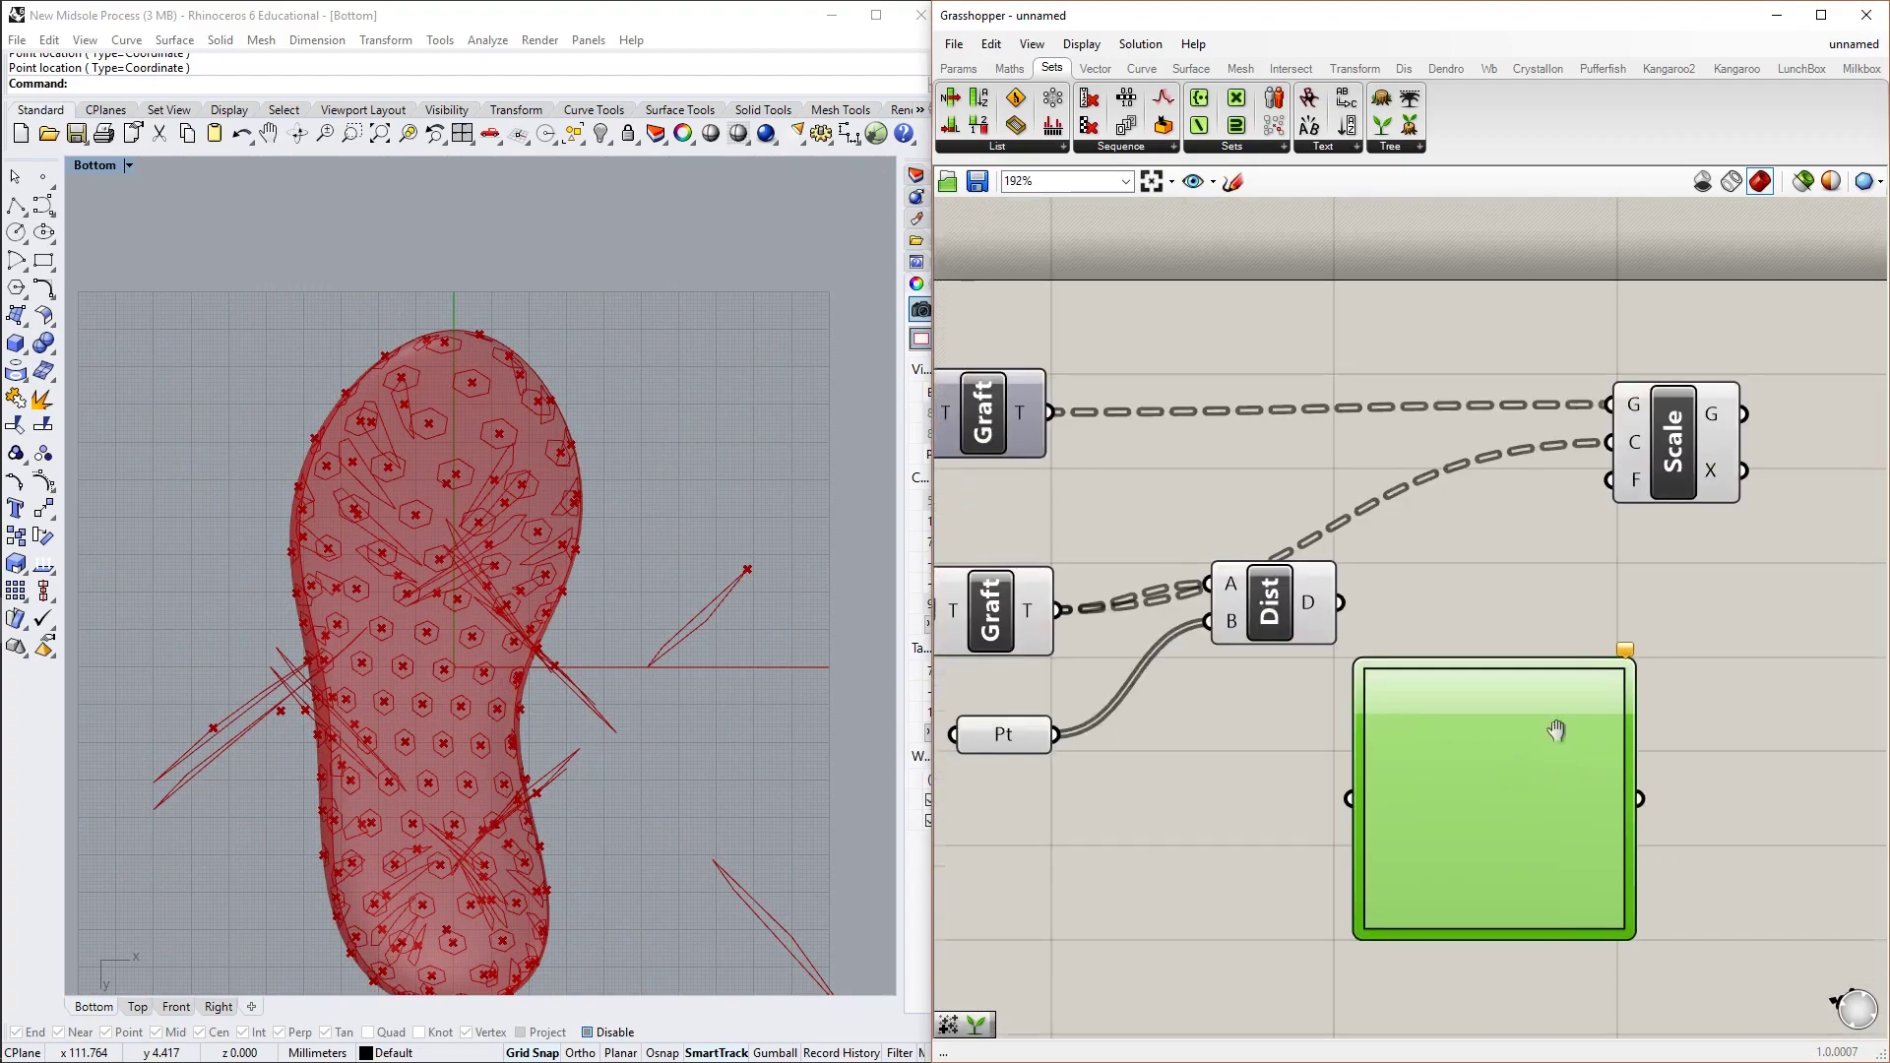
{"action": "right_click_drag", "start_coordinate": [1556, 731], "coordinate": [1555, 698]}
{"action": "left_click", "coordinate": [1694, 730]}
Set the Graph Mapper's graph type to Gaussian
{"action": "left_click", "coordinate": [1501, 789]}
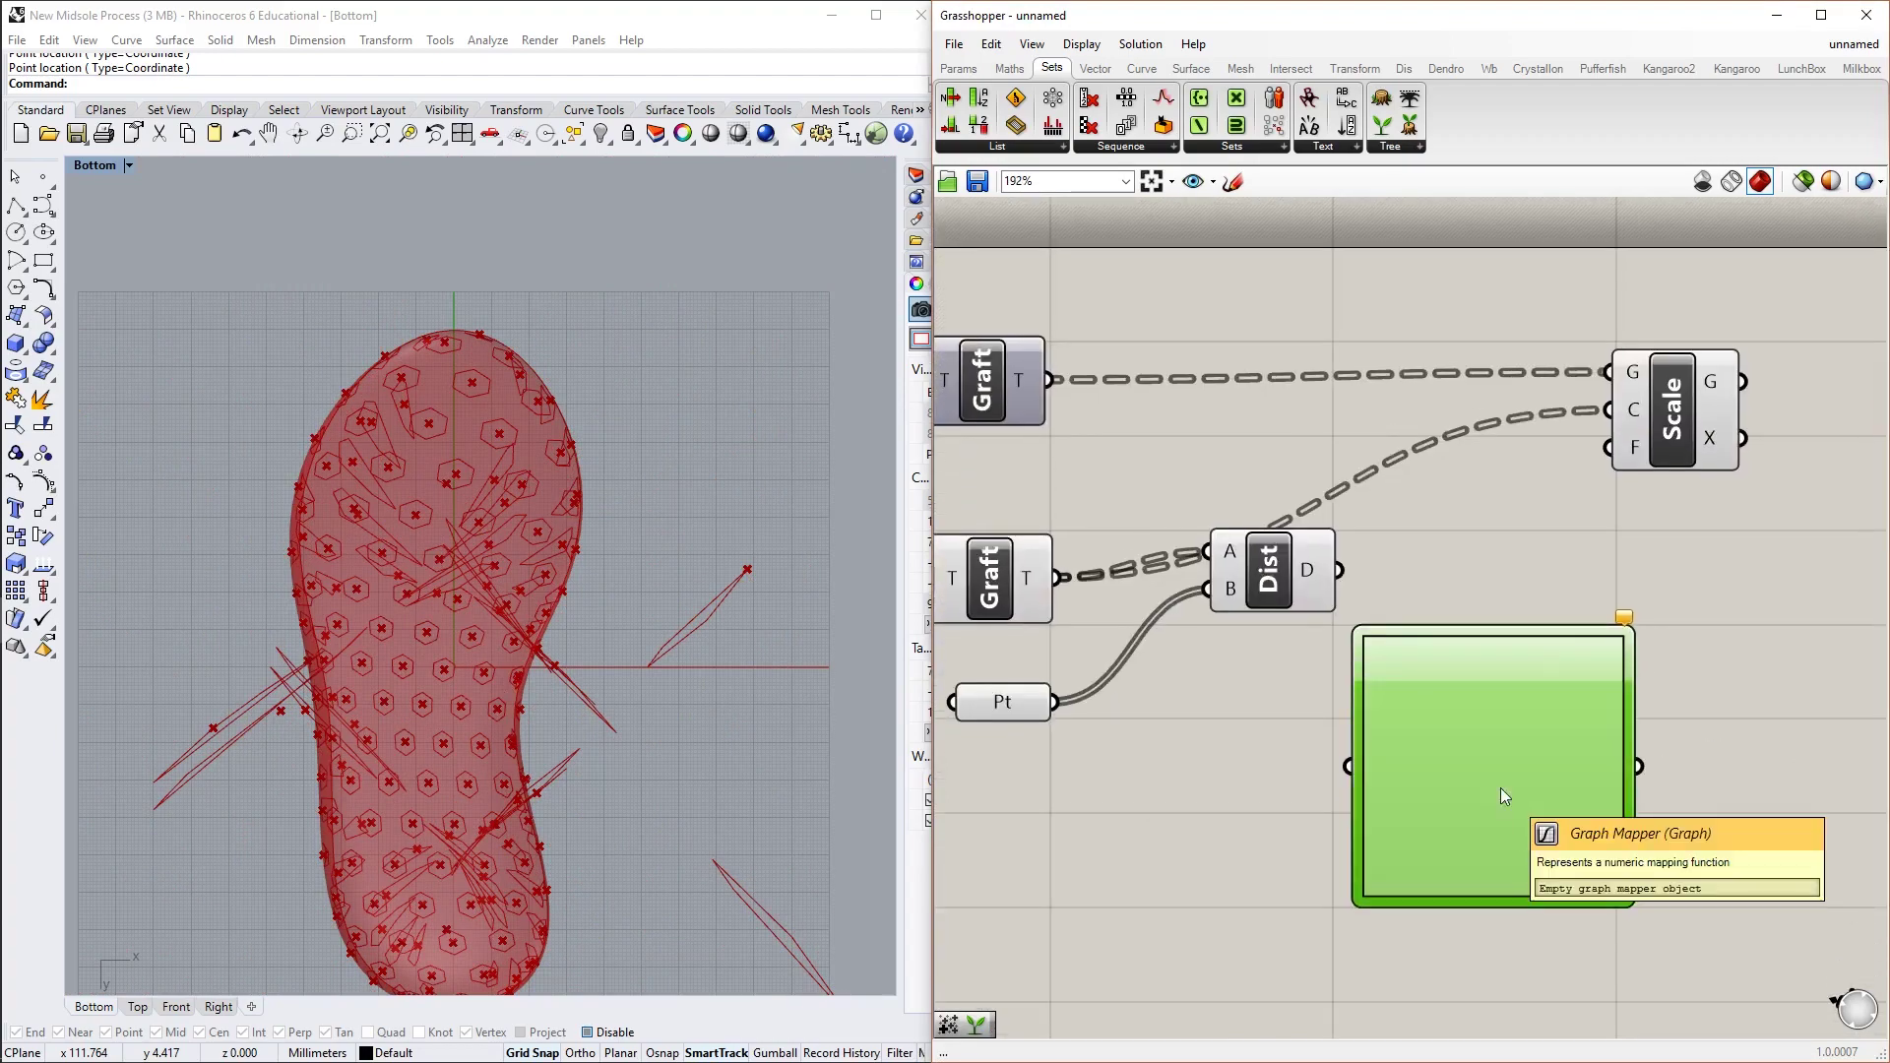
{"action": "right_click", "coordinate": [1500, 790]}
{"action": "mouse_move", "coordinate": [1585, 1021]}
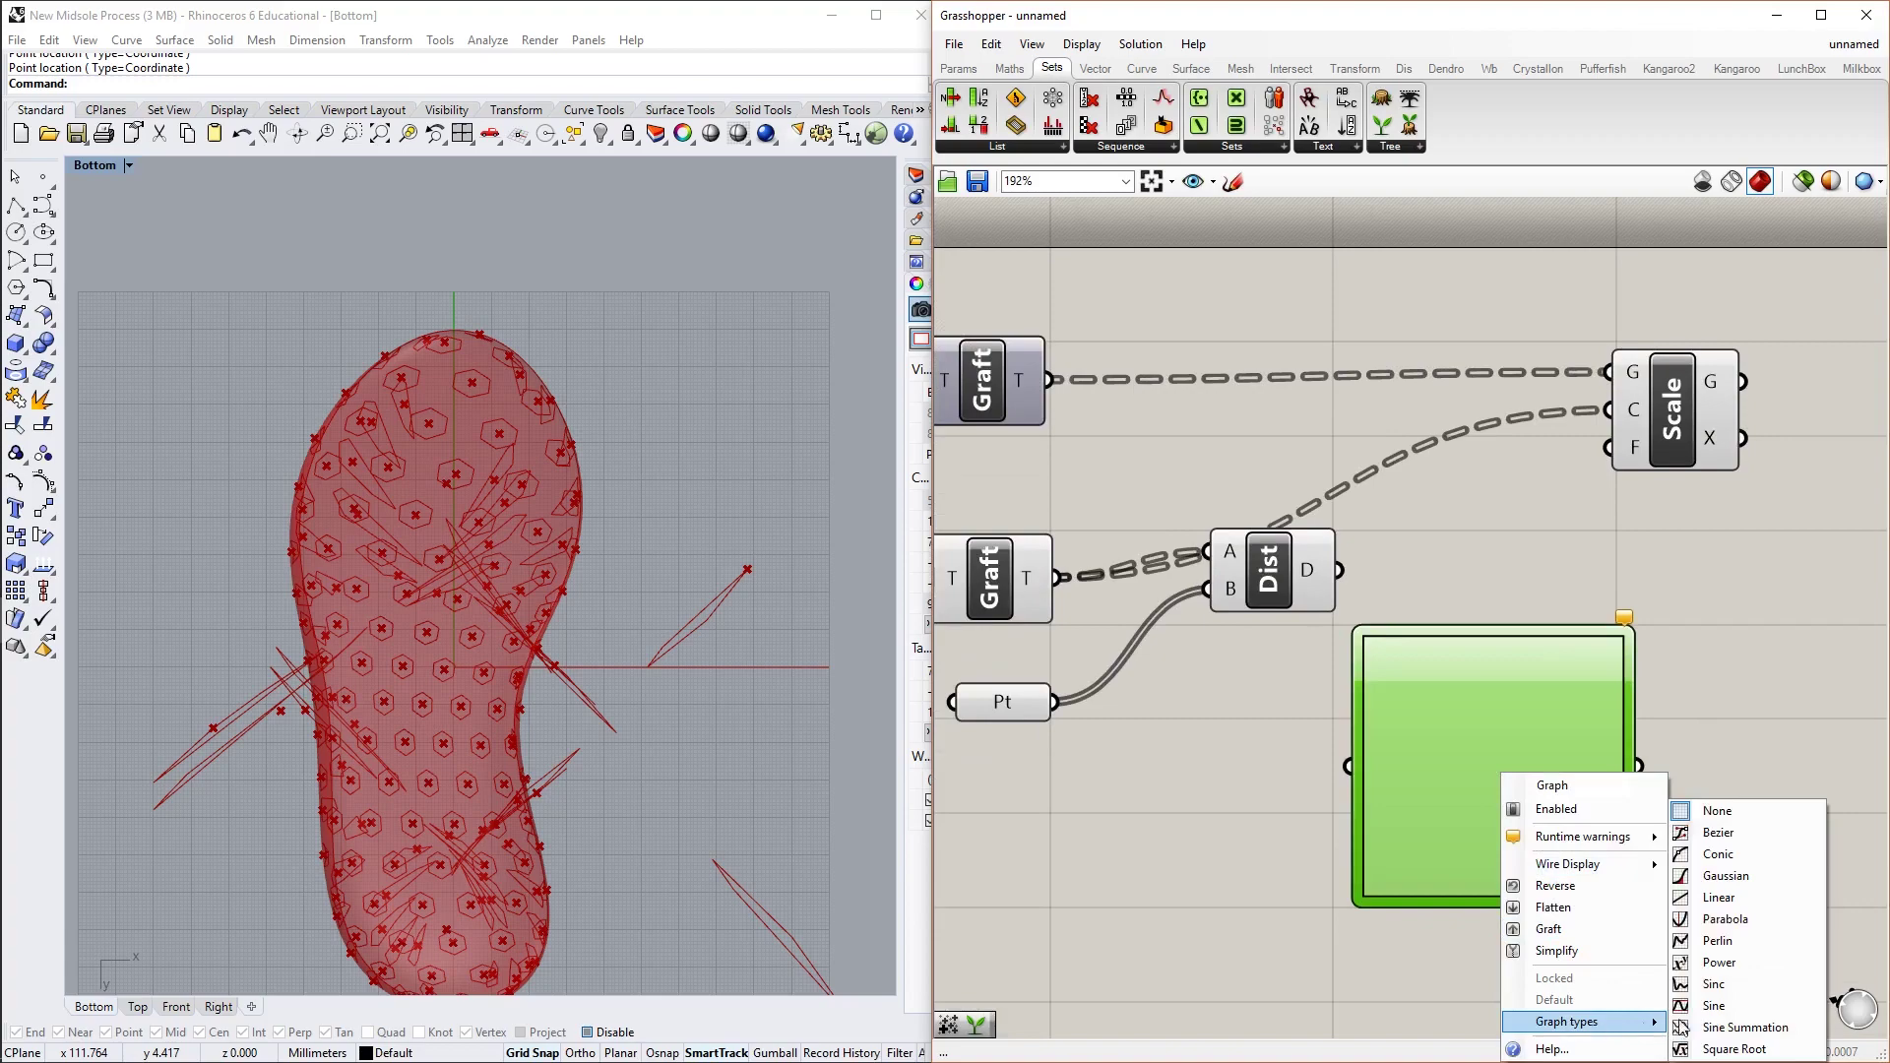
{"action": "left_click", "coordinate": [1727, 876]}
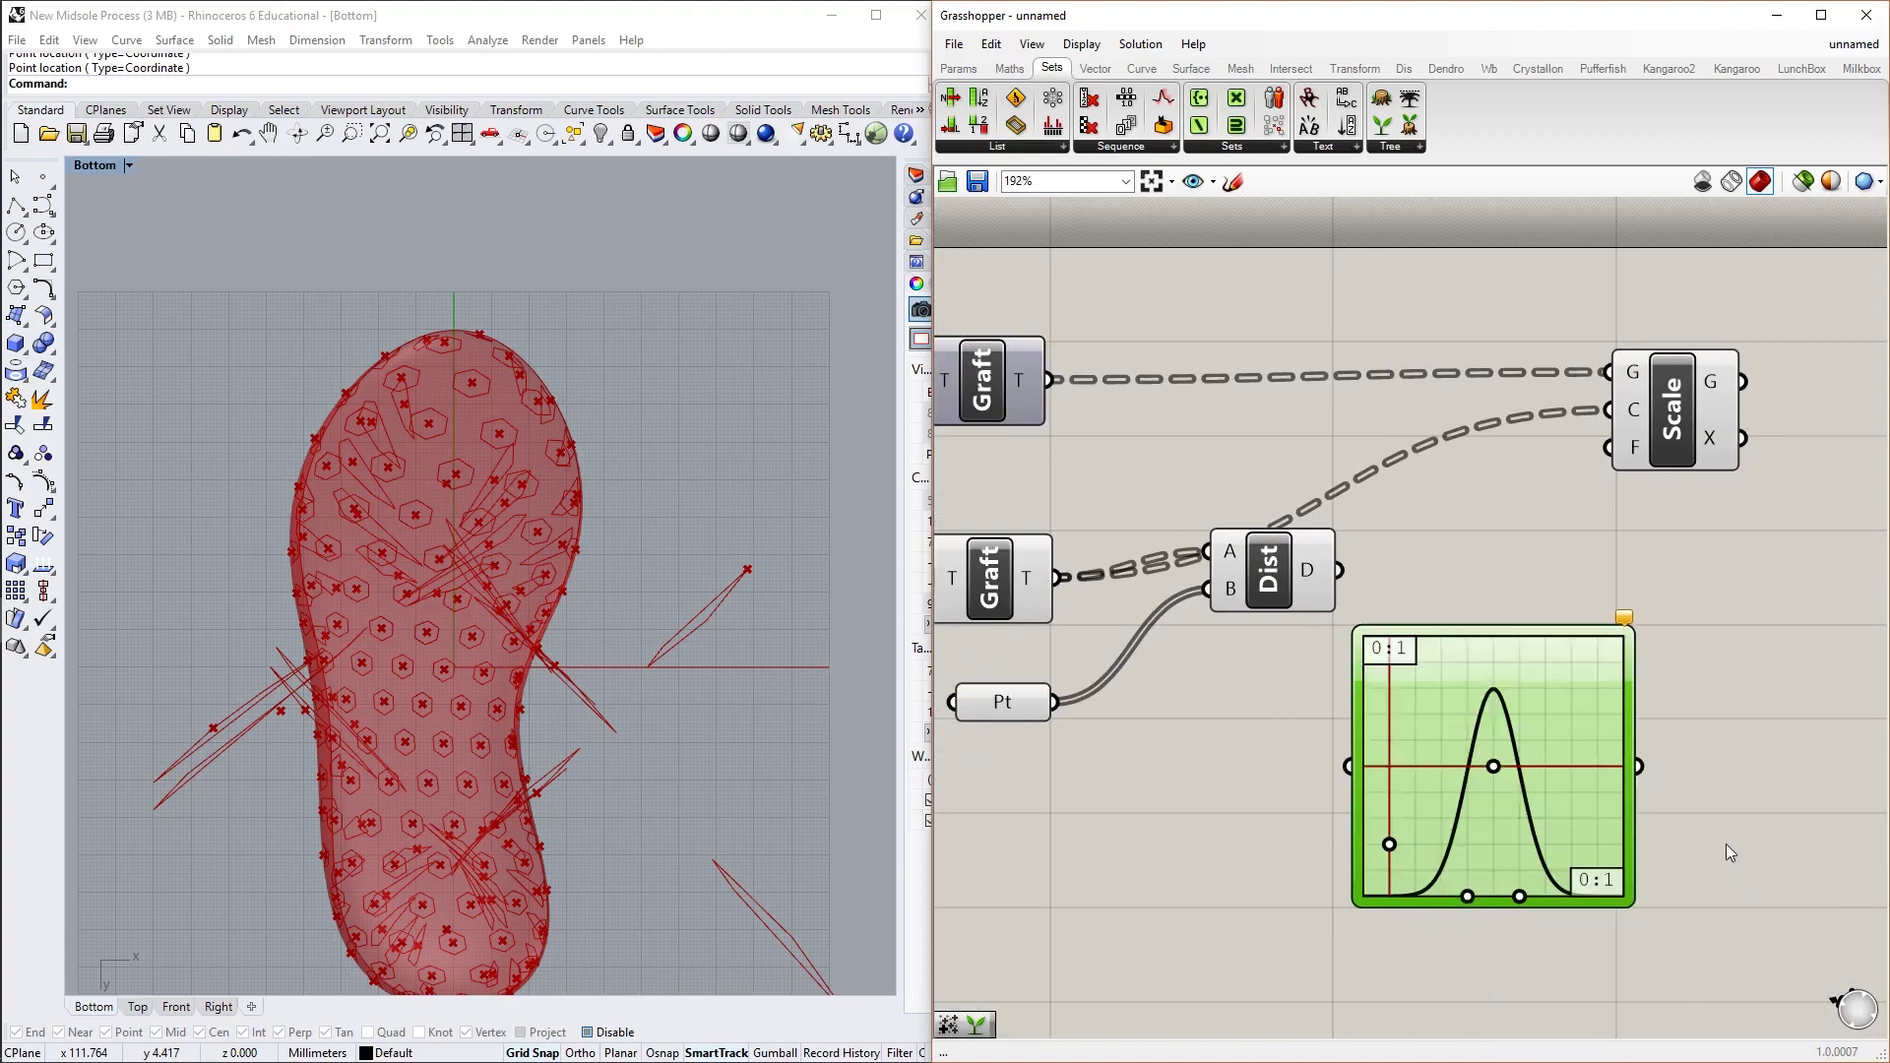
{"action": "left_click", "coordinate": [1726, 845]}
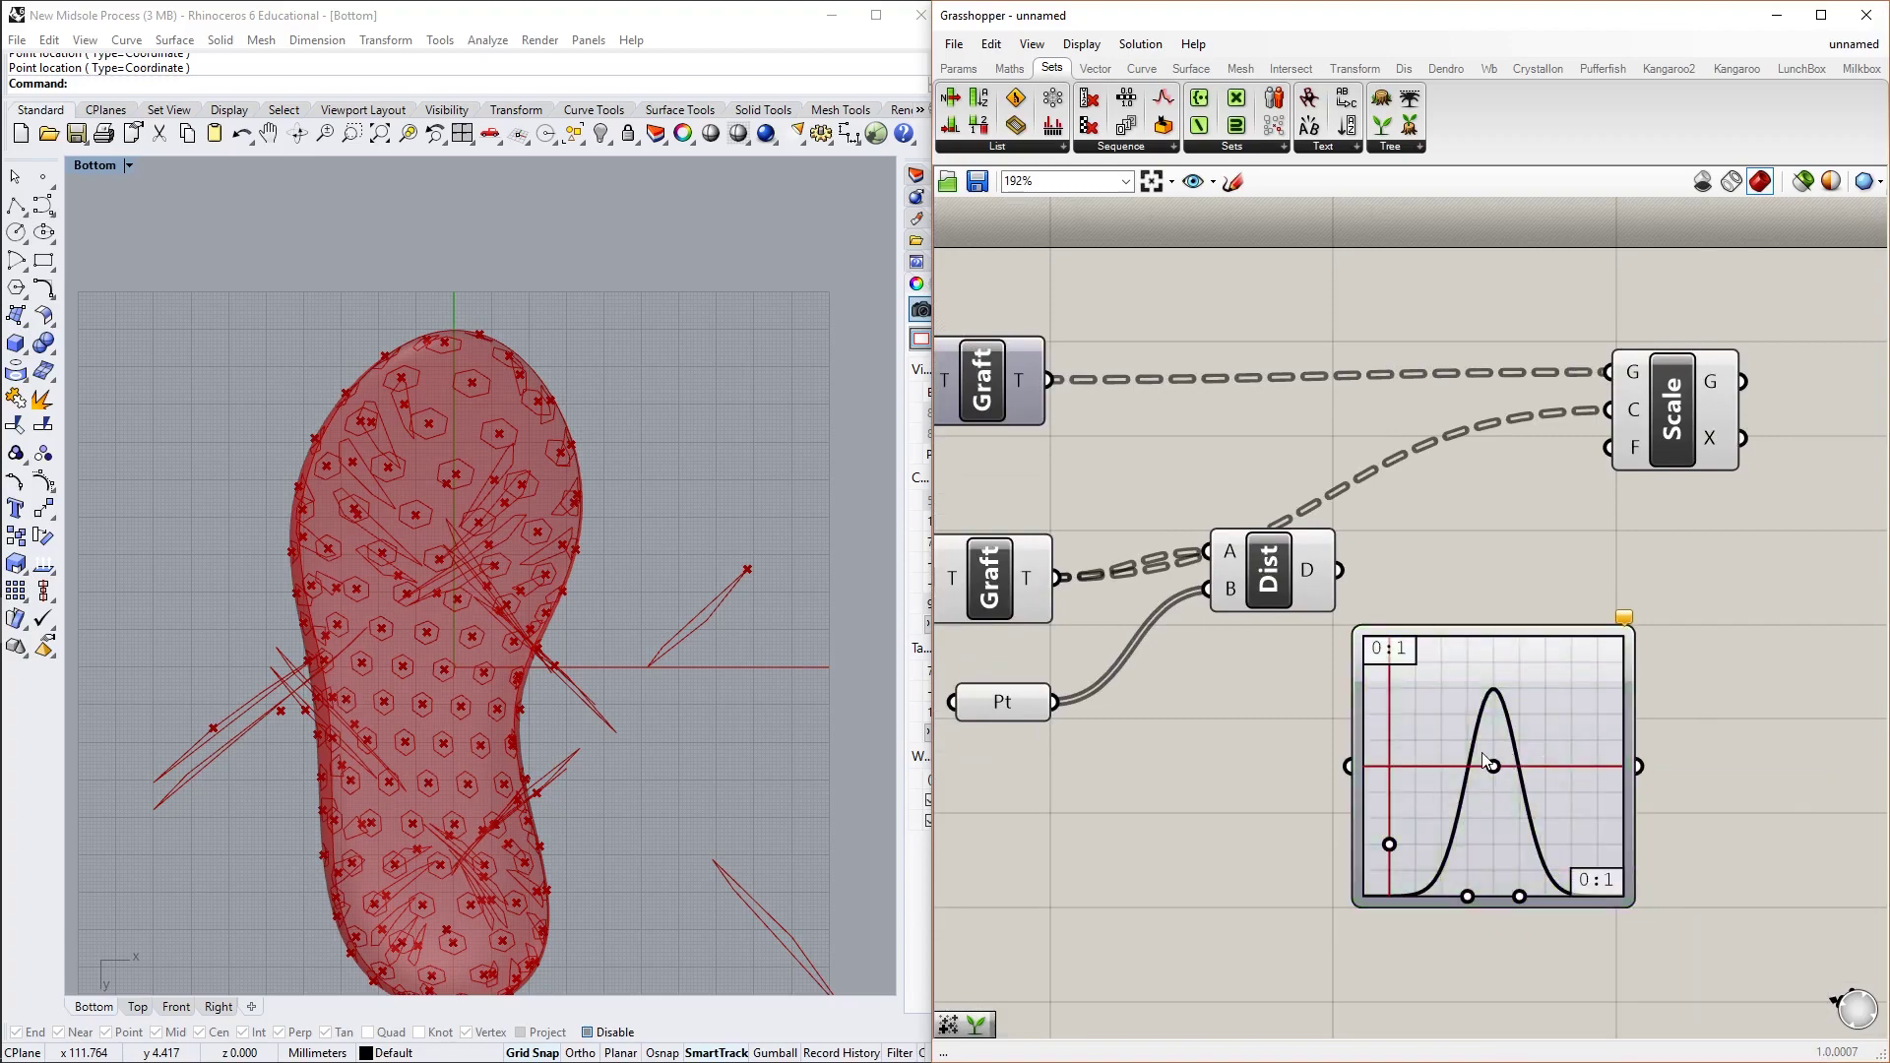
Wire the Distance component's output into the Graph Mapper's input
{"action": "scroll", "coordinate": [1491, 760], "scroll_direction": "up", "scroll_amount": 3}
{"action": "scroll", "coordinate": [1413, 704], "scroll_direction": "up", "scroll_amount": 1}
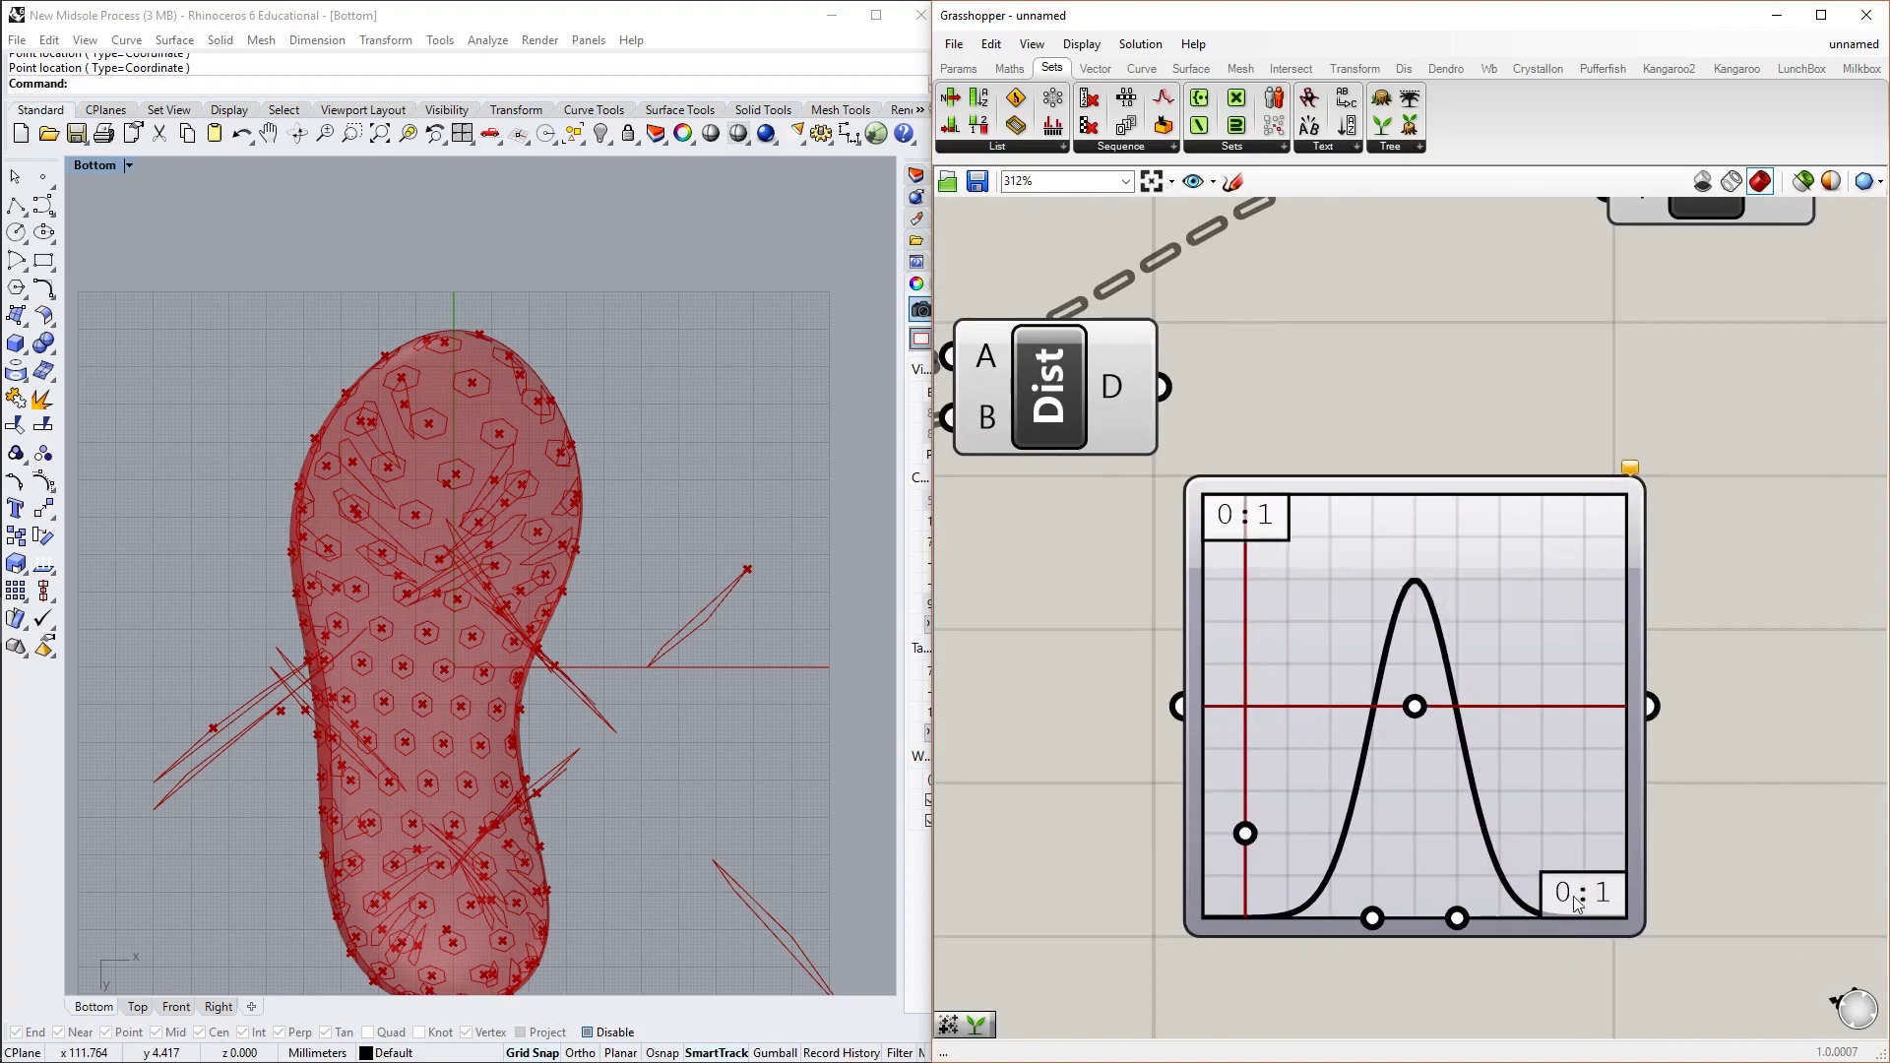
{"action": "scroll", "coordinate": [1466, 823], "scroll_direction": "down", "scroll_amount": 2}
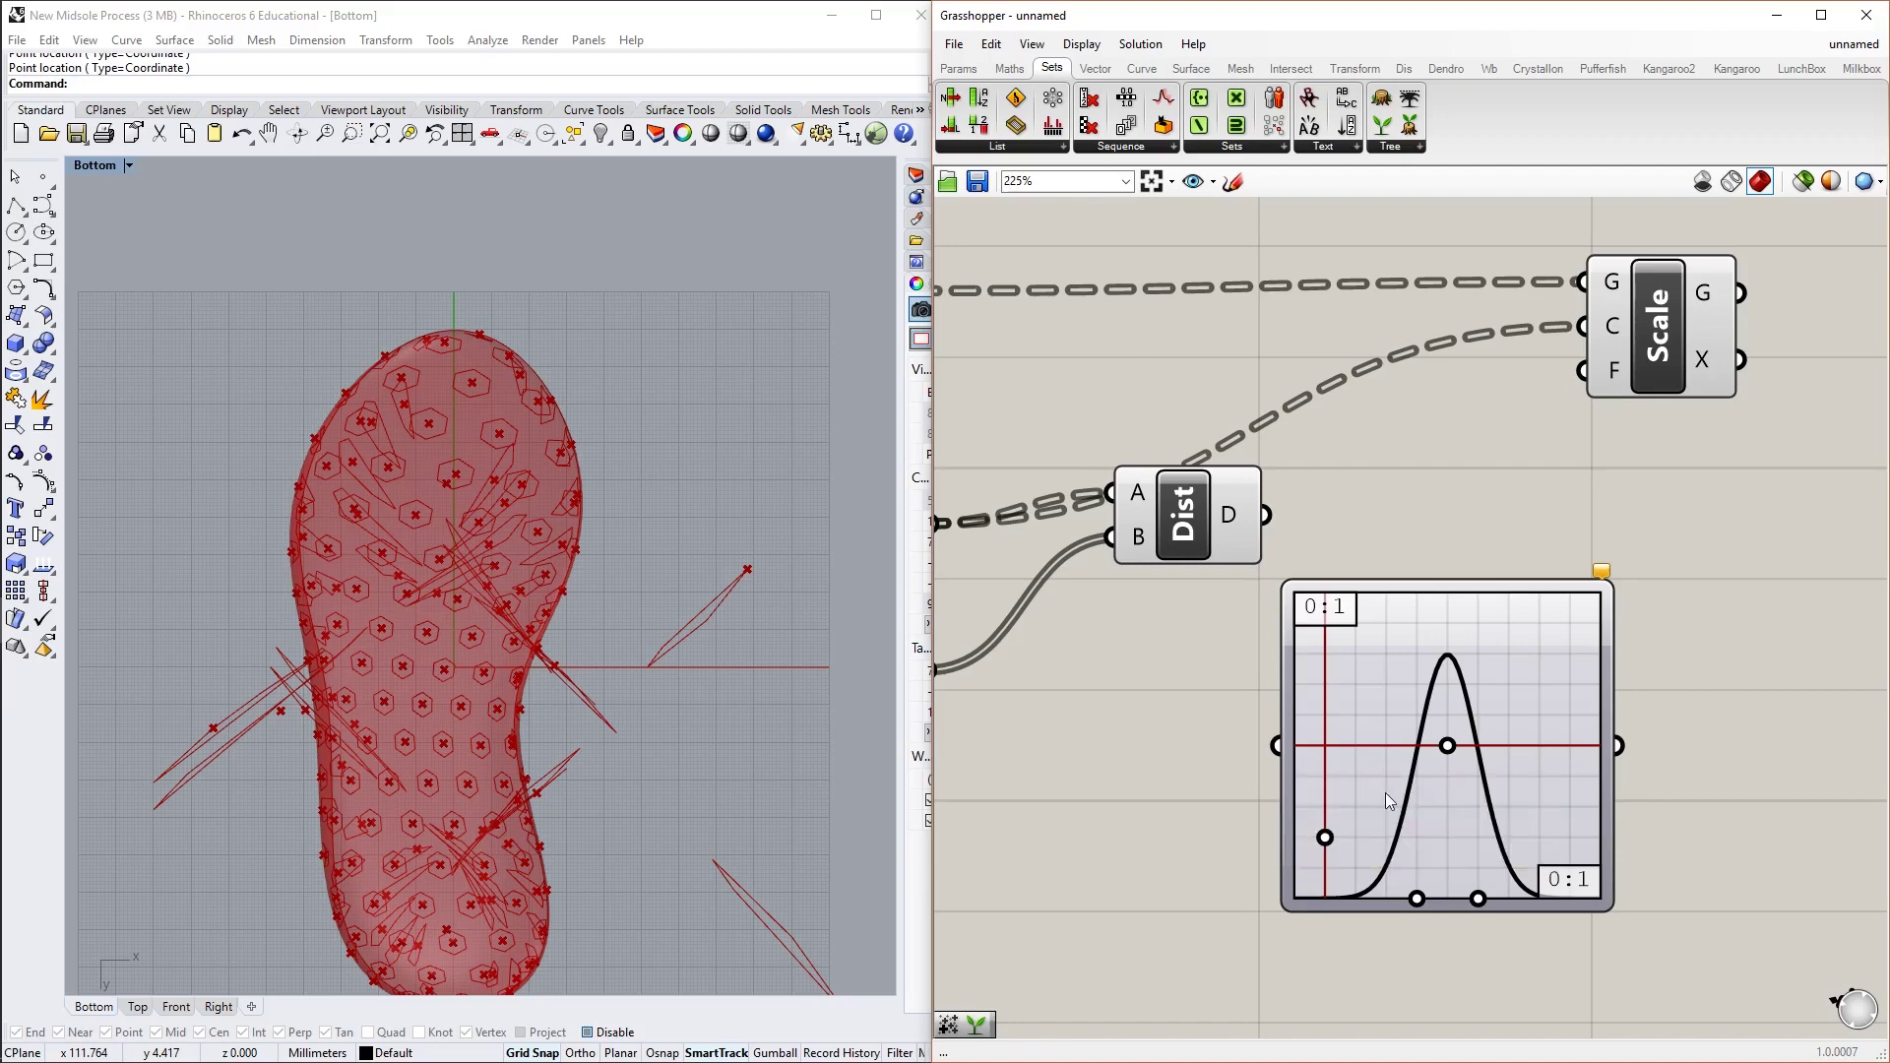
{"action": "left_click_drag", "start_coordinate": [1266, 514], "coordinate": [1293, 750]}
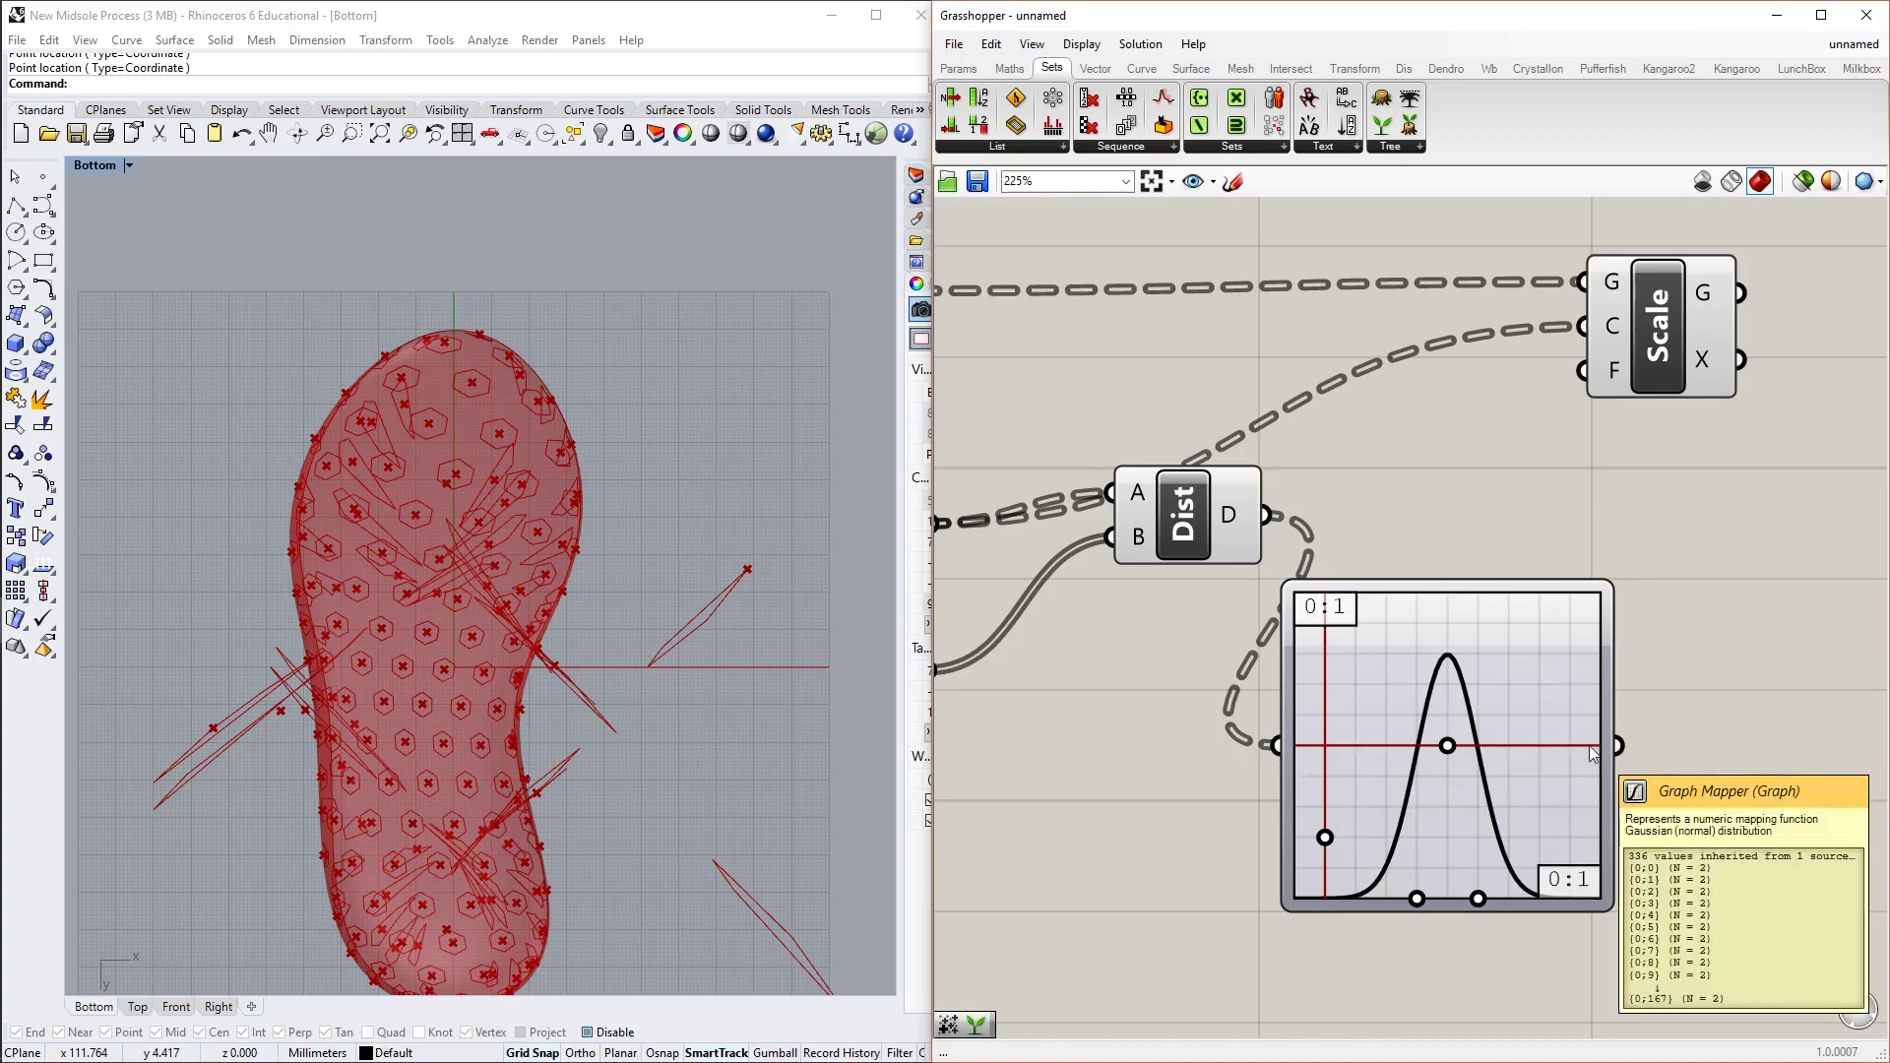
{"action": "scroll", "coordinate": [1350, 711], "scroll_direction": "down", "scroll_amount": 2}
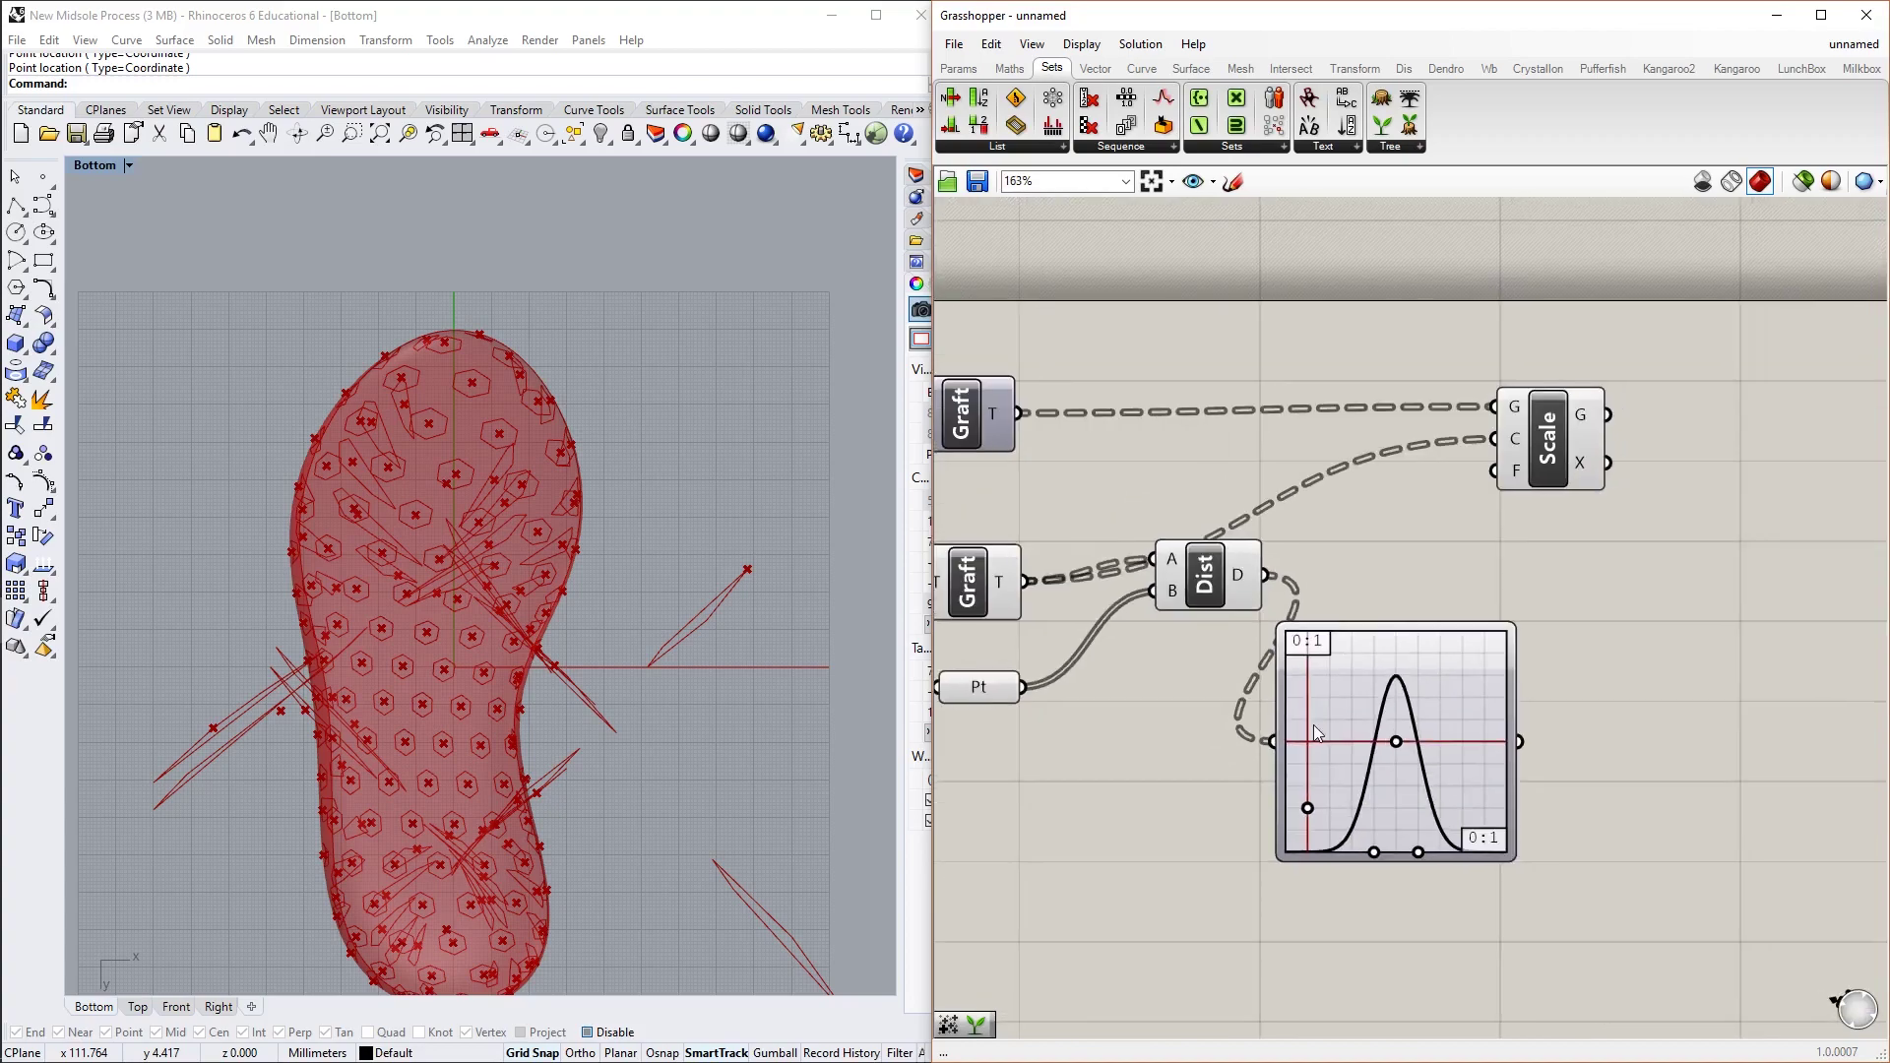
{"action": "scroll", "coordinate": [1376, 815], "scroll_direction": "up", "scroll_amount": 2}
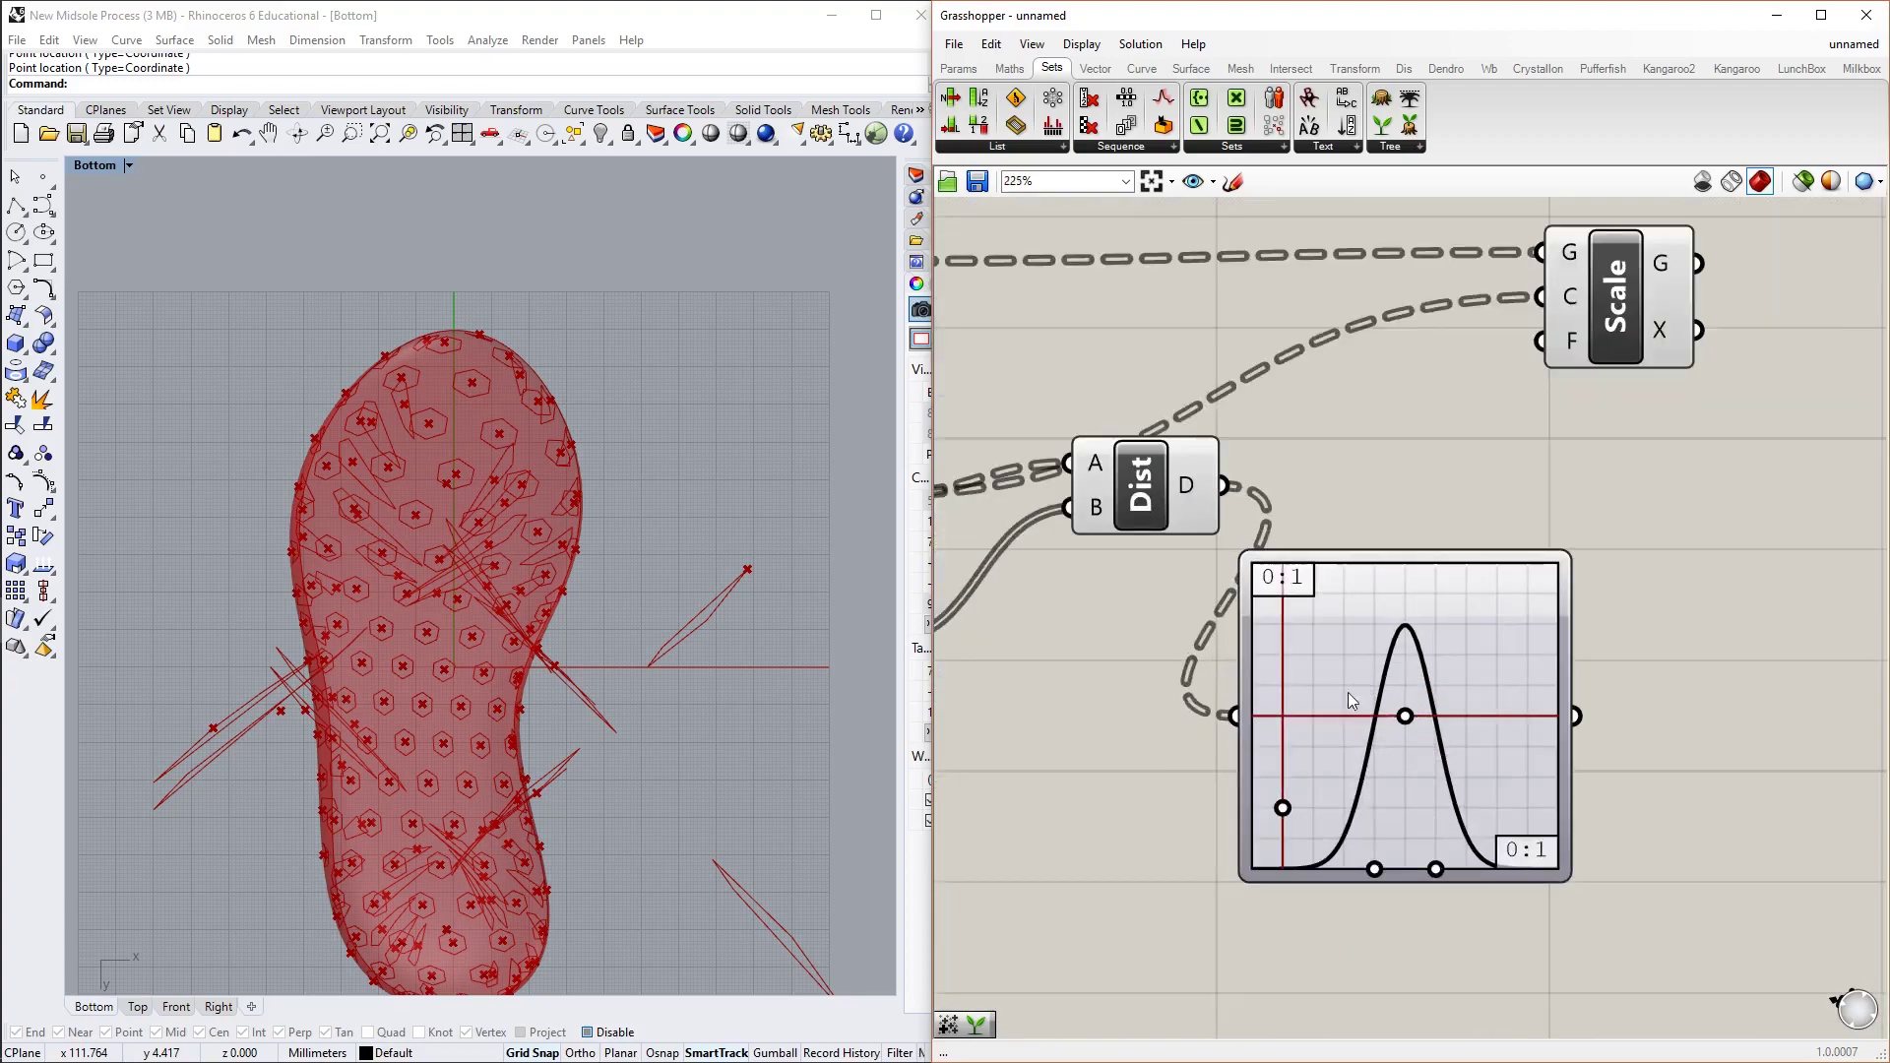
{"action": "scroll", "coordinate": [1349, 783], "scroll_direction": "down", "scroll_amount": 1}
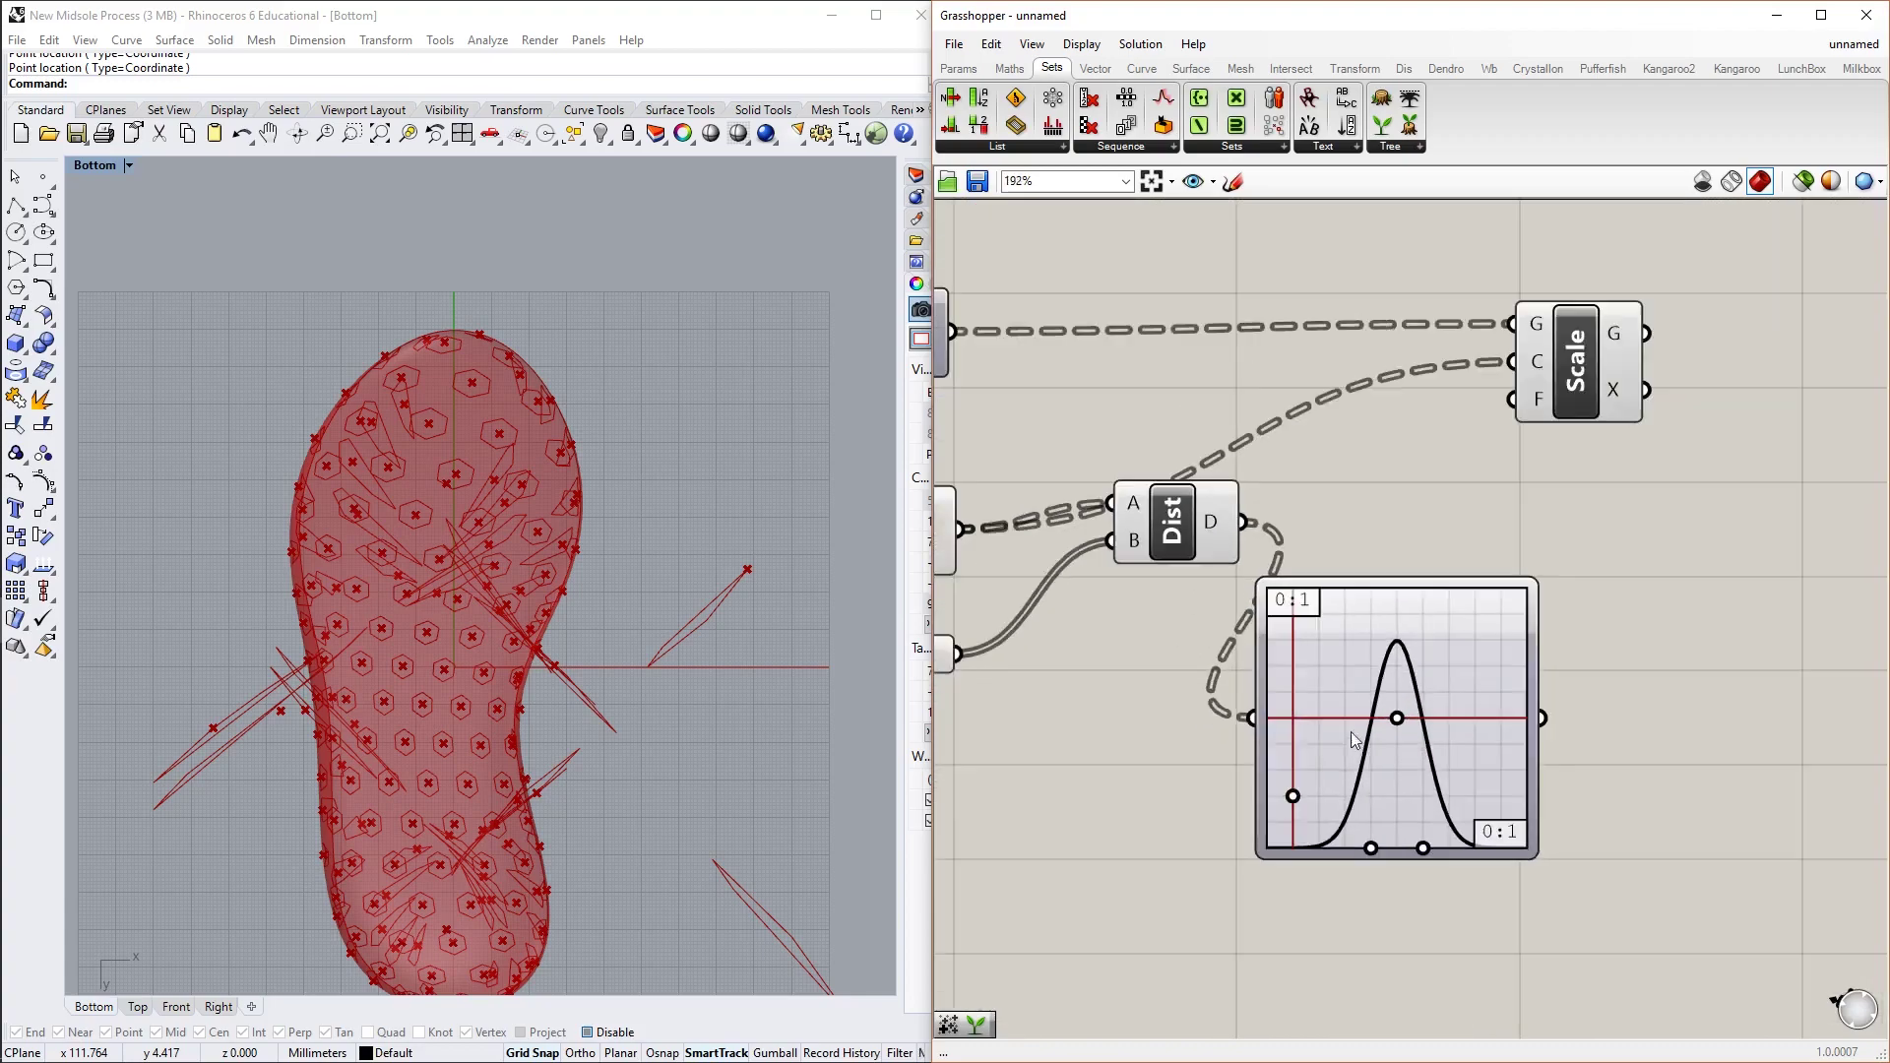
Open the Graph Mapper's Graph Editor and set the X[0] domain start to 0.1
{"action": "double_click", "coordinate": [1380, 814]}
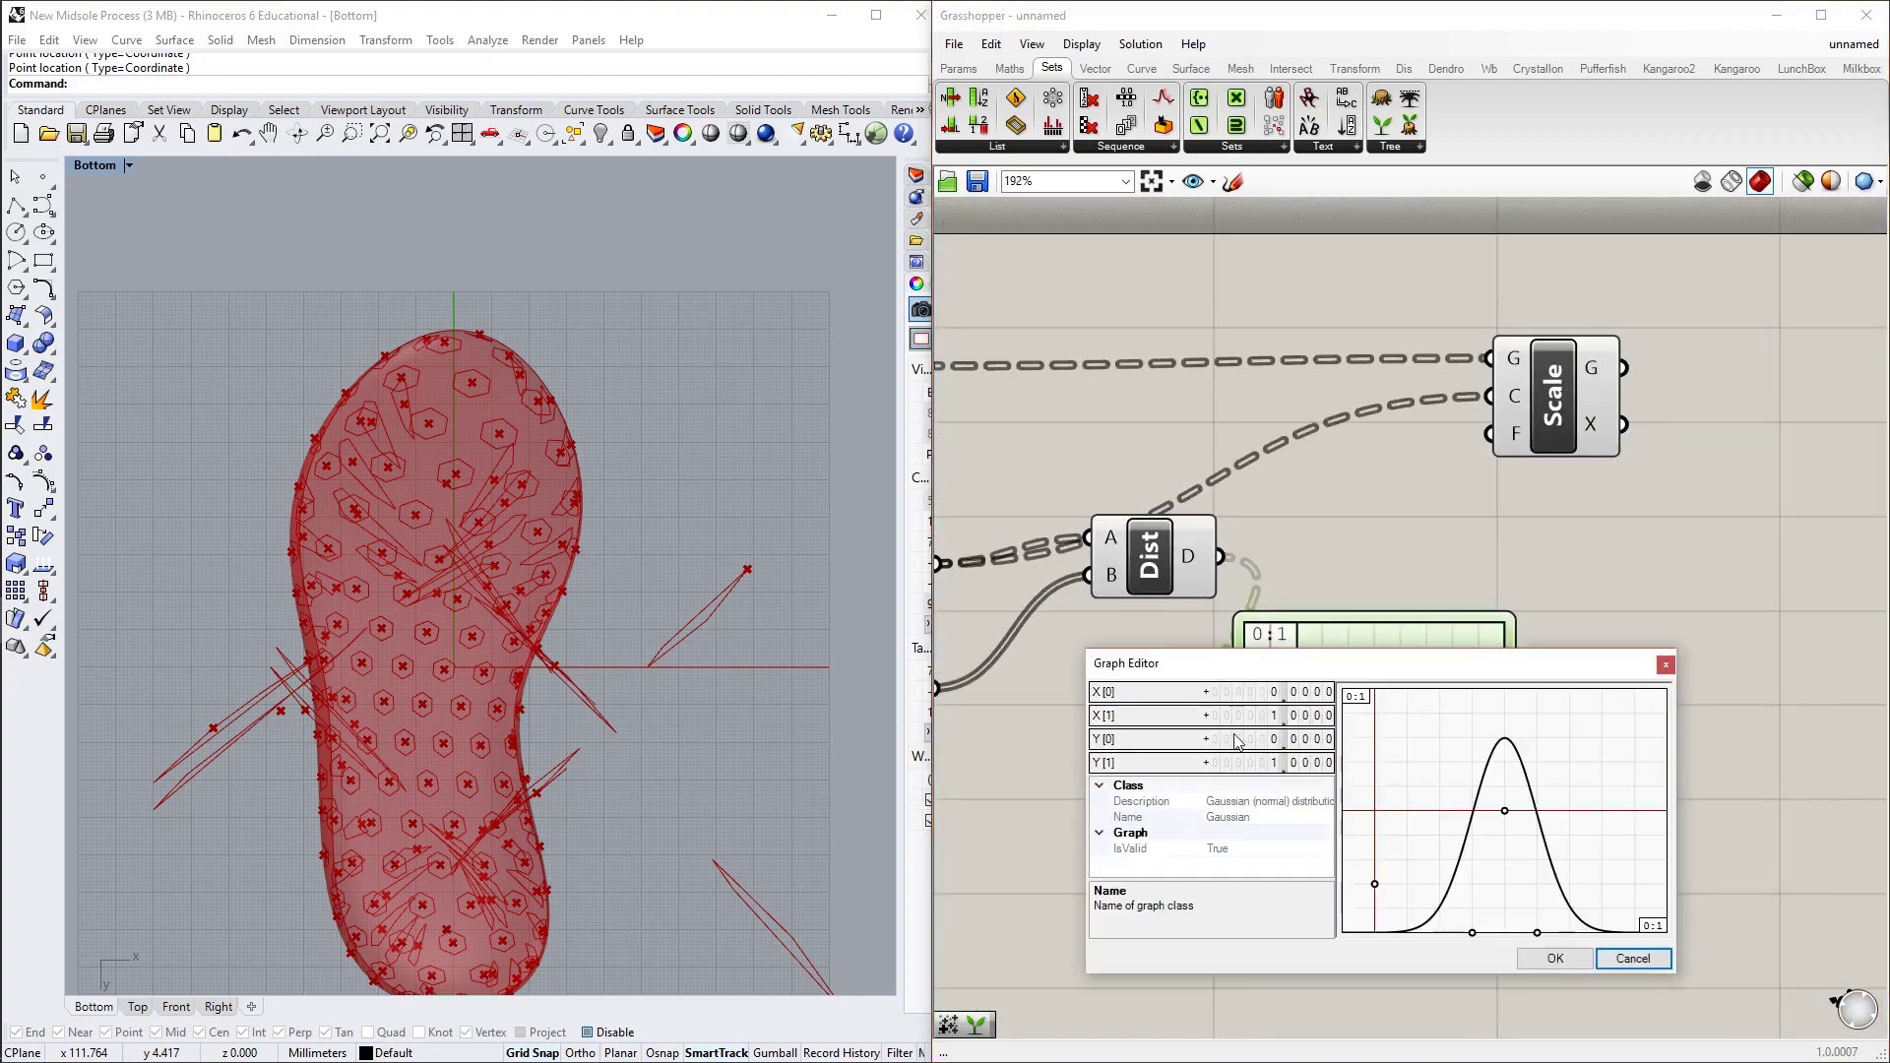
{"action": "double_click", "coordinate": [1295, 697]}
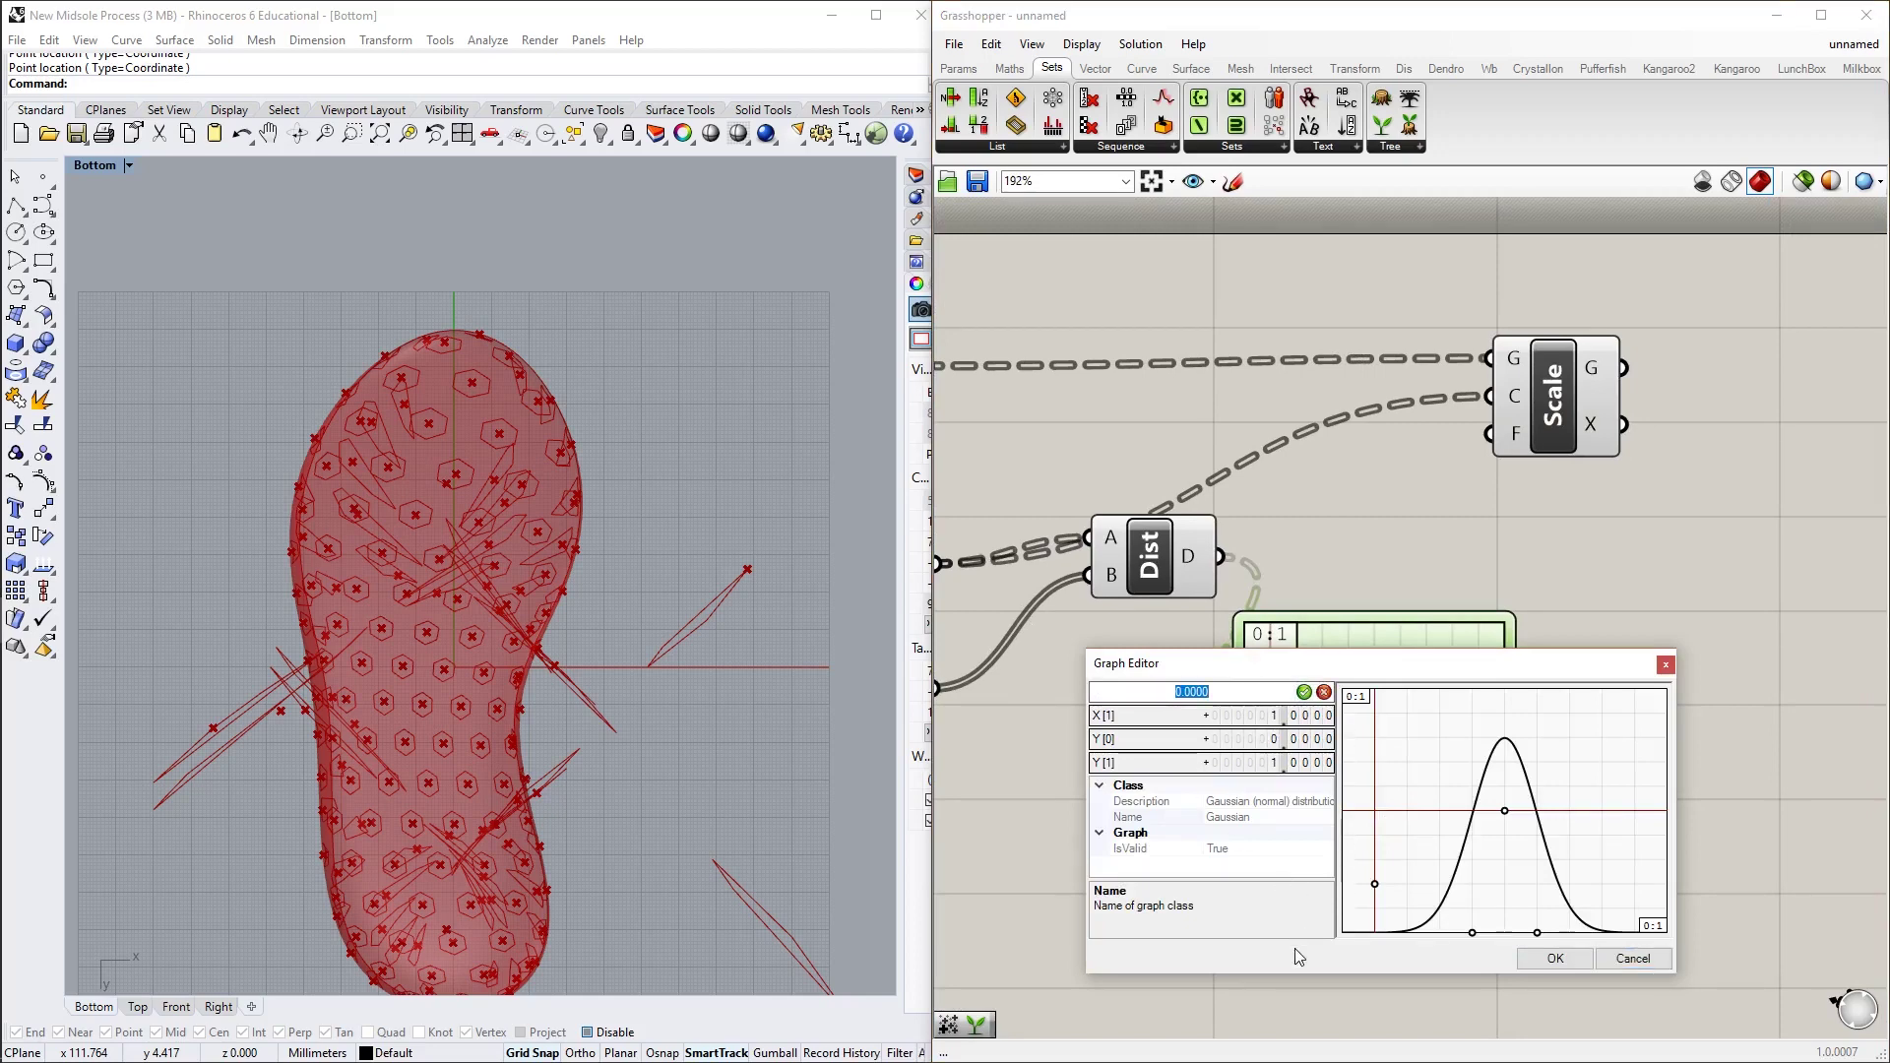
{"action": "left_click", "coordinate": [1249, 690]}
{"action": "left_click", "coordinate": [1249, 713]}
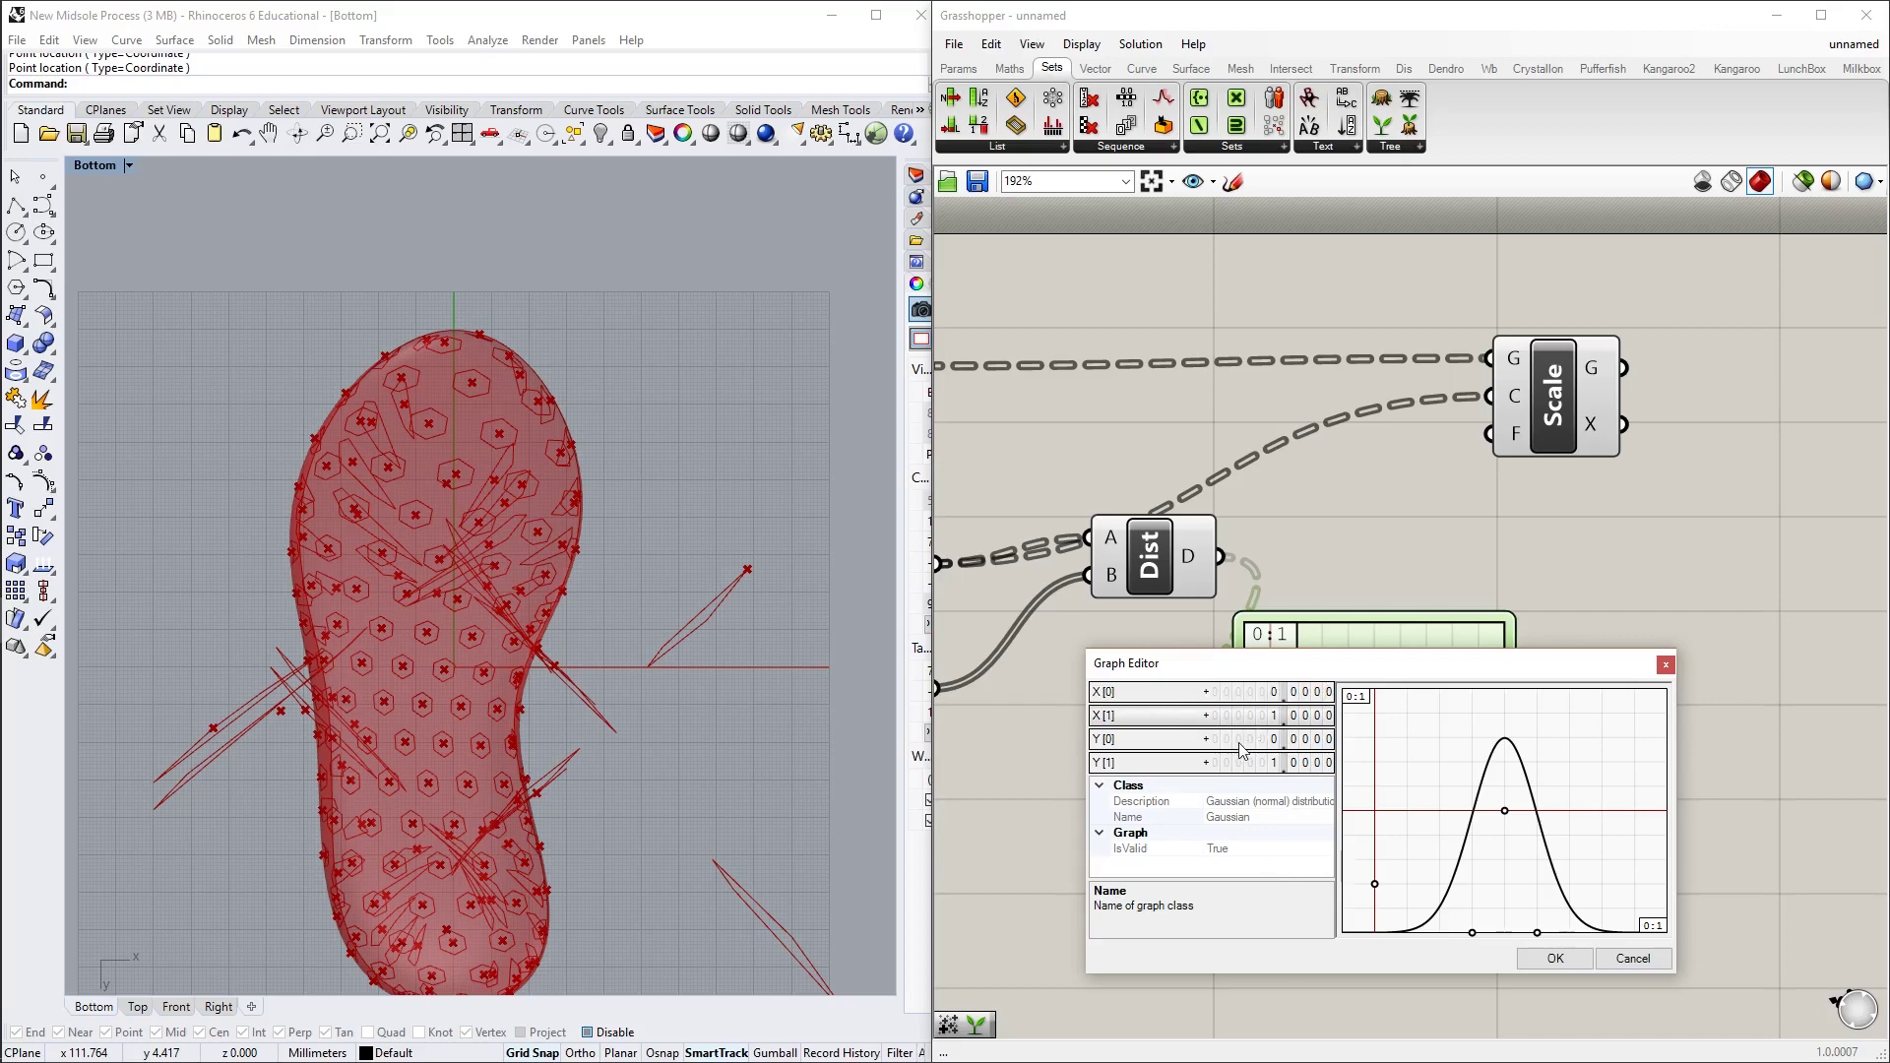
{"action": "double_click", "coordinate": [1251, 691]}
{"action": "key", "text": "BackSpace"}
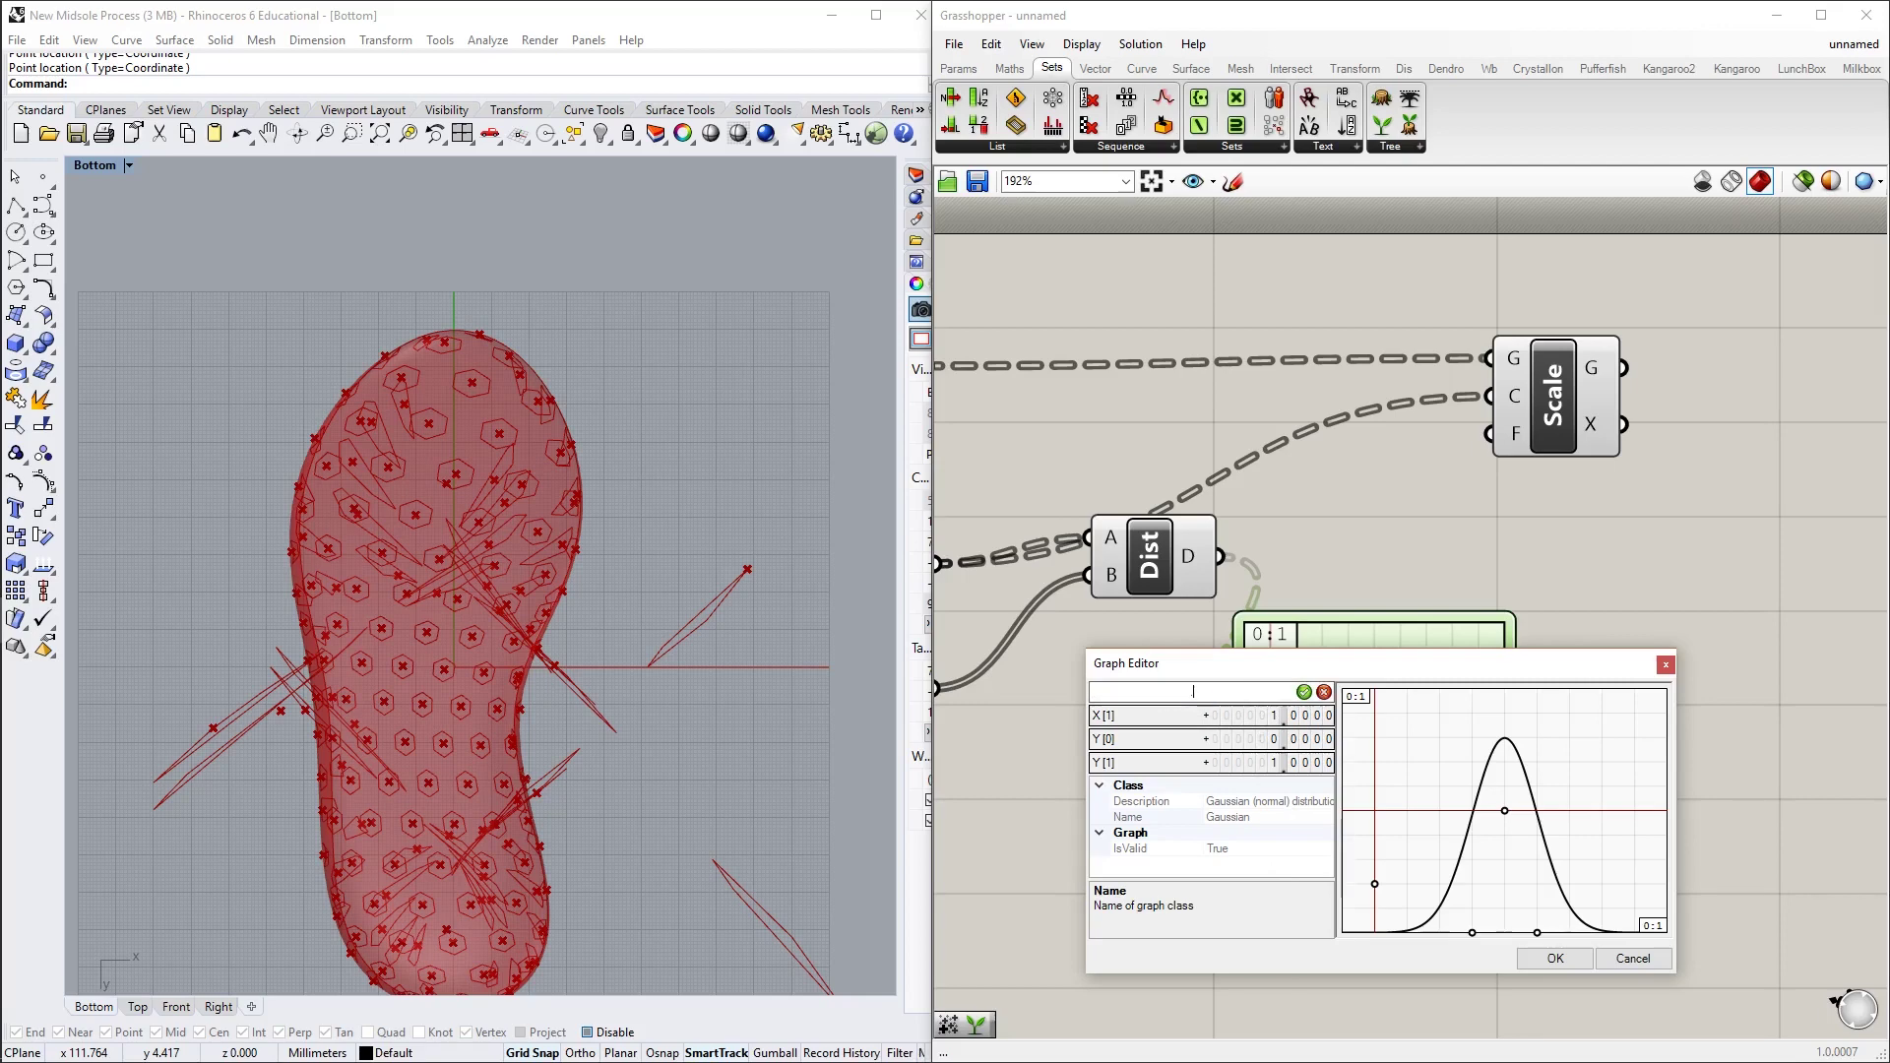
{"action": "type", "text": ".1"}
{"action": "key", "text": "Return"}
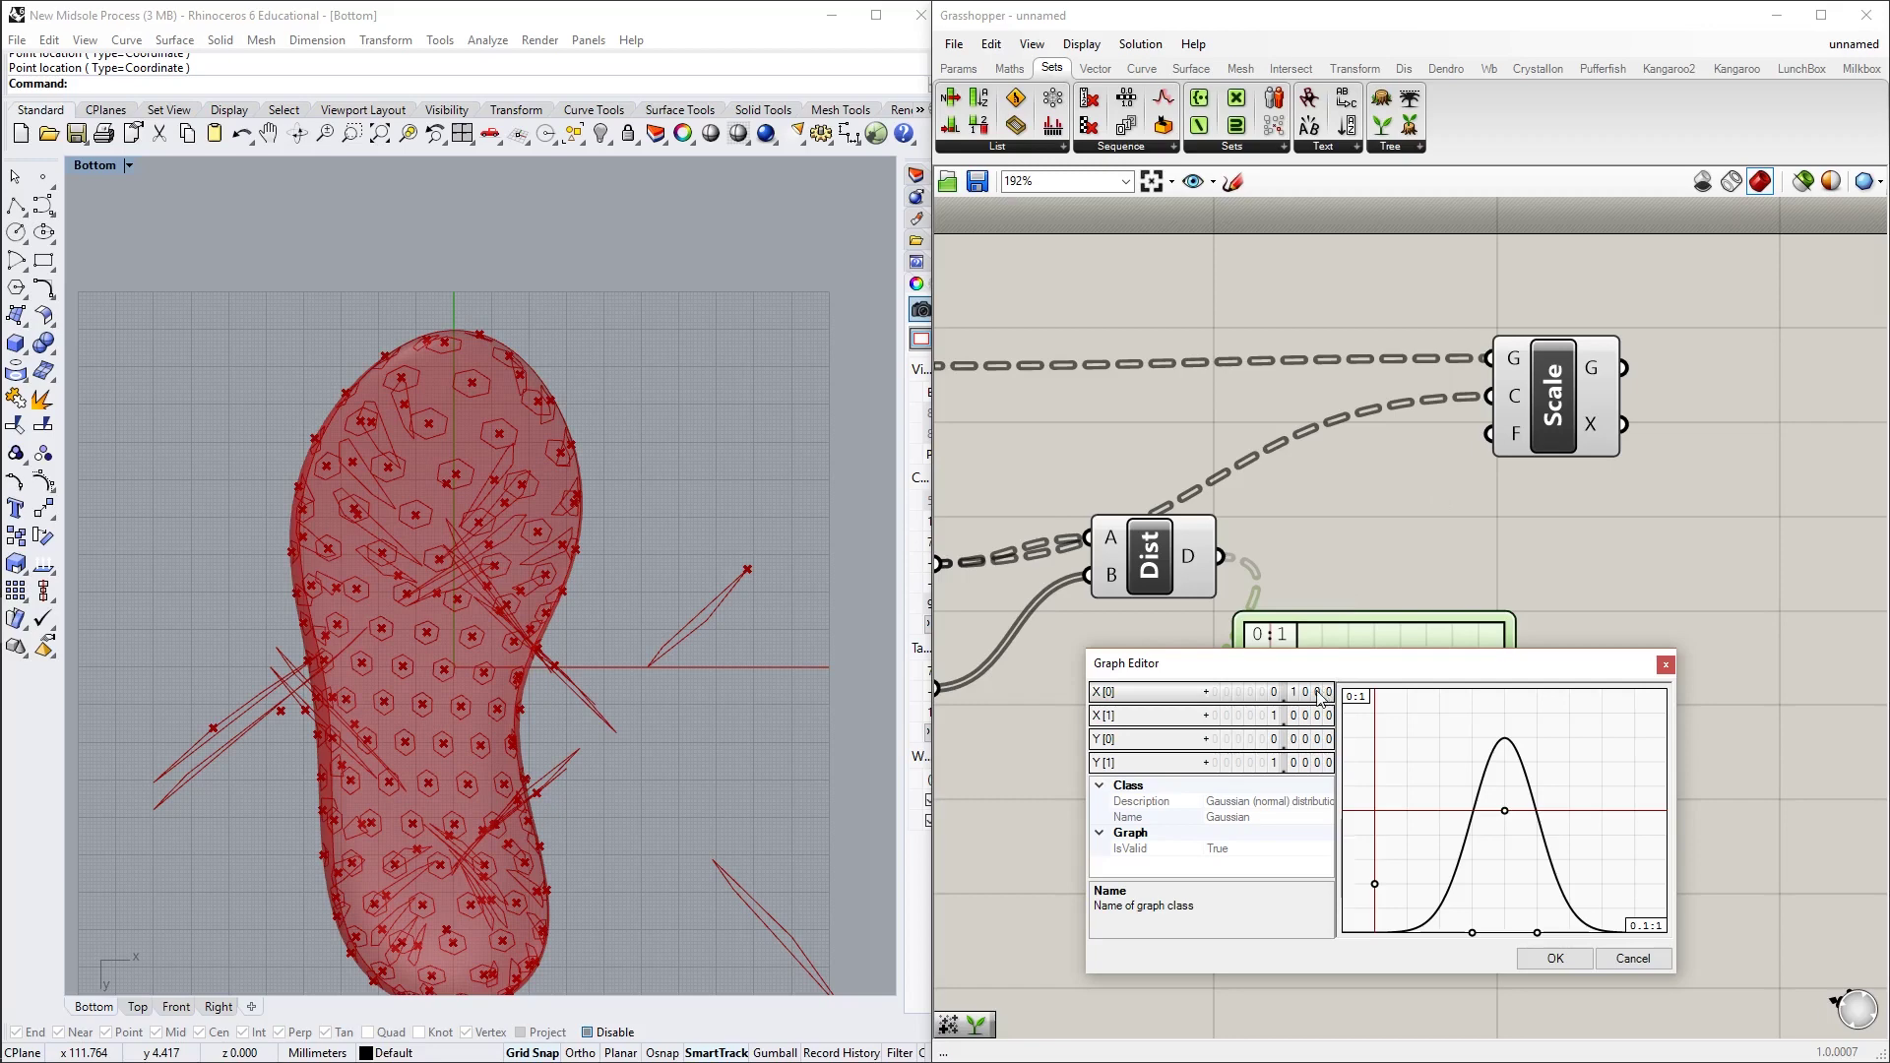
Set the Y[0] domain start to 0.1 in the Graph Editor
{"action": "double_click", "coordinate": [1294, 738]}
{"action": "type", "text": "."}
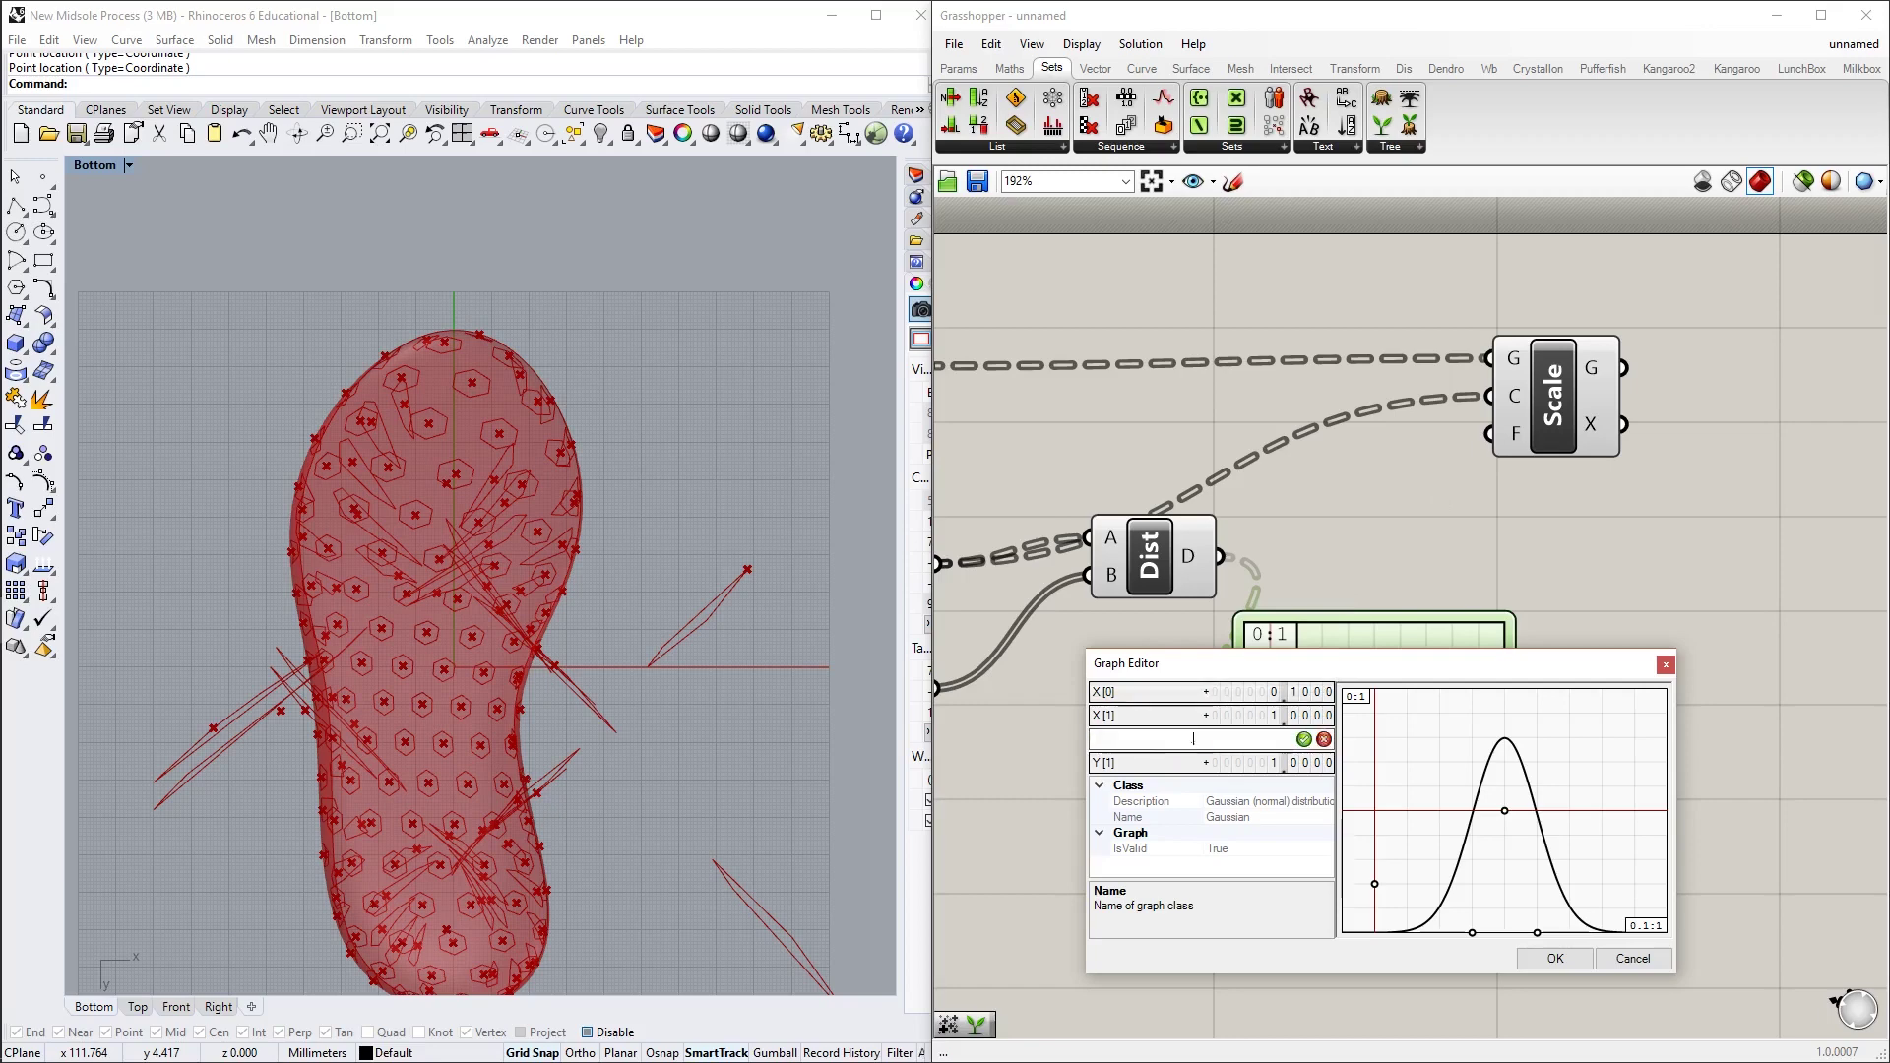
{"action": "type", "text": "1"}
{"action": "key", "text": "Return"}
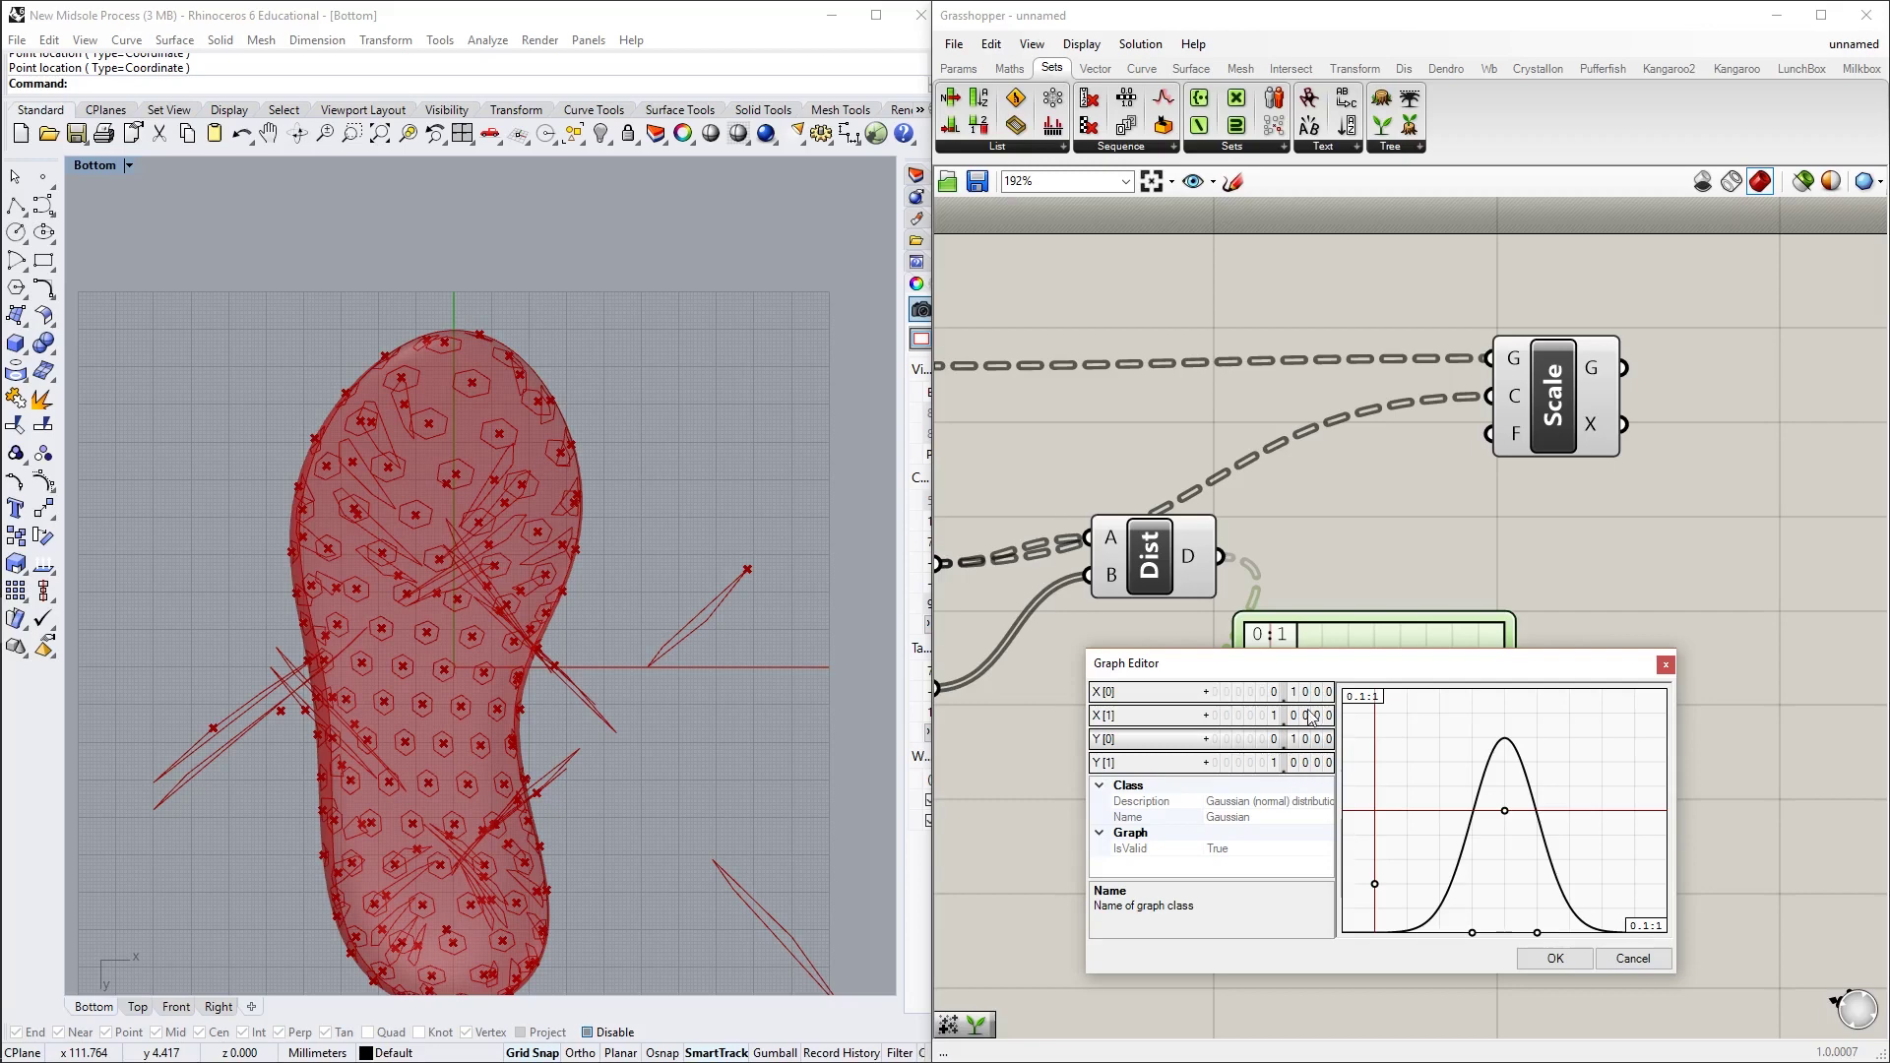
Set the X[1] domain end to 100 and apply the Graph Editor settings
{"action": "double_click", "coordinate": [1303, 717]}
{"action": "type", "text": "100"}
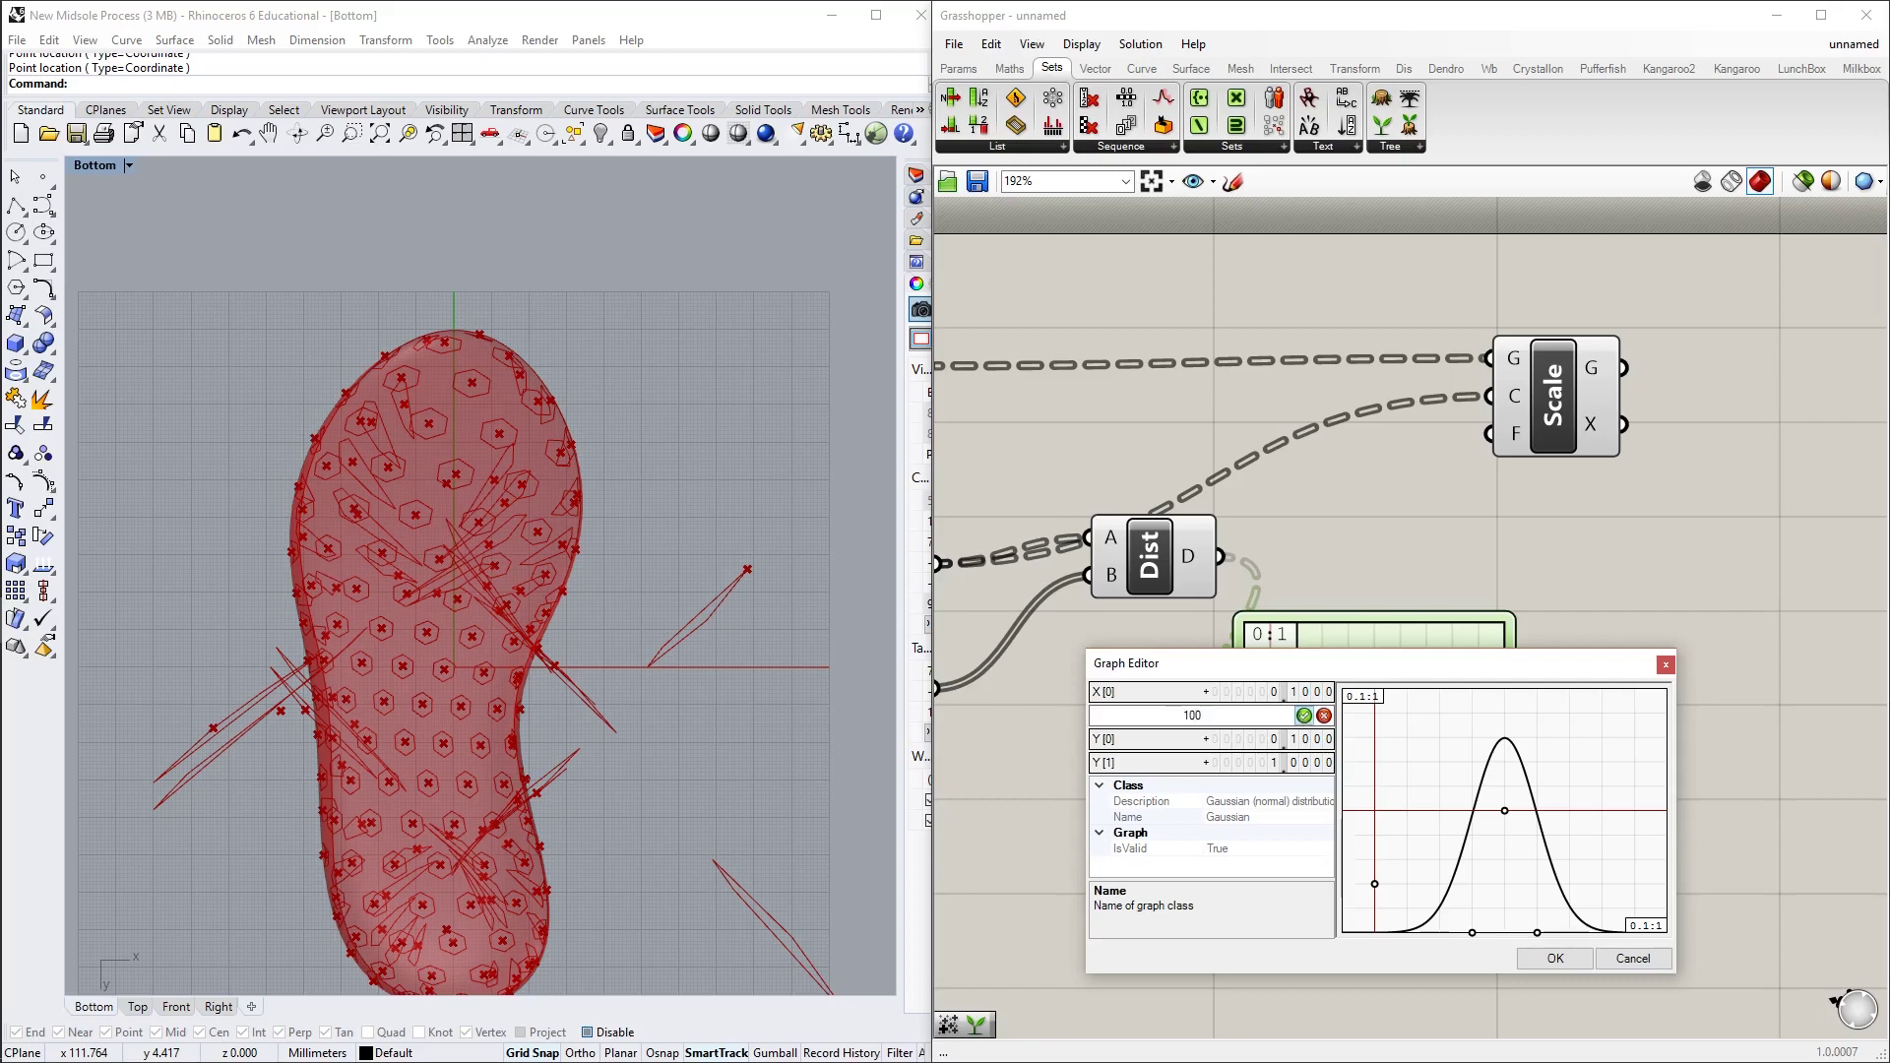
{"action": "key", "text": "Return"}
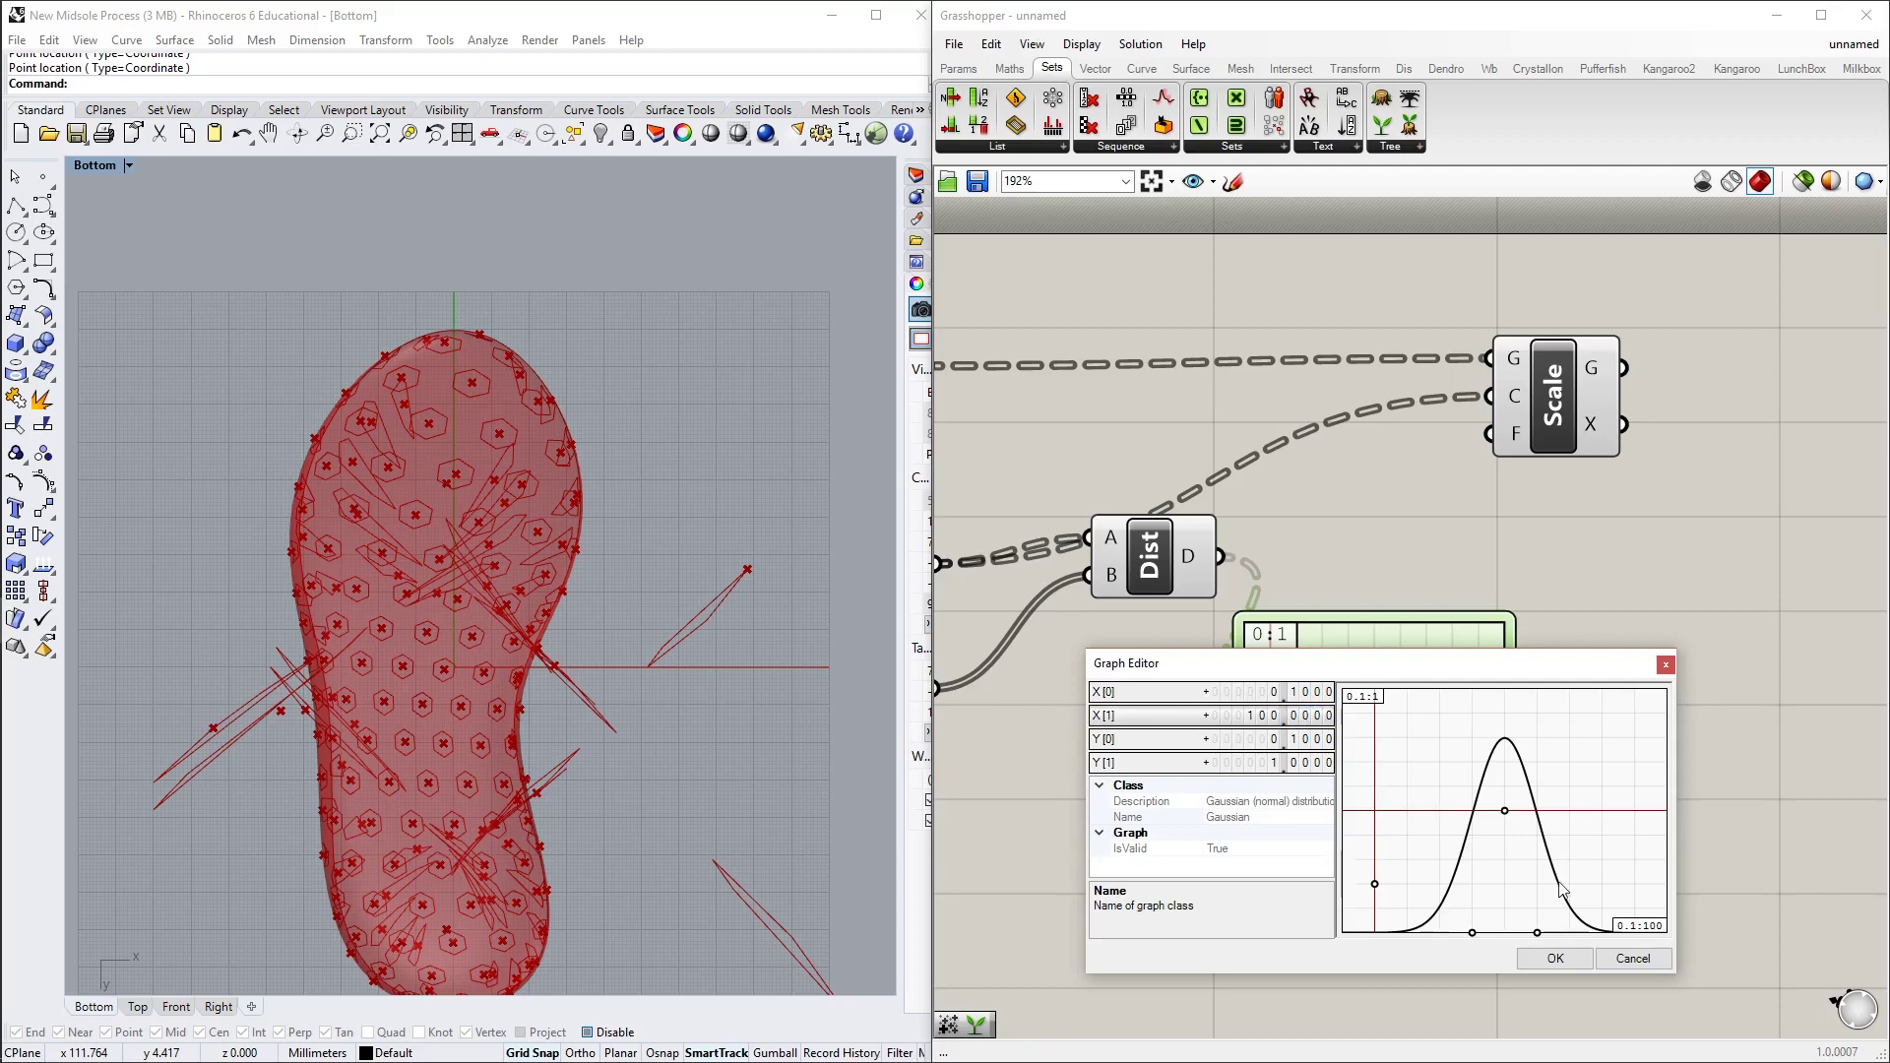
{"action": "left_click", "coordinate": [1555, 959]}
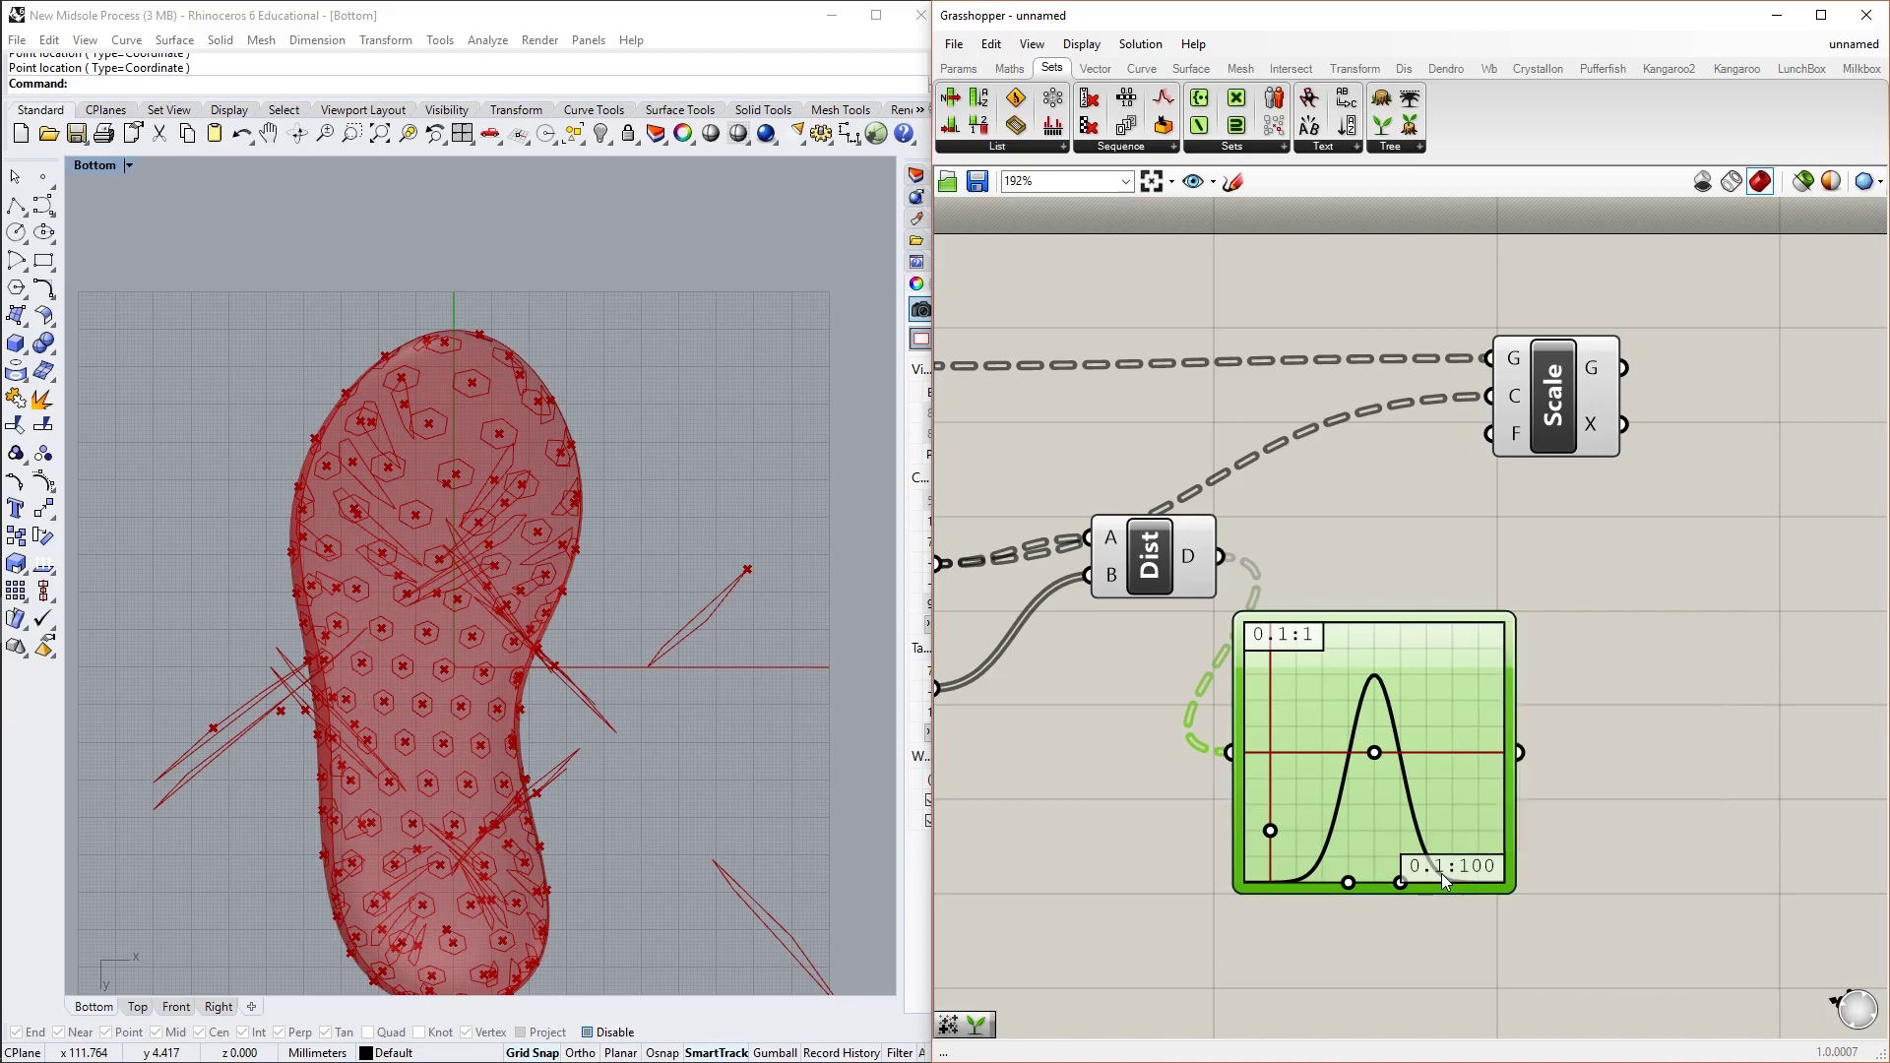
{"action": "left_click", "coordinate": [1723, 813]}
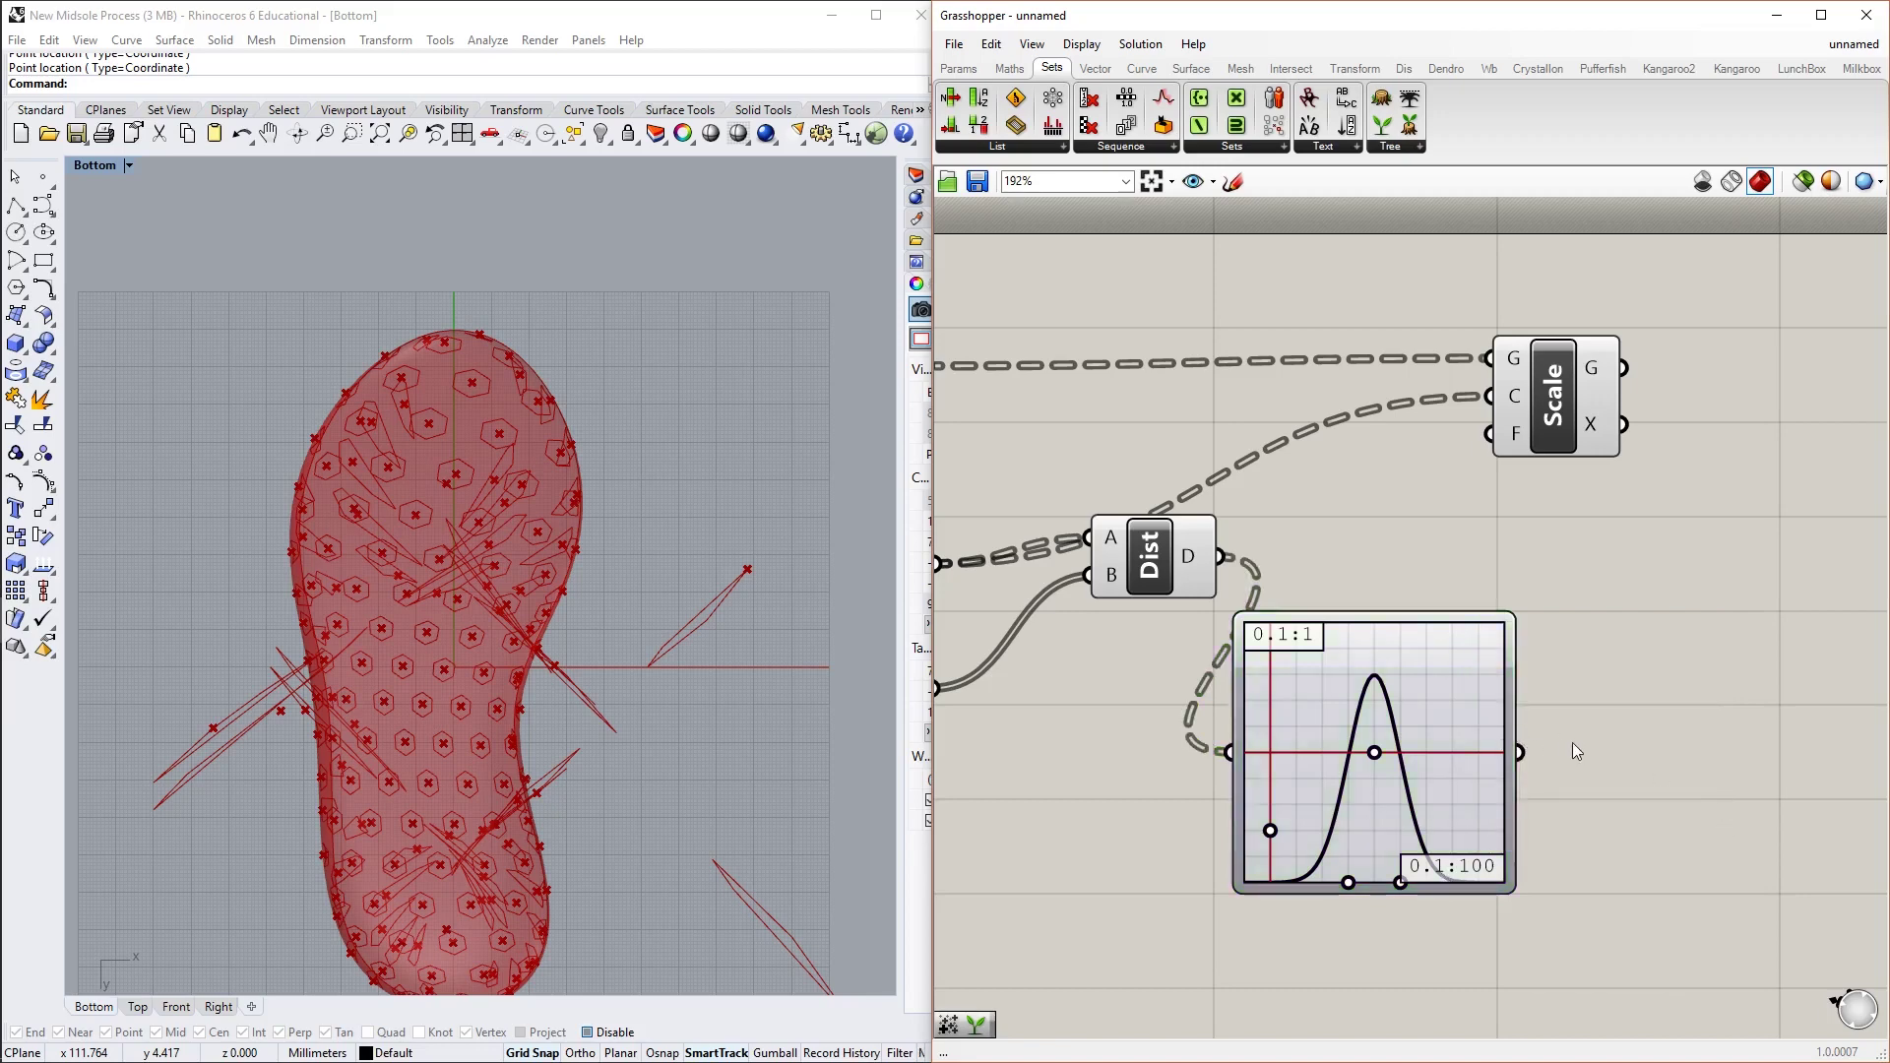
Add a Mass Addition component and place it beyond the Graph Mapper's output side
{"action": "double_click", "coordinate": [1633, 716]}
{"action": "type", "text": "mass"}
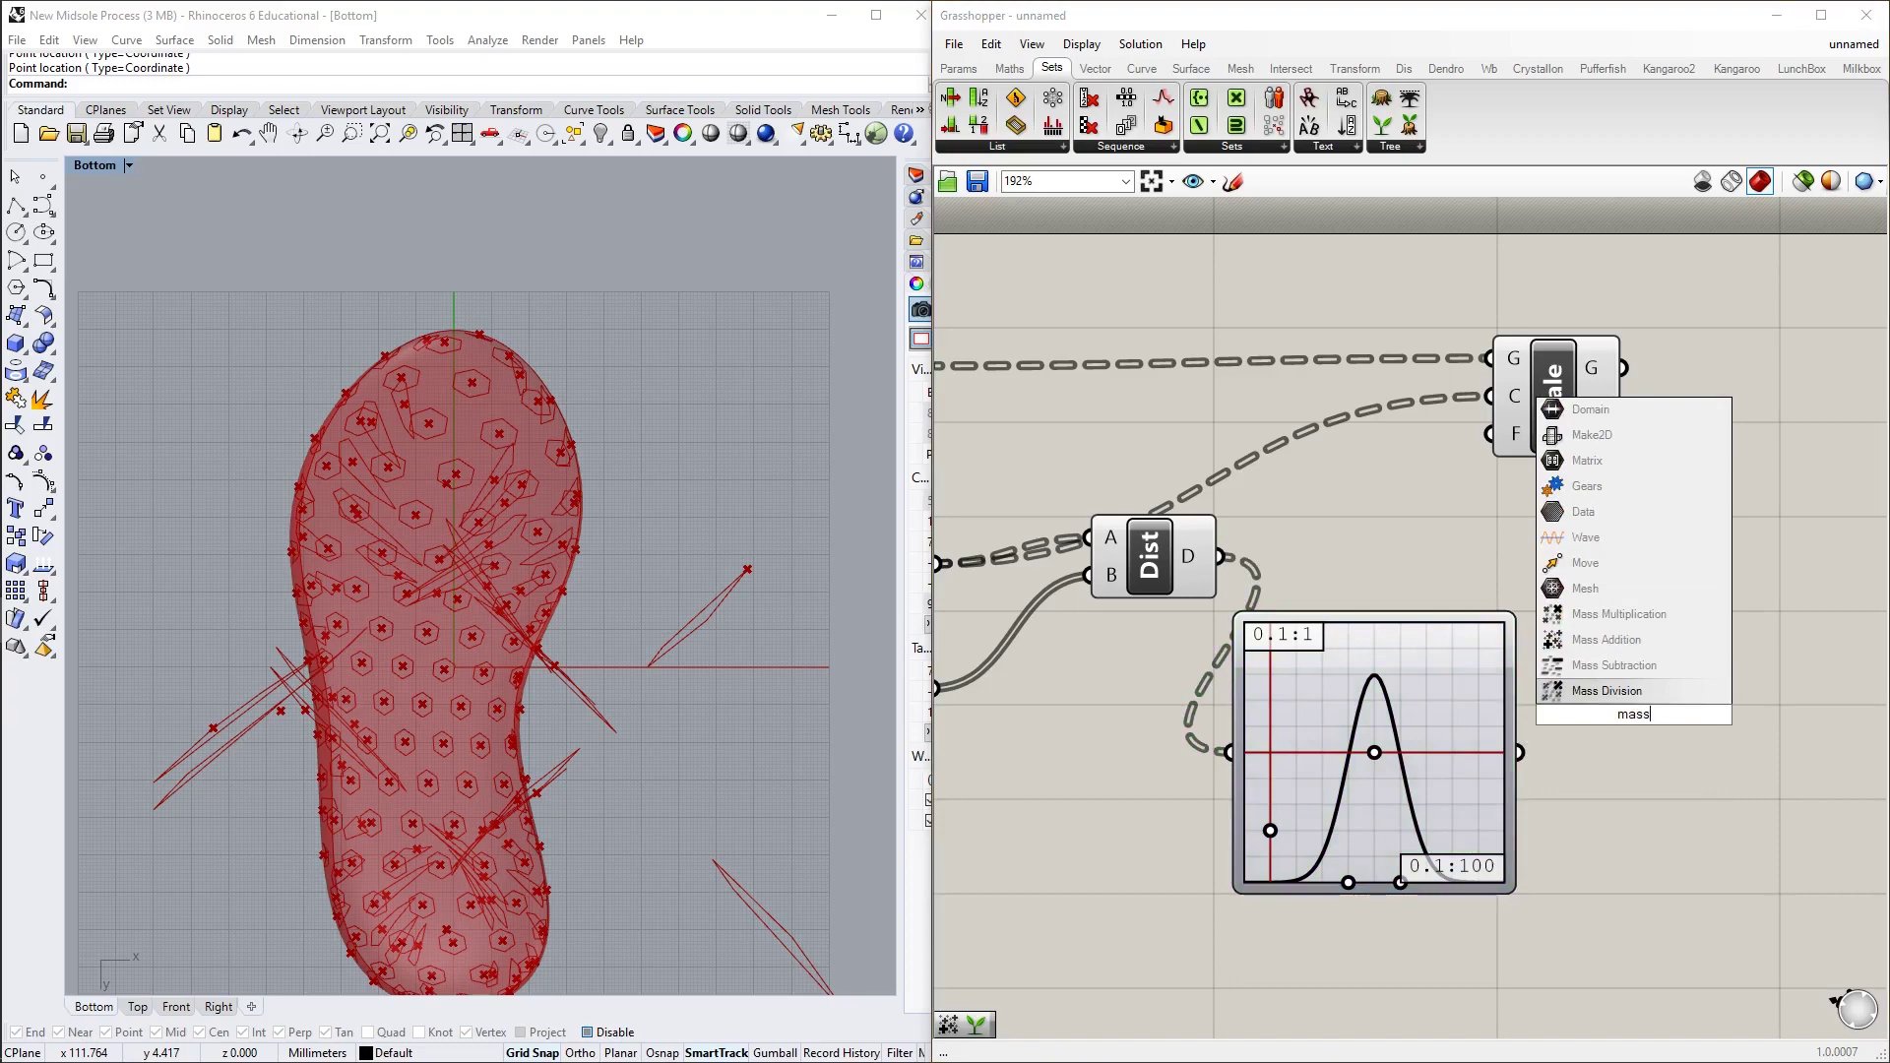
{"action": "left_click", "coordinate": [1614, 639]}
{"action": "left_click_drag", "start_coordinate": [1616, 723], "coordinate": [1739, 759]}
{"action": "left_click", "coordinate": [1597, 705]}
{"action": "scroll", "coordinate": [1486, 717], "scroll_direction": "up", "scroll_amount": 1}
{"action": "mouse_move", "coordinate": [1486, 717]}
{"action": "right_mouse_down"}
{"action": "mouse_move", "coordinate": [1496, 706]}
{"action": "mouse_move", "coordinate": [1496, 733]}
{"action": "right_mouse_up"}
{"action": "scroll", "coordinate": [1476, 731], "scroll_direction": "down", "scroll_amount": 1}
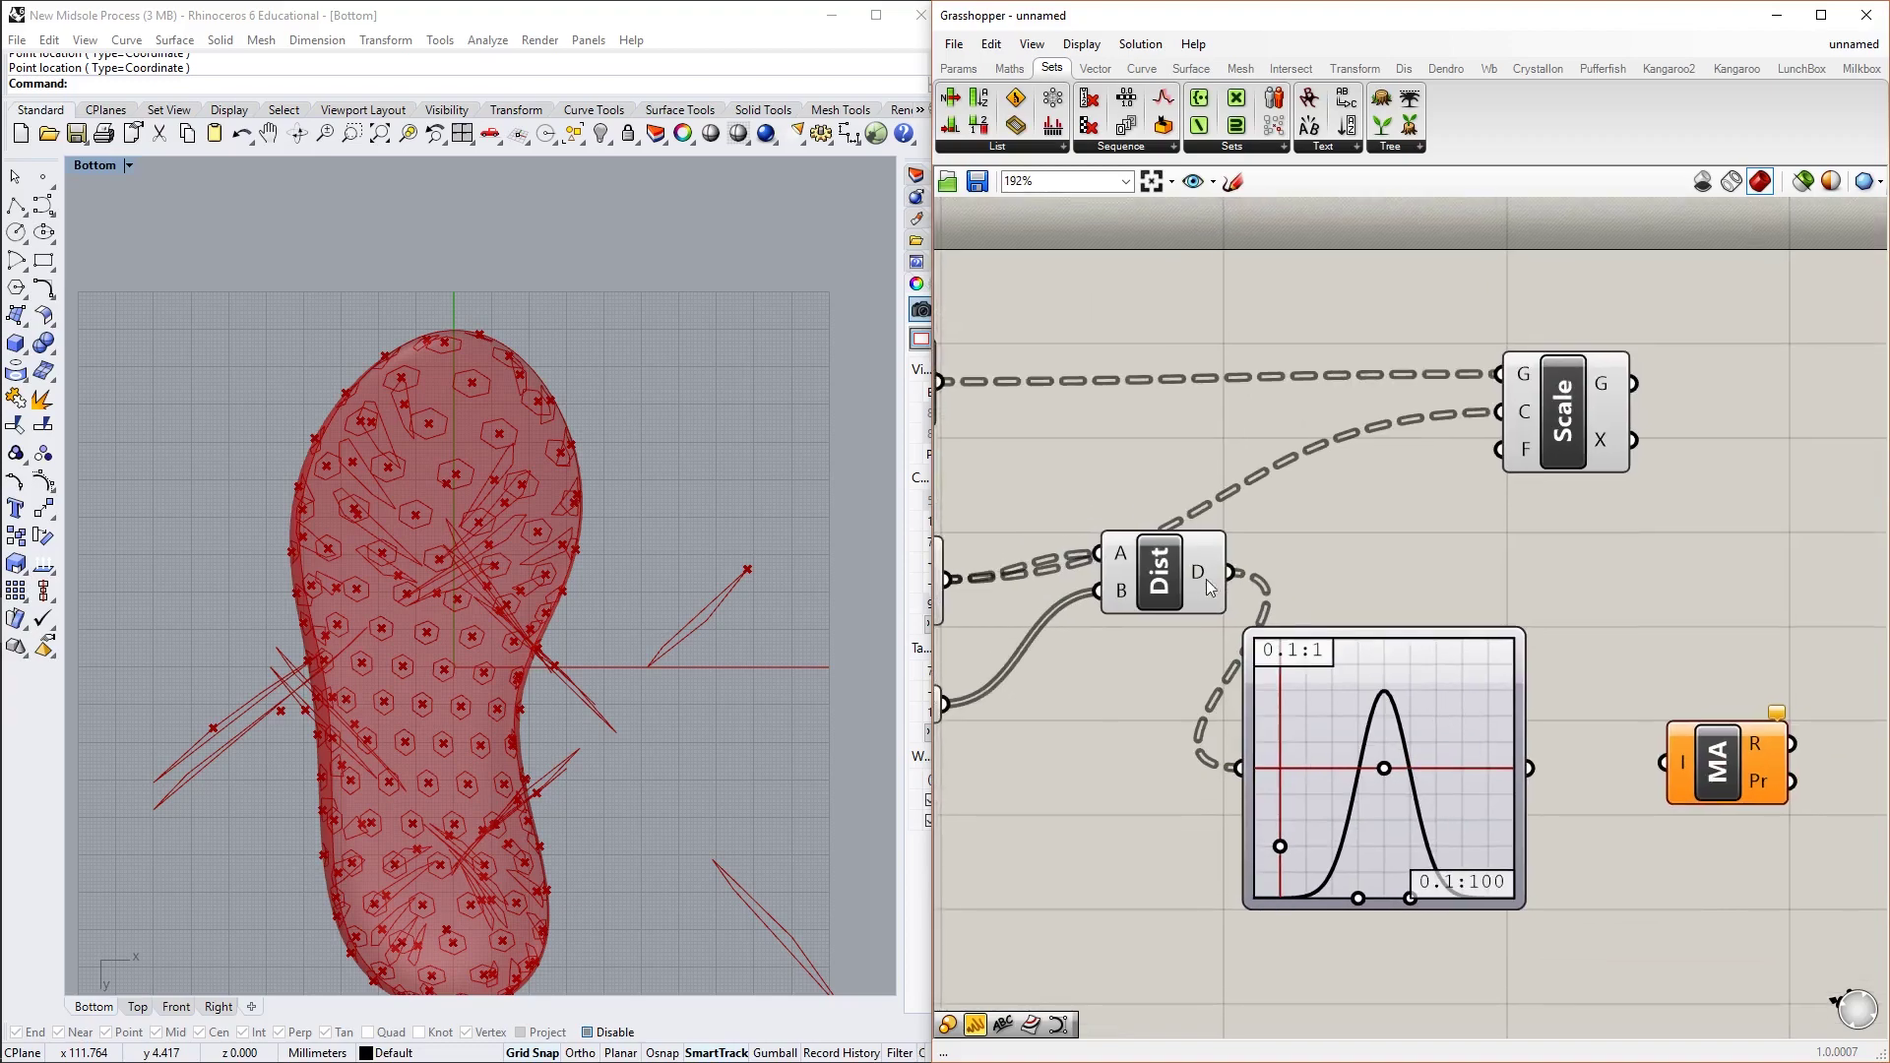
Compare the data structure of the Distance output with that of the grafted centres and check the Point parameter
{"action": "mouse_move", "coordinate": [1201, 582]}
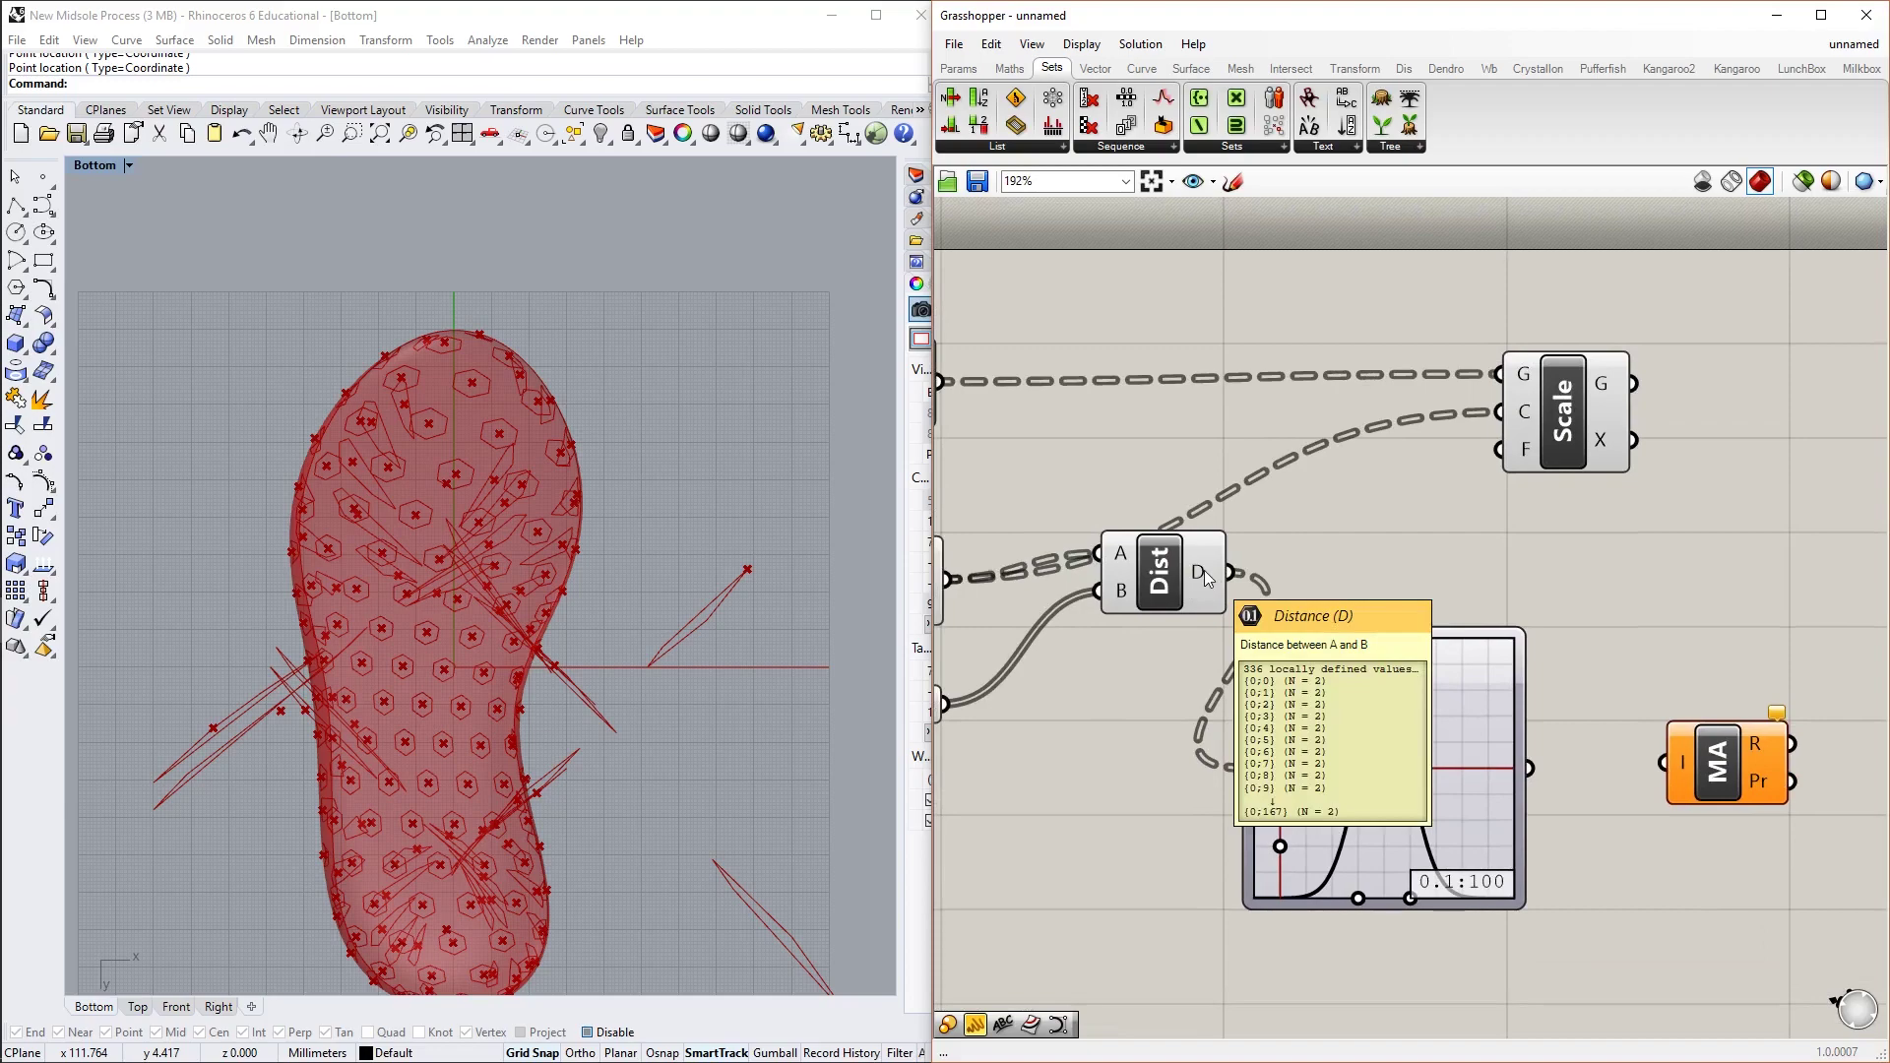
{"action": "right_click_drag", "start_coordinate": [1205, 578], "coordinate": [1354, 670]}
{"action": "scroll", "coordinate": [1168, 563], "scroll_direction": "down", "scroll_amount": 1}
{"action": "mouse_move", "coordinate": [1025, 554]}
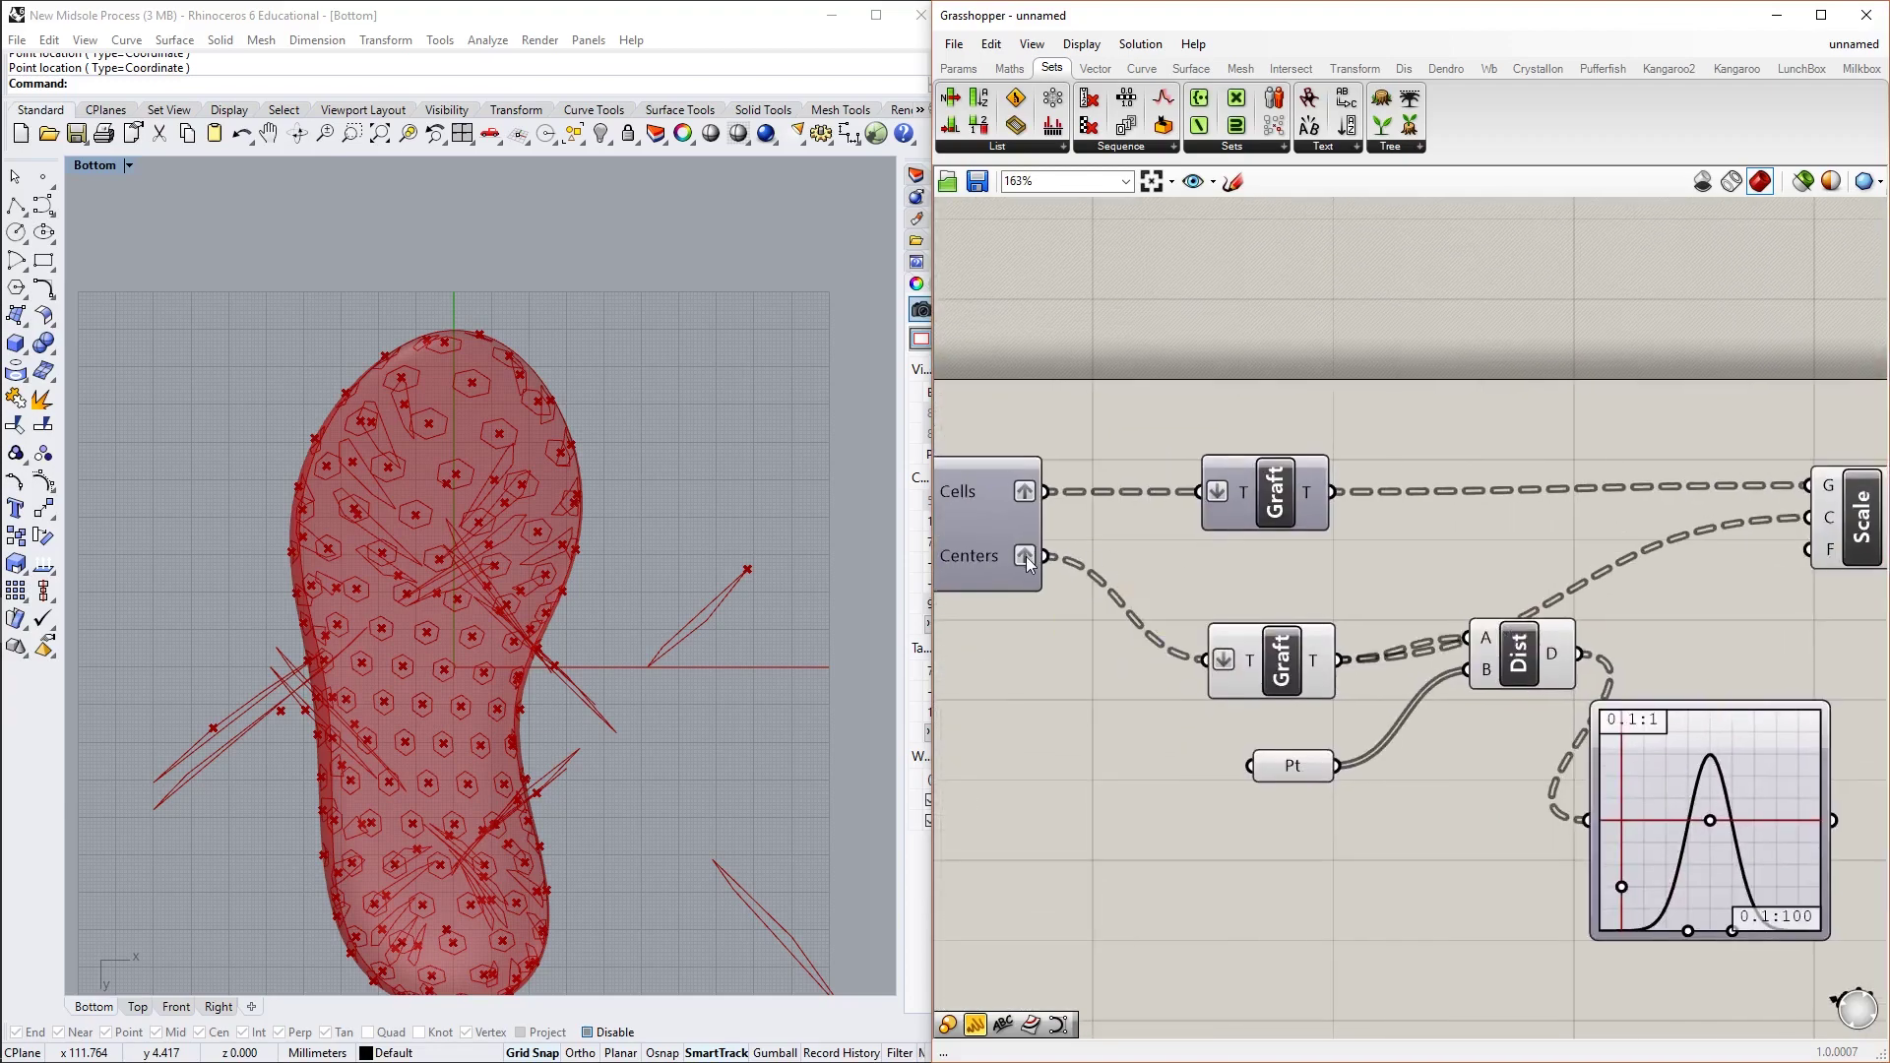
{"action": "mouse_move", "coordinate": [1324, 668]}
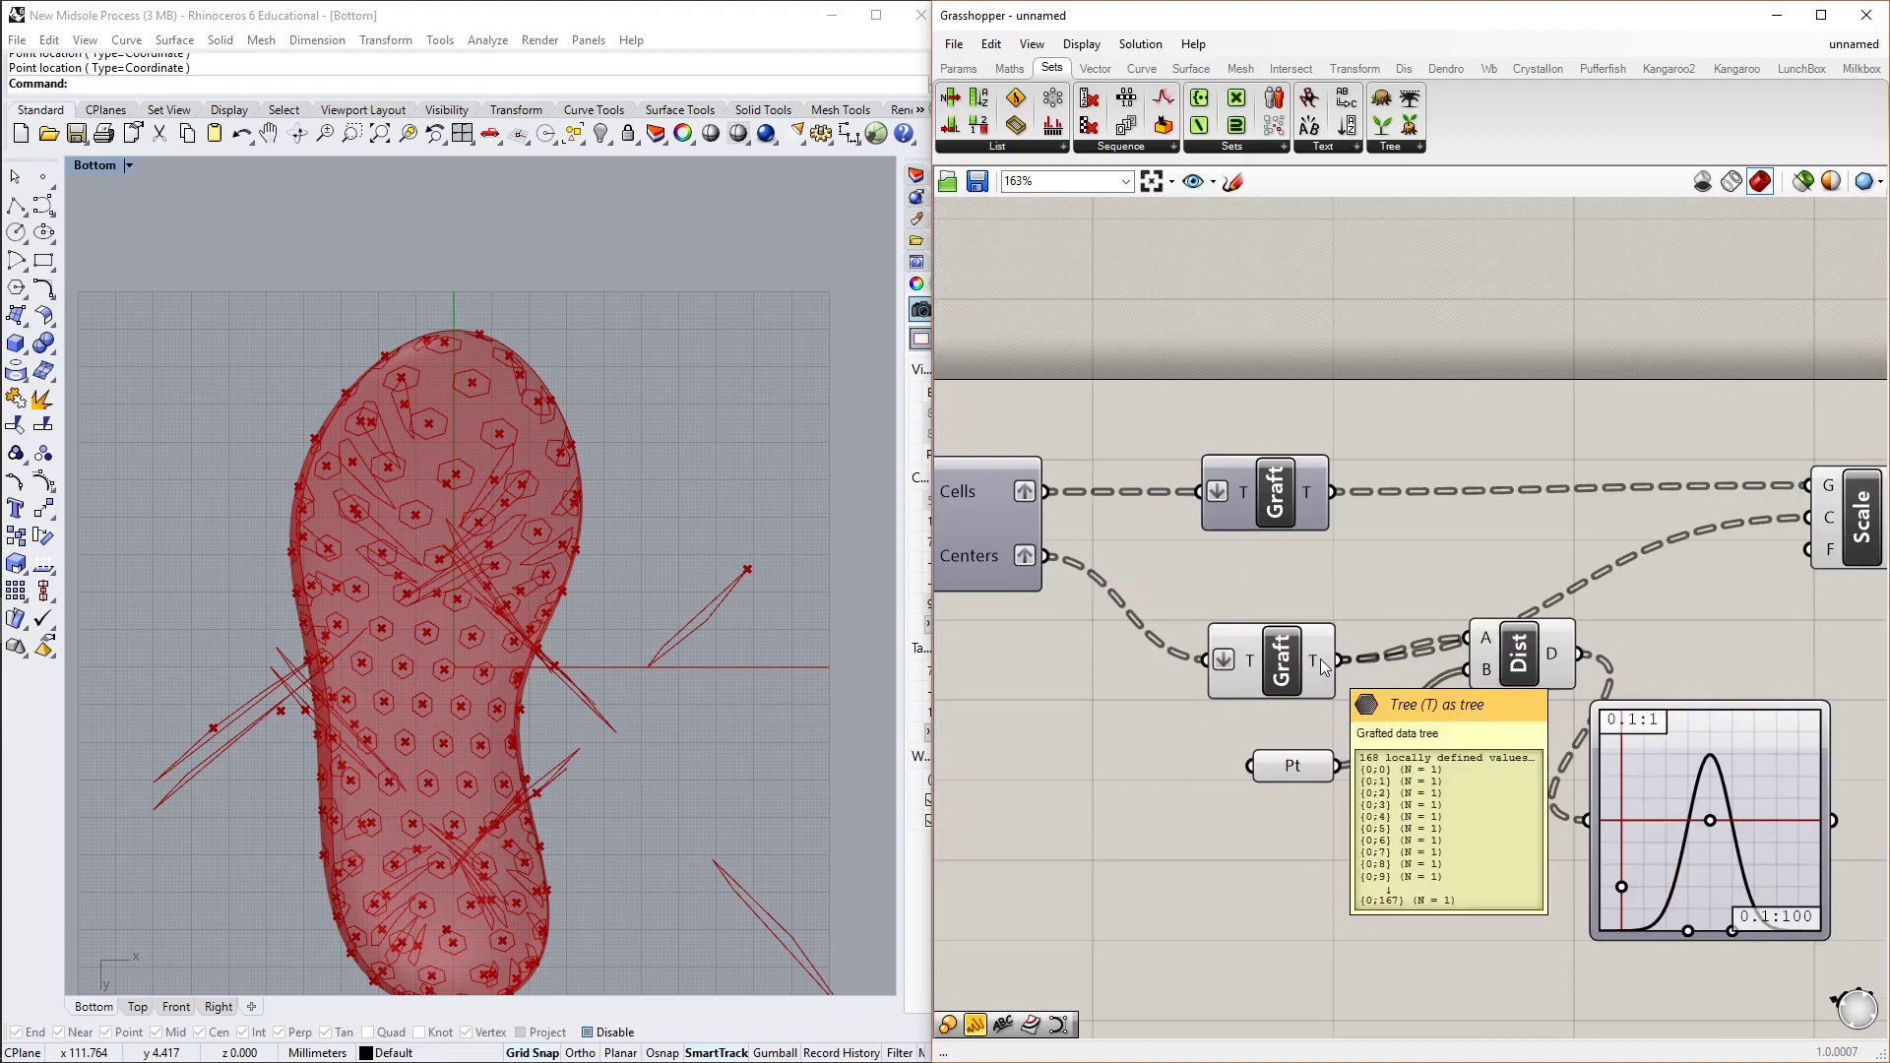
{"action": "right_click_drag", "start_coordinate": [1539, 664], "coordinate": [1319, 598]}
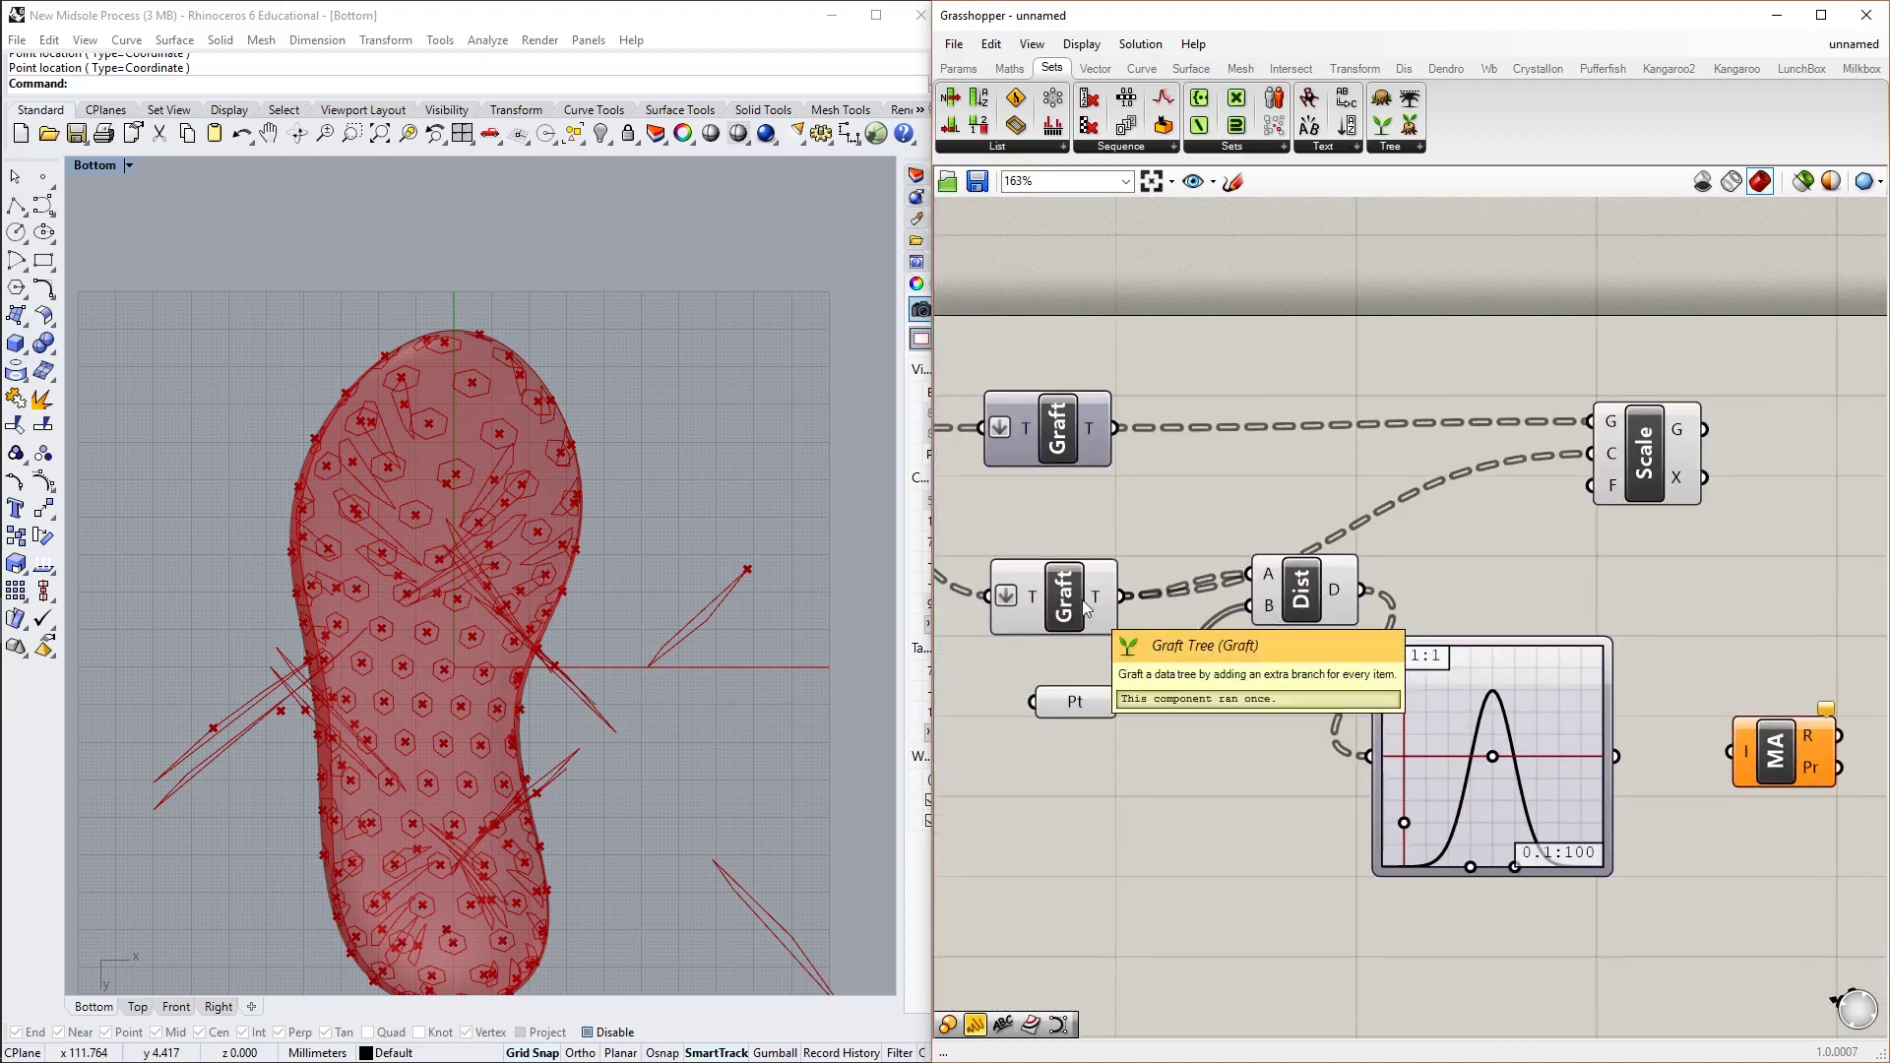
{"action": "mouse_move", "coordinate": [1097, 603]}
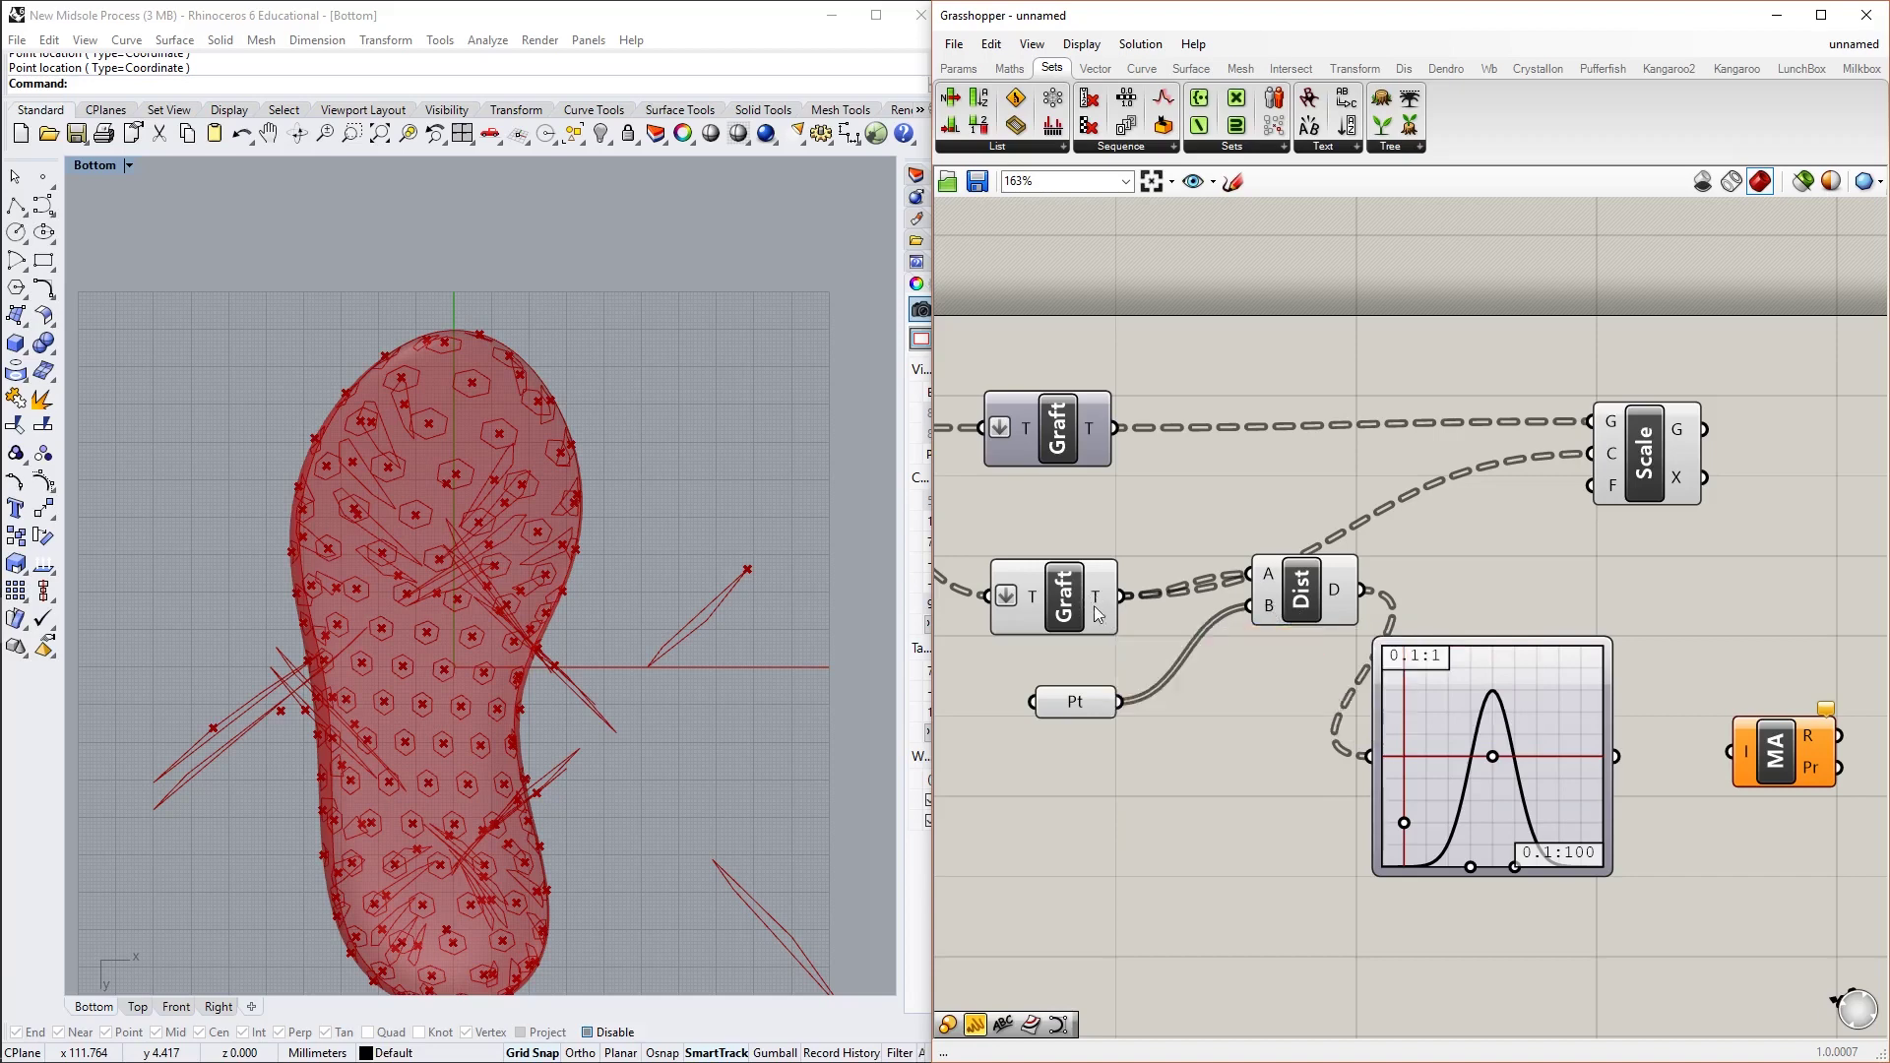
{"action": "left_click", "coordinate": [1089, 703]}
{"action": "scroll", "coordinate": [1202, 735], "scroll_direction": "up", "scroll_amount": 2}
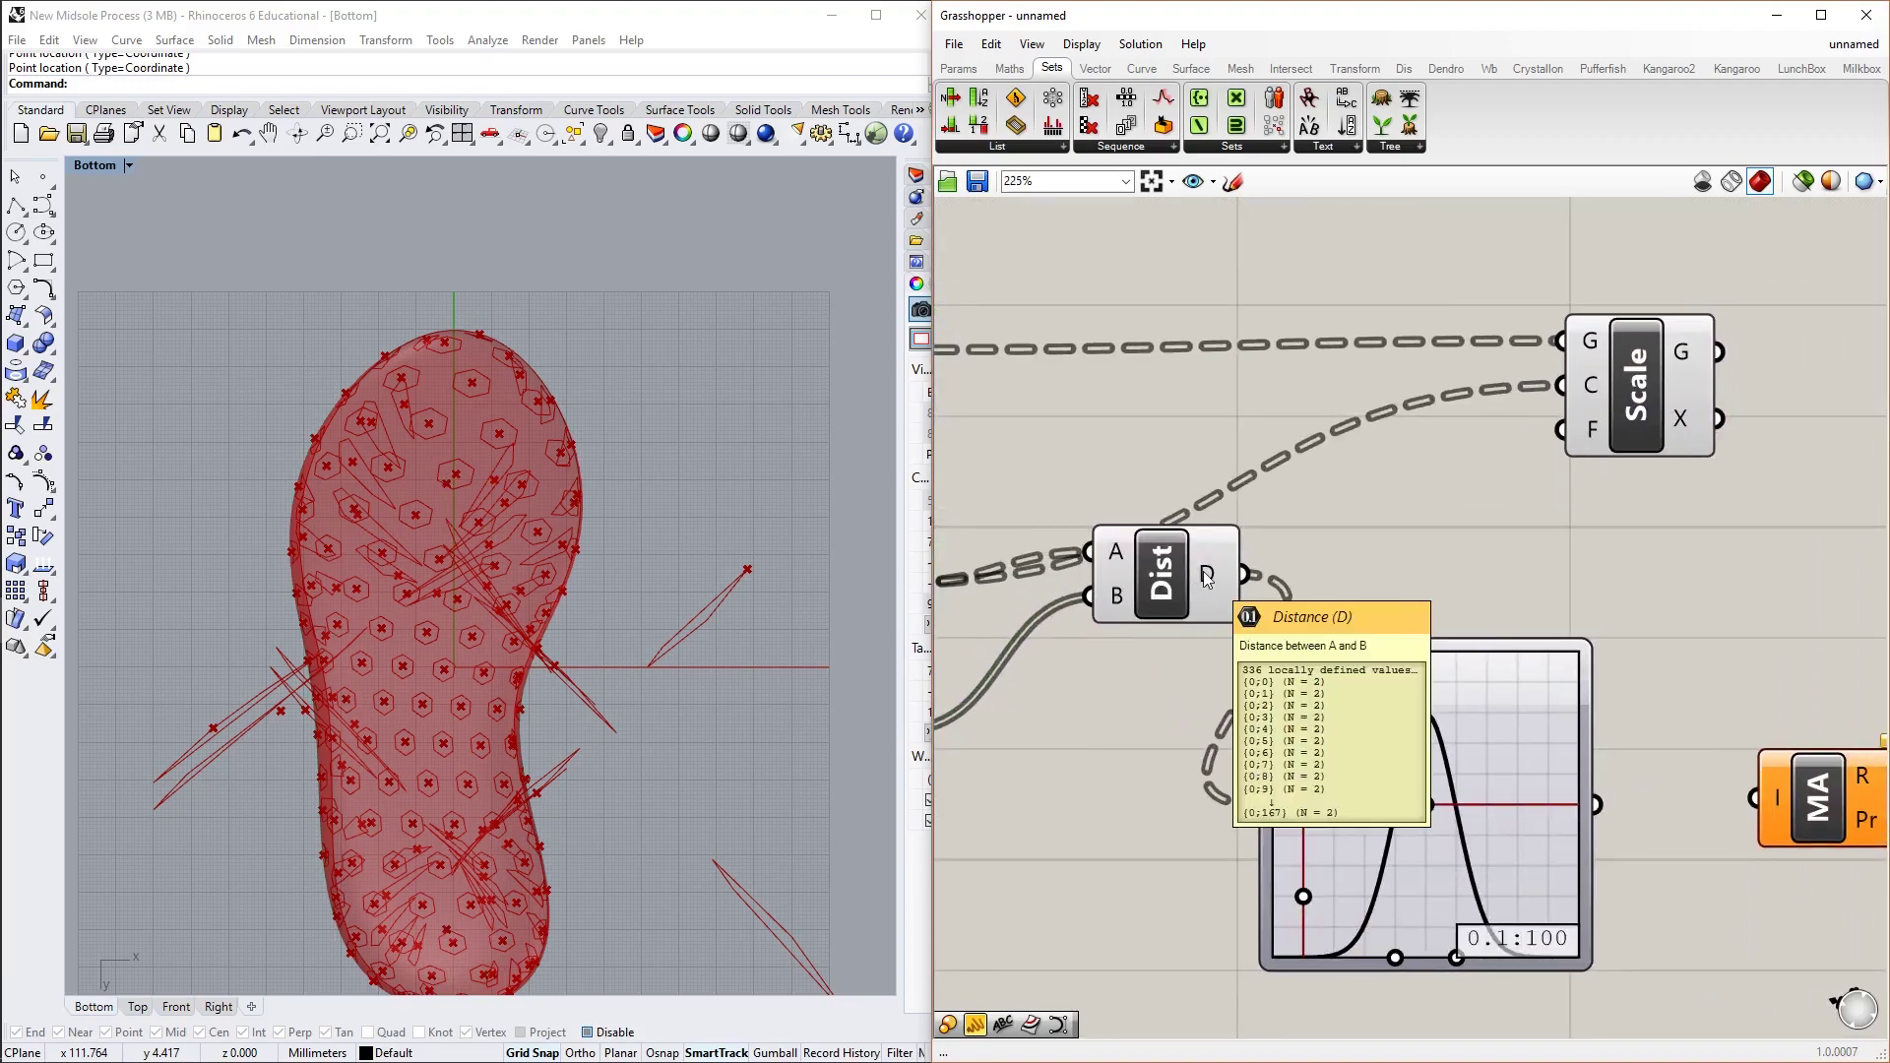
Connect the Graph Mapper output to the Mass Addition input
{"action": "right_click_drag", "start_coordinate": [1587, 667], "coordinate": [1326, 636]}
{"action": "left_click", "coordinate": [1581, 766]}
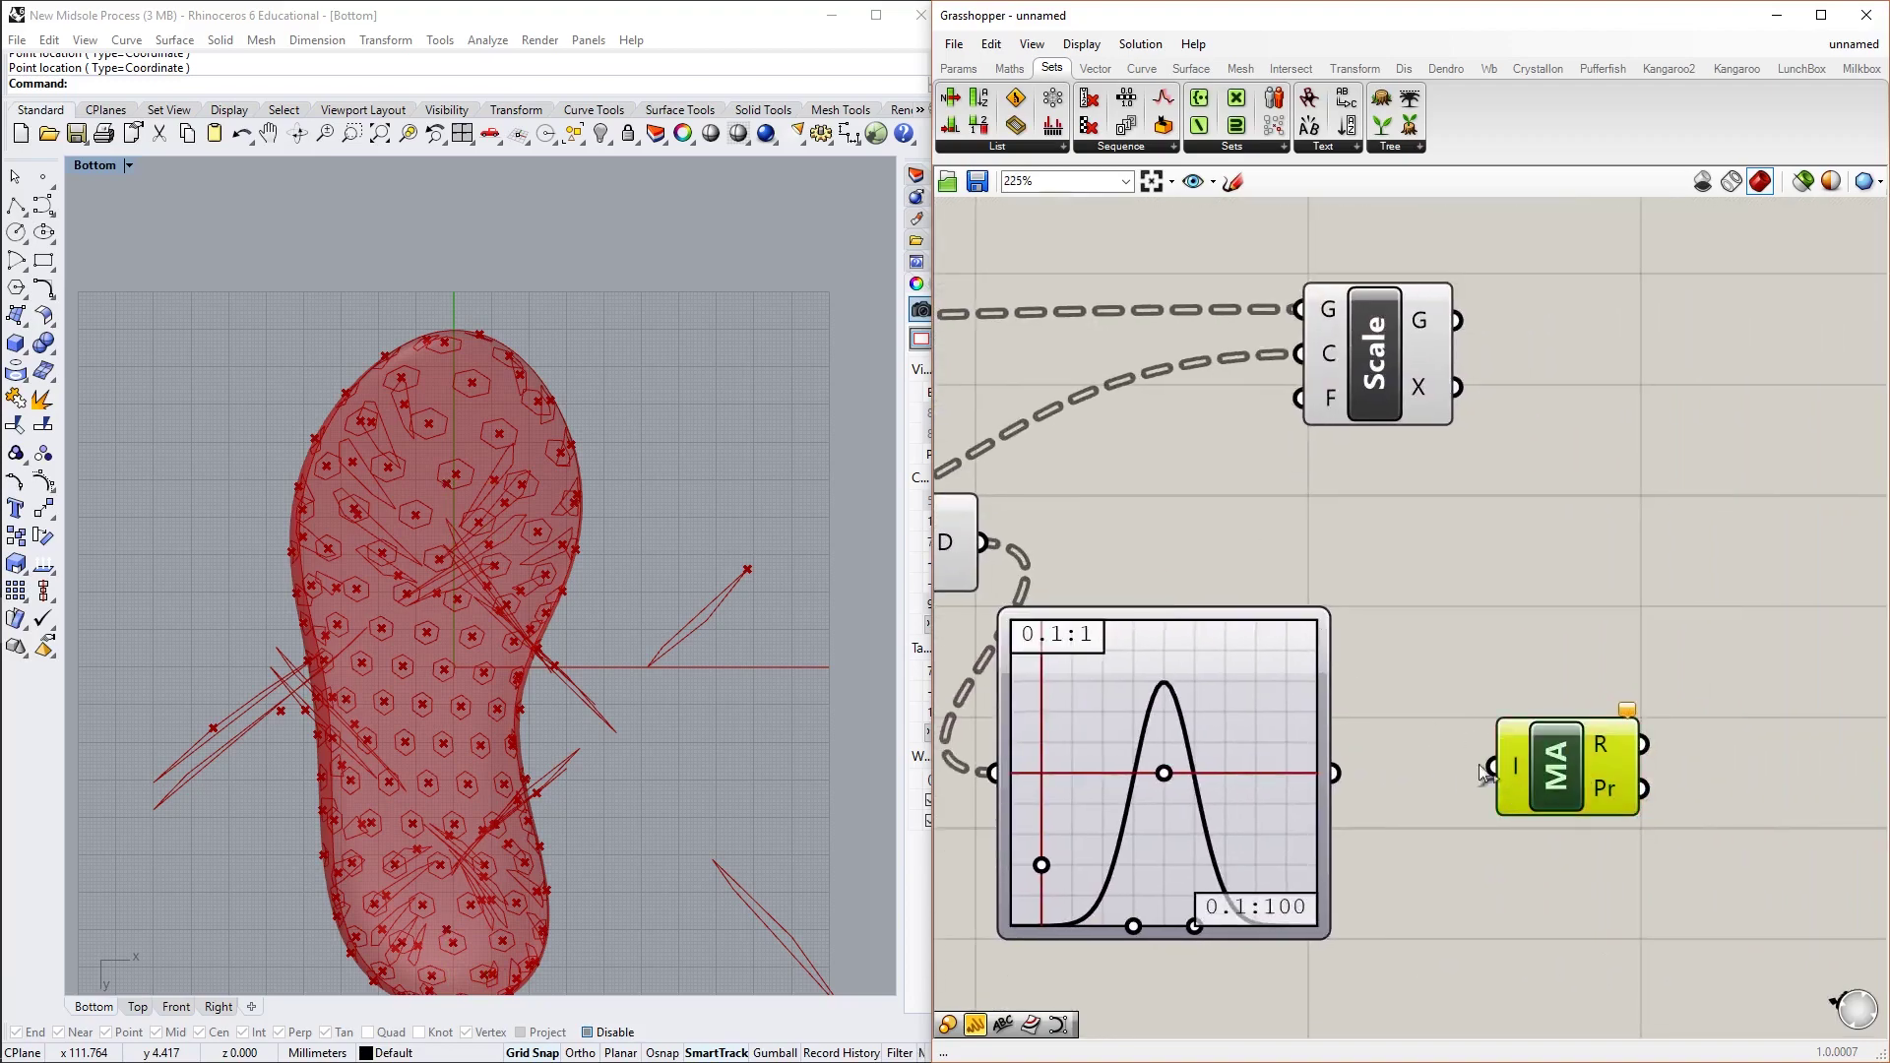
{"action": "left_click", "coordinate": [1383, 794]}
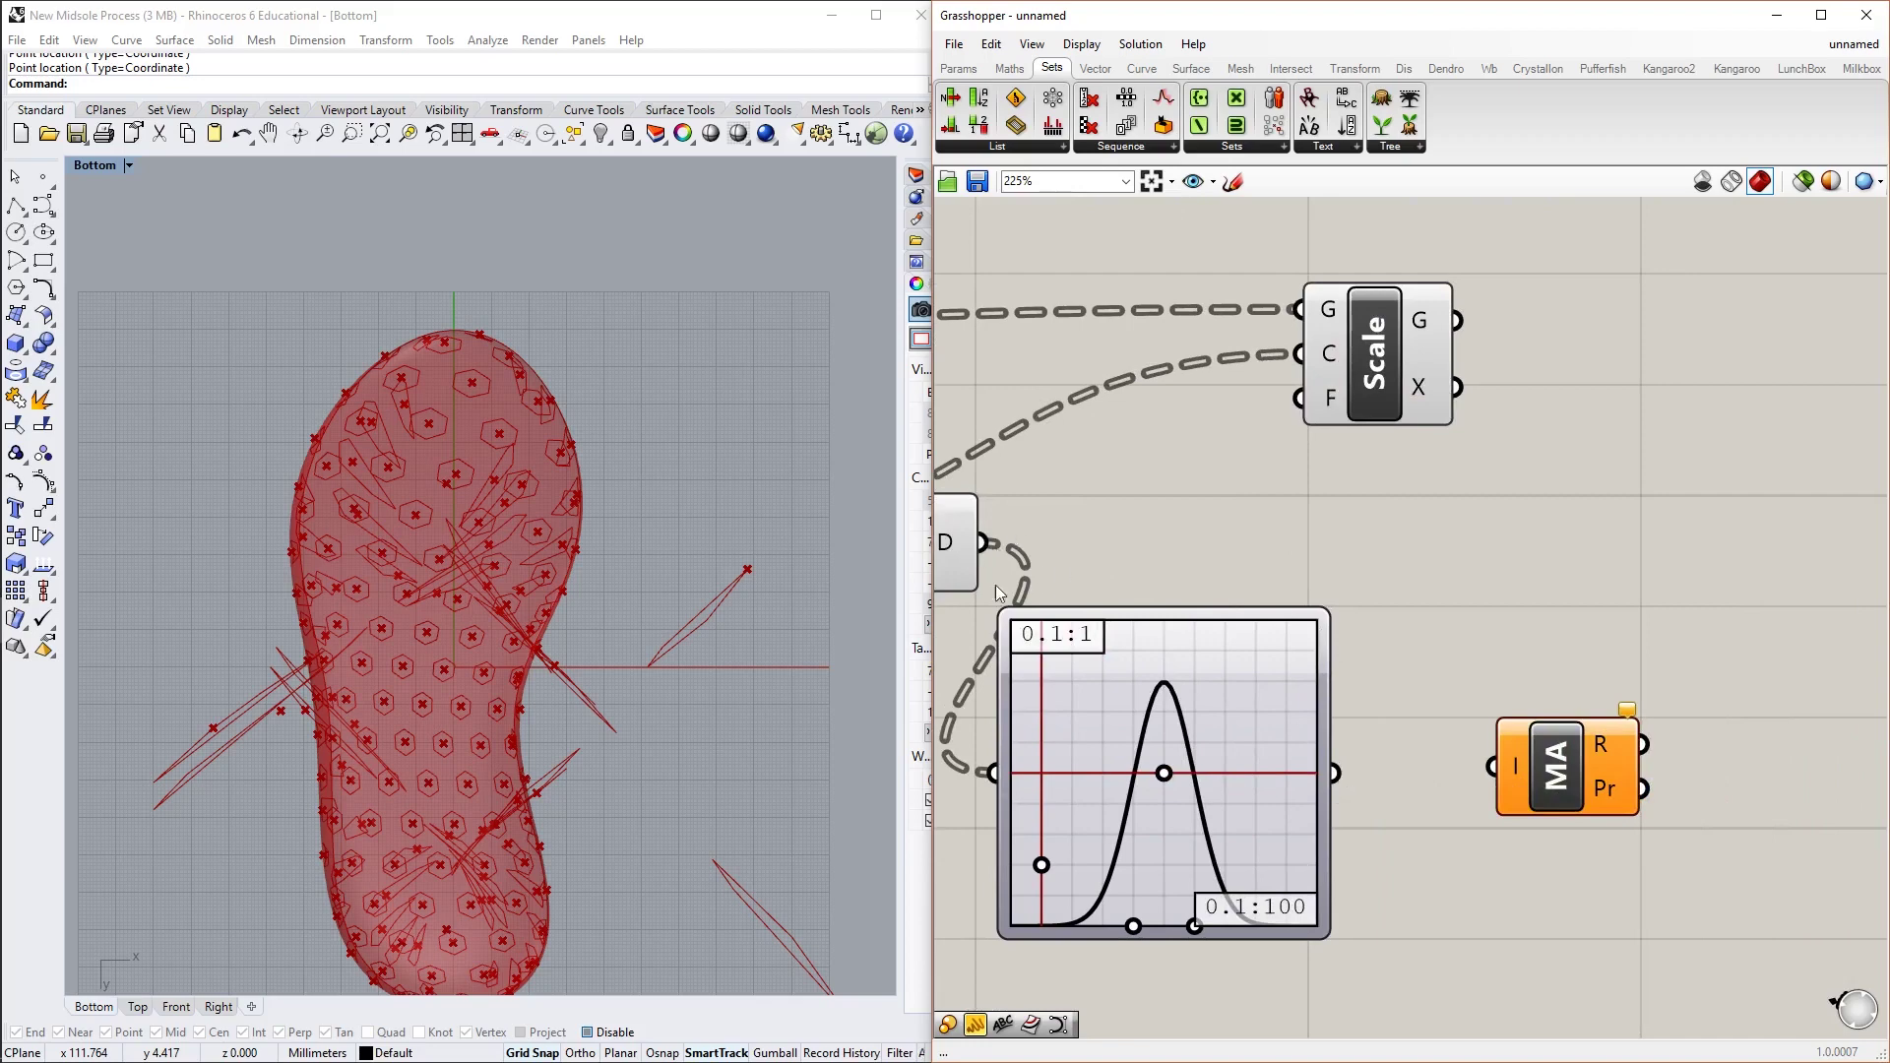
{"action": "right_click_drag", "start_coordinate": [999, 592], "coordinate": [1173, 590]}
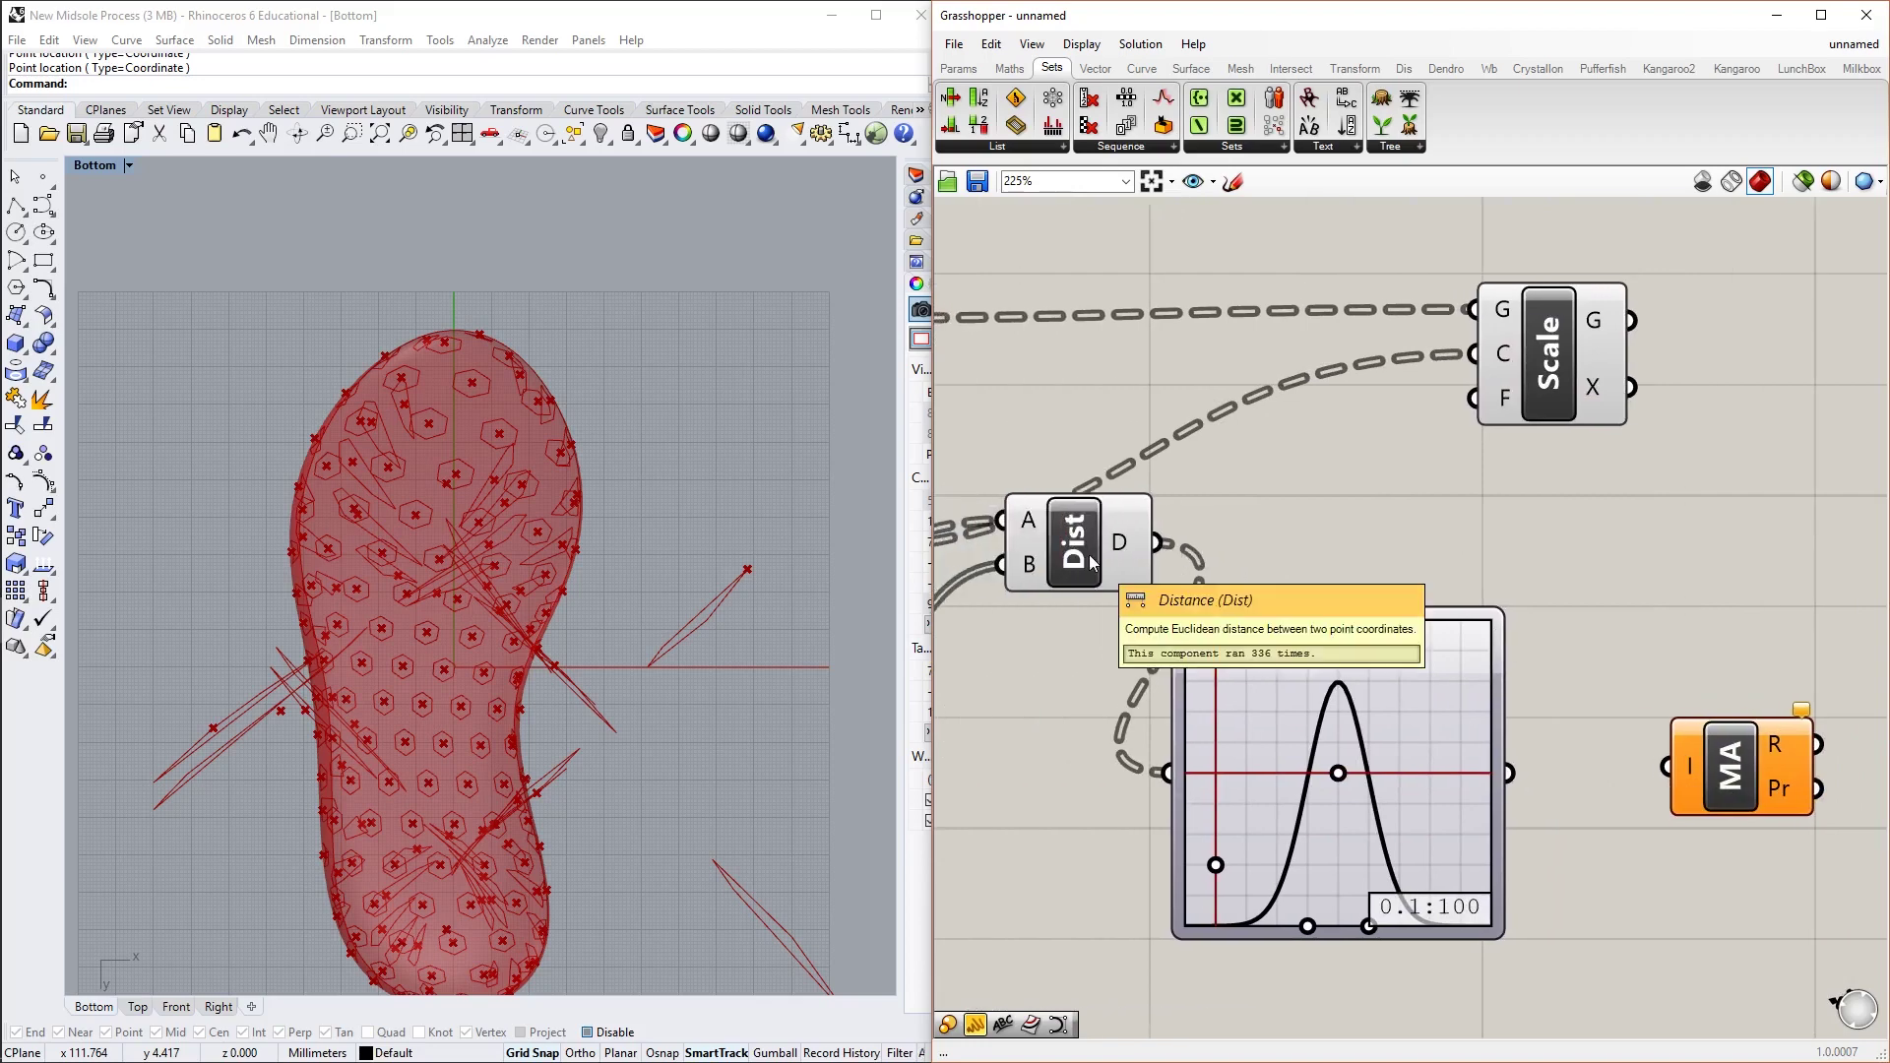
{"action": "right_click_drag", "start_coordinate": [1591, 760], "coordinate": [1522, 750]}
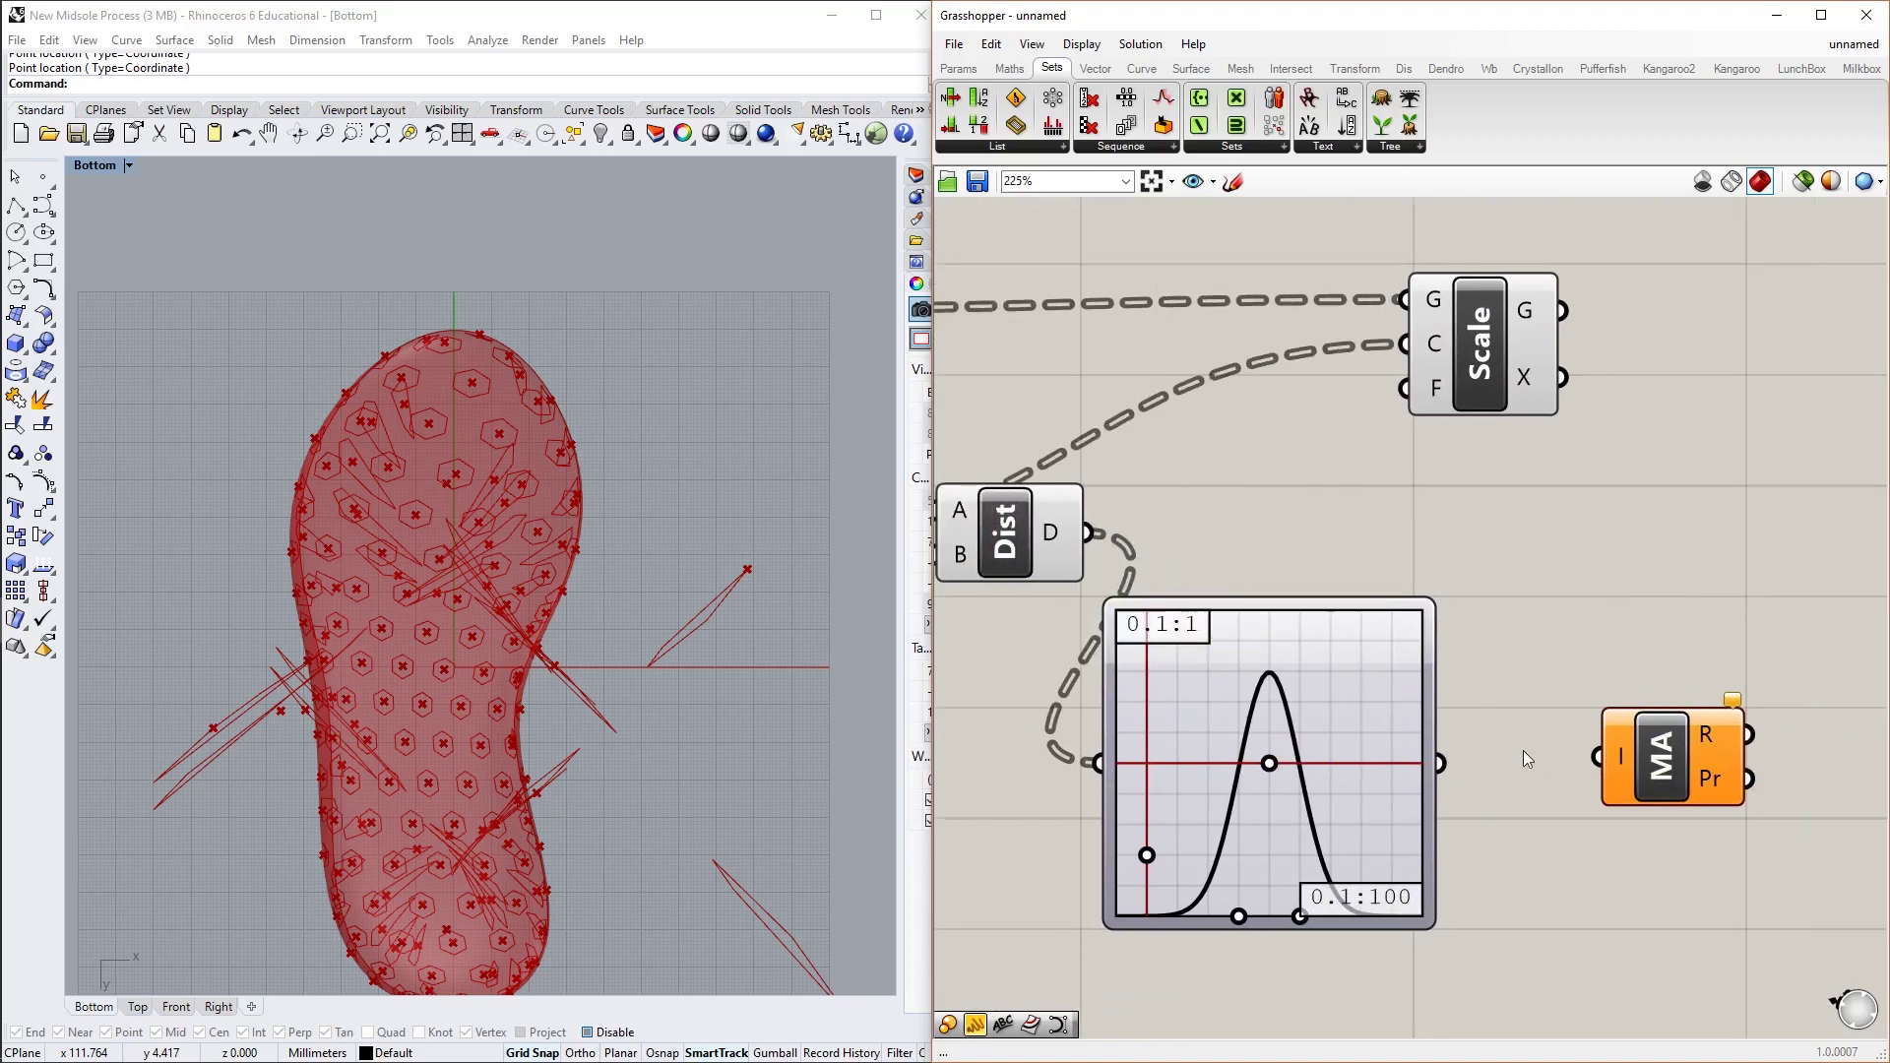
{"action": "left_click_drag", "start_coordinate": [1439, 762], "coordinate": [1604, 757]}
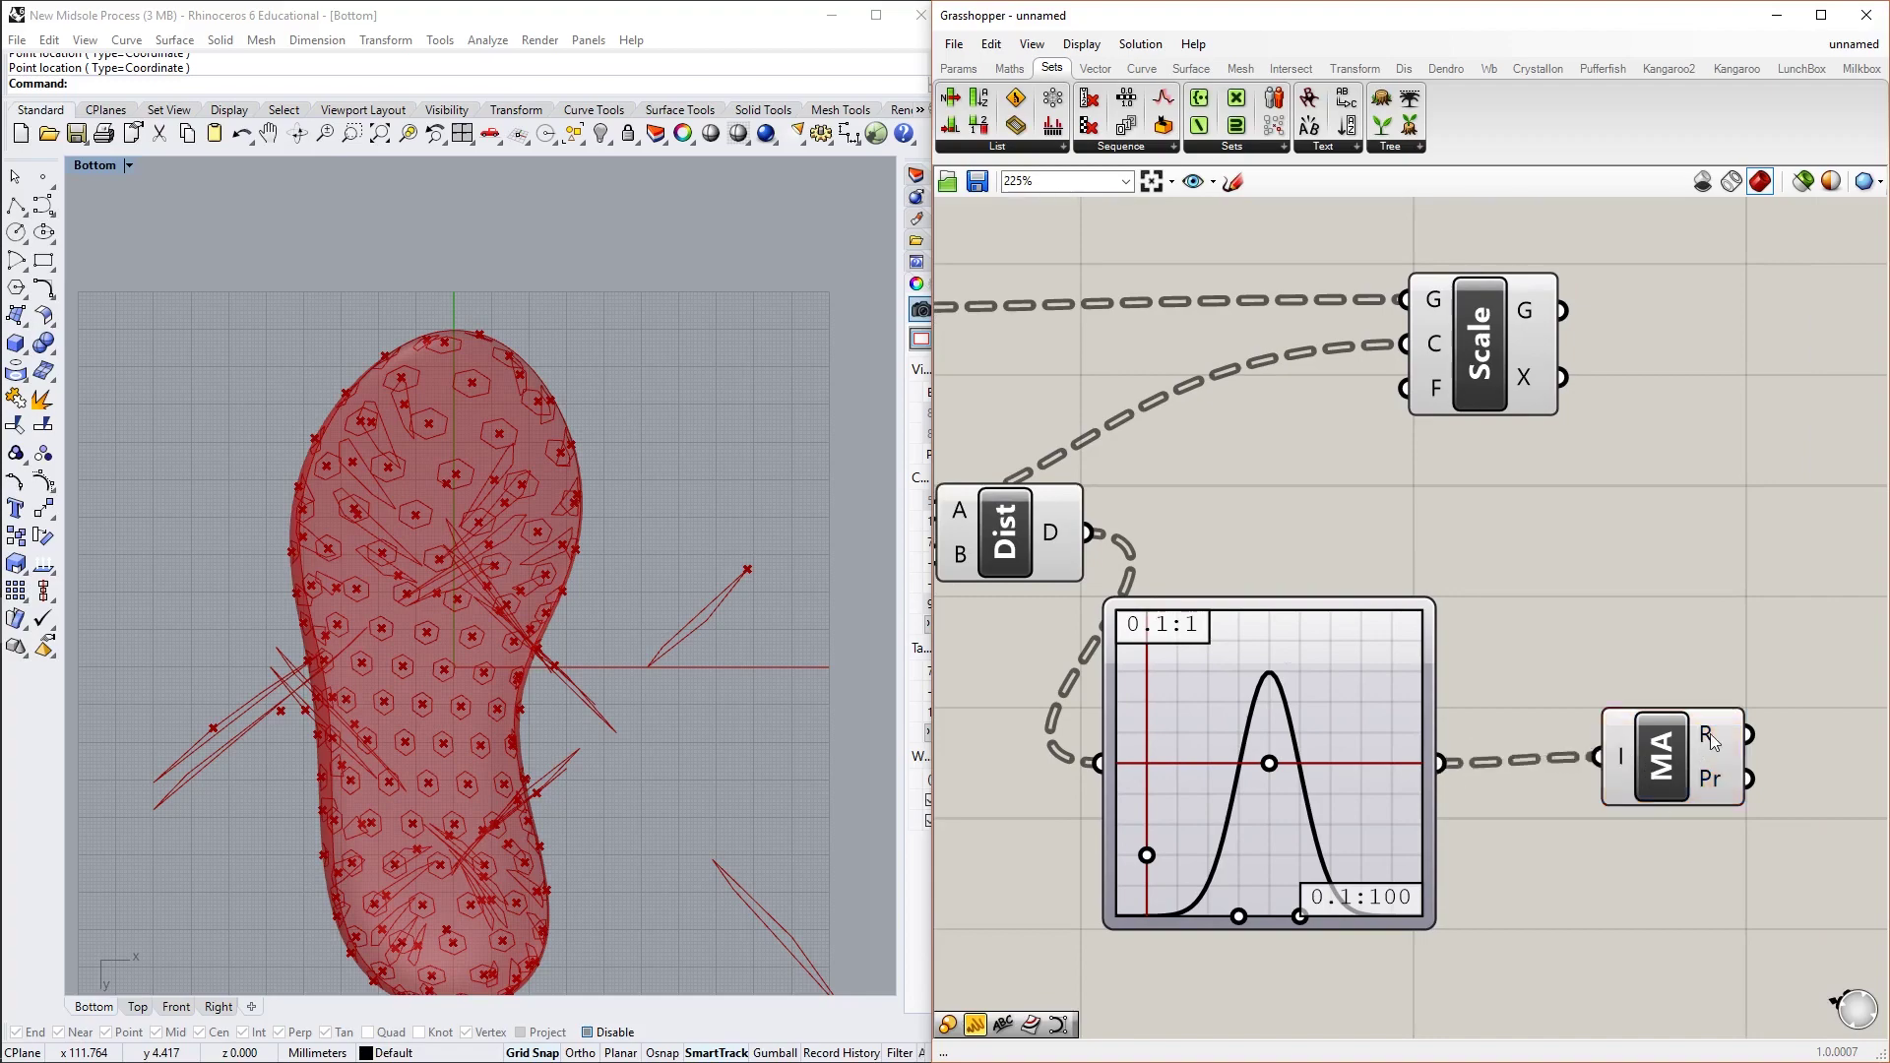
Move the Scale component farther along the canvas and feed the Mass Addition Result into its Factor input
{"action": "mouse_move", "coordinate": [1712, 741]}
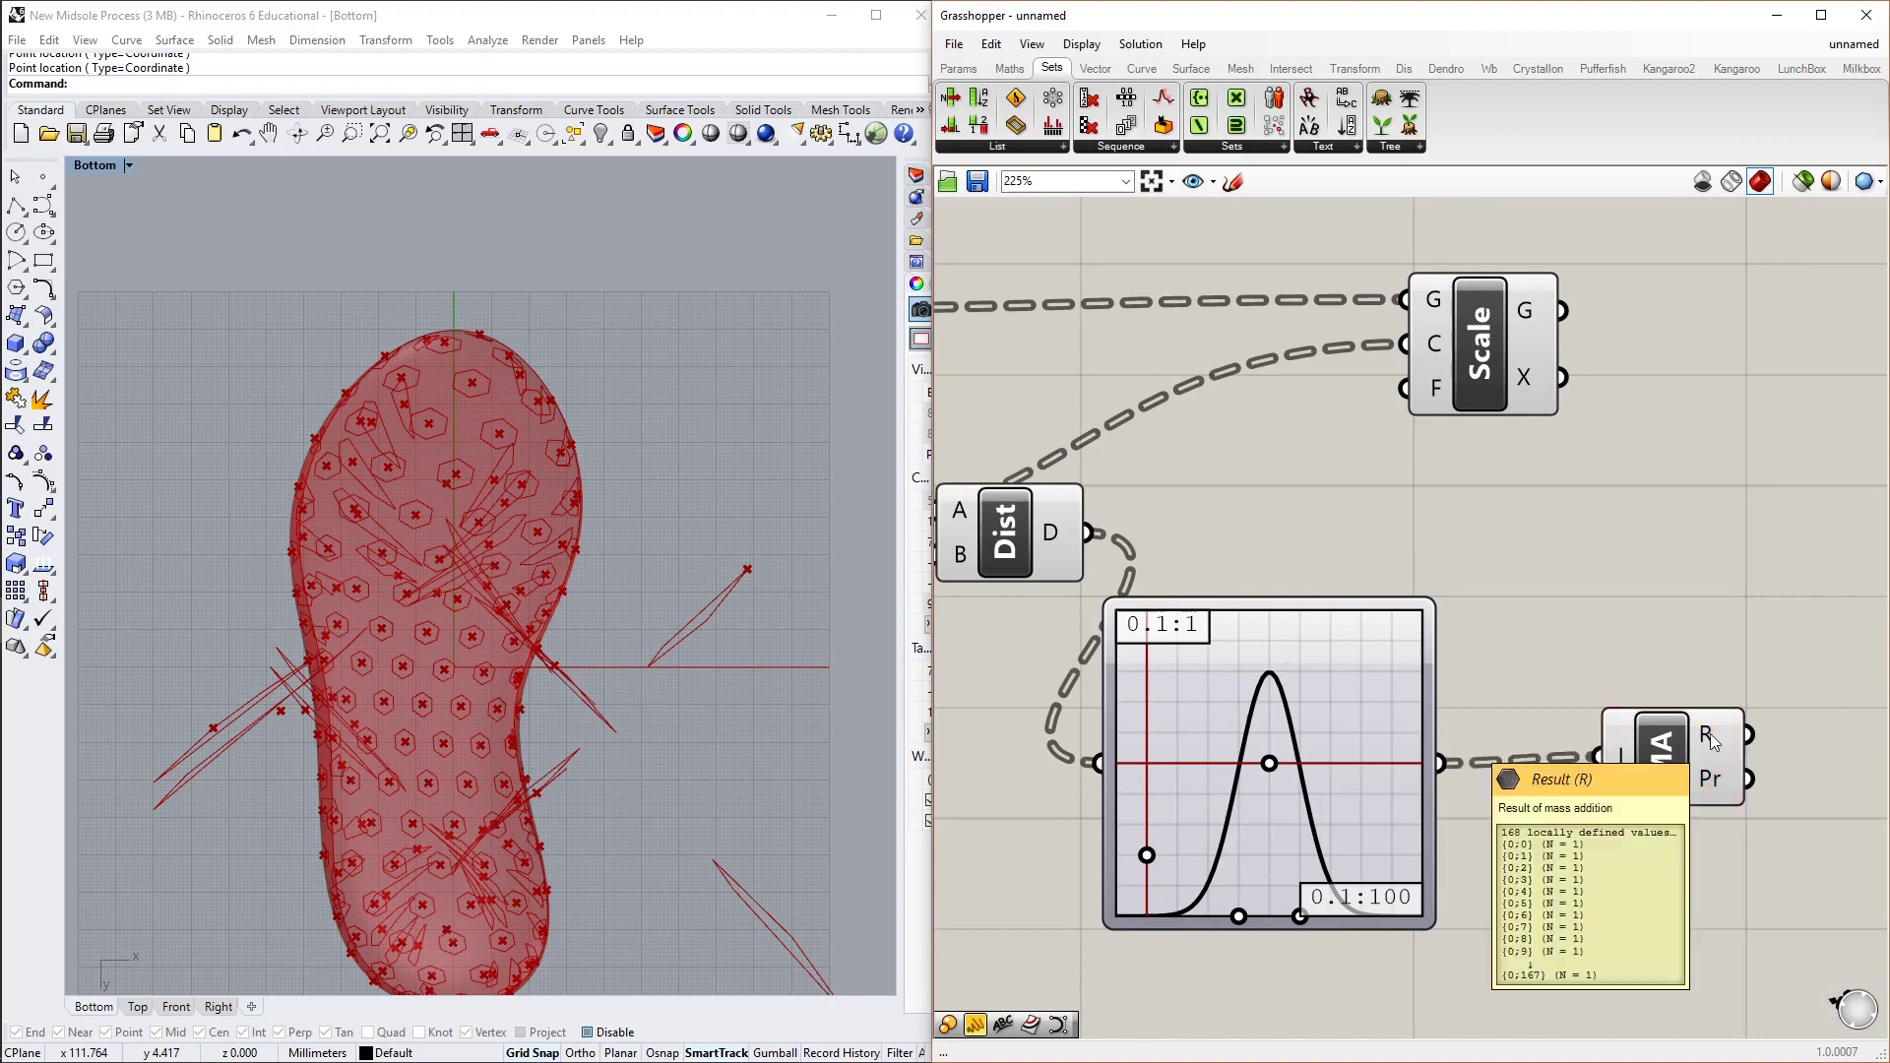
{"action": "scroll", "coordinate": [1711, 741], "scroll_direction": "down", "scroll_amount": 2}
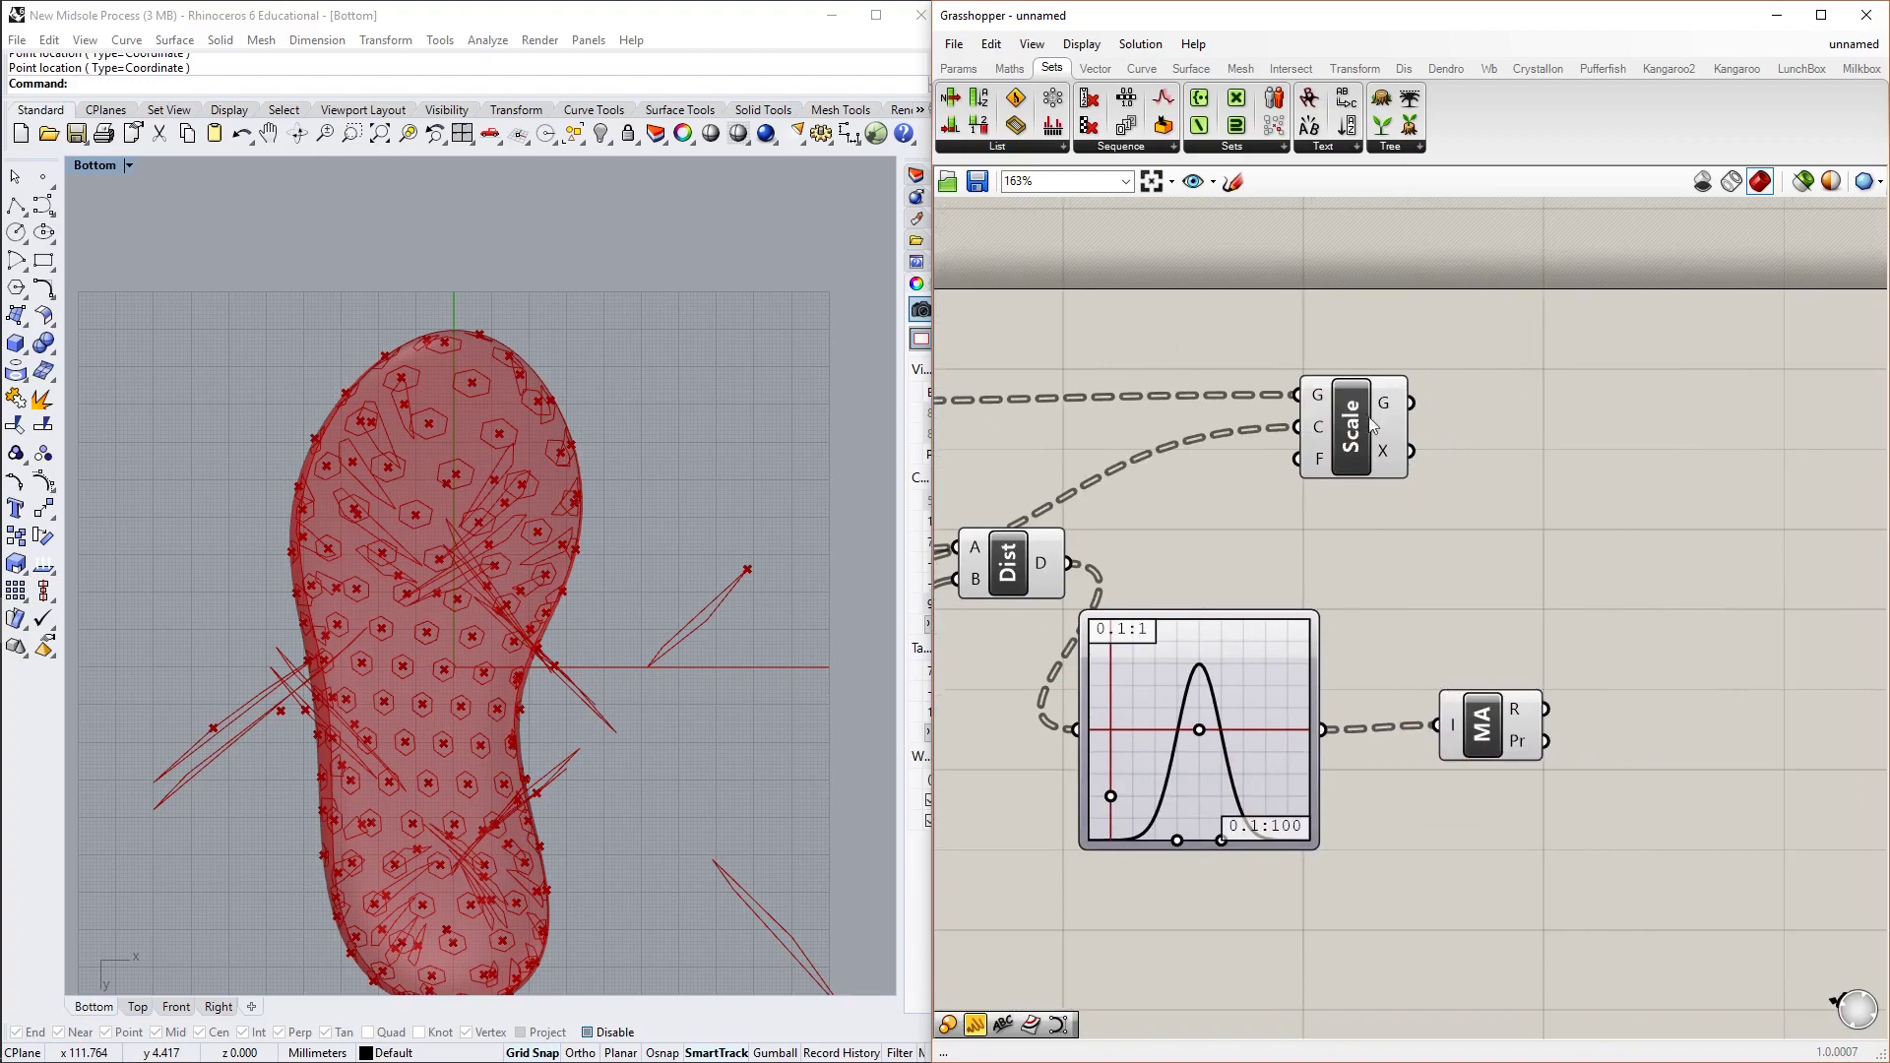
{"action": "left_click_drag", "start_coordinate": [1341, 423], "coordinate": [1596, 418]}
{"action": "left_click", "coordinate": [1592, 590]}
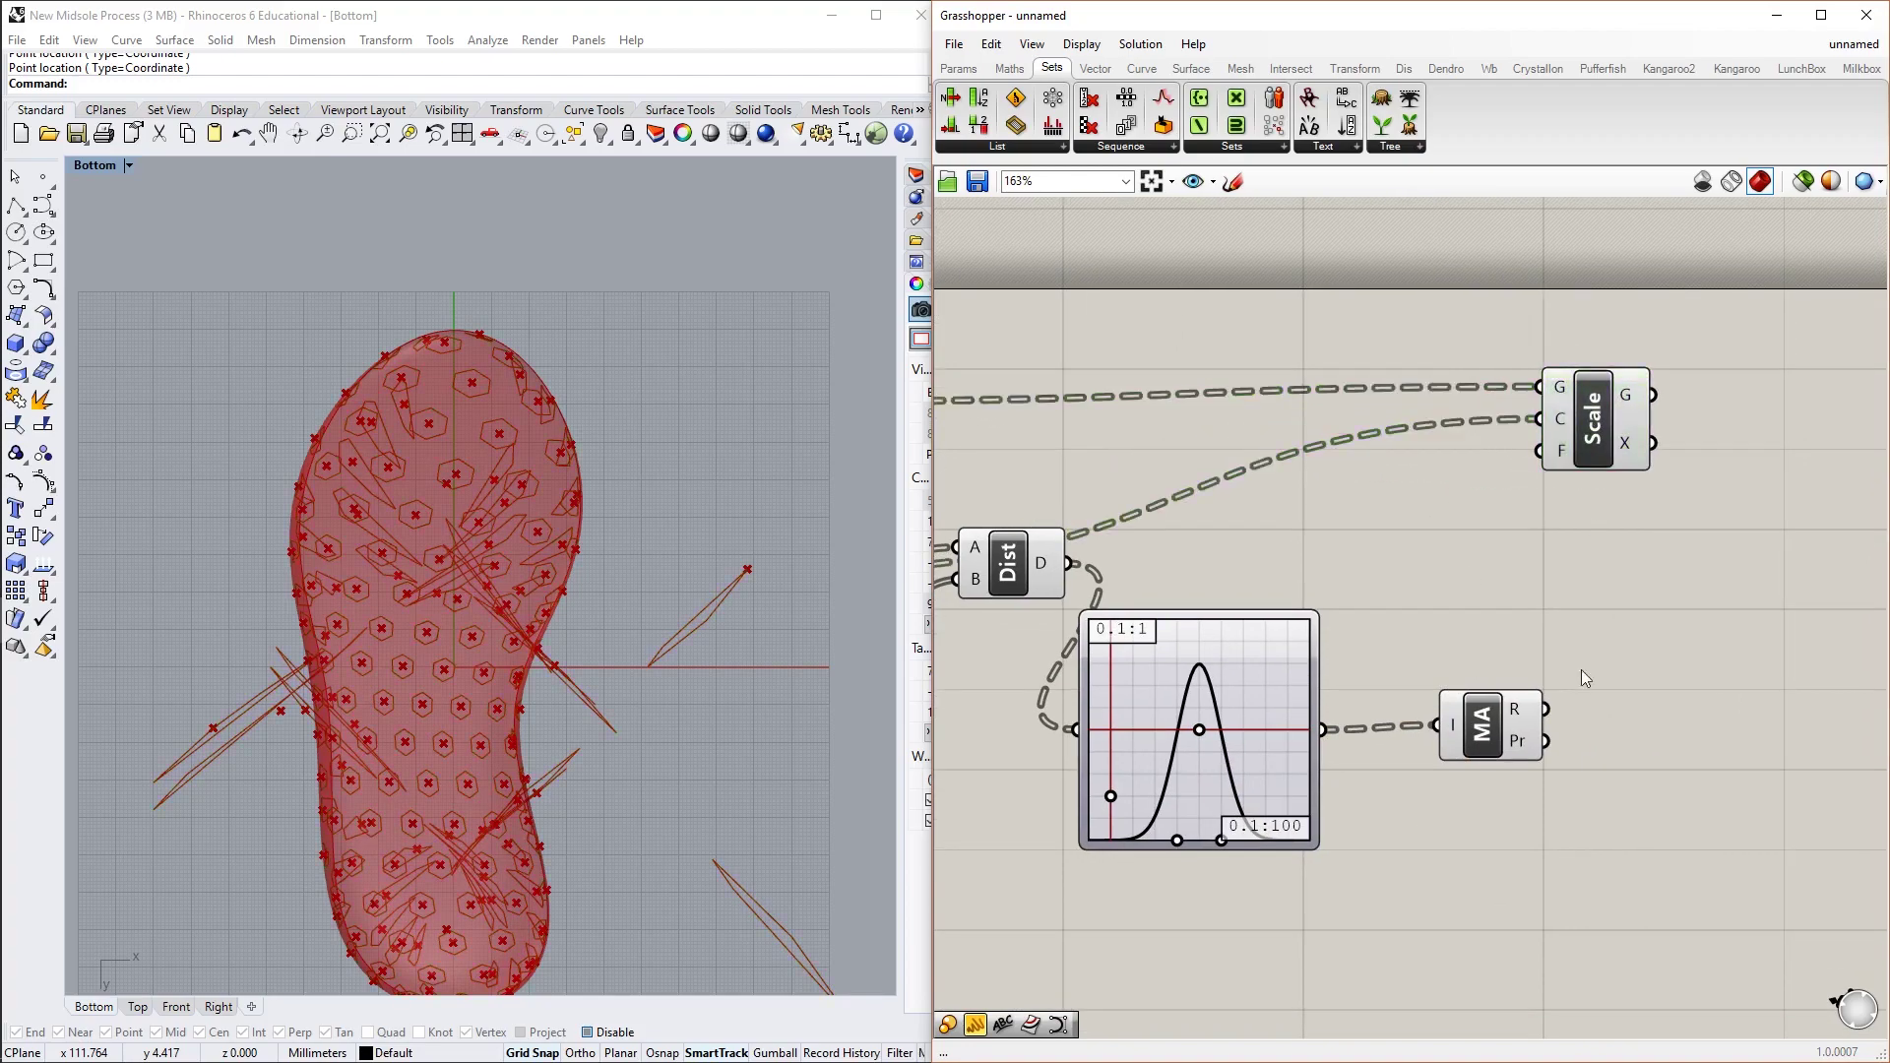
{"action": "left_click", "coordinate": [1517, 716]}
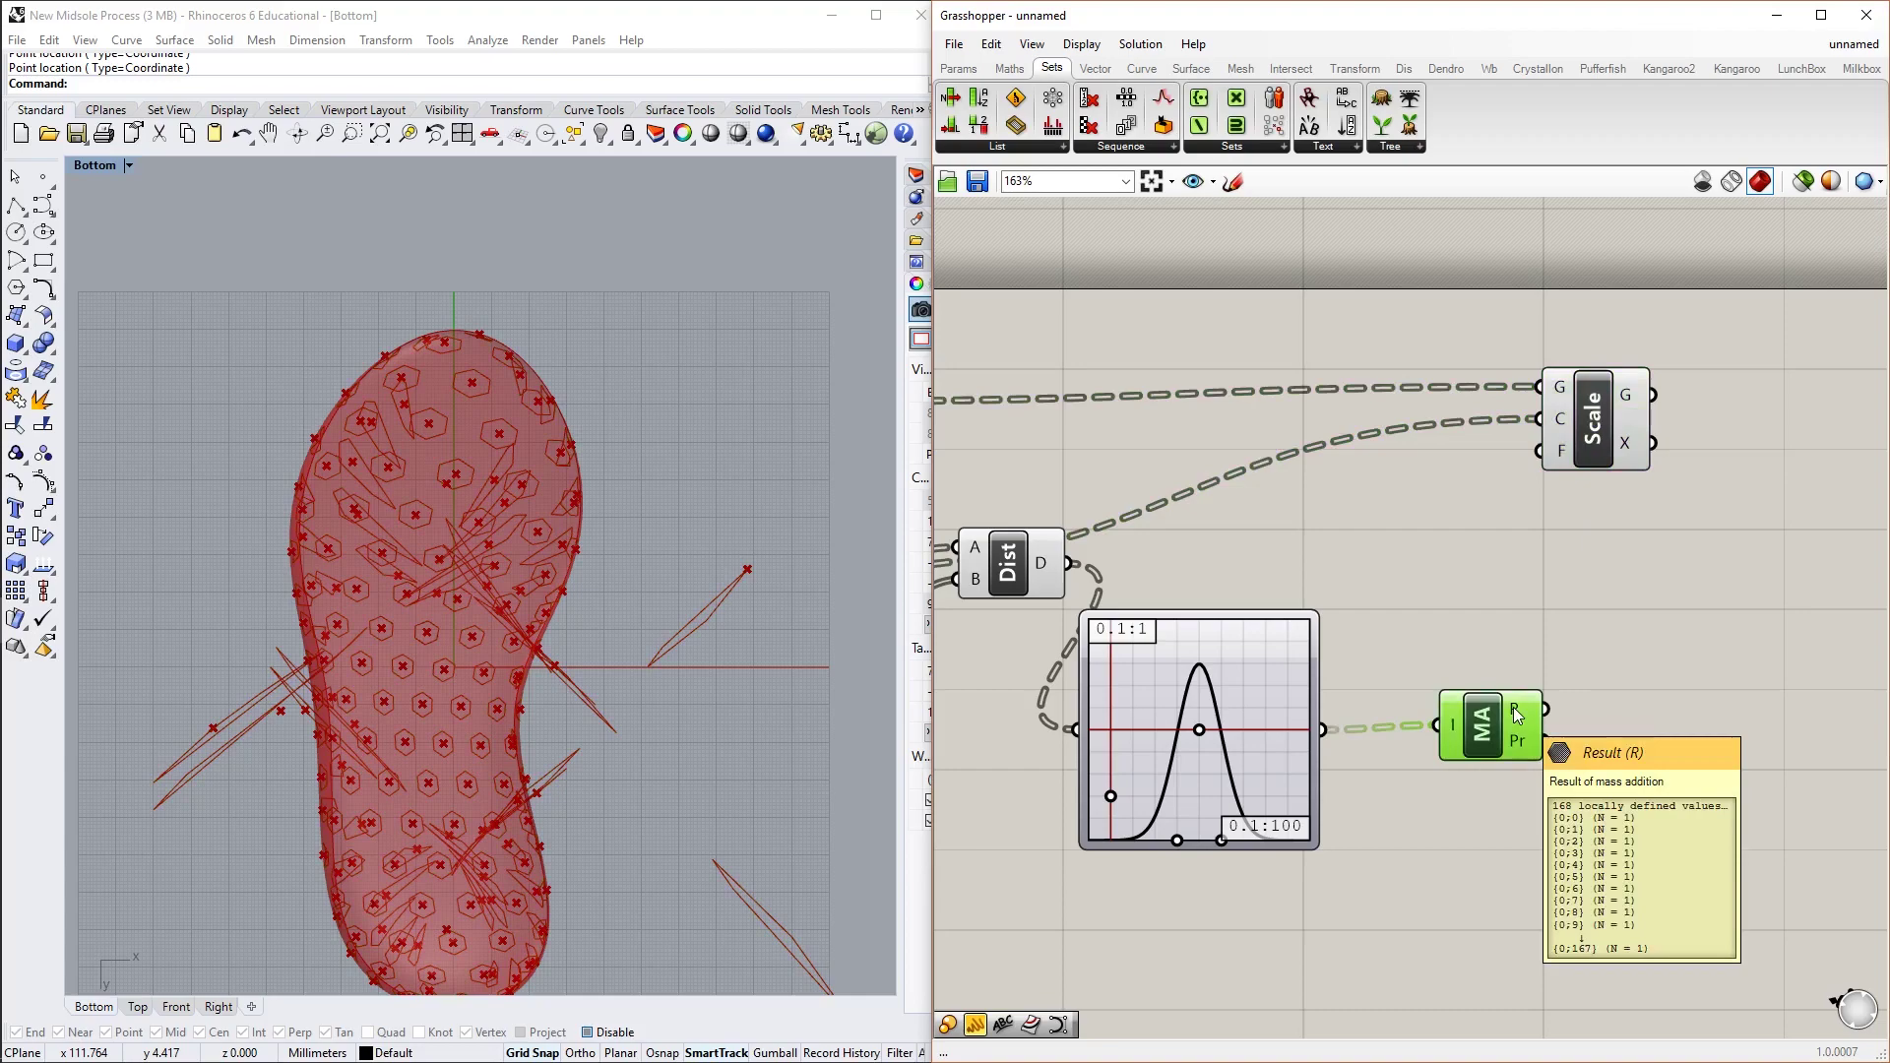
{"action": "left_click", "coordinate": [1561, 687]}
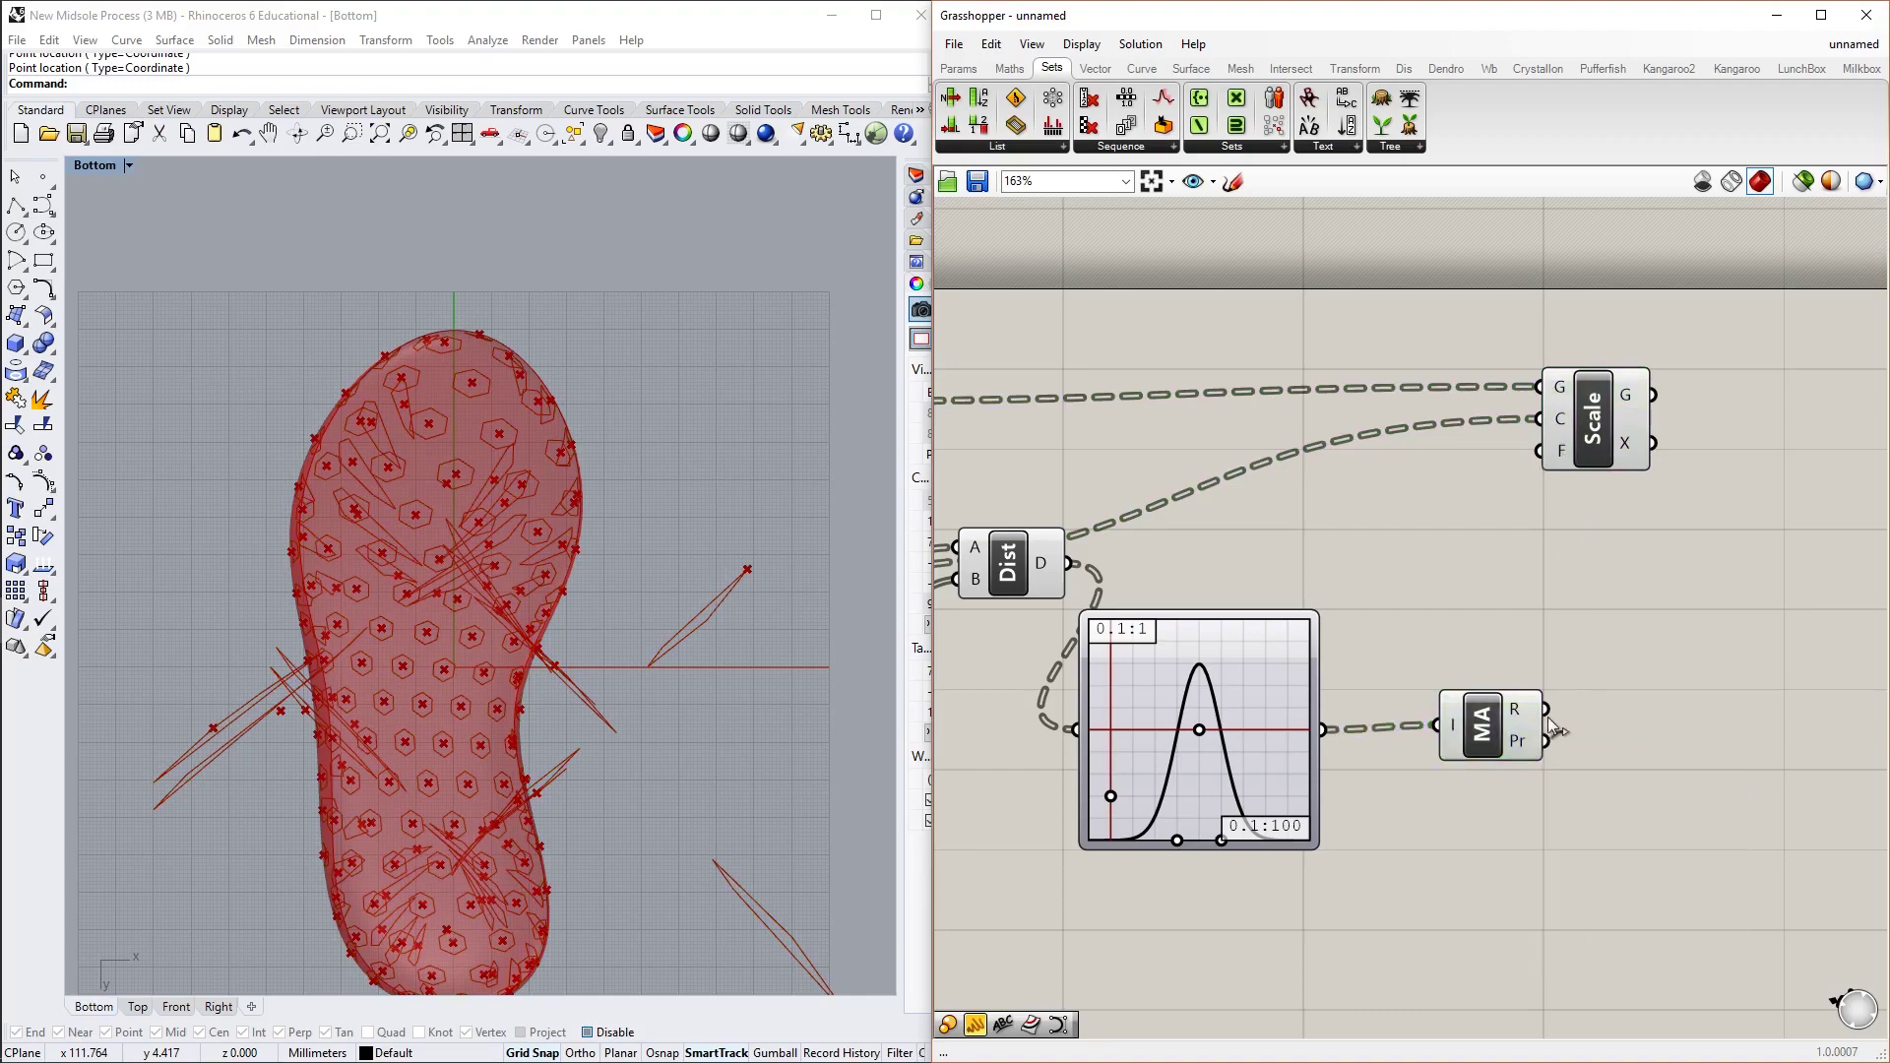
{"action": "left_click_drag", "start_coordinate": [1545, 709], "coordinate": [1542, 451]}
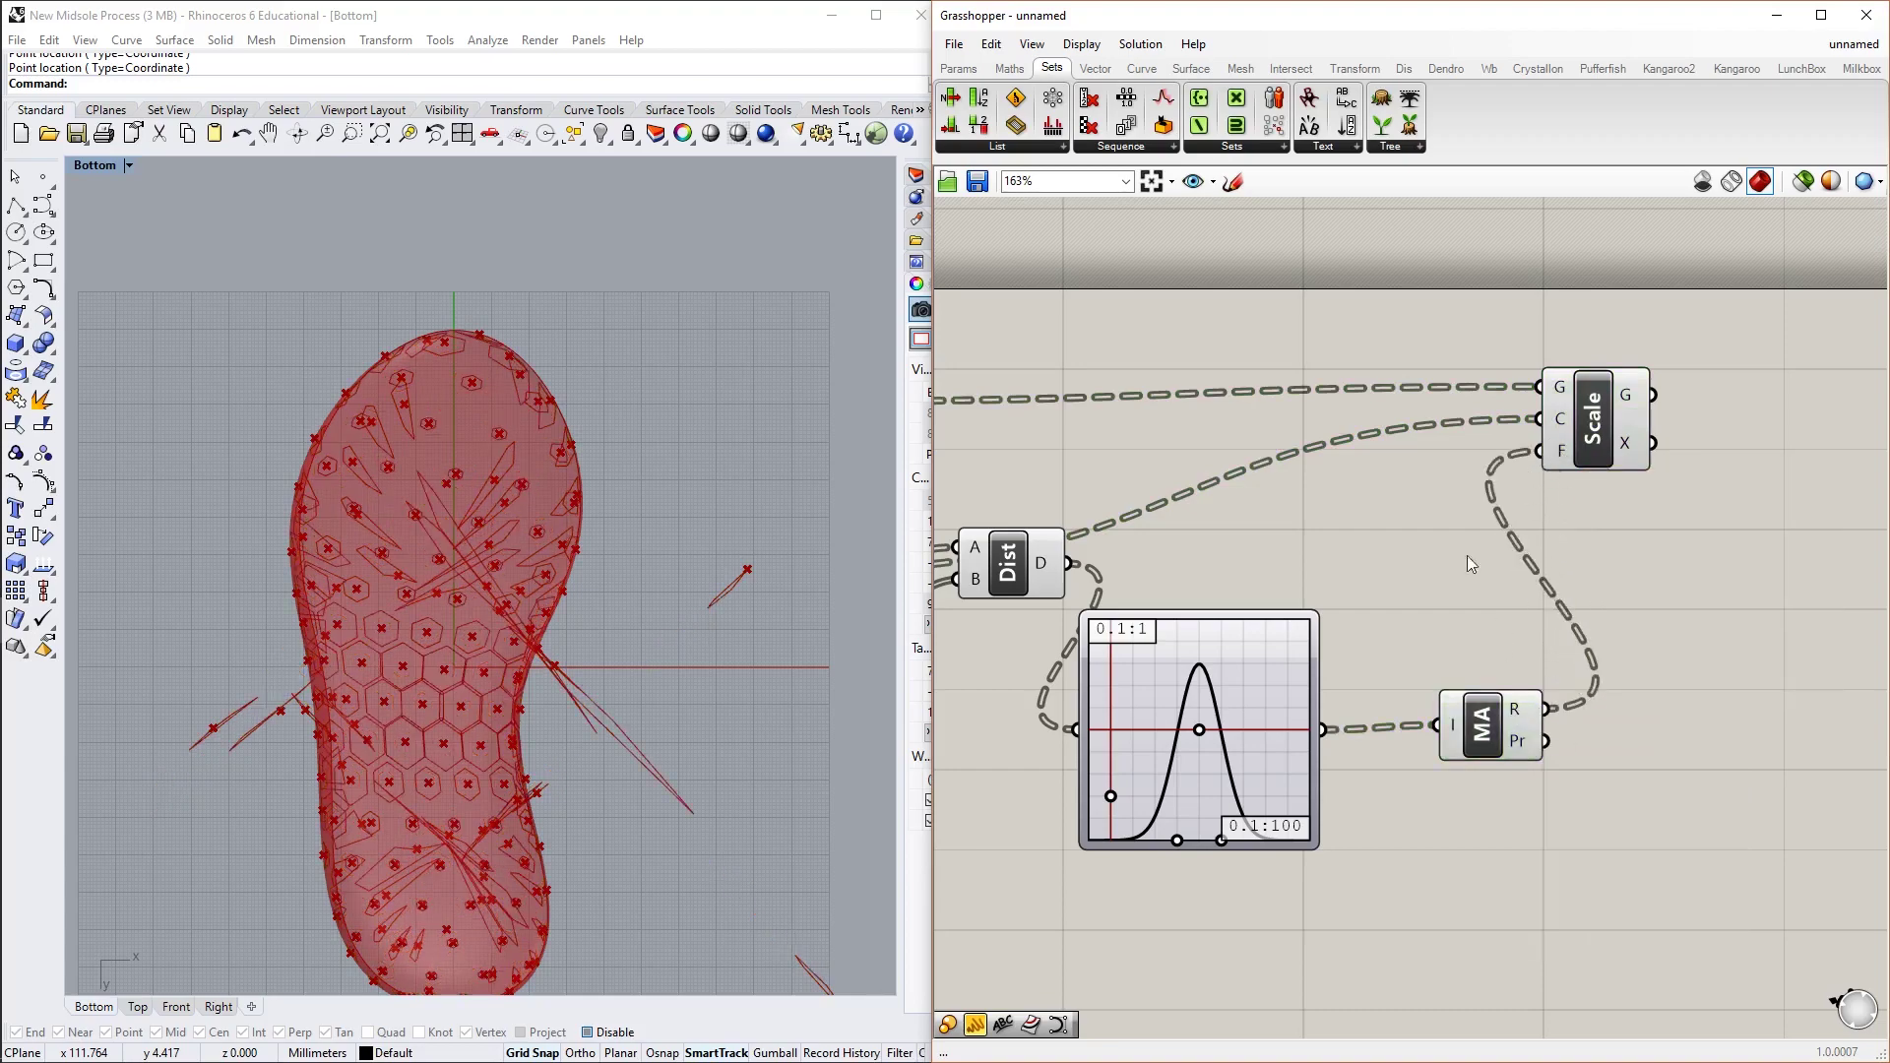
Highlight the Point parameter to compare the attractor point locations with the rescaled hexagon cells
{"action": "scroll", "coordinate": [492, 655], "scroll_direction": "up", "scroll_amount": 3}
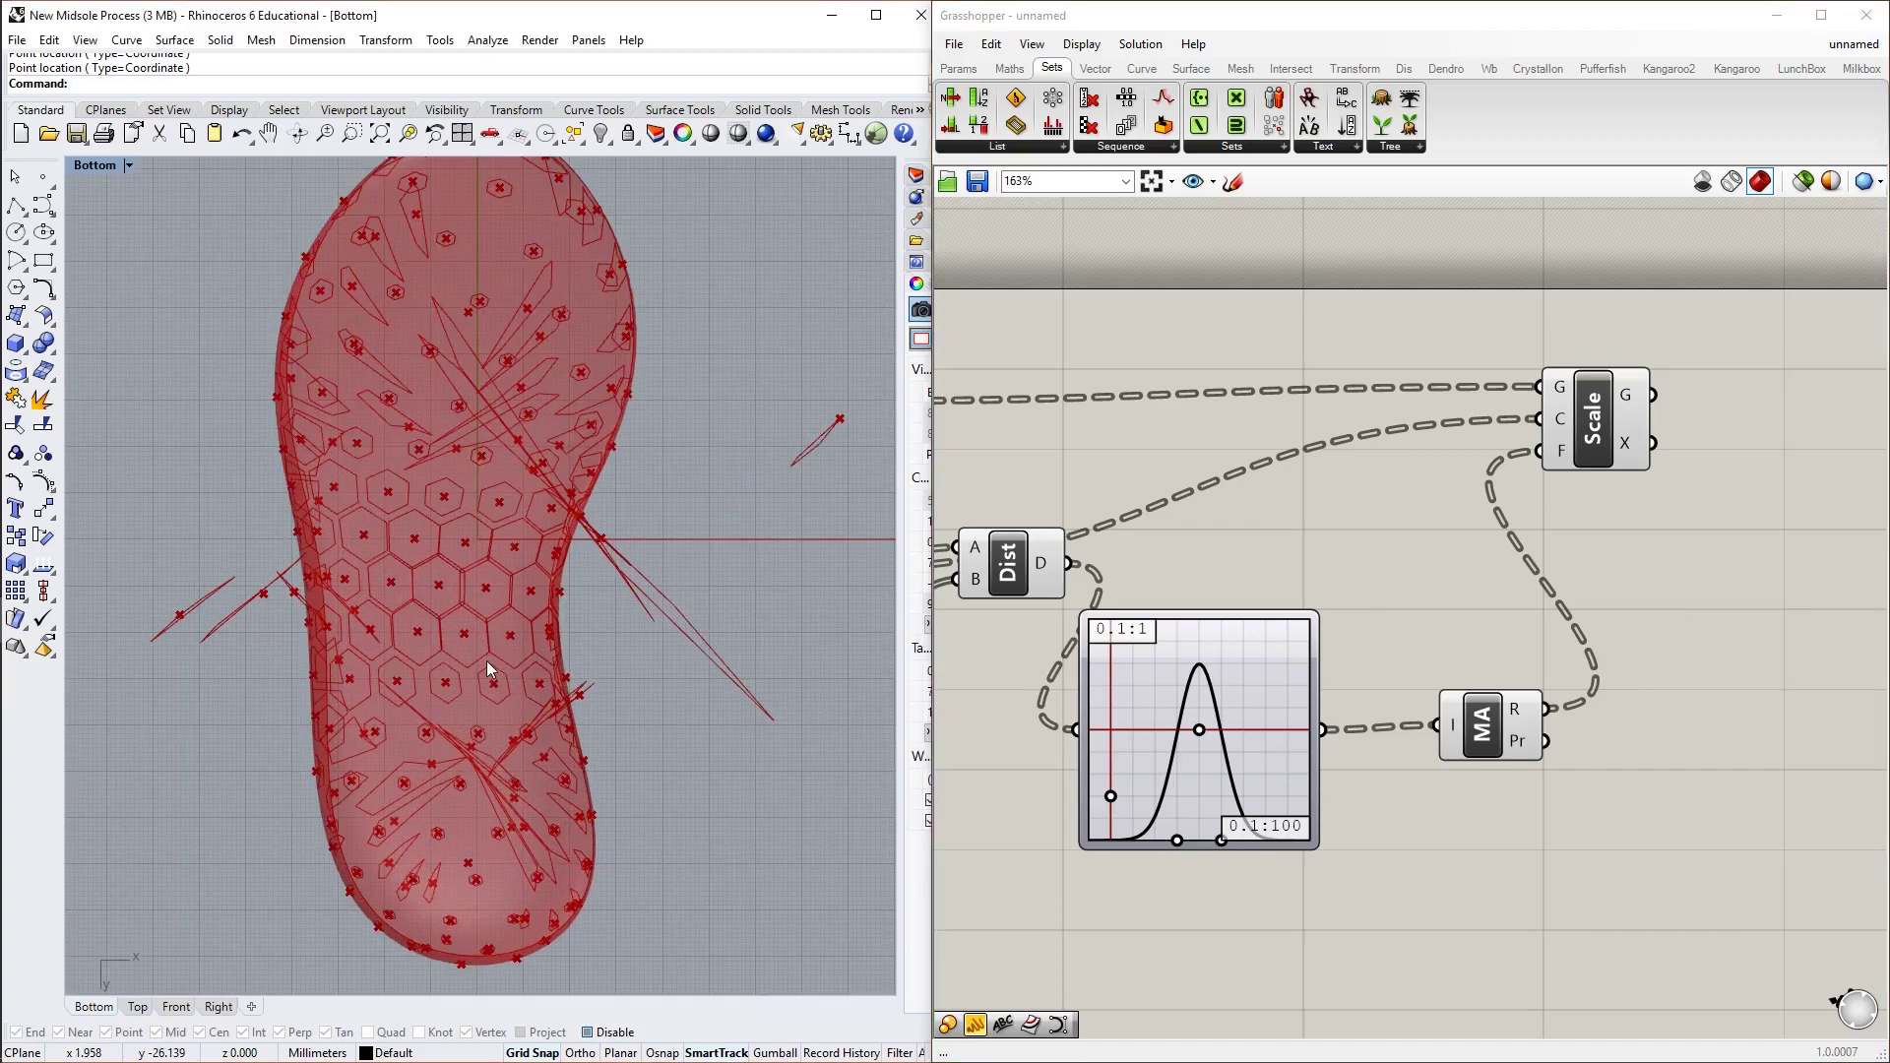
{"action": "right_click_drag", "start_coordinate": [487, 661], "coordinate": [468, 669]}
{"action": "right_click_drag", "start_coordinate": [1197, 781], "coordinate": [1635, 722]}
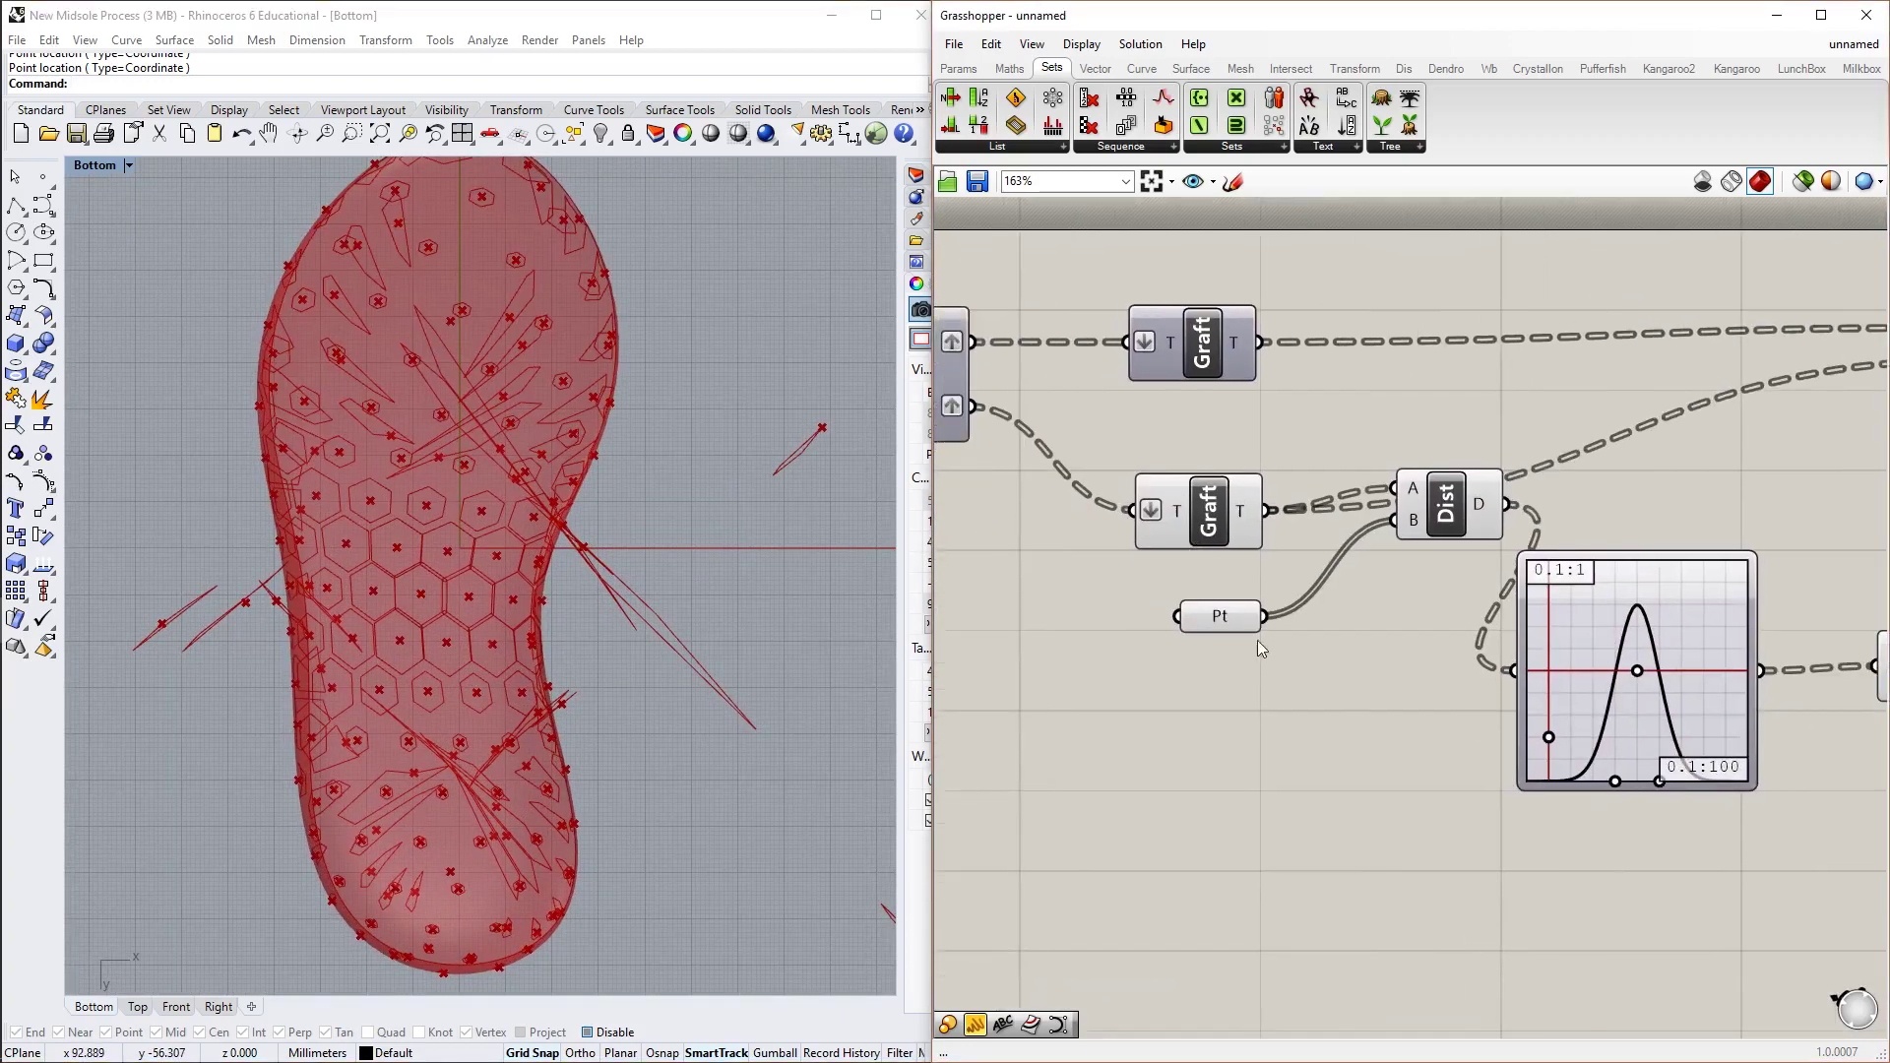
{"action": "left_click", "coordinate": [1245, 622]}
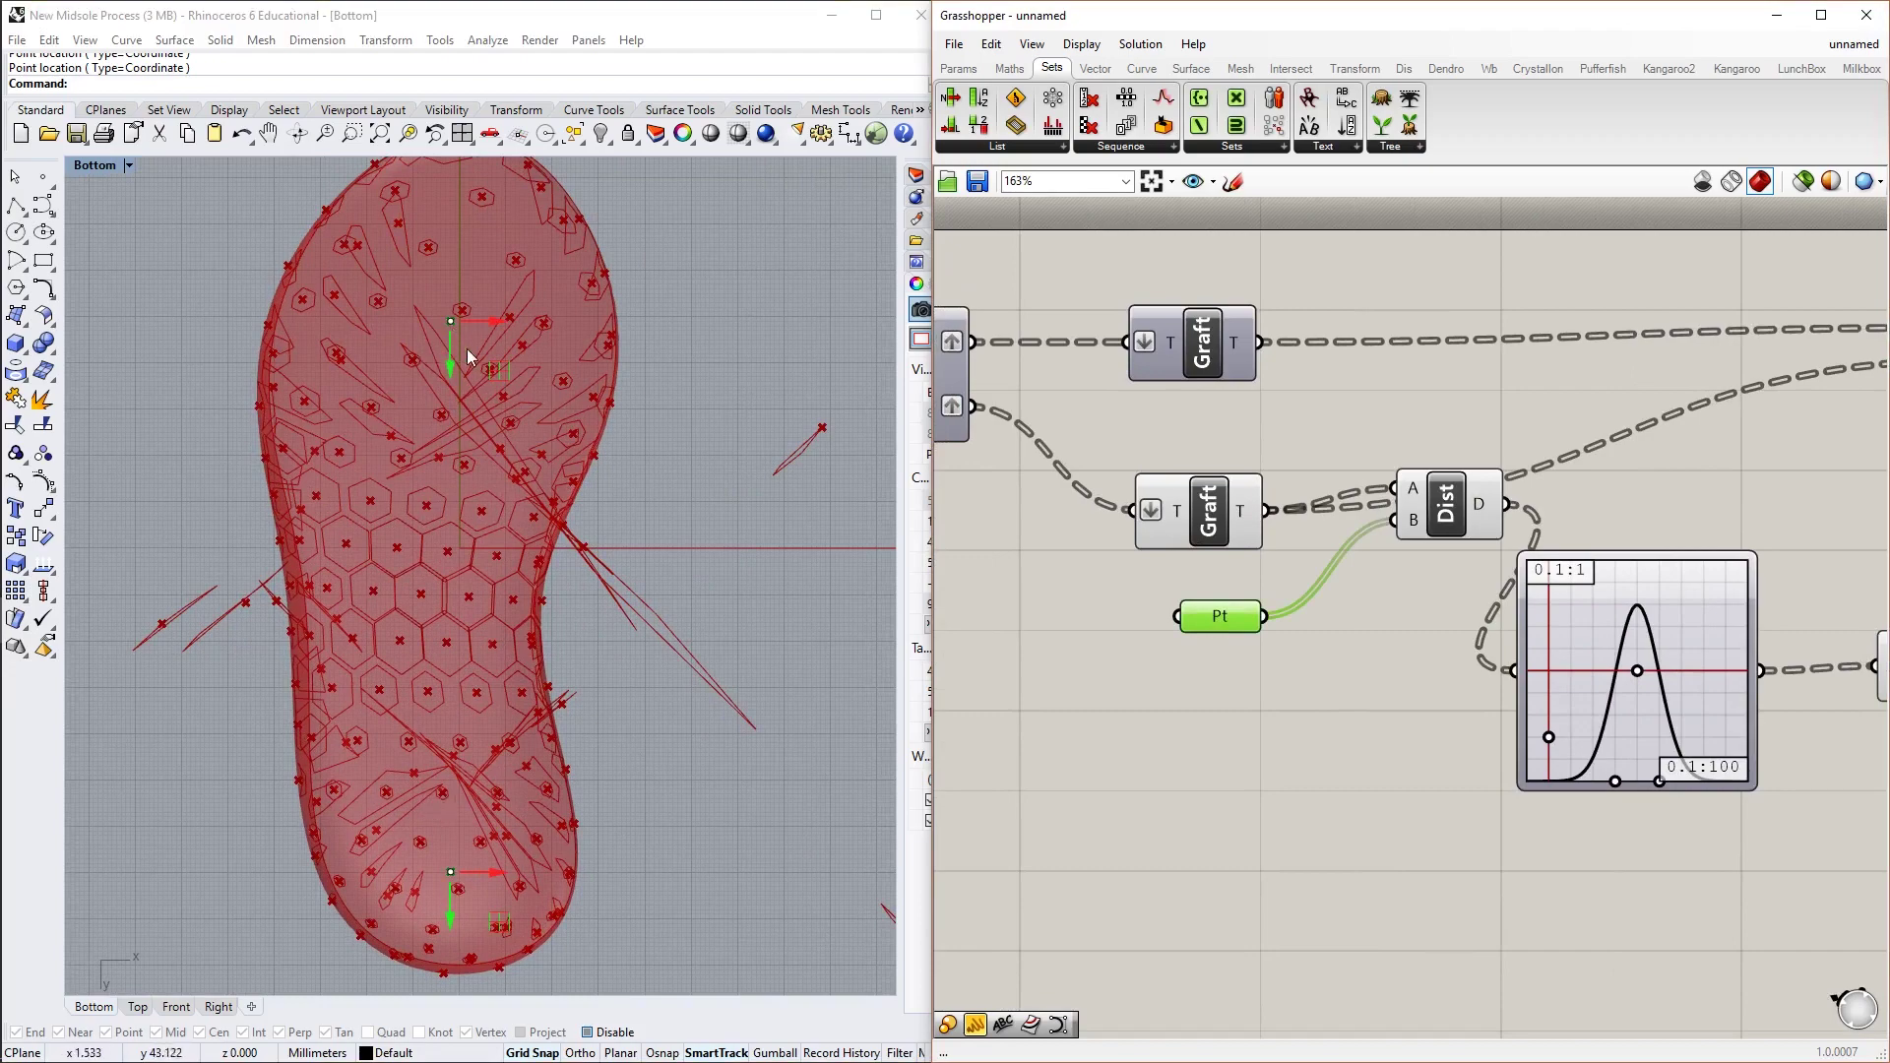
Examine the rescaled cells around the attractor points in Perspective view and return to the Bottom view
{"action": "middle_click", "coordinate": [442, 612]}
{"action": "left_click", "coordinate": [449, 617]}
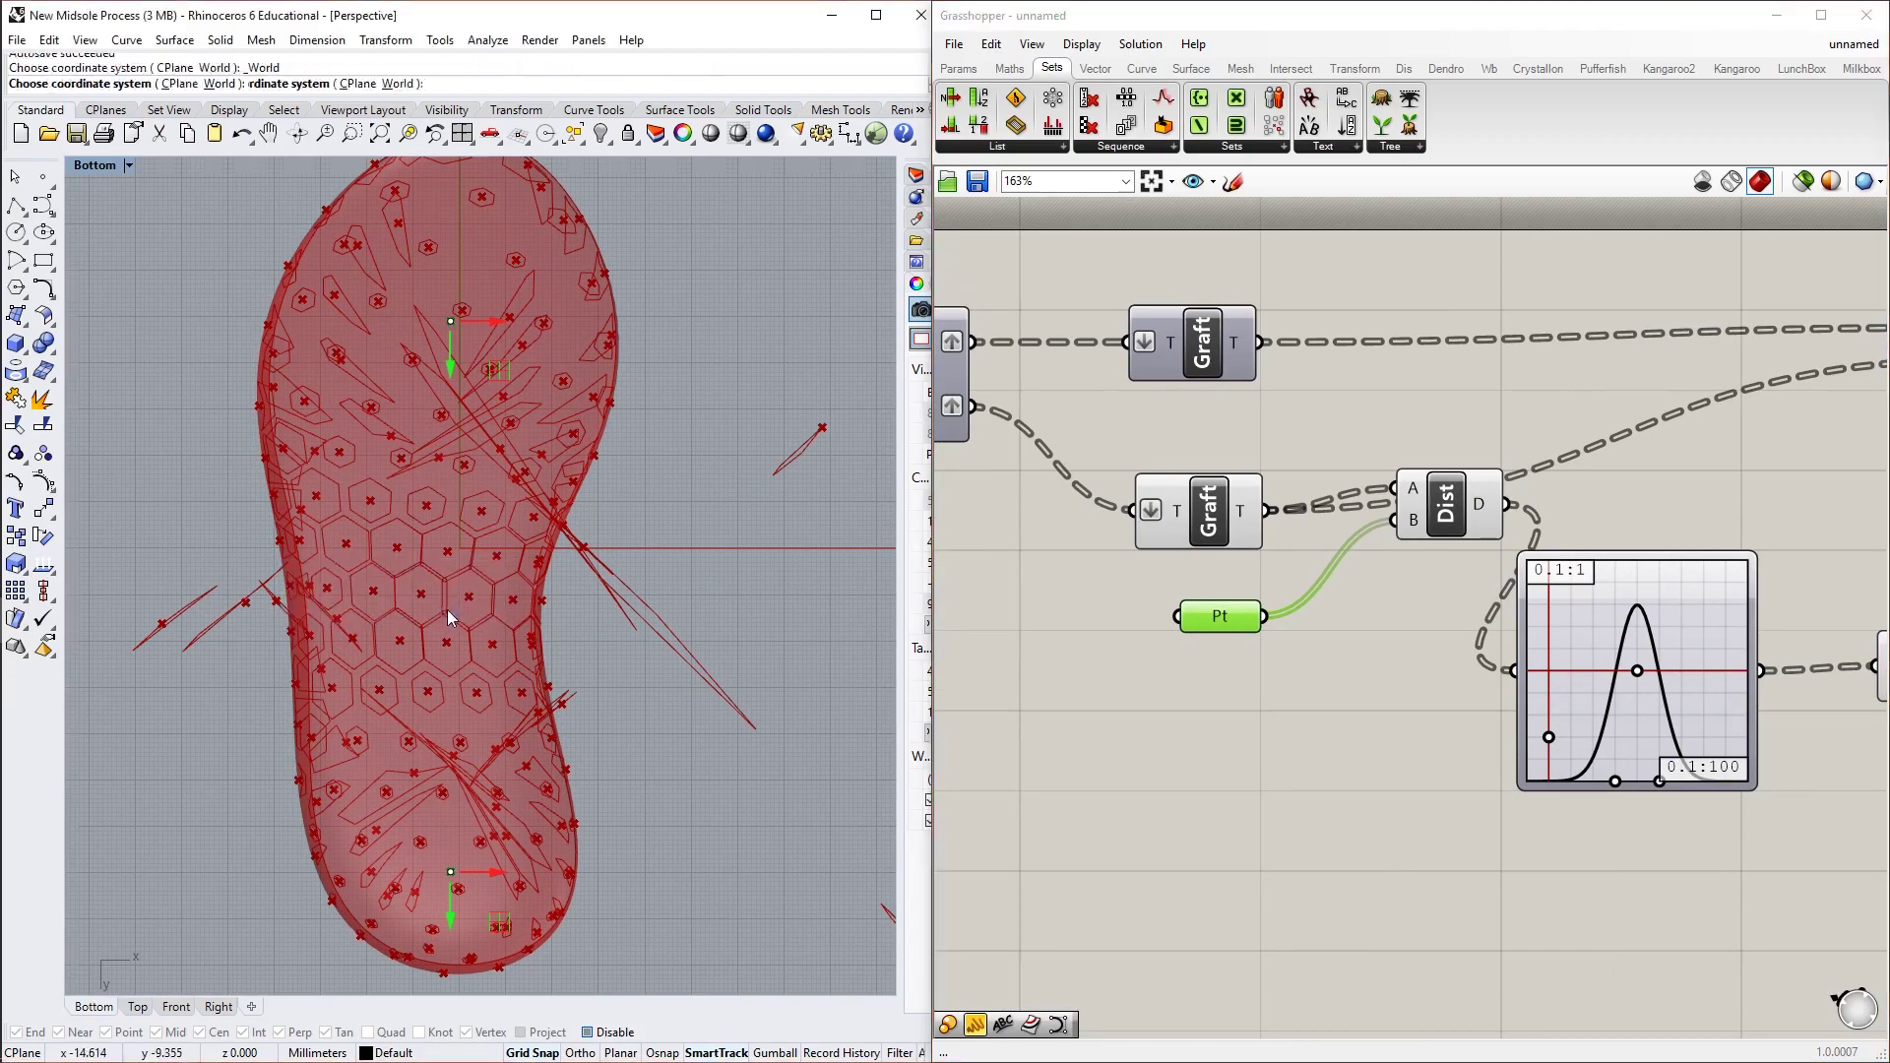
{"action": "scroll", "coordinate": [486, 592], "scroll_direction": "up", "scroll_amount": 20}
{"action": "right_click_drag", "start_coordinate": [400, 512], "coordinate": [578, 571]}
{"action": "scroll", "coordinate": [561, 581], "scroll_direction": "down", "scroll_amount": 6}
{"action": "scroll", "coordinate": [403, 597], "scroll_direction": "up", "scroll_amount": 4}
{"action": "right_click_drag", "start_coordinate": [401, 596], "coordinate": [552, 569]}
{"action": "middle_click", "coordinate": [550, 568]}
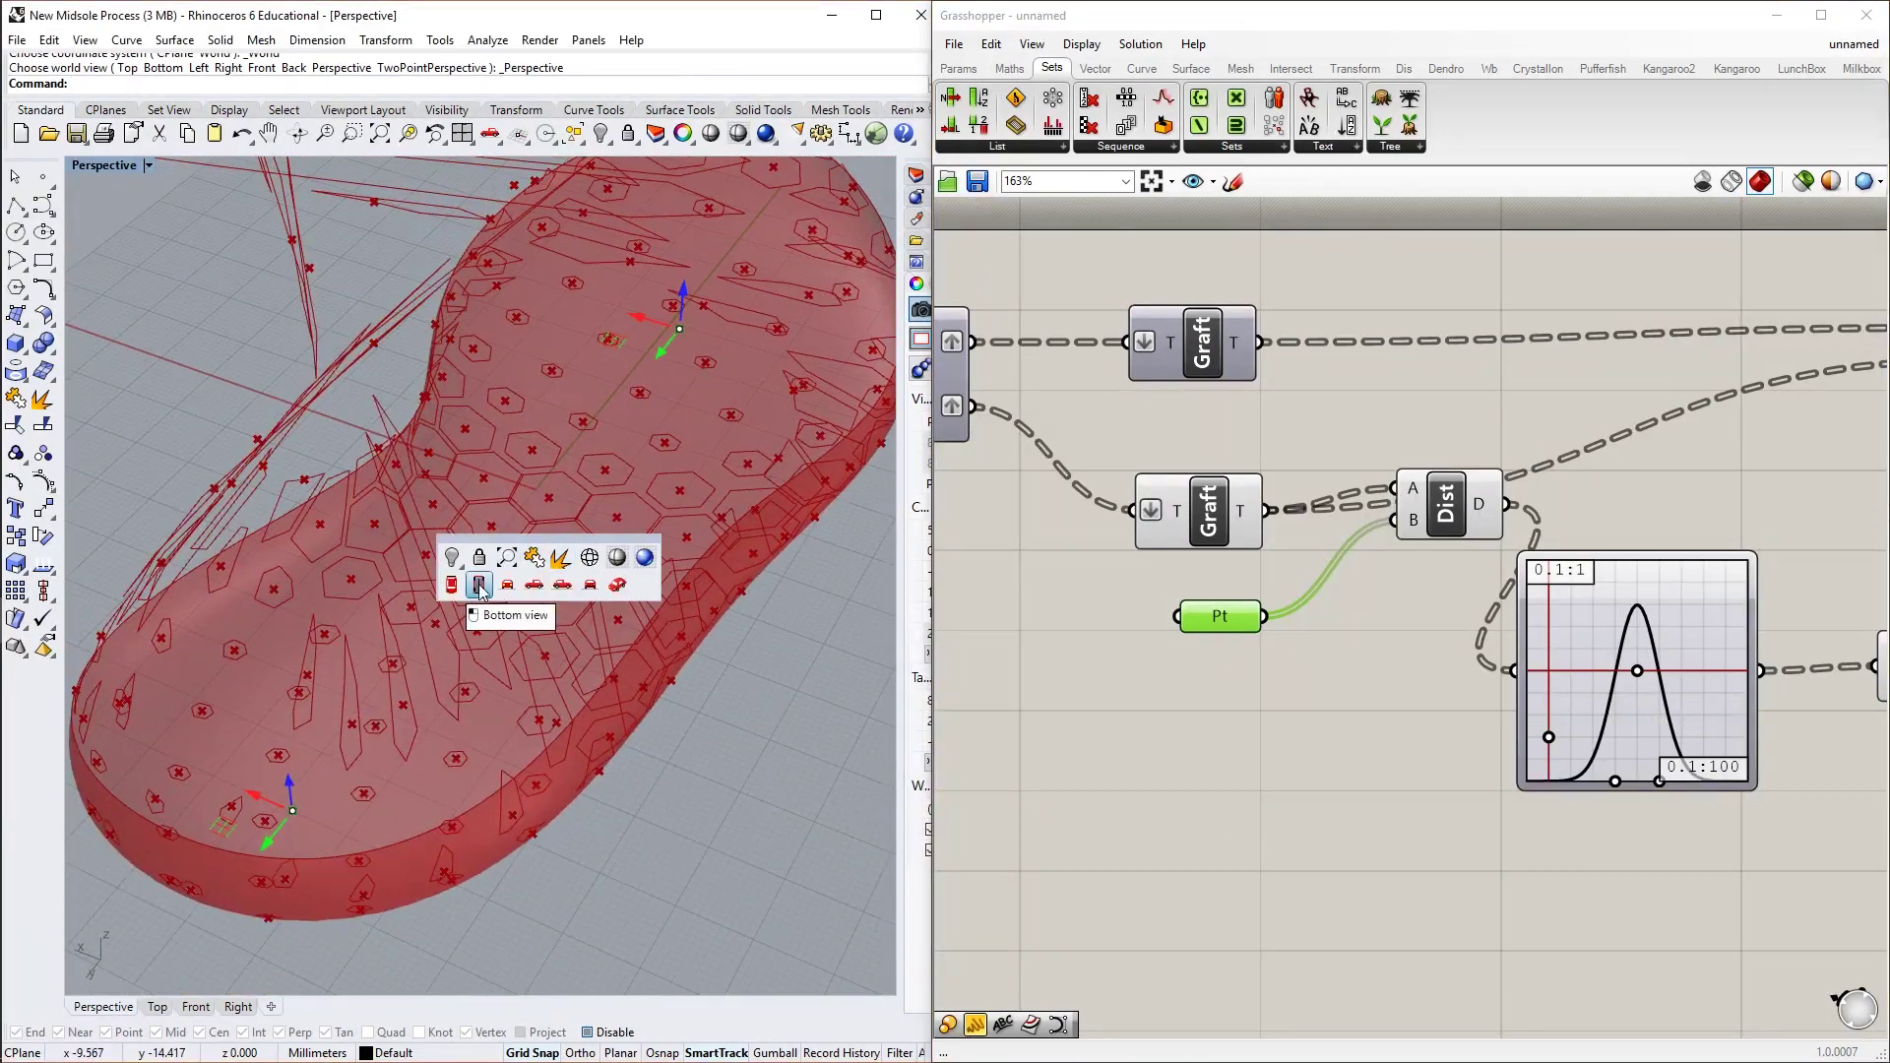
{"action": "left_click", "coordinate": [479, 587]}
{"action": "scroll", "coordinate": [571, 571], "scroll_direction": "up", "scroll_amount": 5}
{"action": "left_click", "coordinate": [1338, 853]}
Try shifting the Graph Mapper's Gaussian peak toward shorter distances with a lower, wider curve
{"action": "scroll", "coordinate": [1338, 853], "scroll_direction": "down", "scroll_amount": 1}
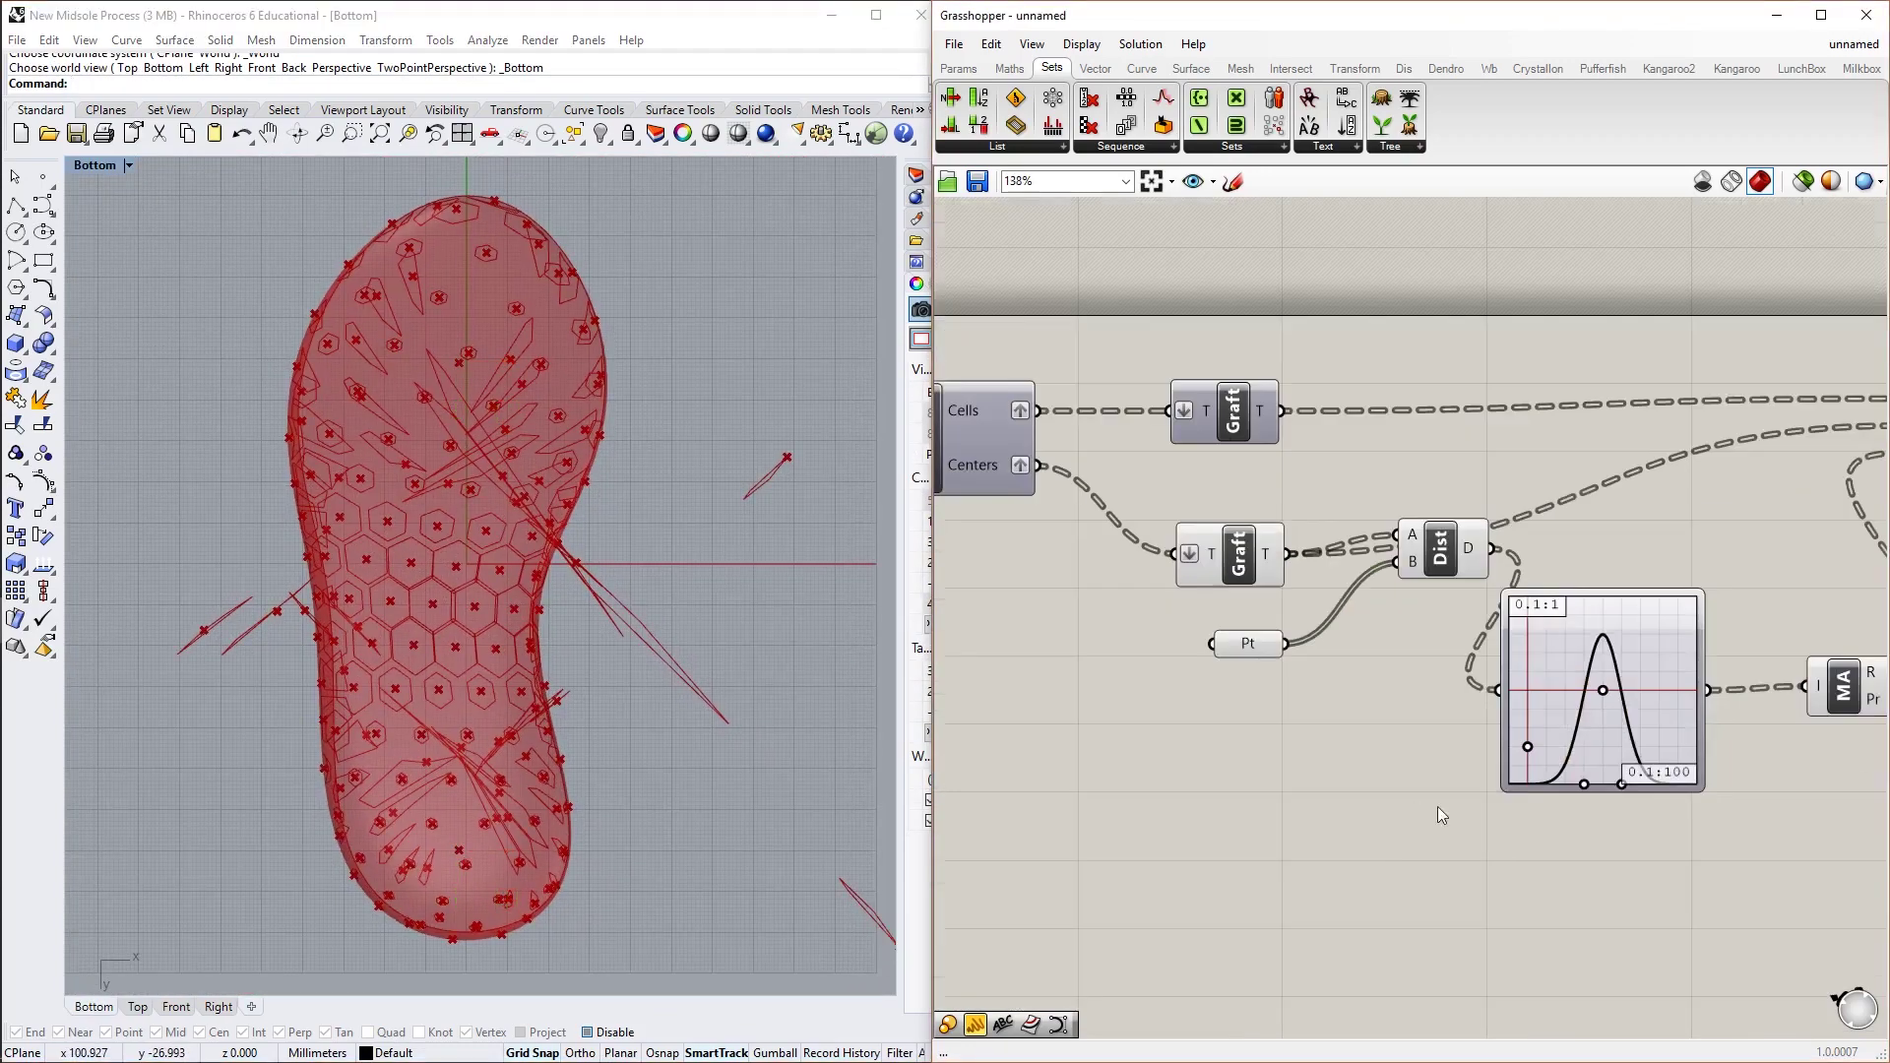
{"action": "right_click_drag", "start_coordinate": [1585, 792], "coordinate": [1415, 758]}
{"action": "scroll", "coordinate": [1383, 745], "scroll_direction": "up", "scroll_amount": 4}
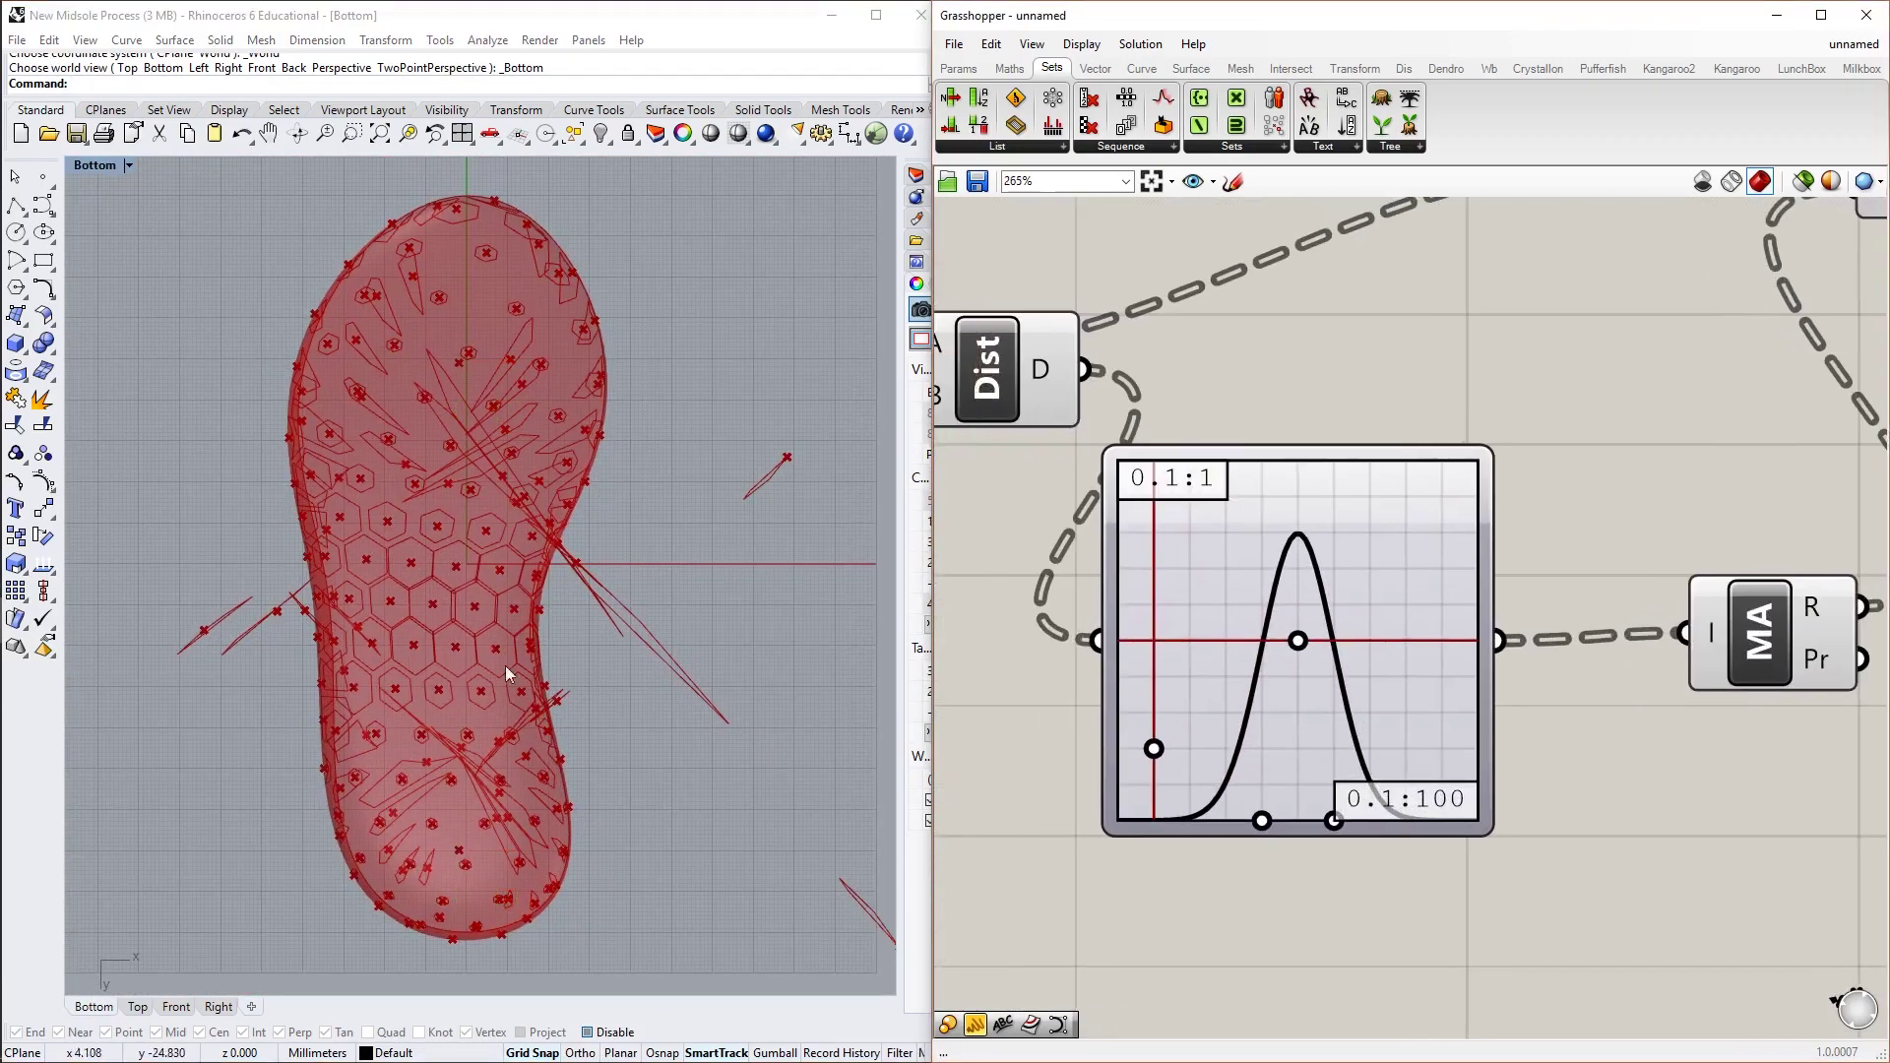
{"action": "scroll", "coordinate": [1242, 716], "scroll_direction": "down", "scroll_amount": 2}
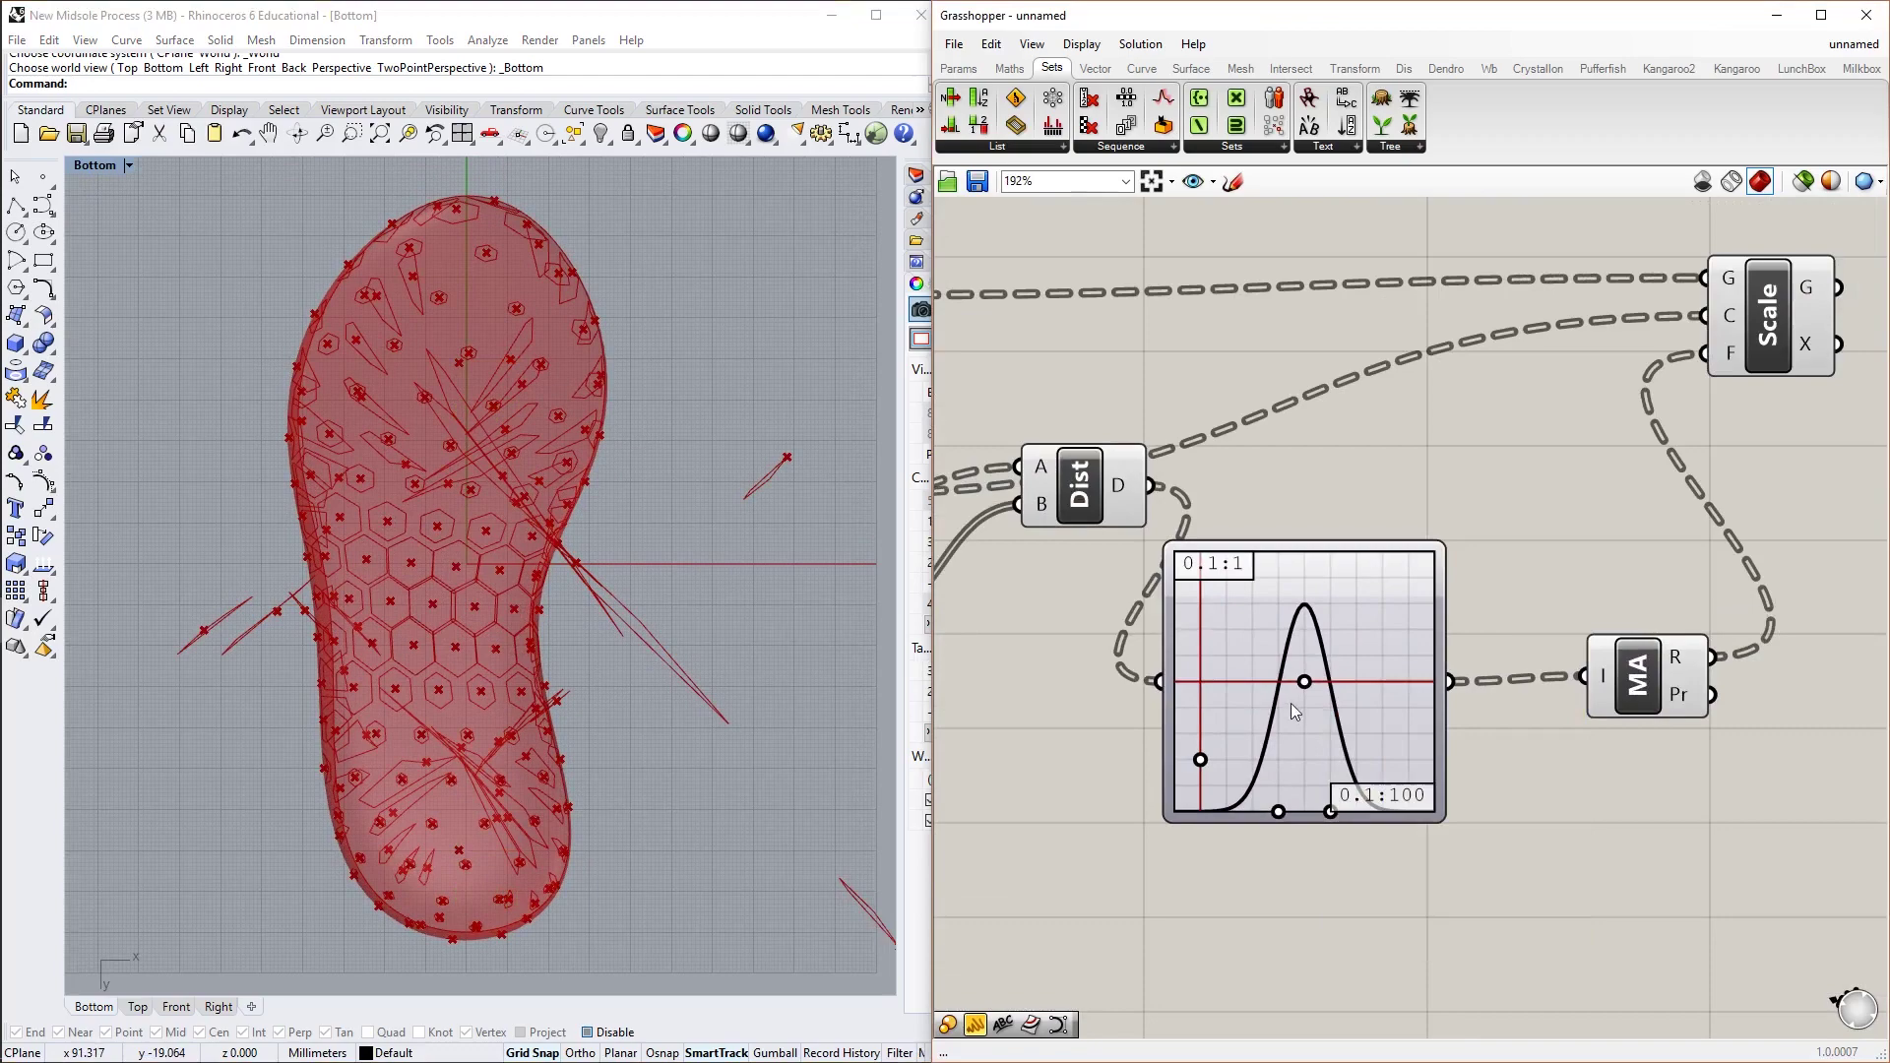
{"action": "scroll", "coordinate": [1291, 703], "scroll_direction": "up", "scroll_amount": 4}
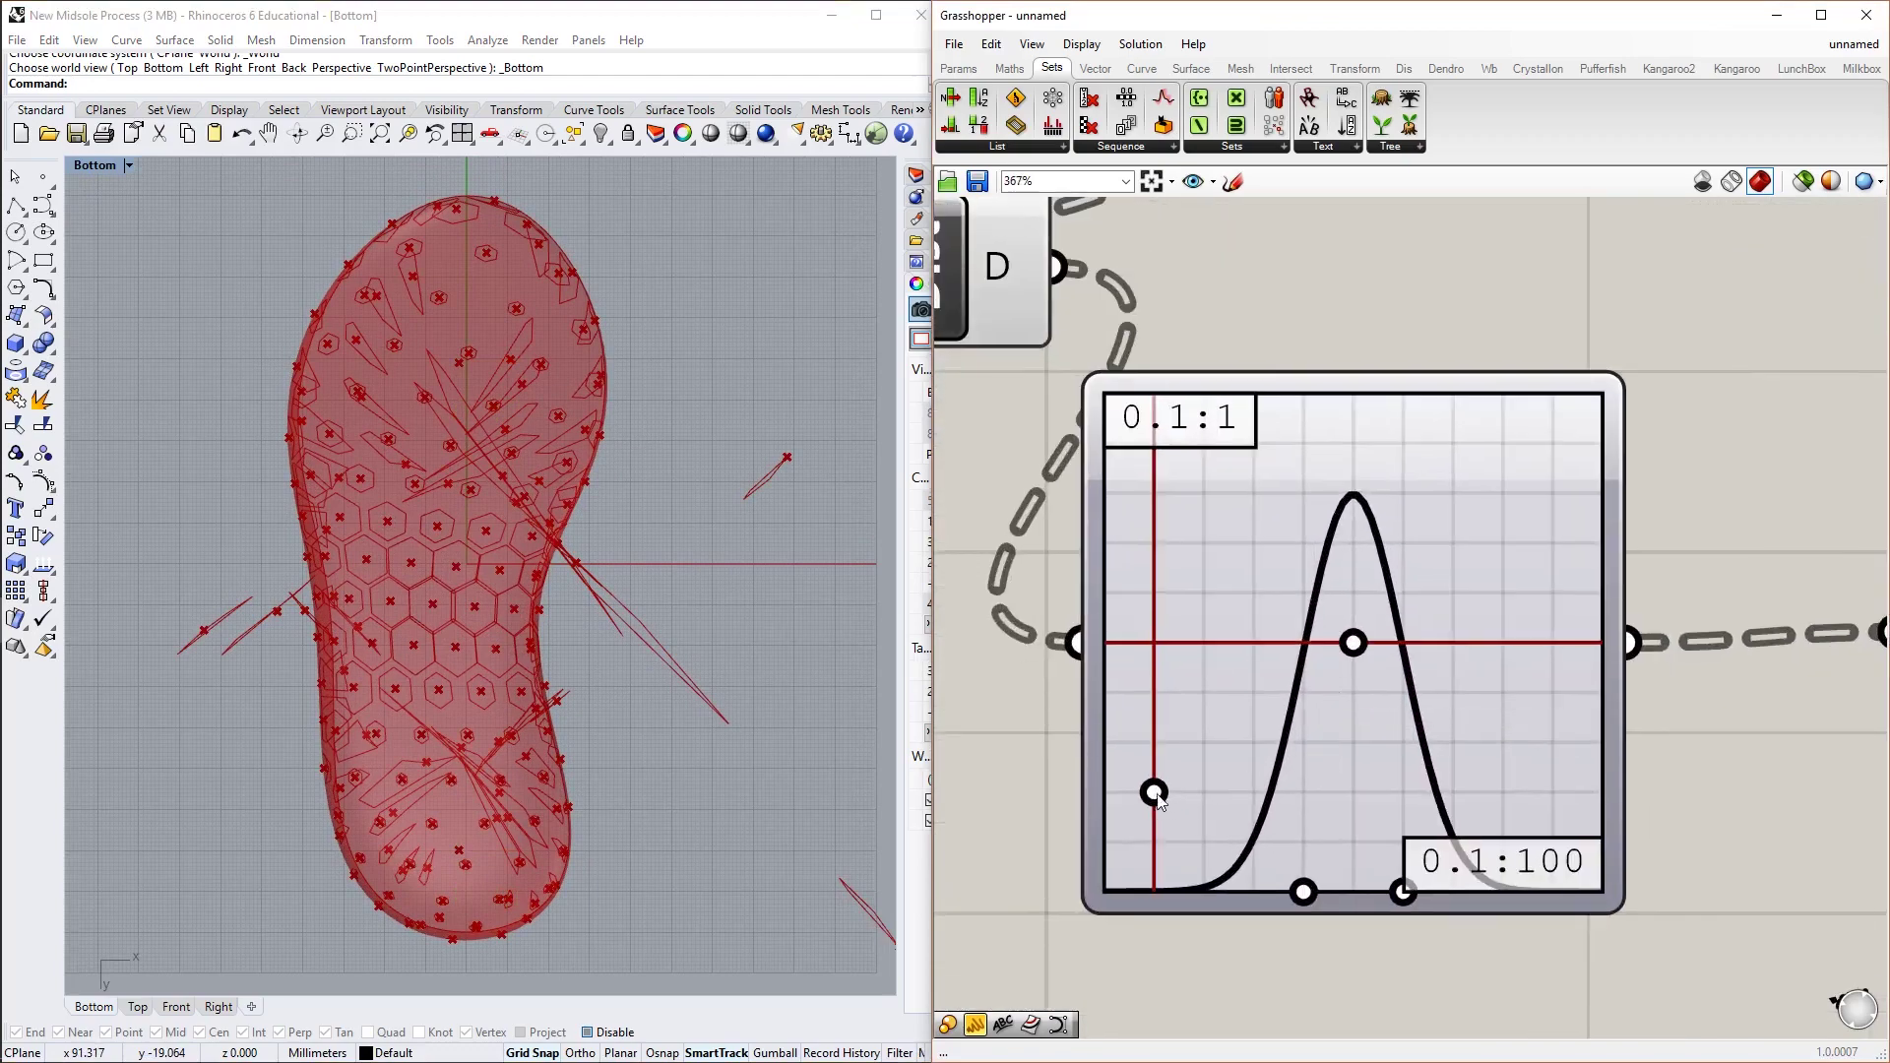
{"action": "left_click_drag", "start_coordinate": [1158, 799], "coordinate": [1110, 802]}
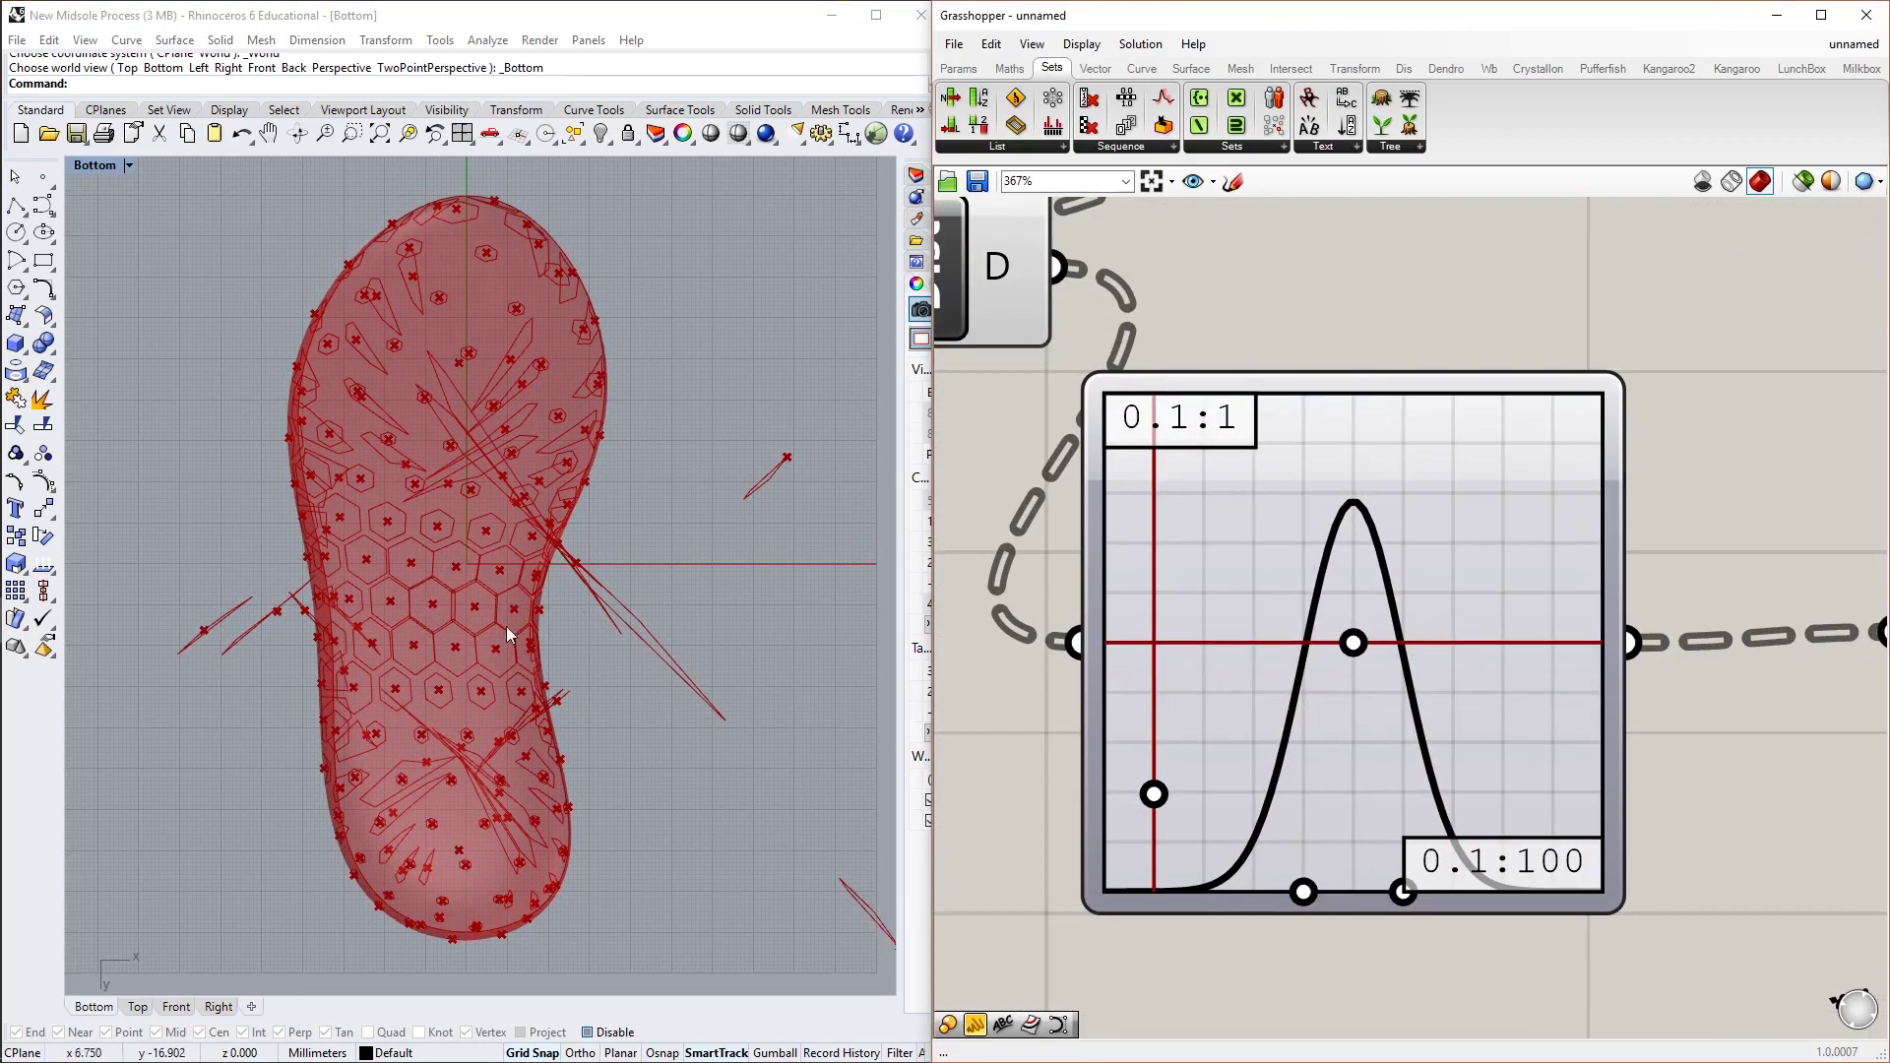
{"action": "left_click_drag", "start_coordinate": [1345, 649], "coordinate": [1297, 663]}
{"action": "mouse_move", "coordinate": [1160, 797]}
{"action": "left_mouse_down"}
{"action": "mouse_move", "coordinate": [1157, 722]}
{"action": "mouse_move", "coordinate": [1160, 821]}
{"action": "left_mouse_up"}
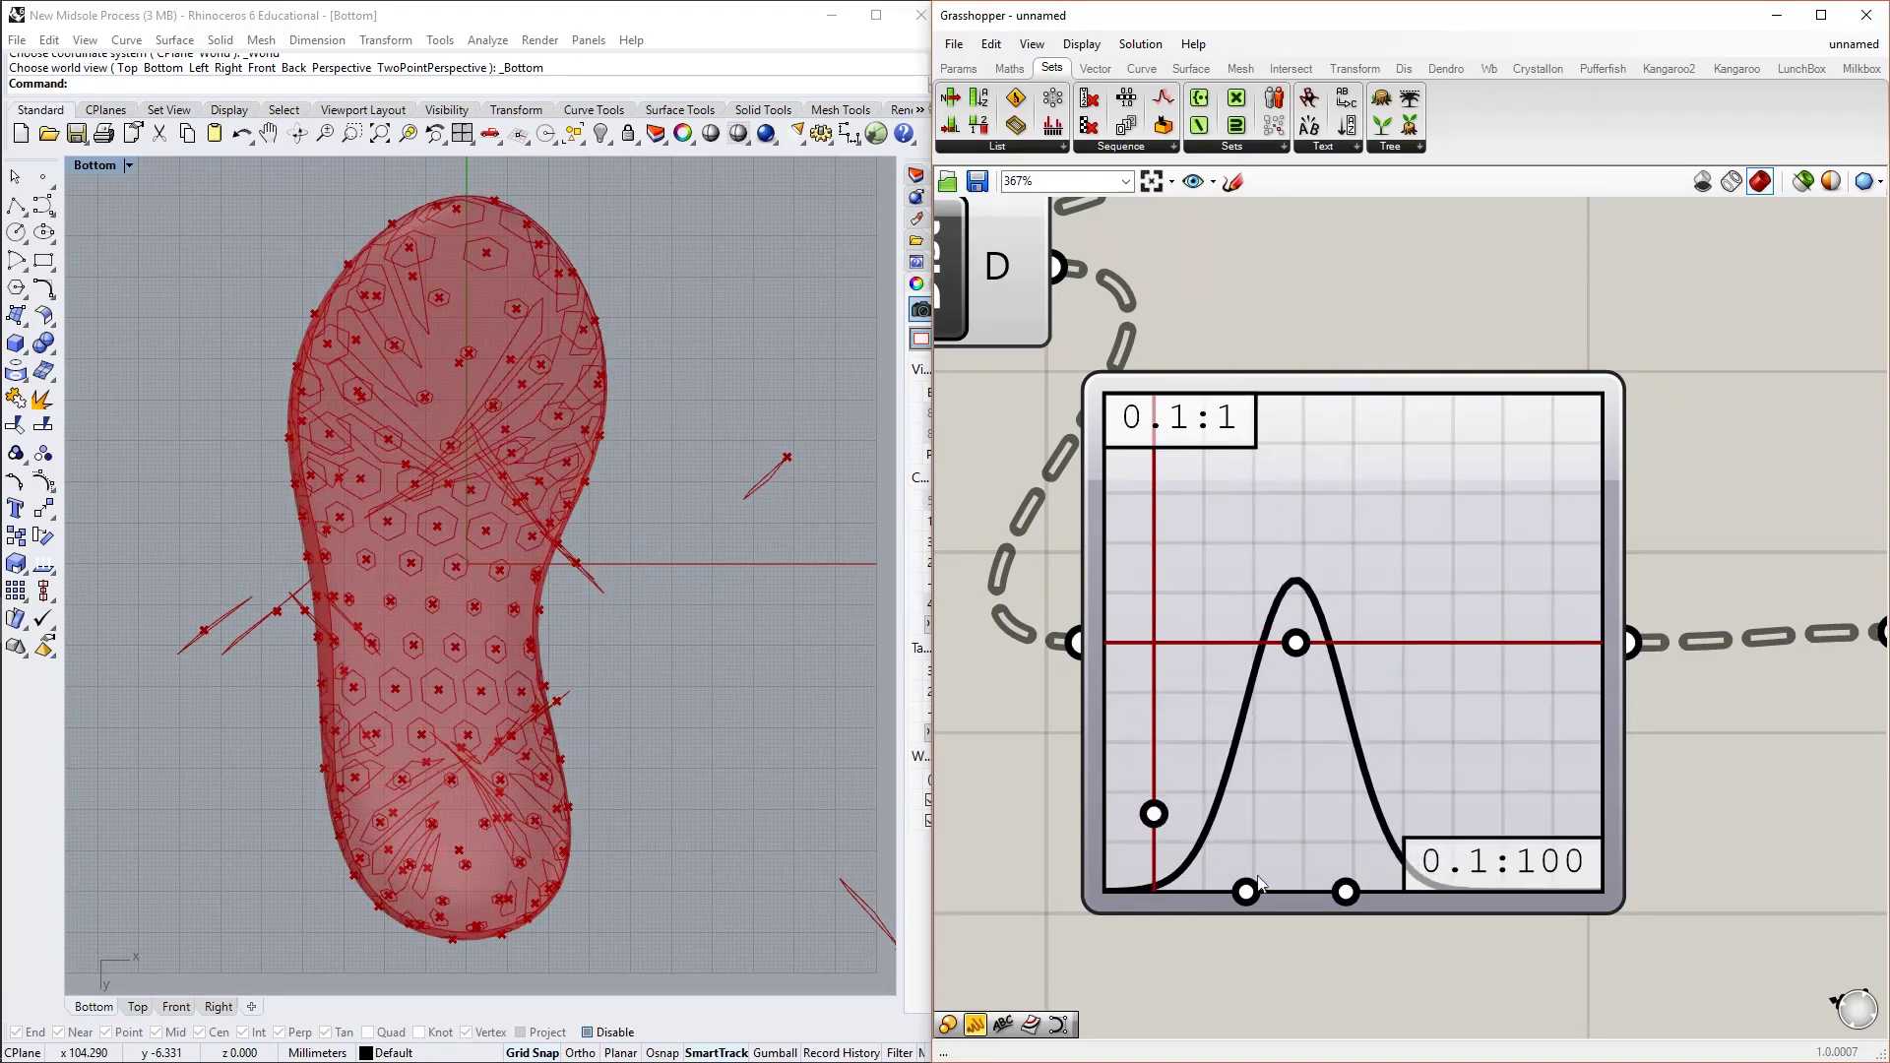
{"action": "left_click_drag", "start_coordinate": [1250, 889], "coordinate": [1224, 891]}
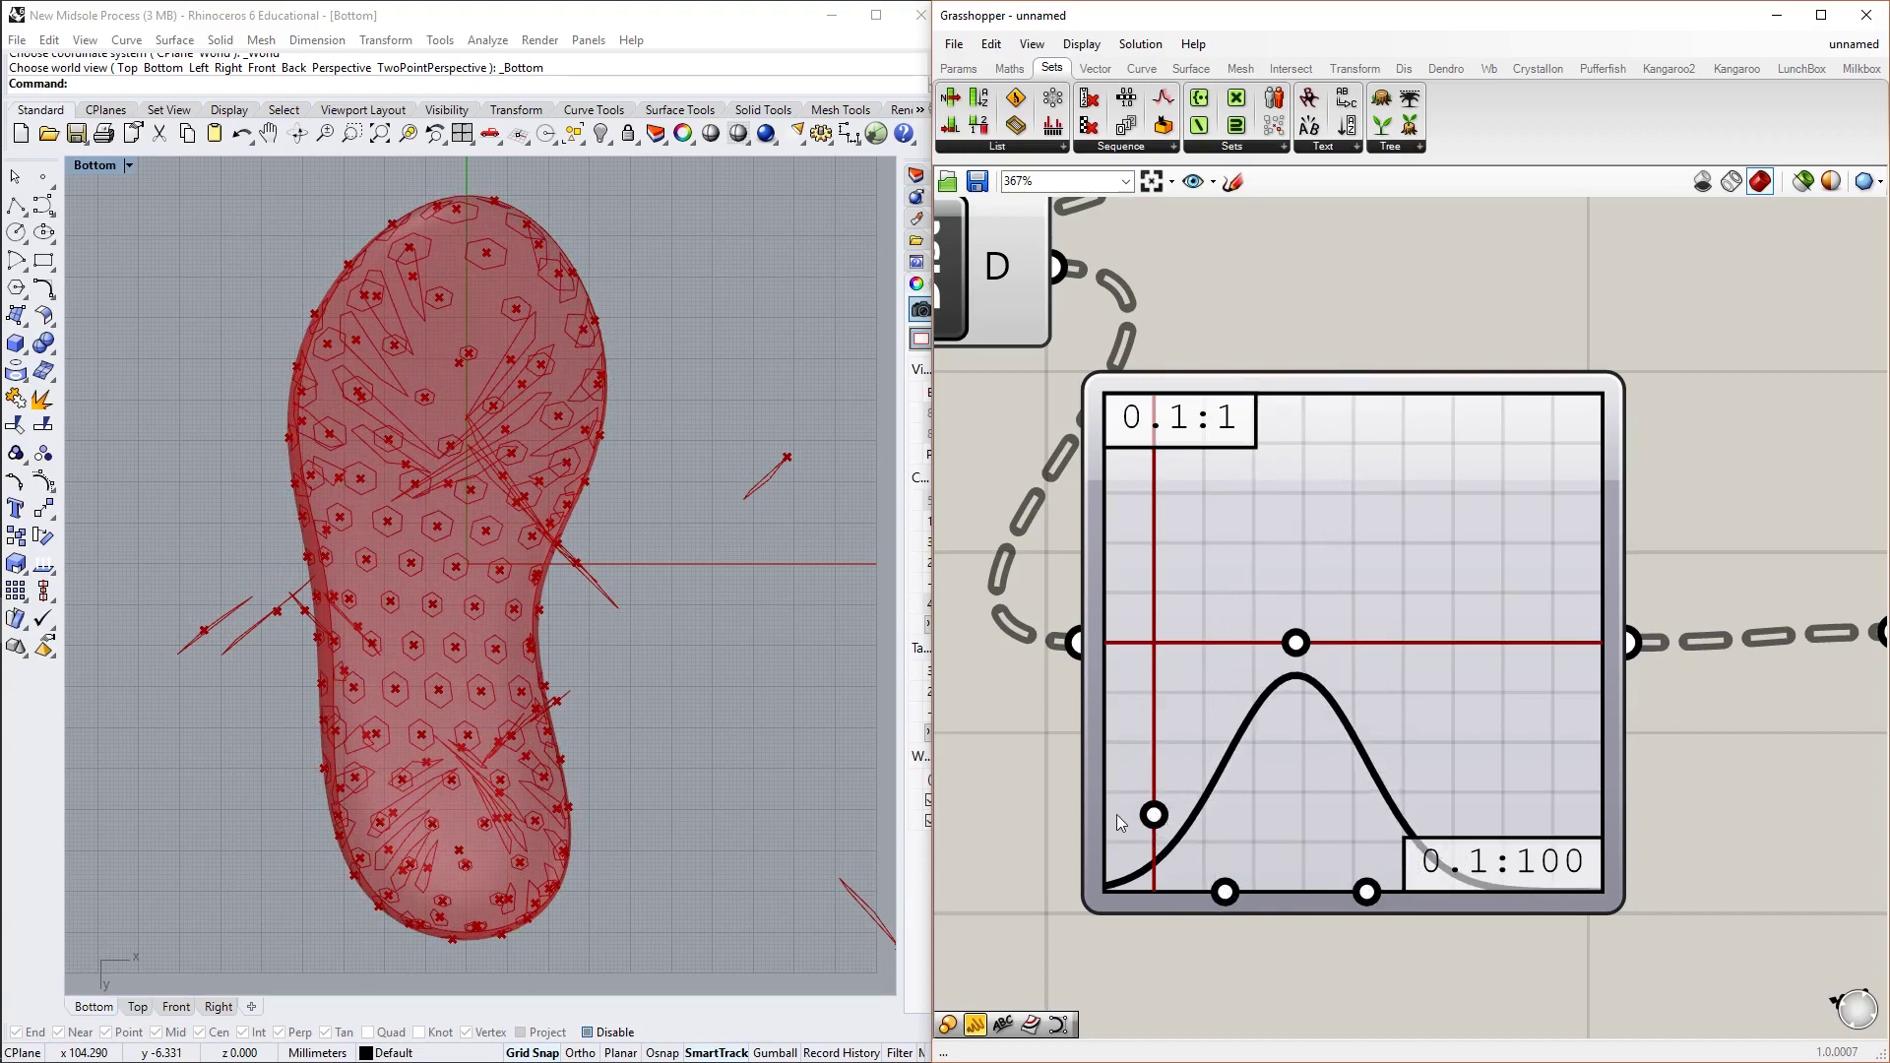
{"action": "left_click_drag", "start_coordinate": [1154, 815], "coordinate": [1155, 807]}
Centre the Gaussian peak on the shortest-distance end of the Graph Mapper, raising its amplitude and widening its falloff
{"action": "left_click_drag", "start_coordinate": [1296, 643], "coordinate": [1045, 657]}
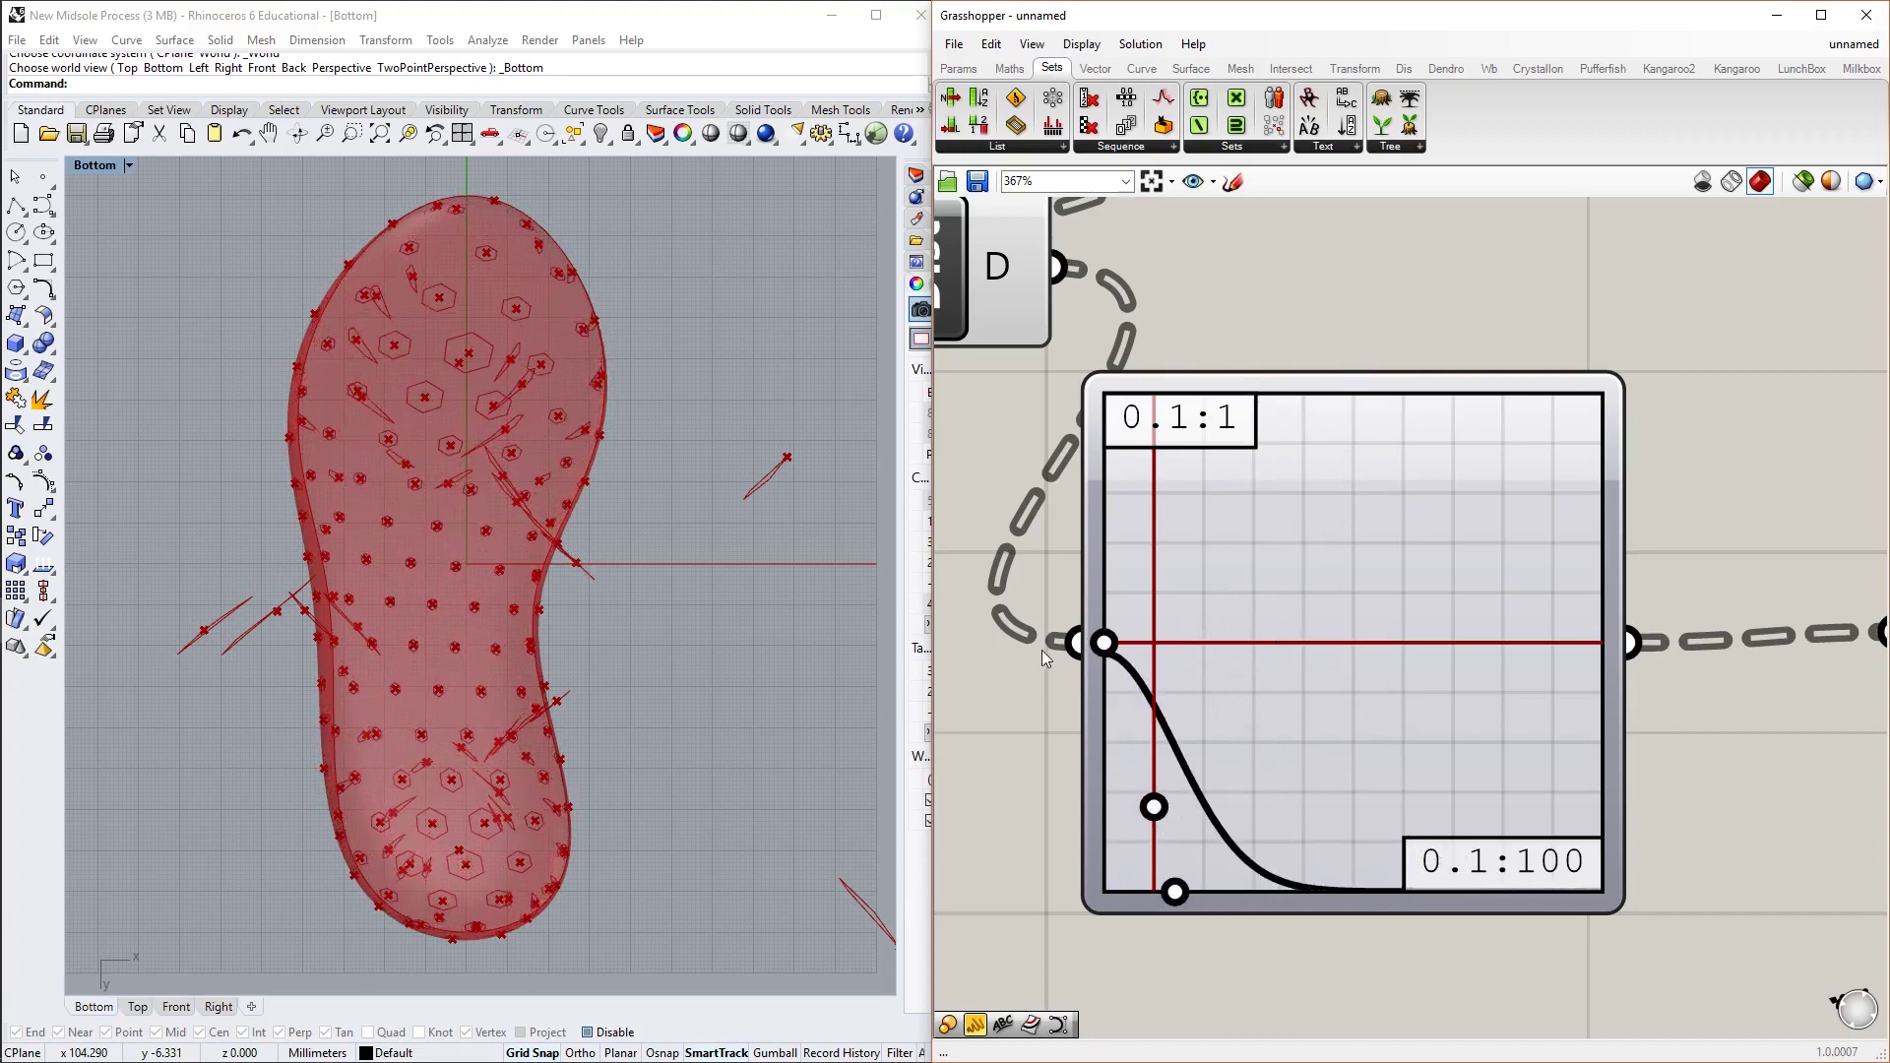
{"action": "left_click_drag", "start_coordinate": [1155, 809], "coordinate": [1146, 738]}
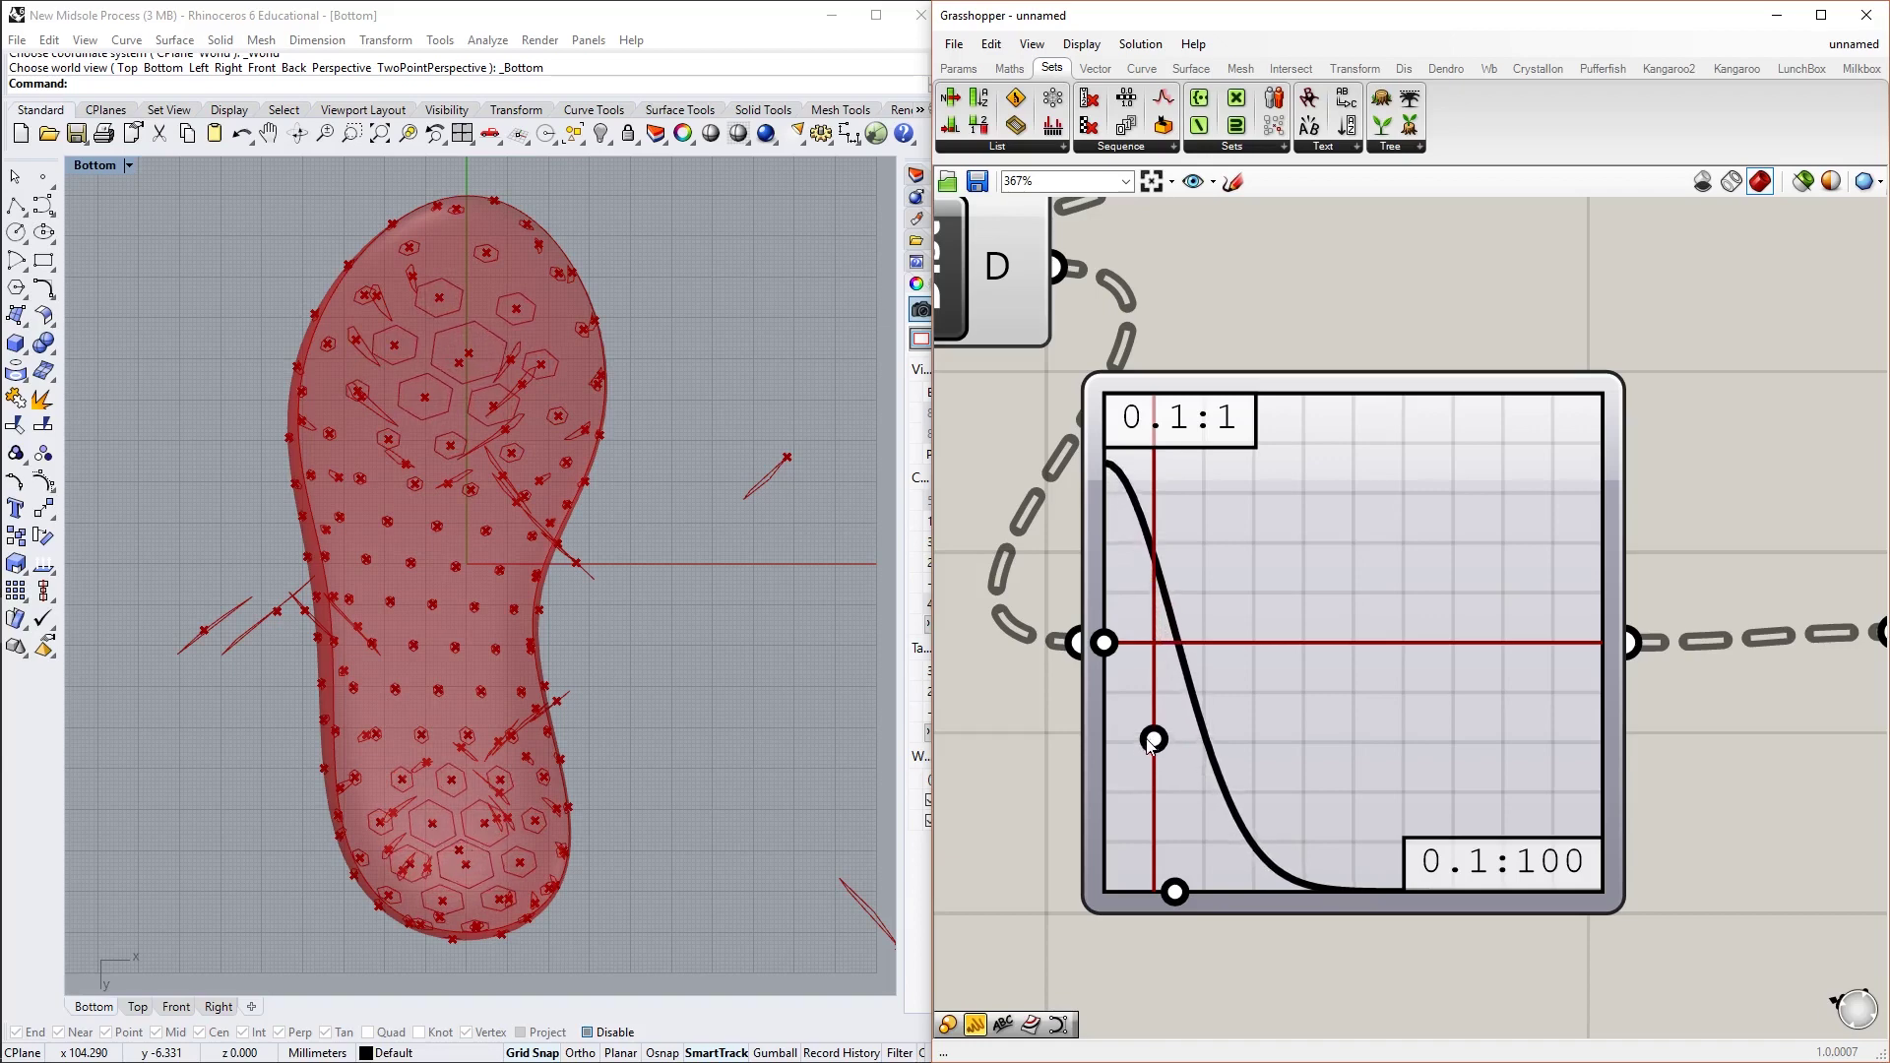
{"action": "mouse_move", "coordinate": [1179, 893]}
{"action": "left_mouse_down"}
{"action": "mouse_move", "coordinate": [1222, 889]}
{"action": "mouse_move", "coordinate": [1185, 891]}
{"action": "left_mouse_up"}
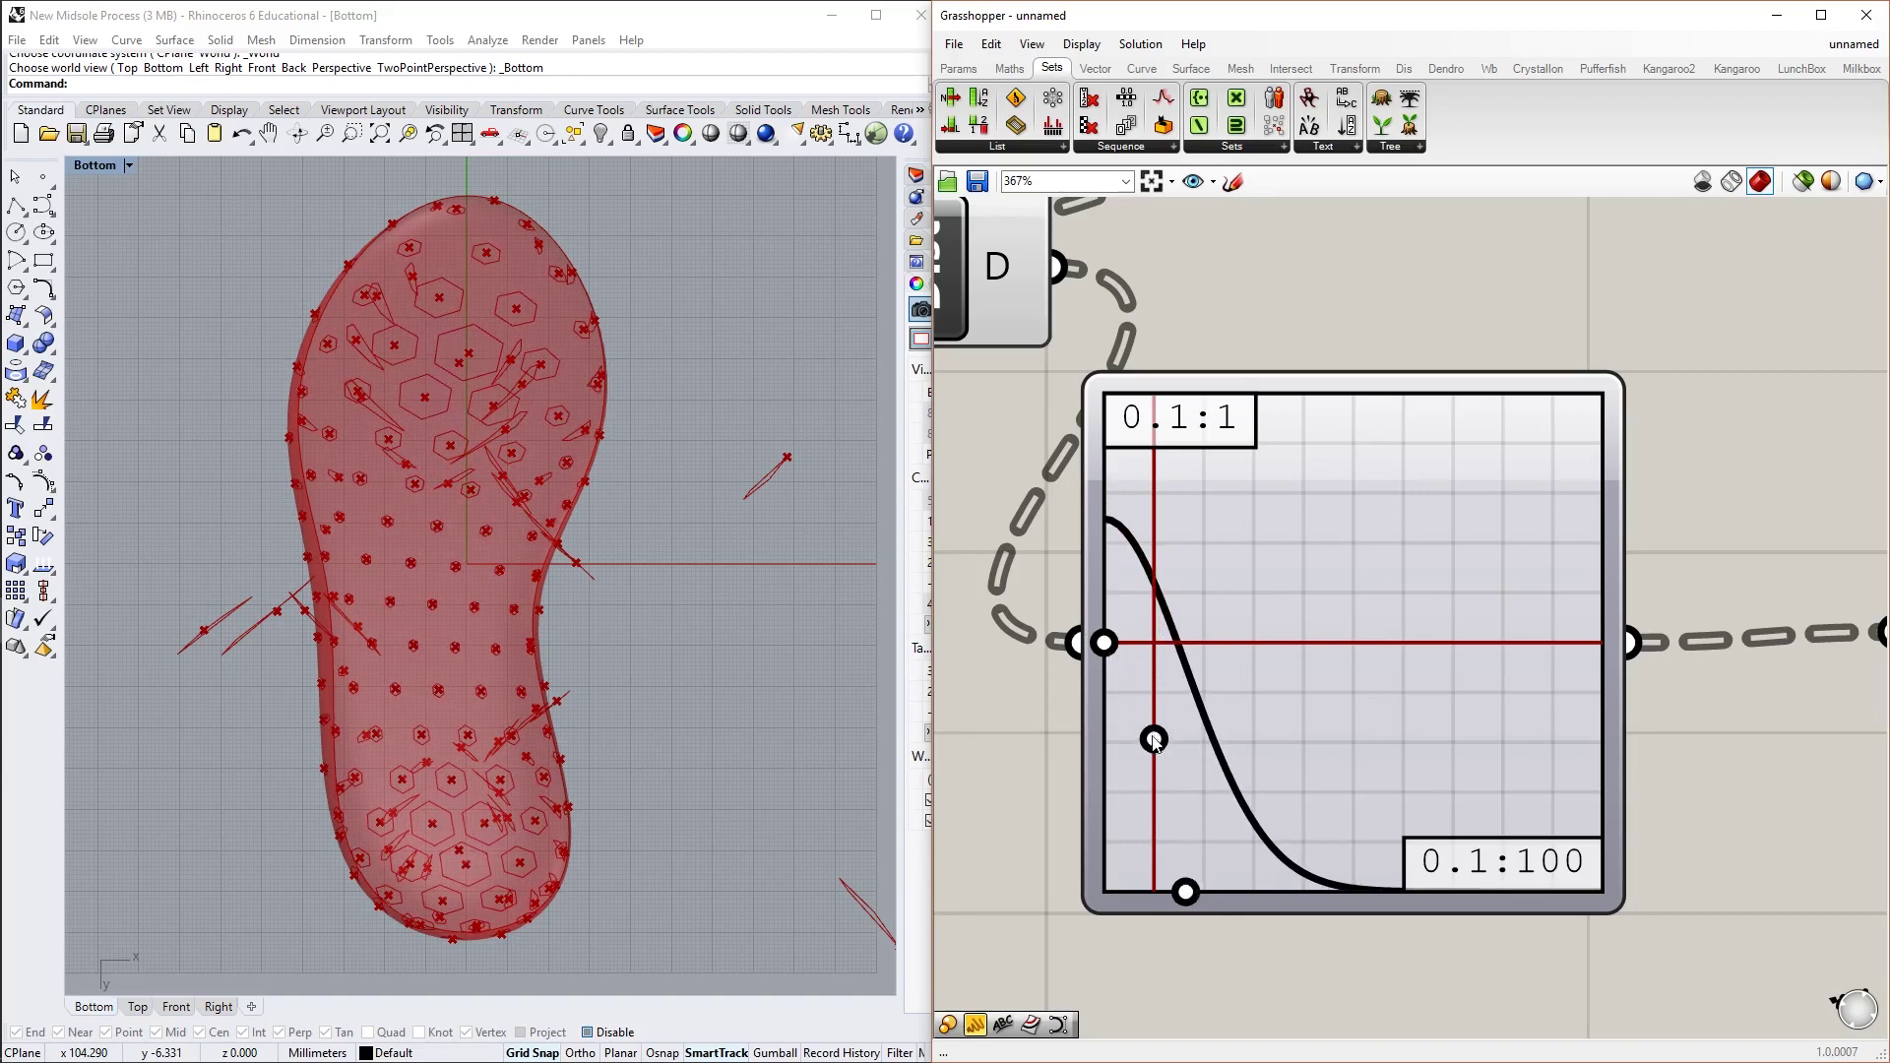
{"action": "mouse_move", "coordinate": [1154, 739]}
{"action": "left_mouse_down"}
{"action": "mouse_move", "coordinate": [1154, 763]}
{"action": "mouse_move", "coordinate": [1155, 700]}
{"action": "mouse_move", "coordinate": [1156, 716]}
{"action": "left_mouse_up"}
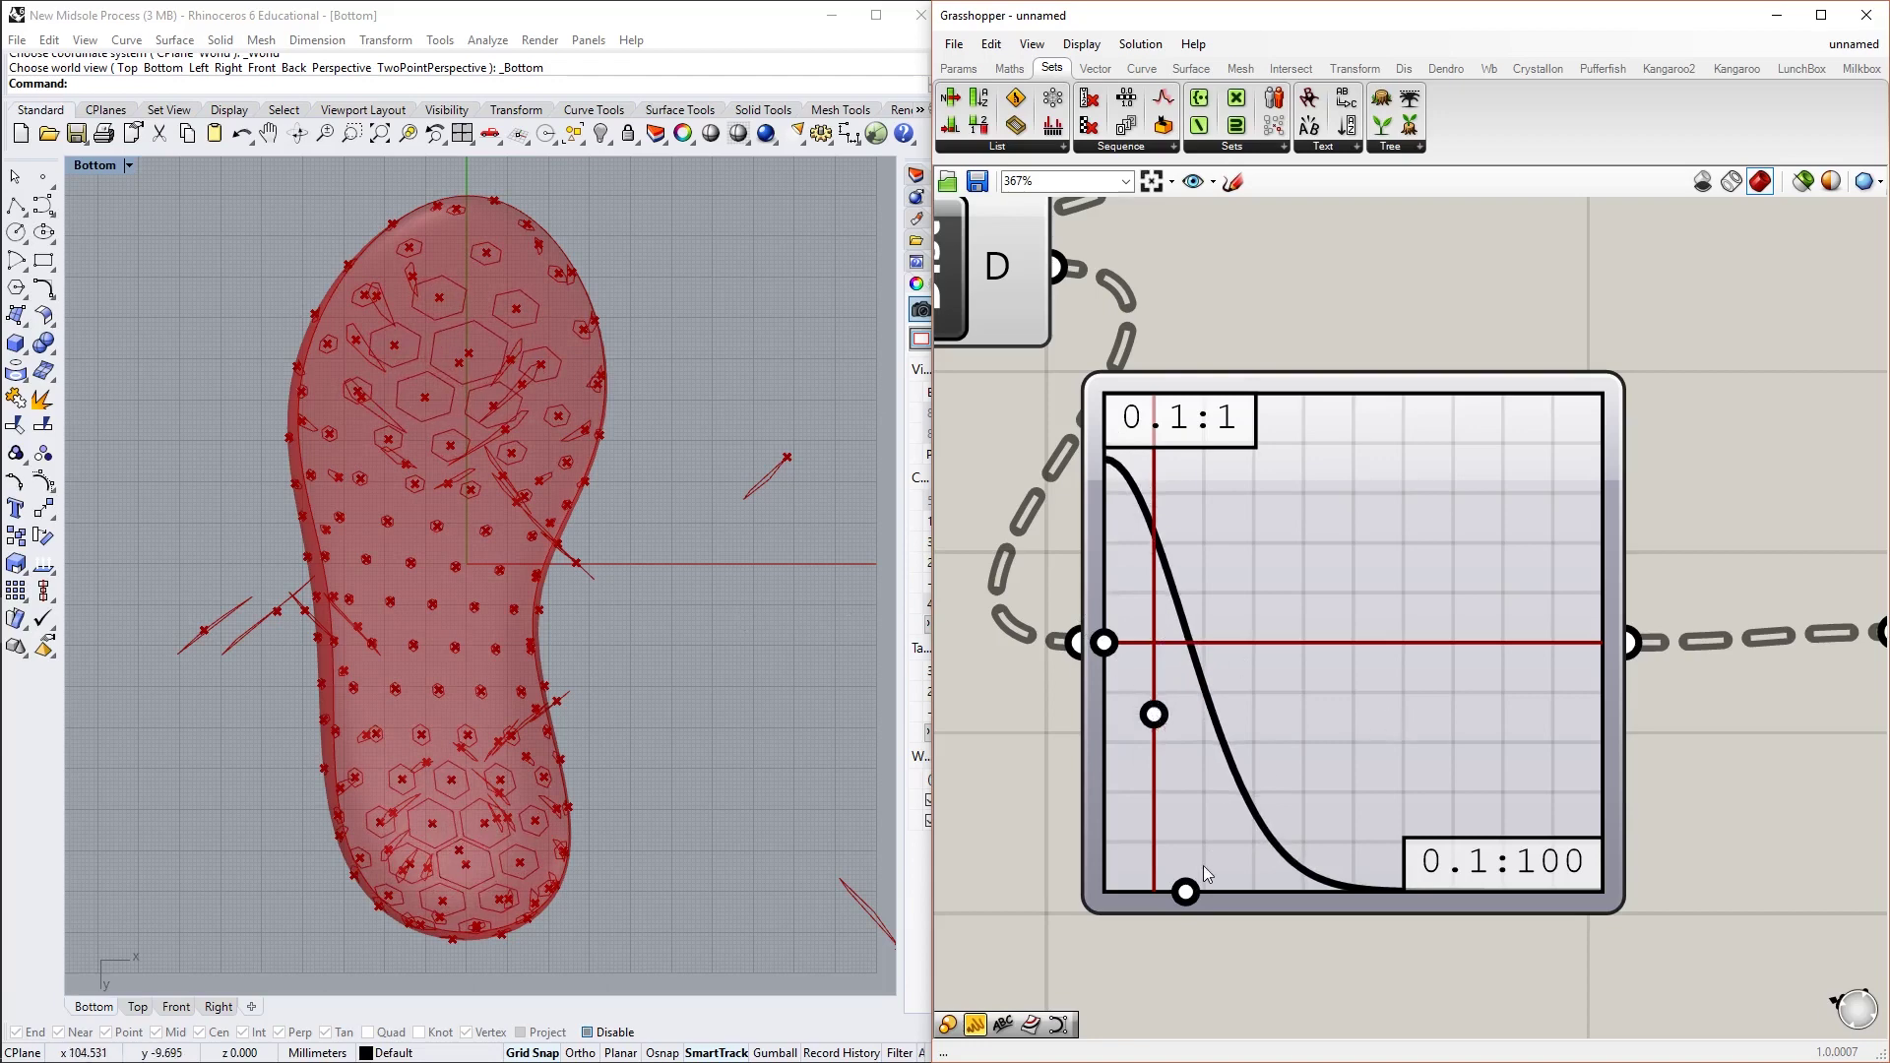
{"action": "mouse_move", "coordinate": [1188, 892]}
{"action": "left_mouse_down"}
{"action": "mouse_move", "coordinate": [1274, 891]}
{"action": "mouse_move", "coordinate": [1212, 892]}
{"action": "left_mouse_up"}
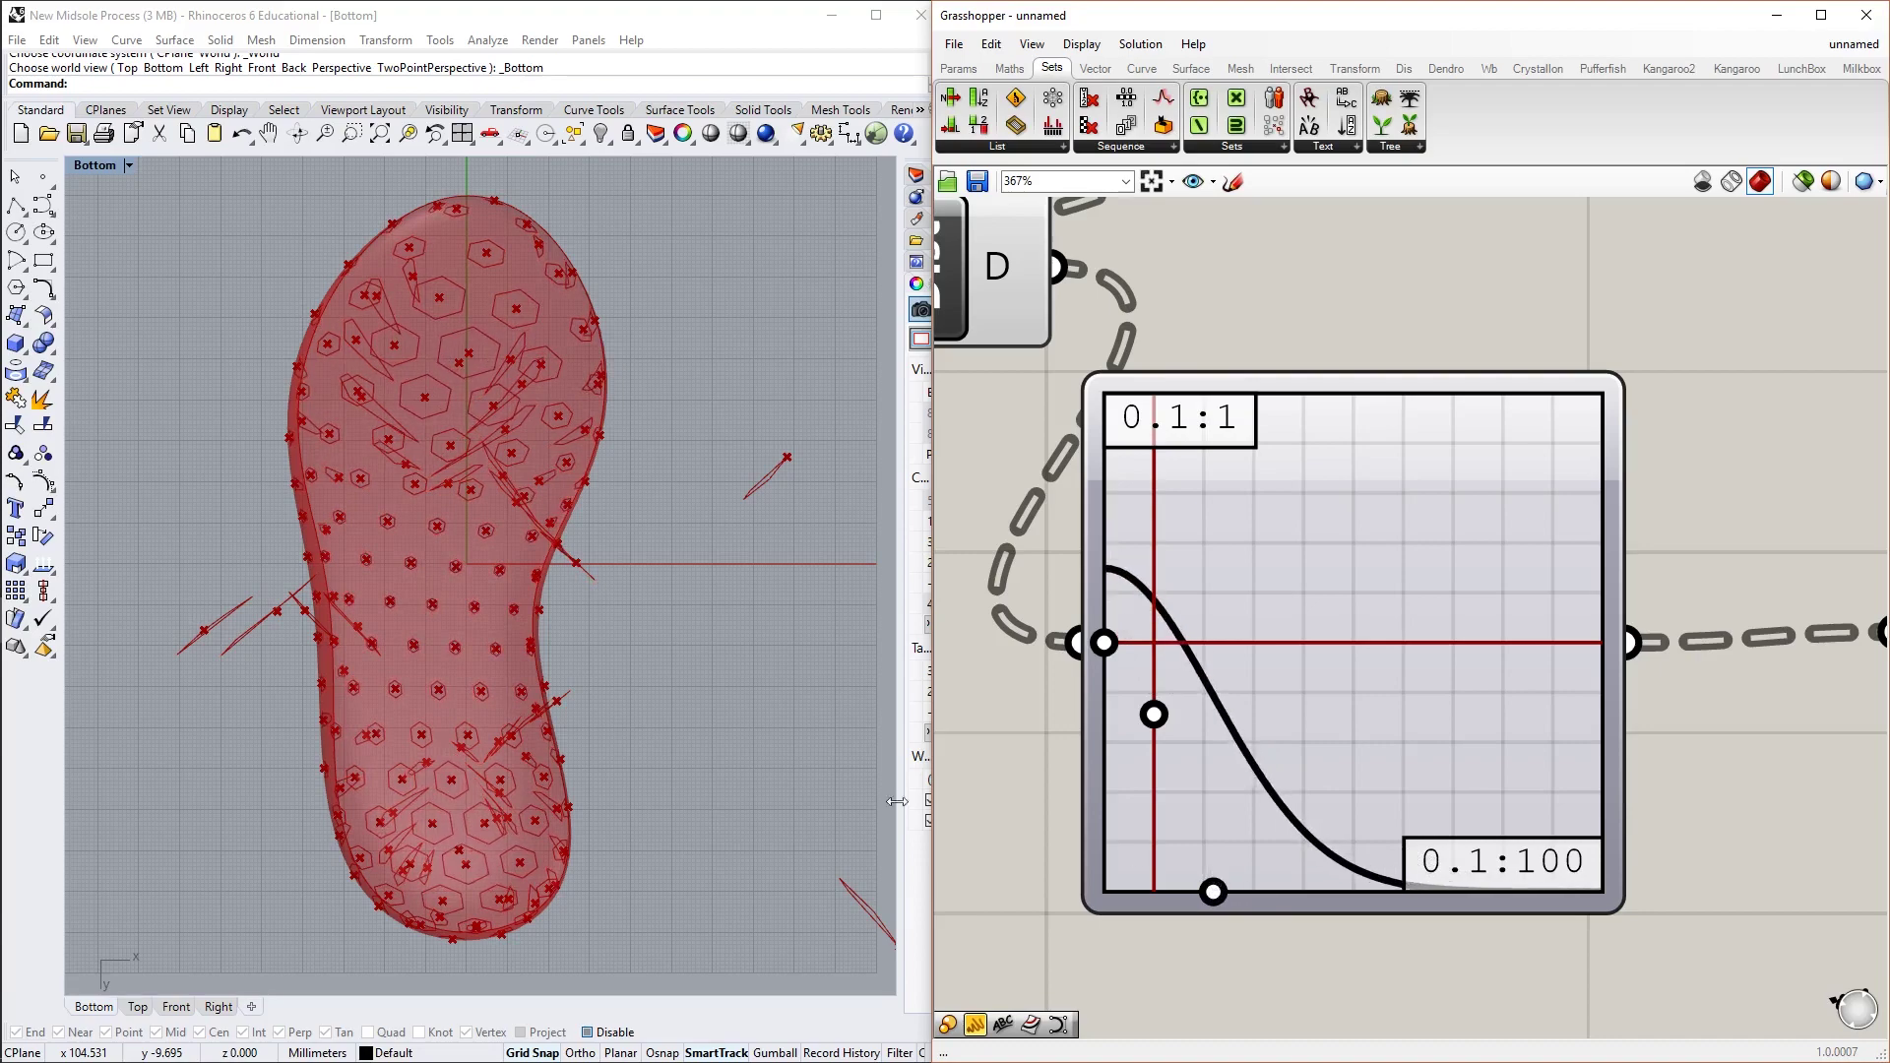
Examine the cells above and around the midsole in Perspective view and return to the Bottom view
{"action": "scroll", "coordinate": [672, 766], "scroll_direction": "down", "scroll_amount": 1}
{"action": "scroll", "coordinate": [599, 659], "scroll_direction": "up", "scroll_amount": 3}
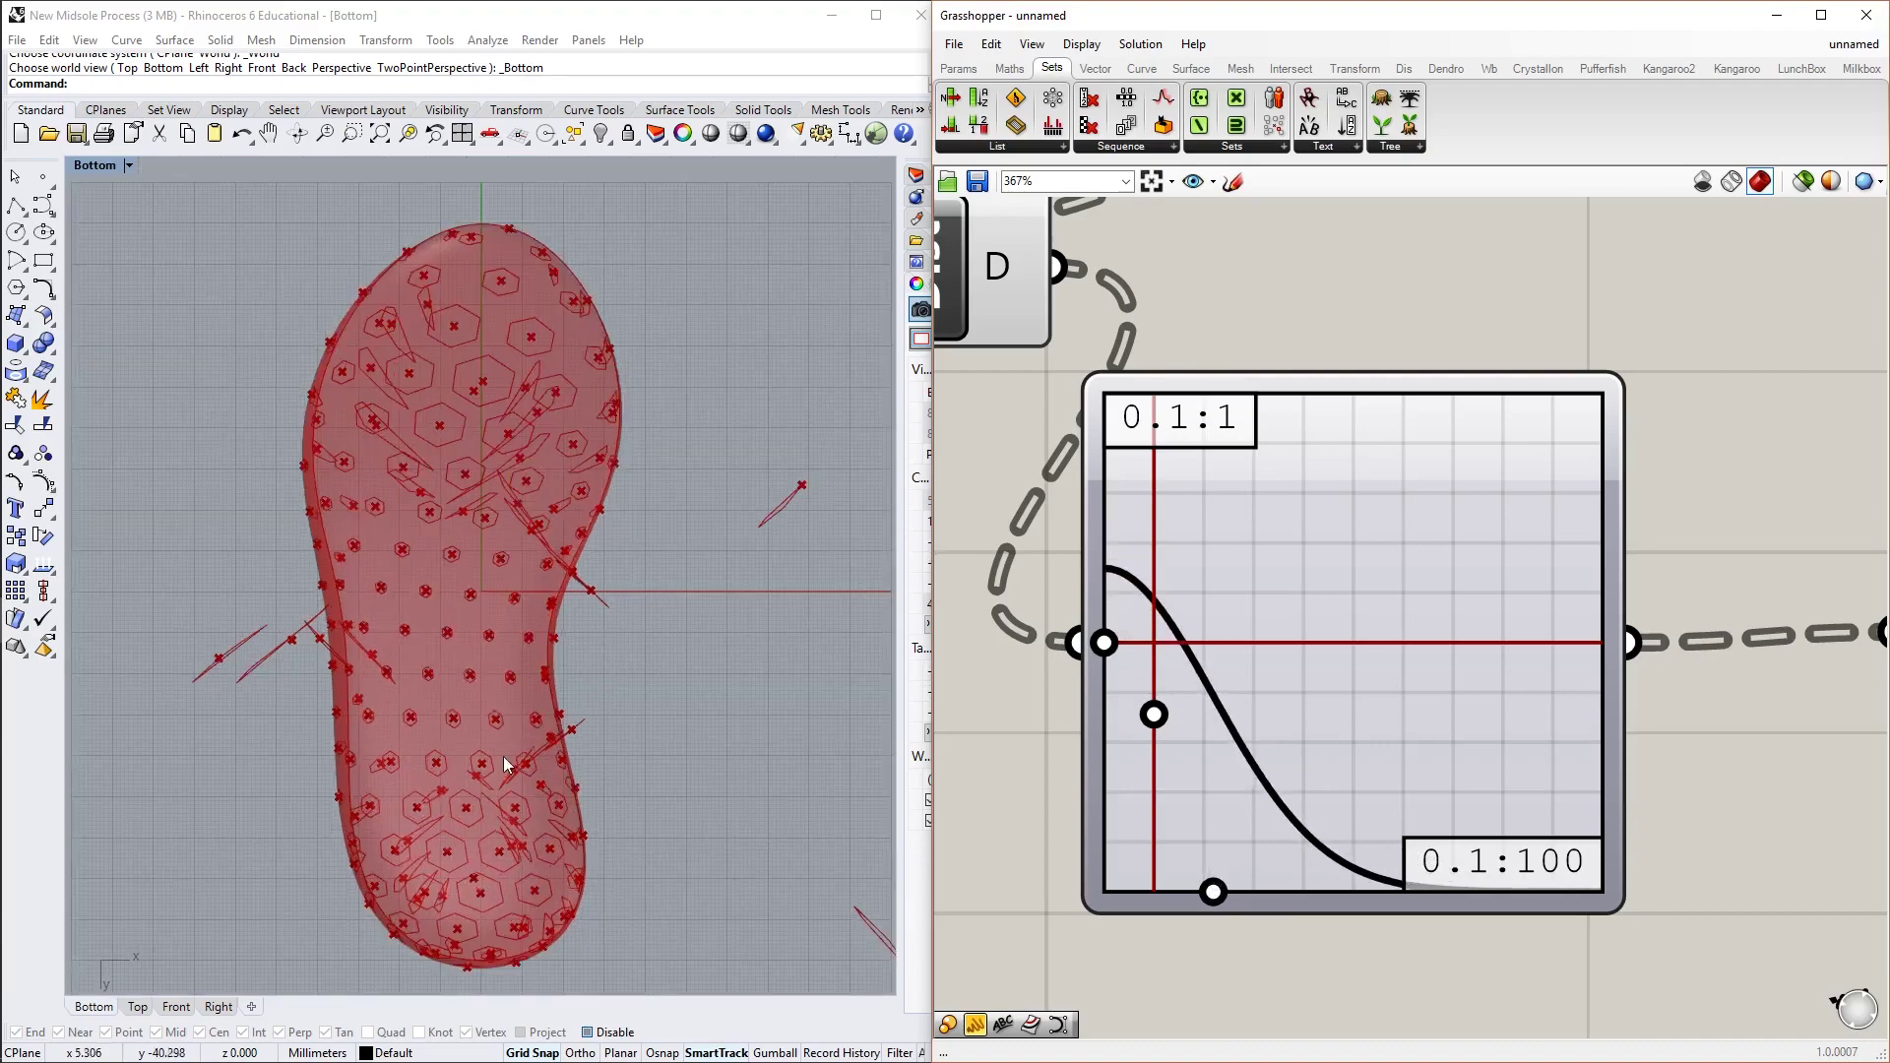
{"action": "middle_click", "coordinate": [504, 756]}
{"action": "left_click", "coordinate": [572, 773]}
{"action": "right_click_drag", "start_coordinate": [527, 759], "coordinate": [563, 498]}
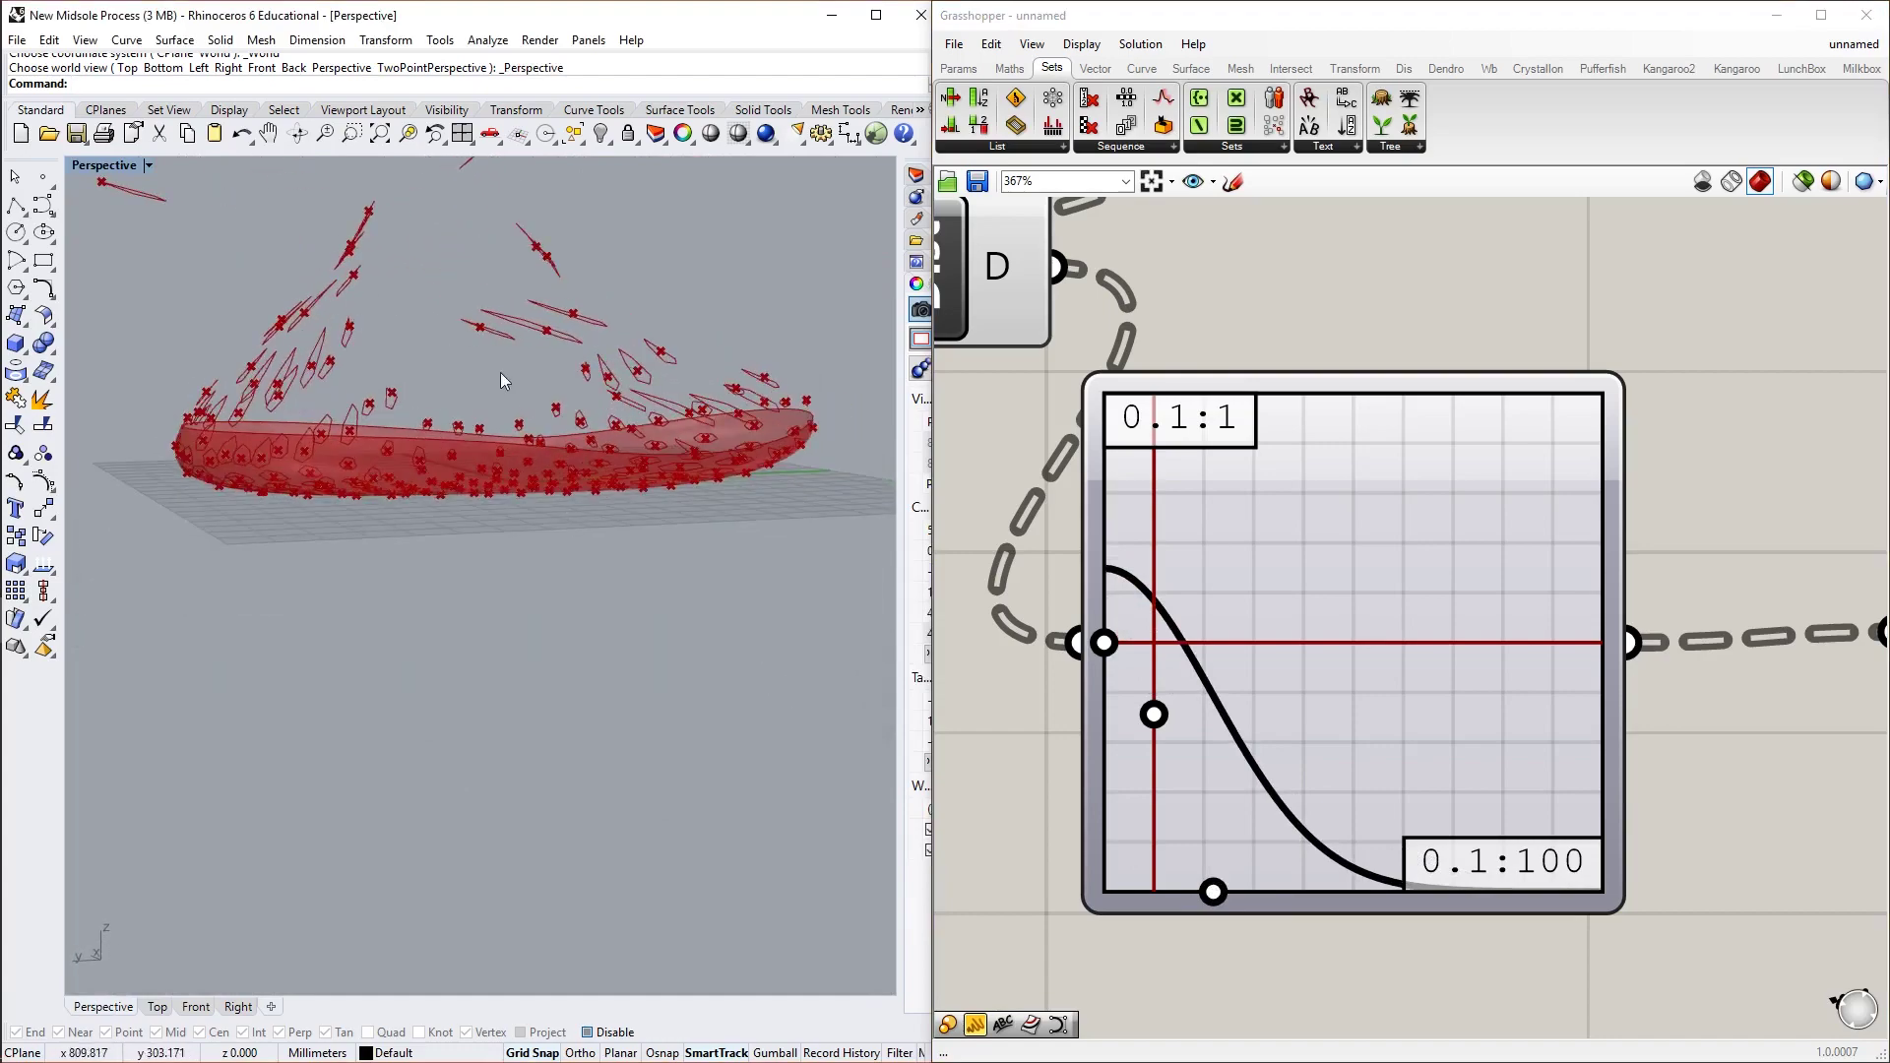
{"action": "scroll", "coordinate": [458, 396], "scroll_direction": "down", "scroll_amount": 3}
{"action": "right_click_drag", "start_coordinate": [457, 396], "coordinate": [521, 434]}
{"action": "scroll", "coordinate": [529, 386], "scroll_direction": "up", "scroll_amount": 5}
{"action": "middle_click", "coordinate": [522, 436]}
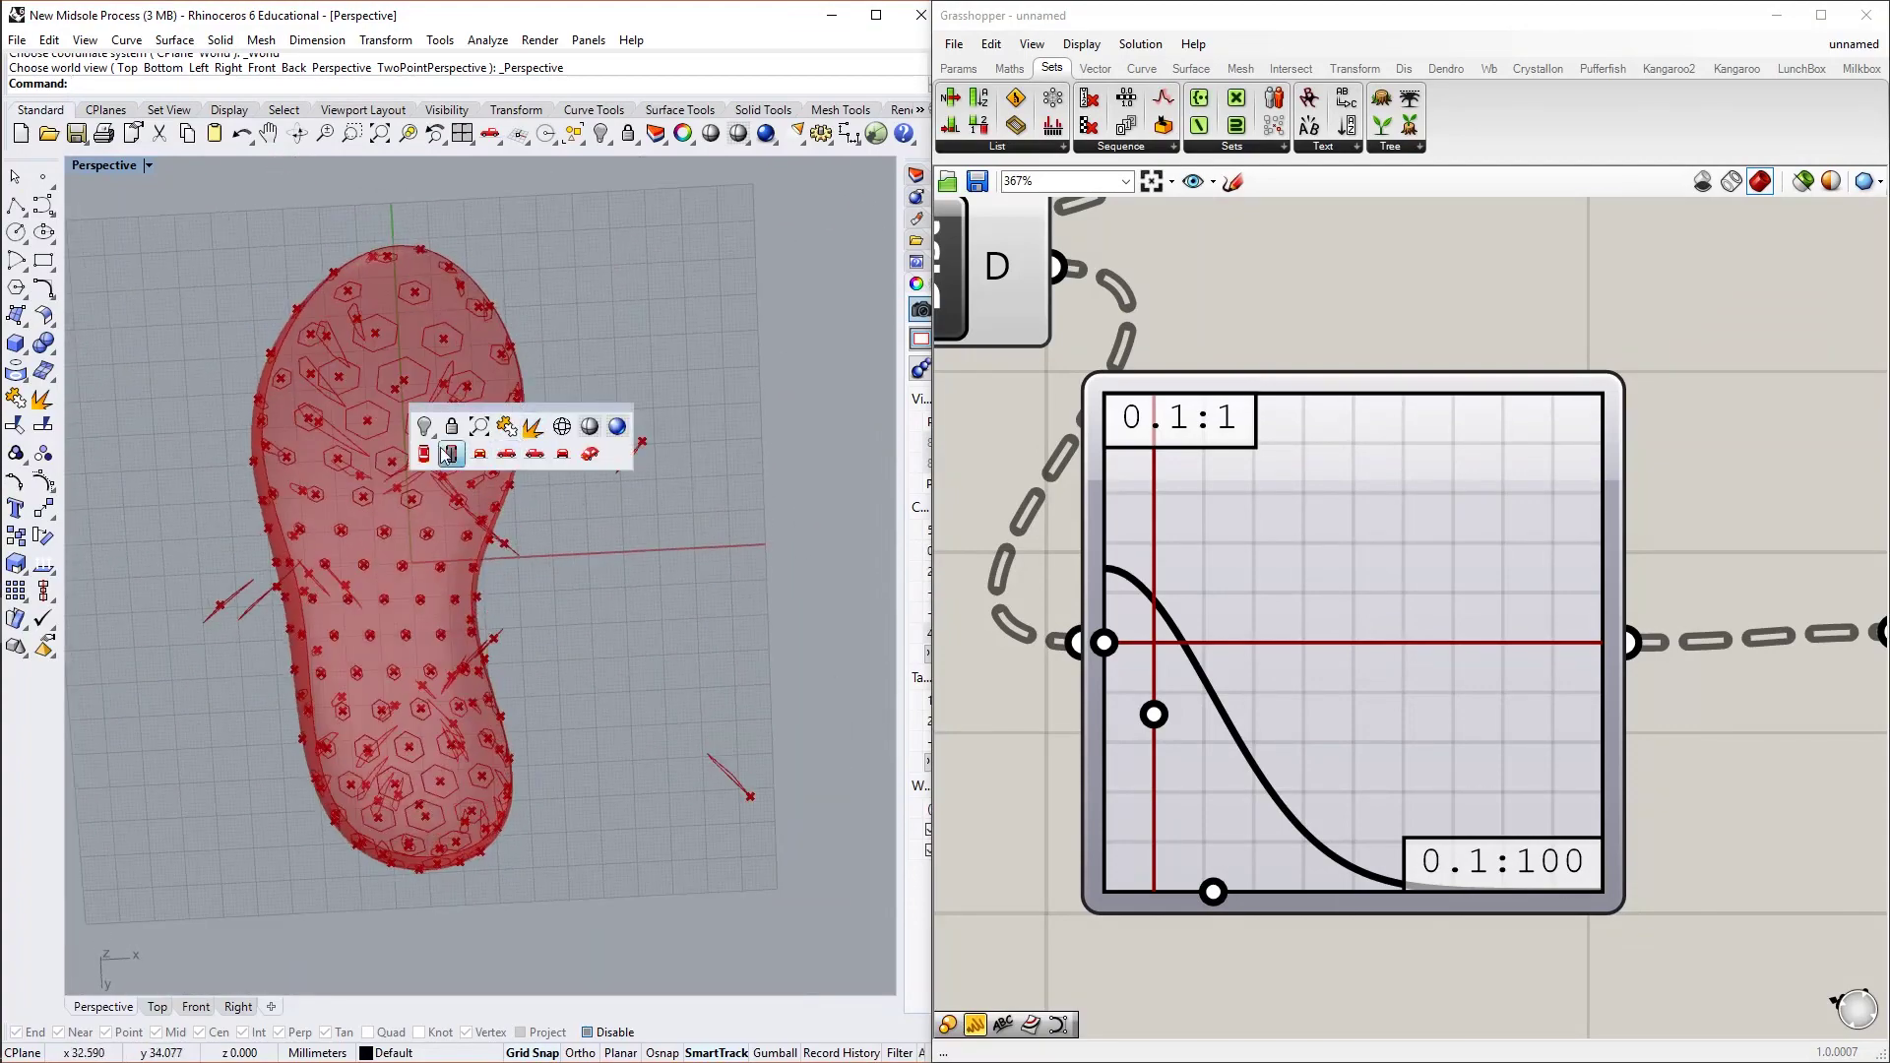
{"action": "left_click", "coordinate": [451, 454]}
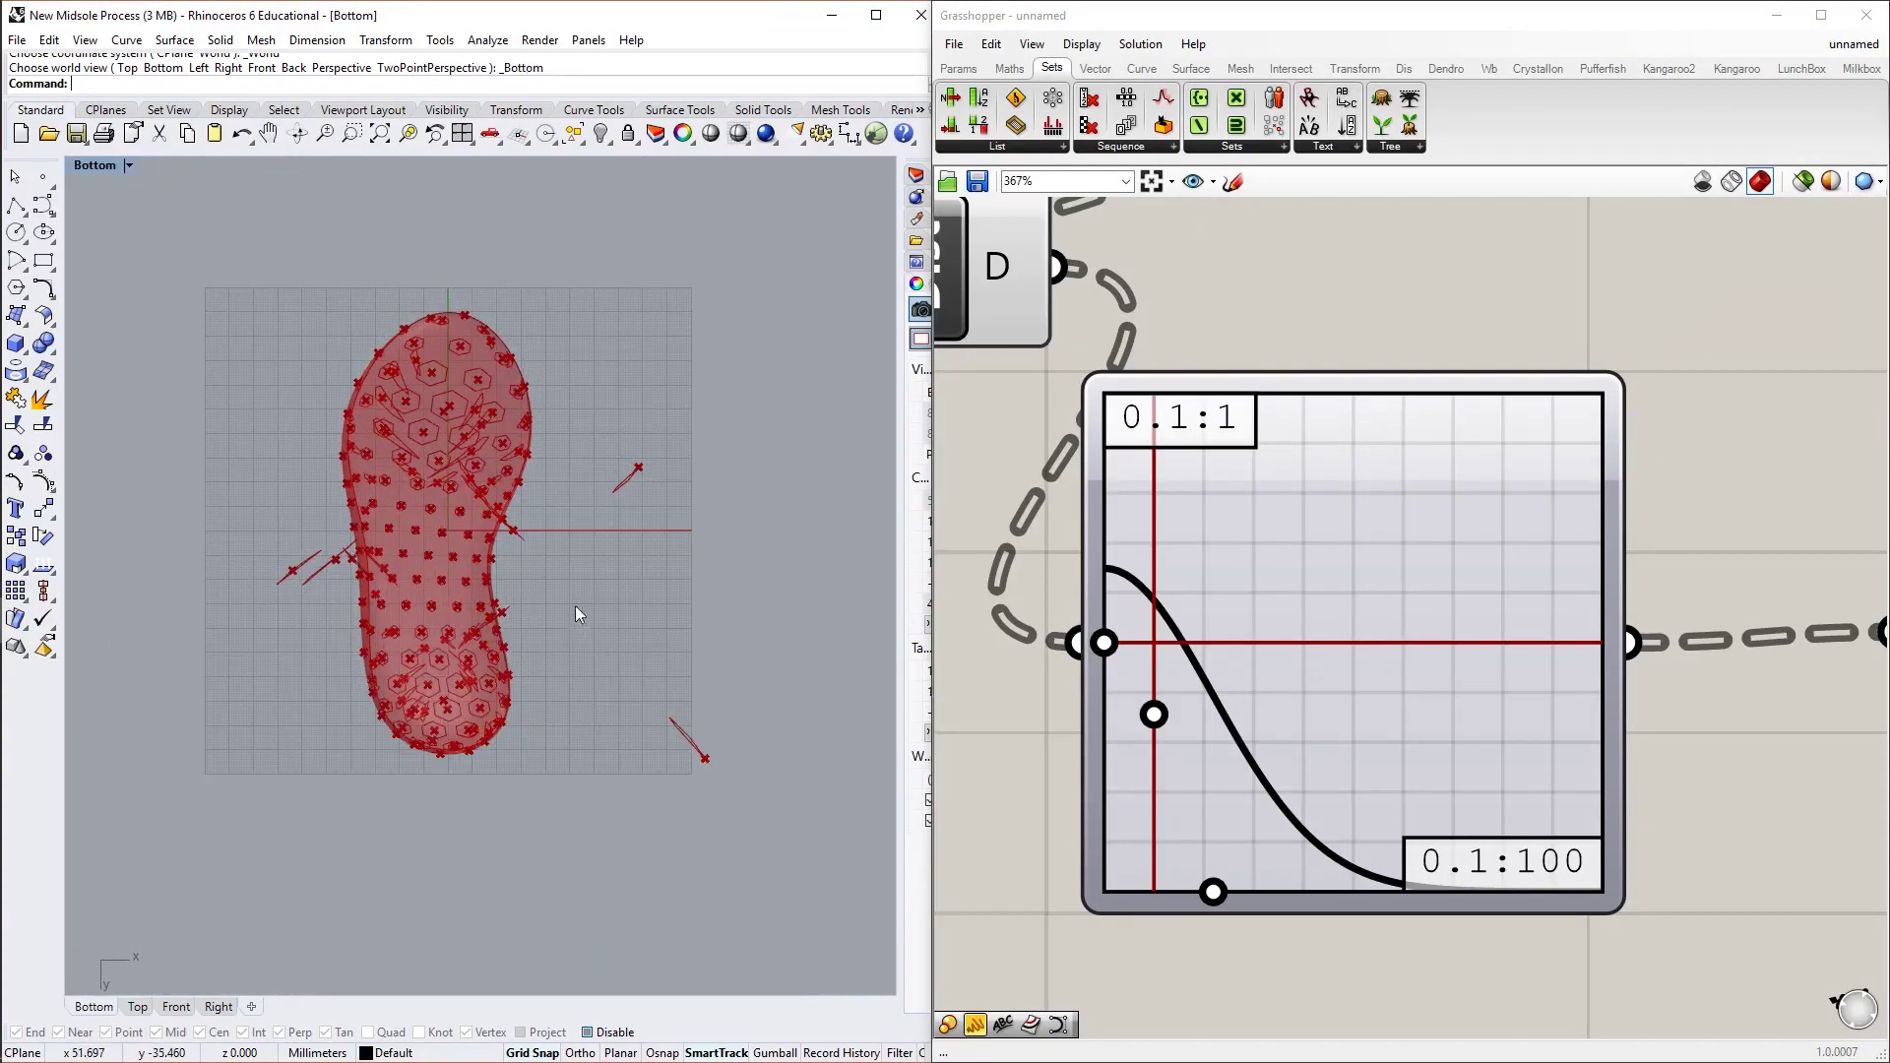
Draw a horizontal two-point polyline 20 mm above the base axis in the Left view, running past both ends of the midsole
{"action": "middle_click", "coordinate": [157, 435]}
{"action": "left_click", "coordinate": [285, 489]}
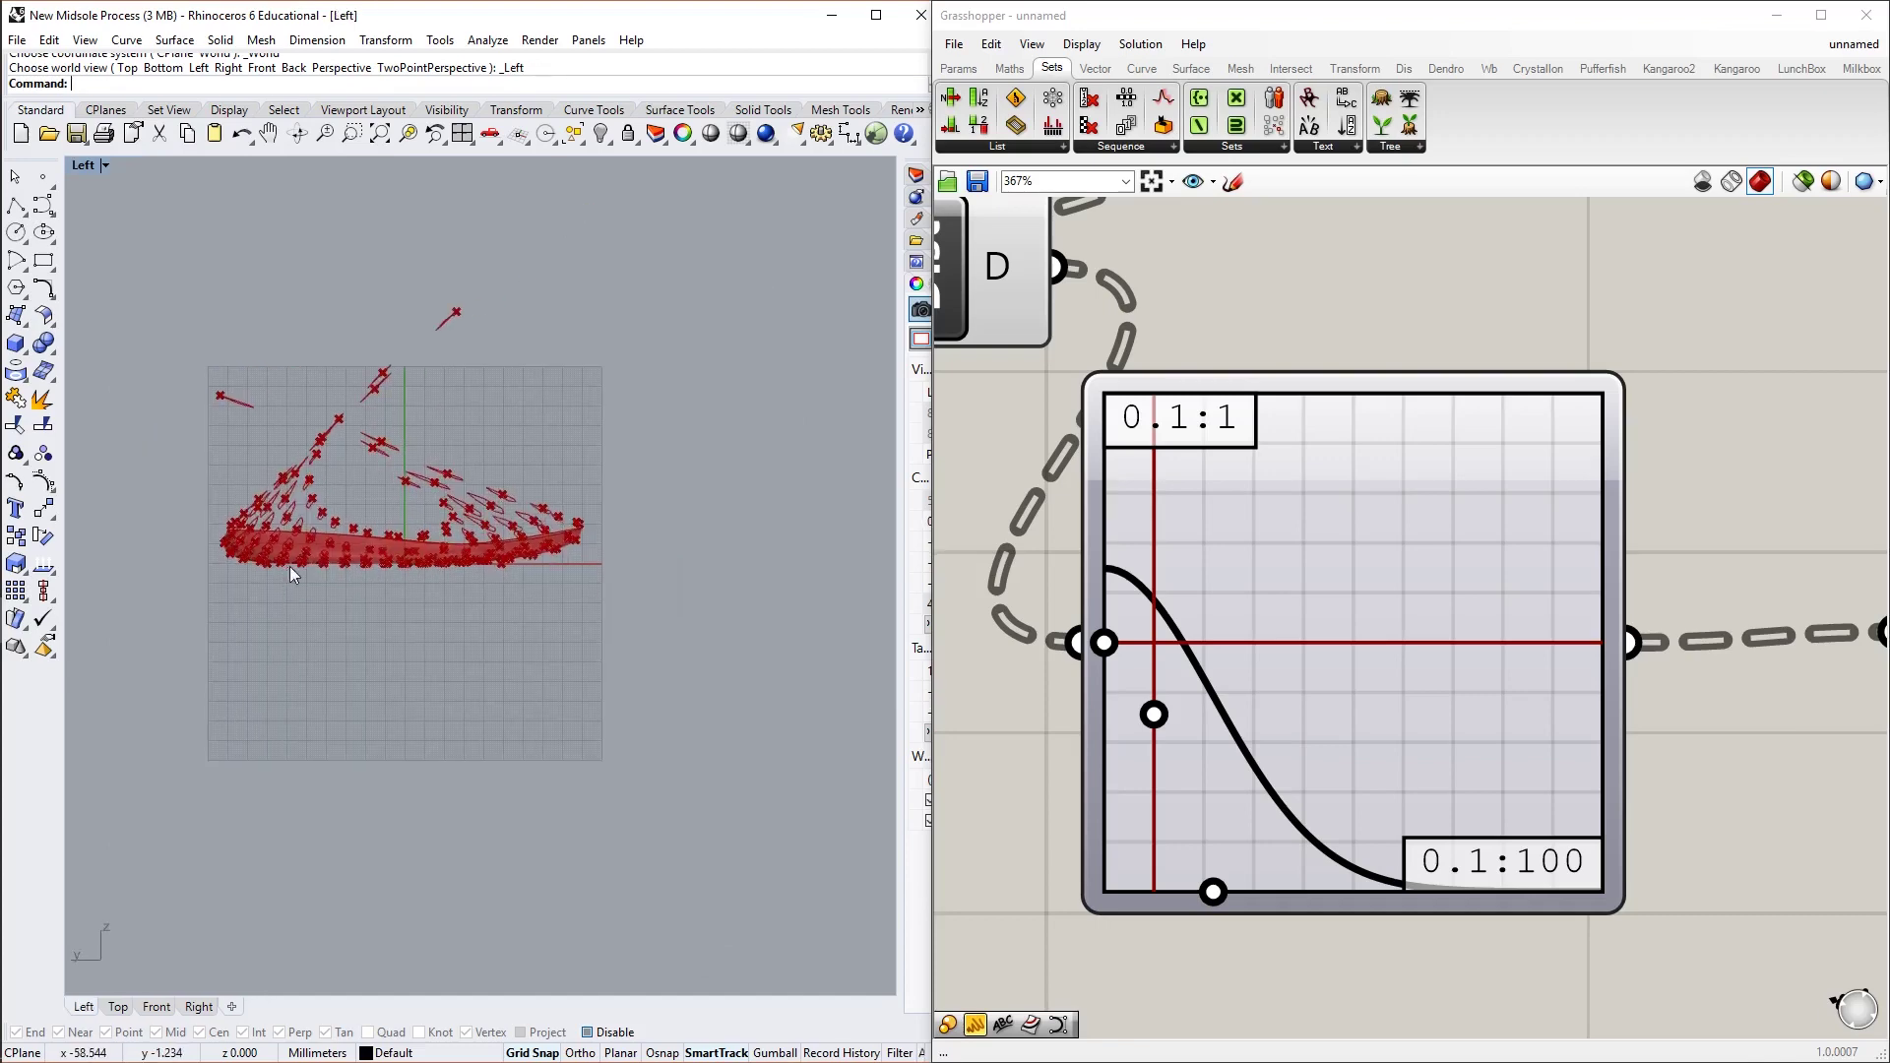
{"action": "scroll", "coordinate": [290, 567], "scroll_direction": "up", "scroll_amount": 4}
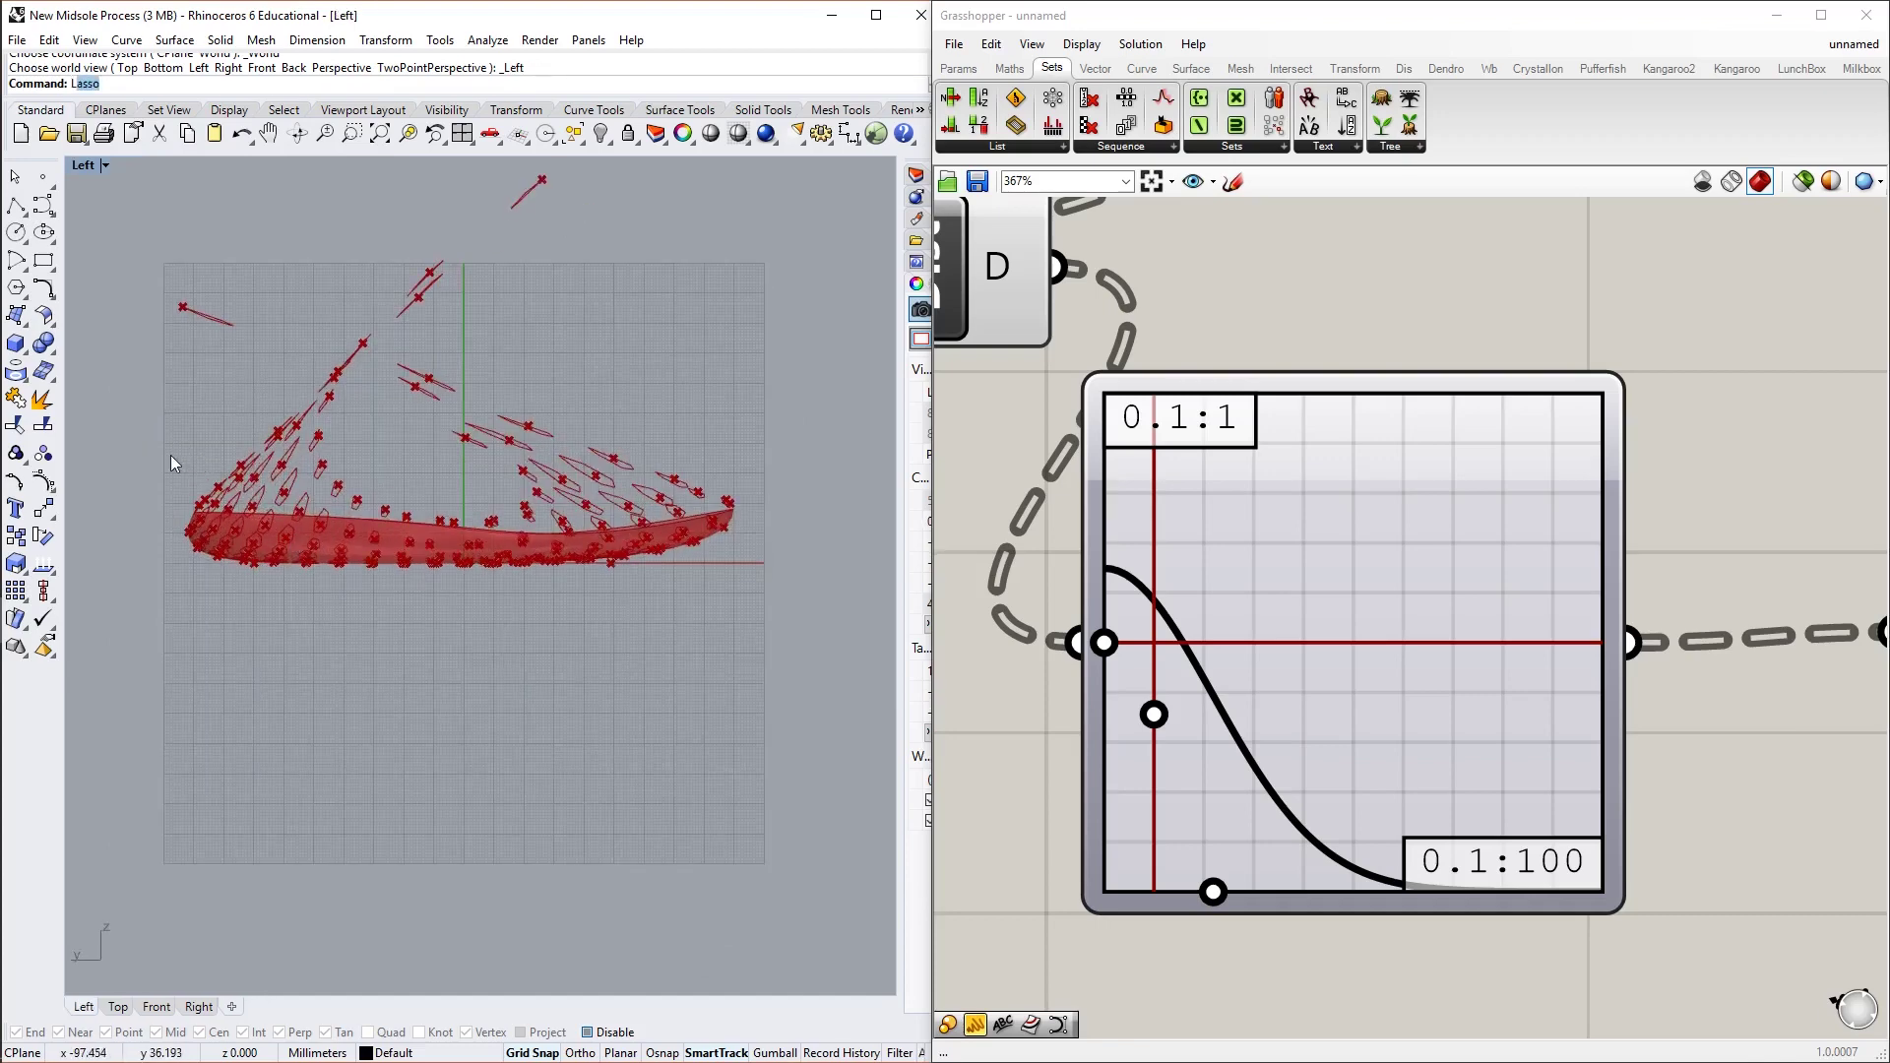
{"action": "left_click", "coordinate": [16, 206]}
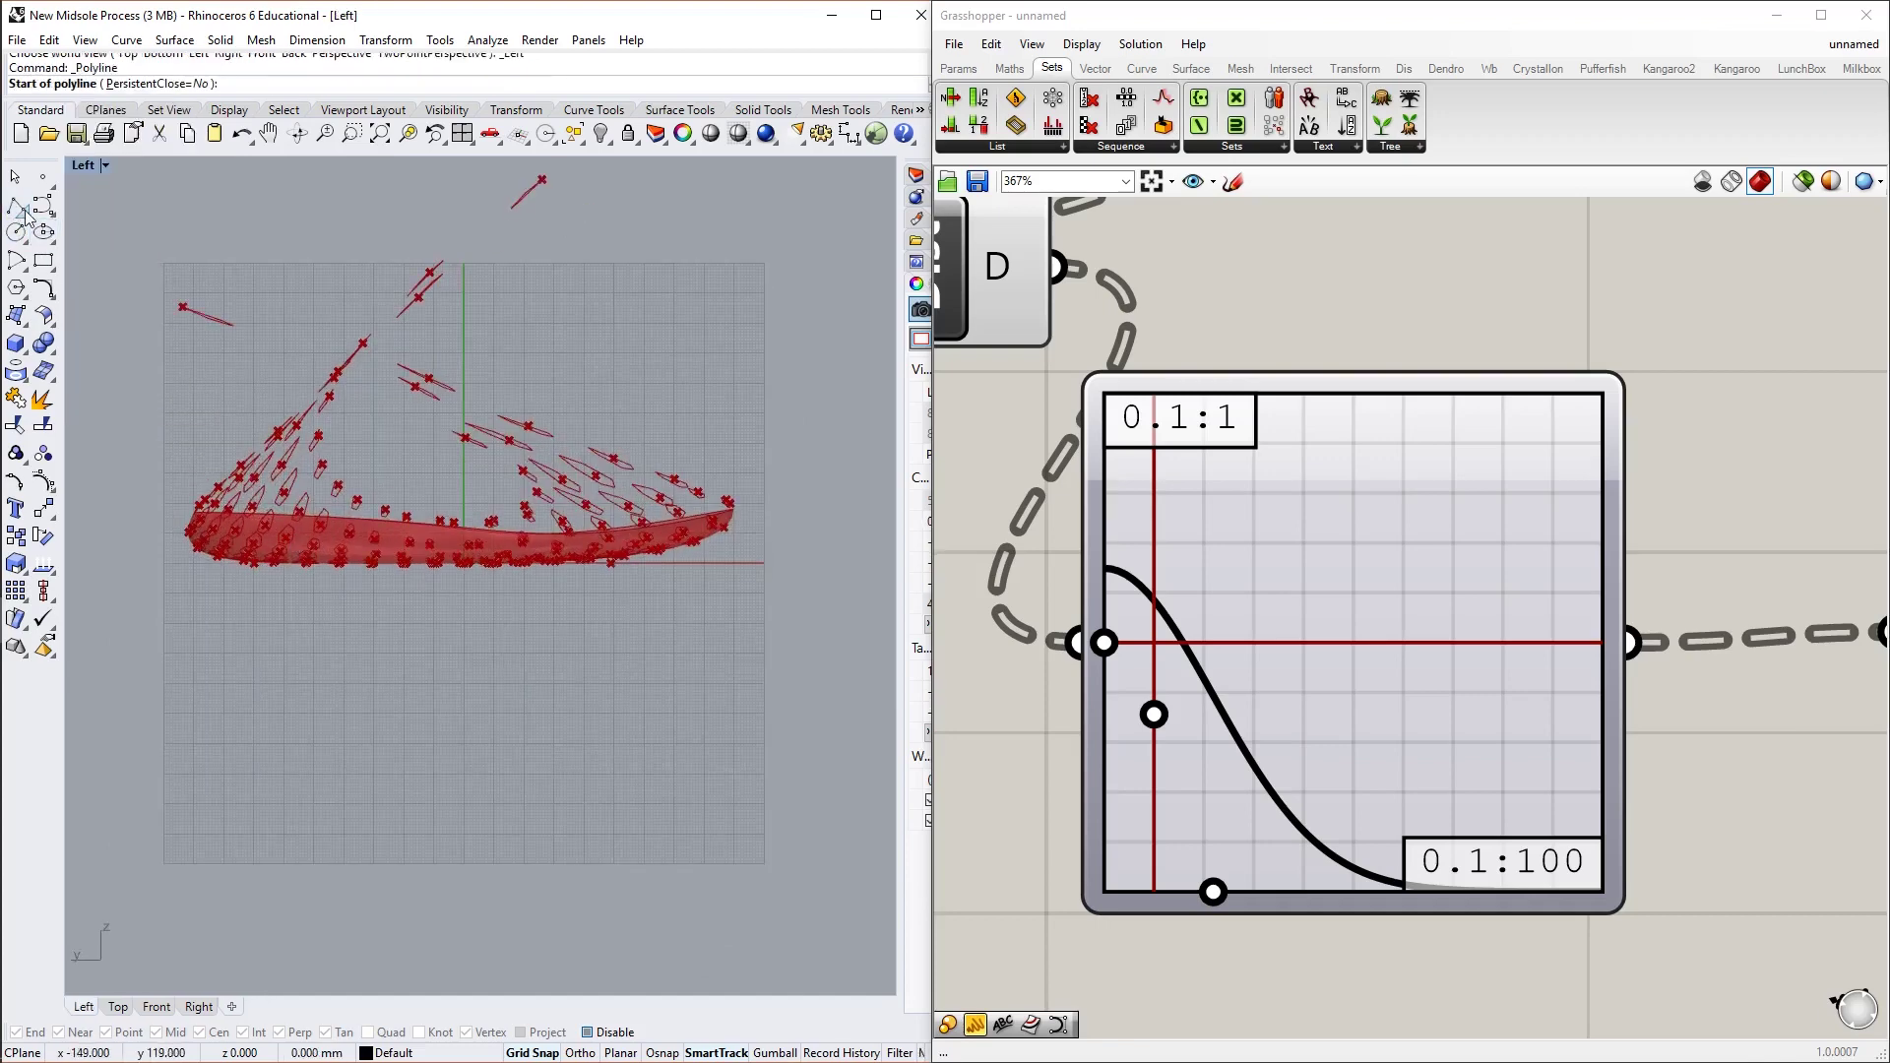
{"action": "left_click", "coordinate": [175, 506]}
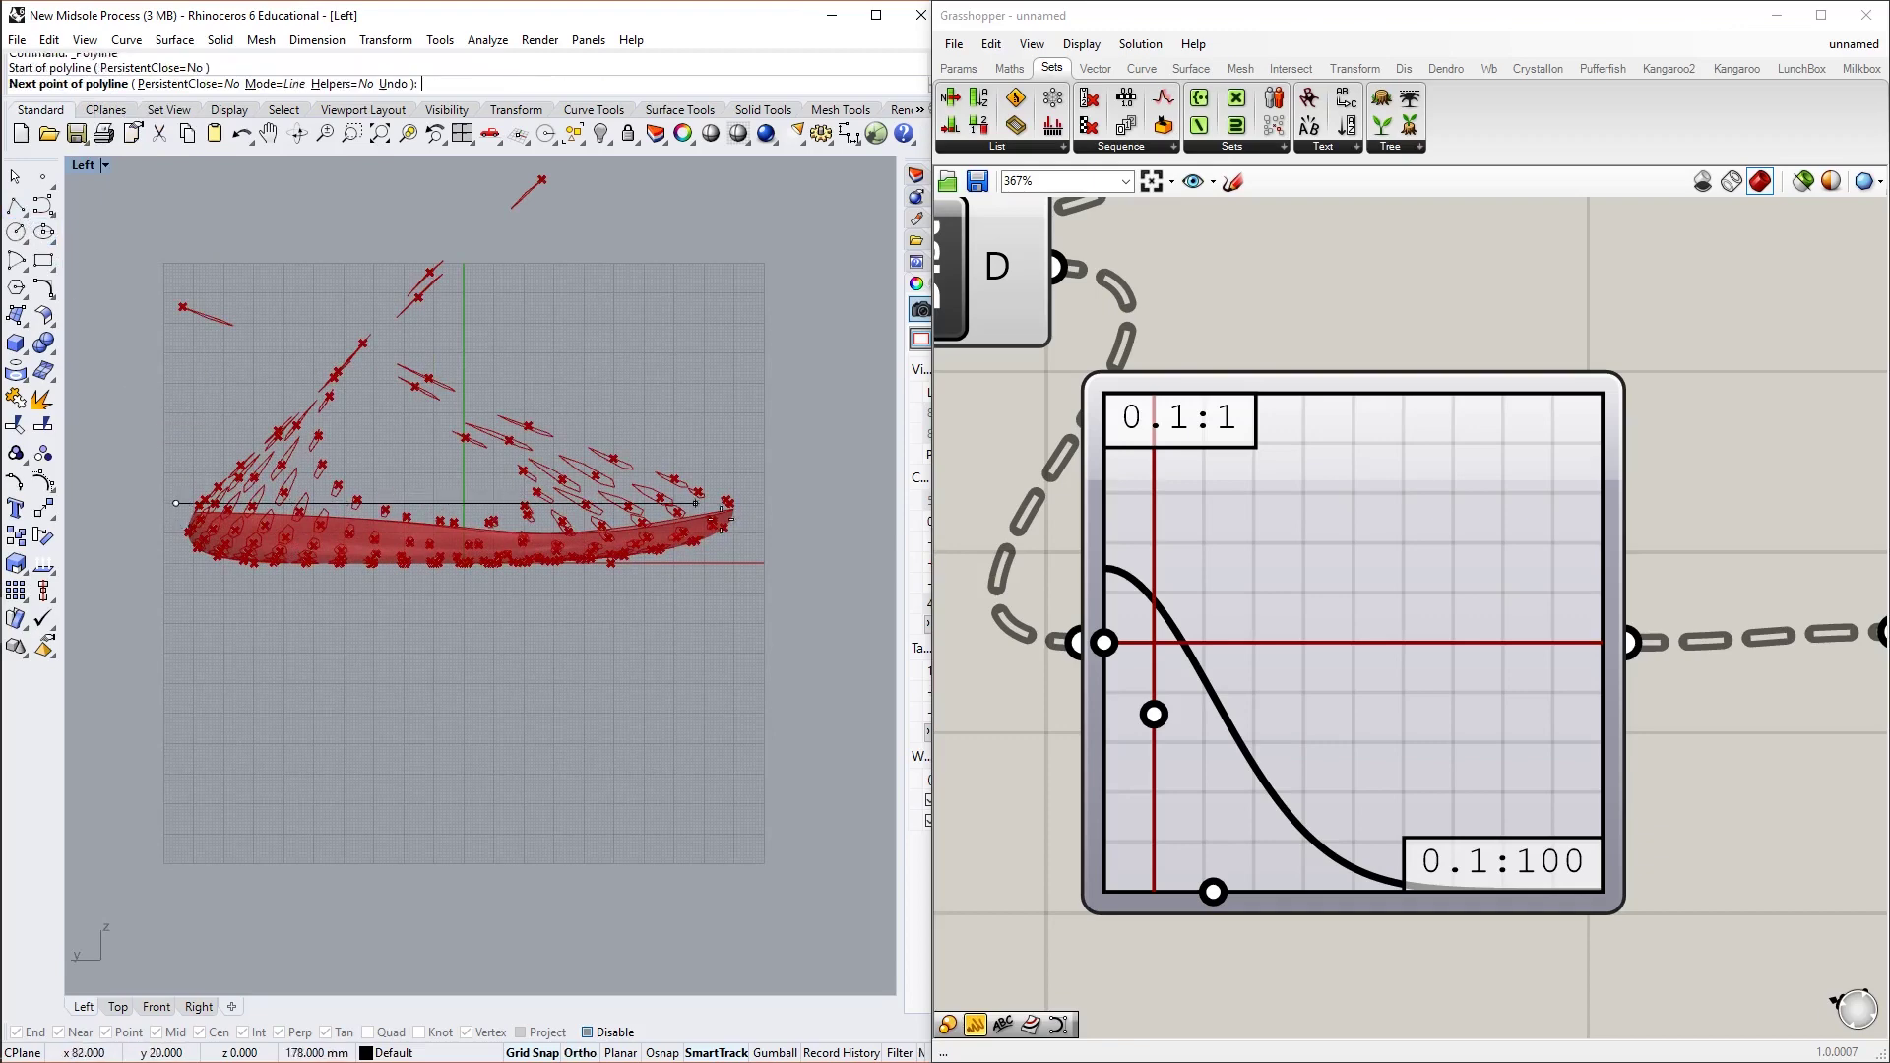
{"action": "left_click", "coordinate": [845, 512]}
{"action": "key", "text": "Return"}
Extrude the horizontal line to both sides in Perspective view so the flat surface extends beyond the midsole's width
{"action": "type", "text": "ExtrudeCrv"}
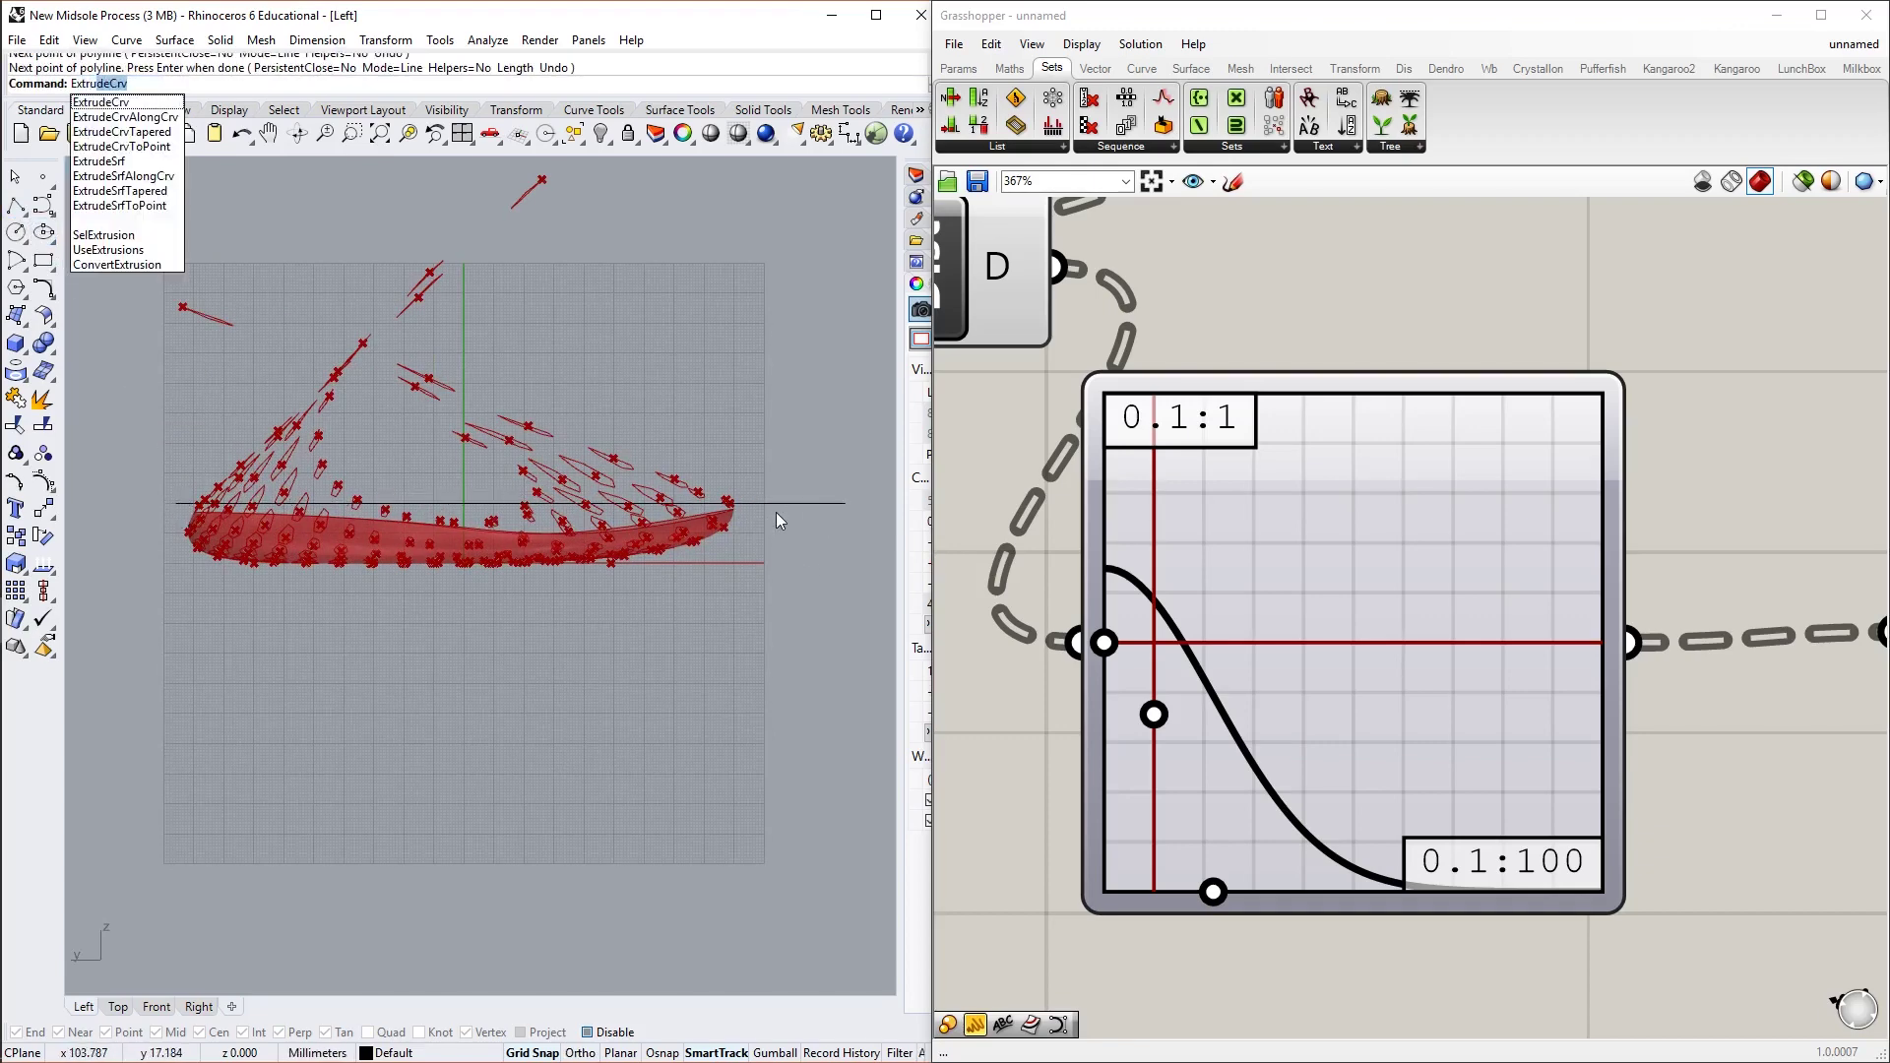
{"action": "key", "text": "Return"}
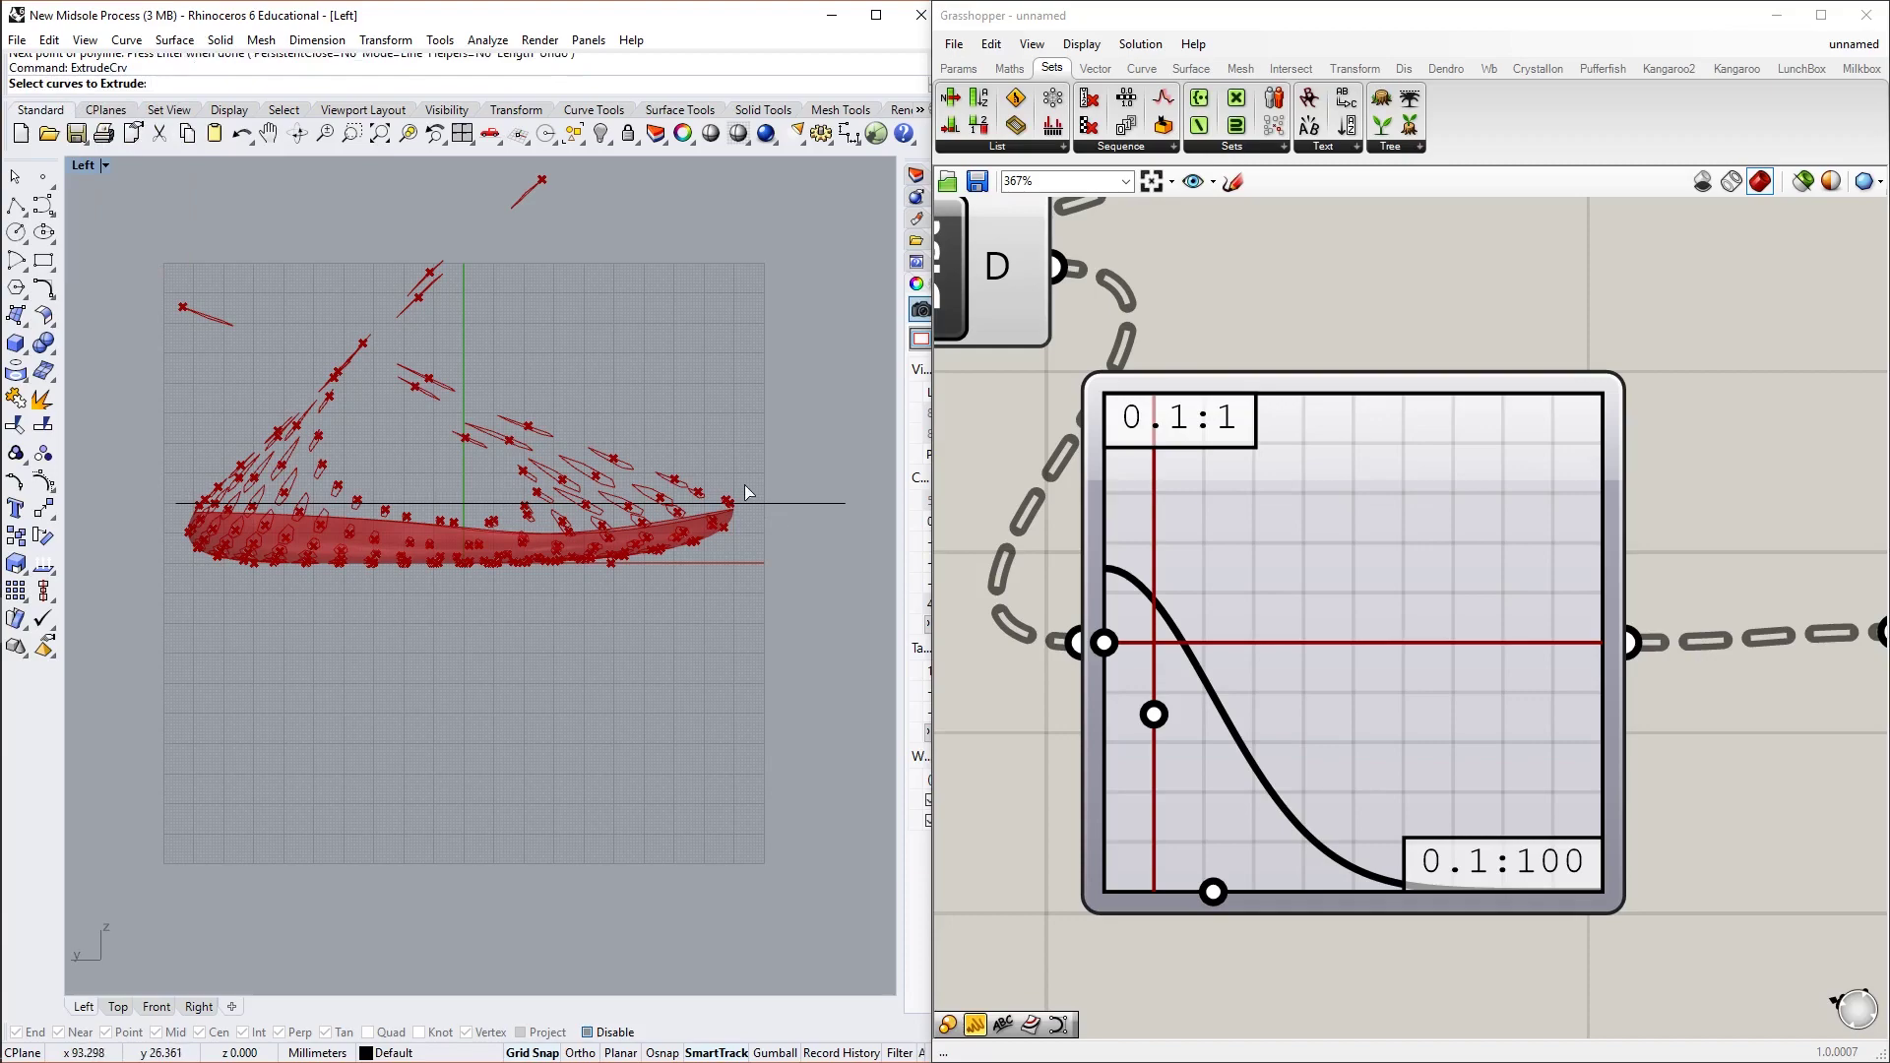
{"action": "middle_click", "coordinate": [744, 484]}
{"action": "left_click", "coordinate": [806, 516]}
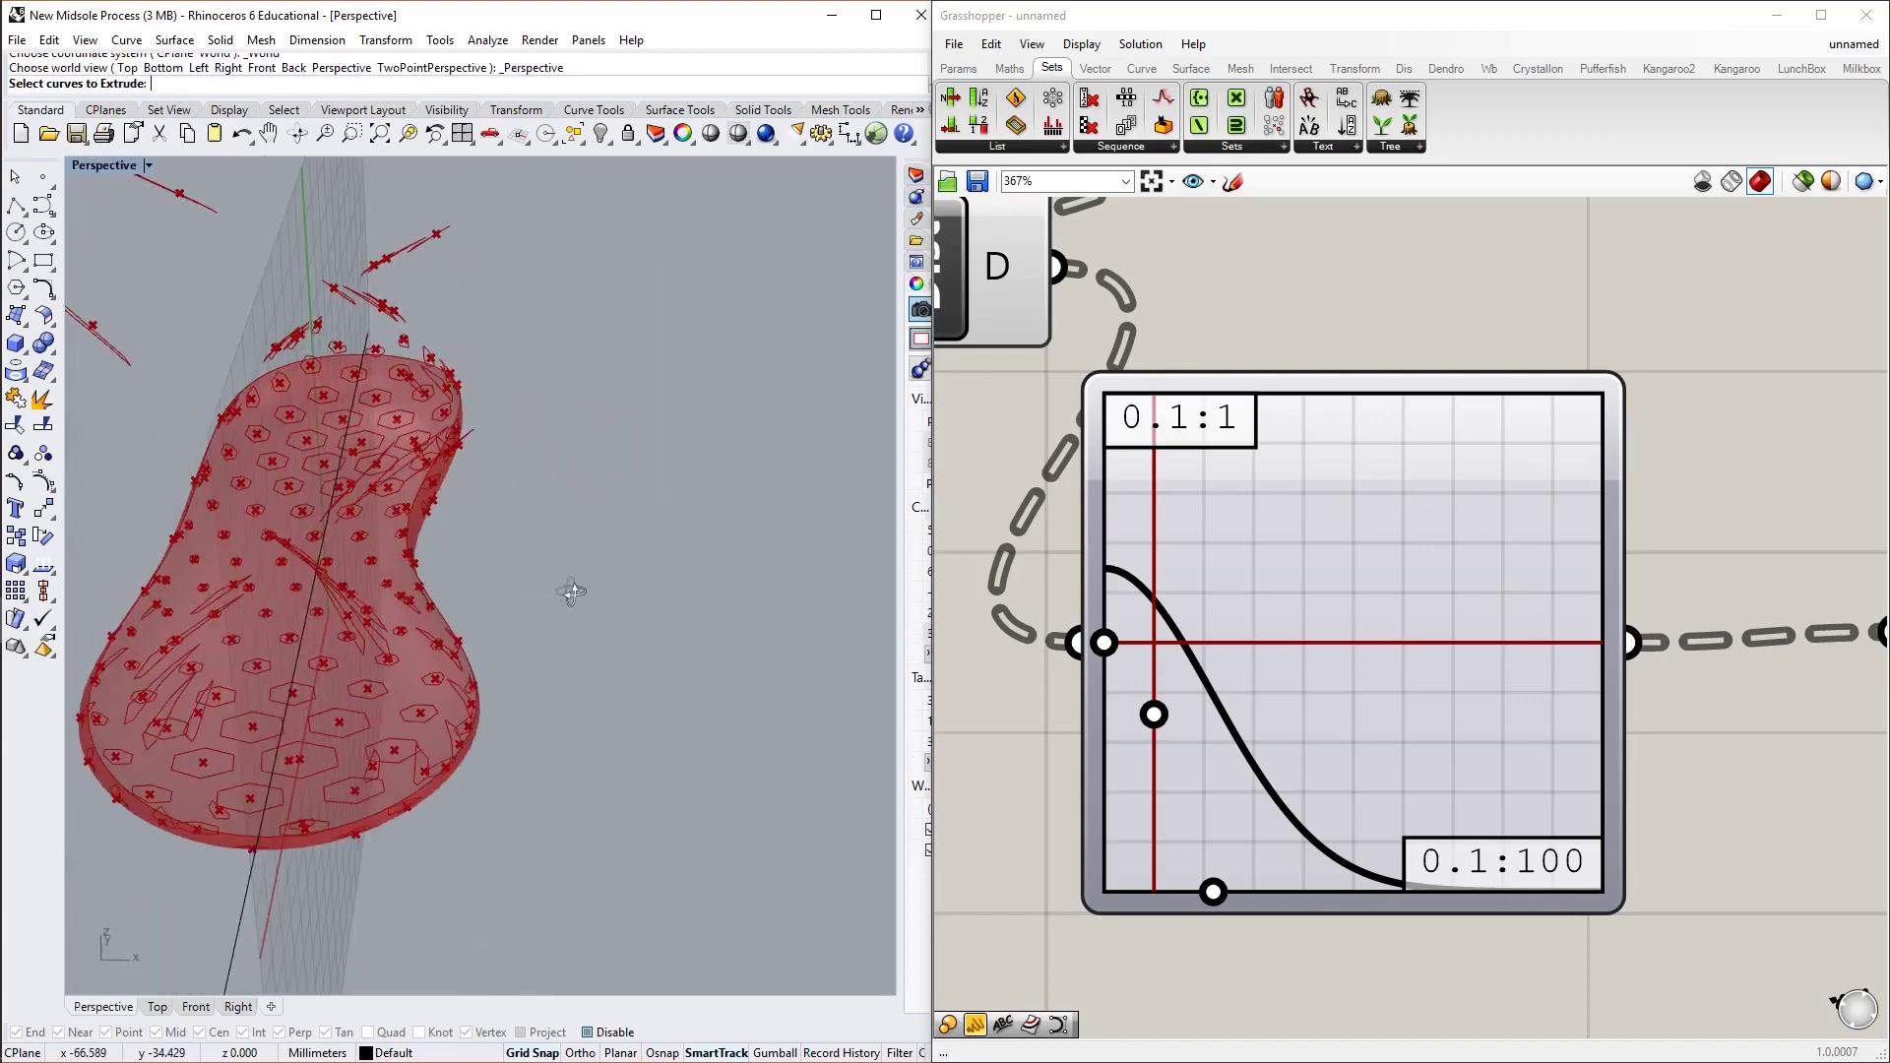
{"action": "scroll", "coordinate": [522, 620], "scroll_direction": "down", "scroll_amount": 4}
{"action": "right_click_drag", "start_coordinate": [571, 593], "coordinate": [423, 591]}
{"action": "left_click", "coordinate": [201, 745]}
{"action": "key", "text": "Return"}
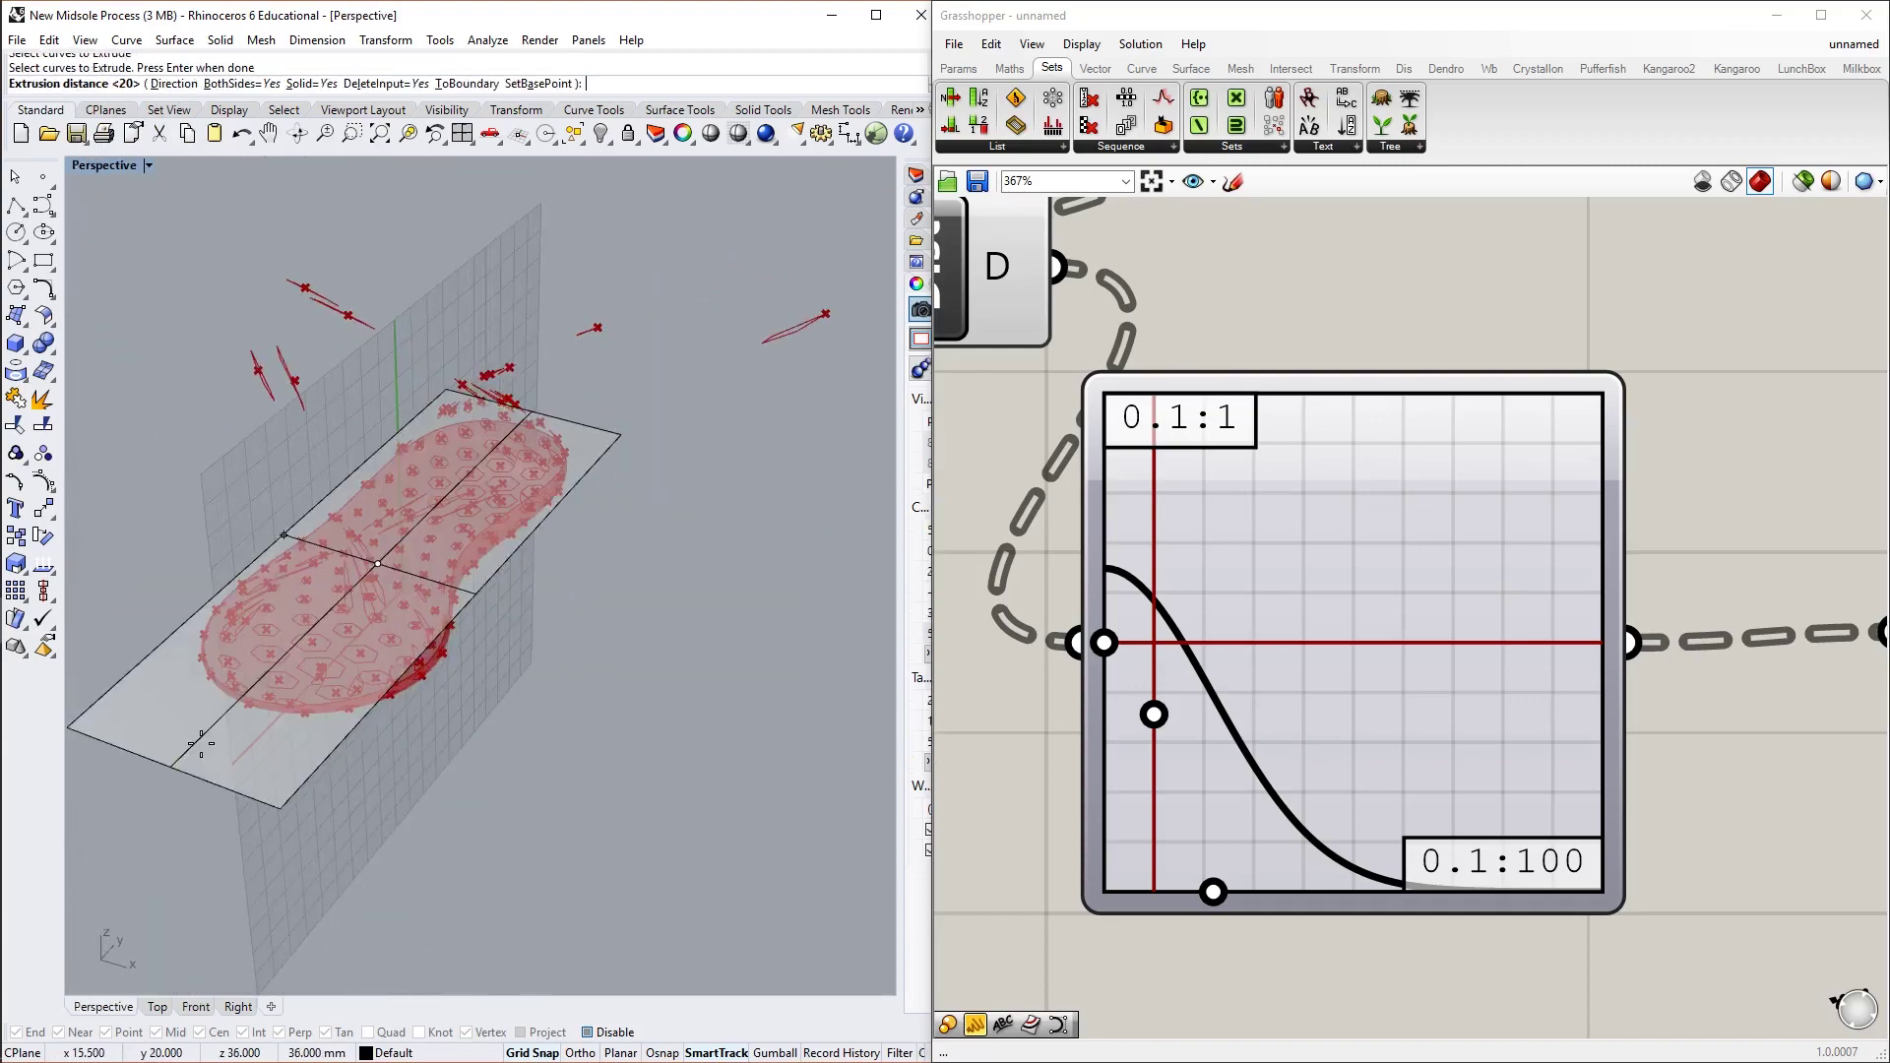
{"action": "left_click", "coordinate": [454, 847]}
Check the extruded surface from several views and move it slightly lower toward the midsole in the Left view
{"action": "scroll", "coordinate": [453, 846], "scroll_direction": "down", "scroll_amount": 2}
{"action": "right_click_drag", "start_coordinate": [453, 846], "coordinate": [457, 510]}
{"action": "middle_click", "coordinate": [512, 478]}
{"action": "left_click", "coordinate": [445, 490]}
{"action": "scroll", "coordinate": [445, 490], "scroll_direction": "up", "scroll_amount": 4}
{"action": "middle_click", "coordinate": [577, 583]}
{"action": "left_click", "coordinate": [538, 600]}
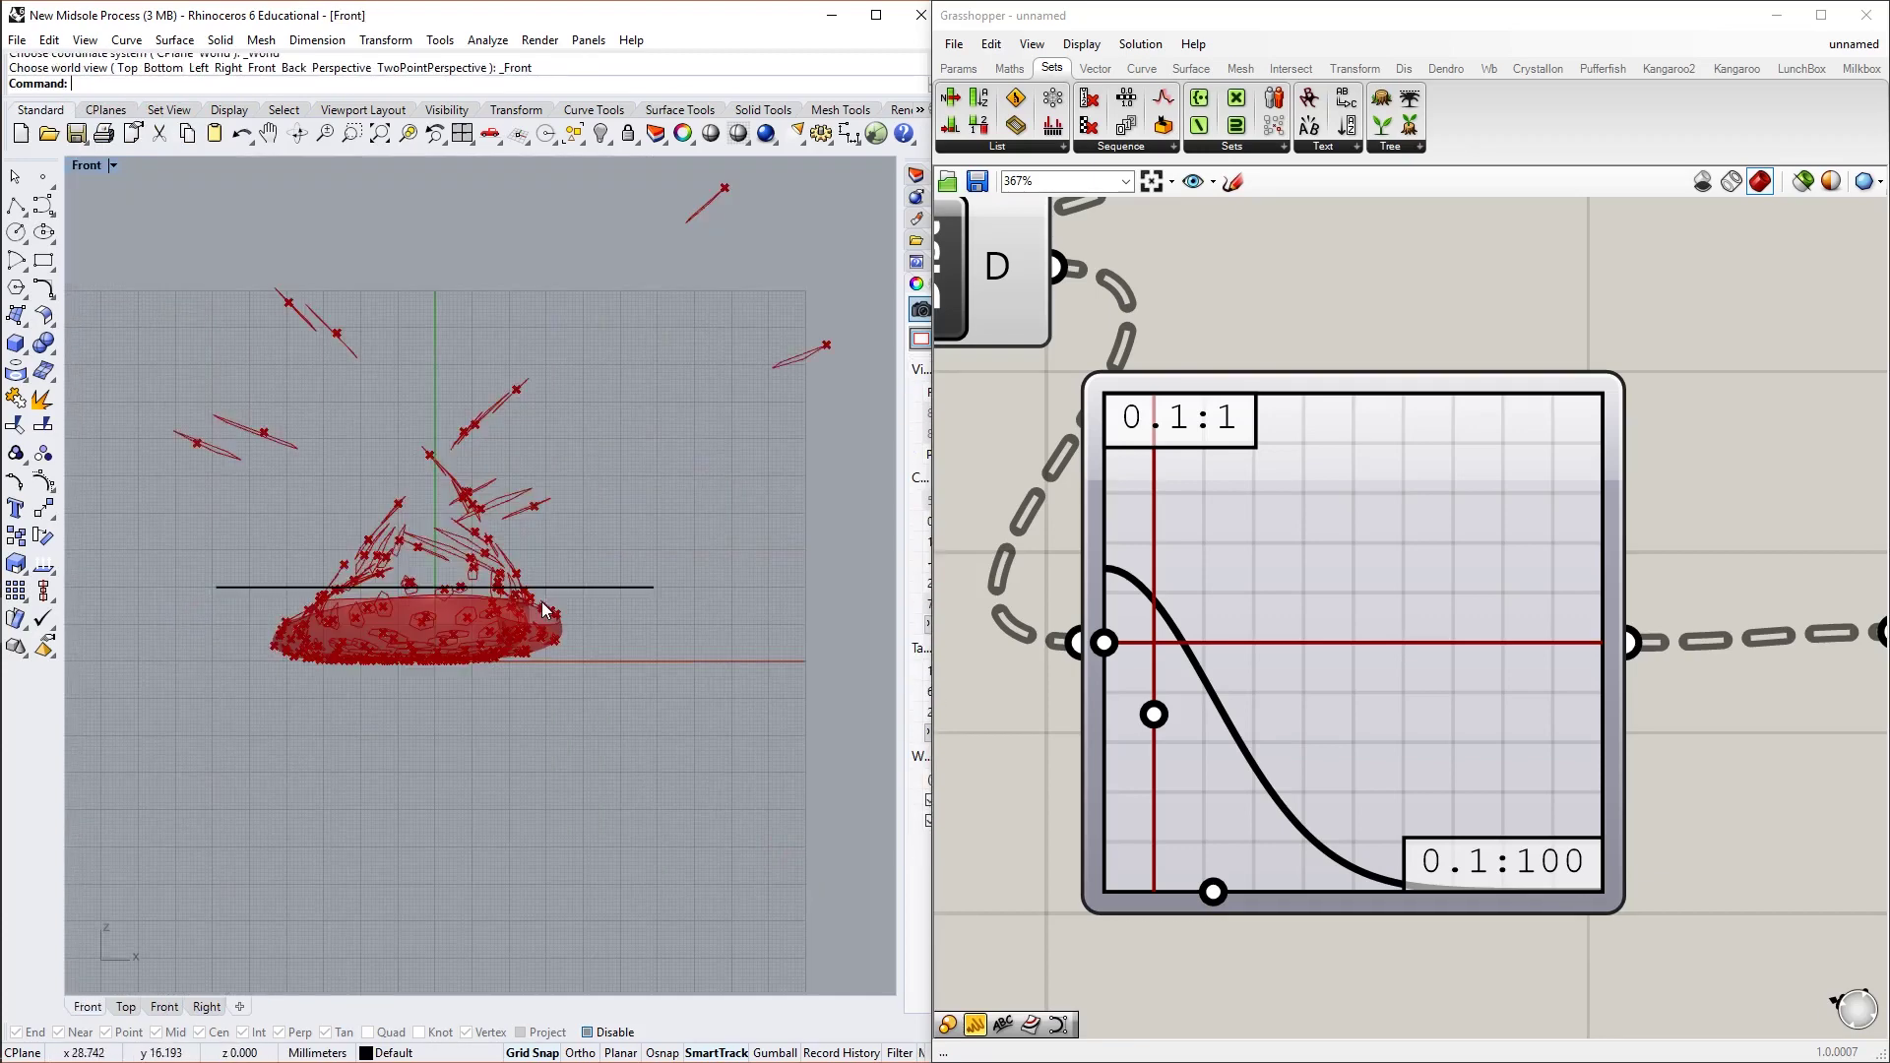
{"action": "middle_click", "coordinate": [542, 609]}
{"action": "left_click", "coordinate": [548, 614]}
{"action": "scroll", "coordinate": [470, 567], "scroll_direction": "up", "scroll_amount": 3}
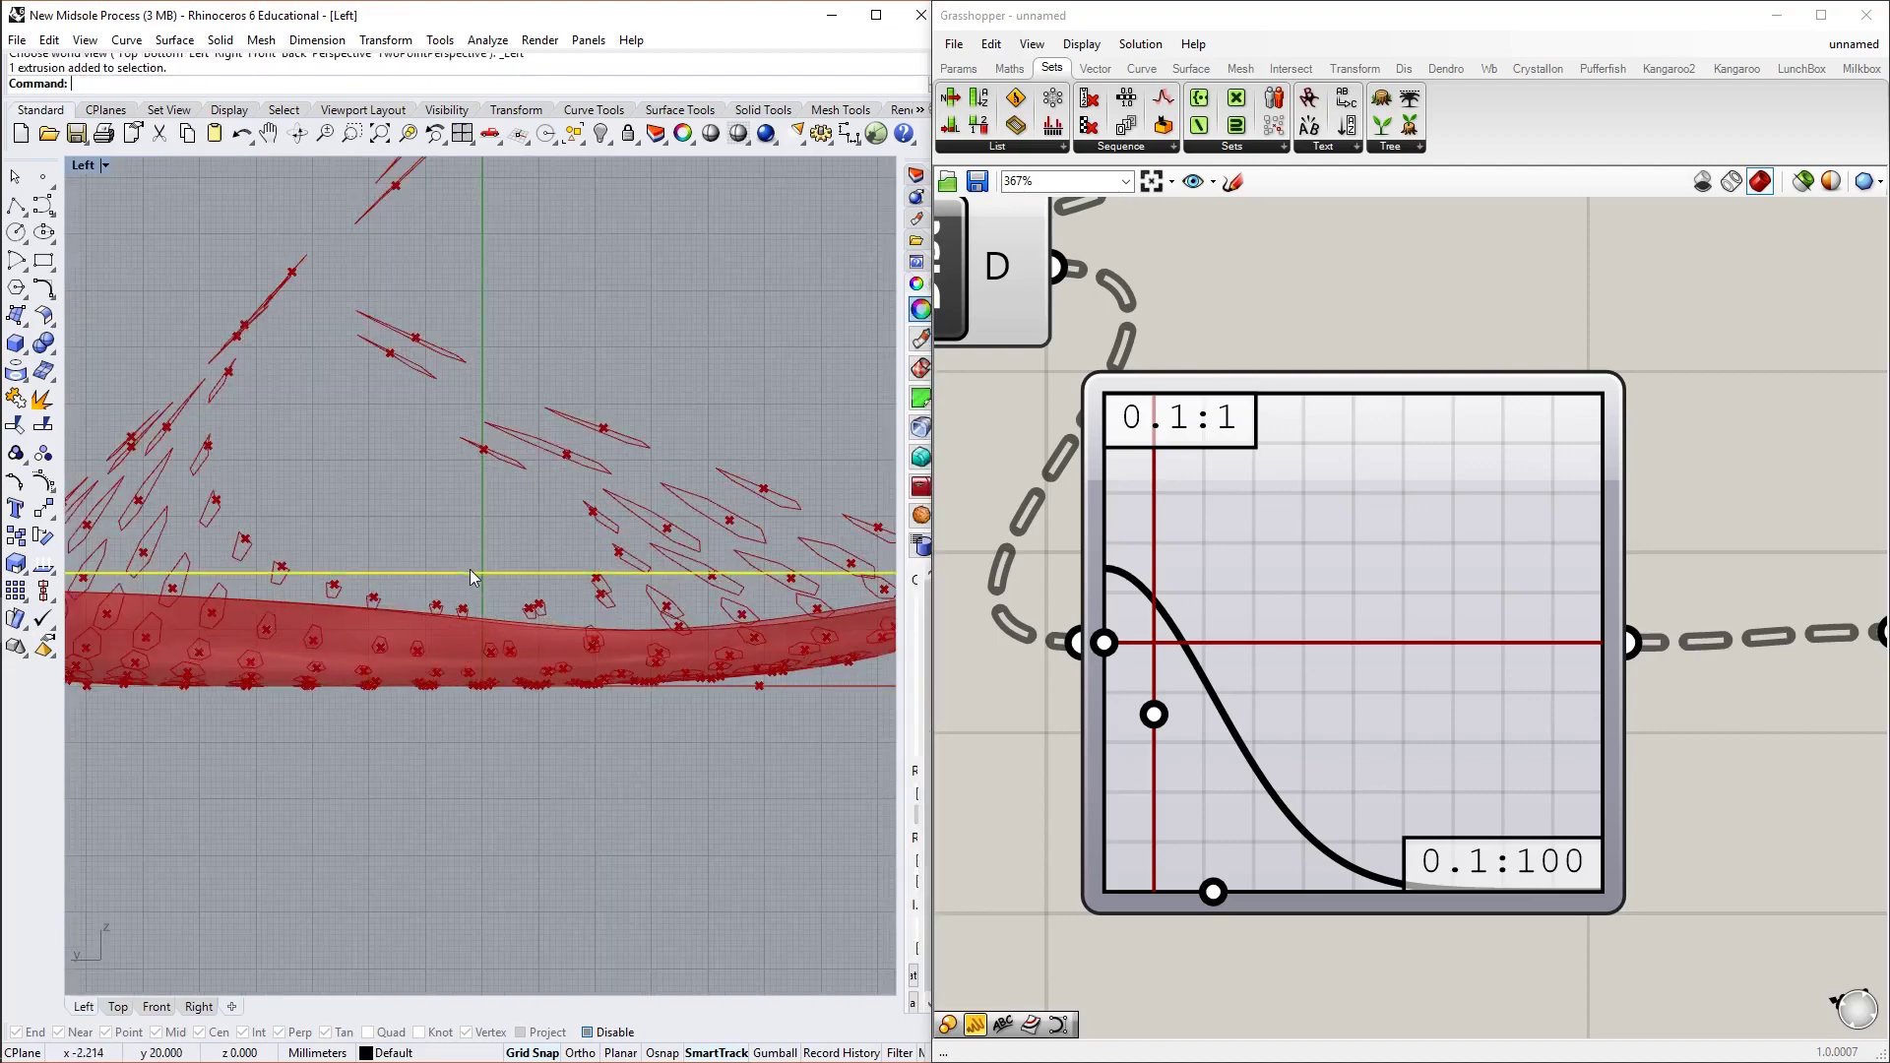
{"action": "left_click", "coordinate": [469, 572]}
{"action": "scroll", "coordinate": [473, 588], "scroll_direction": "down", "scroll_amount": 3}
Examine the hexagon cell sizes from the Bottom view with the extruded surface as a backdrop
{"action": "middle_click", "coordinate": [485, 603]}
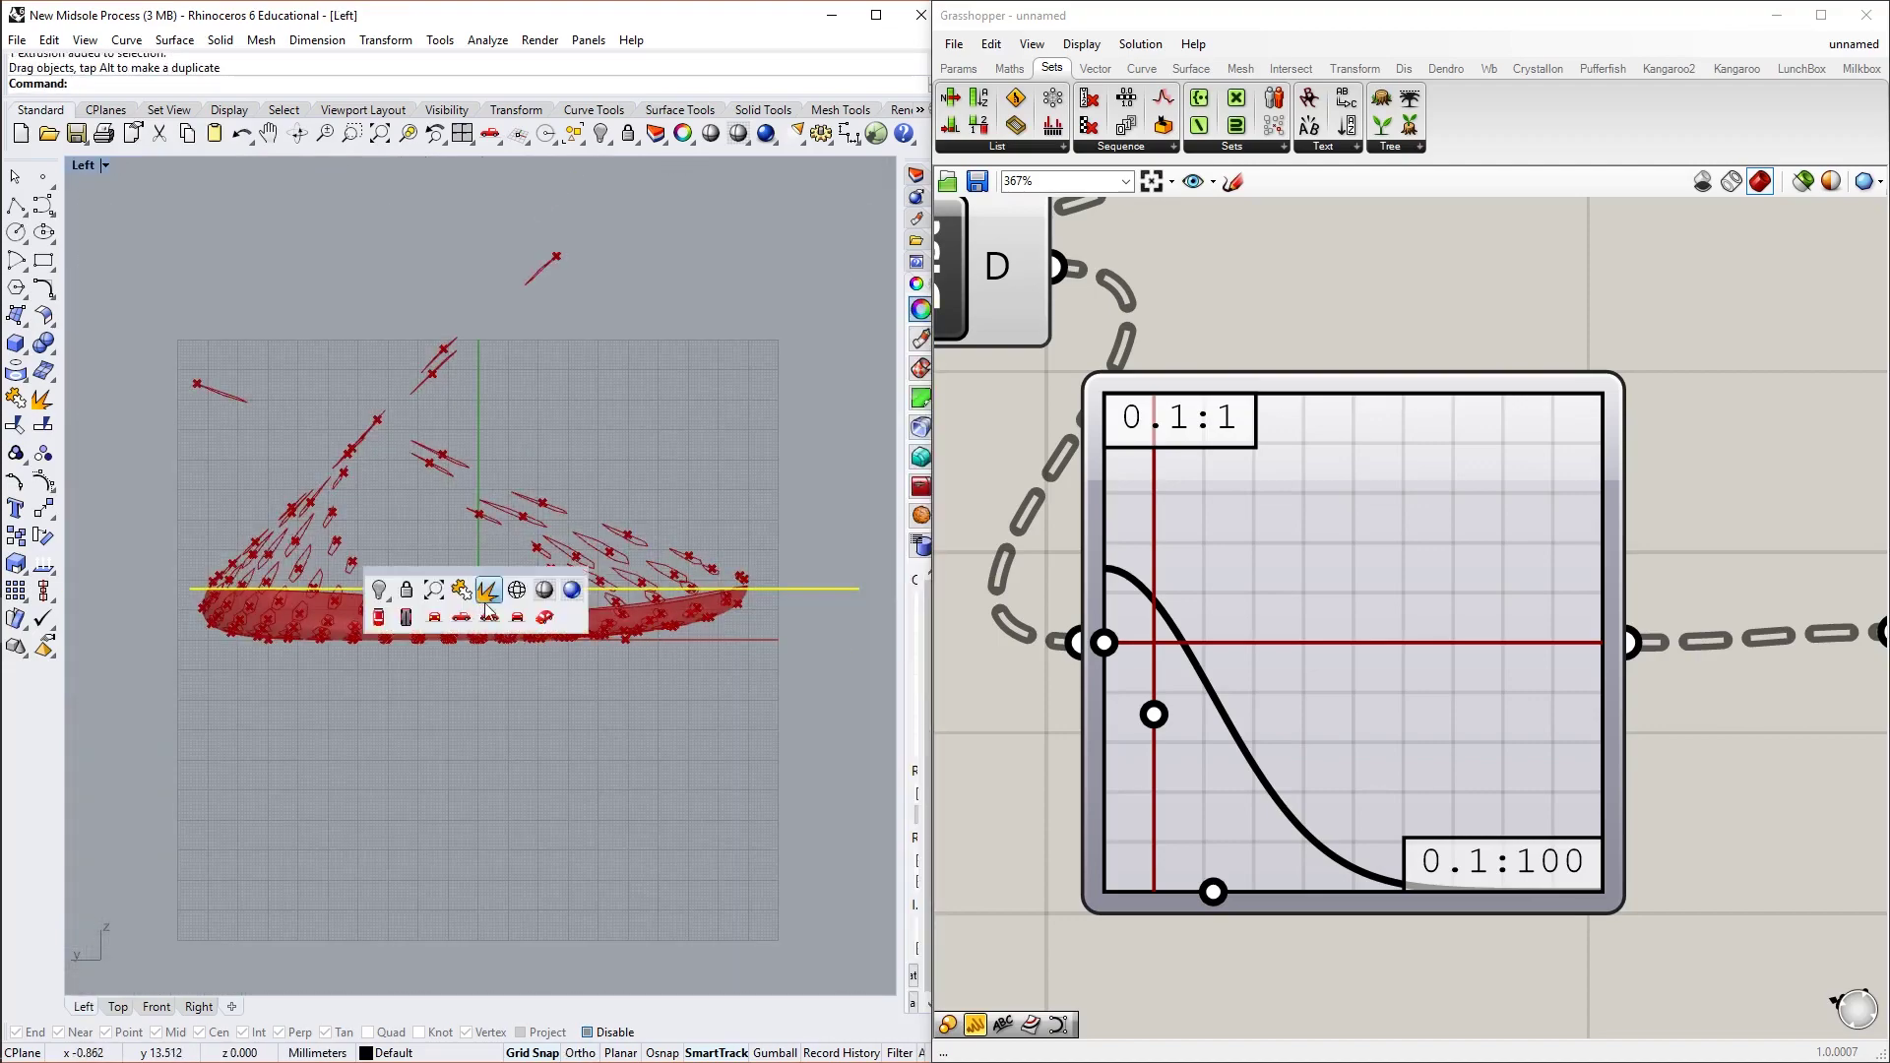
{"action": "left_click", "coordinate": [406, 616]}
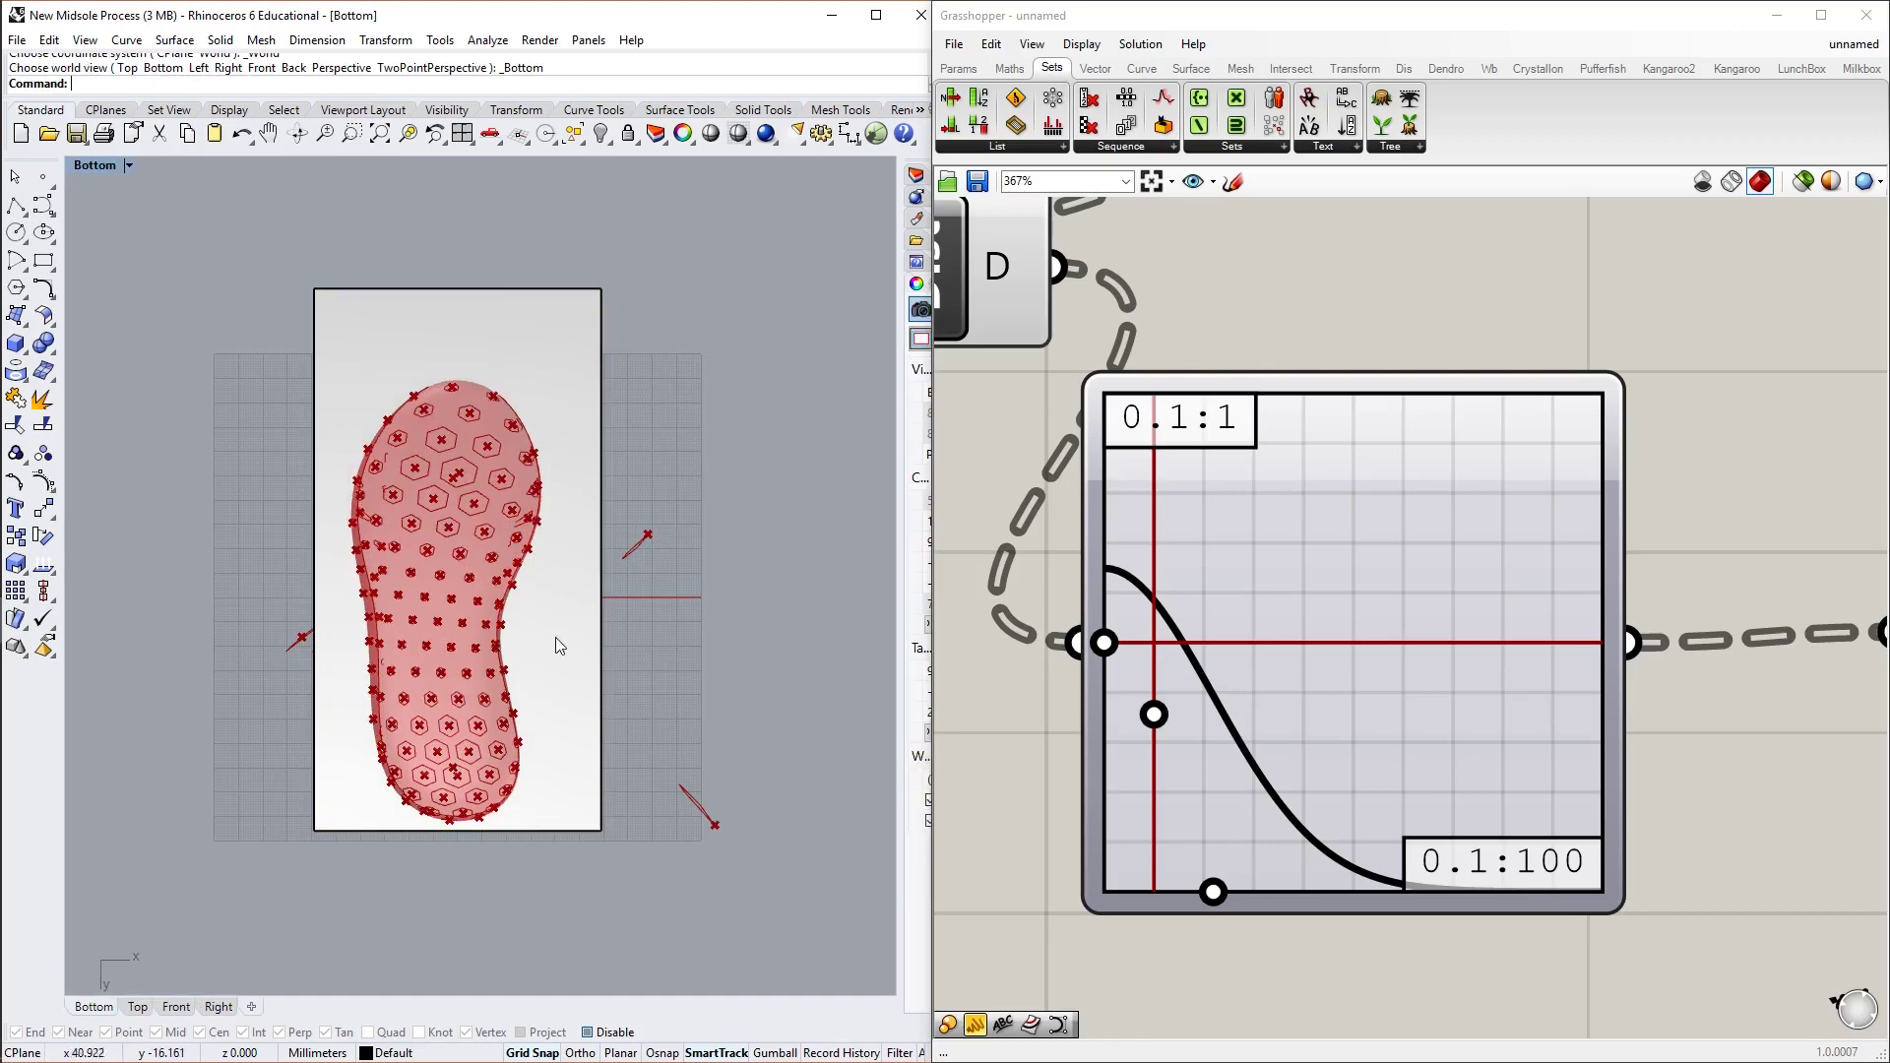
{"action": "scroll", "coordinate": [553, 635], "scroll_direction": "up", "scroll_amount": 4}
{"action": "right_click_drag", "start_coordinate": [553, 630], "coordinate": [570, 681]}
{"action": "scroll", "coordinate": [570, 652], "scroll_direction": "down", "scroll_amount": 4}
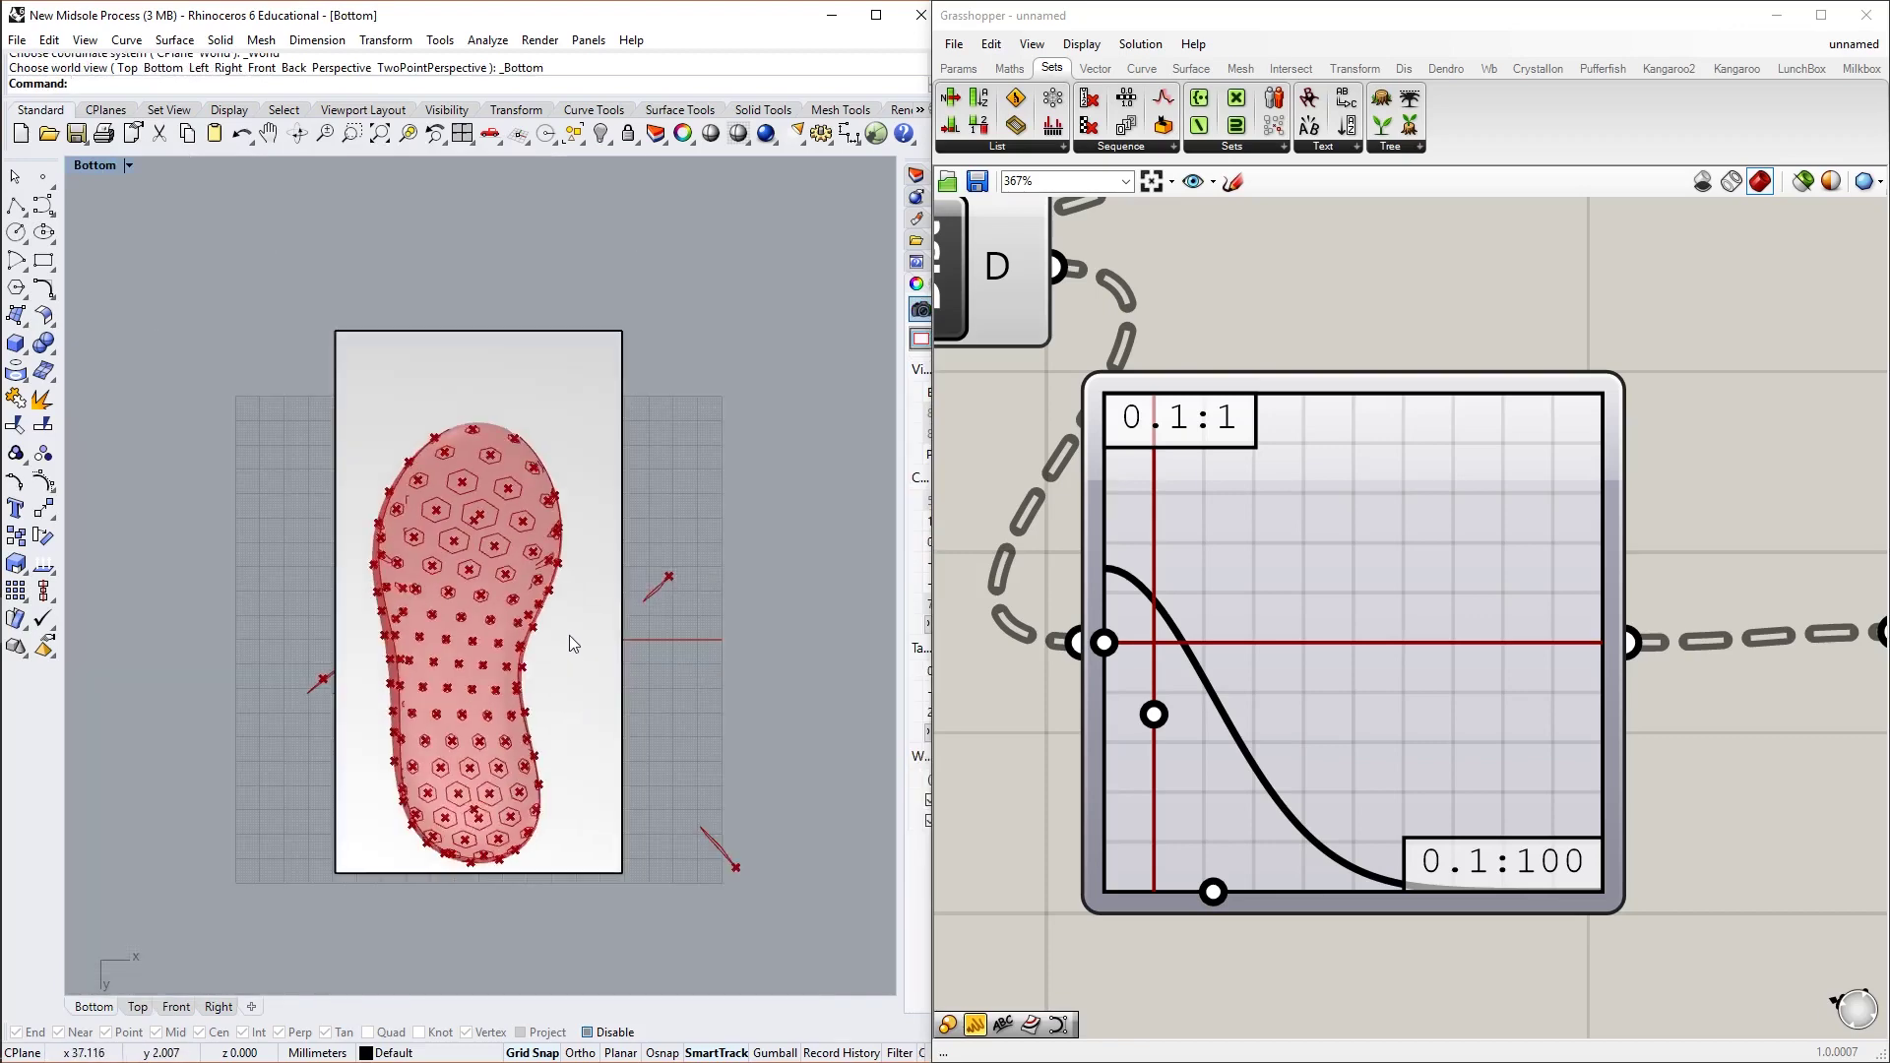
{"action": "scroll", "coordinate": [569, 635], "scroll_direction": "up", "scroll_amount": 4}
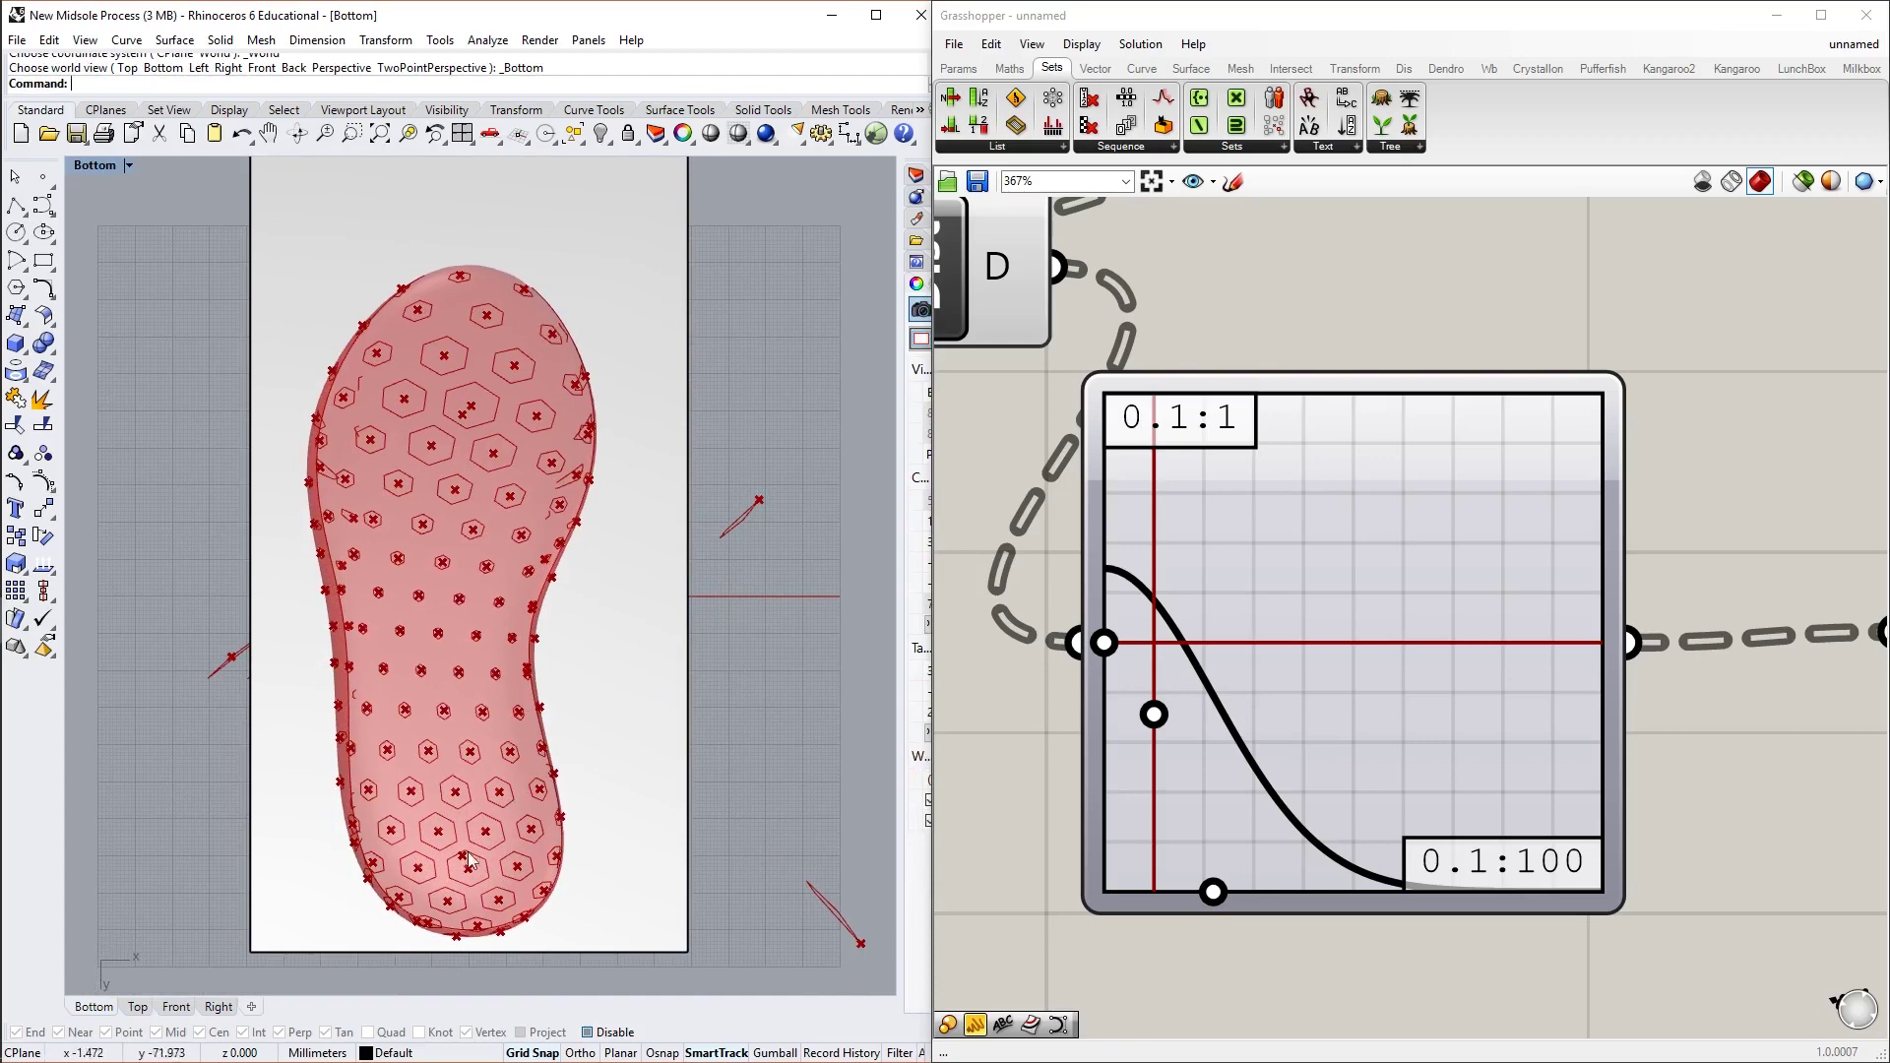
Select the attractor Pt parameter feeding the Dist component's B input to expose the points' gumballs in the Bottom view
{"action": "right_click_drag", "start_coordinate": [1201, 703], "coordinate": [1429, 708]}
{"action": "scroll", "coordinate": [1430, 709], "scroll_direction": "down", "scroll_amount": 4}
{"action": "left_click", "coordinate": [1012, 614]}
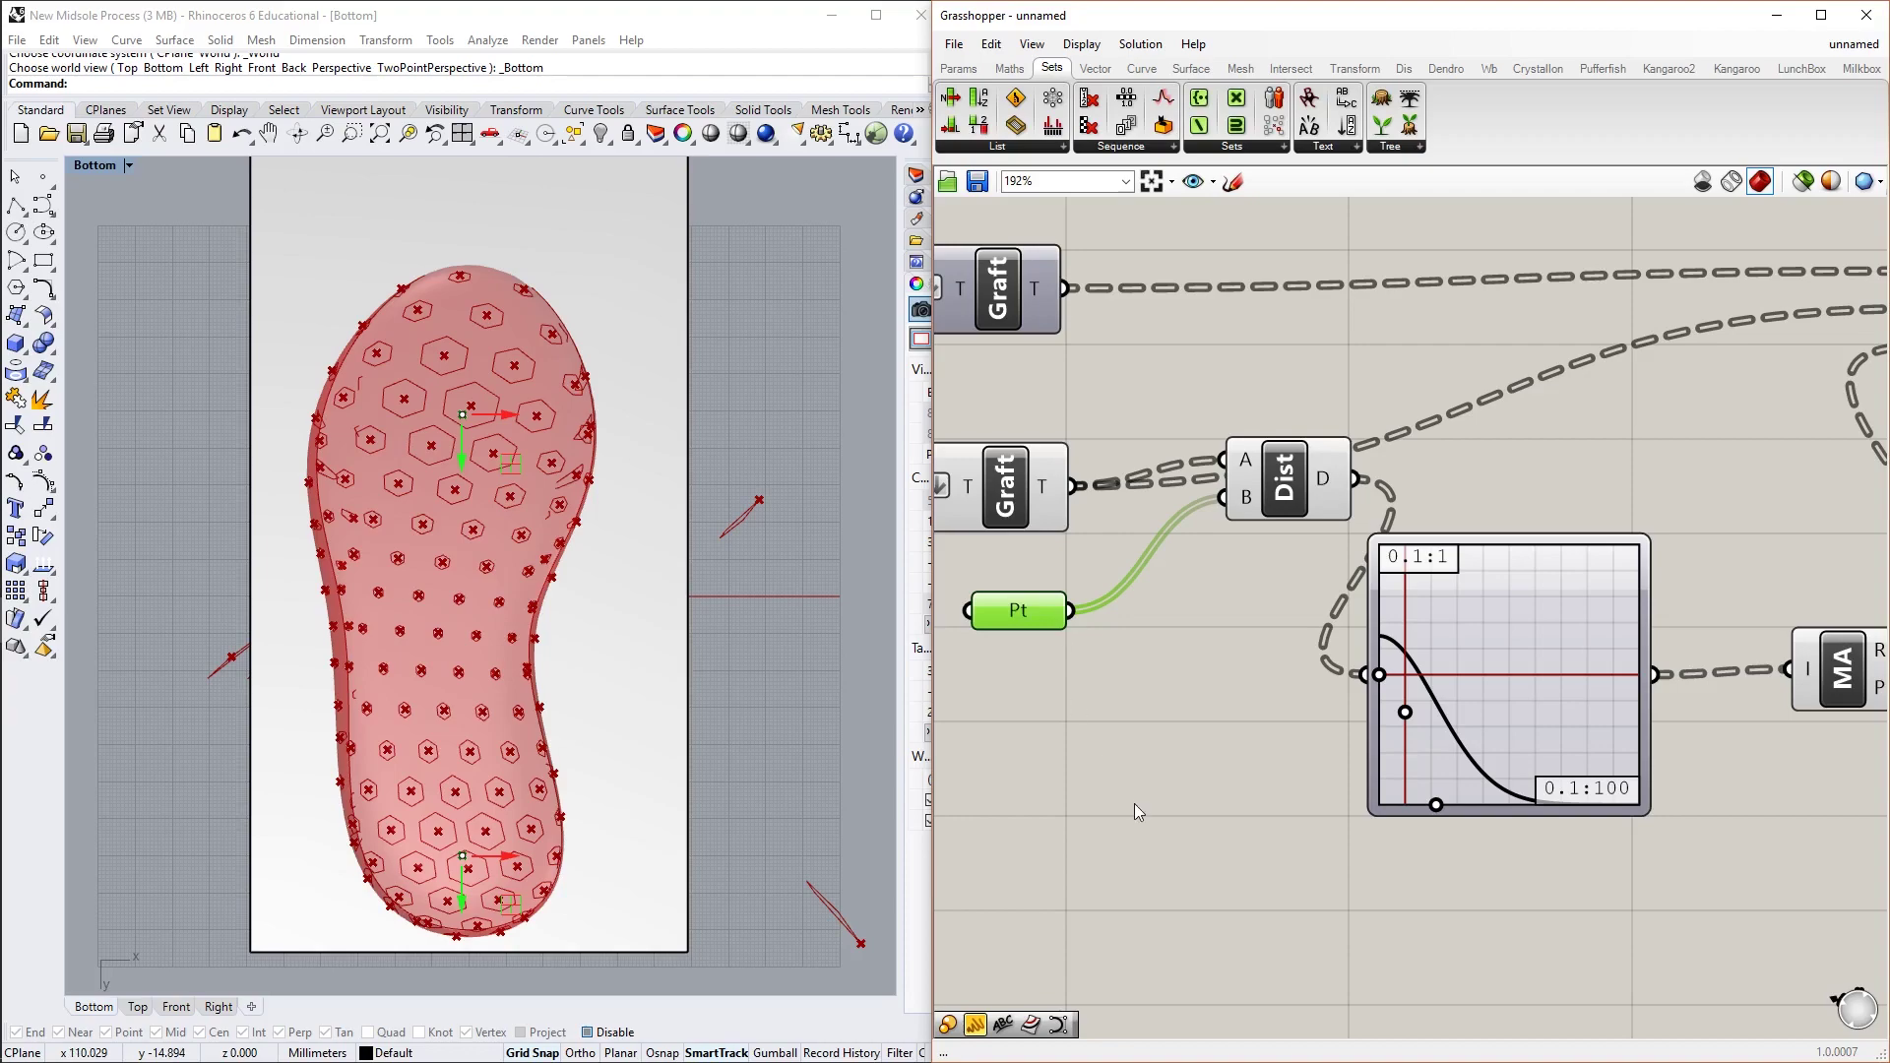
Inspect the hexagon cells around the attractor points in the Bottom view and deselect the Pt parameter
{"action": "scroll", "coordinate": [603, 544], "scroll_direction": "down", "scroll_amount": 2}
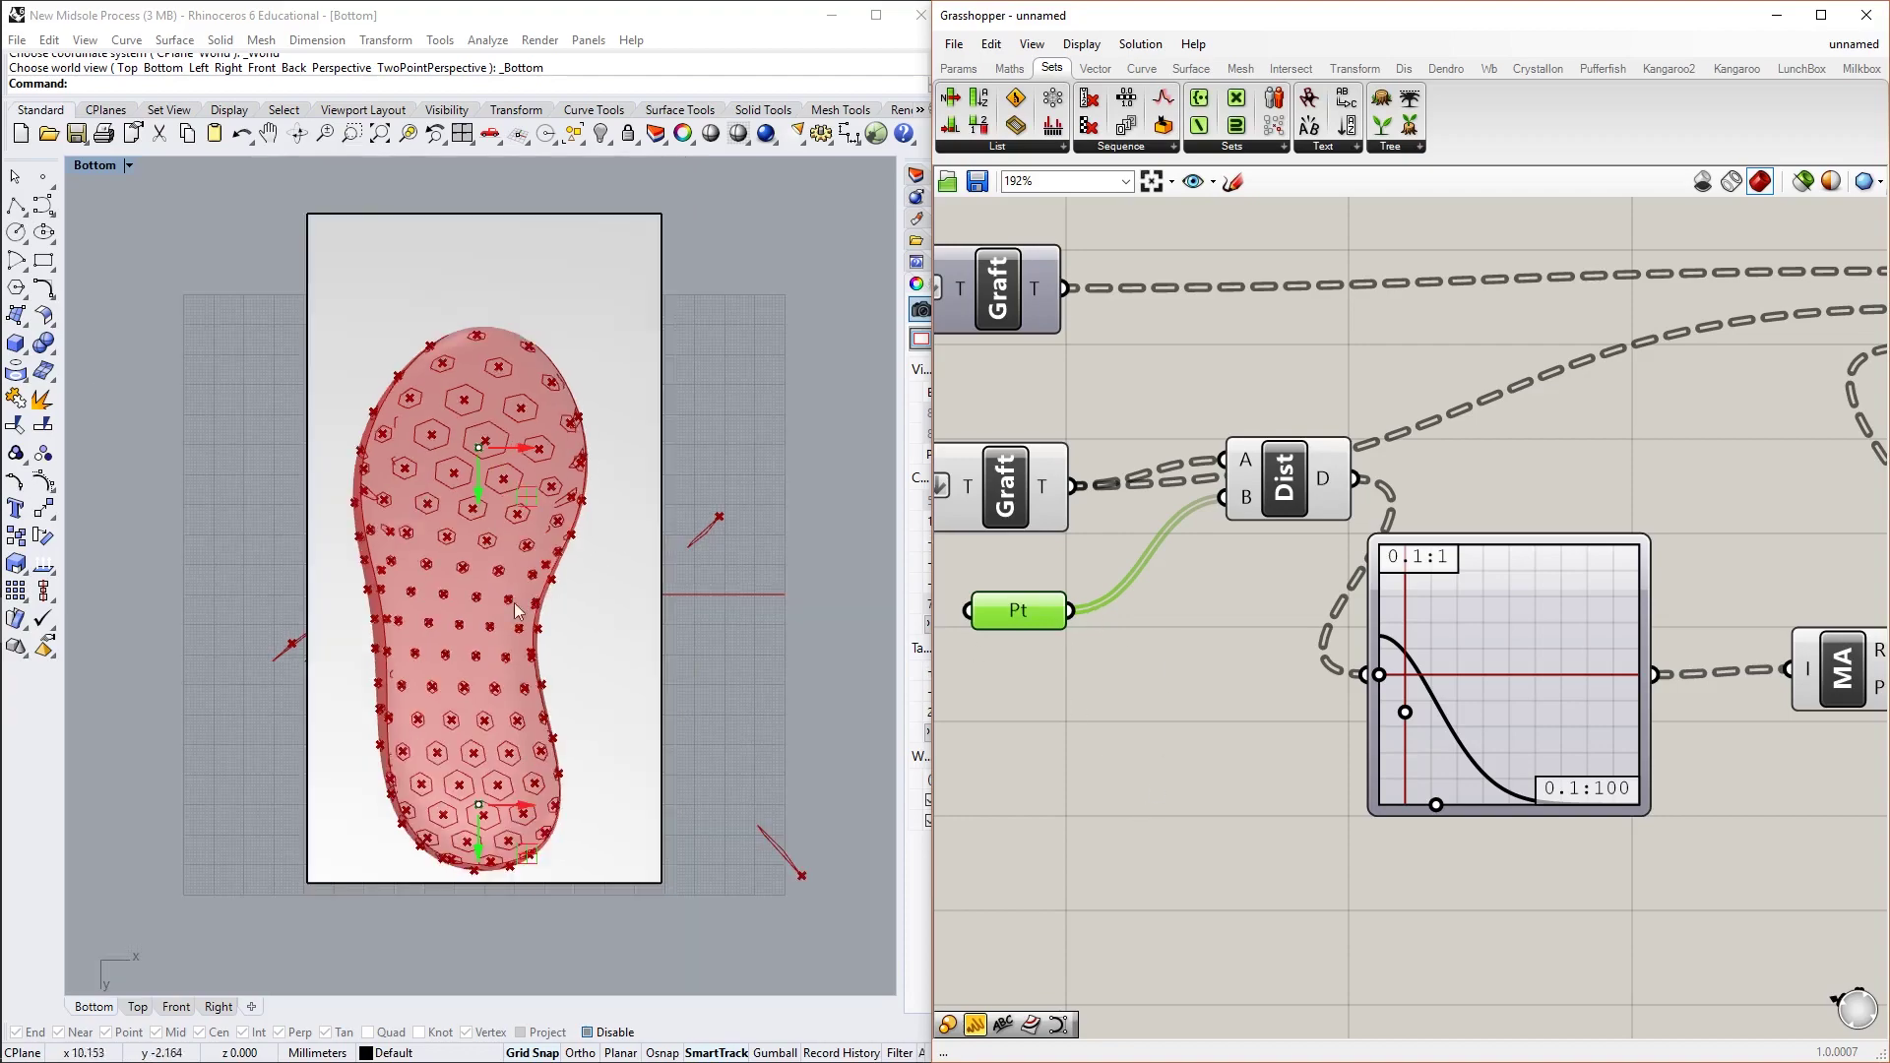
{"action": "scroll", "coordinate": [506, 616], "scroll_direction": "up", "scroll_amount": 2}
{"action": "scroll", "coordinate": [489, 620], "scroll_direction": "up", "scroll_amount": 2}
{"action": "scroll", "coordinate": [466, 591], "scroll_direction": "down", "scroll_amount": 2}
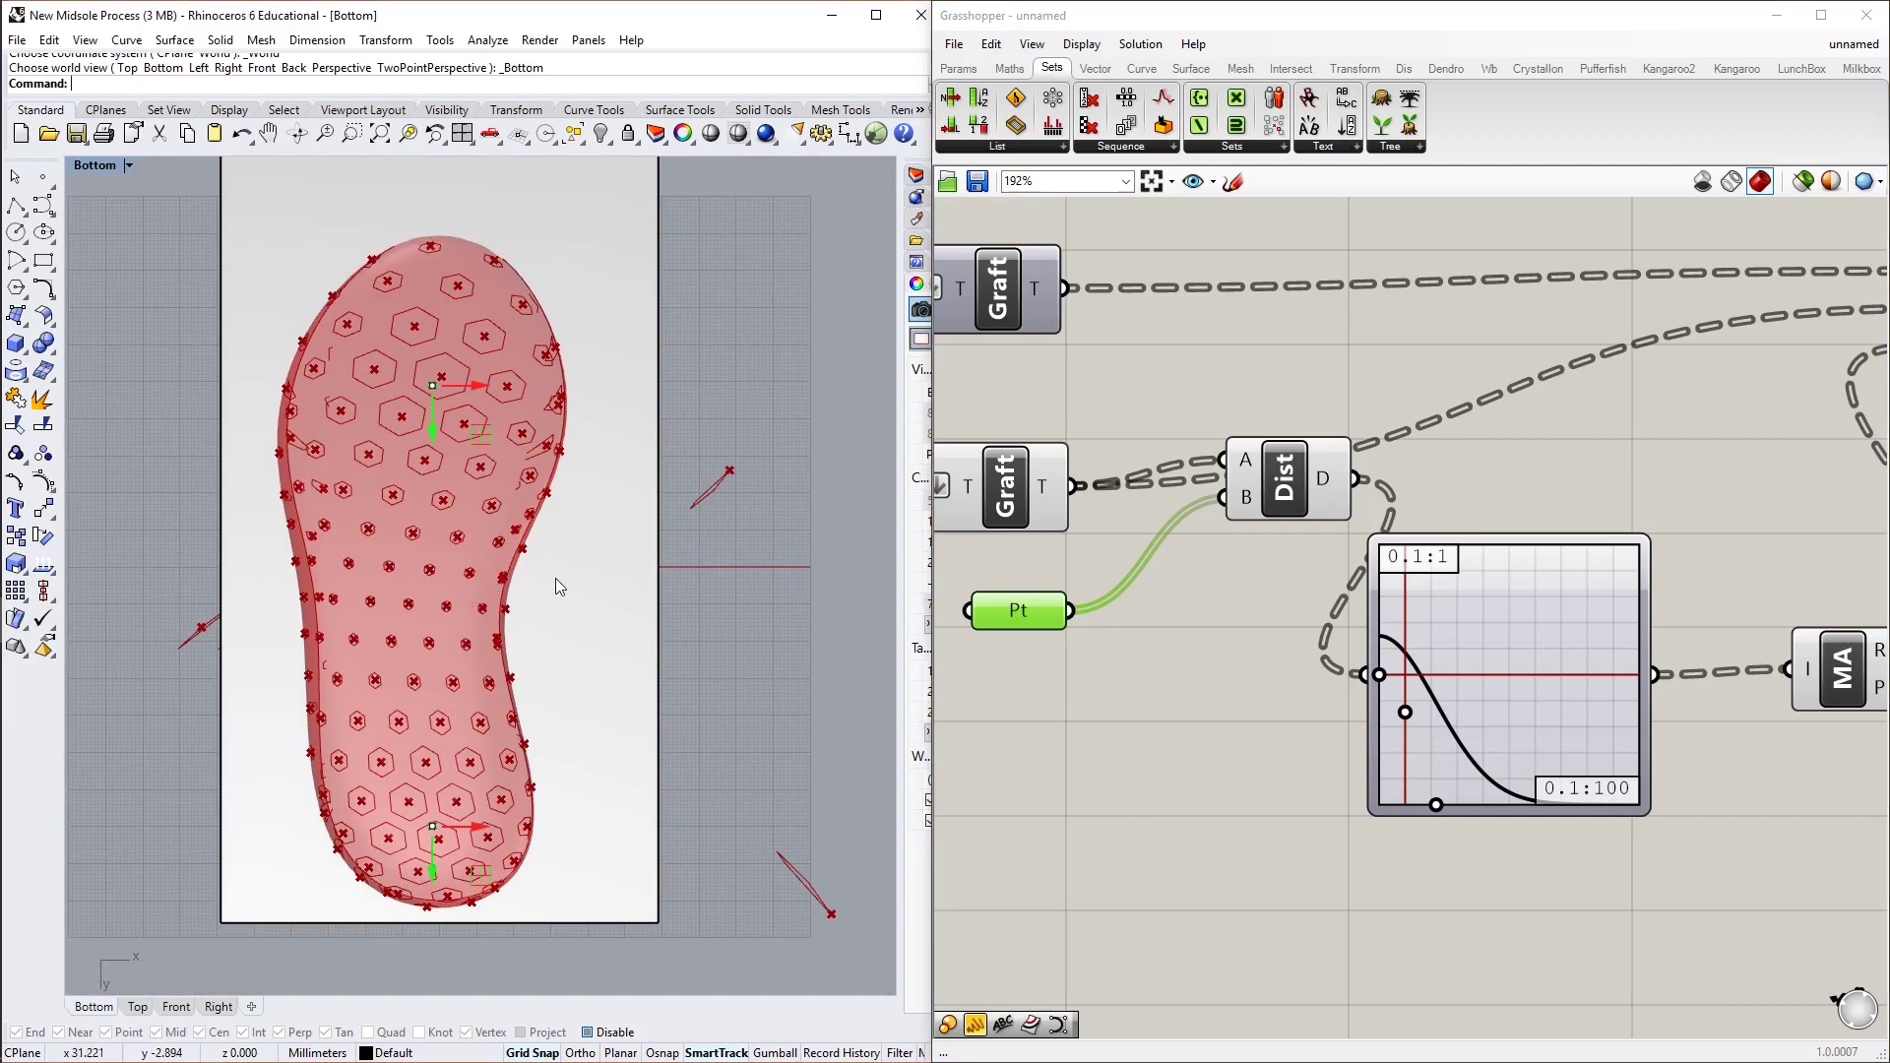
{"action": "left_click", "coordinate": [1229, 697]}
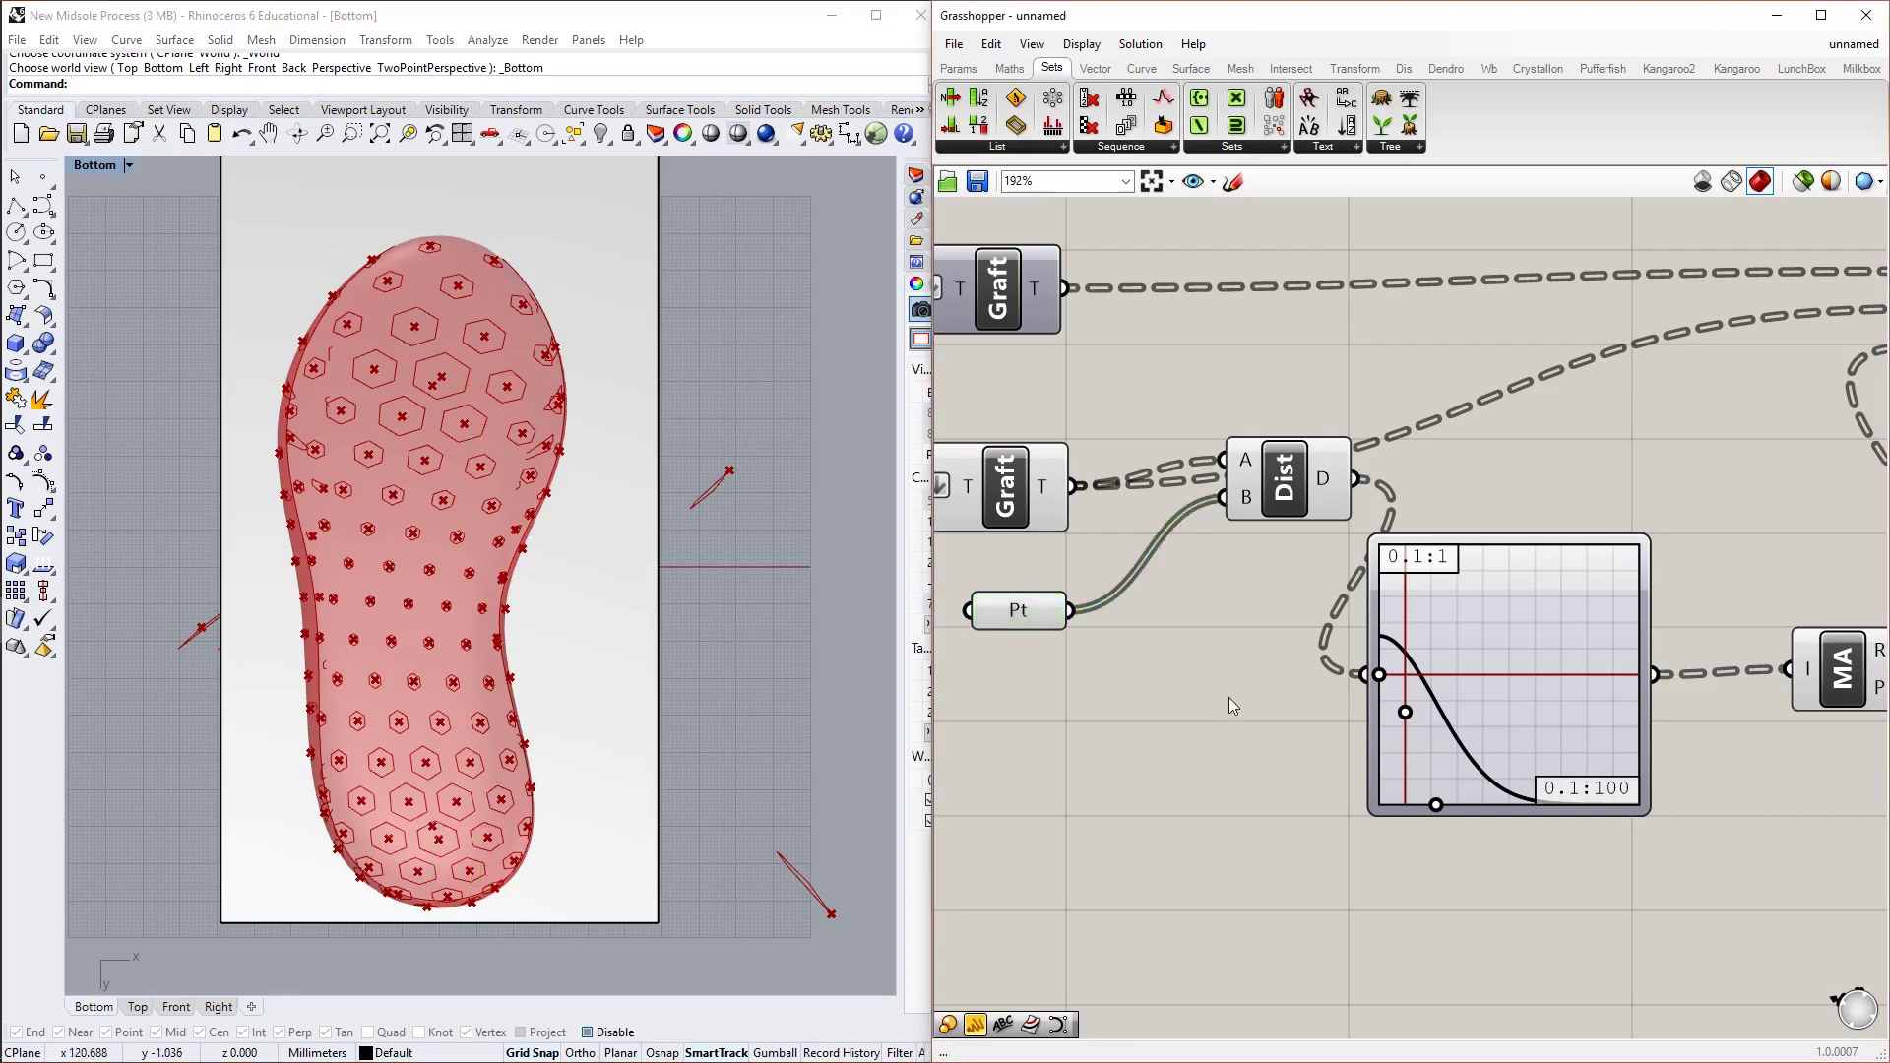
Review the start of the Grasshopper definition, checking the Srf parameter and the Hex component it feeds
{"action": "scroll", "coordinate": [1477, 702], "scroll_direction": "down", "scroll_amount": 2}
{"action": "right_click_drag", "start_coordinate": [1476, 703], "coordinate": [1544, 711]}
{"action": "scroll", "coordinate": [1367, 718], "scroll_direction": "down", "scroll_amount": 1}
{"action": "scroll", "coordinate": [1462, 721], "scroll_direction": "down", "scroll_amount": 2}
{"action": "scroll", "coordinate": [1546, 689], "scroll_direction": "down", "scroll_amount": 1}
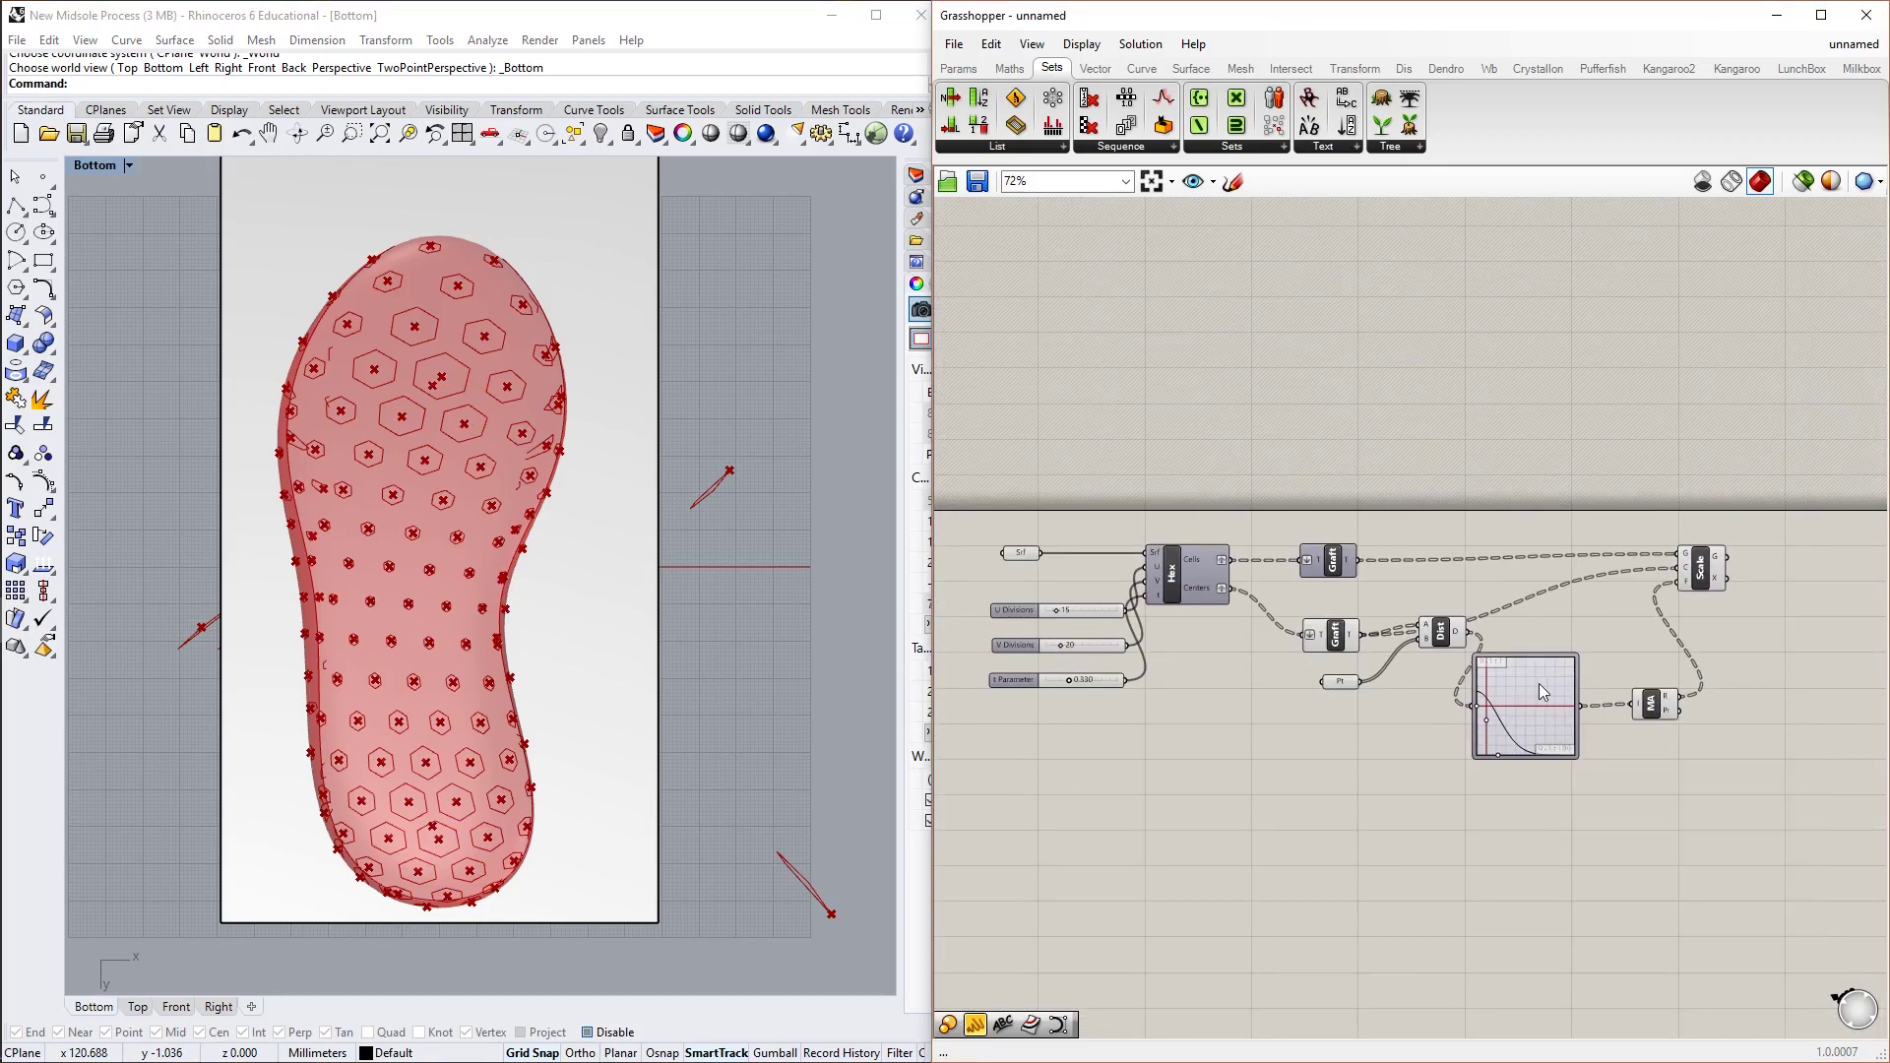
{"action": "scroll", "coordinate": [1196, 599], "scroll_direction": "up", "scroll_amount": 5}
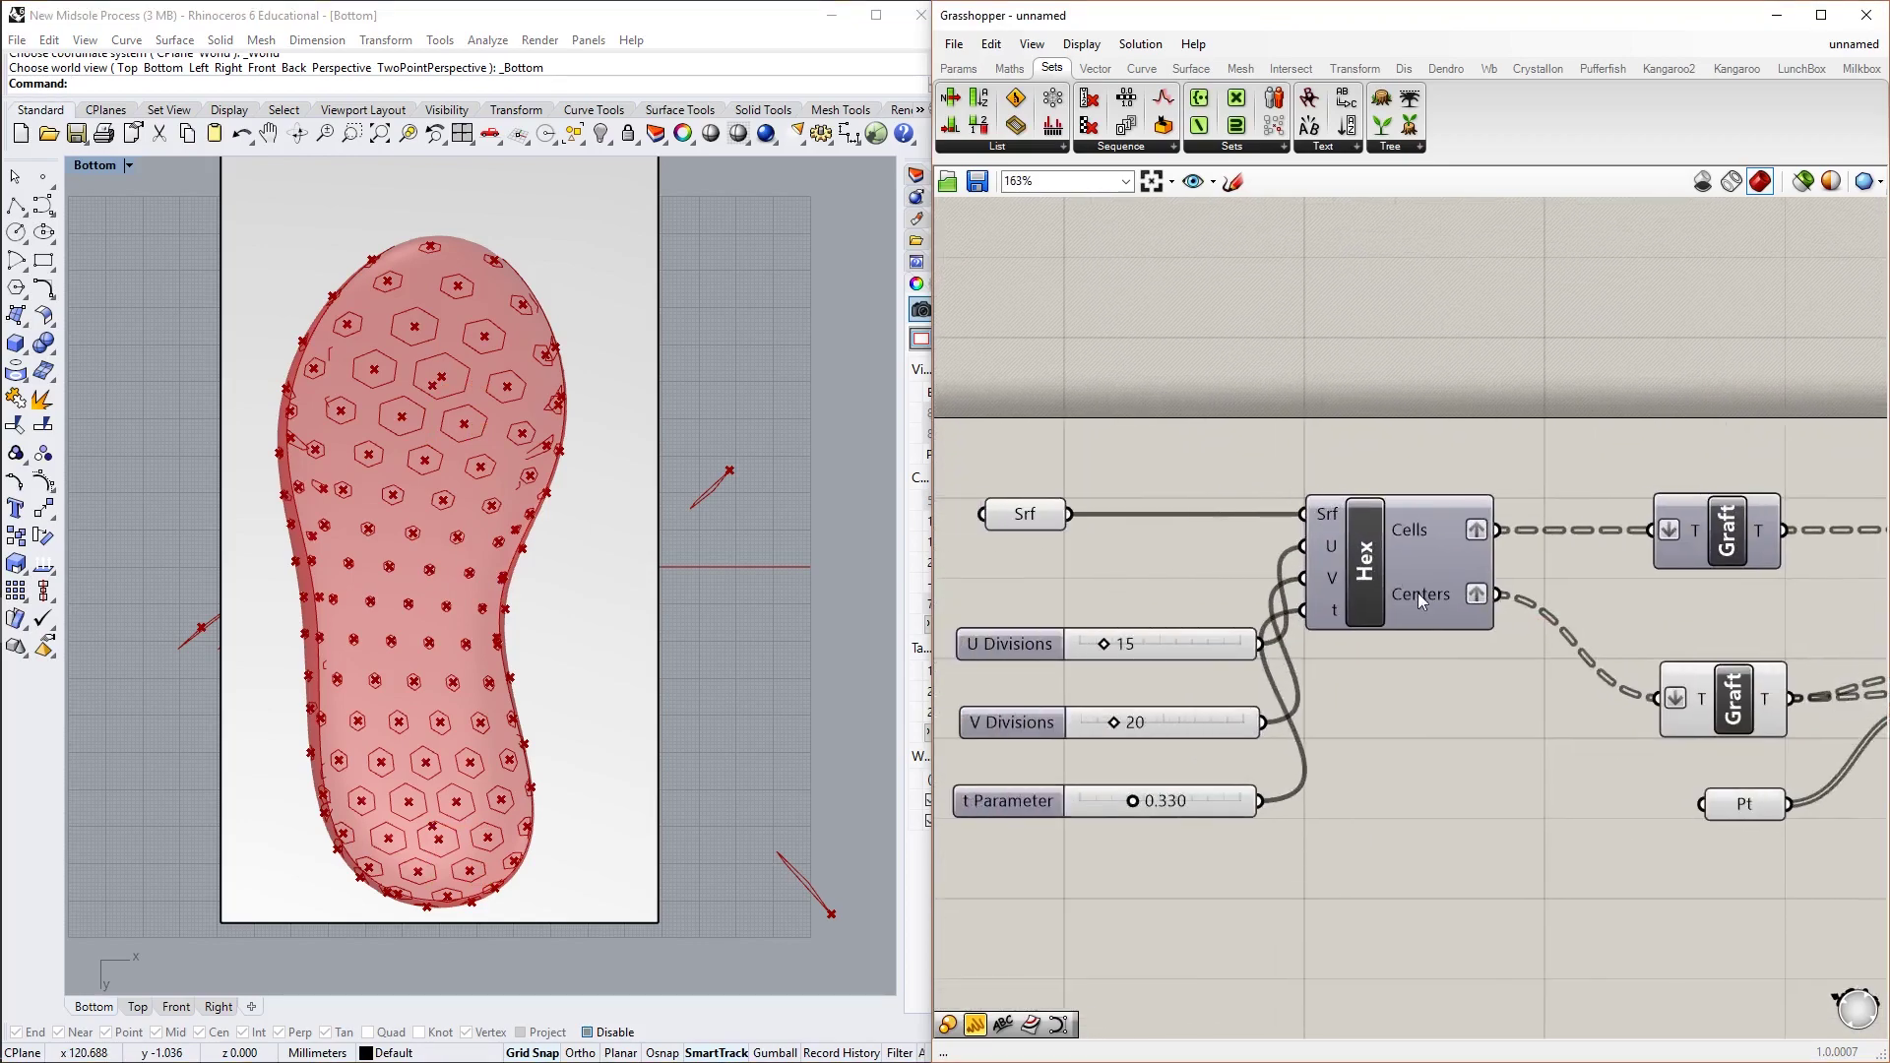
{"action": "left_click", "coordinate": [1041, 516]}
{"action": "left_click", "coordinate": [1203, 459]}
{"action": "left_click", "coordinate": [1394, 568]}
Set the Hex component's U Divisions to 23 and V Divisions to 25
{"action": "scroll", "coordinate": [1394, 569], "scroll_direction": "down", "scroll_amount": 1}
{"action": "right_click_drag", "start_coordinate": [1362, 610], "coordinate": [1221, 604]}
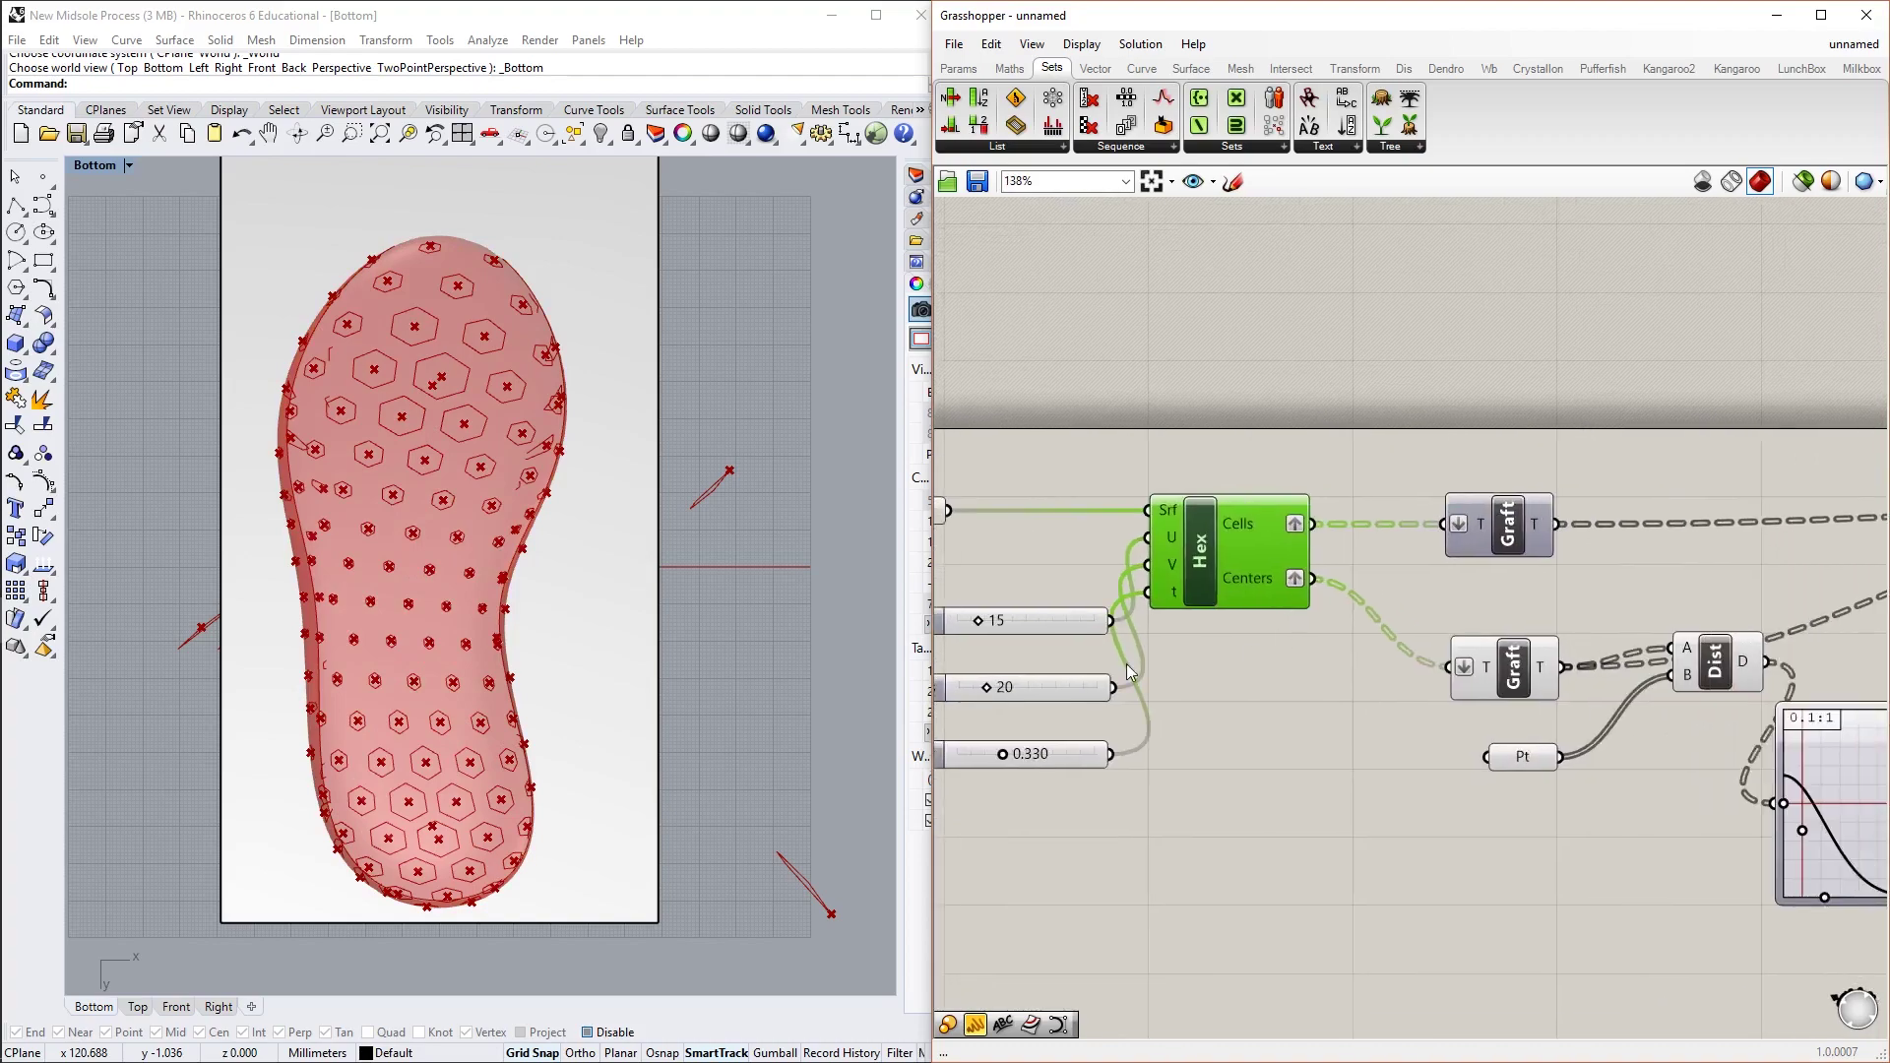
{"action": "right_click_drag", "start_coordinate": [949, 651], "coordinate": [1106, 648]}
{"action": "scroll", "coordinate": [1105, 649], "scroll_direction": "up", "scroll_amount": 3}
{"action": "left_click_drag", "start_coordinate": [1164, 602], "coordinate": [1184, 605]}
{"action": "left_click_drag", "start_coordinate": [1181, 710], "coordinate": [1193, 716]}
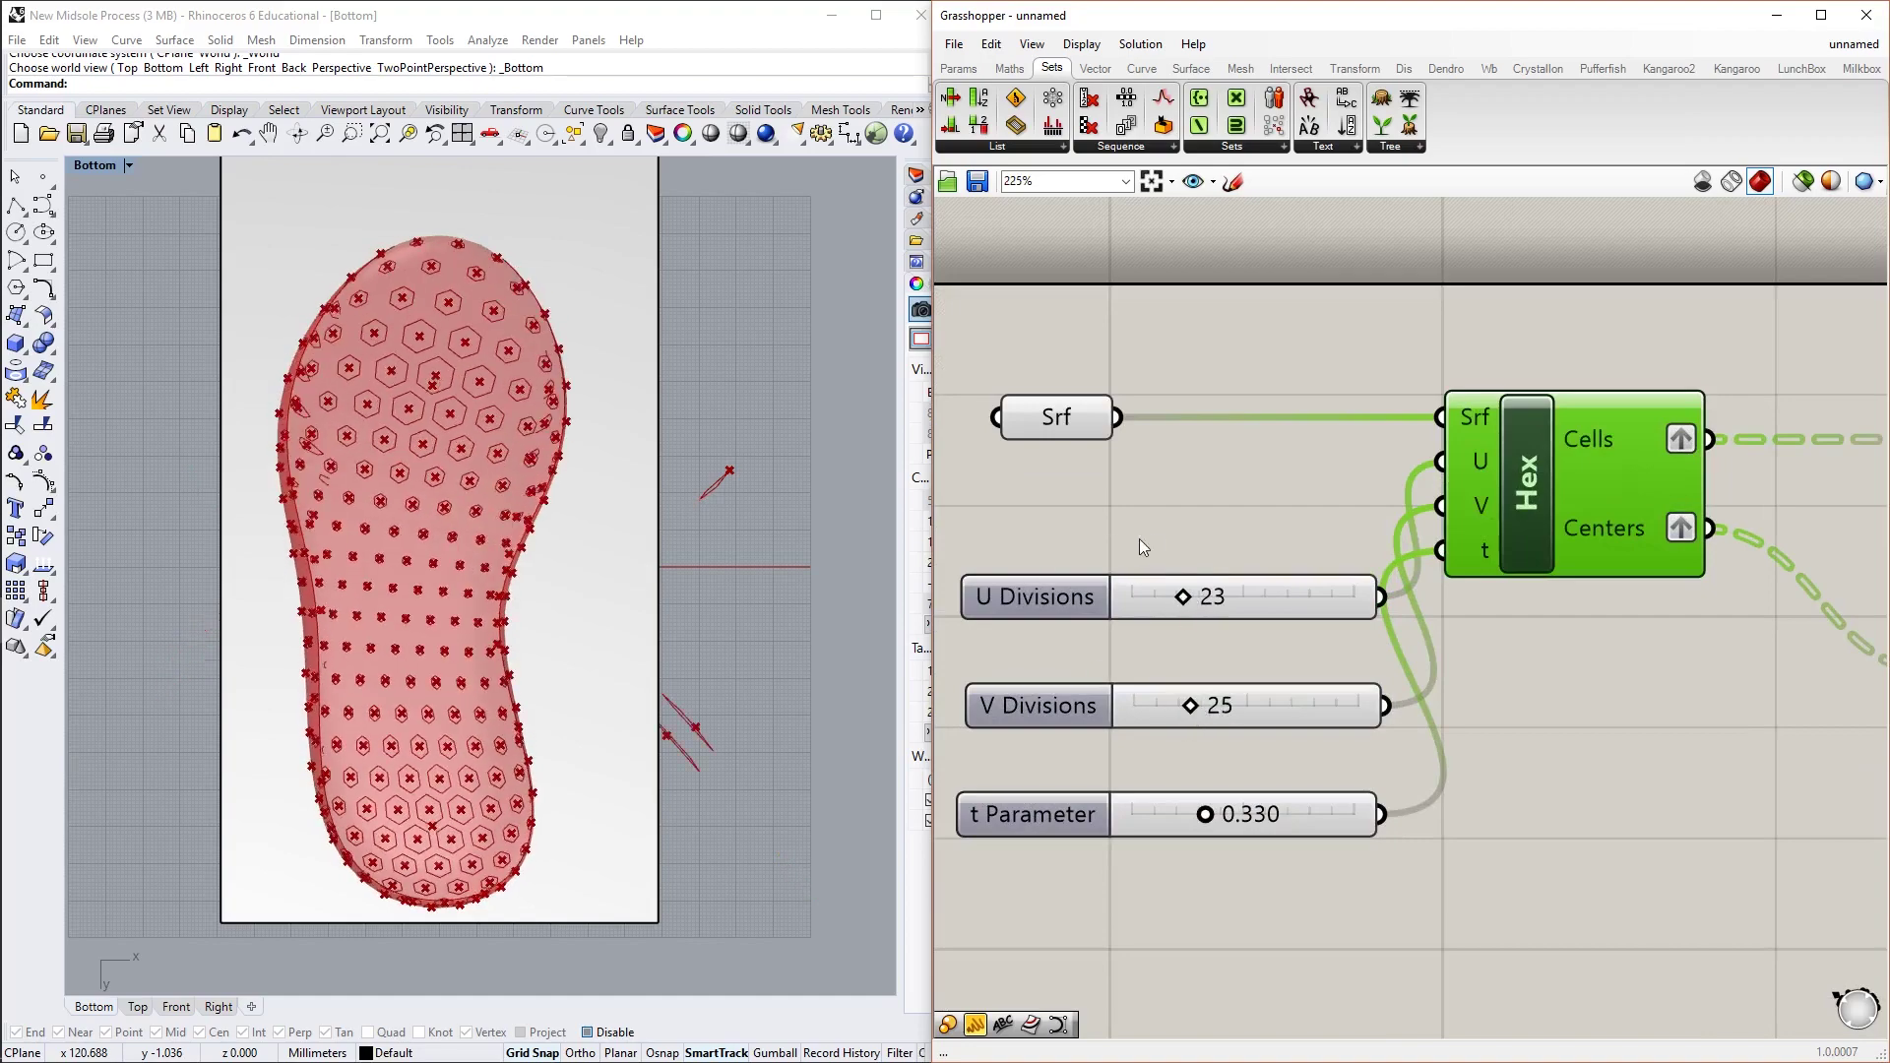
Examine how the Hex component's Cells and Centers outputs connect to the two Graft components
{"action": "scroll", "coordinate": [1162, 533], "scroll_direction": "down", "scroll_amount": 2}
{"action": "right_click_drag", "start_coordinate": [1354, 581], "coordinate": [1181, 576]}
{"action": "scroll", "coordinate": [1409, 620], "scroll_direction": "up", "scroll_amount": 1}
{"action": "right_click_drag", "start_coordinate": [1408, 620], "coordinate": [1304, 645]}
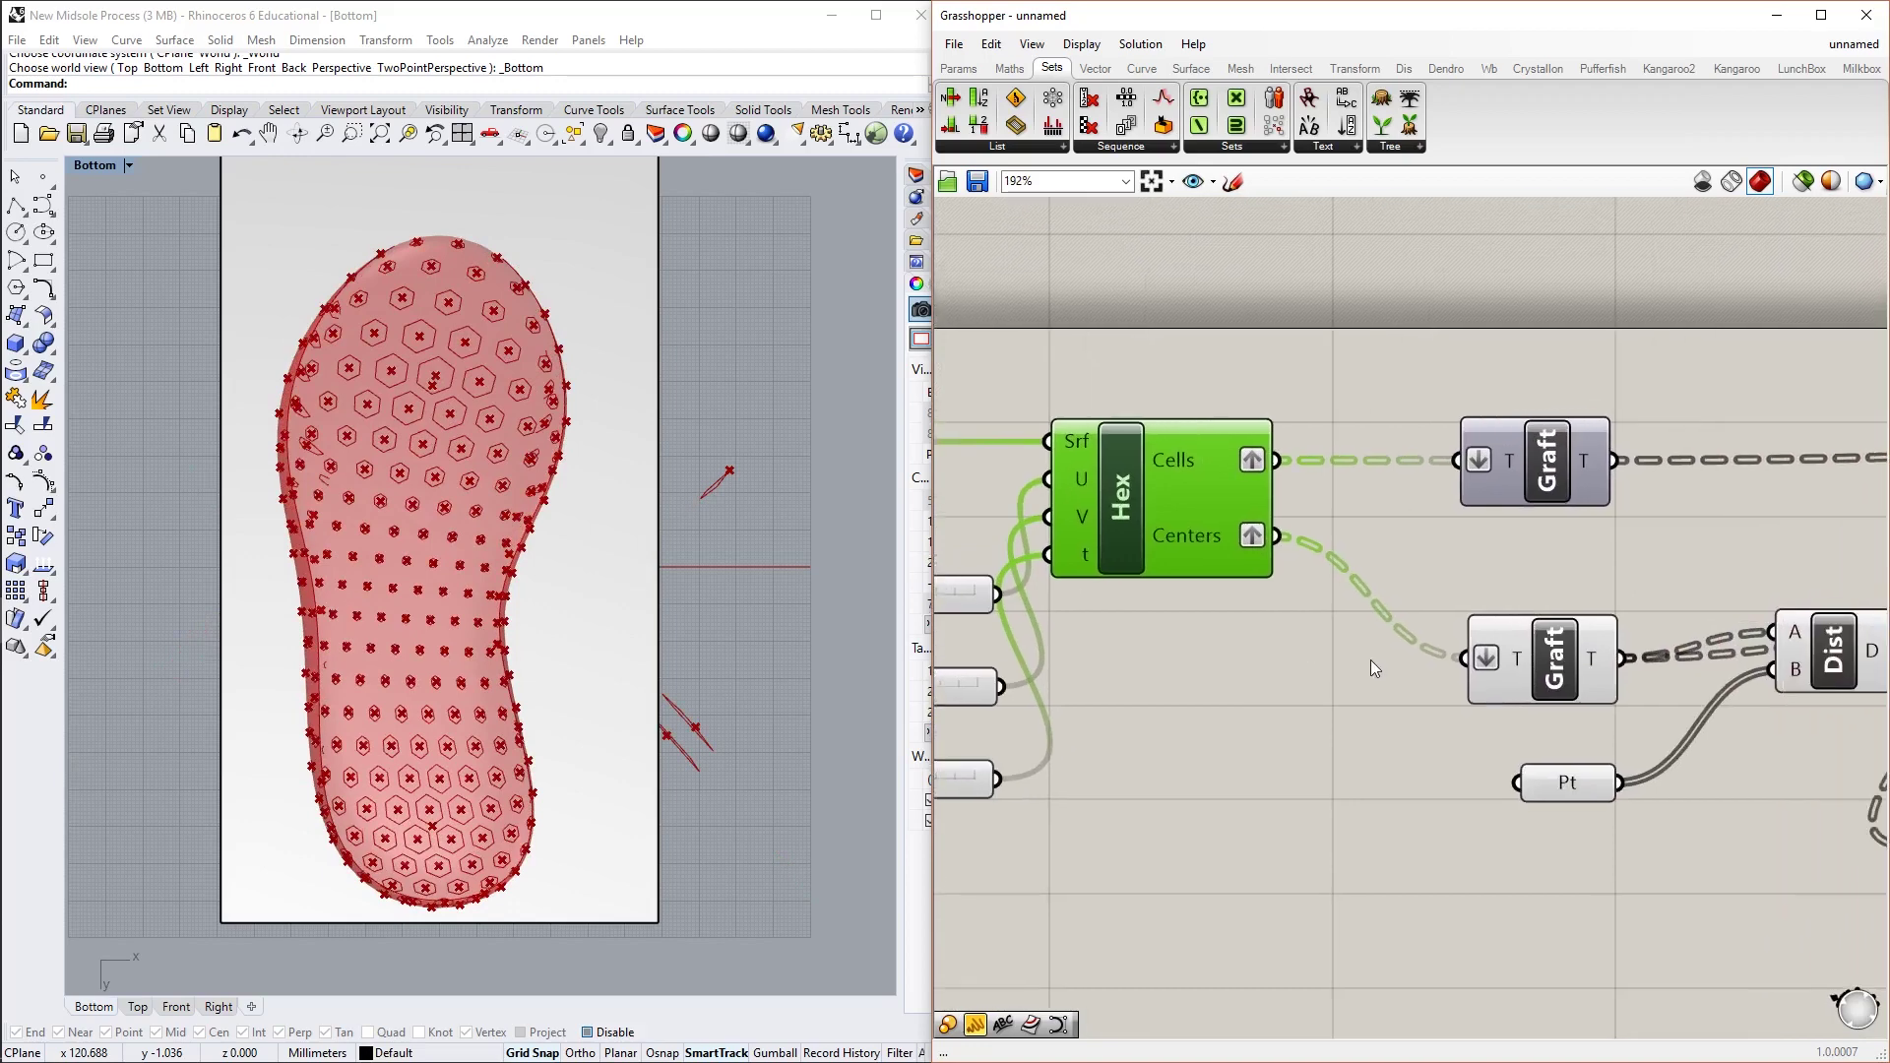
{"action": "left_click", "coordinate": [1370, 660]}
{"action": "right_click_drag", "start_coordinate": [1389, 578], "coordinate": [1310, 591]}
{"action": "mouse_move", "coordinate": [1177, 555]}
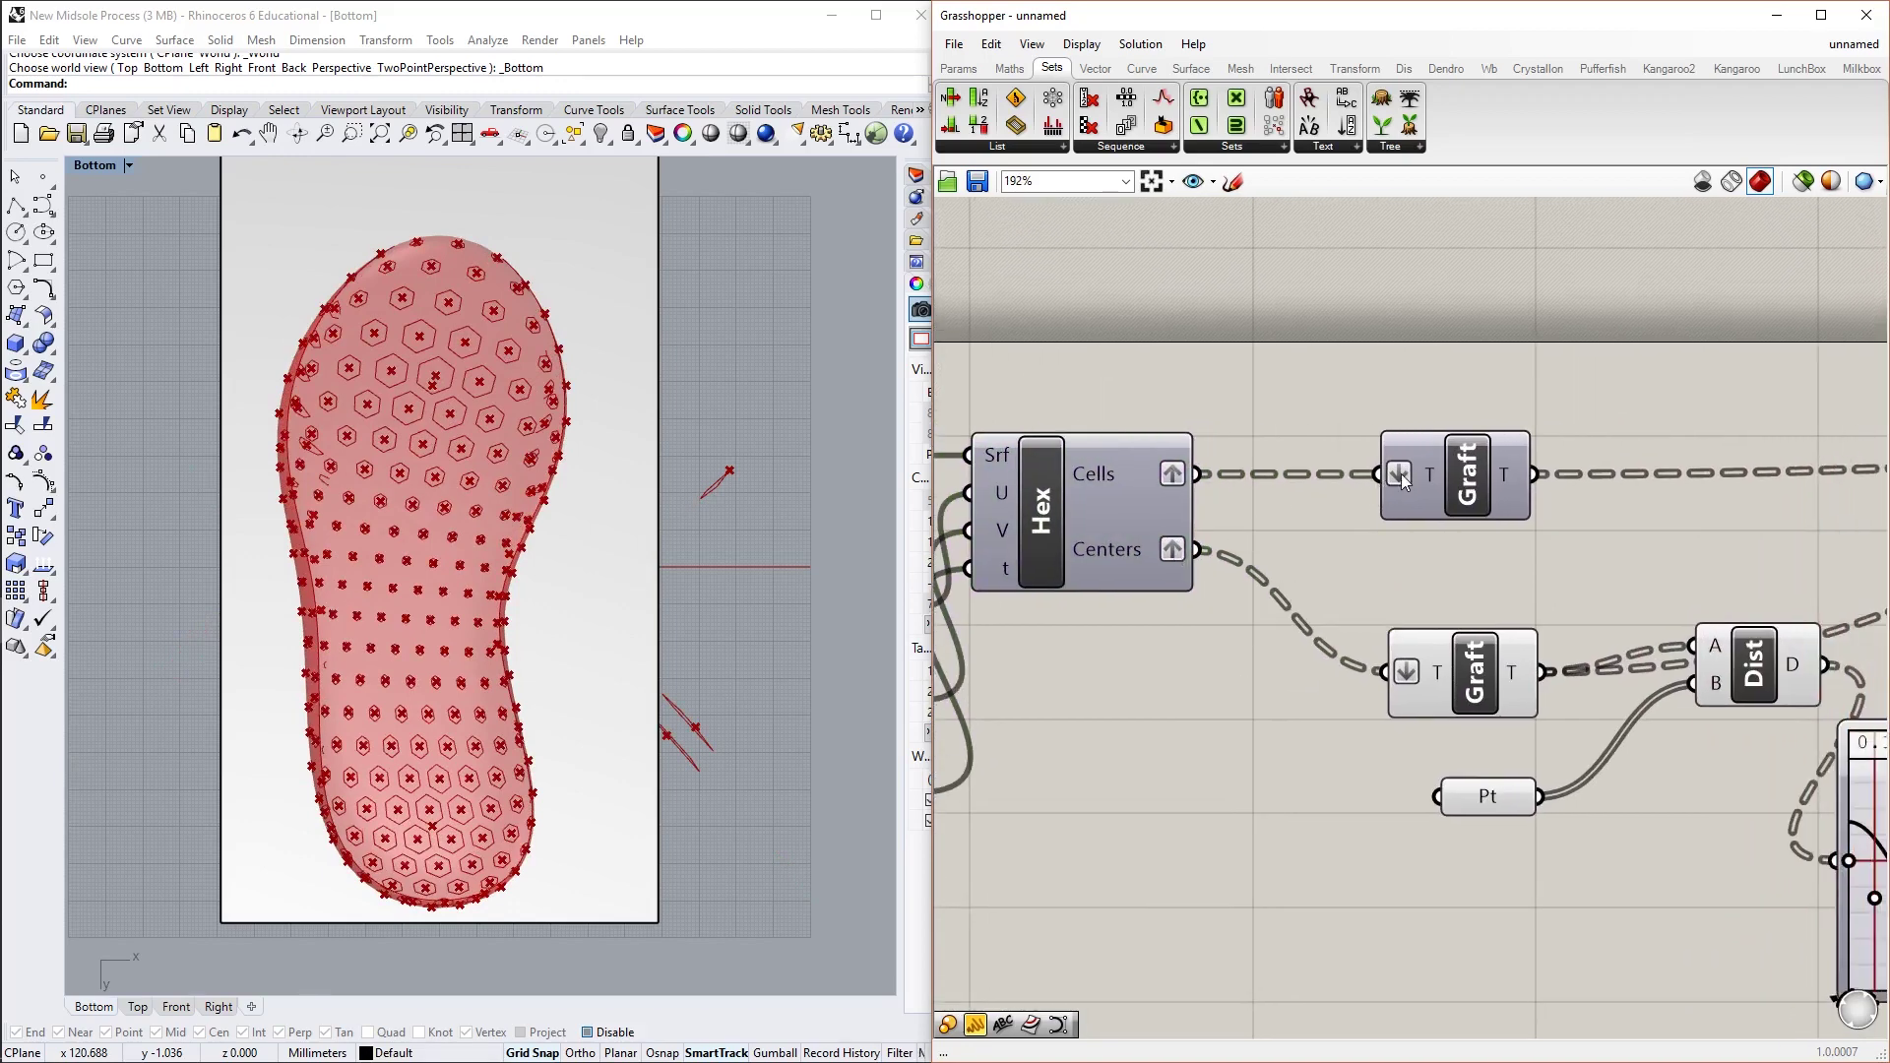
{"action": "scroll", "coordinate": [1453, 589], "scroll_direction": "down", "scroll_amount": 1}
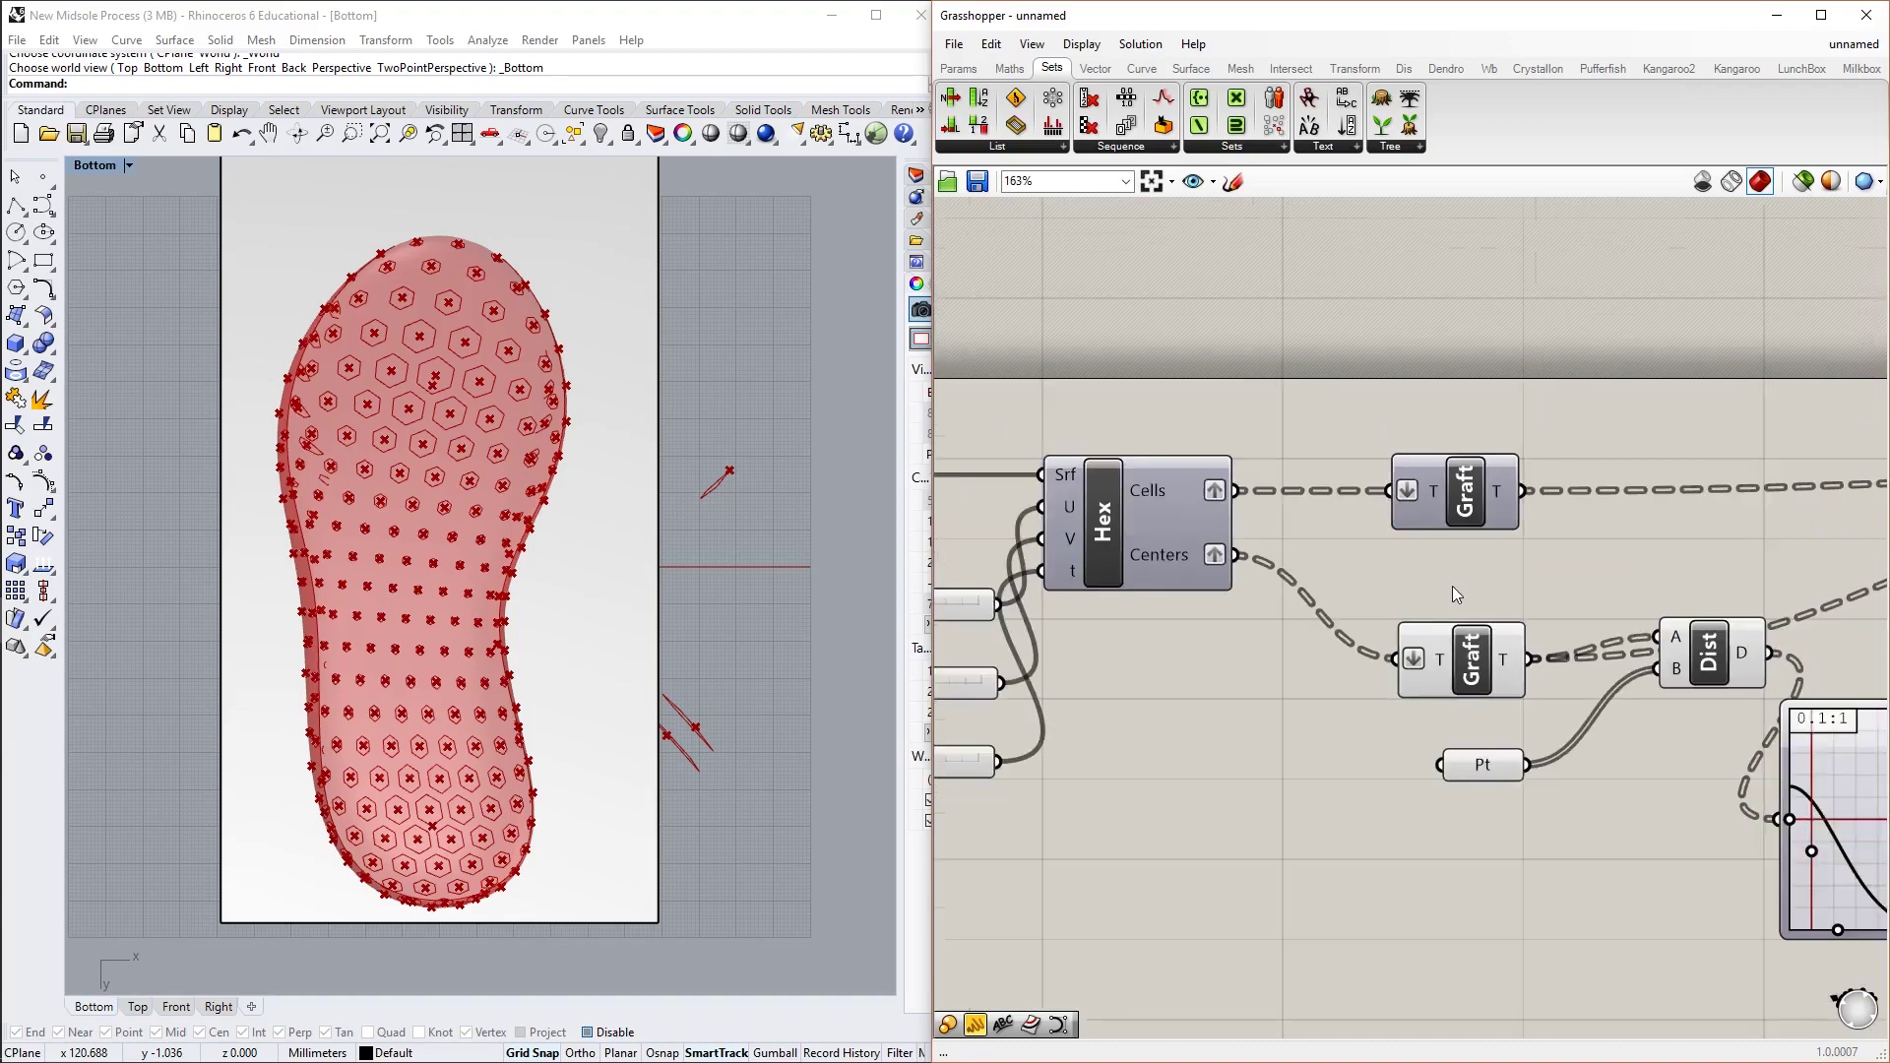
{"action": "scroll", "coordinate": [1451, 589], "scroll_direction": "up", "scroll_amount": 2}
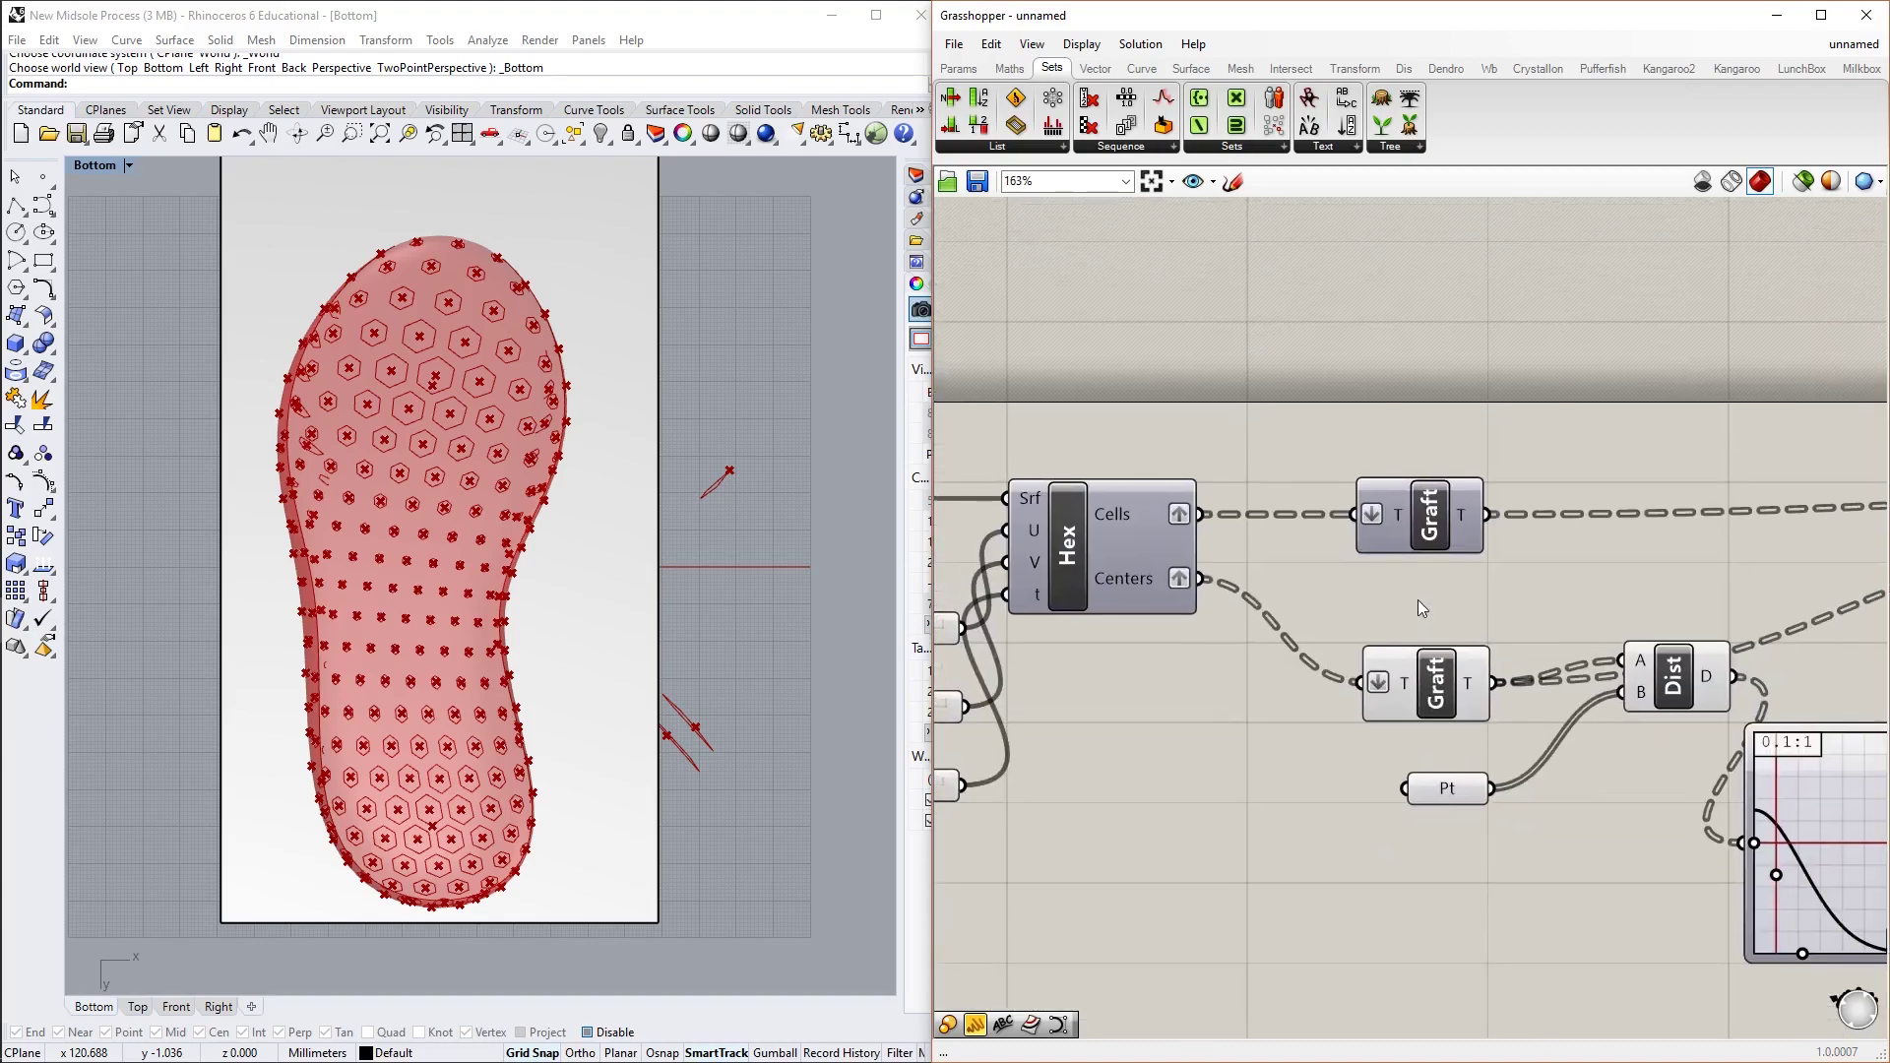
{"action": "scroll", "coordinate": [1417, 599], "scroll_direction": "up", "scroll_amount": 3}
{"action": "scroll", "coordinate": [1349, 569], "scroll_direction": "down", "scroll_amount": 3}
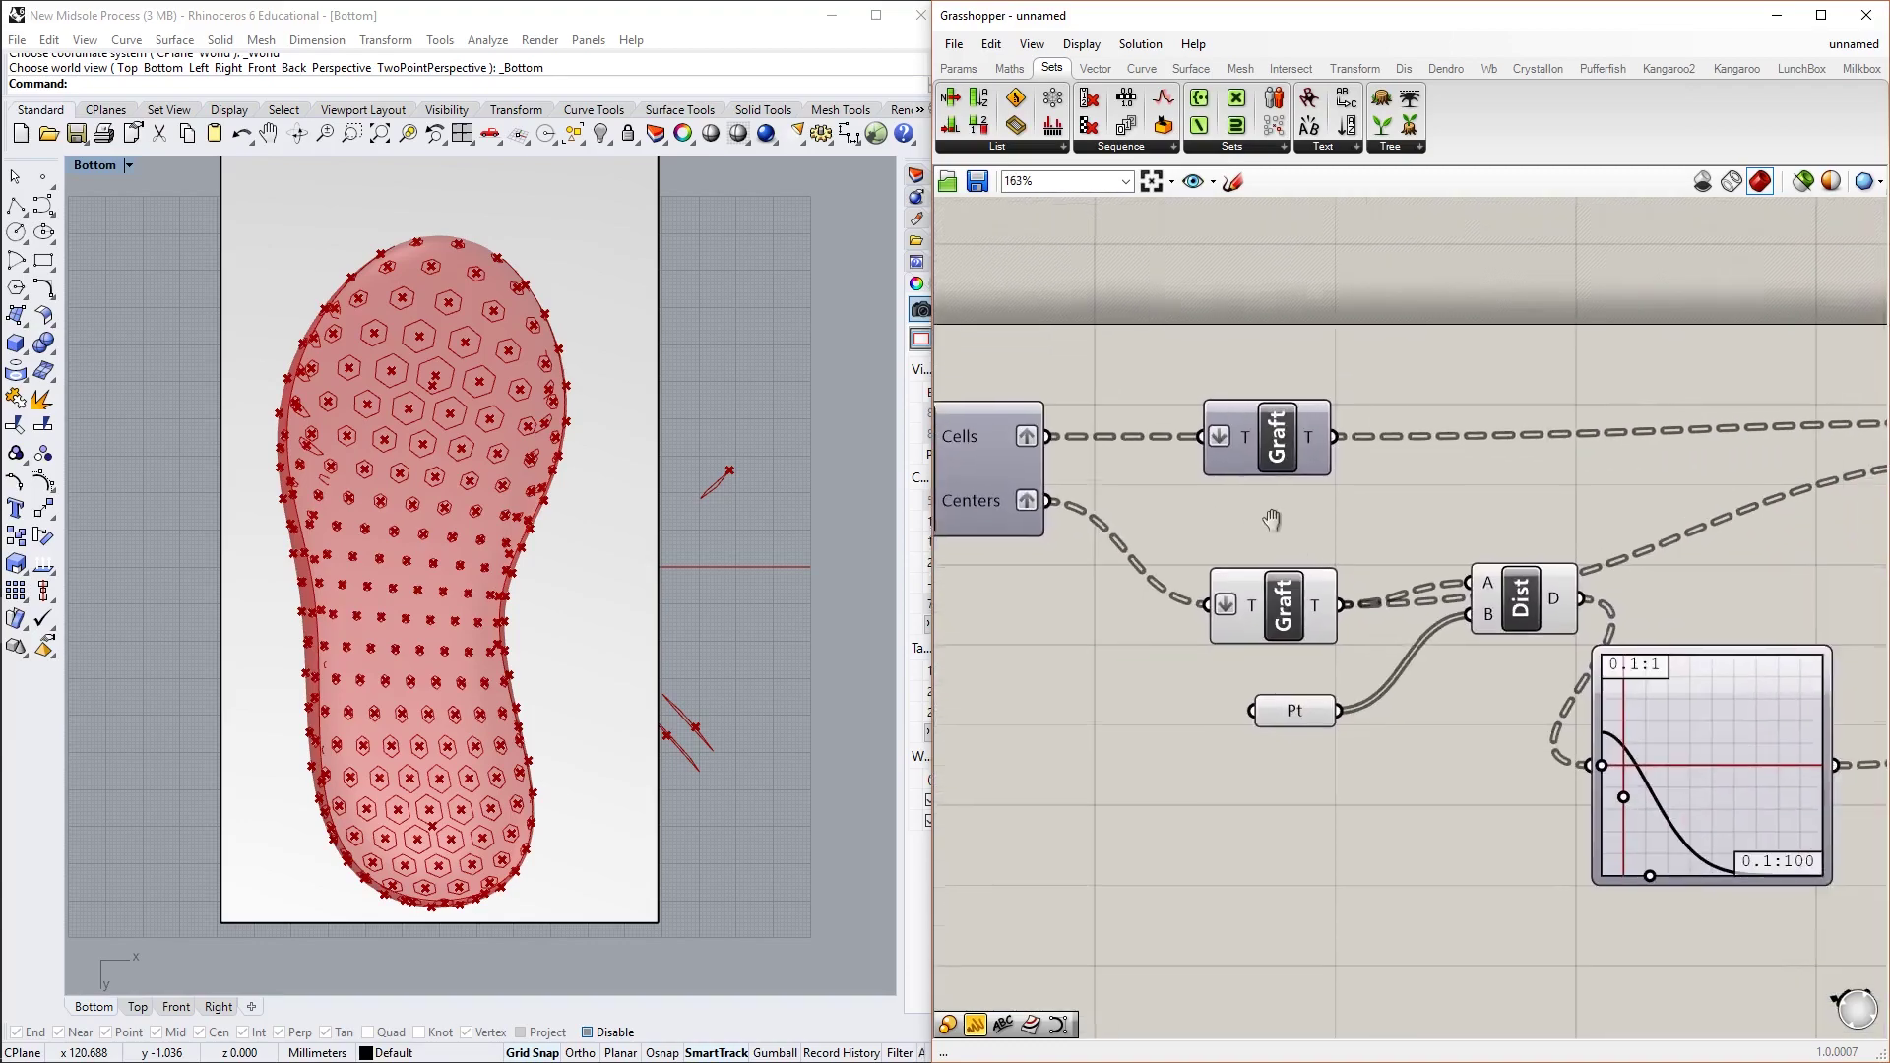
Review the Dist component together with the grafted centers and the attractor Pt parameter that feed it
{"action": "left_click", "coordinate": [1516, 605]}
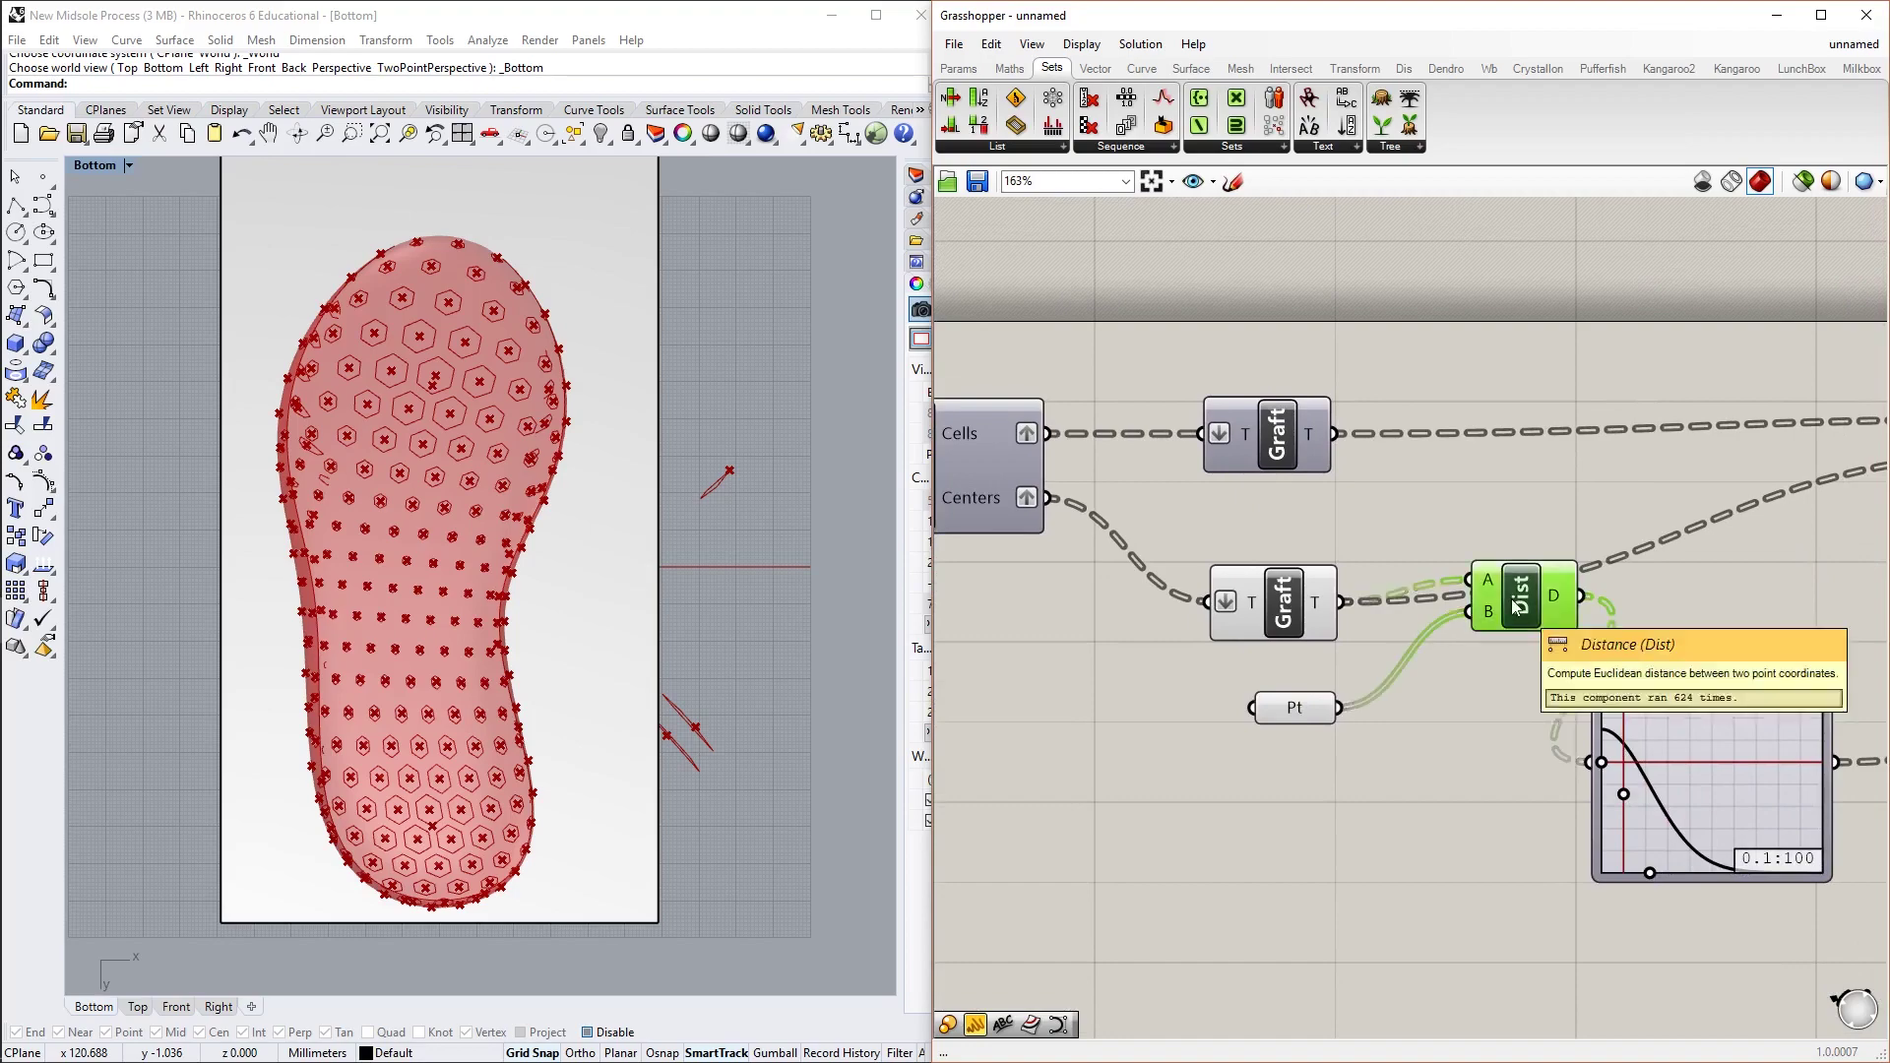
{"action": "left_click", "coordinate": [1283, 600]}
{"action": "left_click", "coordinate": [1297, 717]}
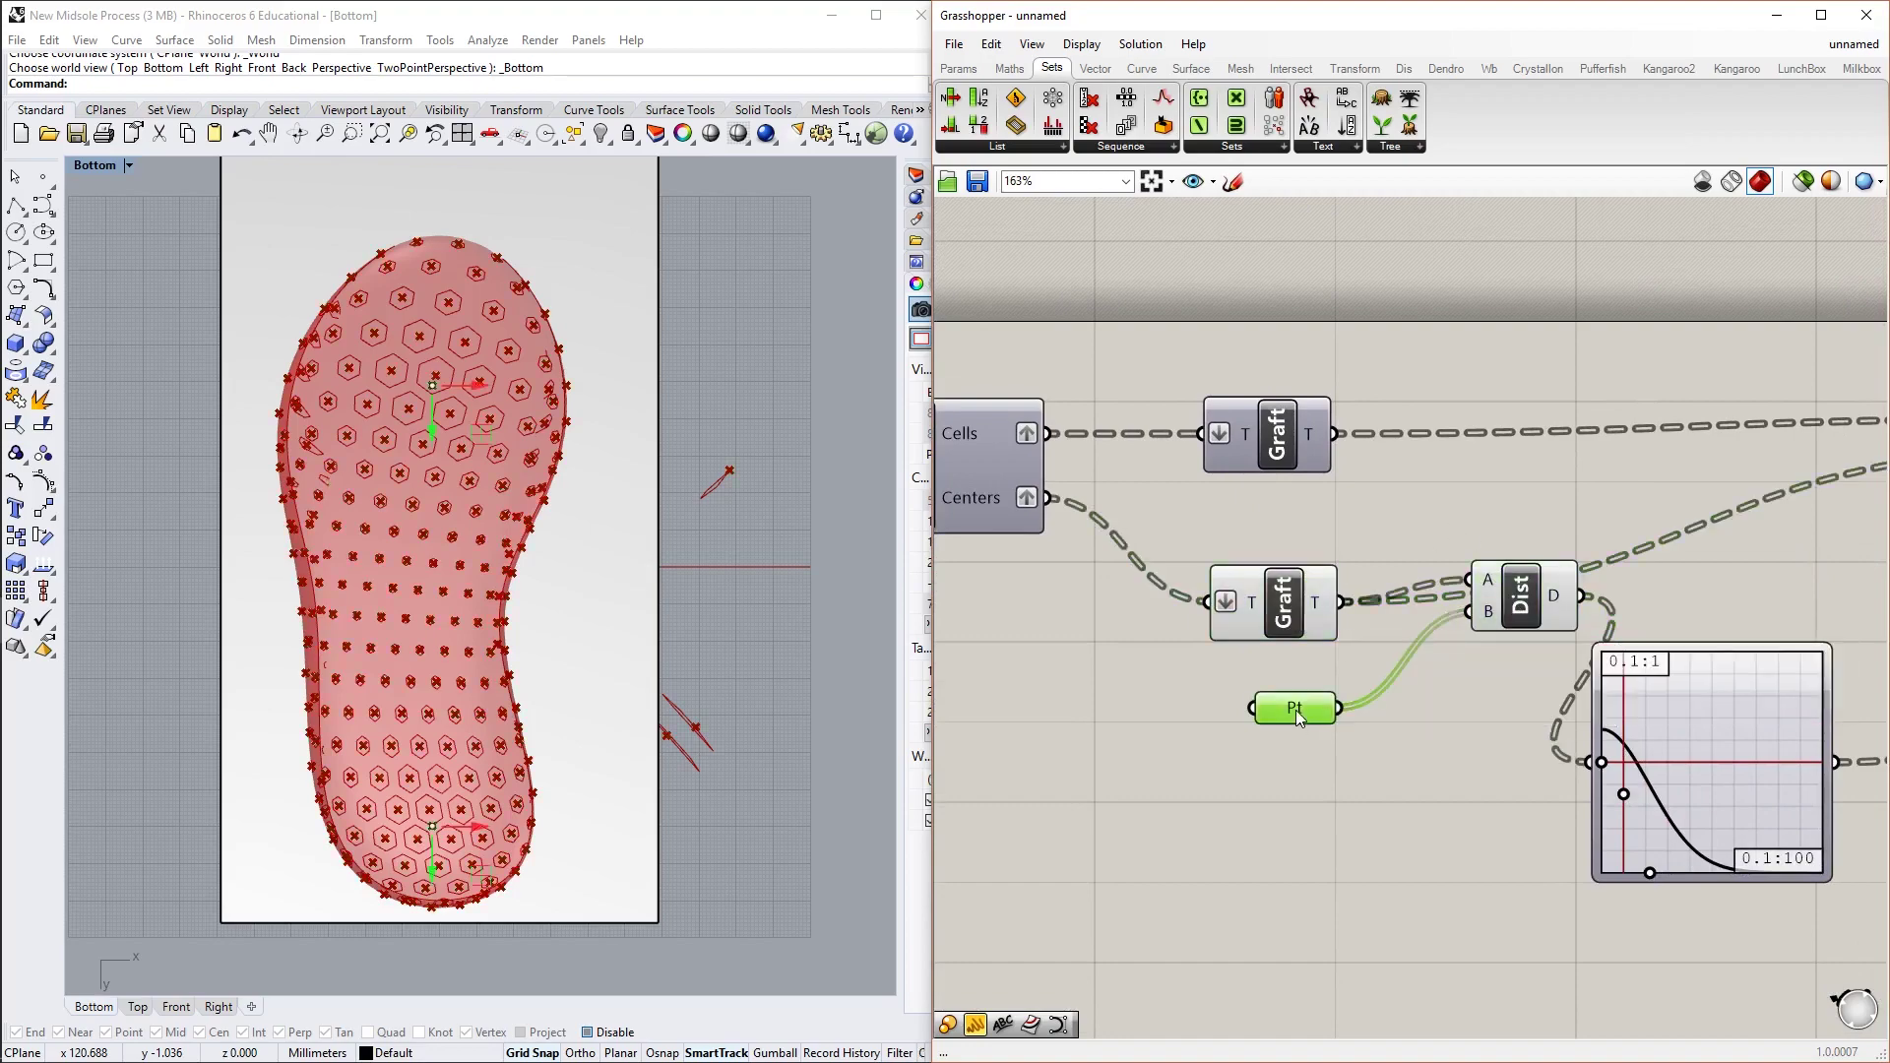
{"action": "left_click", "coordinate": [1536, 784]}
{"action": "scroll", "coordinate": [1536, 783], "scroll_direction": "down", "scroll_amount": 2}
{"action": "right_click_drag", "start_coordinate": [1536, 783], "coordinate": [1138, 687]}
Examine the Graph Mapper that remaps the Dist output before it reaches the MA component
{"action": "scroll", "coordinate": [1232, 684], "scroll_direction": "up", "scroll_amount": 4}
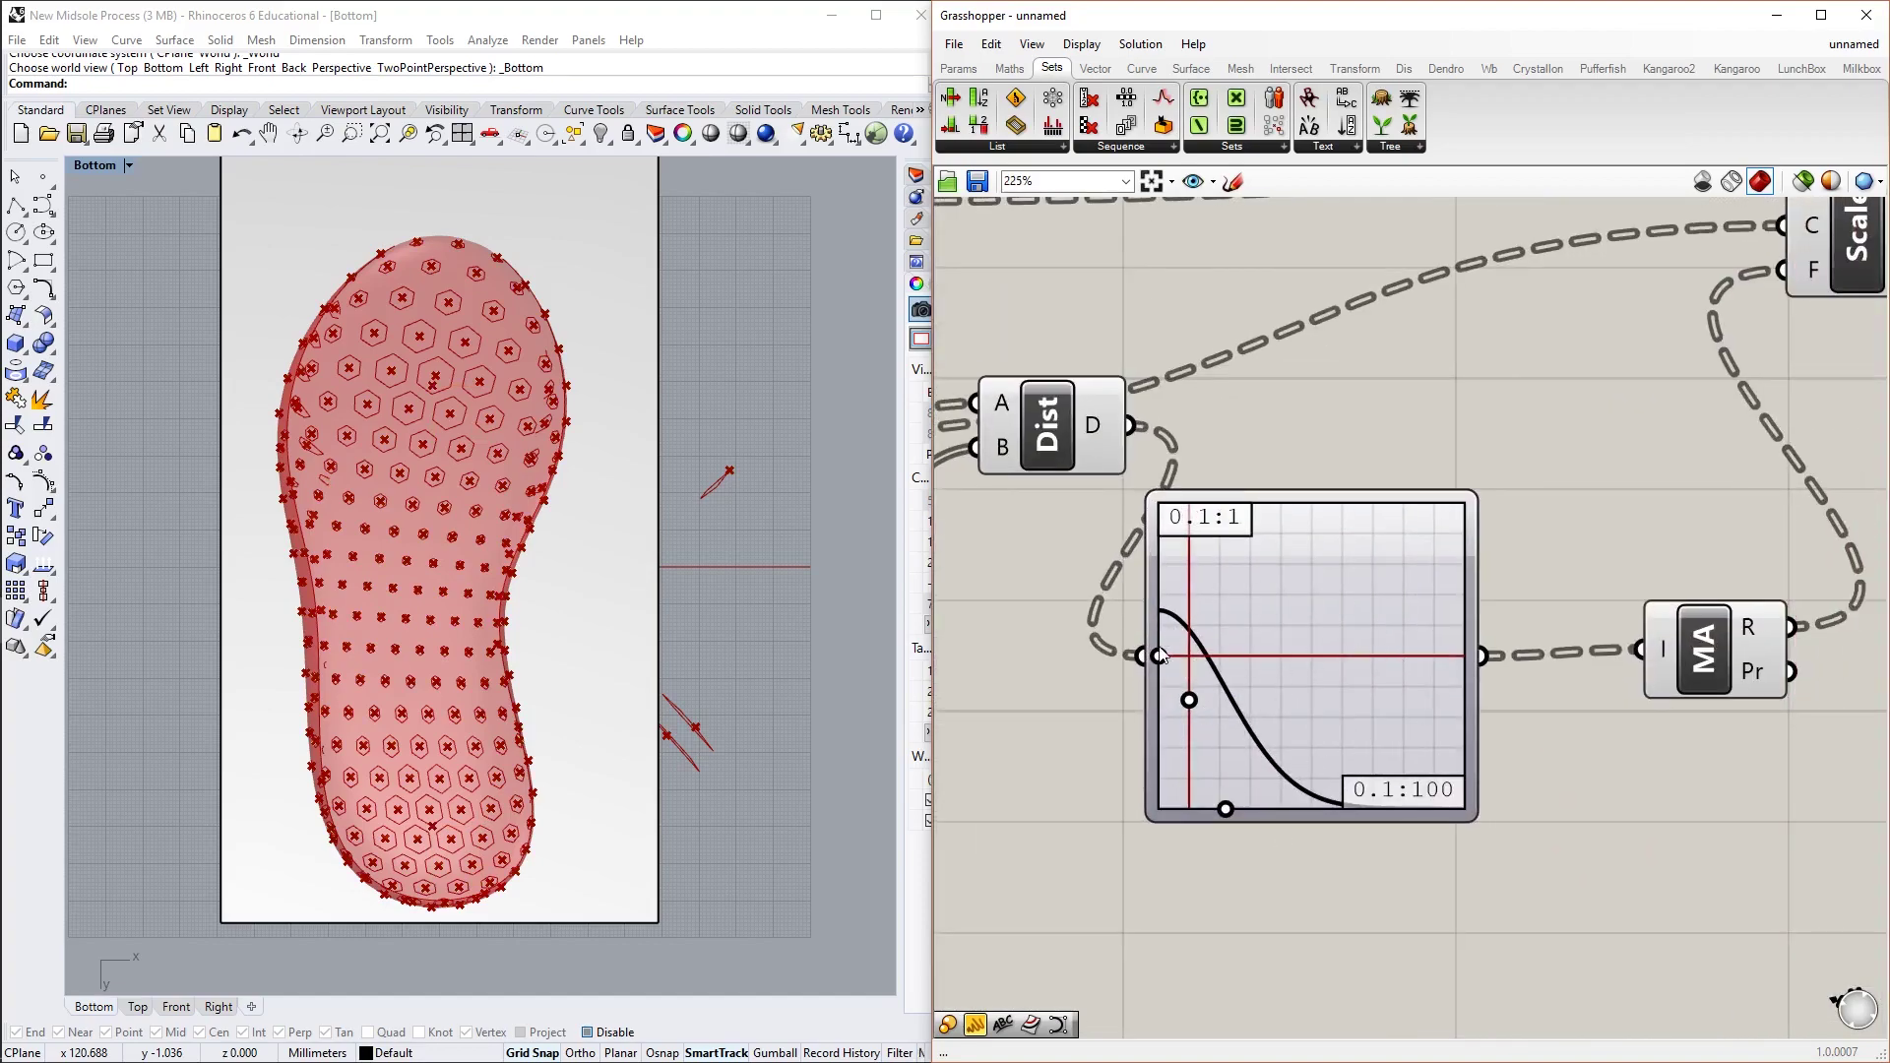
{"action": "scroll", "coordinate": [1233, 696], "scroll_direction": "down", "scroll_amount": 1}
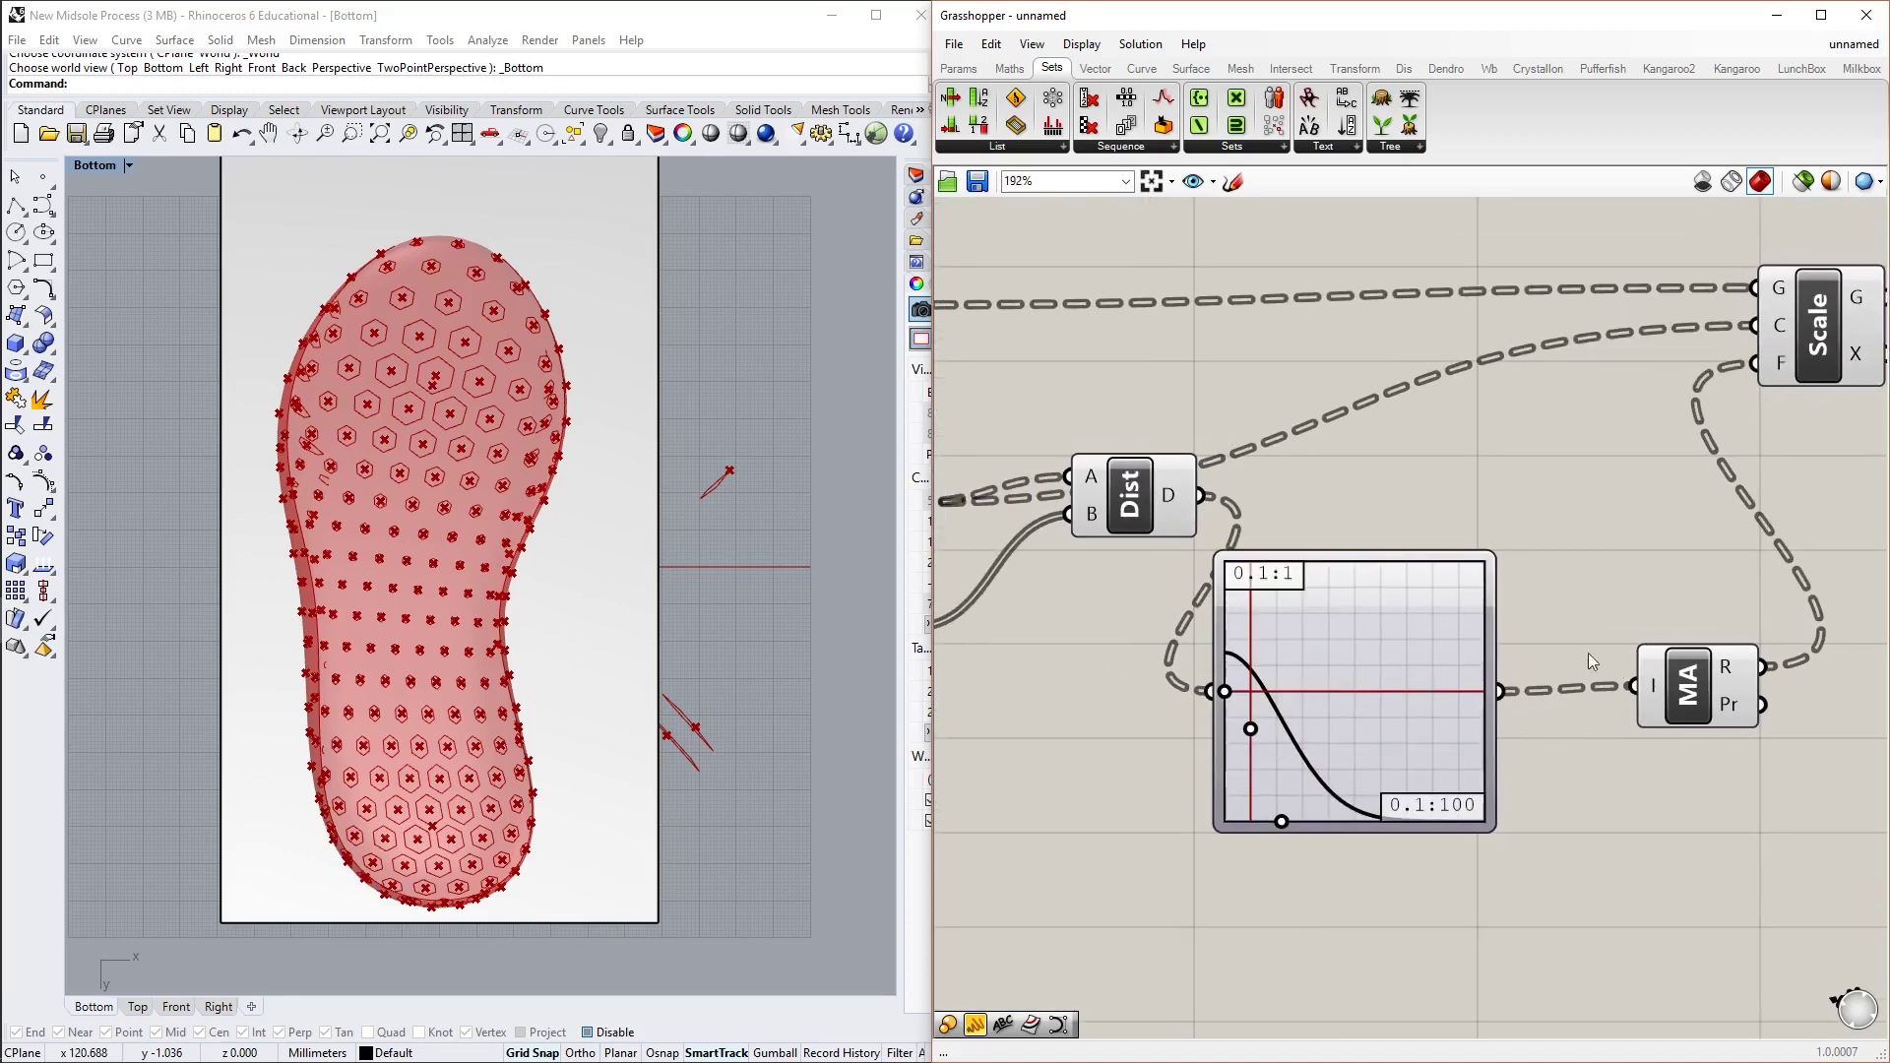
{"action": "scroll", "coordinate": [1575, 669], "scroll_direction": "down", "scroll_amount": 2}
{"action": "scroll", "coordinate": [1527, 727], "scroll_direction": "up", "scroll_amount": 3}
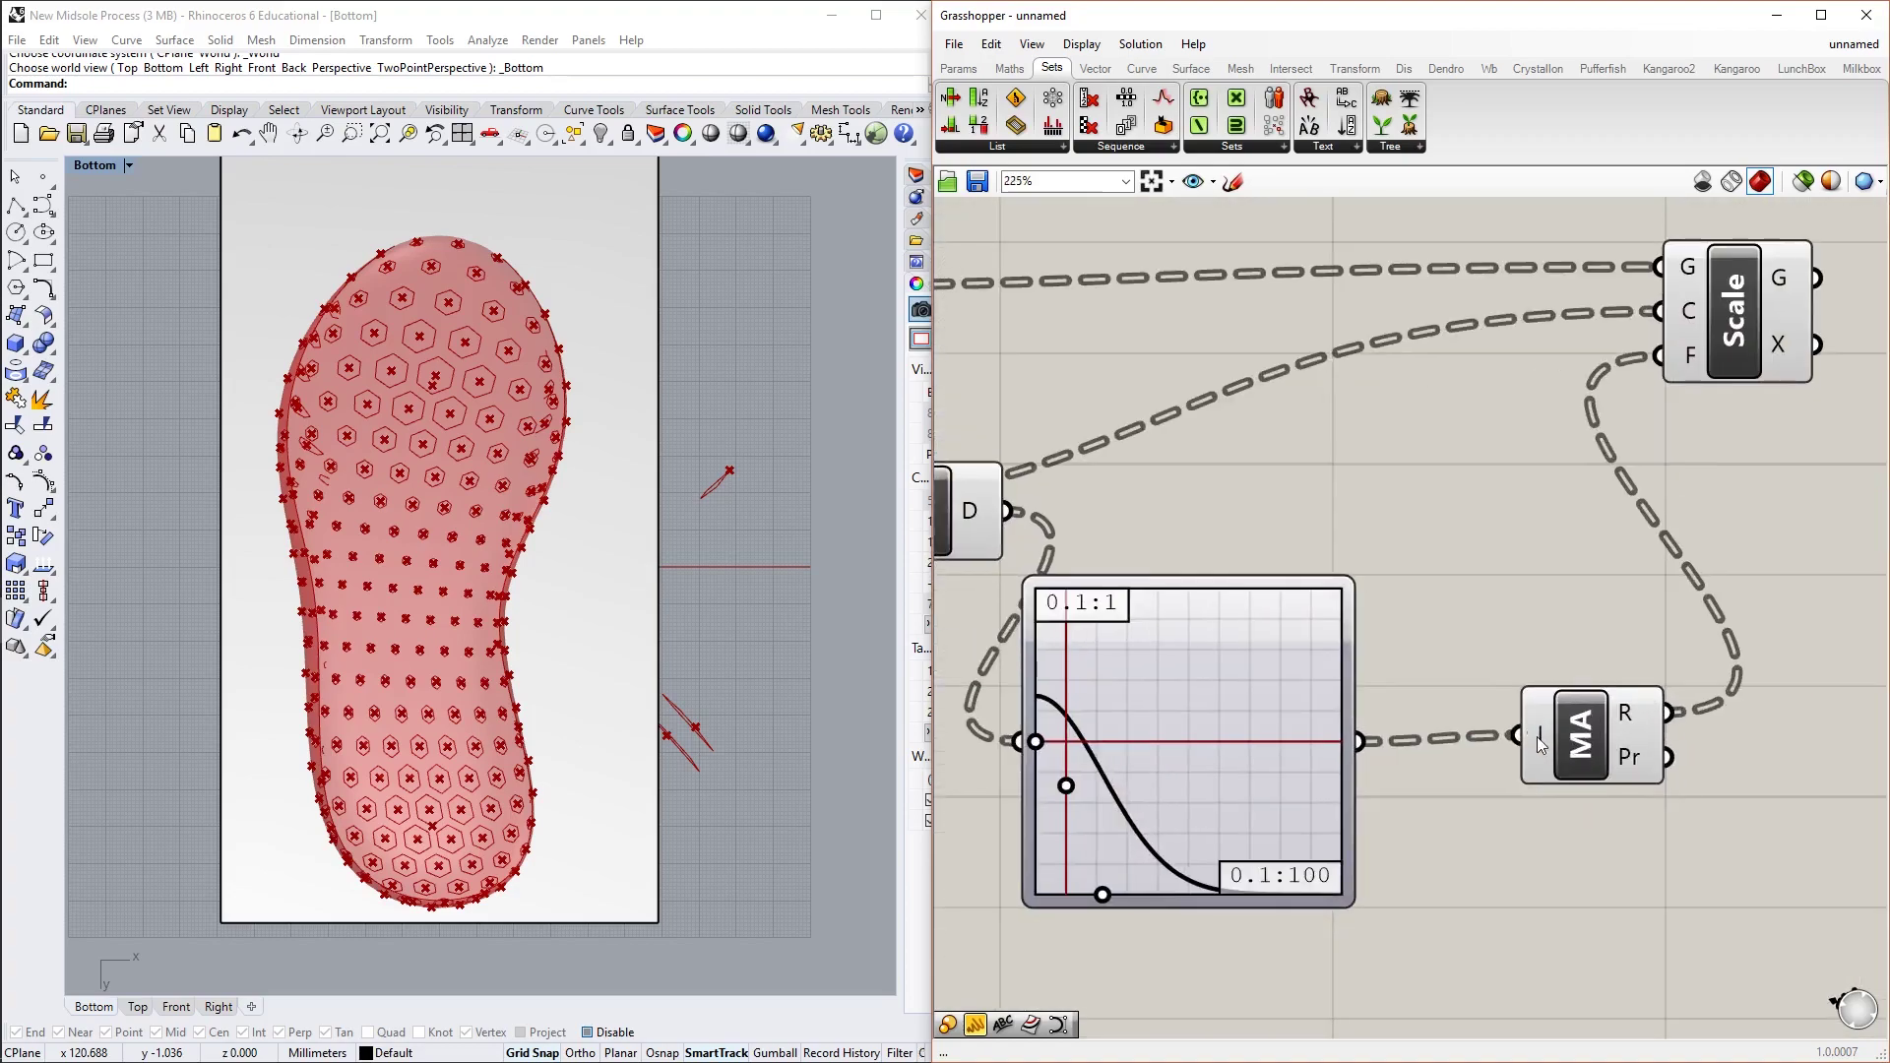
{"action": "left_click", "coordinate": [1286, 796]}
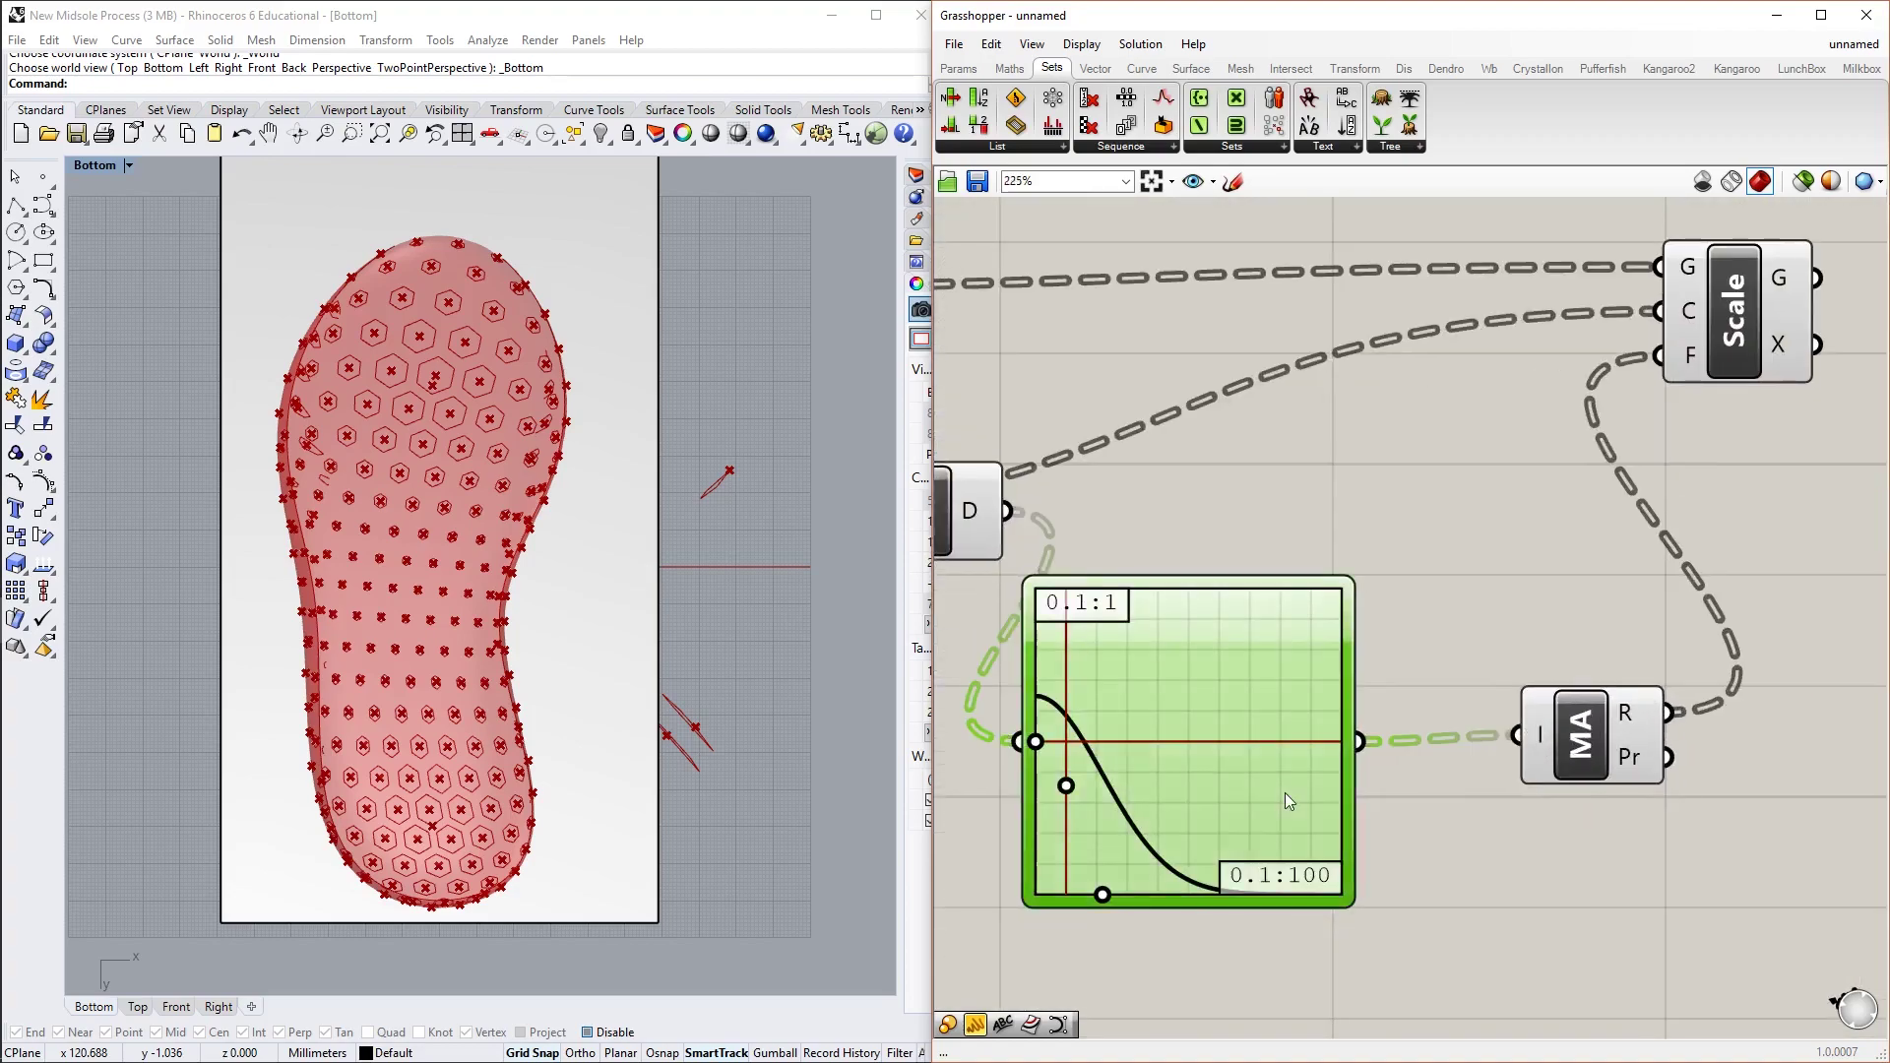
{"action": "left_click_drag", "start_coordinate": [1285, 793], "coordinate": [1263, 786]}
{"action": "left_click", "coordinate": [1506, 767]}
{"action": "scroll", "coordinate": [1594, 714], "scroll_direction": "down", "scroll_amount": 2}
{"action": "scroll", "coordinate": [1703, 461], "scroll_direction": "up", "scroll_amount": 1}
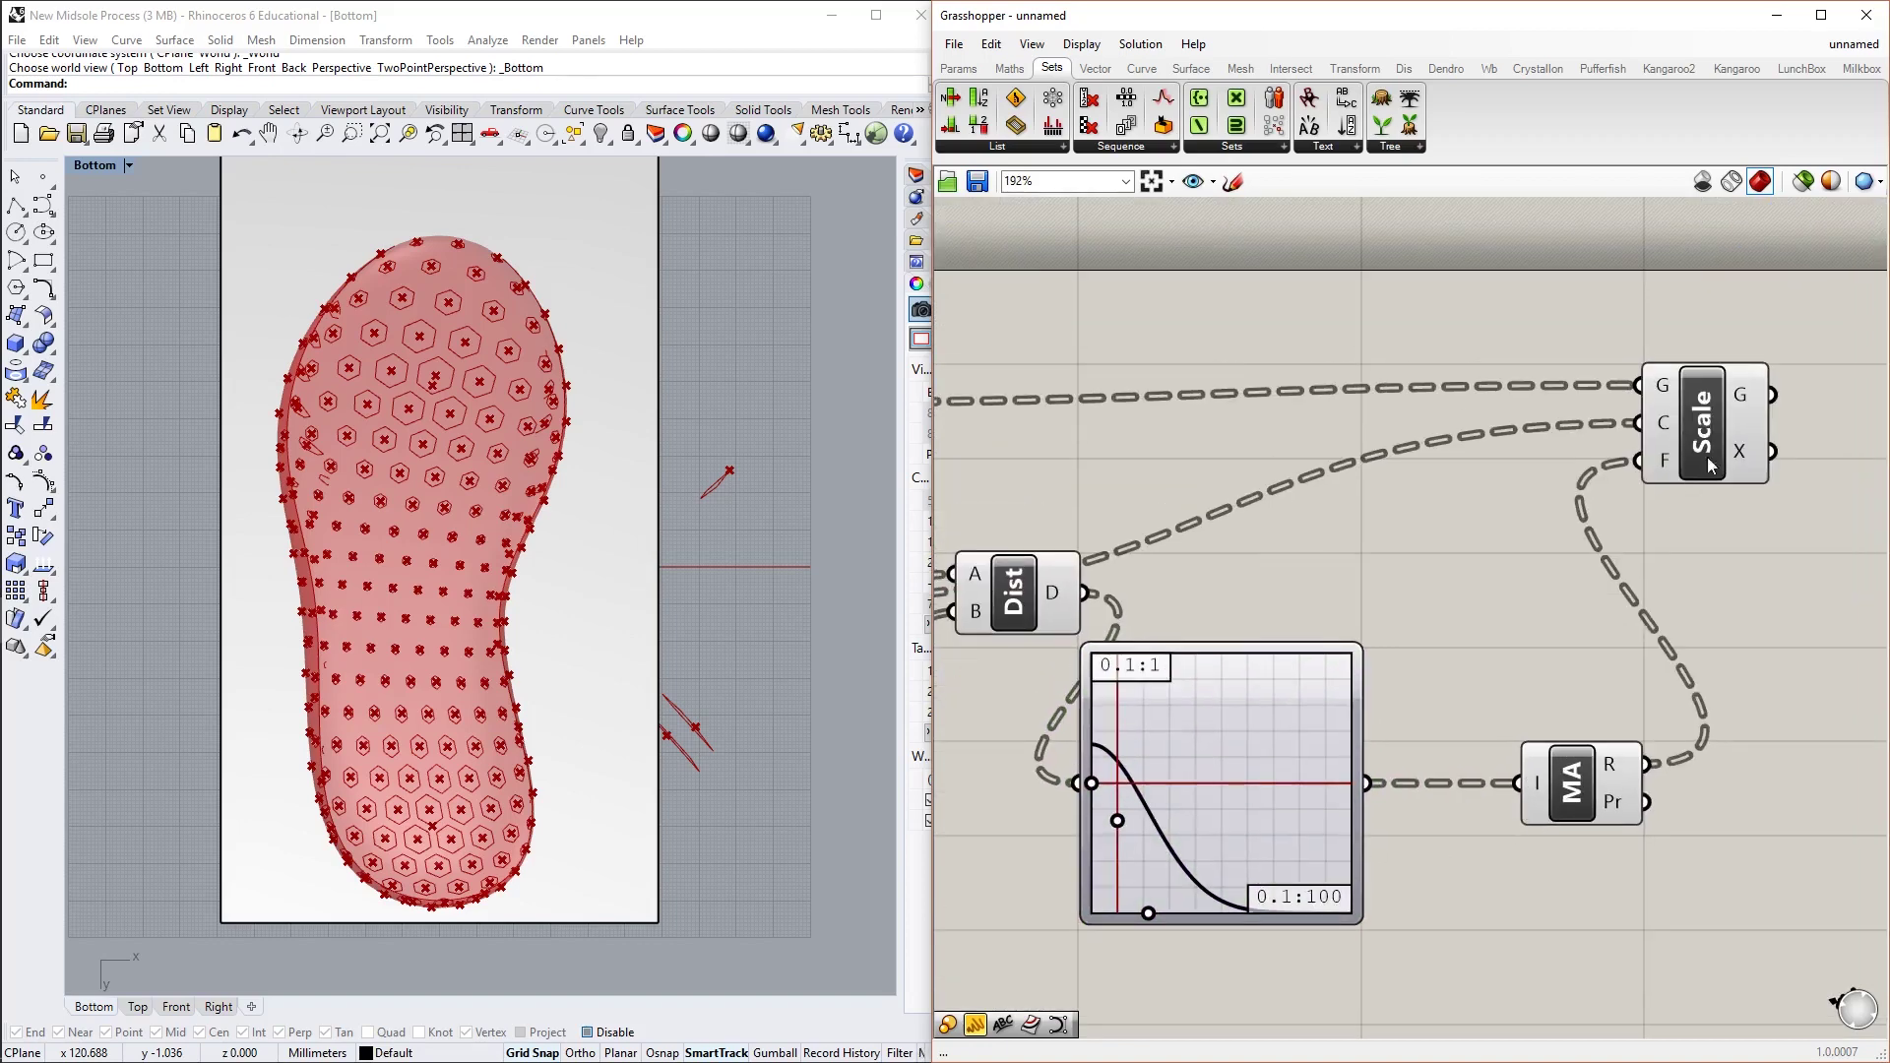
Review the MA component feeding the scale factor and select the Scale component to highlight the scaled hexagons
{"action": "left_click", "coordinate": [1608, 776]}
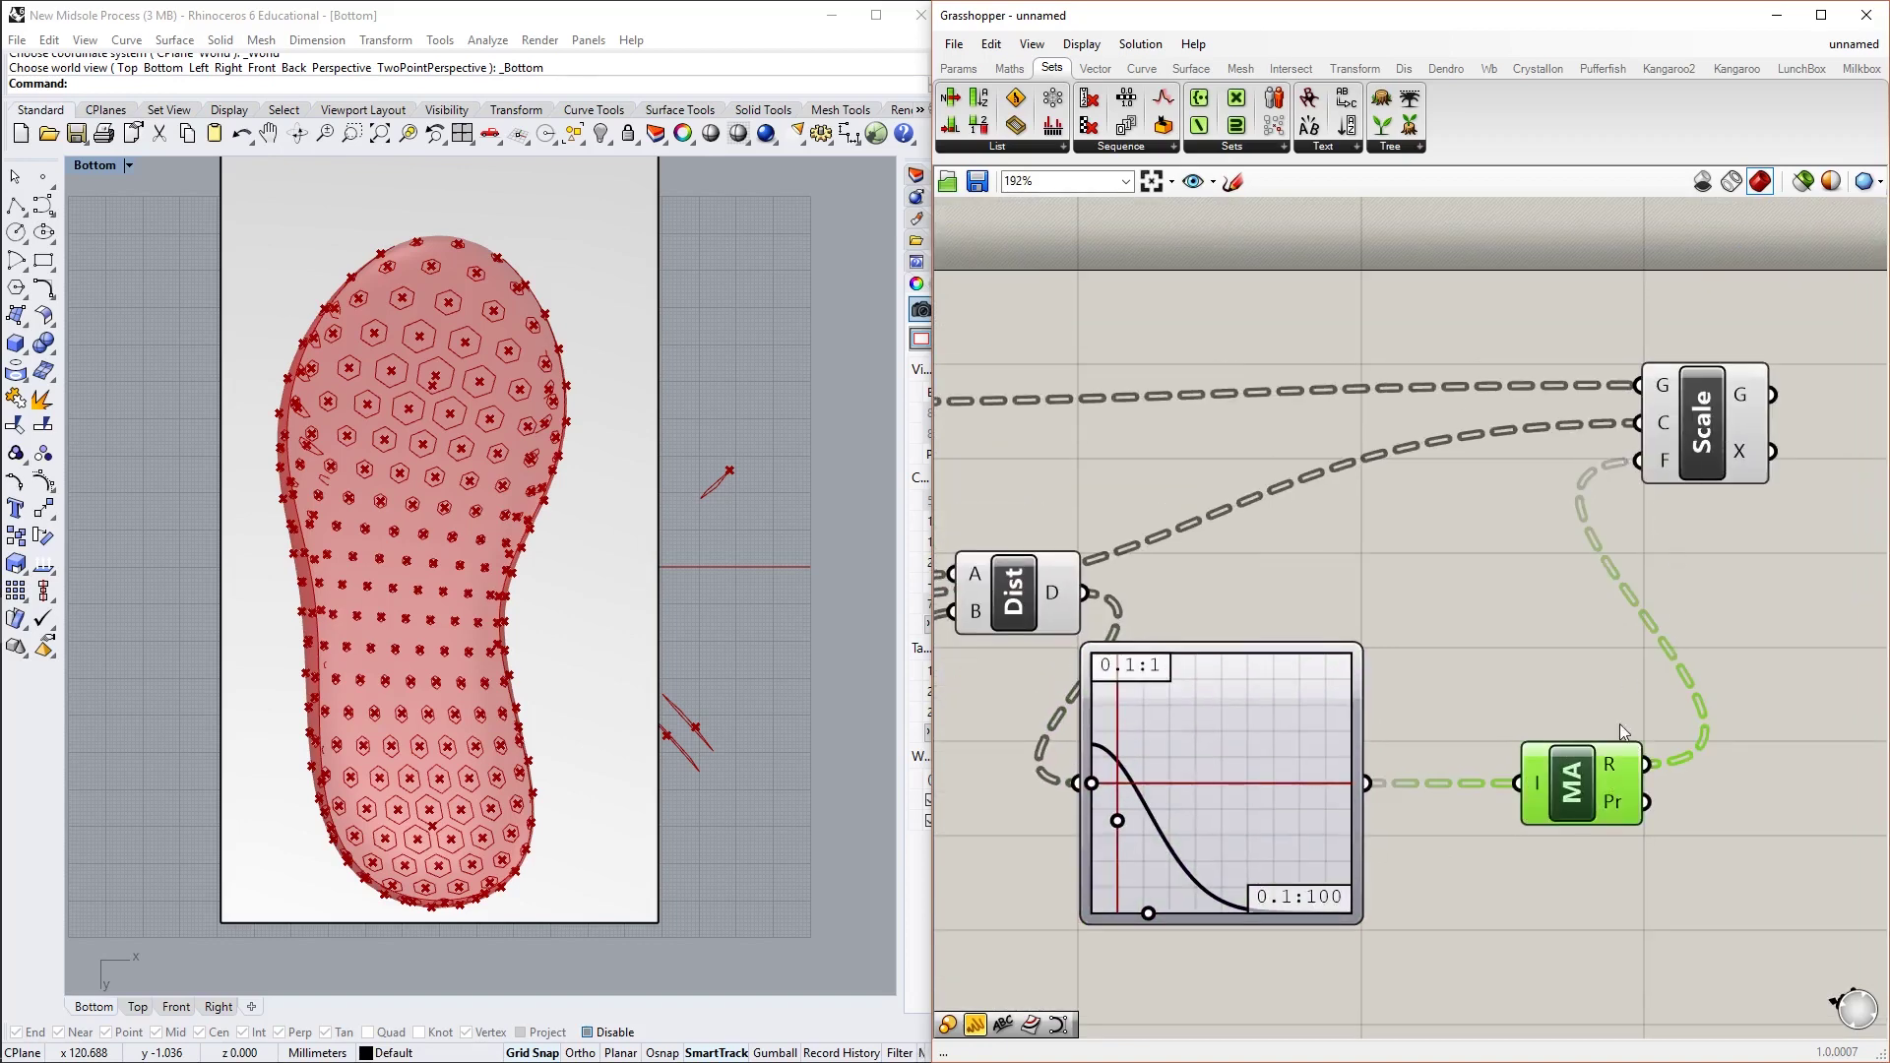
{"action": "left_click", "coordinate": [1723, 440]}
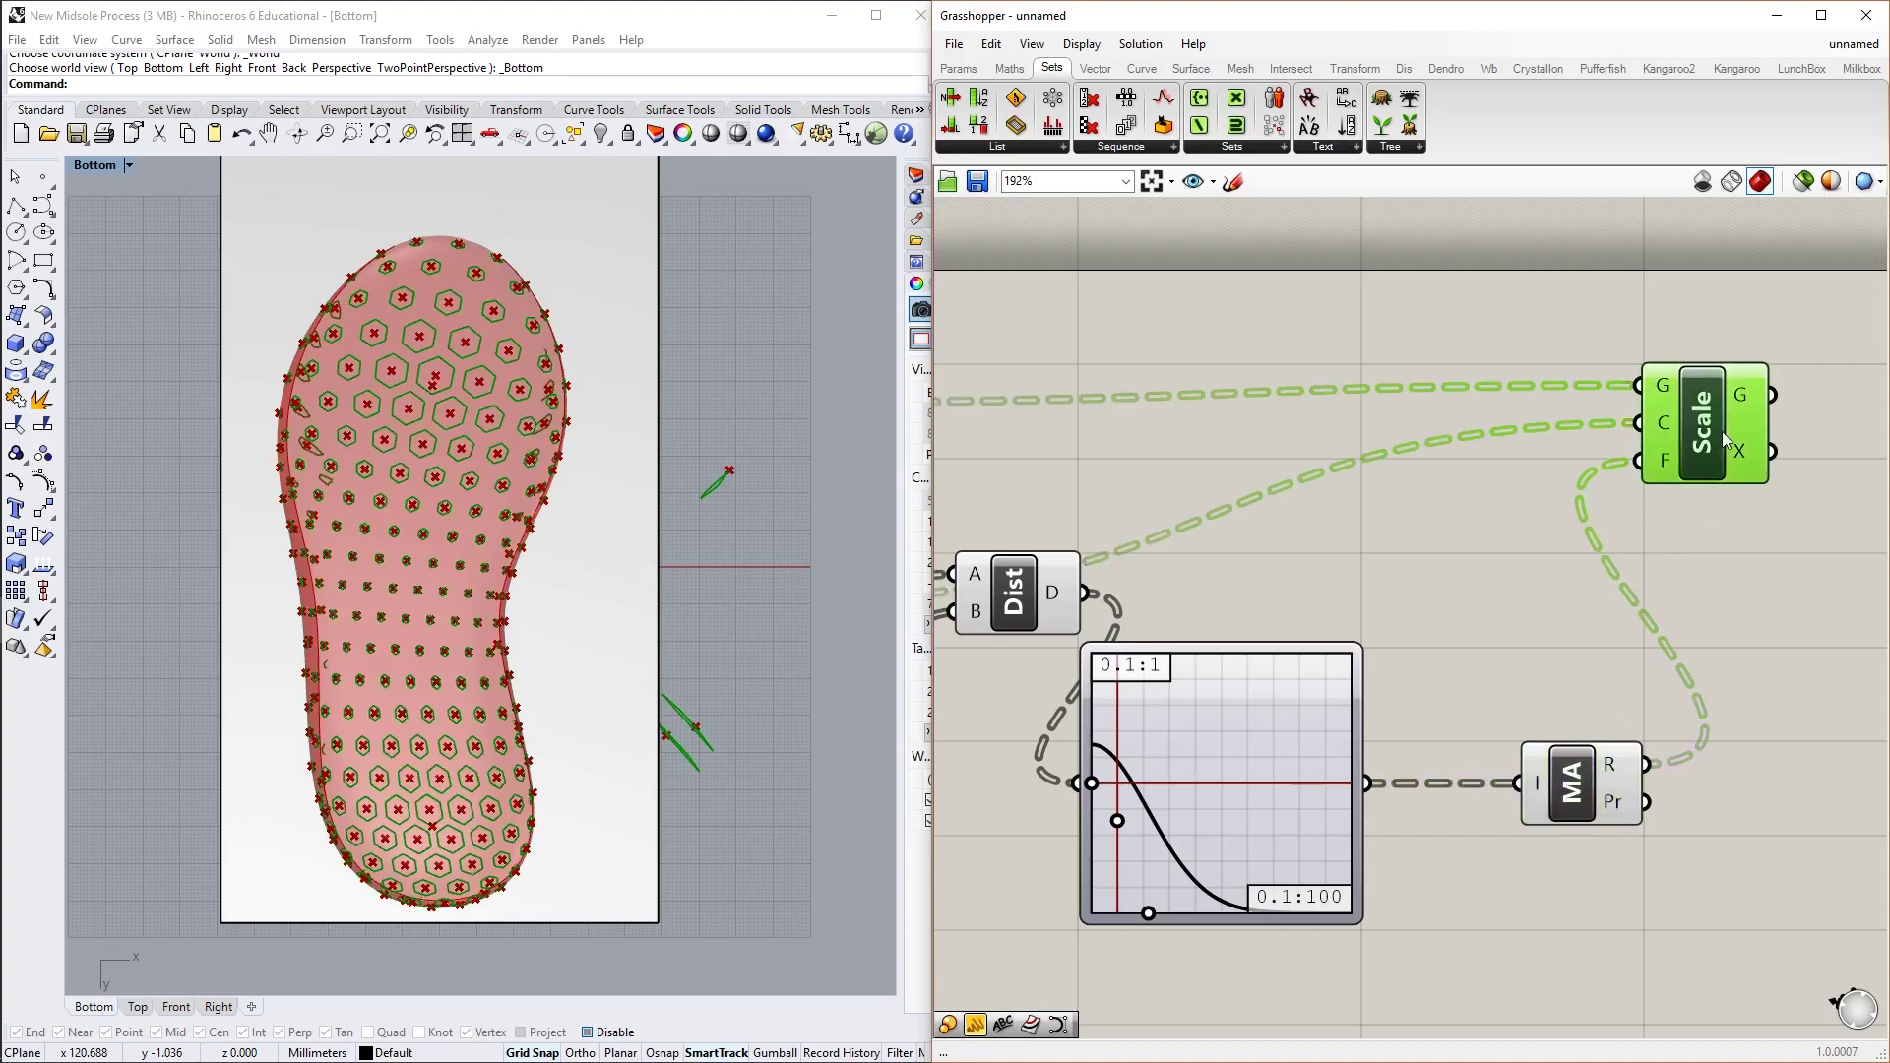
{"action": "scroll", "coordinate": [1221, 706], "scroll_direction": "down", "scroll_amount": 5}
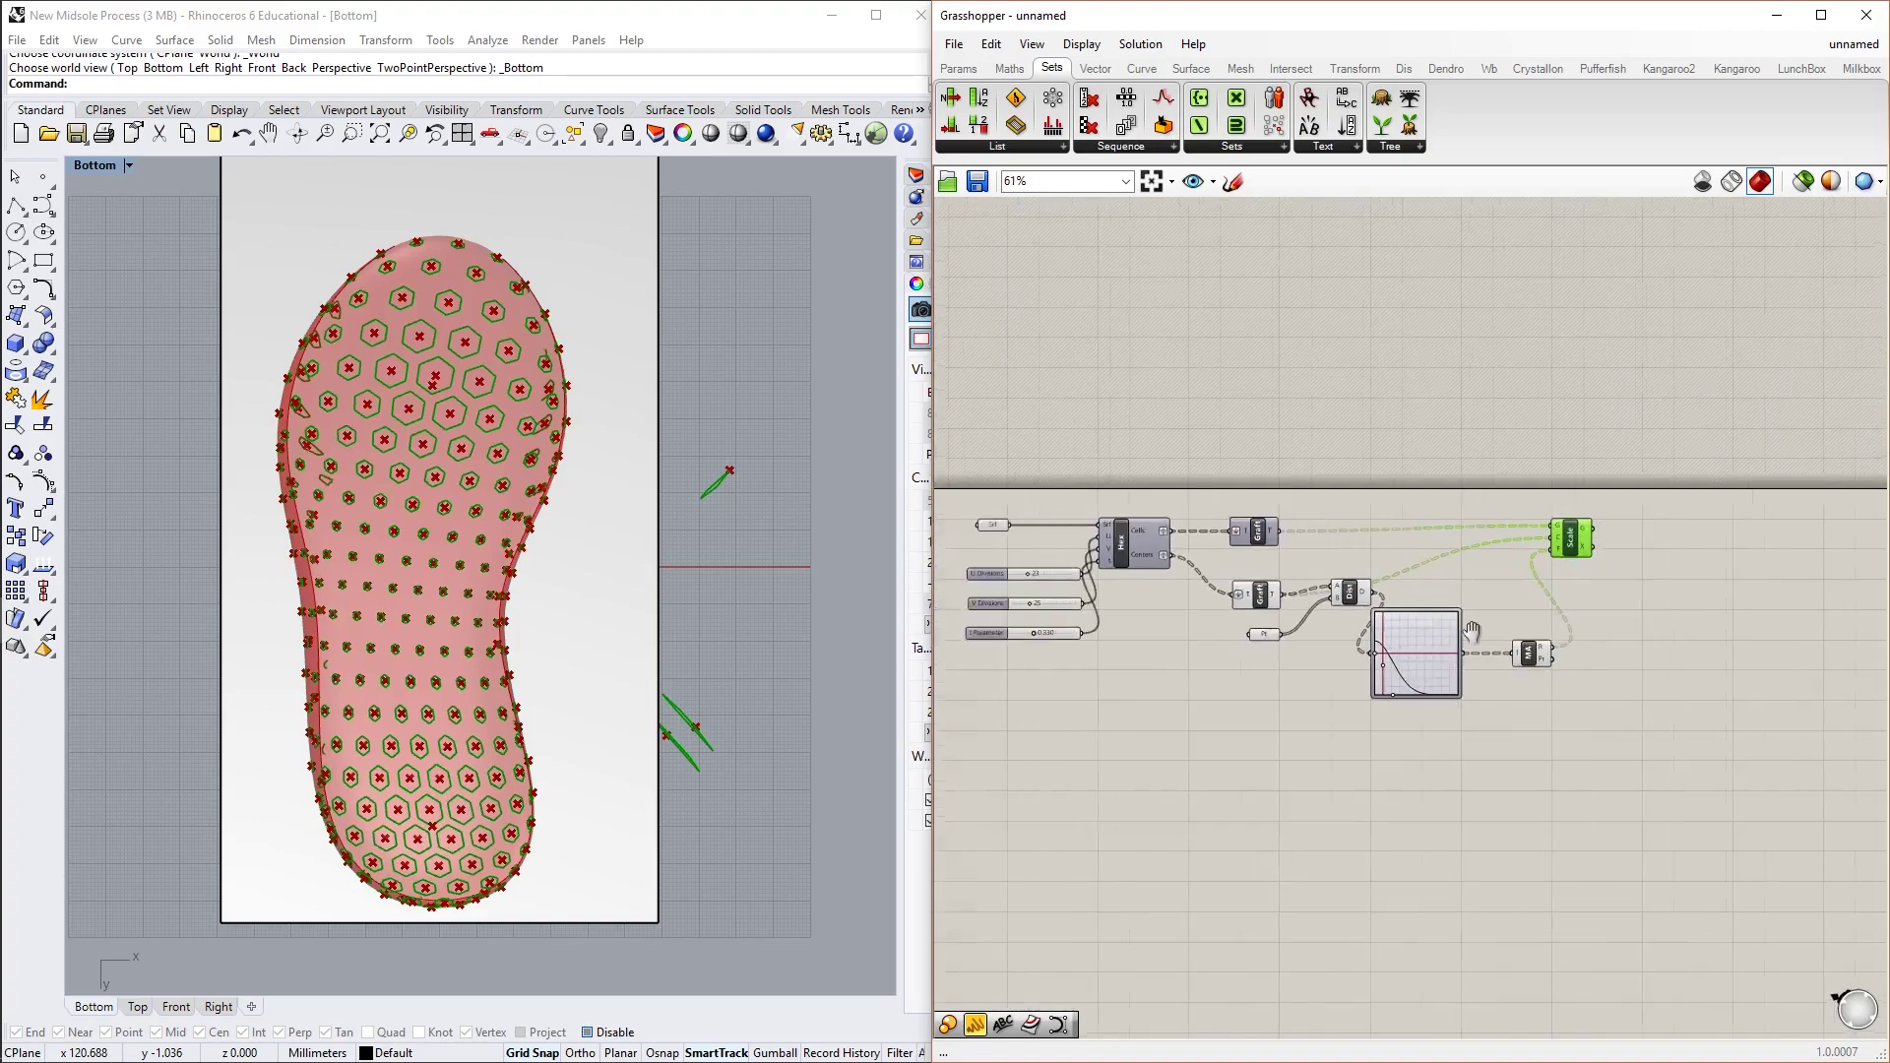
{"action": "scroll", "coordinate": [1469, 628], "scroll_direction": "up", "scroll_amount": 1}
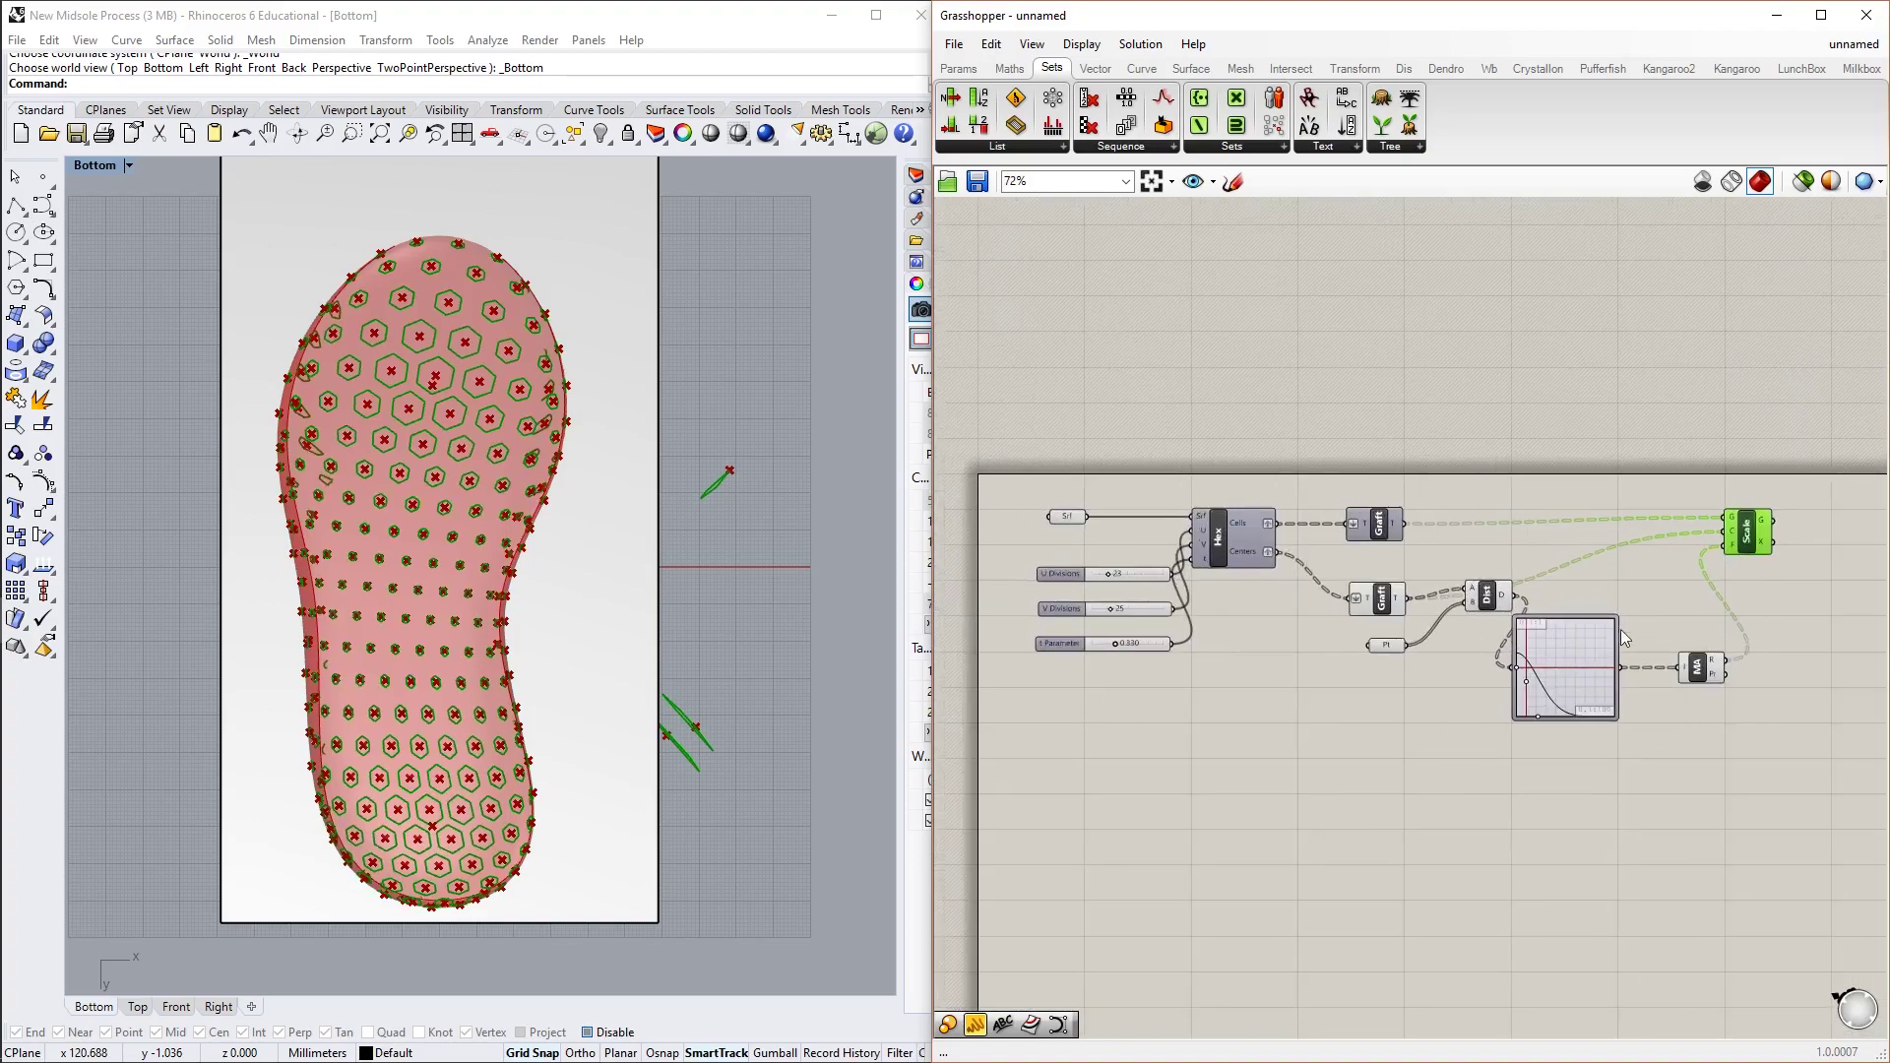
Try taller and wider curve shapes in the Graph Mapper to enlarge the hexagons around the attractor points
{"action": "scroll", "coordinate": [1582, 689], "scroll_direction": "up", "scroll_amount": 6}
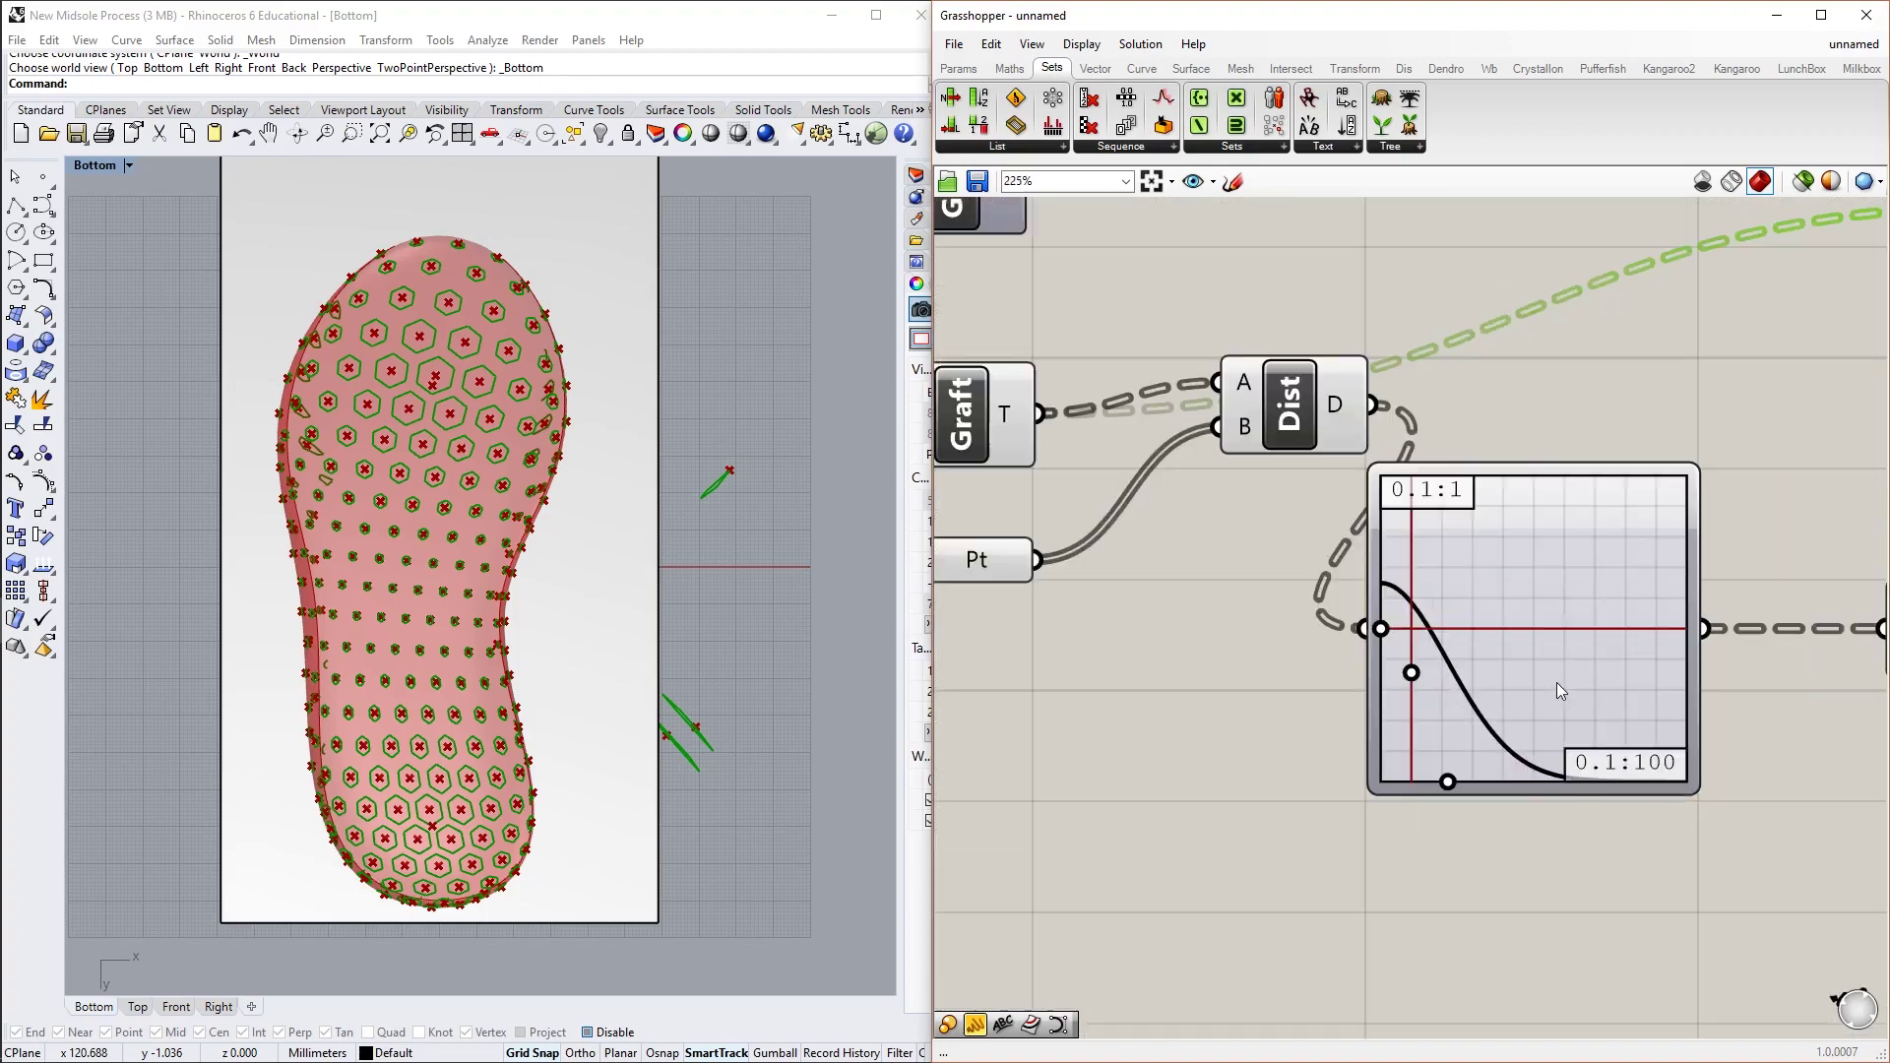
{"action": "scroll", "coordinate": [1398, 691], "scroll_direction": "up", "scroll_amount": 3}
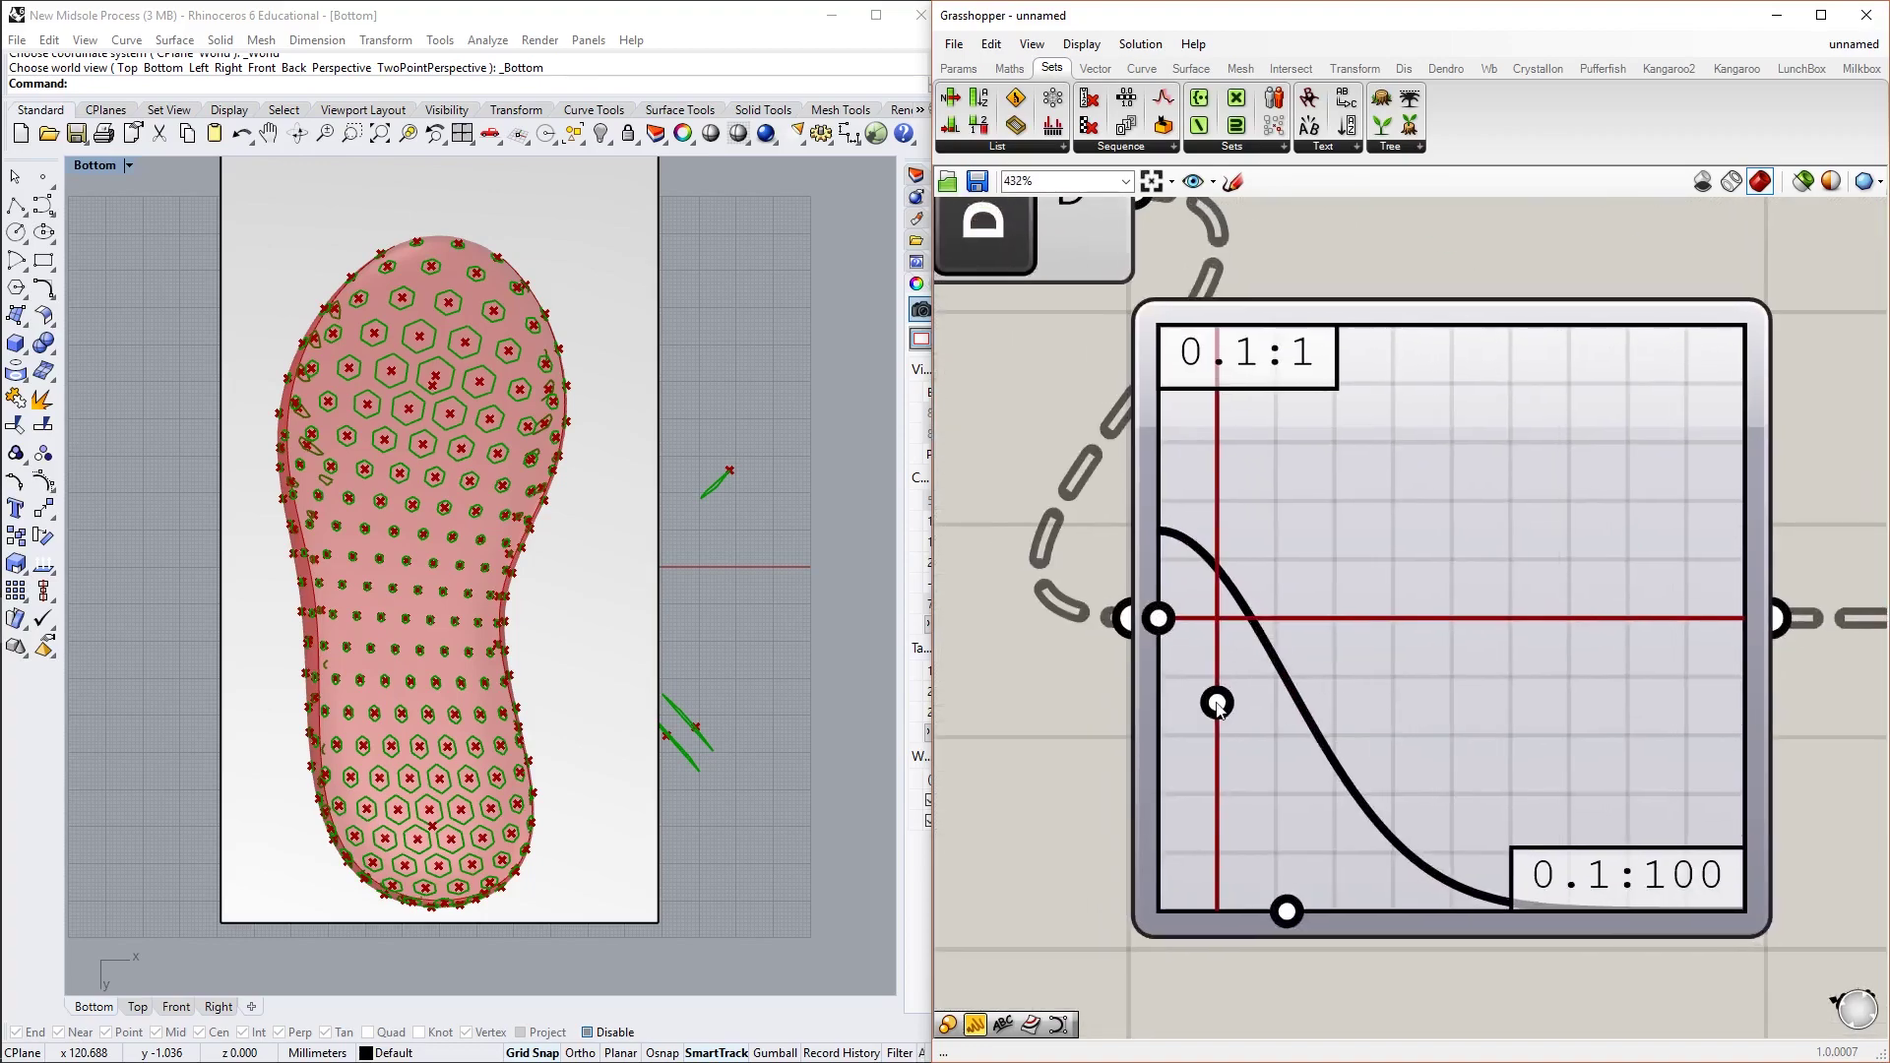
{"action": "left_click_drag", "start_coordinate": [1218, 705], "coordinate": [1218, 652]}
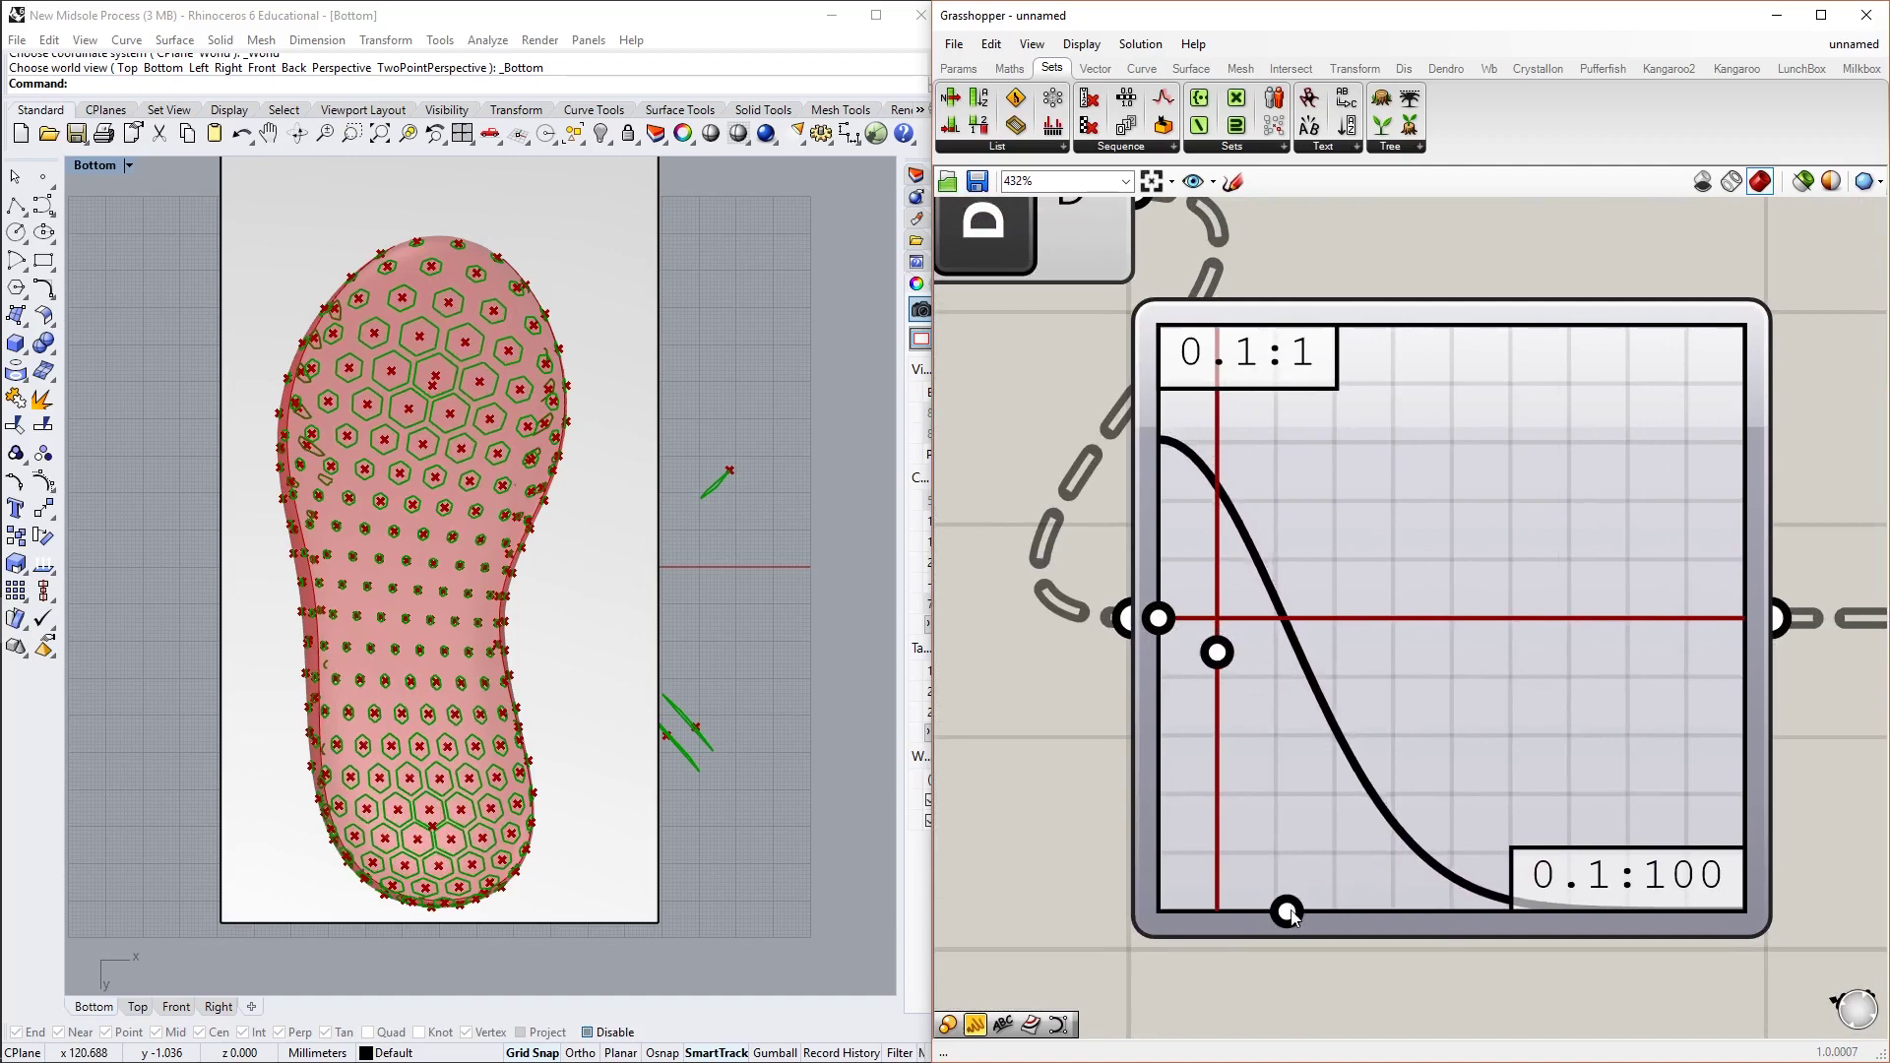
{"action": "mouse_move", "coordinate": [1290, 912]}
{"action": "left_mouse_down"}
{"action": "mouse_move", "coordinate": [1307, 907]}
{"action": "mouse_move", "coordinate": [1278, 907]}
{"action": "left_mouse_up"}
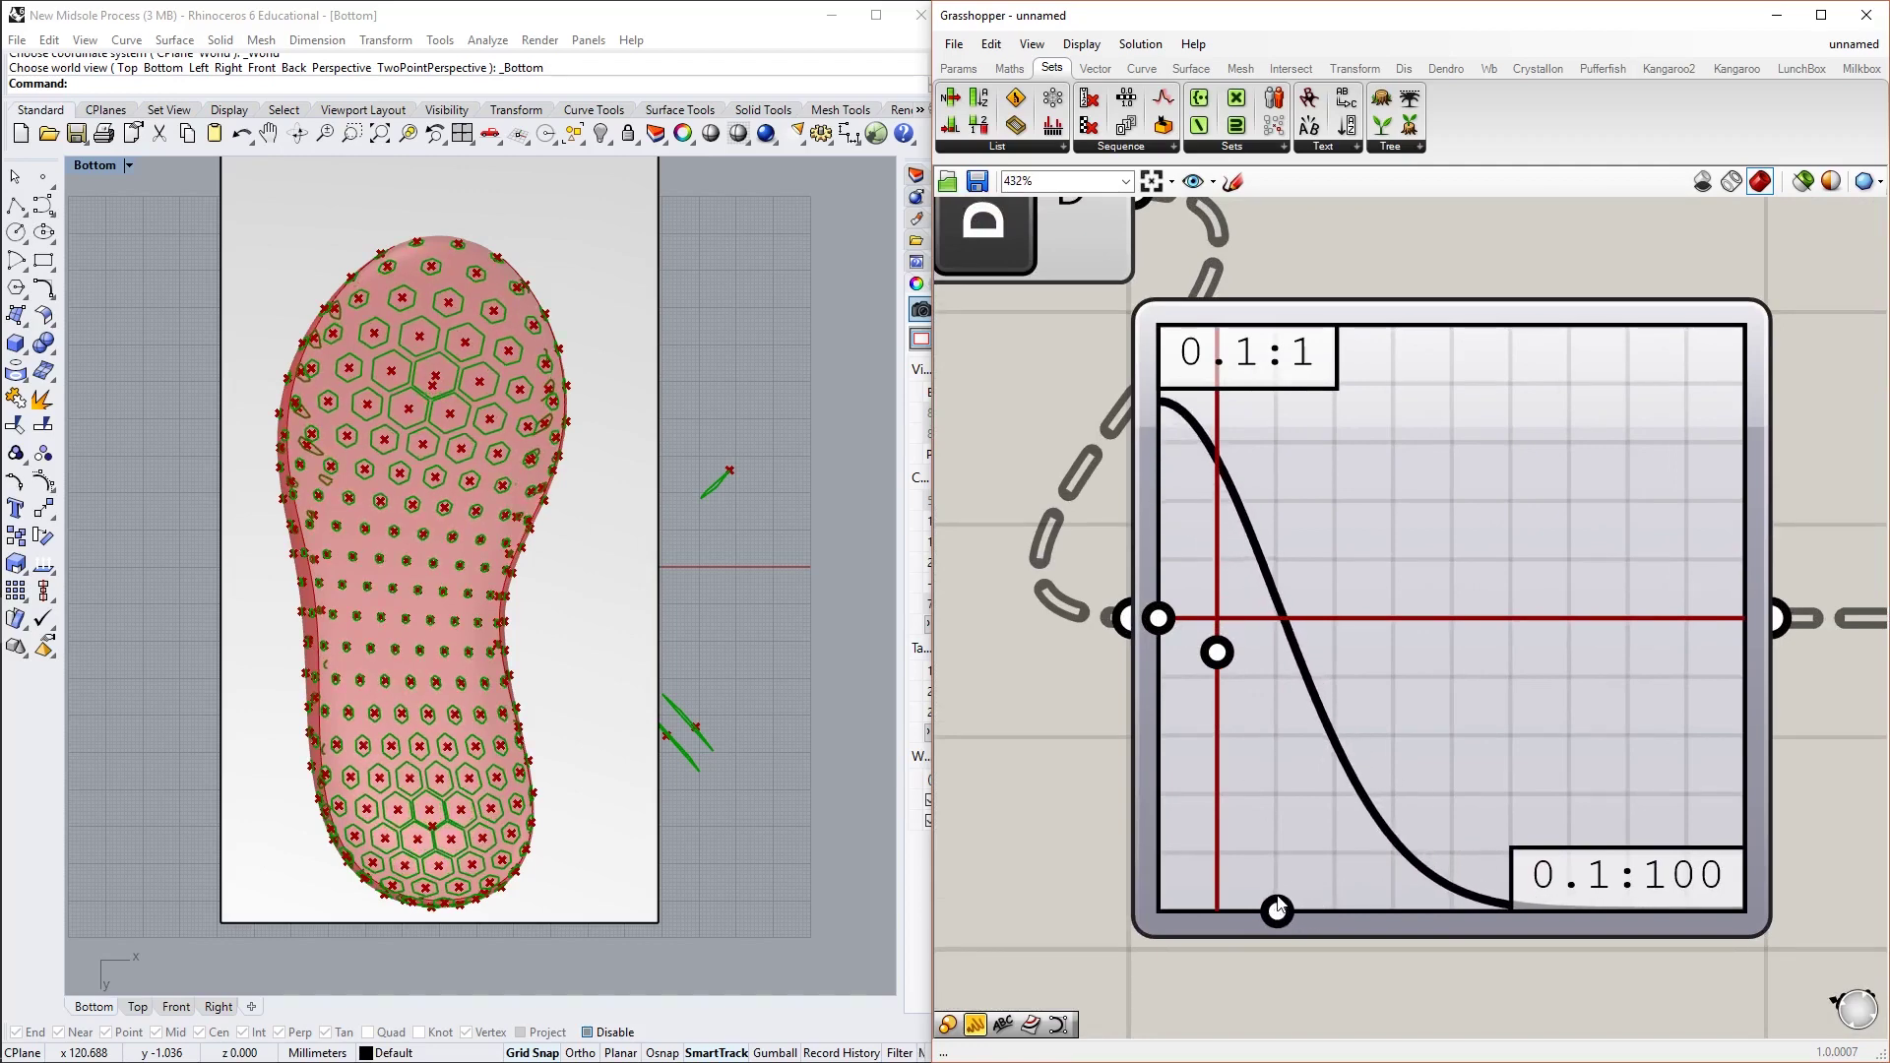
{"action": "mouse_move", "coordinate": [1218, 653]}
{"action": "left_mouse_down"}
{"action": "mouse_move", "coordinate": [1279, 669]}
{"action": "mouse_move", "coordinate": [1207, 649]}
{"action": "left_mouse_up"}
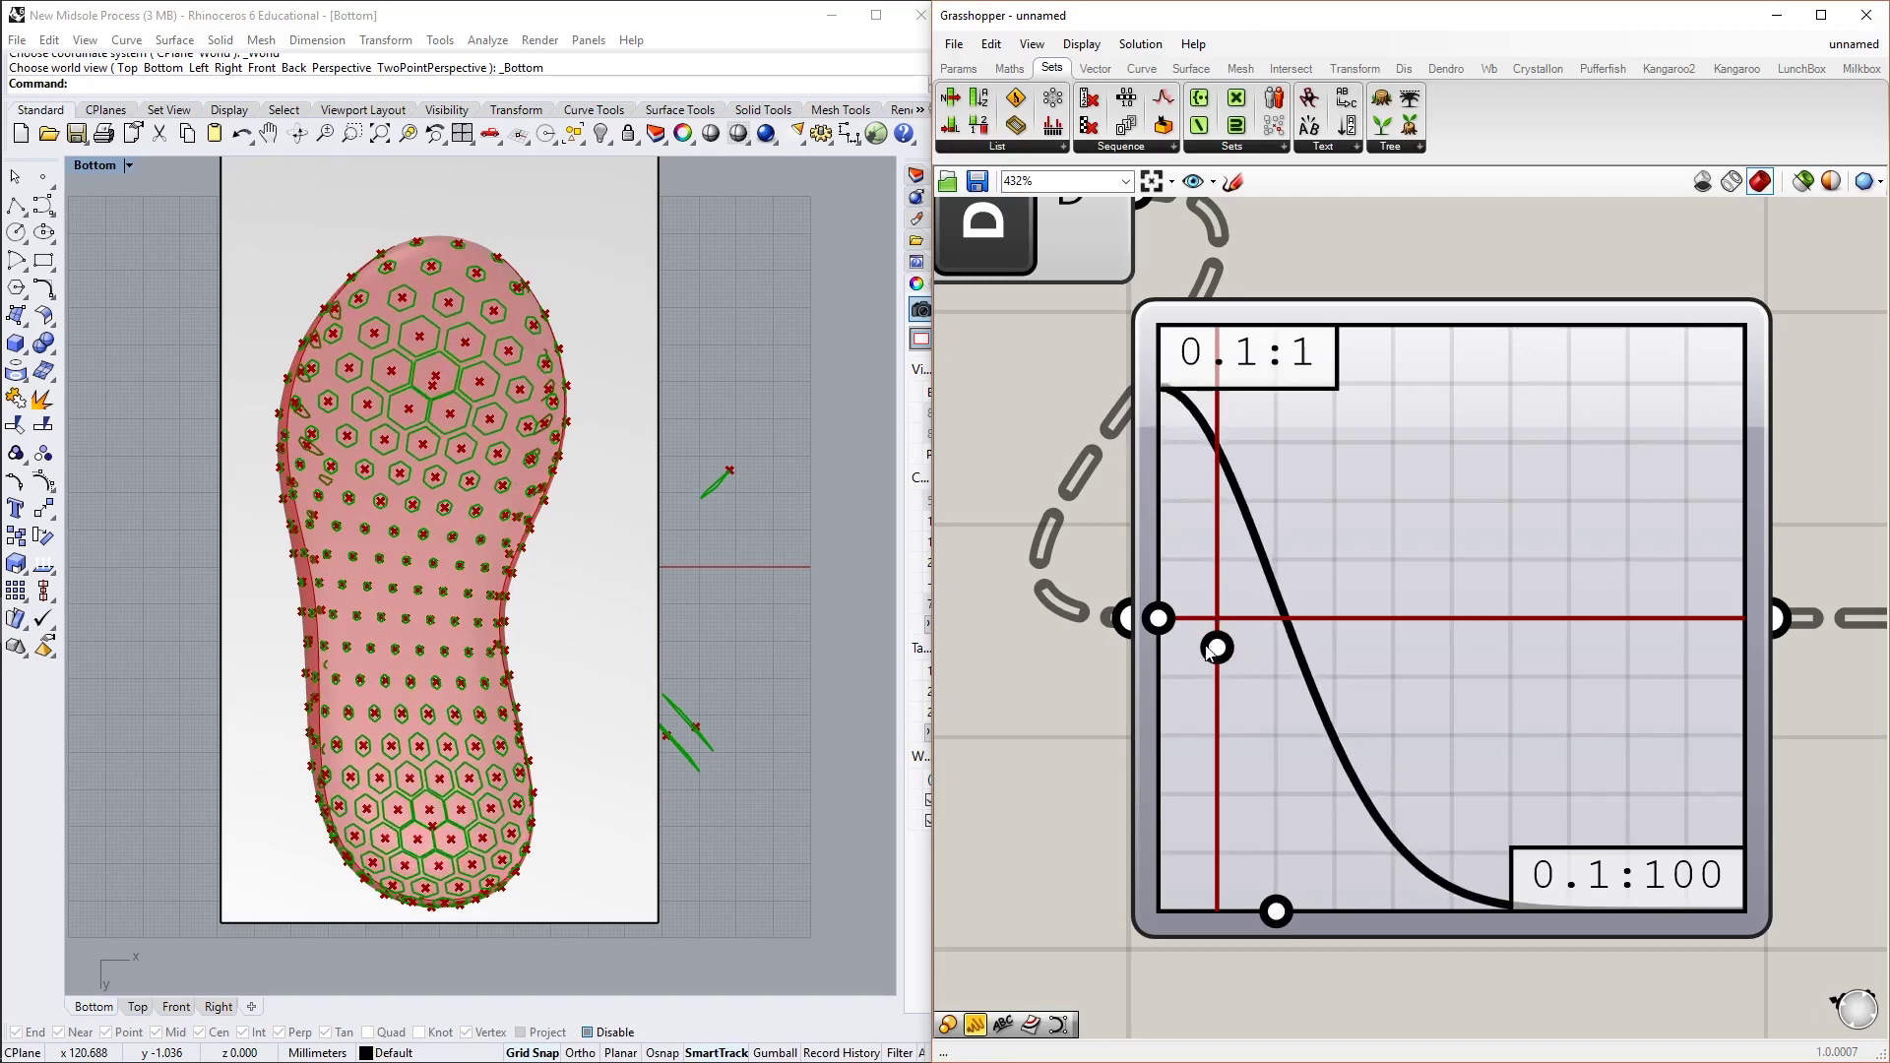
{"action": "left_click_drag", "start_coordinate": [1276, 911], "coordinate": [1325, 911]}
{"action": "left_click_drag", "start_coordinate": [1220, 650], "coordinate": [1218, 580]}
{"action": "left_click_drag", "start_coordinate": [1325, 911], "coordinate": [1353, 911]}
{"action": "mouse_move", "coordinate": [1218, 583]}
{"action": "left_mouse_down"}
{"action": "mouse_move", "coordinate": [1219, 539]}
{"action": "mouse_move", "coordinate": [1222, 583]}
{"action": "left_mouse_up"}
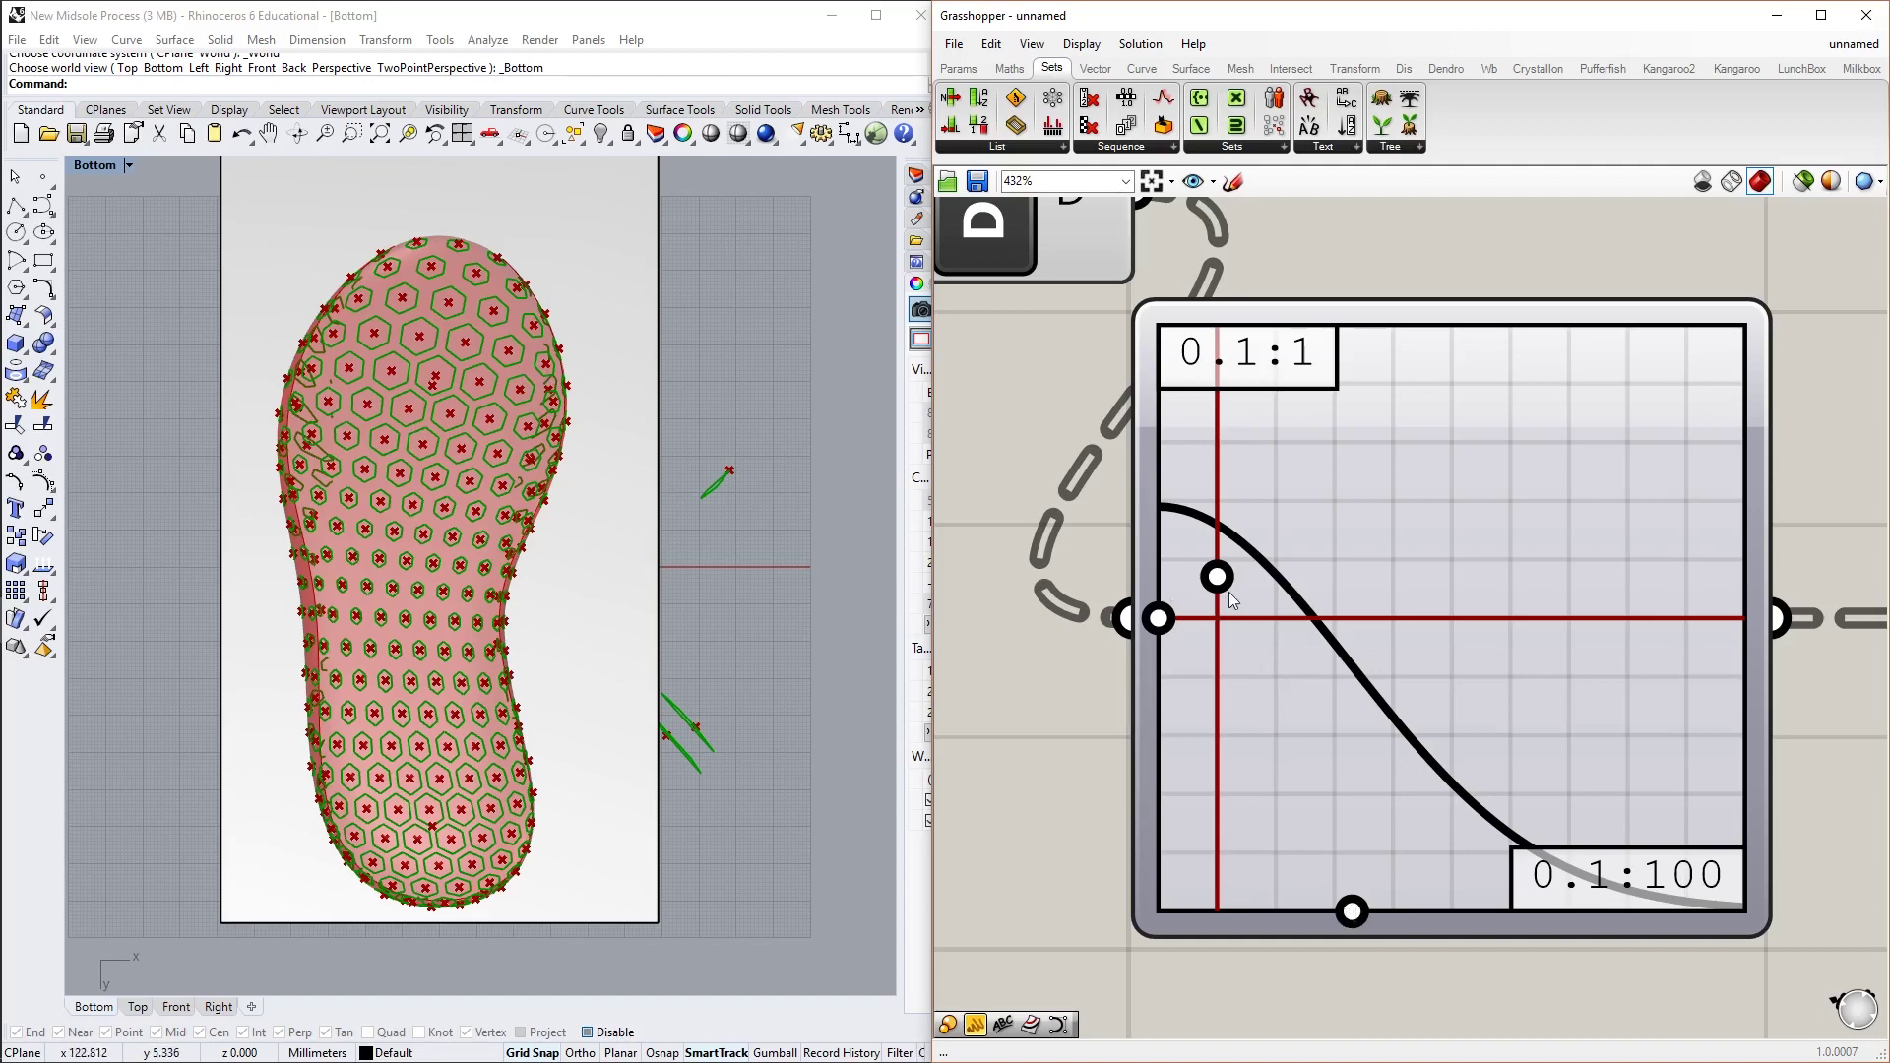
Reshape the Graph Mapper's bell curve so hexagons are large near the attractor points and shrink gradually toward the arch
{"action": "left_click_drag", "start_coordinate": [1218, 579], "coordinate": [1217, 670]}
{"action": "left_click_drag", "start_coordinate": [1353, 911], "coordinate": [1287, 911]}
{"action": "mouse_move", "coordinate": [1217, 669]}
{"action": "left_mouse_down"}
{"action": "mouse_move", "coordinate": [1218, 632]}
{"action": "mouse_move", "coordinate": [1218, 652]}
{"action": "left_mouse_up"}
{"action": "left_click_drag", "start_coordinate": [1286, 911], "coordinate": [1336, 912]}
{"action": "left_click_drag", "start_coordinate": [1221, 654], "coordinate": [1200, 563]}
Look through the available LunchBox panel components, deselect Scale and inspect the hexagon pattern closely in the Bottom view
{"action": "scroll", "coordinate": [1181, 561], "scroll_direction": "down", "scroll_amount": 8}
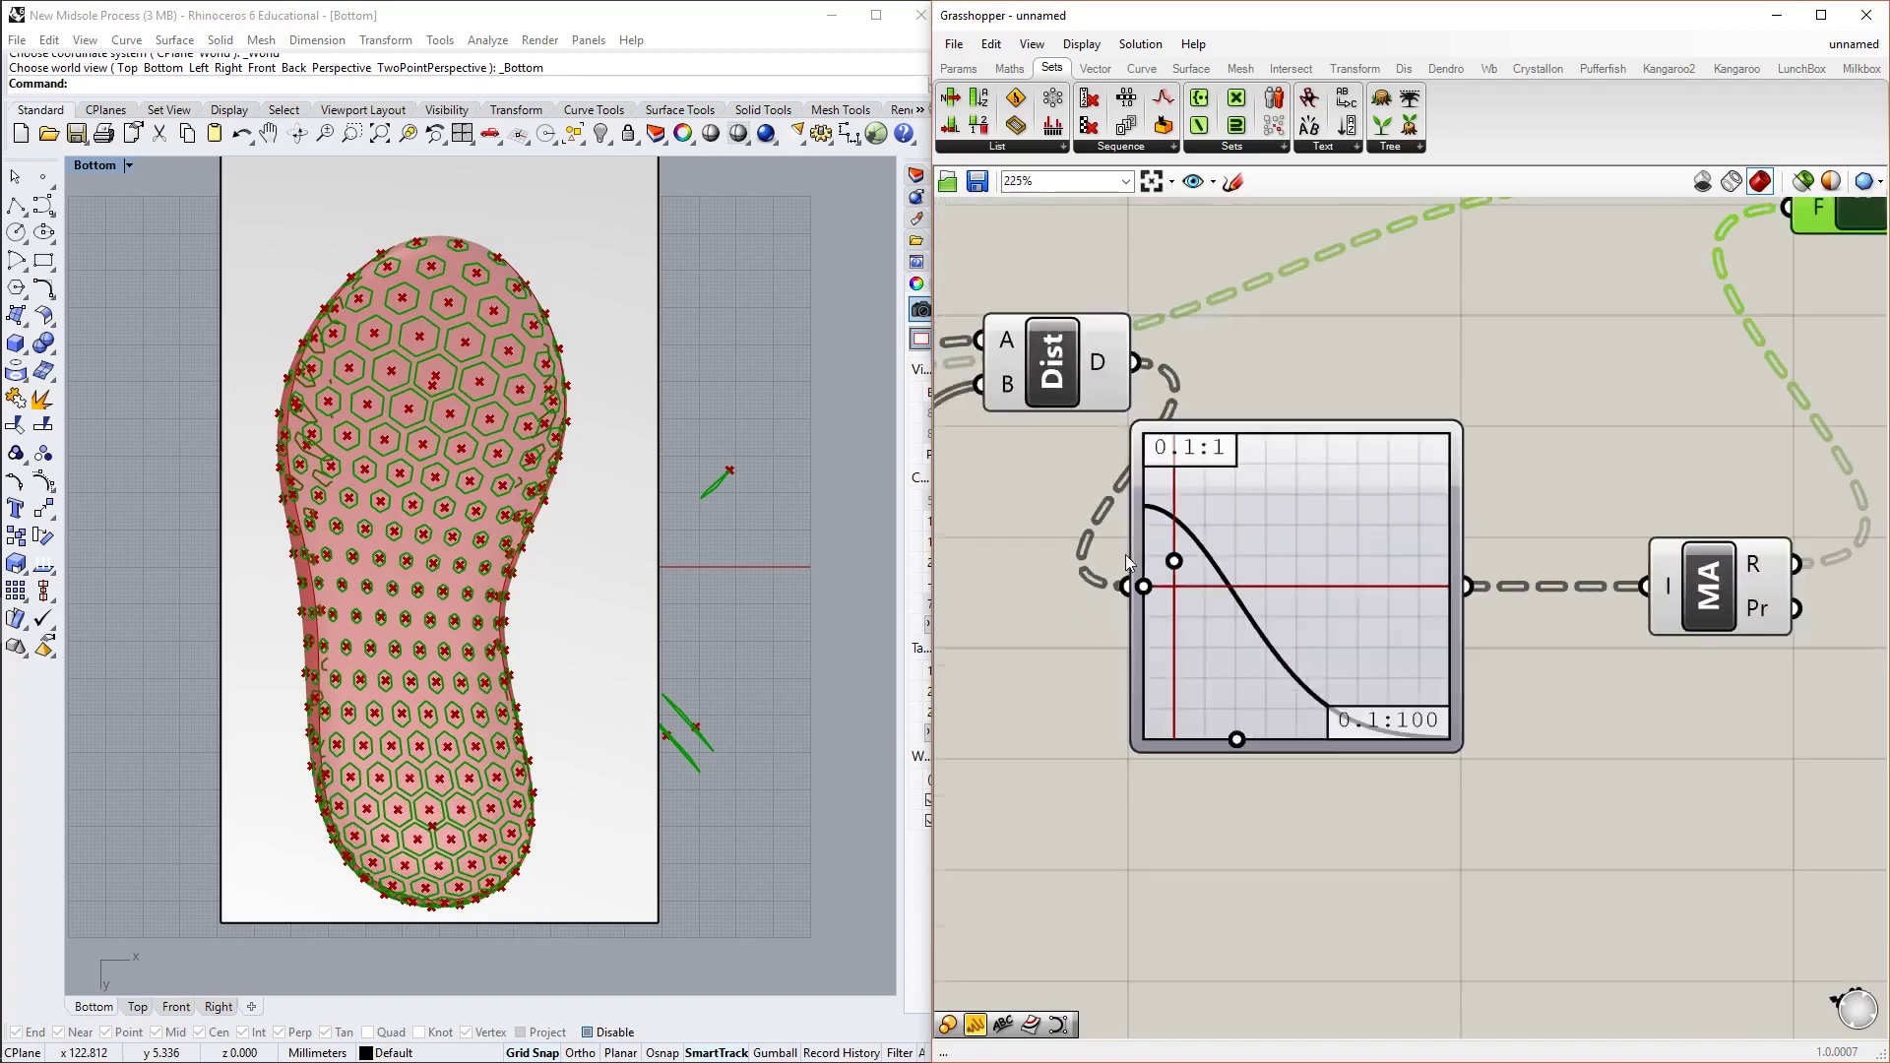
{"action": "right_click_drag", "start_coordinate": [1152, 577], "coordinate": [1216, 604]}
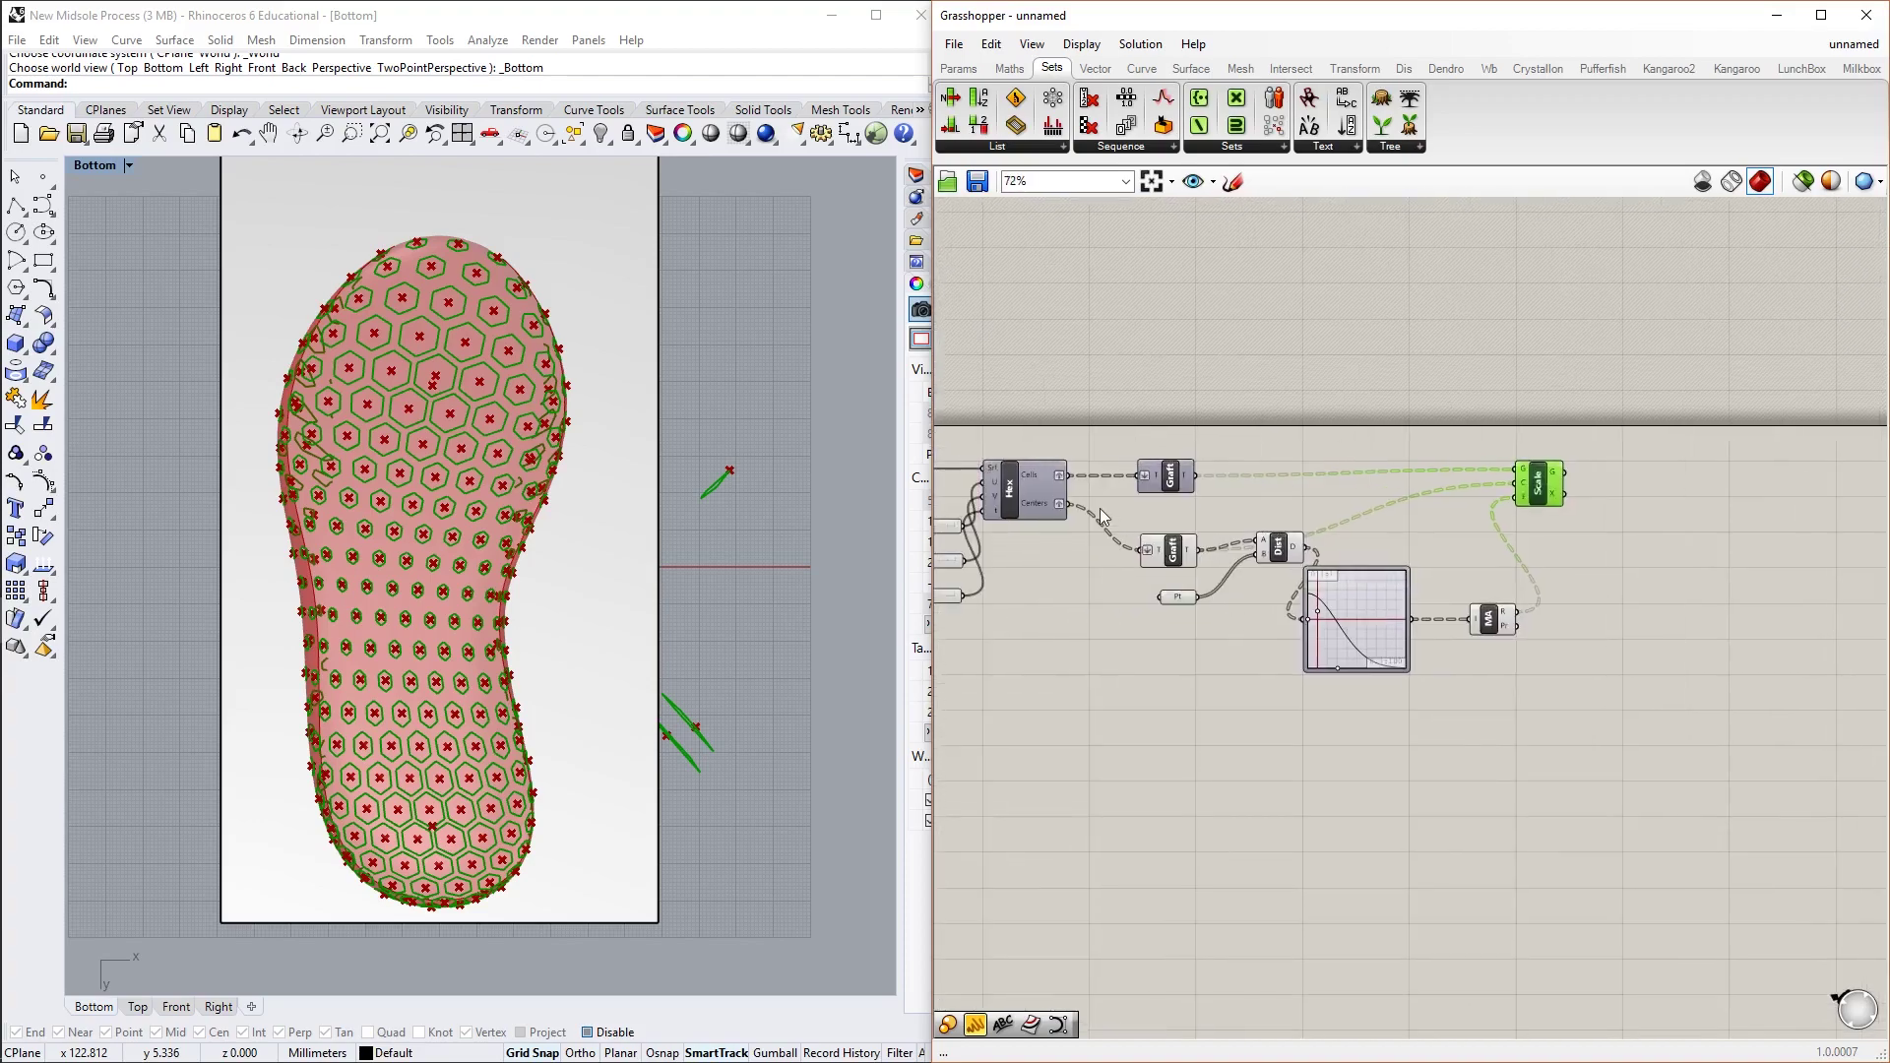
{"action": "scroll", "coordinate": [1102, 513], "scroll_direction": "up", "scroll_amount": 3}
{"action": "scroll", "coordinate": [1312, 519], "scroll_direction": "down", "scroll_amount": 2}
{"action": "right_click_drag", "start_coordinate": [1312, 519], "coordinate": [1340, 554]}
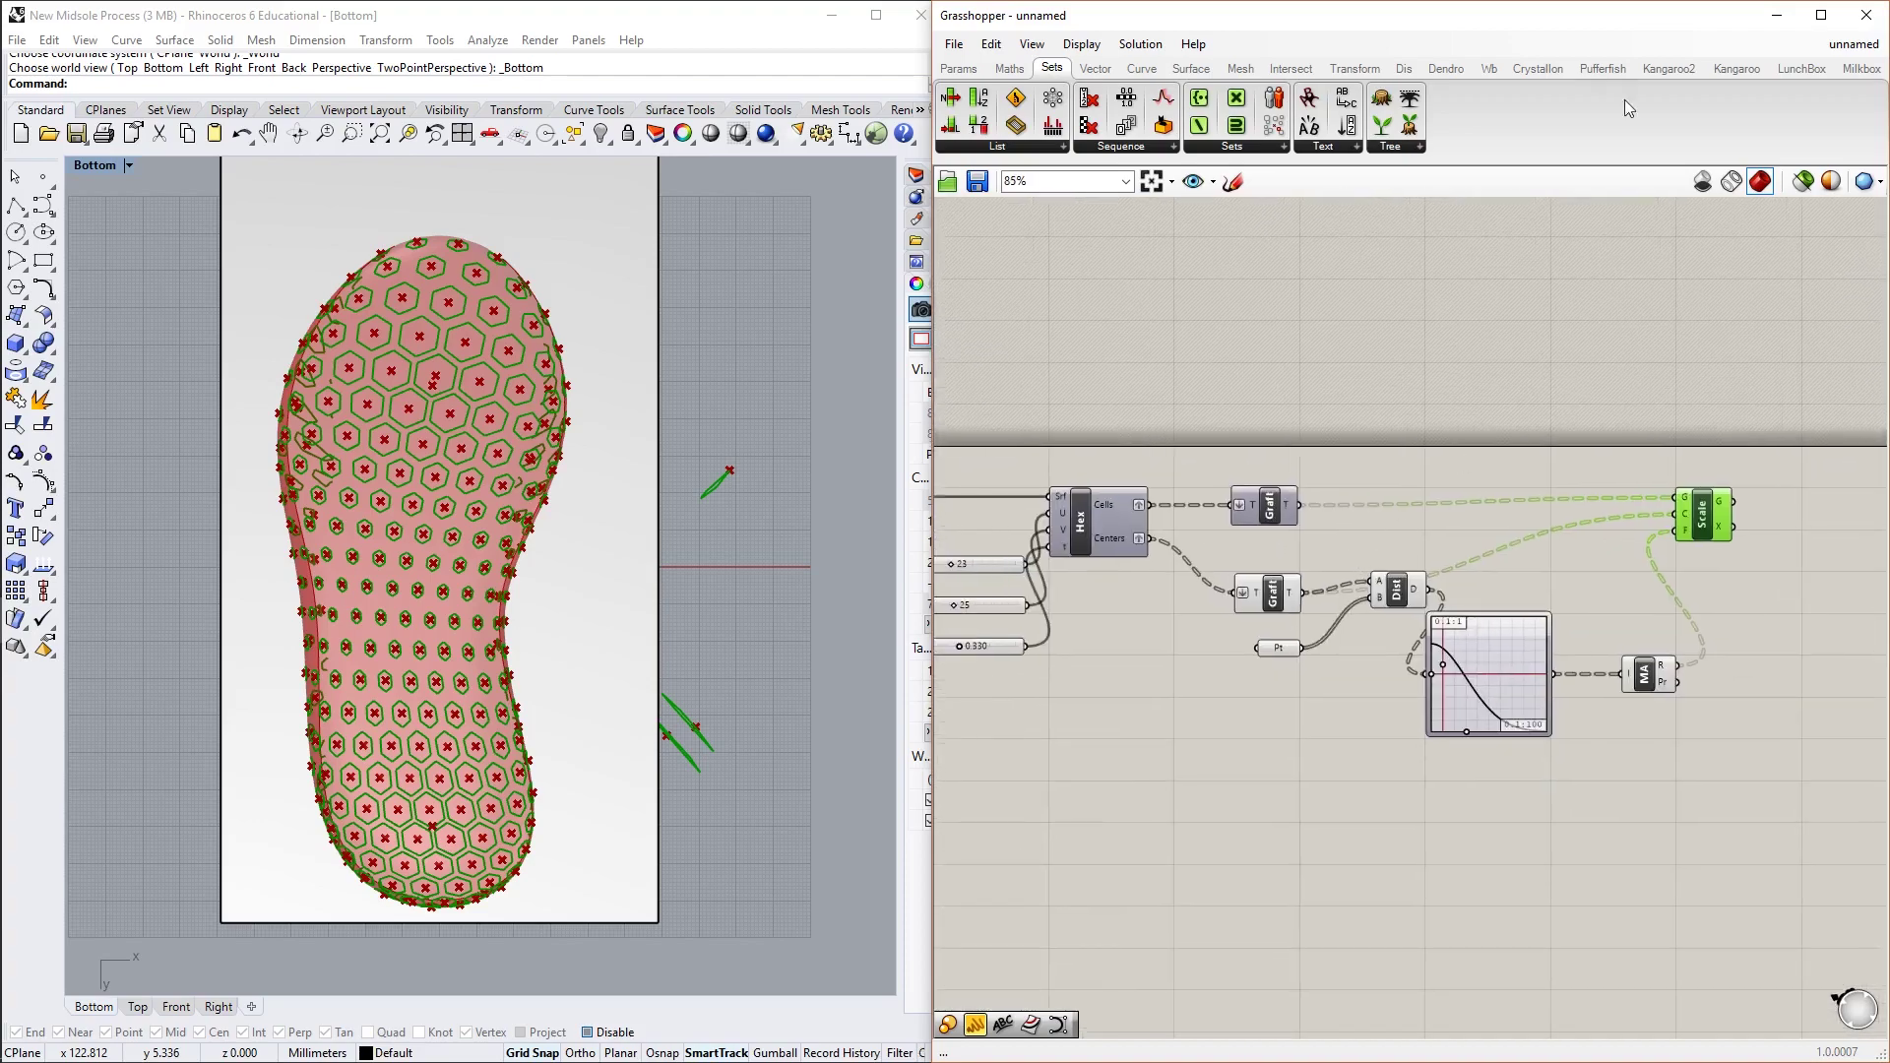
{"action": "left_click", "coordinate": [1799, 68]}
{"action": "left_click", "coordinate": [1504, 148]}
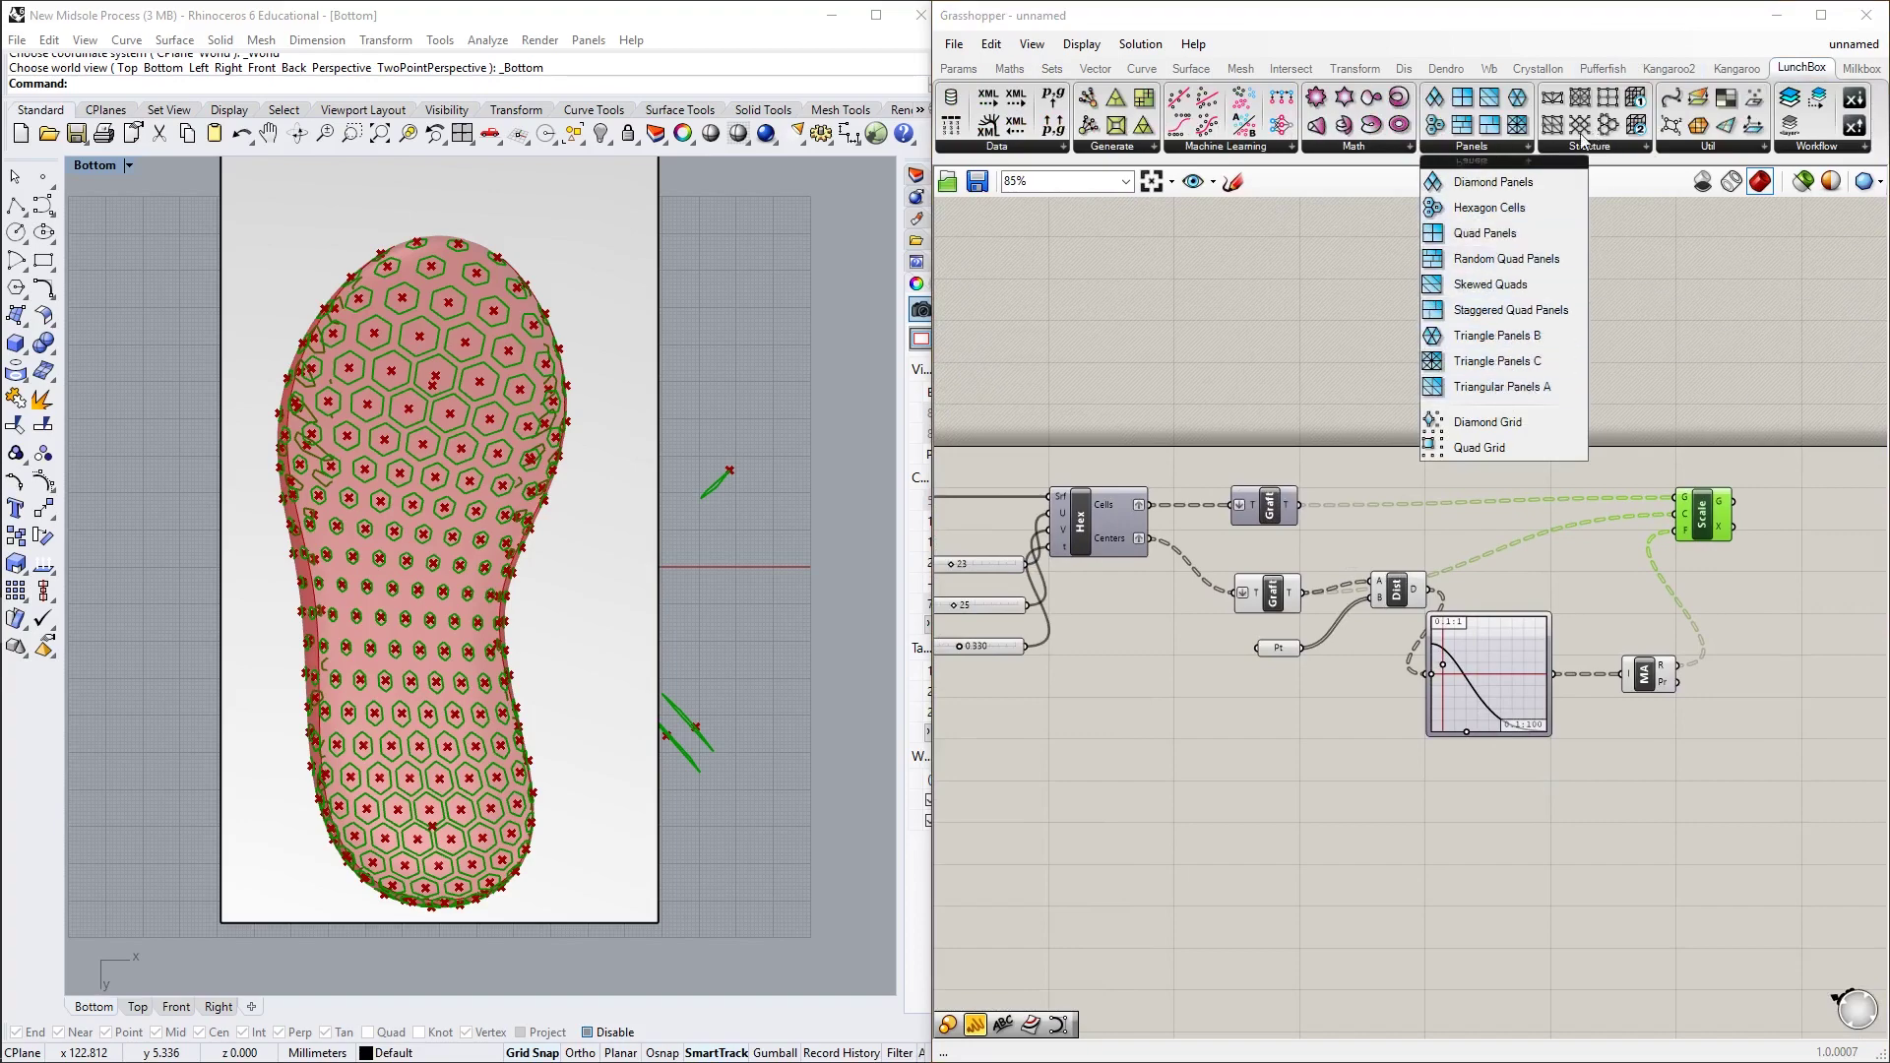
{"action": "left_click", "coordinate": [1317, 376]}
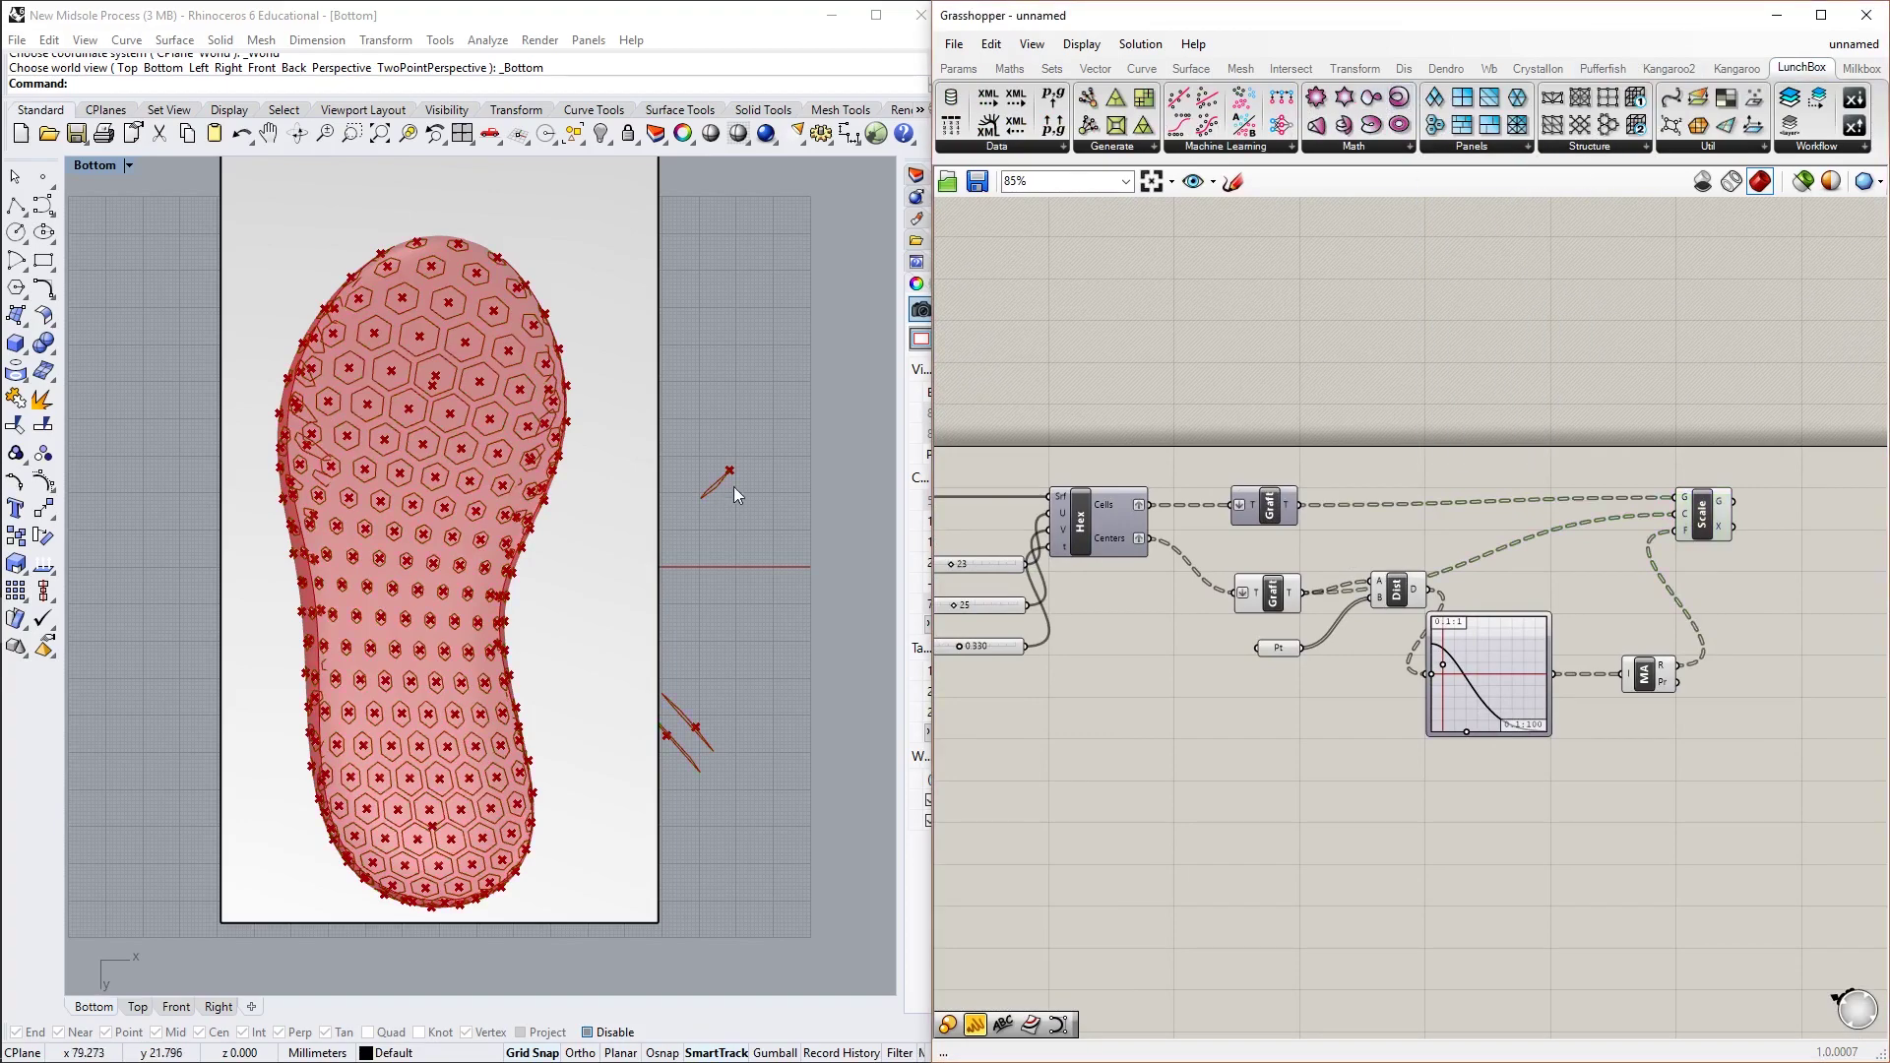
{"action": "scroll", "coordinate": [480, 463], "scroll_direction": "up", "scroll_amount": 3}
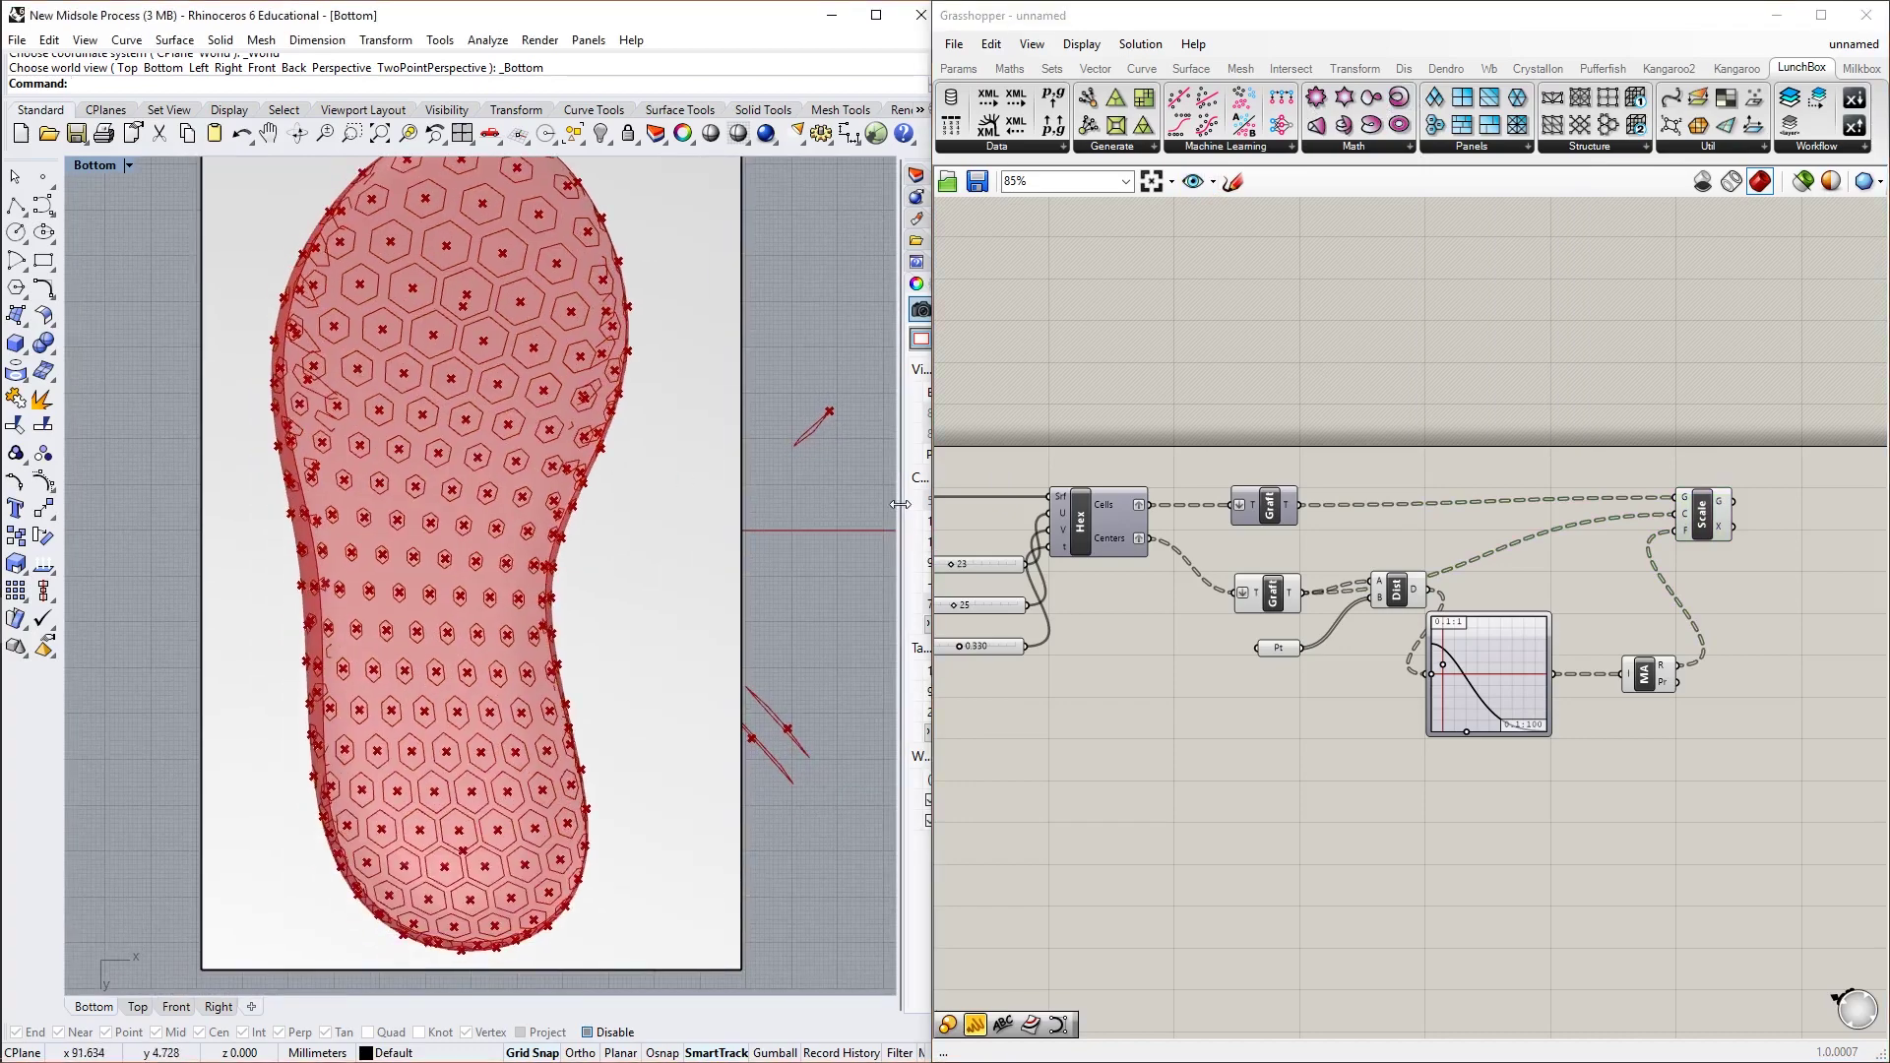
Highlight the Scale component's hexagons on the midsole and review the components feeding it
{"action": "scroll", "coordinate": [1136, 569], "scroll_direction": "down", "scroll_amount": 1}
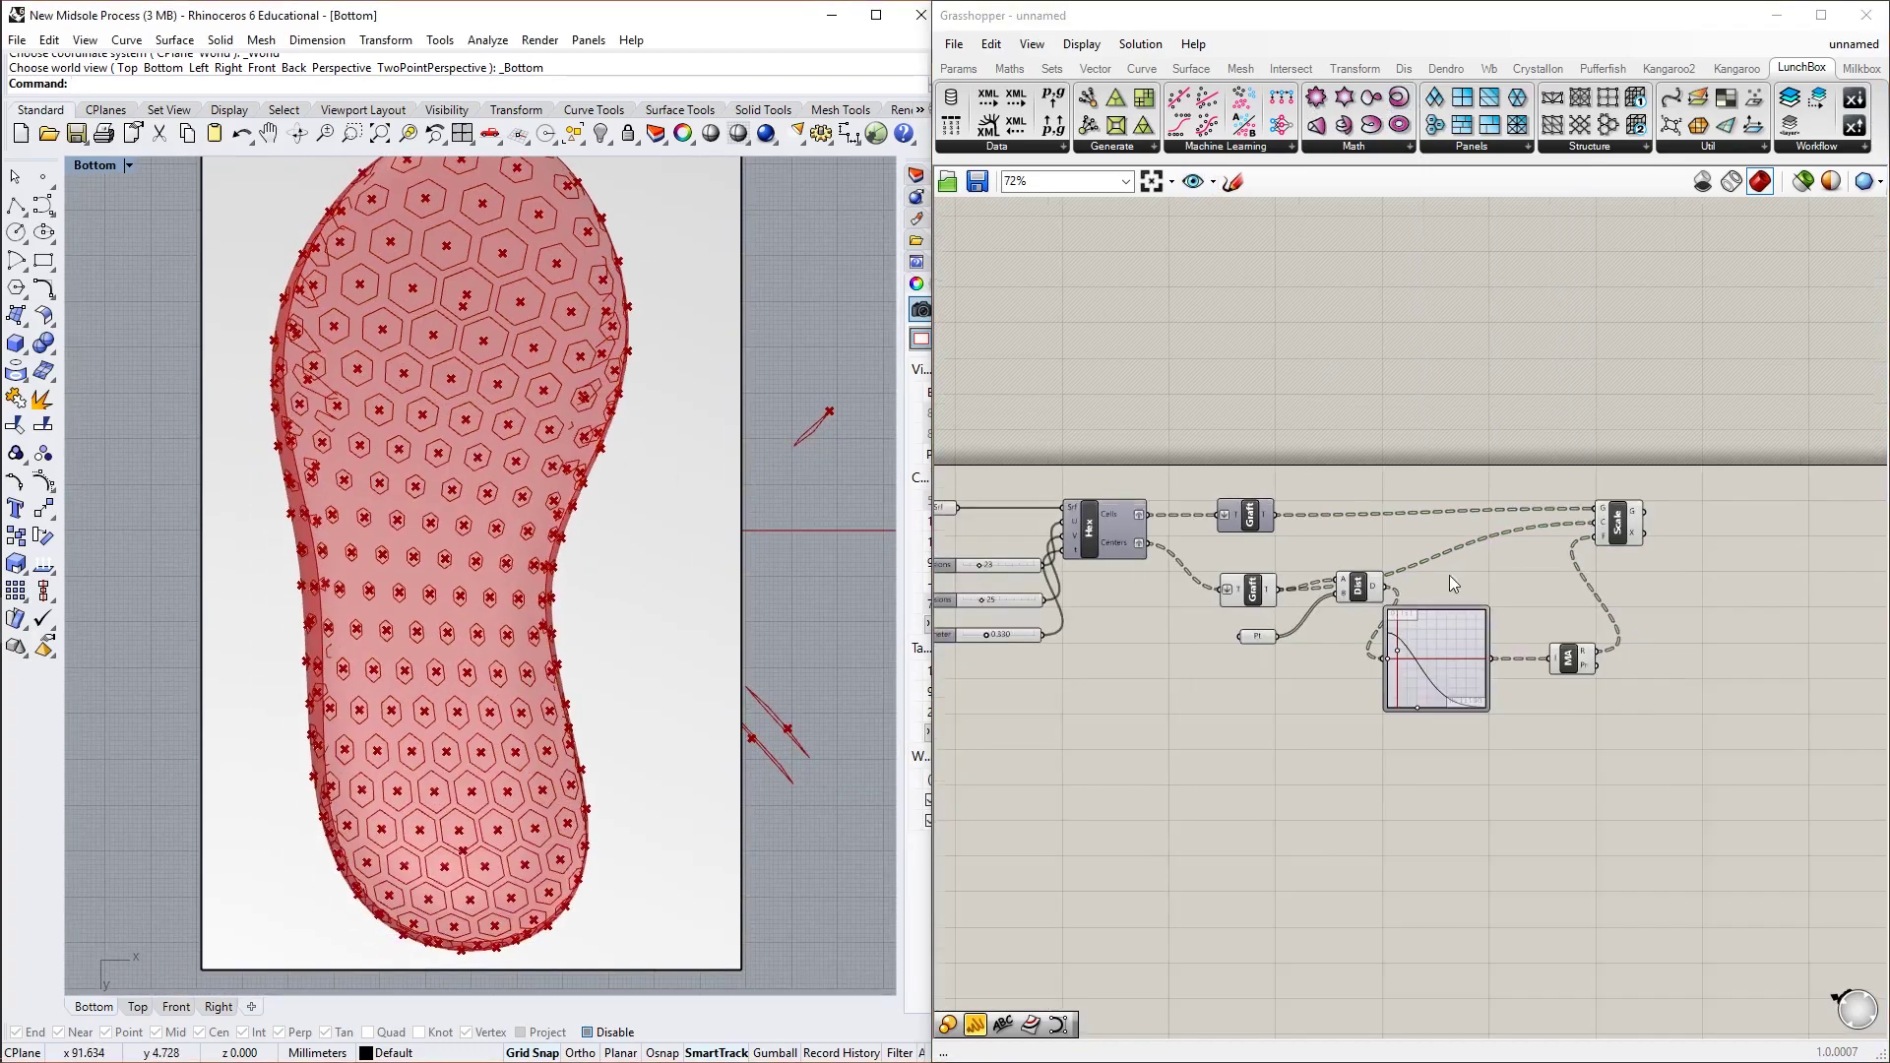
{"action": "right_click_drag", "start_coordinate": [1471, 574], "coordinate": [1387, 531]}
{"action": "scroll", "coordinate": [1407, 524], "scroll_direction": "up", "scroll_amount": 2}
{"action": "left_click", "coordinate": [1567, 460]}
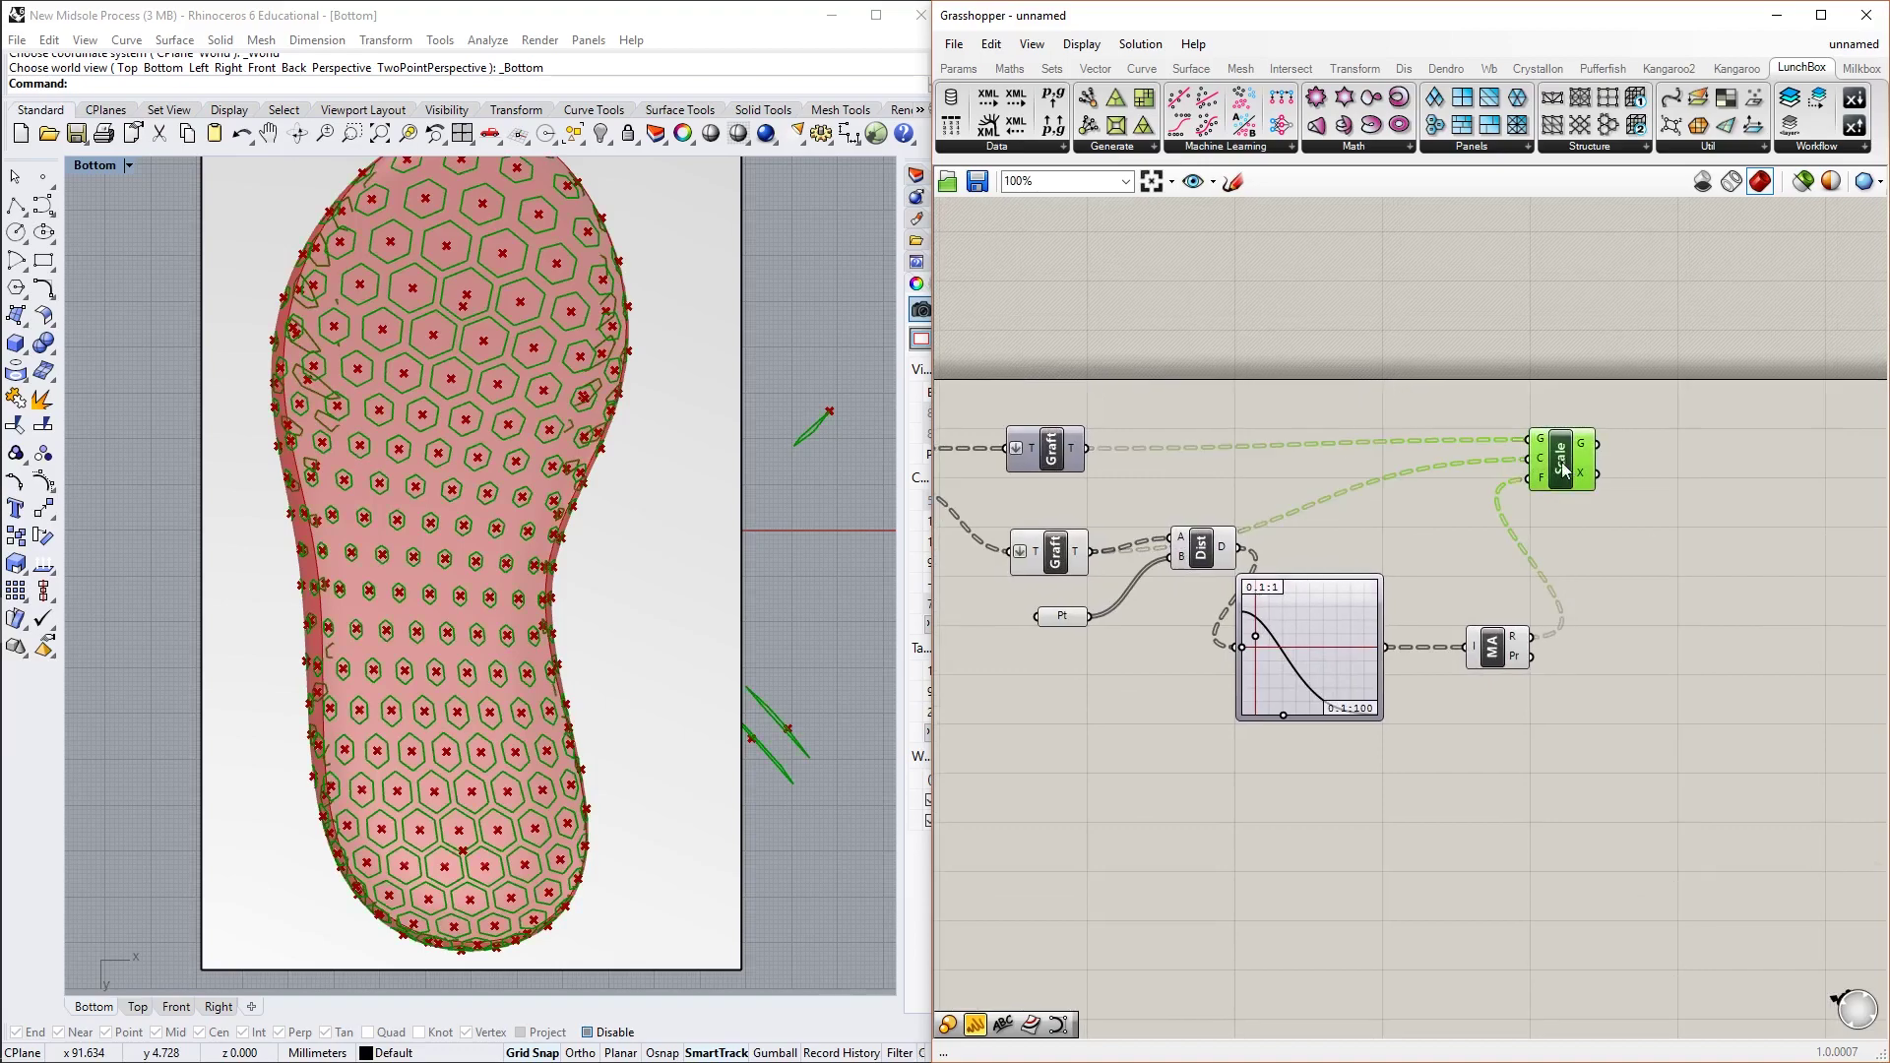
{"action": "scroll", "coordinate": [1350, 599], "scroll_direction": "down", "scroll_amount": 1}
{"action": "right_click_drag", "start_coordinate": [1175, 662], "coordinate": [1295, 652]}
{"action": "left_click", "coordinate": [1295, 651]}
{"action": "scroll", "coordinate": [1296, 652], "scroll_direction": "up", "scroll_amount": 3}
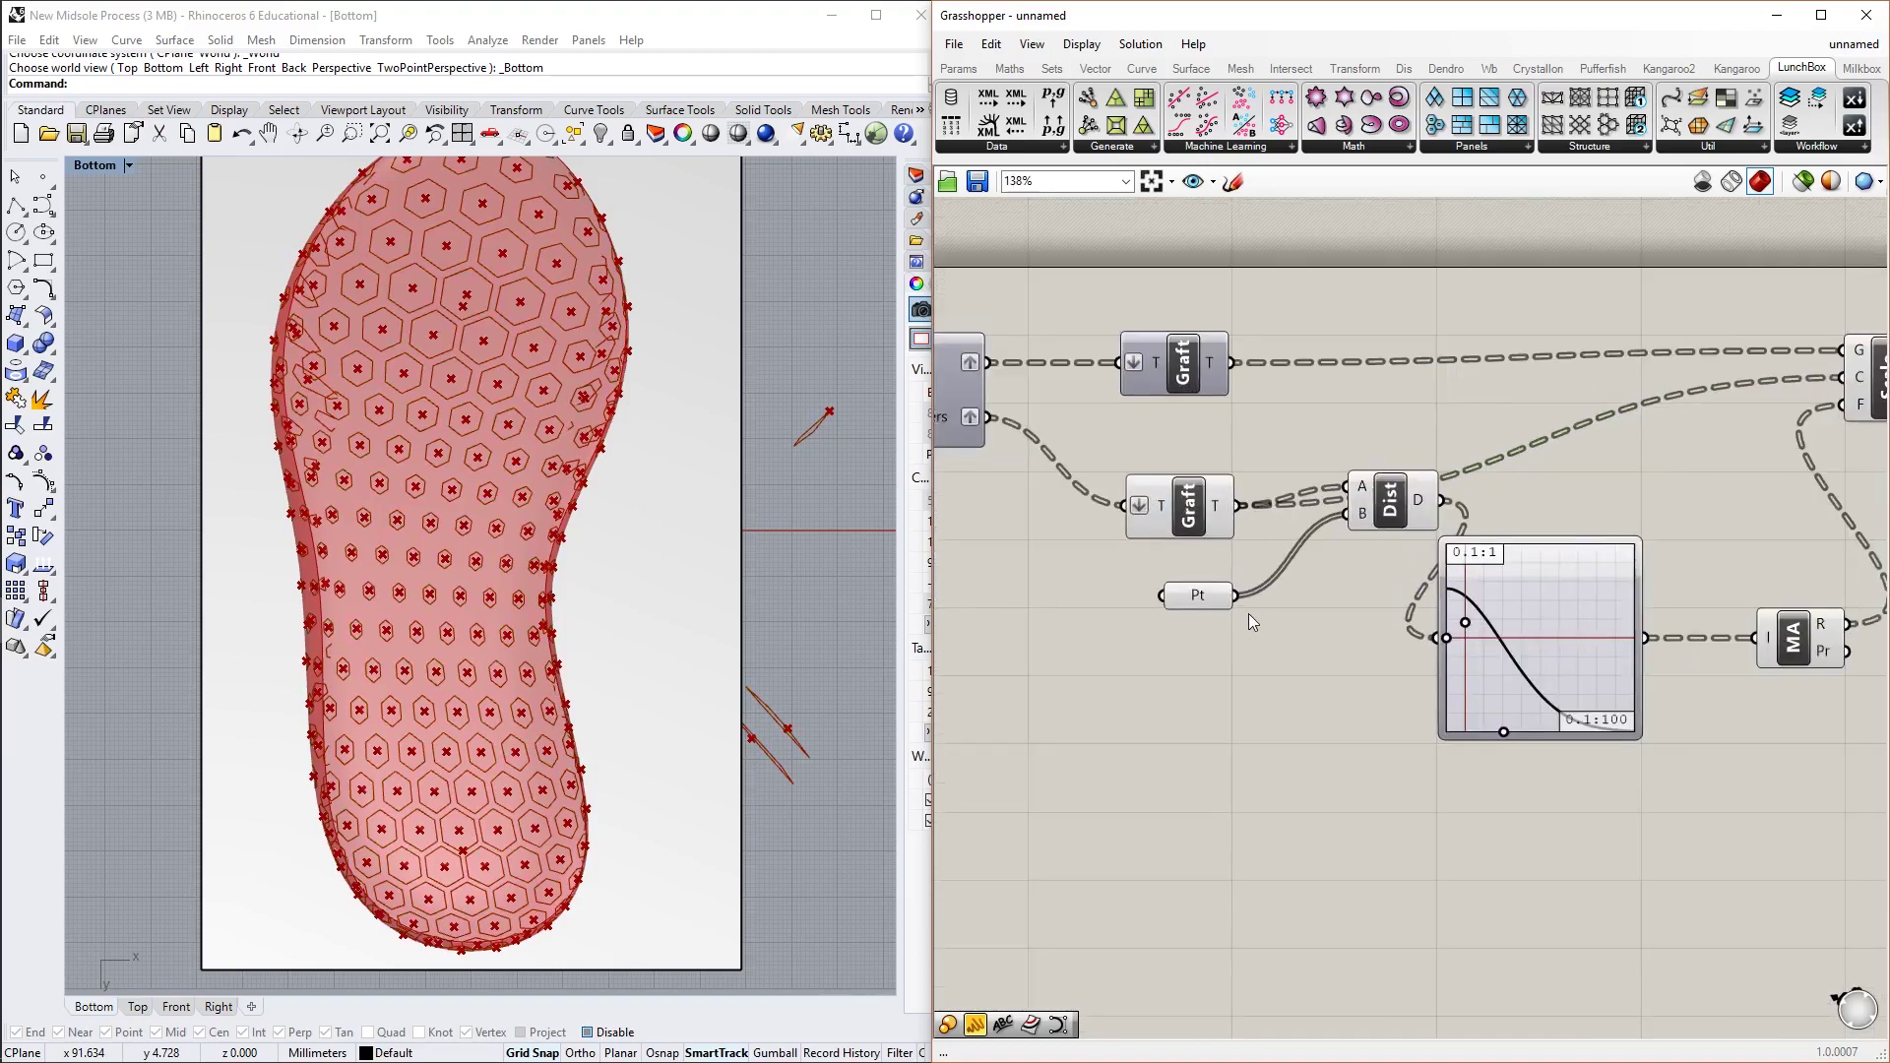
Select the Pt component and shift the forefoot and heel attractor points slightly along the midsole's length toward the arch
{"action": "left_click", "coordinate": [1214, 655]}
{"action": "scroll", "coordinate": [497, 473], "scroll_direction": "up", "scroll_amount": 2}
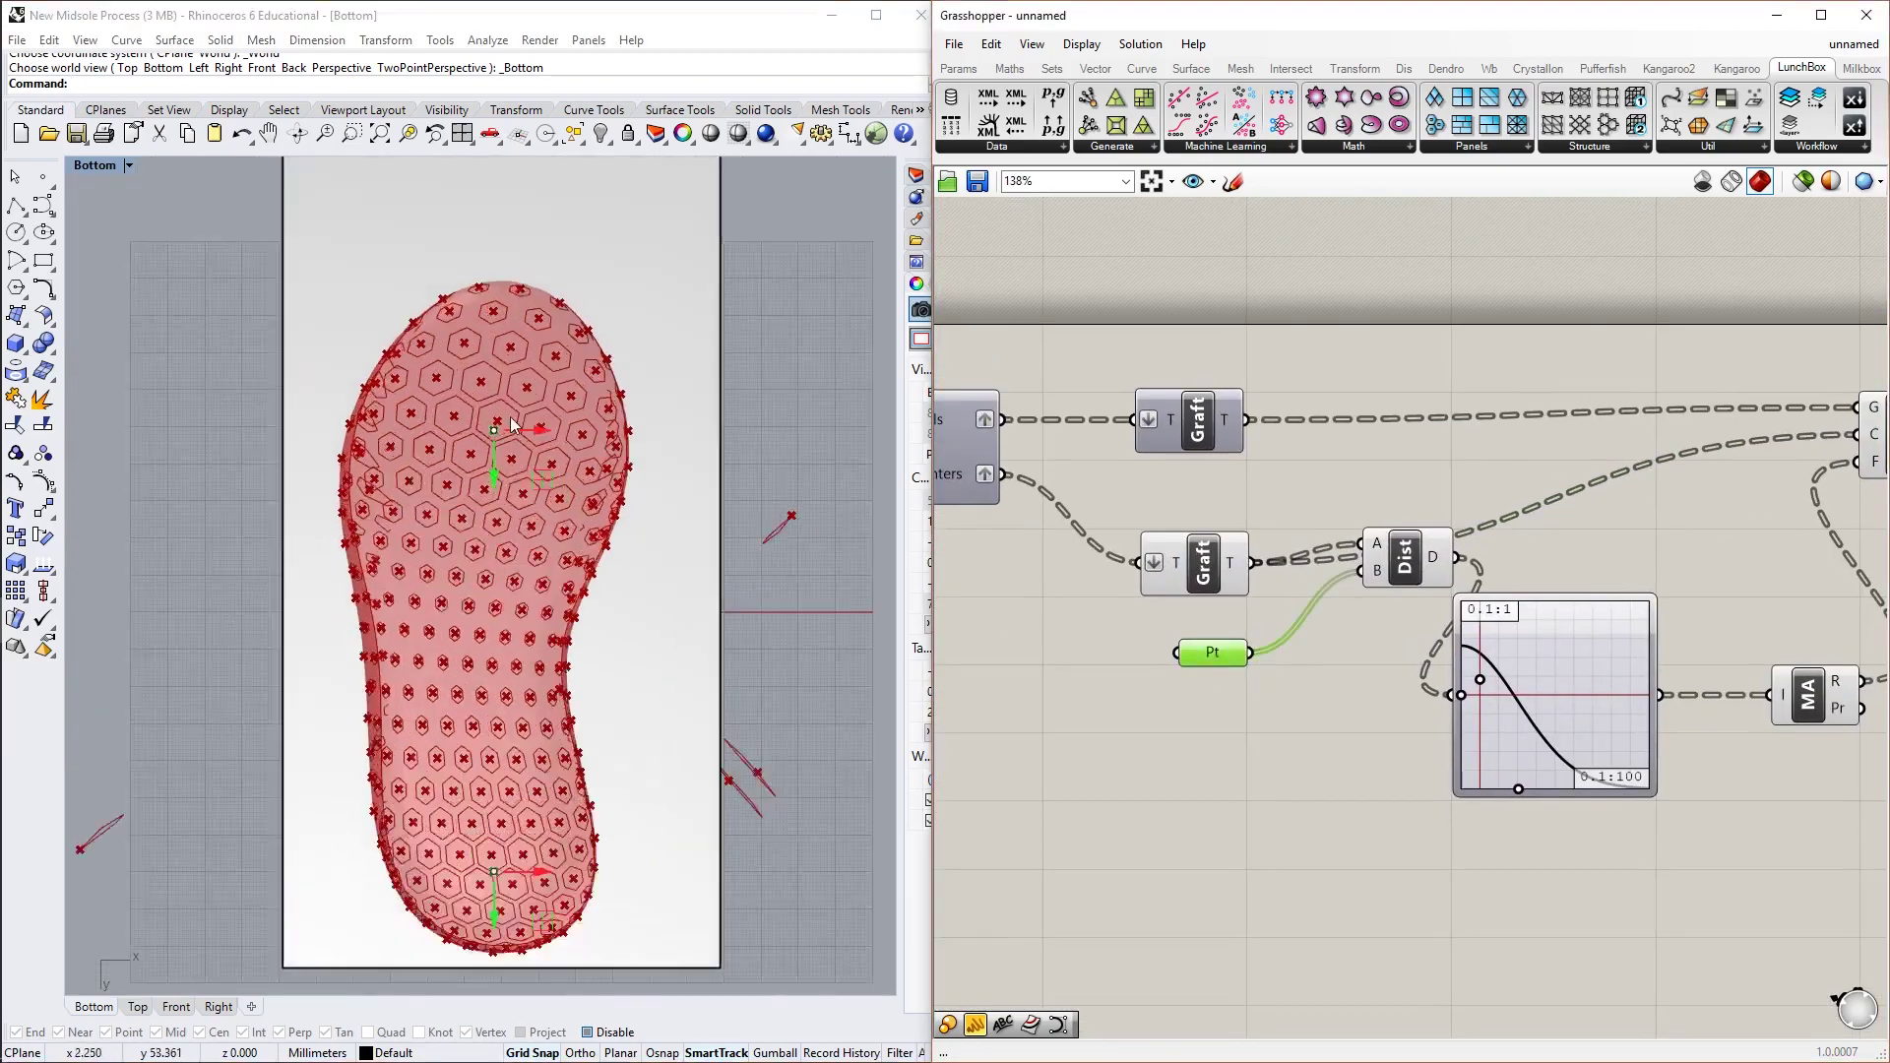
{"action": "left_click", "coordinate": [492, 478]}
{"action": "left_click_drag", "start_coordinate": [494, 508], "coordinate": [528, 484]}
{"action": "scroll", "coordinate": [495, 540], "scroll_direction": "down", "scroll_amount": 2}
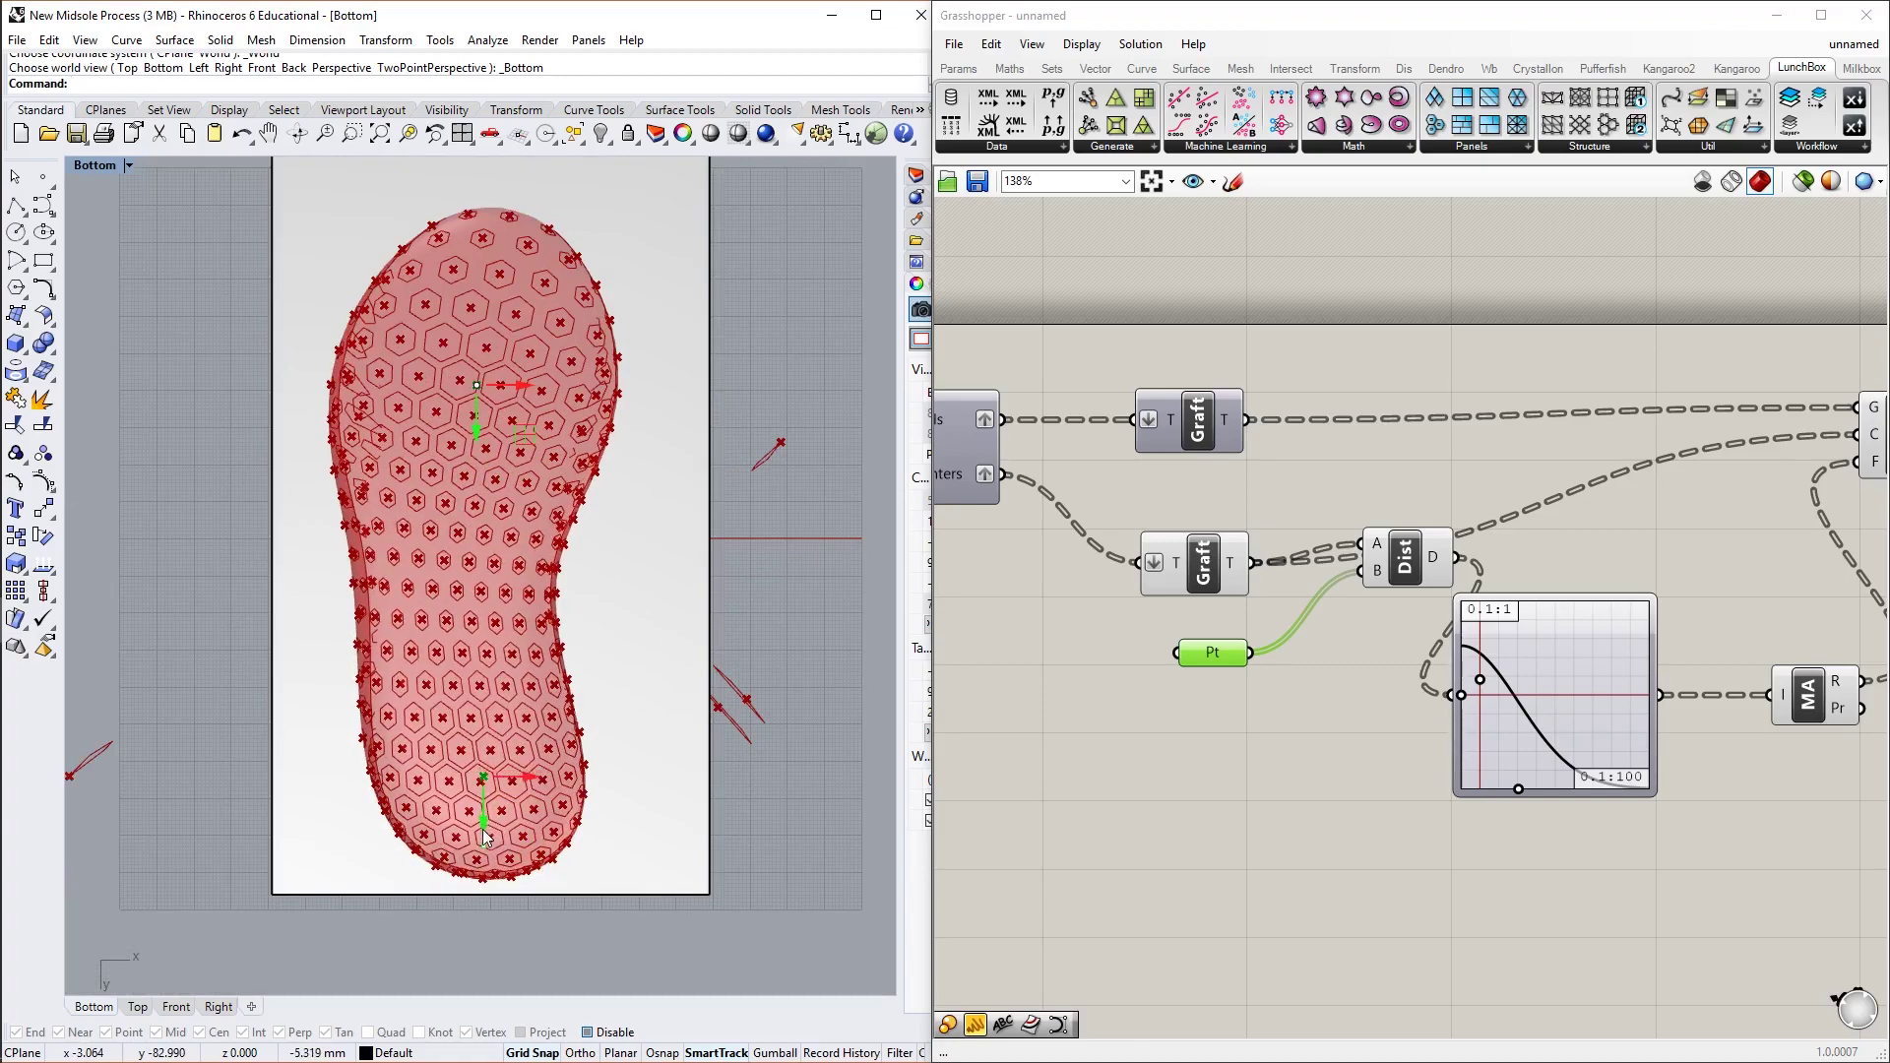
{"action": "scroll", "coordinate": [504, 620], "scroll_direction": "down", "scroll_amount": 2}
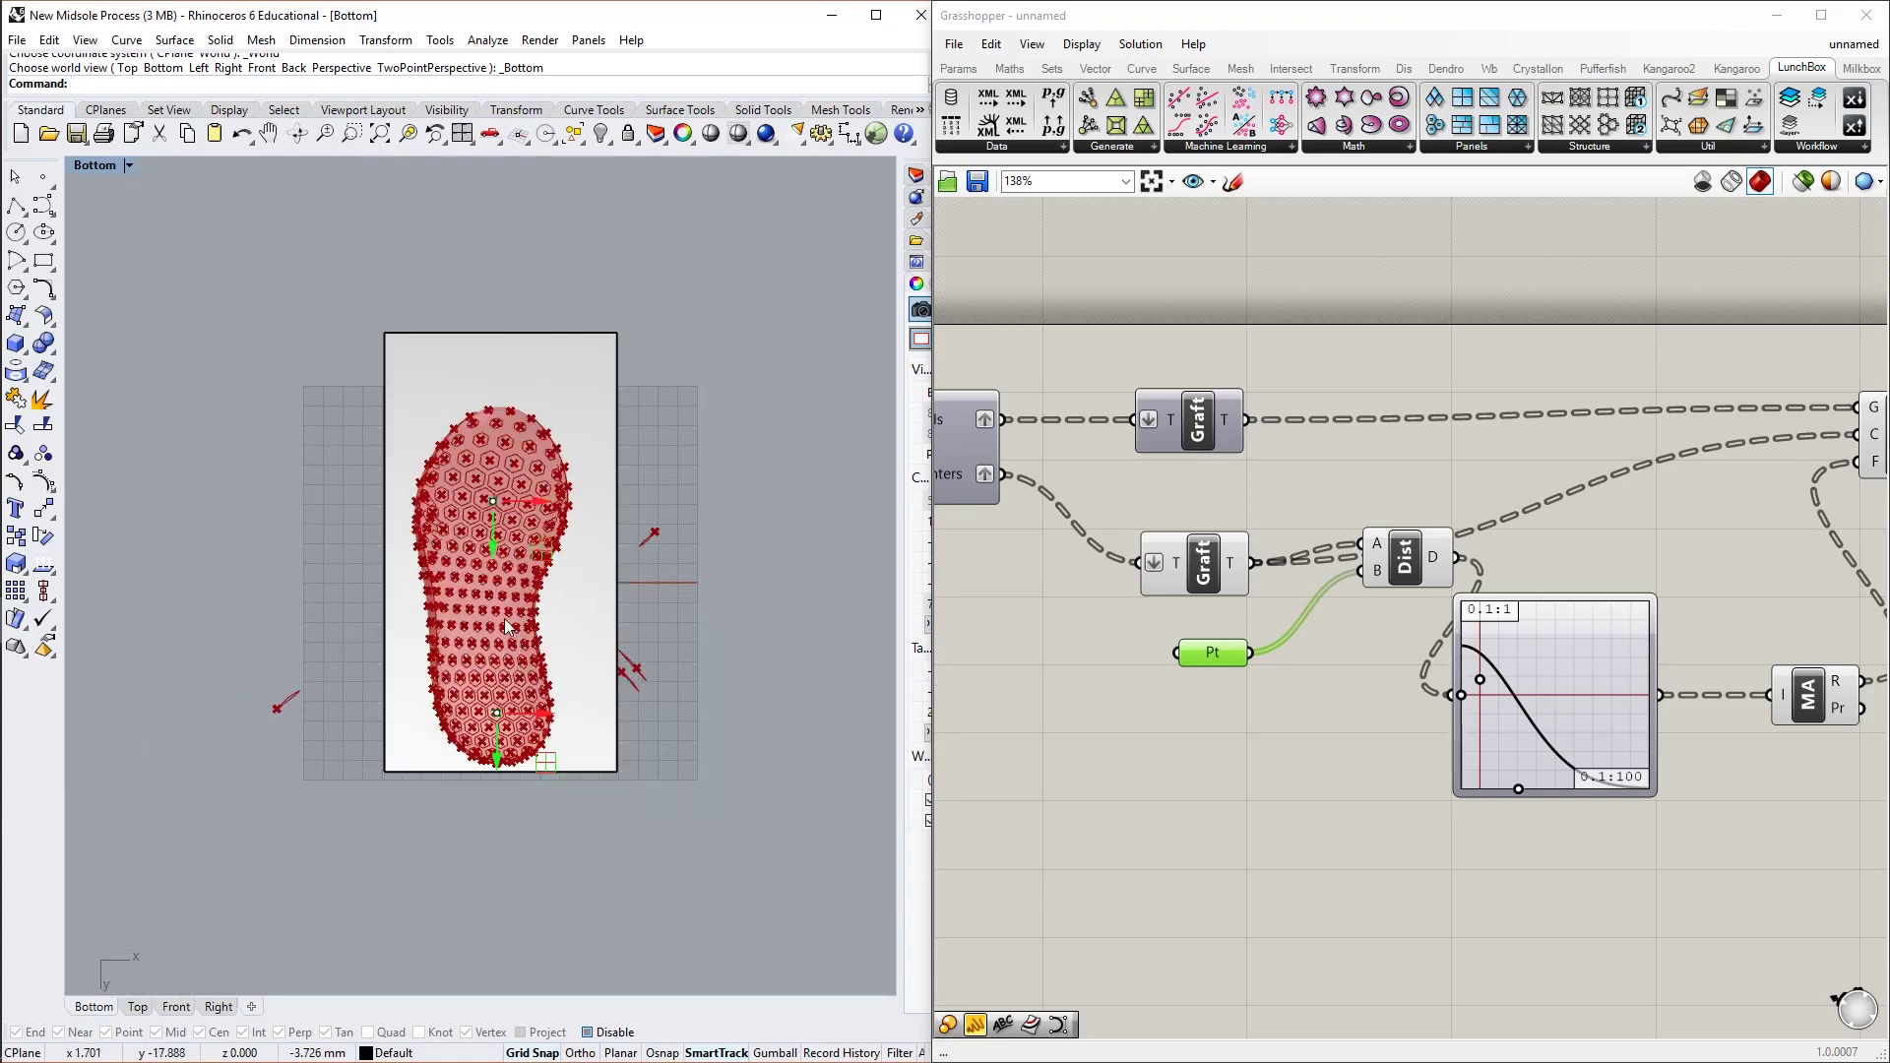
Turn off the preview of the Graft component carrying the hexagon centers so its point markers are hidden on the midsole
{"action": "scroll", "coordinate": [504, 618], "scroll_direction": "up", "scroll_amount": 3}
{"action": "left_click", "coordinate": [1208, 557]}
{"action": "middle_click", "coordinate": [1210, 557]}
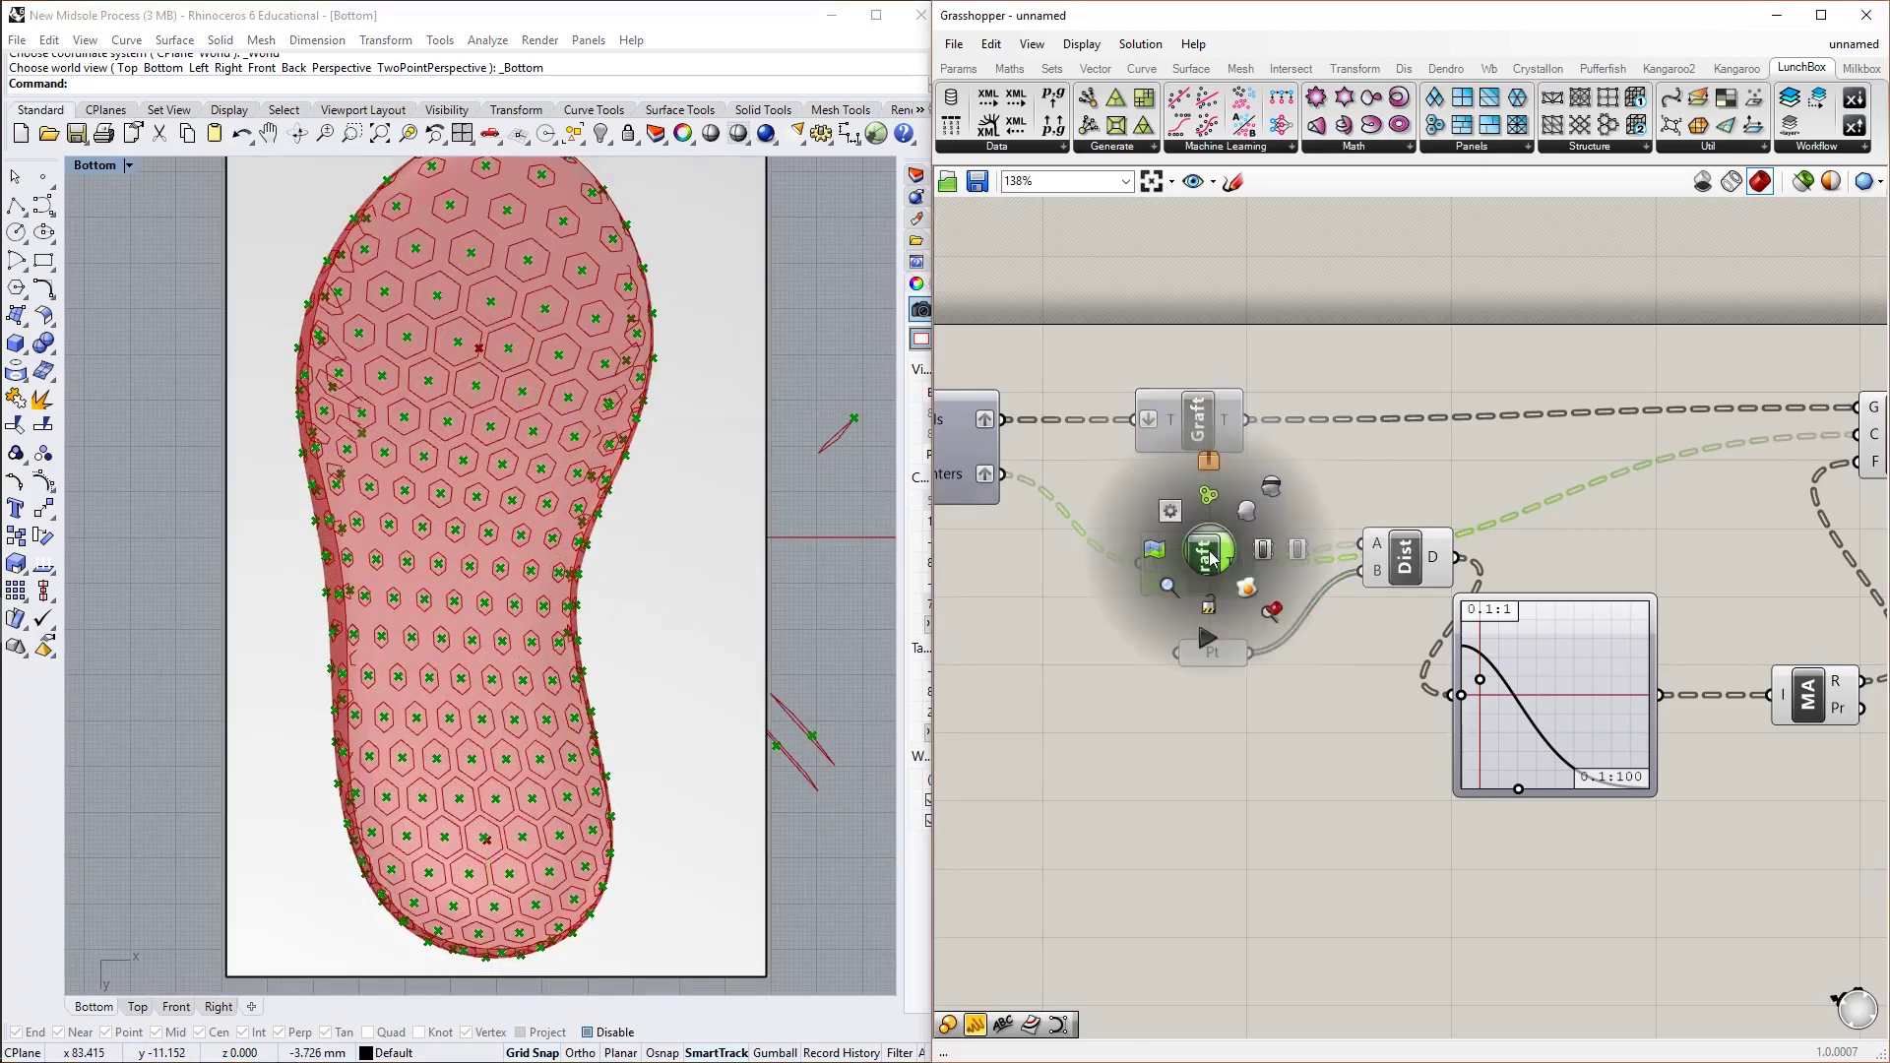
{"action": "left_click", "coordinate": [1271, 489]}
{"action": "scroll", "coordinate": [541, 504], "scroll_direction": "down", "scroll_amount": 2}
{"action": "right_click_drag", "start_coordinate": [541, 504], "coordinate": [533, 550]}
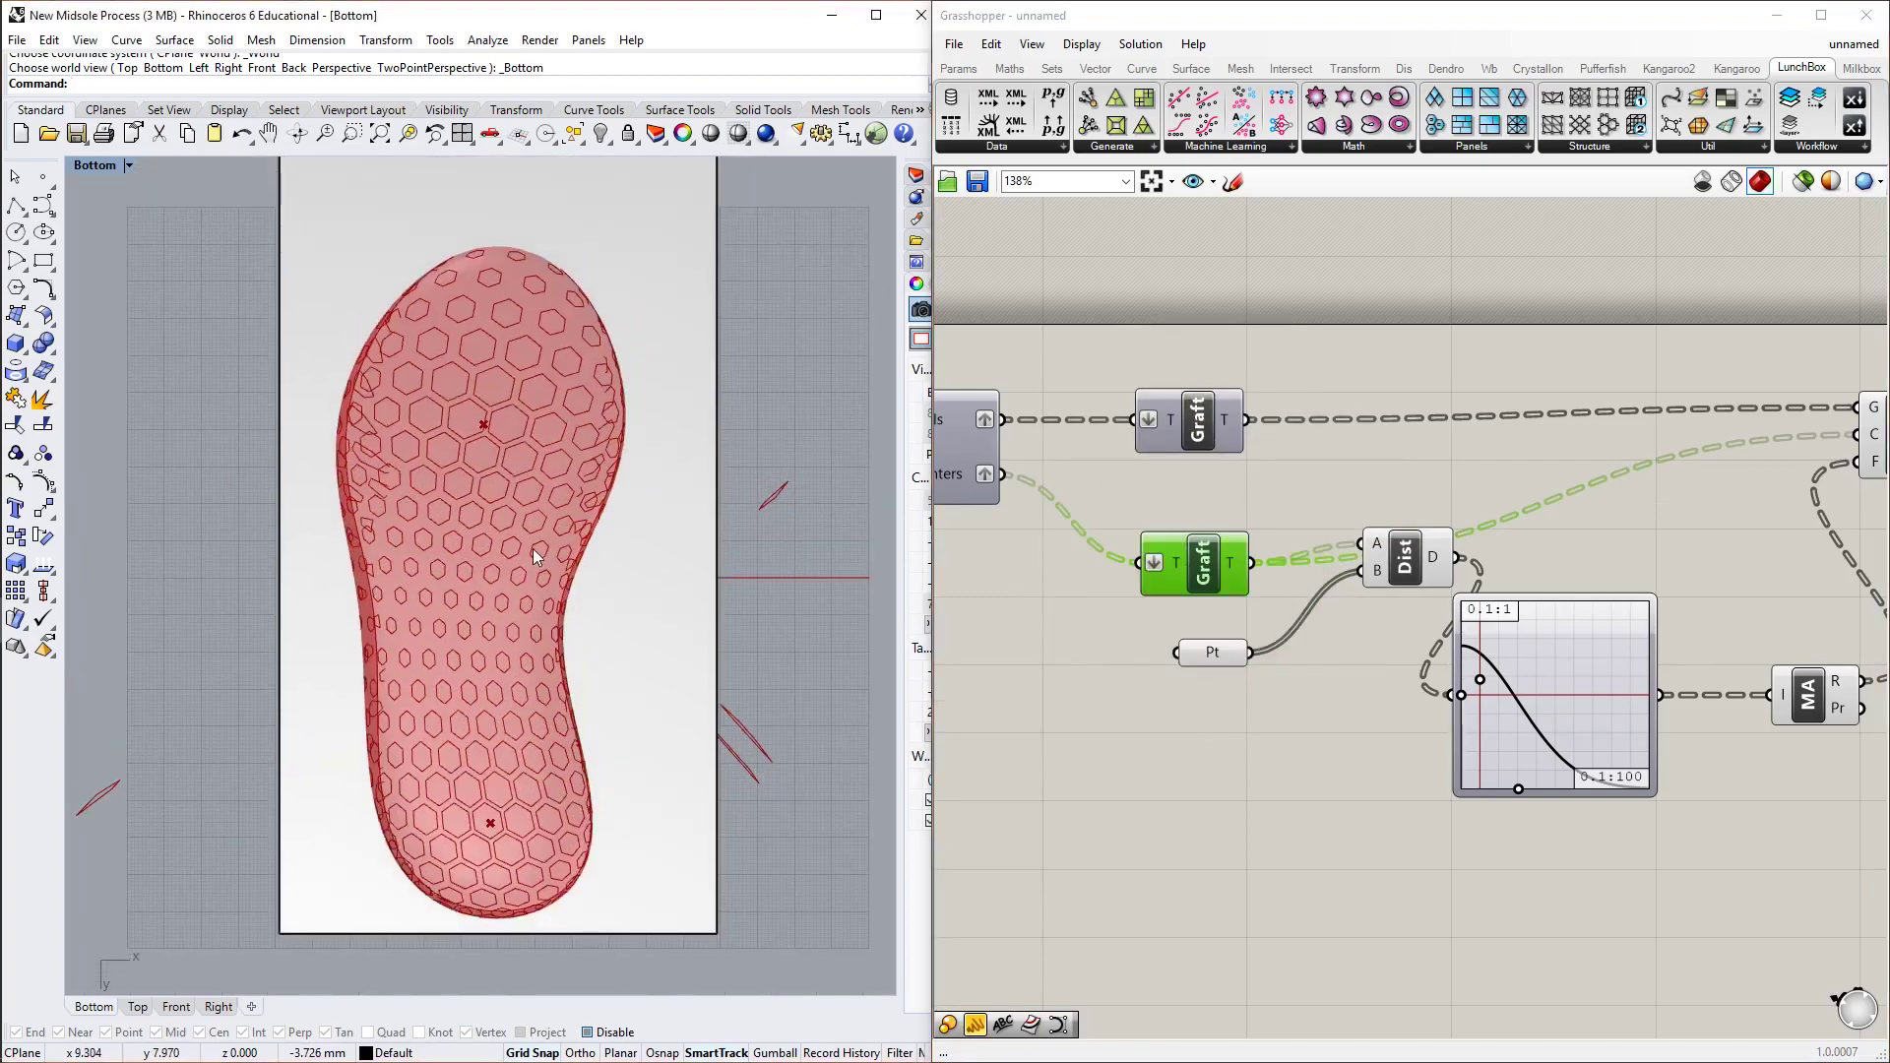
{"action": "scroll", "coordinate": [533, 548], "scroll_direction": "up", "scroll_amount": 2}
{"action": "scroll", "coordinate": [521, 522], "scroll_direction": "down", "scroll_amount": 2}
{"action": "left_click", "coordinate": [1325, 493]}
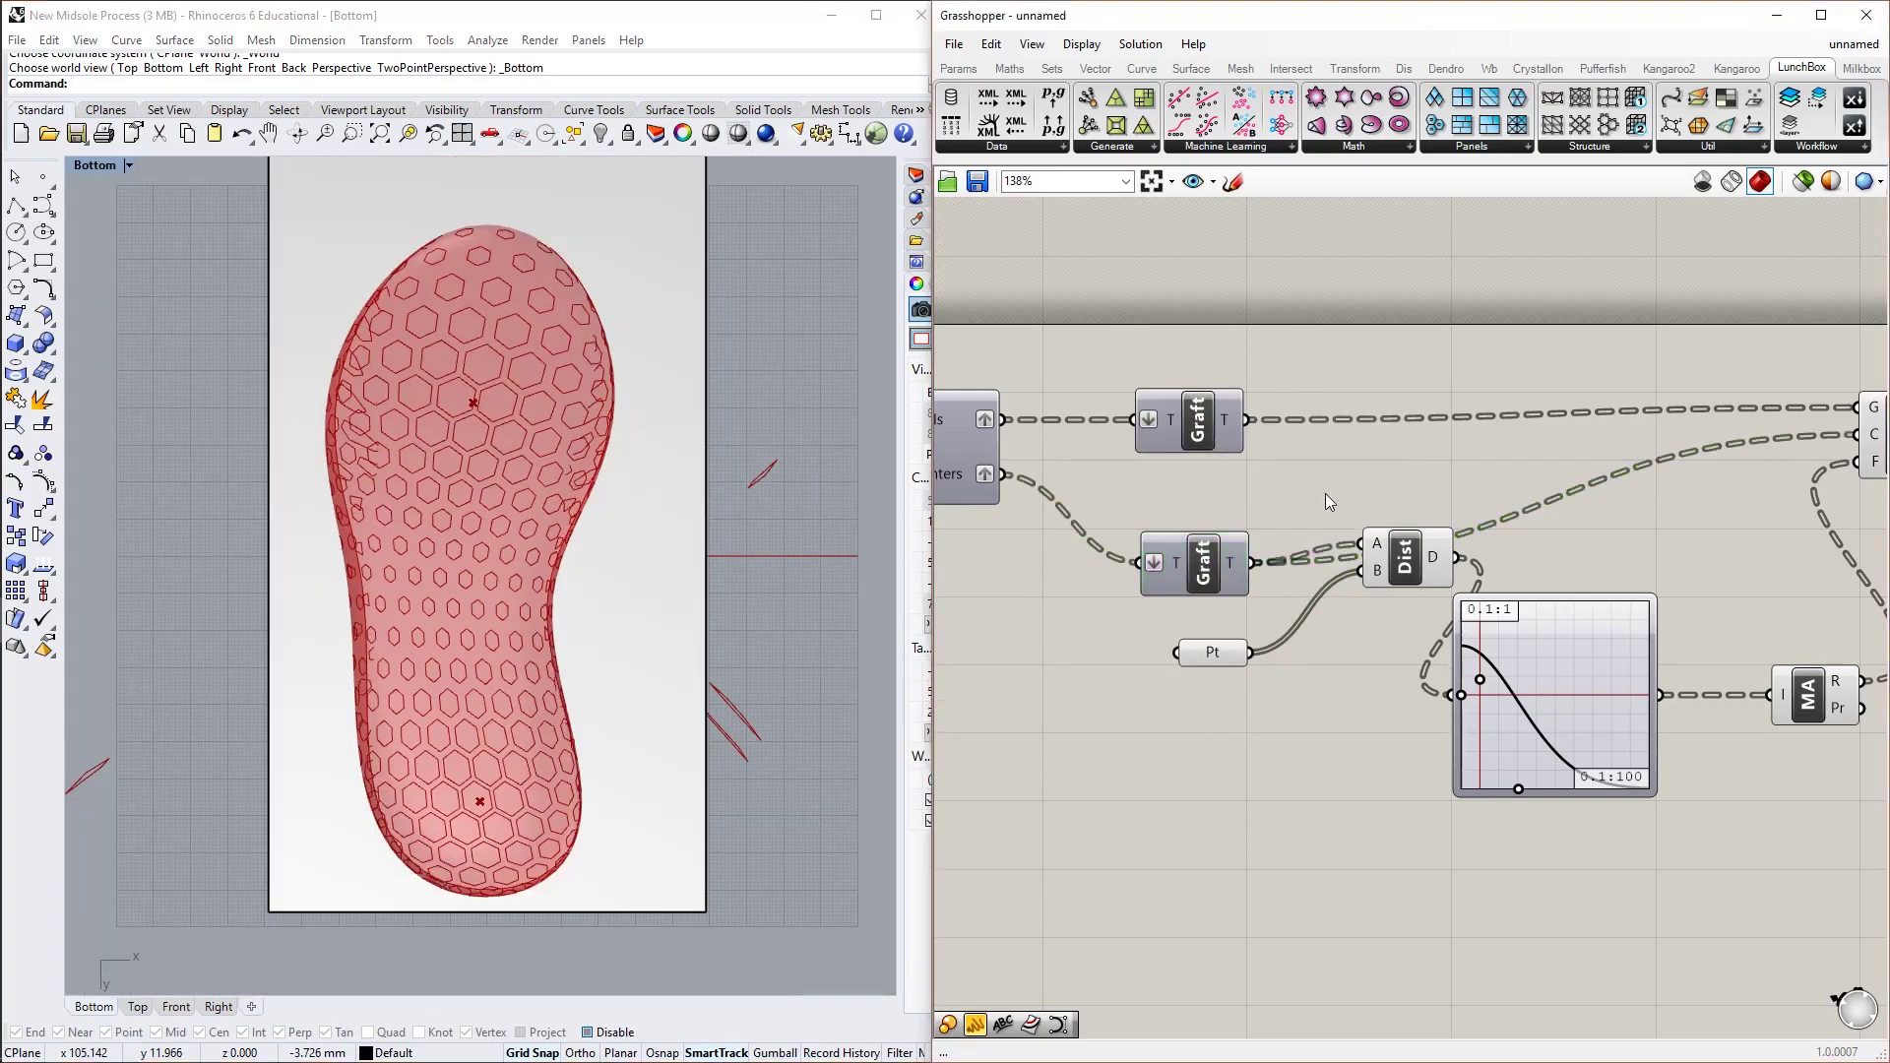
Examine how the hexagon sizes grade between the forefoot, arch and heel in the Bottom view
{"action": "scroll", "coordinate": [593, 507], "scroll_direction": "up", "scroll_amount": 2}
{"action": "scroll", "coordinate": [596, 503], "scroll_direction": "down", "scroll_amount": 3}
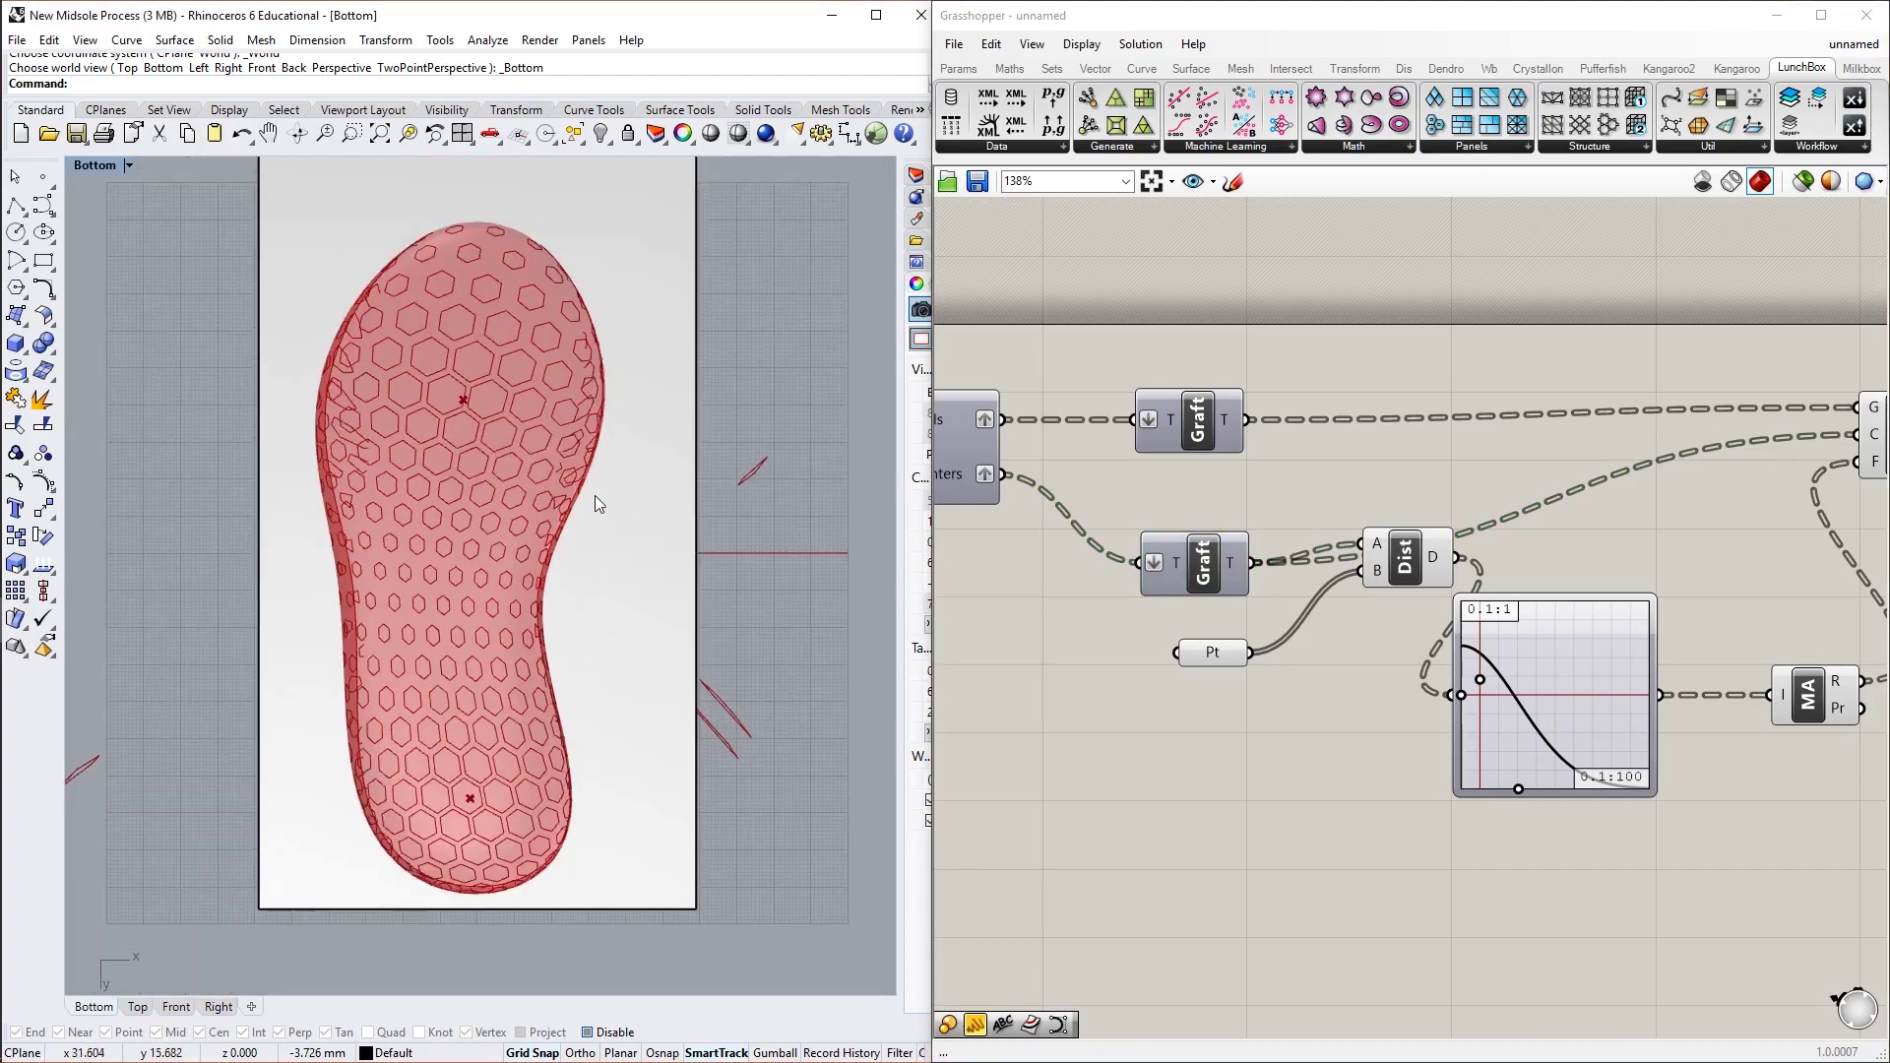
{"action": "left_click", "coordinate": [1307, 731]}
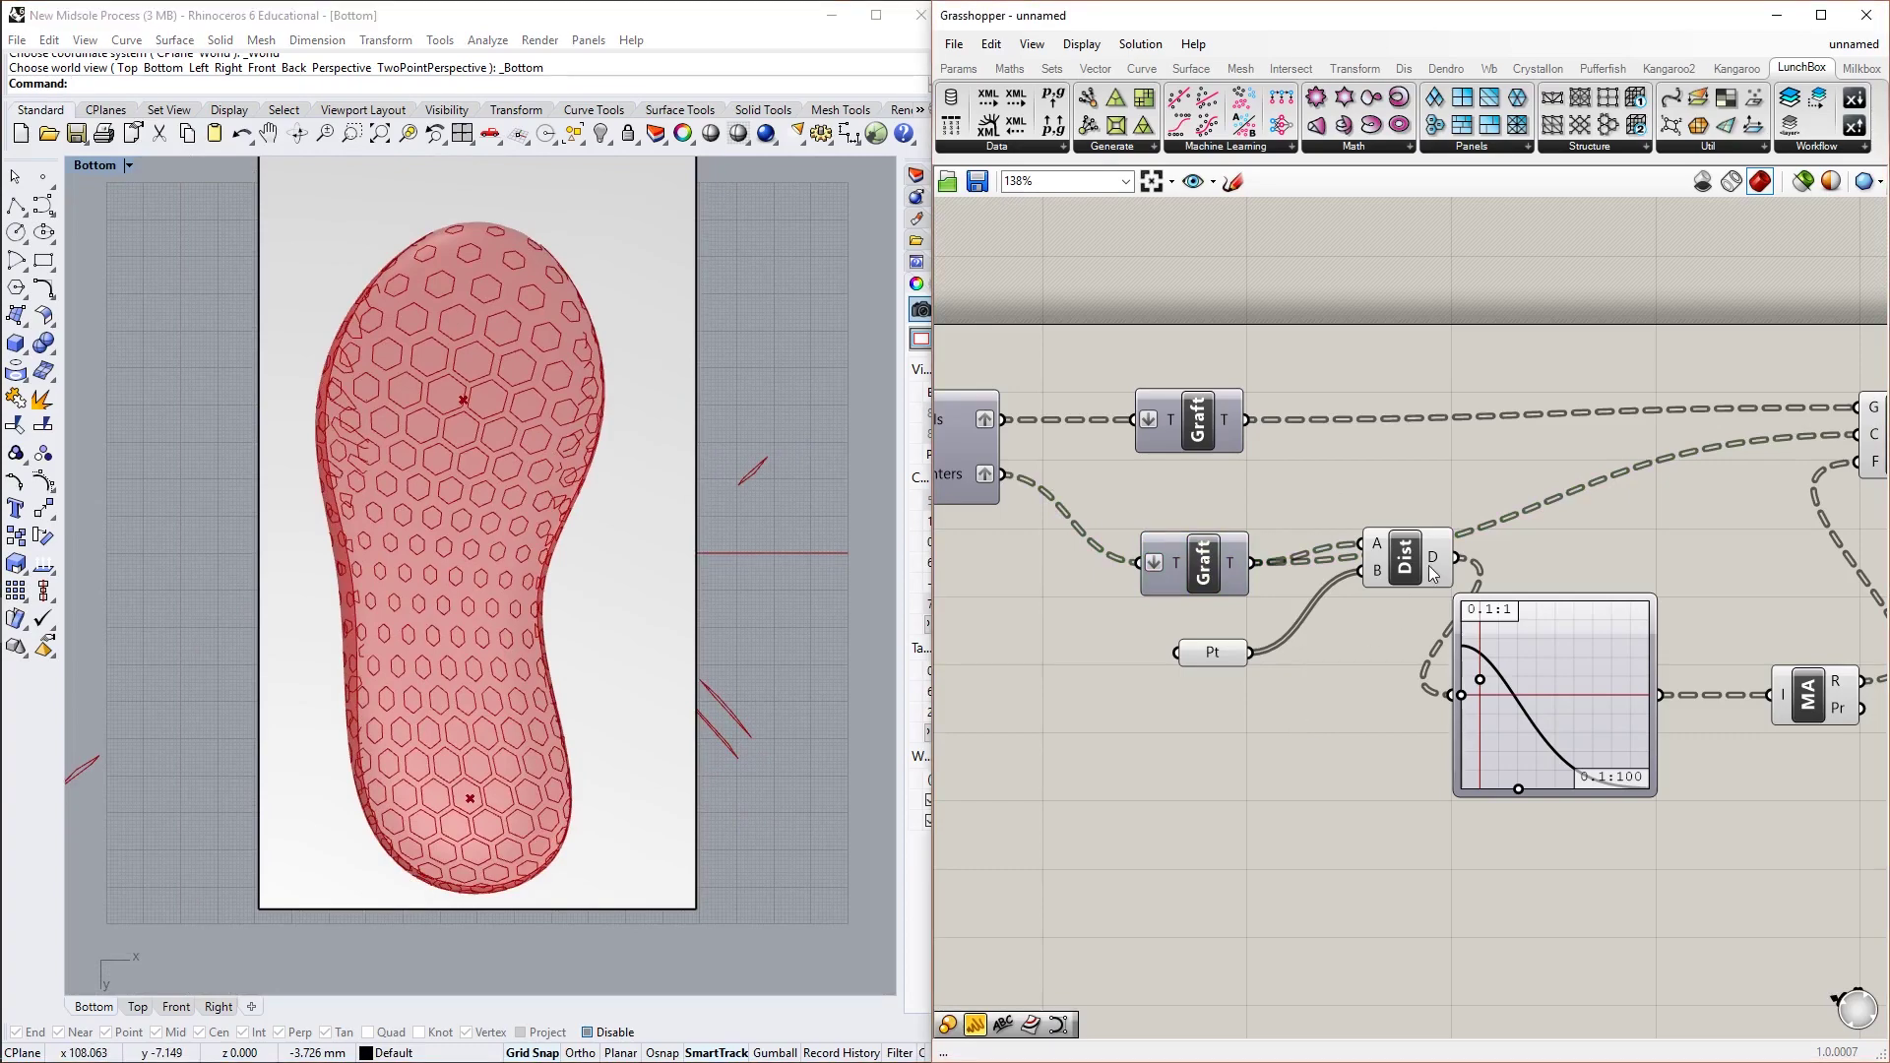
{"action": "scroll", "coordinate": [584, 604], "scroll_direction": "down", "scroll_amount": 2}
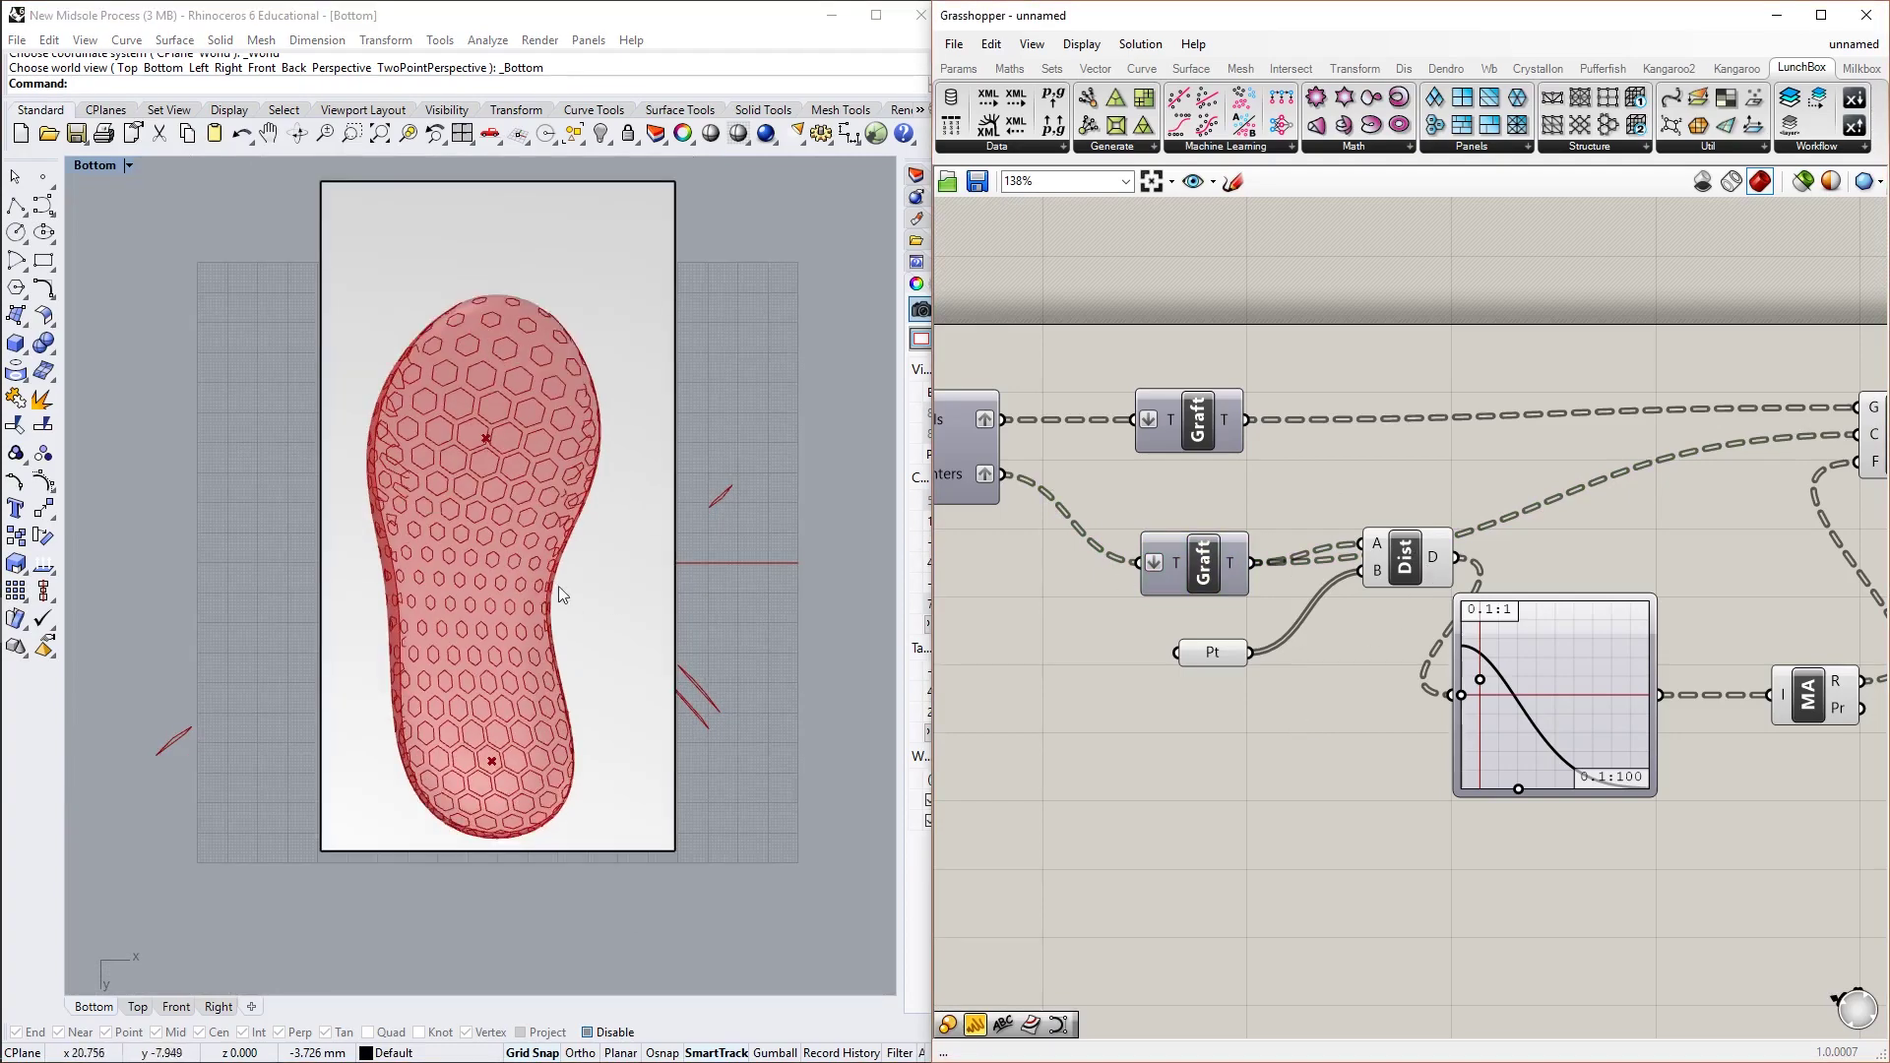
{"action": "scroll", "coordinate": [558, 587], "scroll_direction": "up", "scroll_amount": 2}
{"action": "mouse_move", "coordinate": [558, 588]}
{"action": "right_mouse_down"}
{"action": "mouse_move", "coordinate": [539, 591]}
{"action": "mouse_move", "coordinate": [559, 600]}
{"action": "right_mouse_up"}
{"action": "scroll", "coordinate": [535, 591], "scroll_direction": "up", "scroll_amount": 2}
{"action": "scroll", "coordinate": [553, 587], "scroll_direction": "down", "scroll_amount": 4}
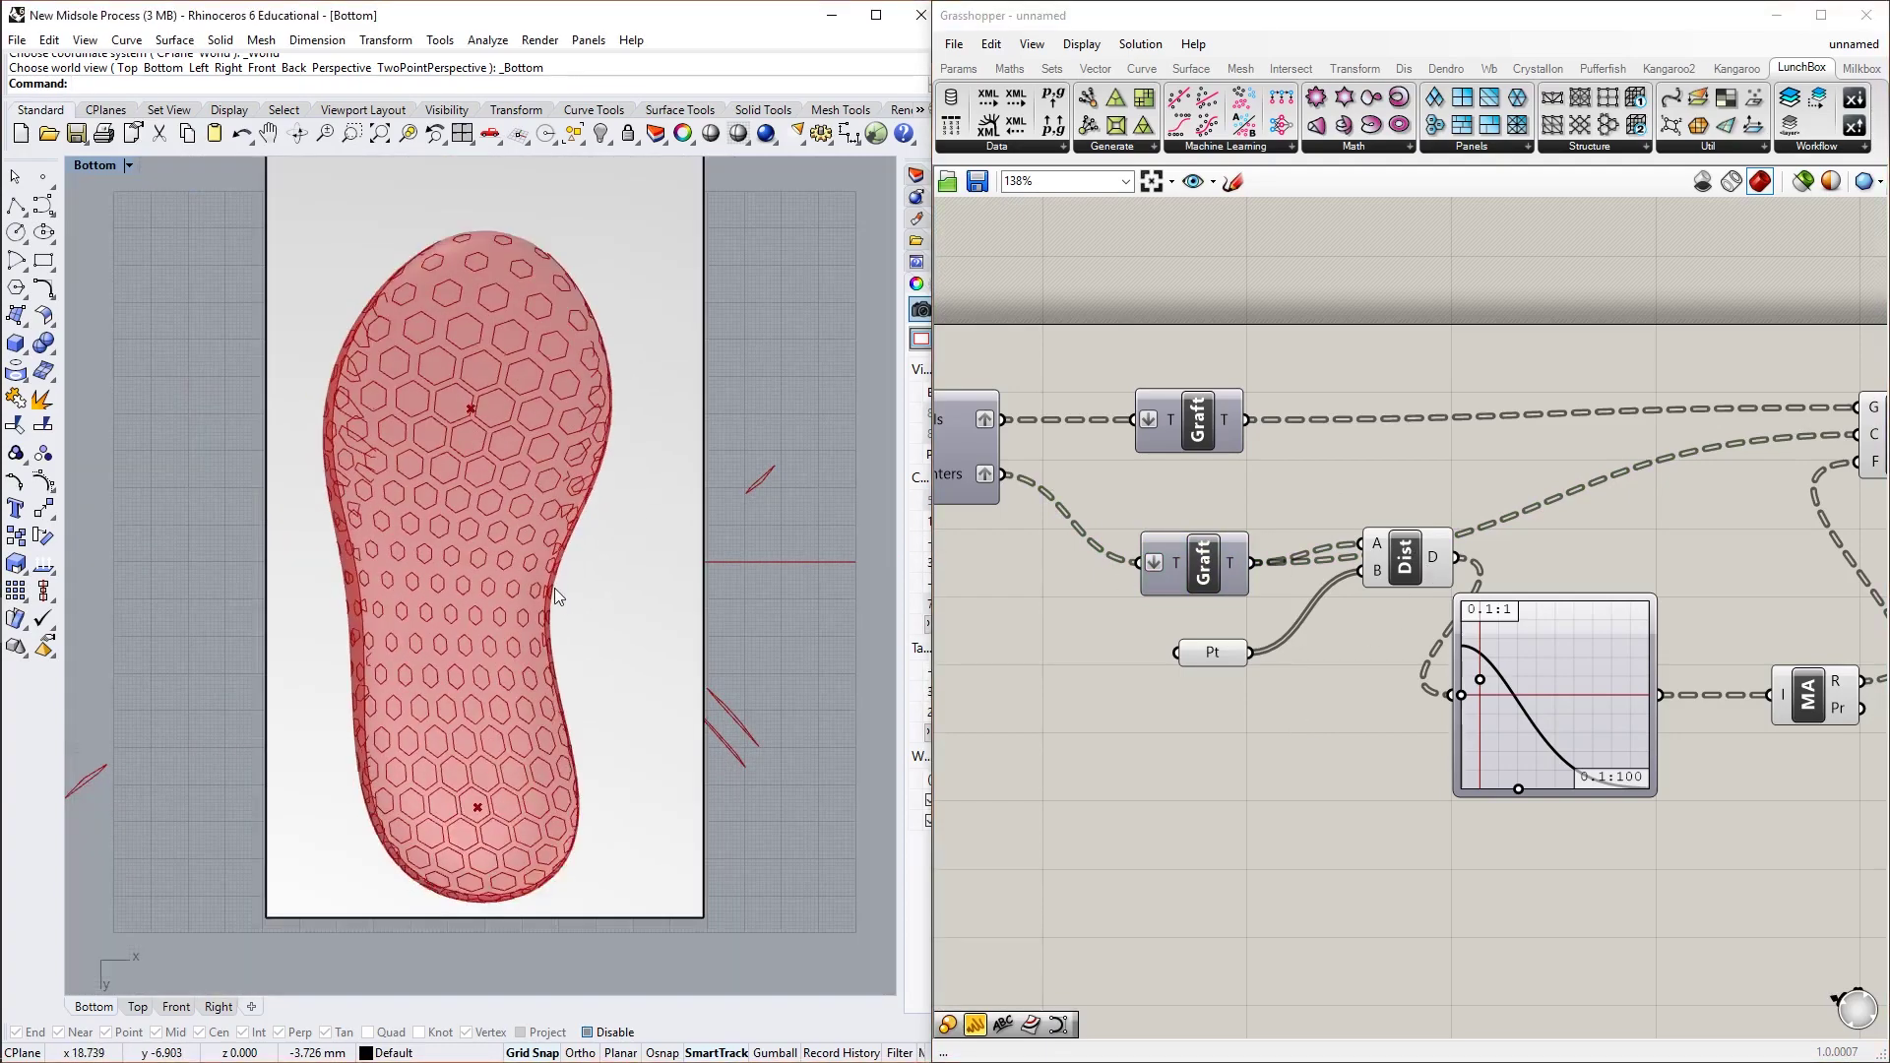
{"action": "scroll", "coordinate": [571, 594], "scroll_direction": "up", "scroll_amount": 1}
{"action": "scroll", "coordinate": [605, 605], "scroll_direction": "up", "scroll_amount": 1}
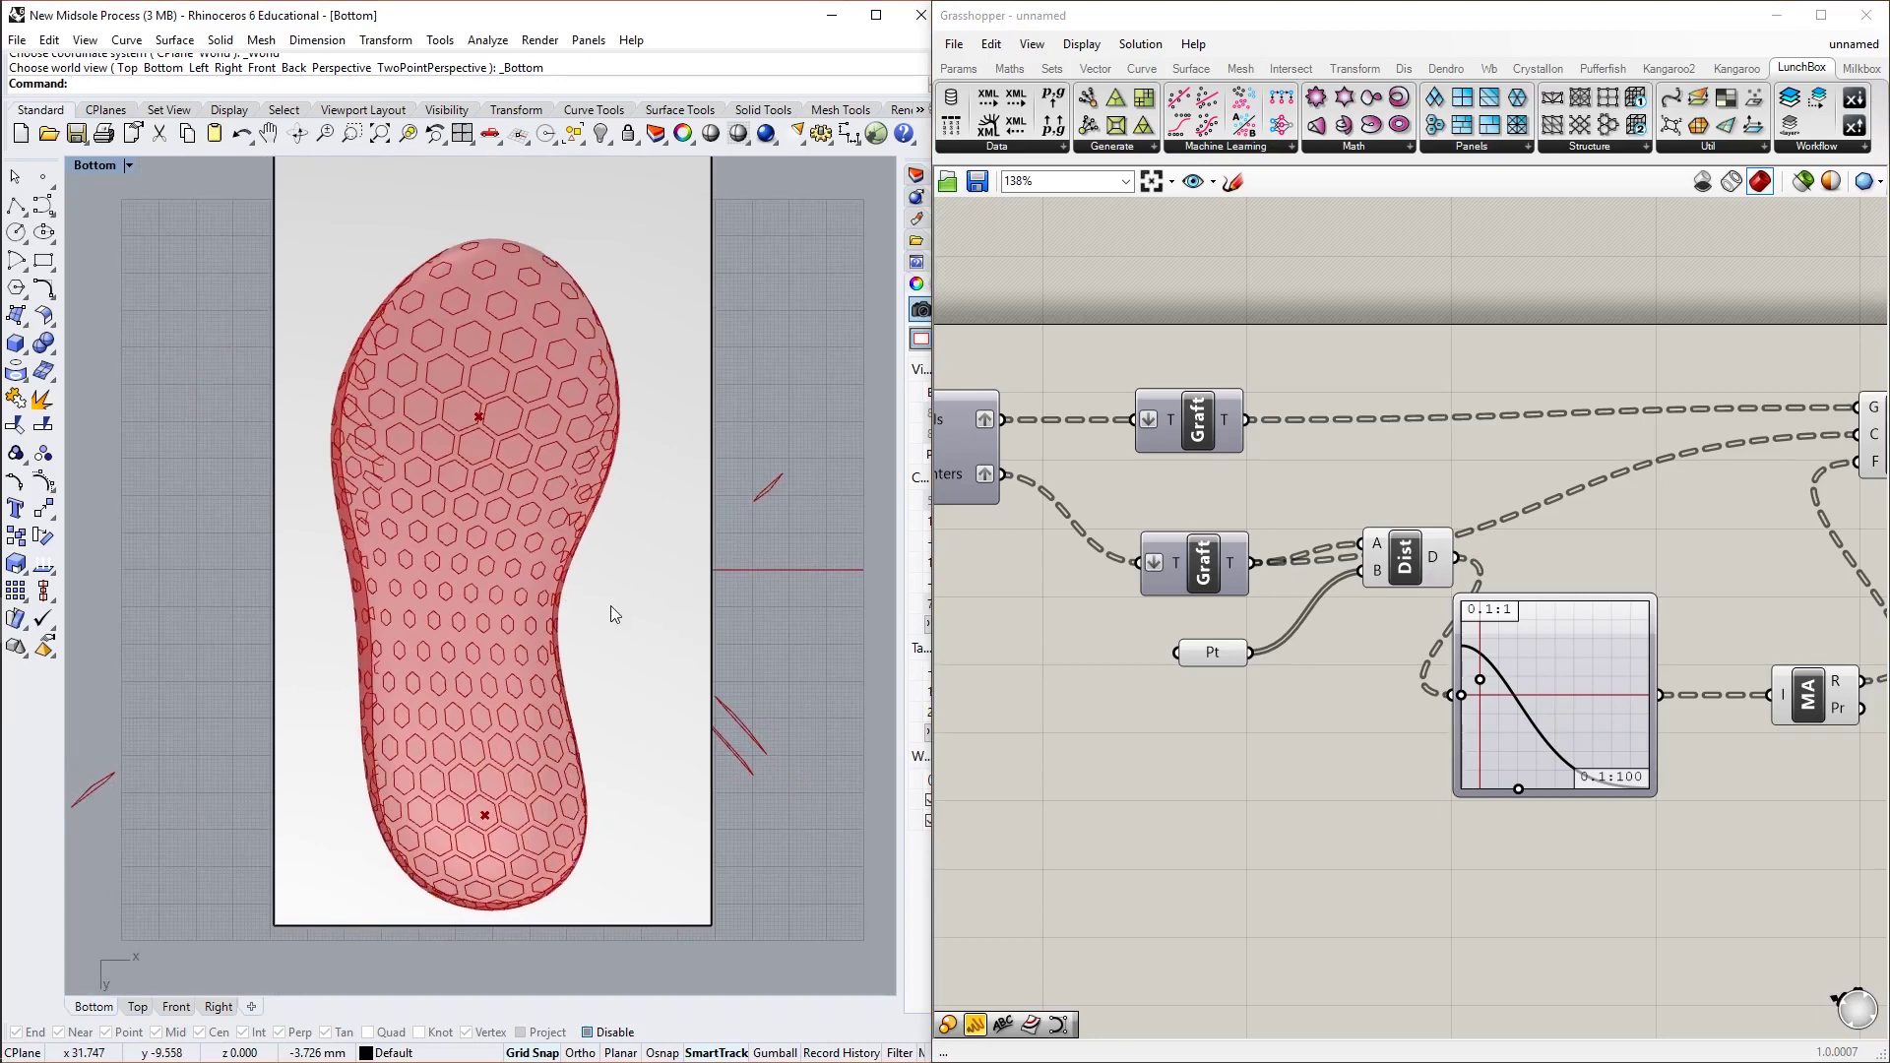